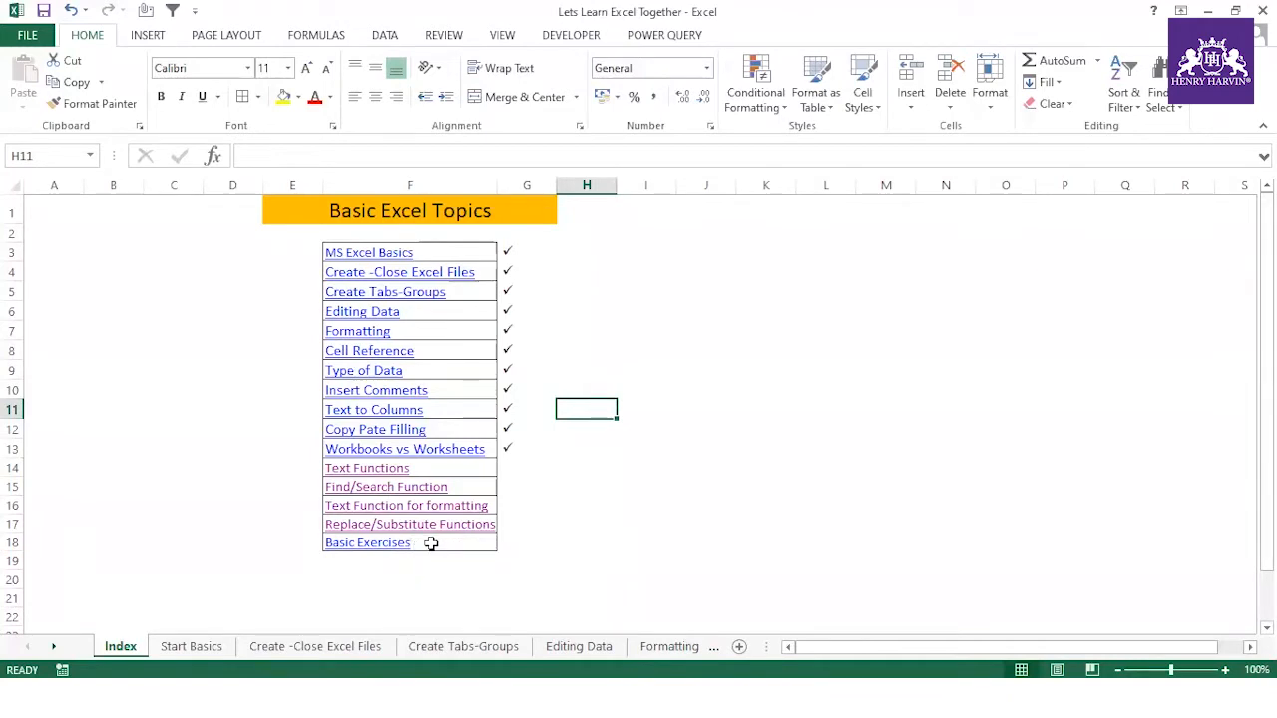
- Open the Text Functions sheet from the index and look through the listed functions from Left to Rept
left_click(392, 473)
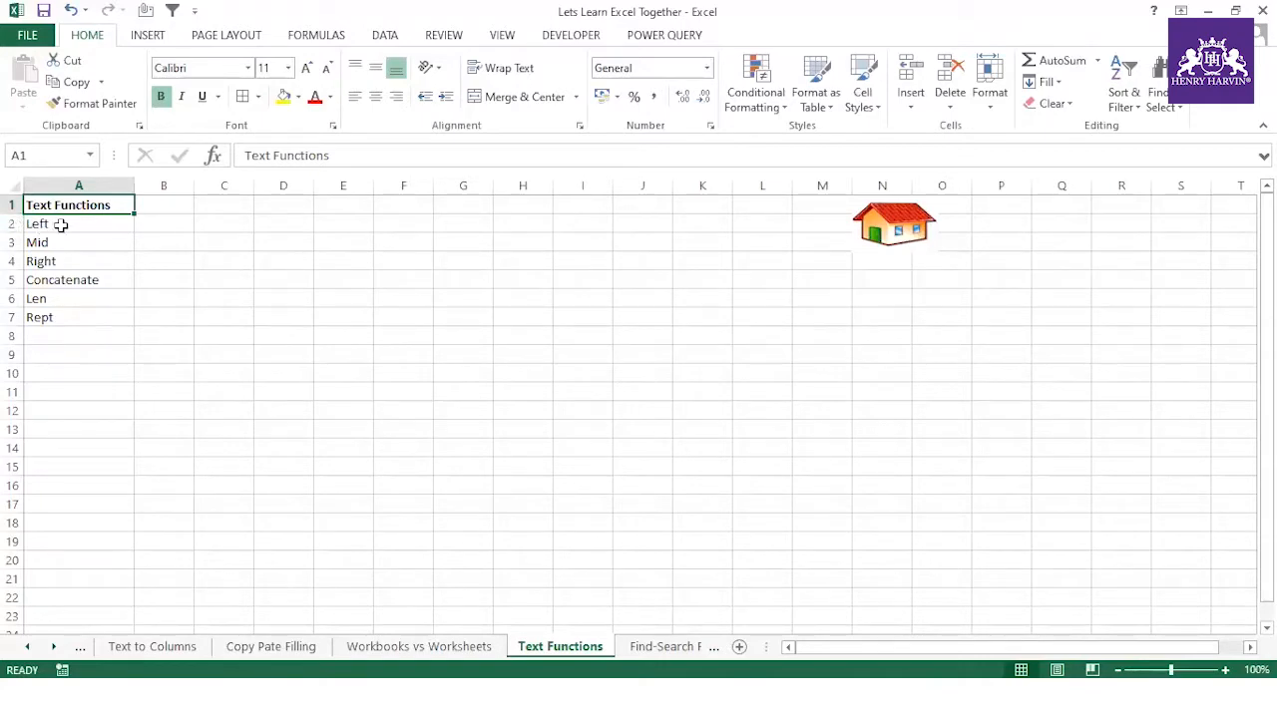
left_click_drag(70, 226, 72, 315)
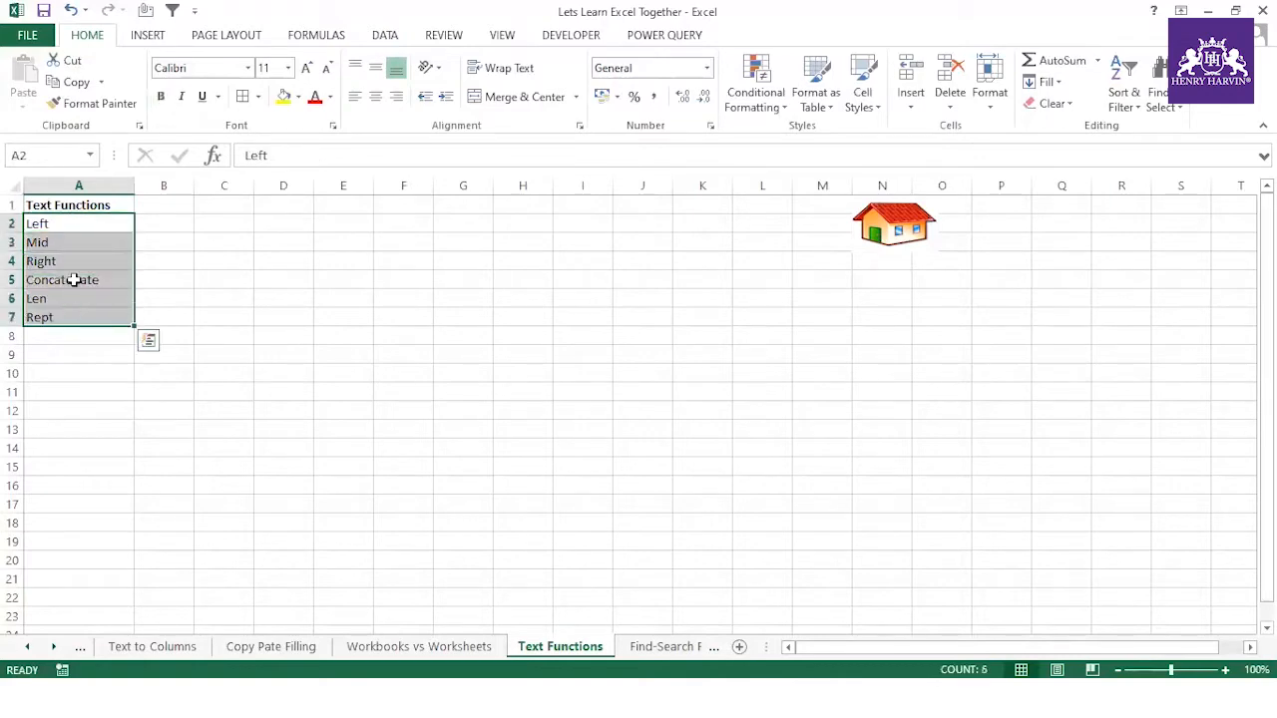
left_click(64, 223)
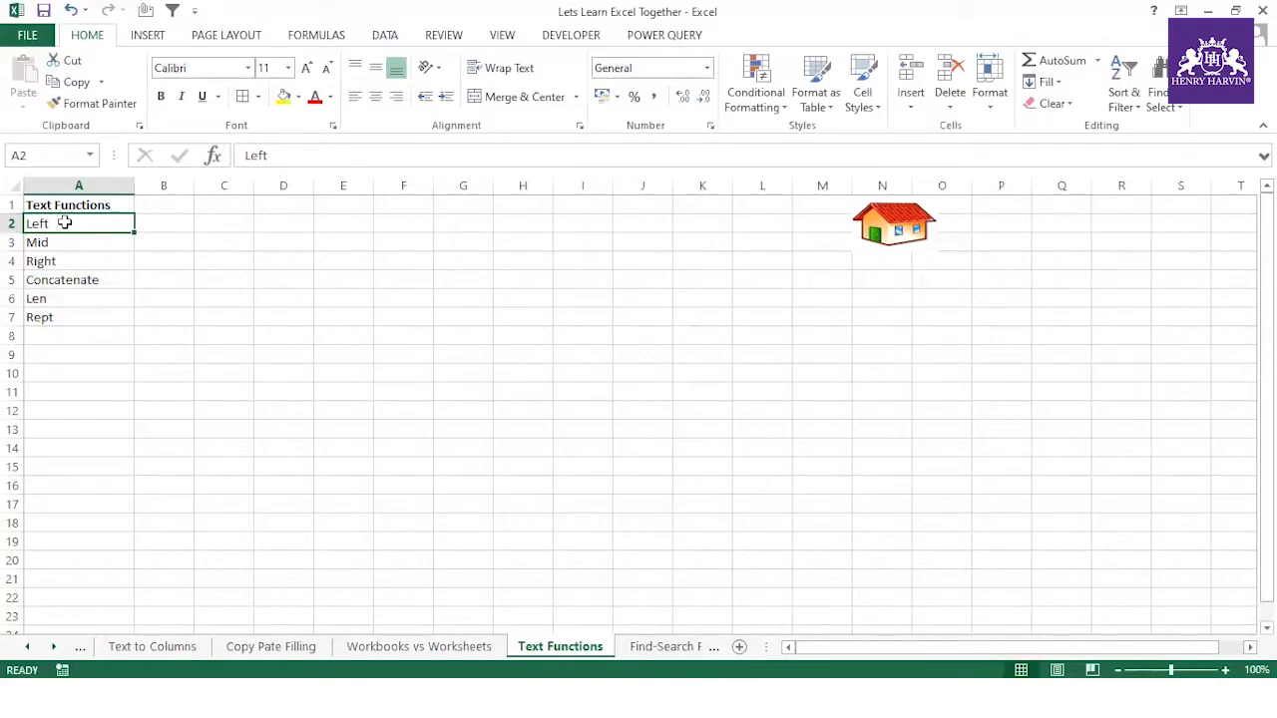
left_click(58, 242)
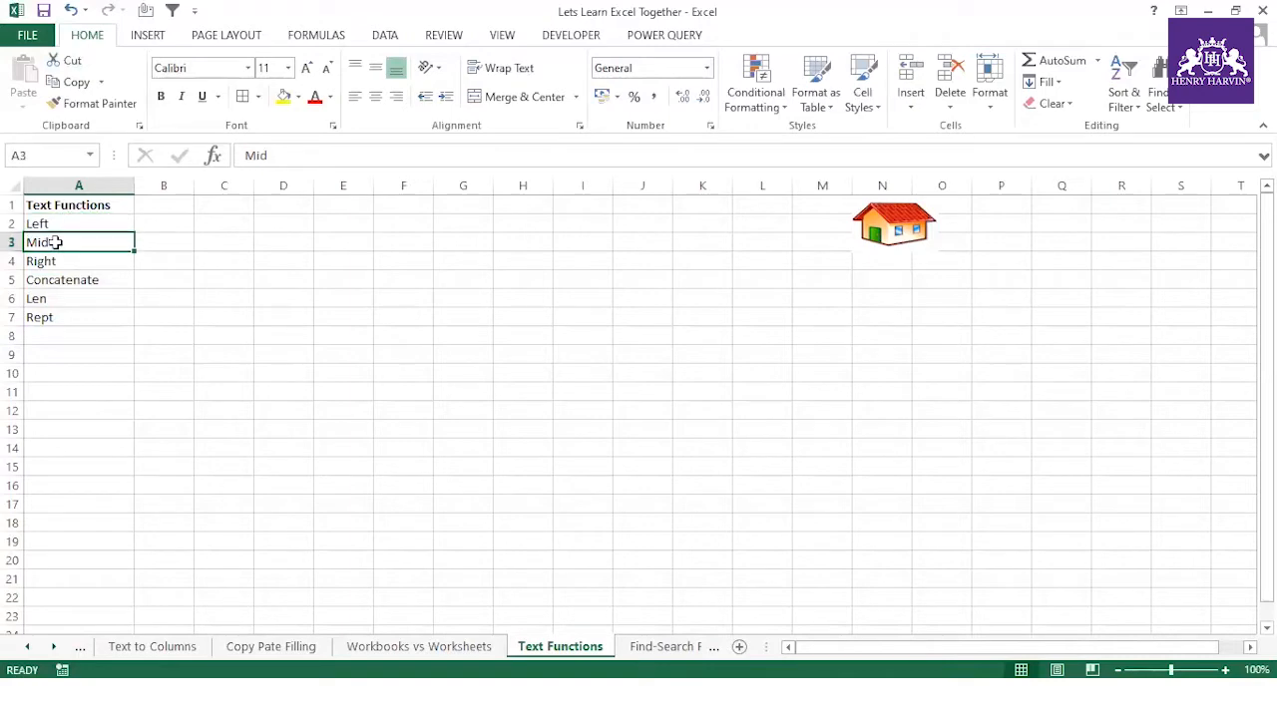
left_click(58, 260)
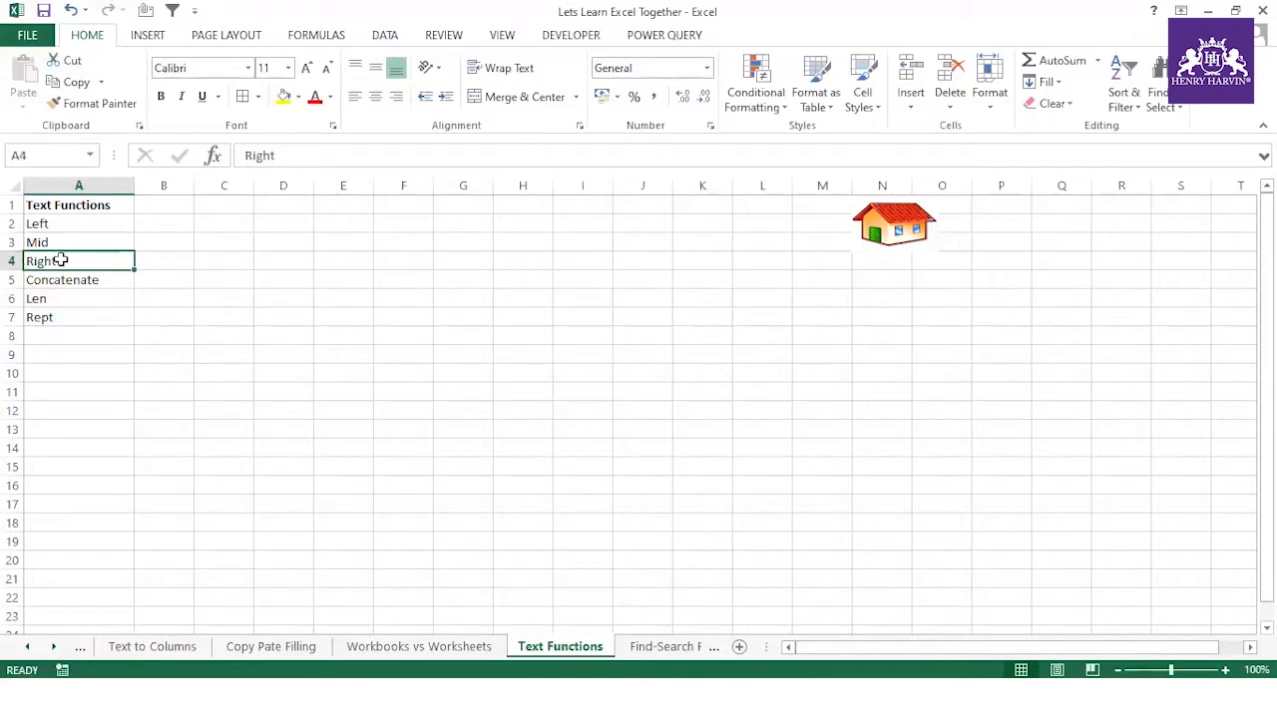
left_click(115, 279)
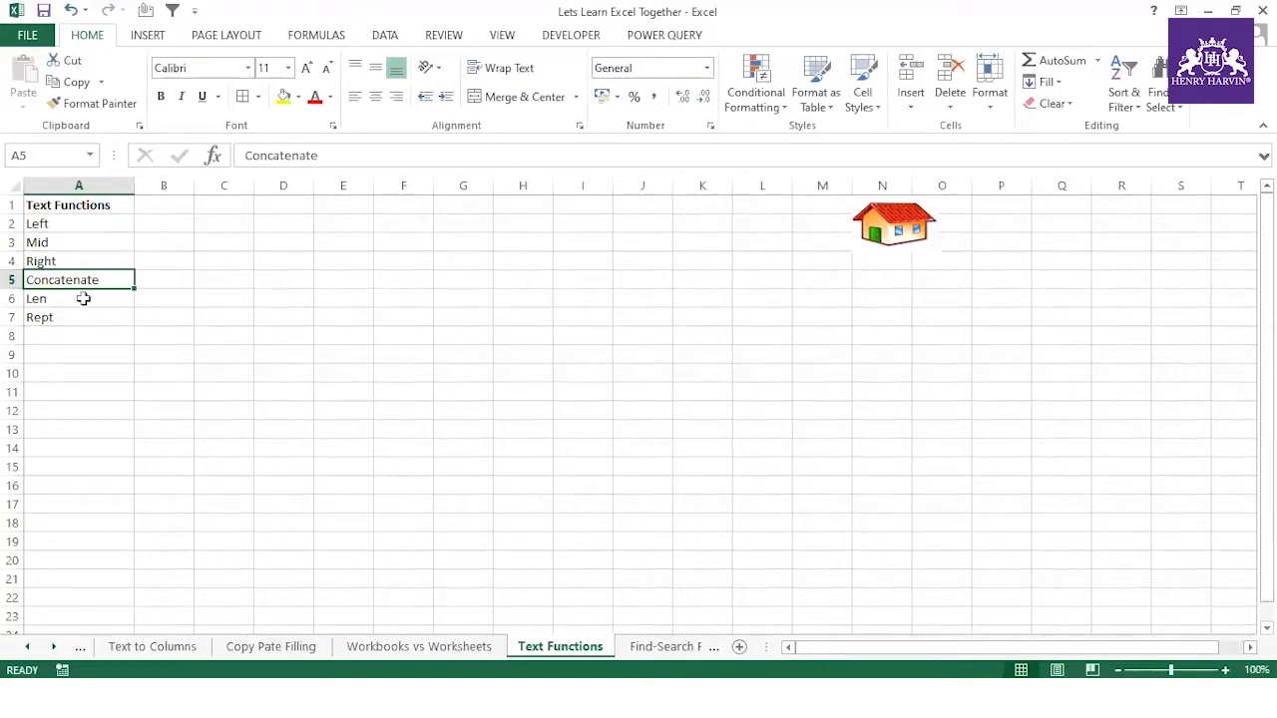
left_click(82, 298)
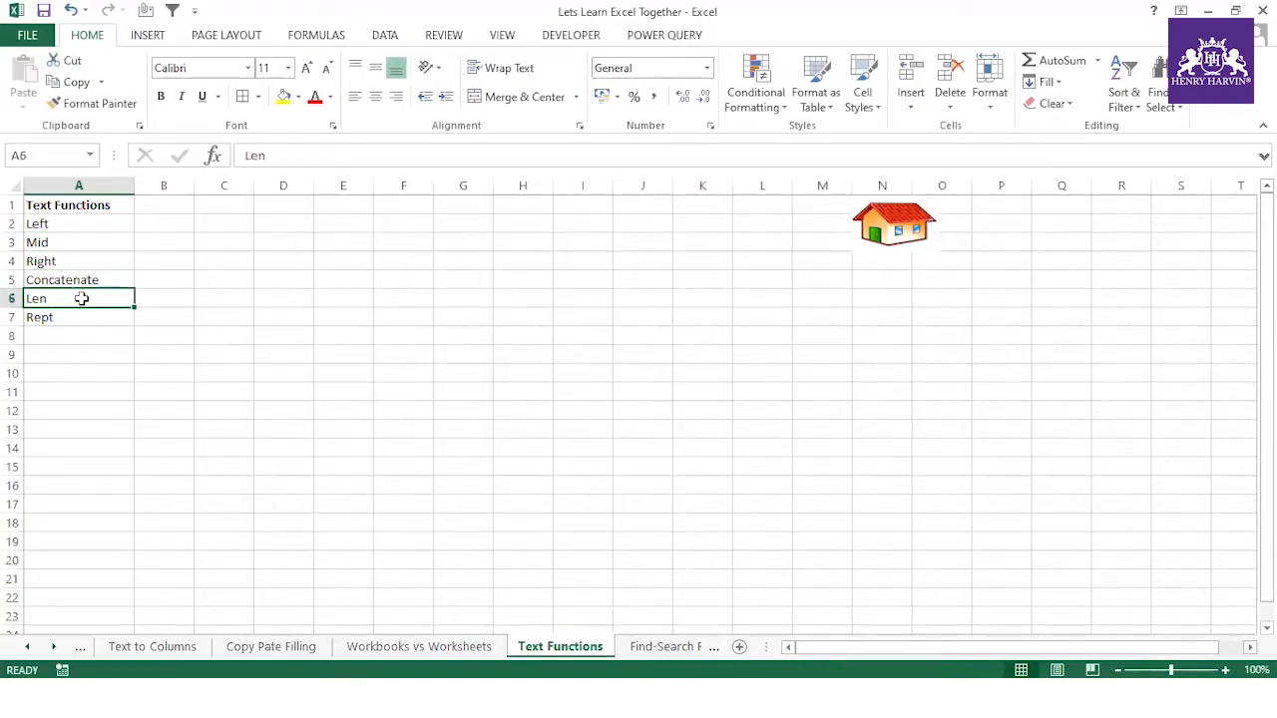
left_click(109, 316)
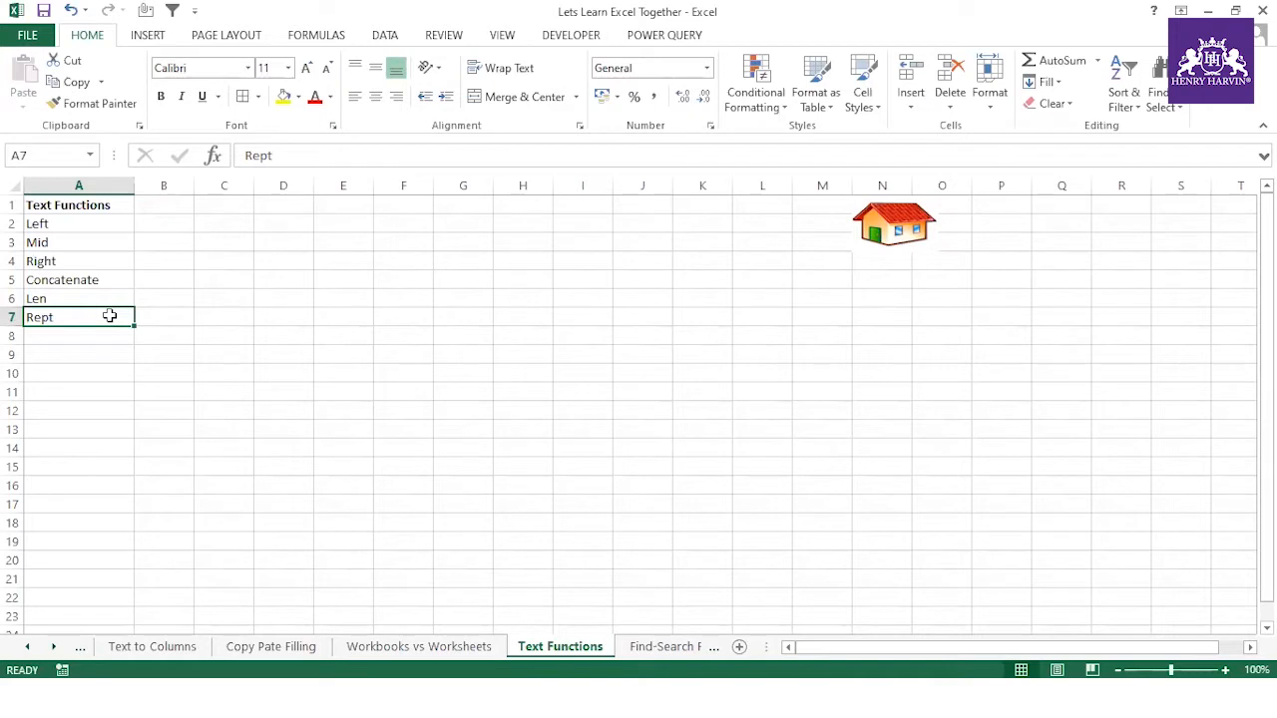
left_click(92, 222)
left_click_drag(92, 221, 106, 305)
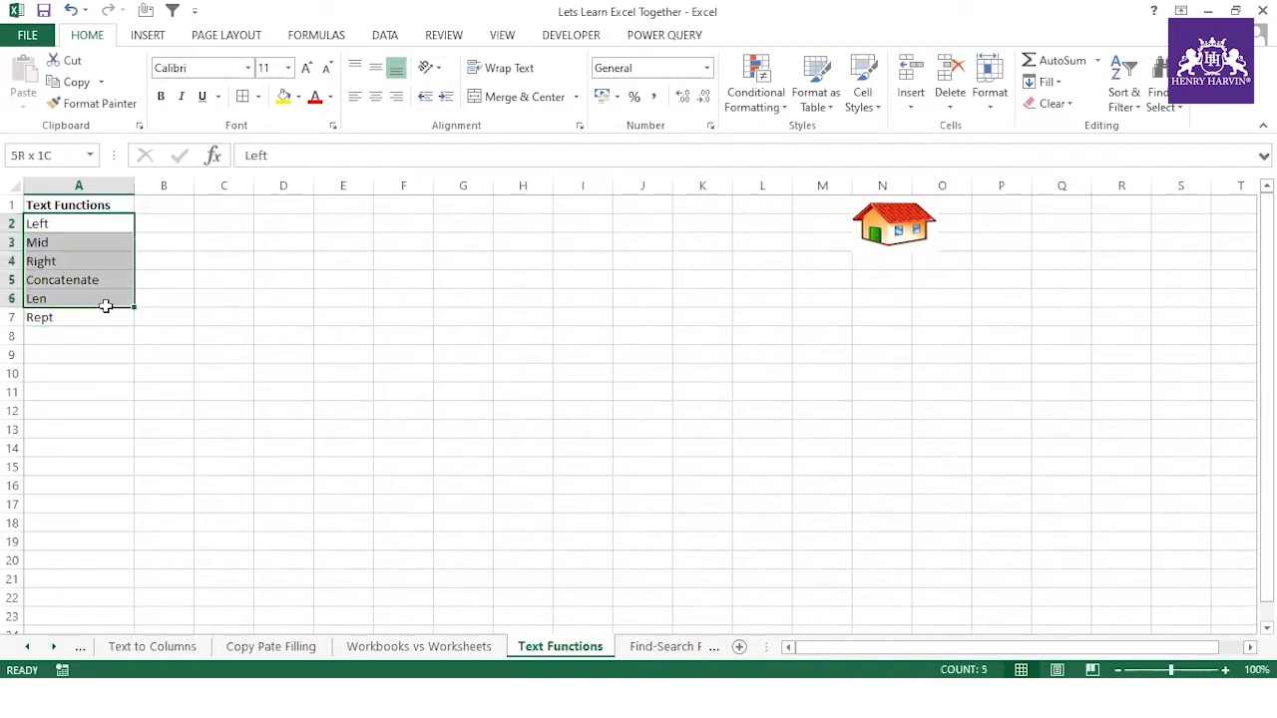
left_click(279, 314)
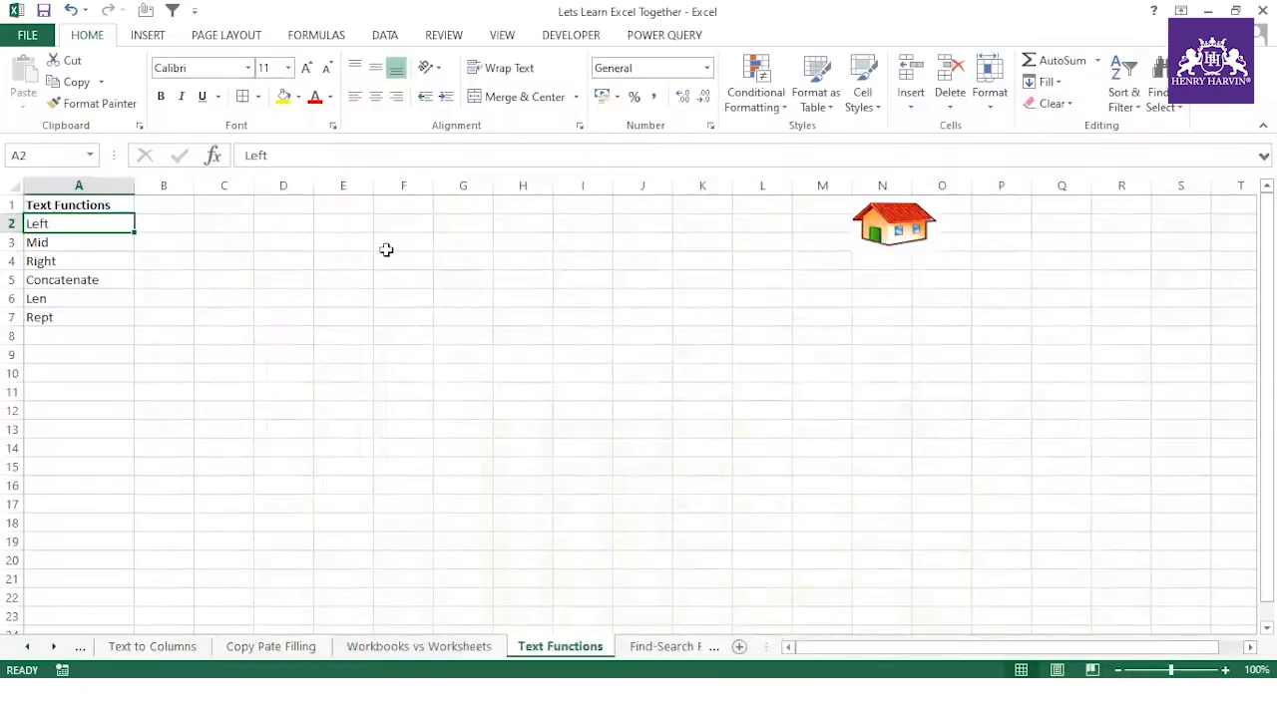
- Enter the sample text "Excel Class" in cell F3 and fit column F's width to it
left_click(391, 247)
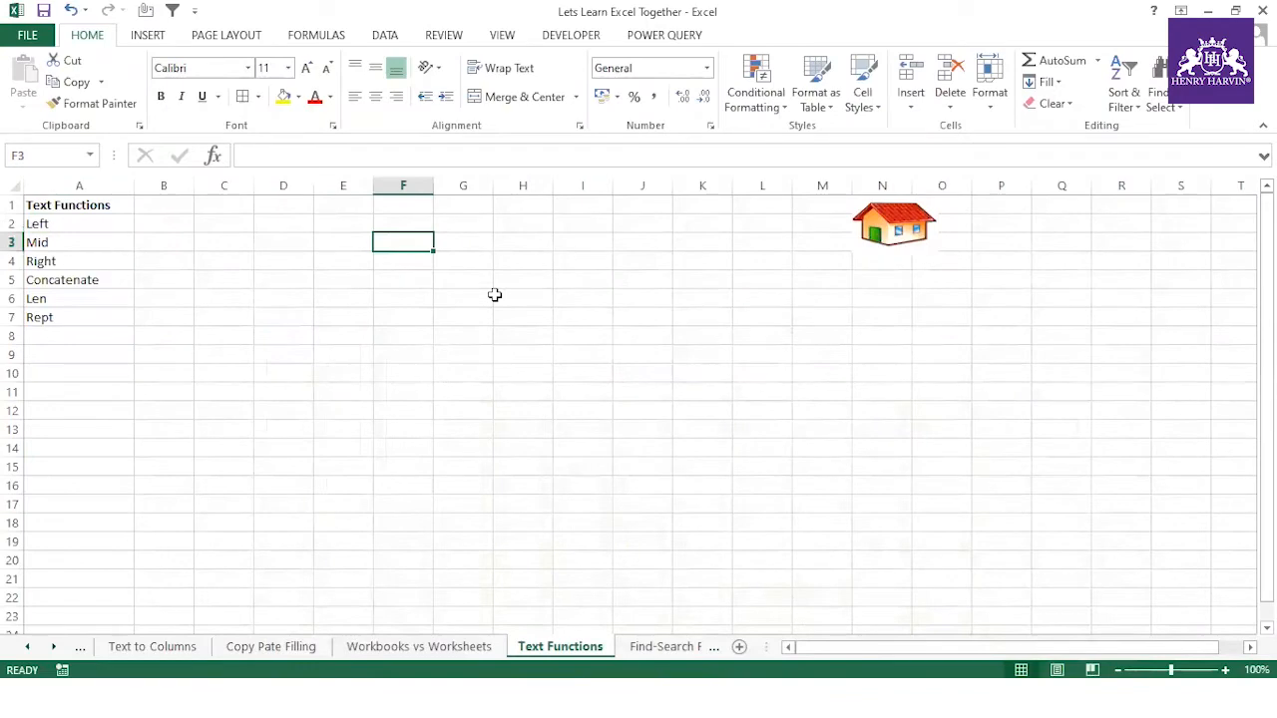
type("E")
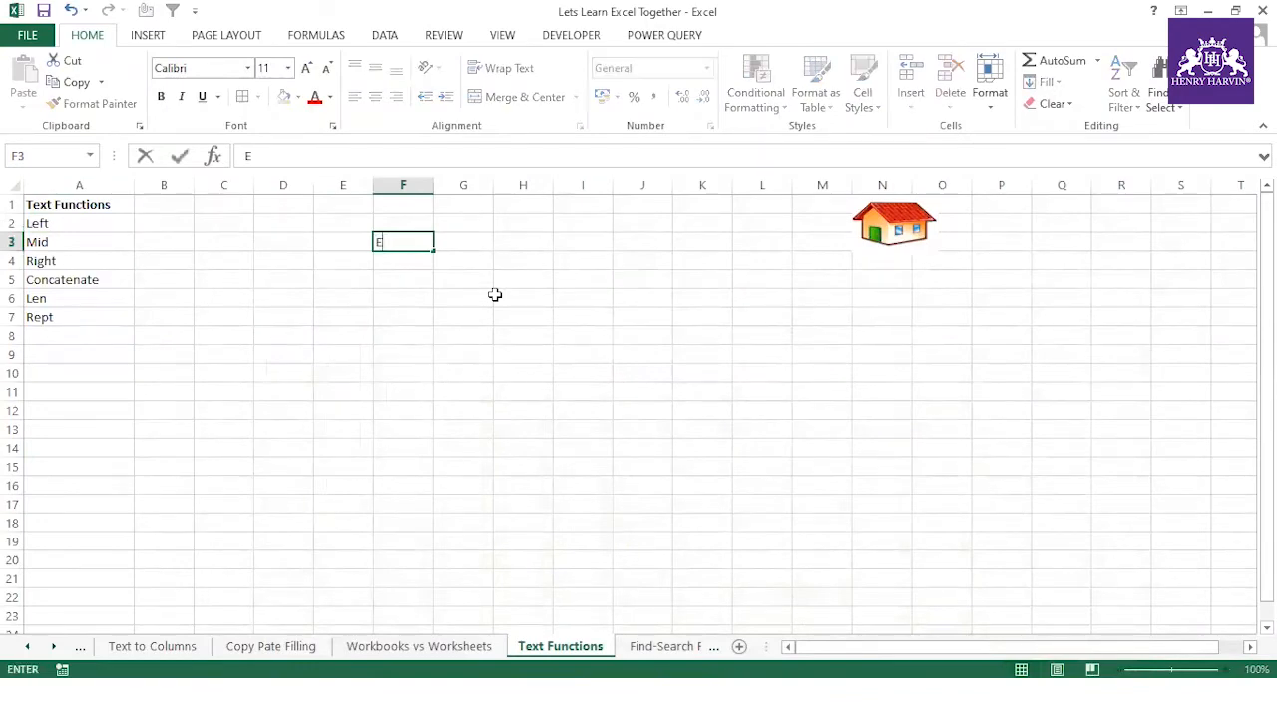
type("xcel Class")
left_click(428, 299)
double_click(434, 185)
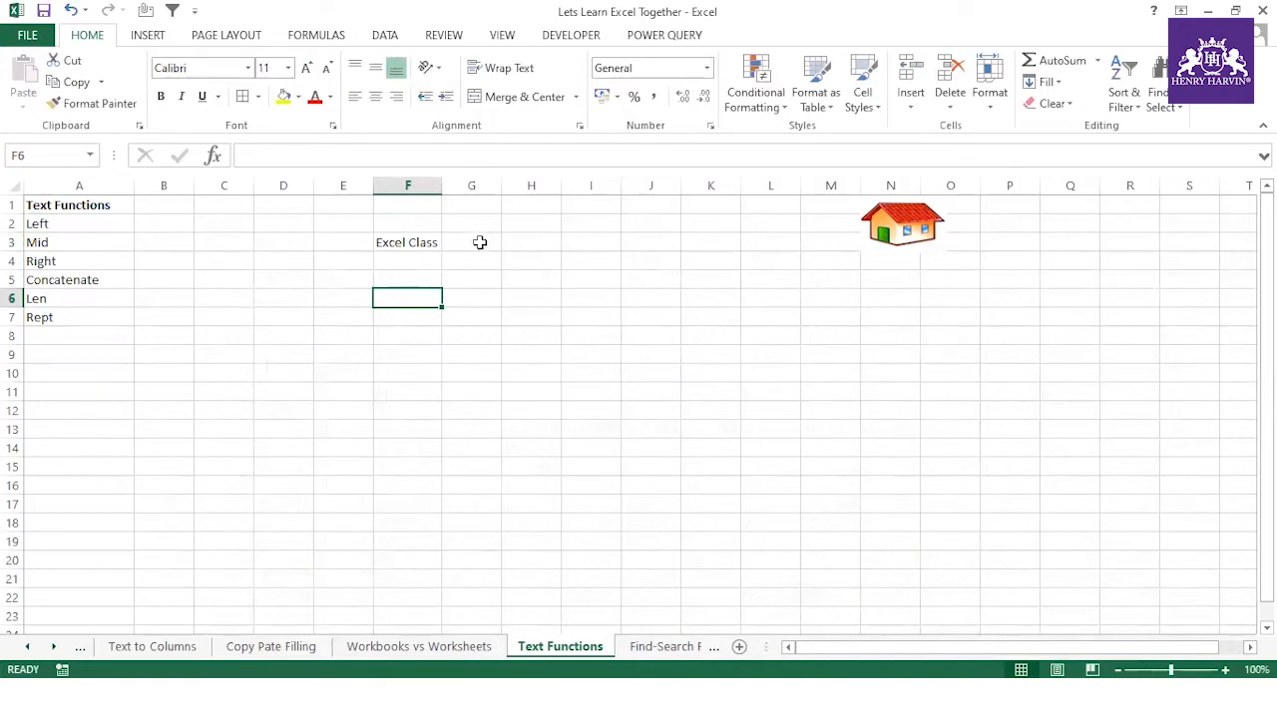
- Enter the formula =LEFT(F3) in cell G3, without a character count
left_click(427, 243)
left_click(474, 246)
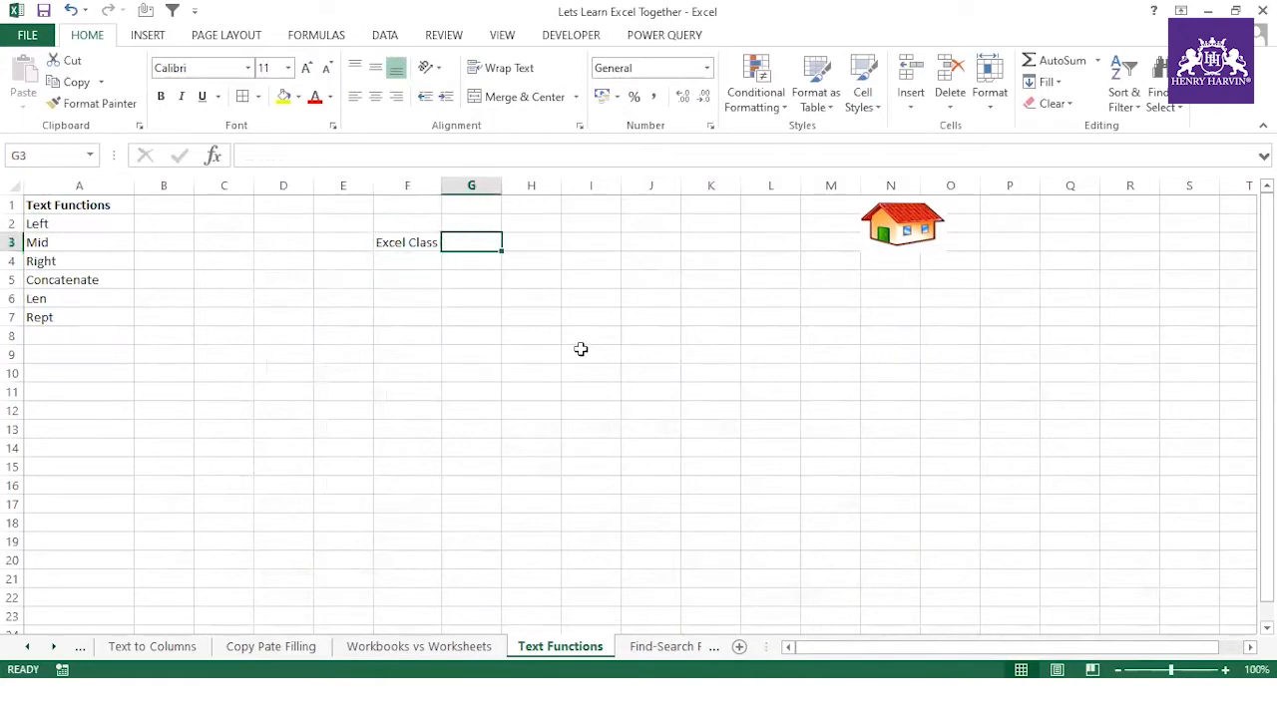
type("=")
key("BackSpace")
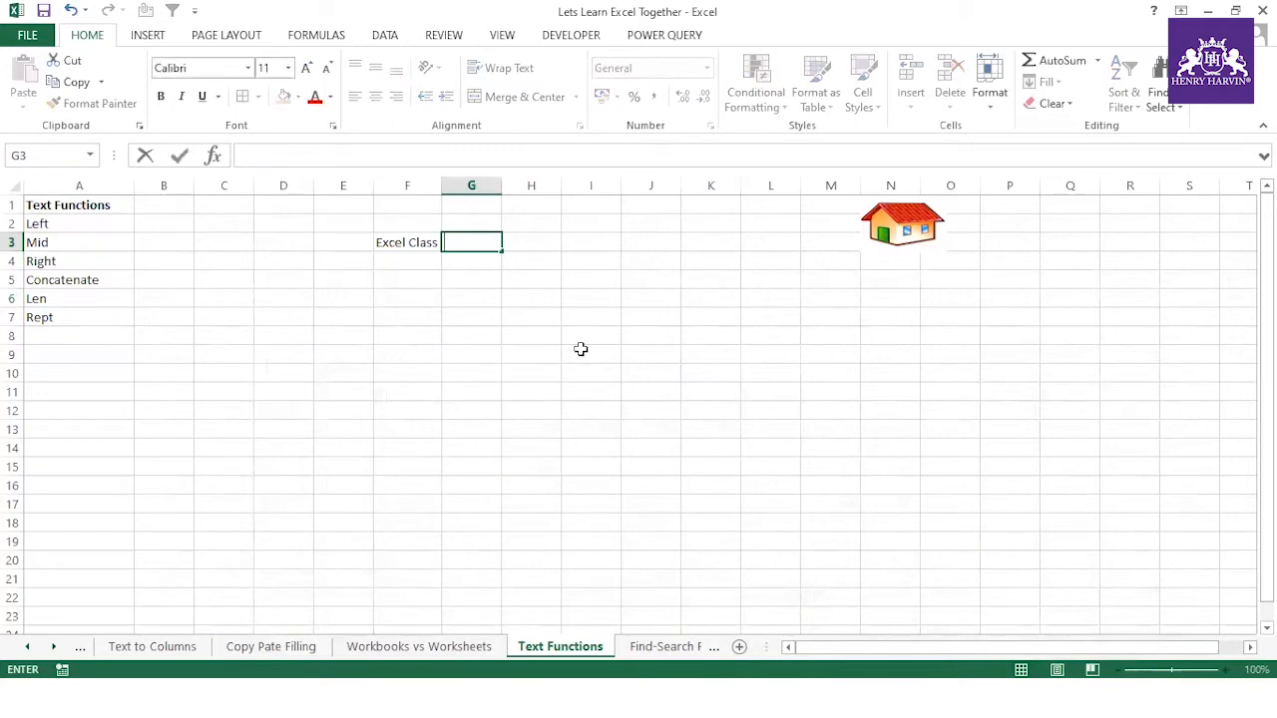
type("=")
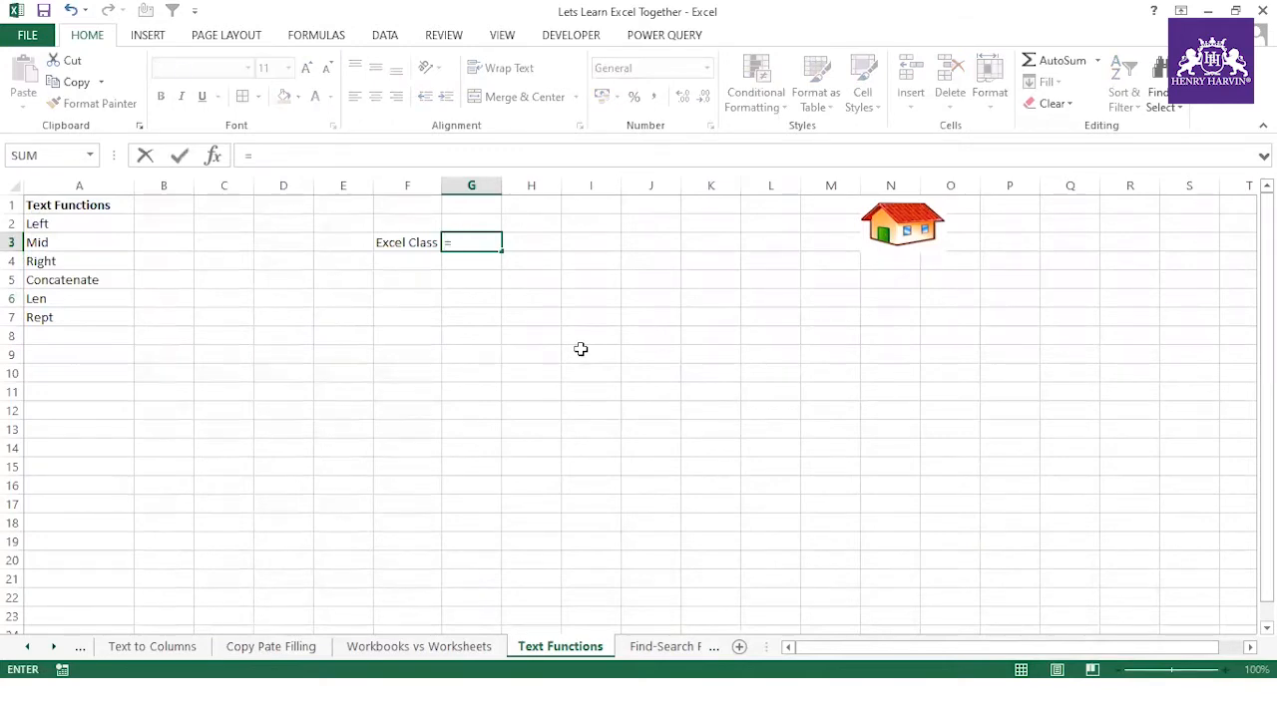
type("Left")
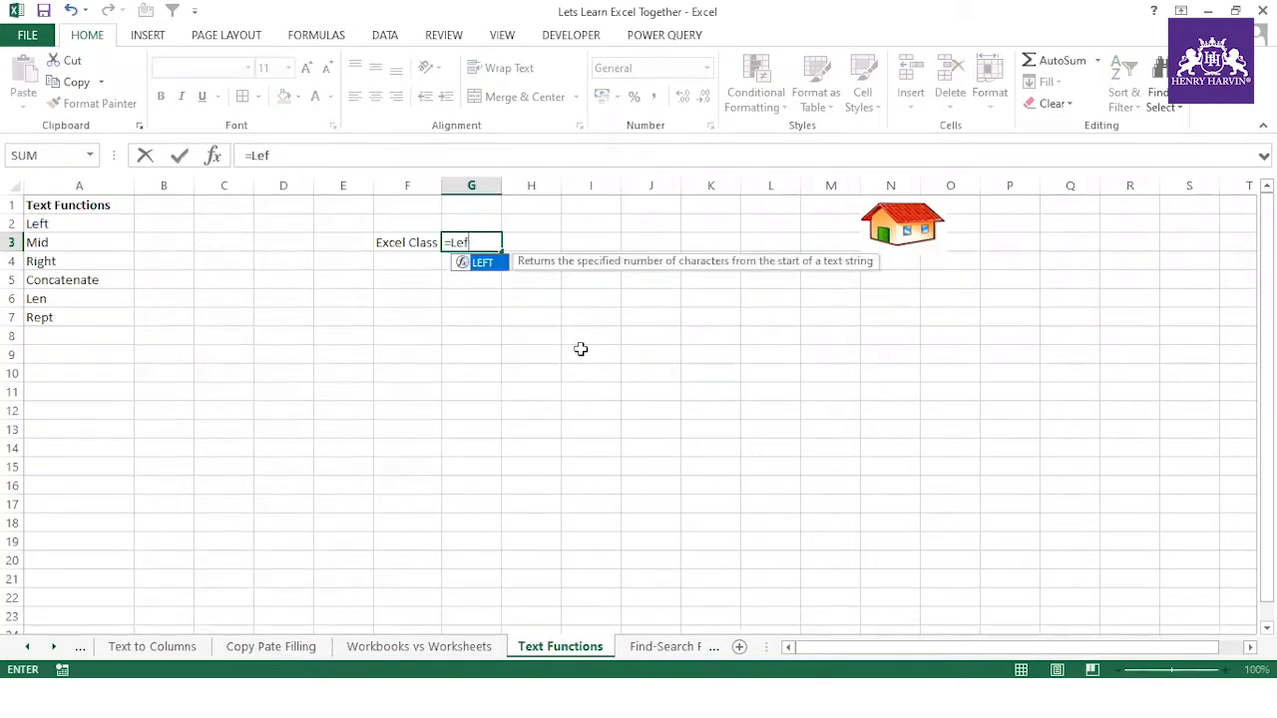
double_click(477, 264)
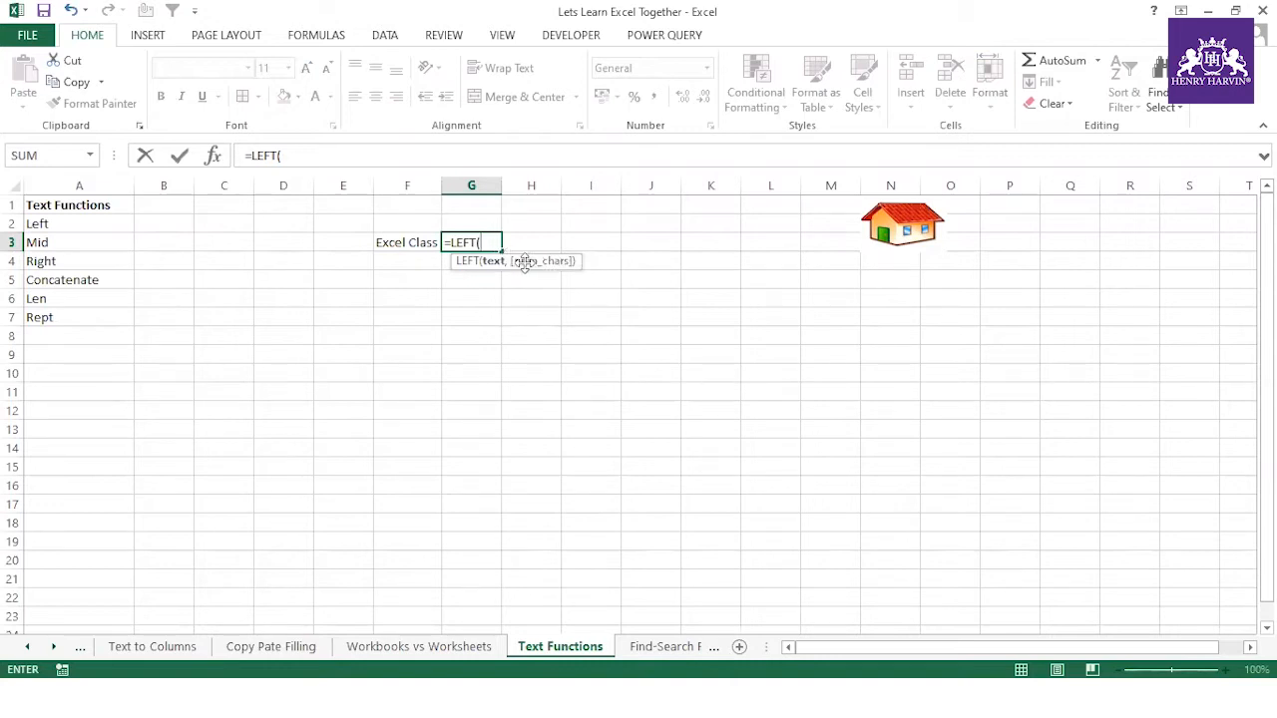
left_click(418, 245)
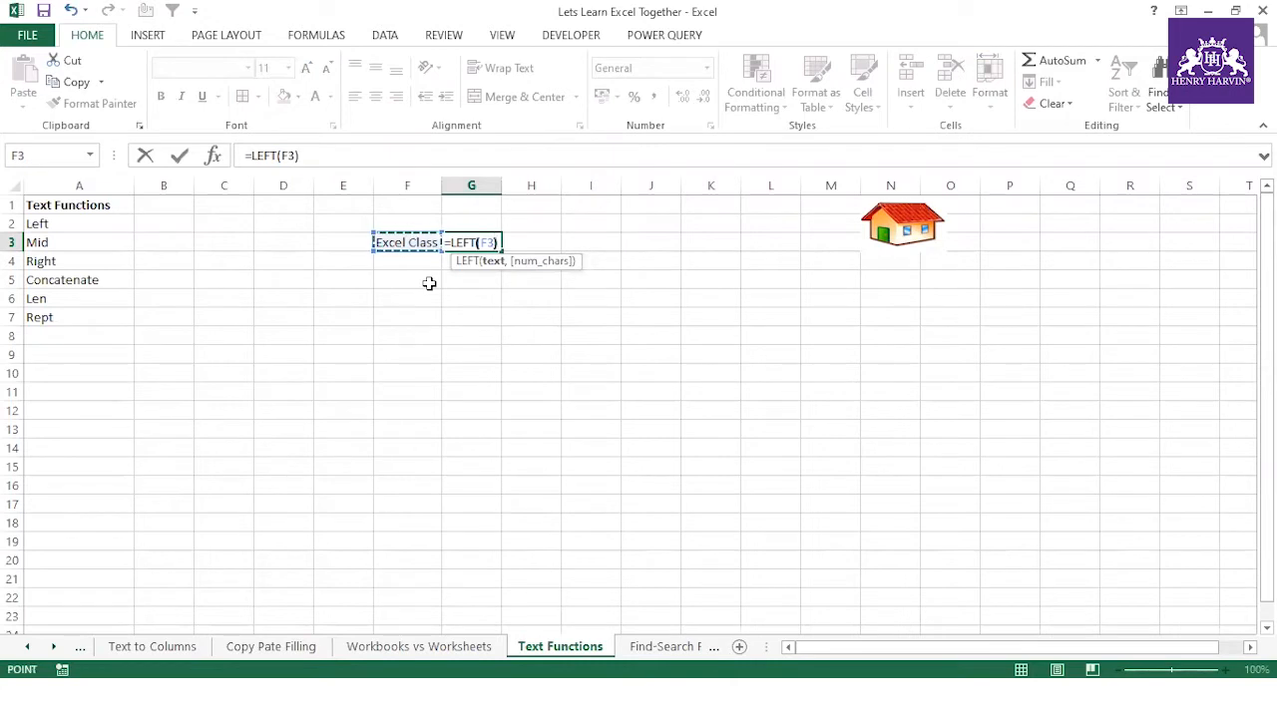
type(")")
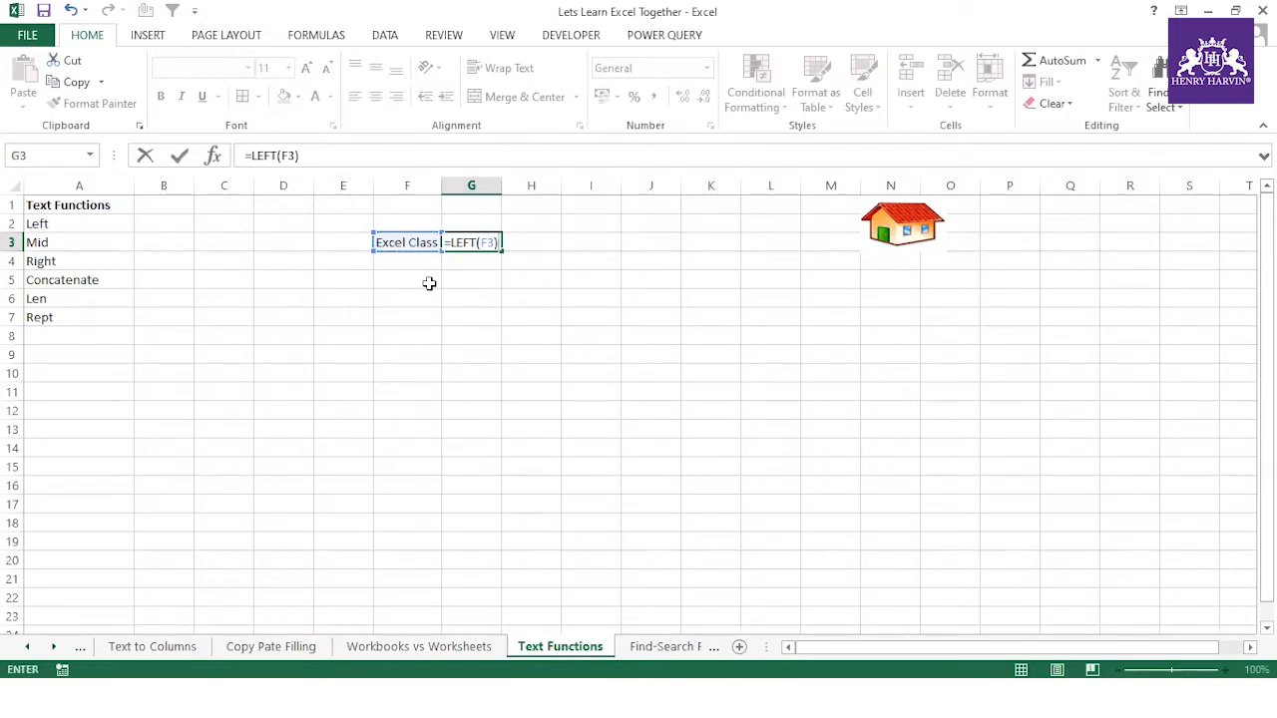
key("Return")
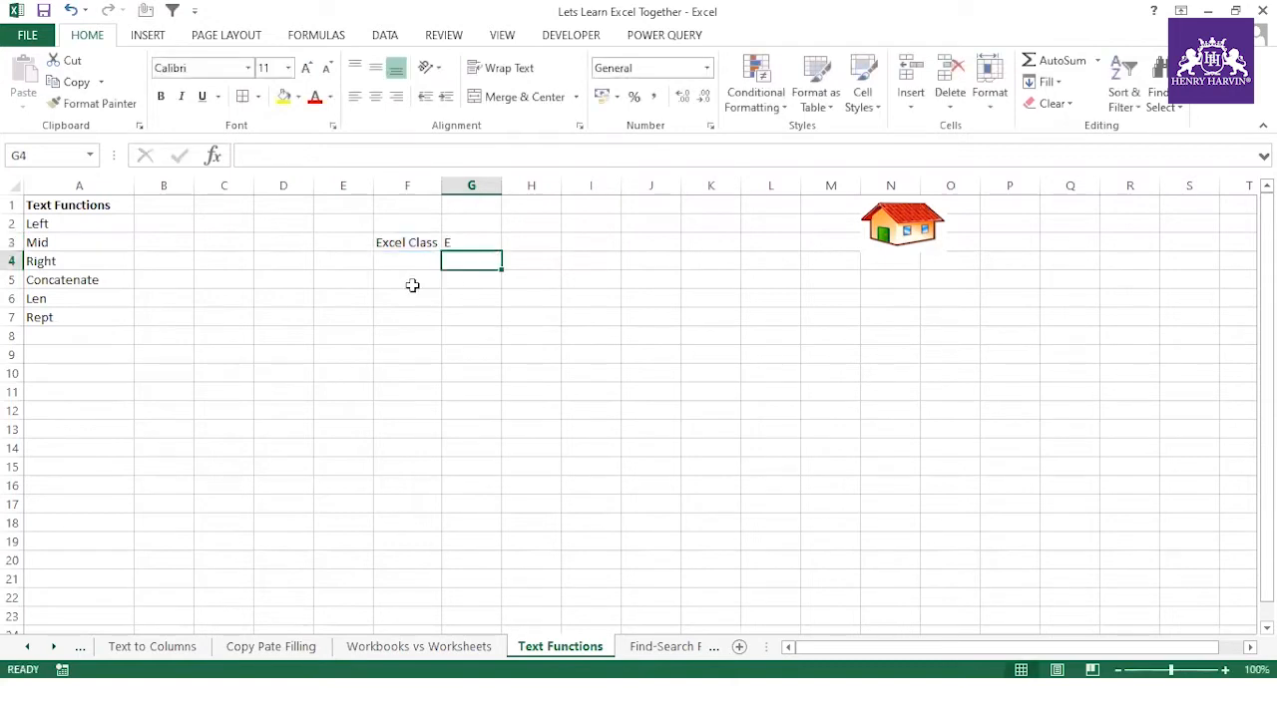
- Add a character count of 3 to the LEFT formula in G3, making it =LEFT(F3,3)
left_click(457, 246)
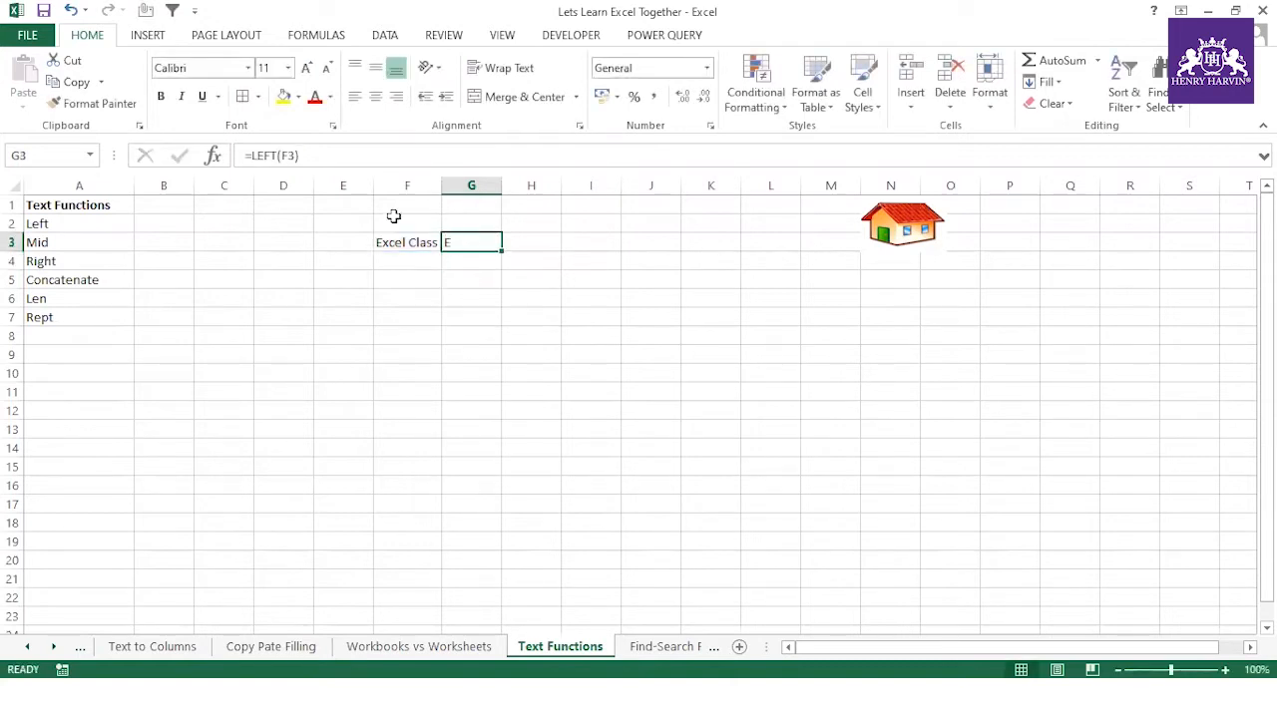
left_click(296, 156)
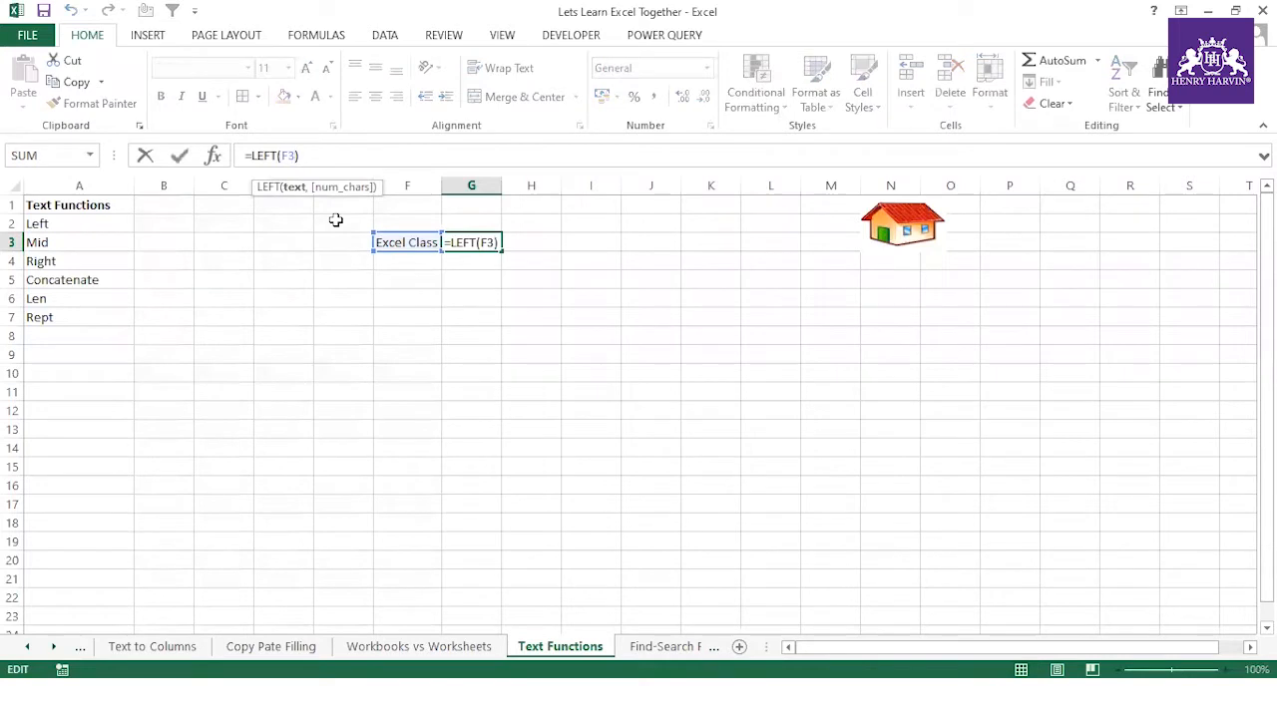
type(",3")
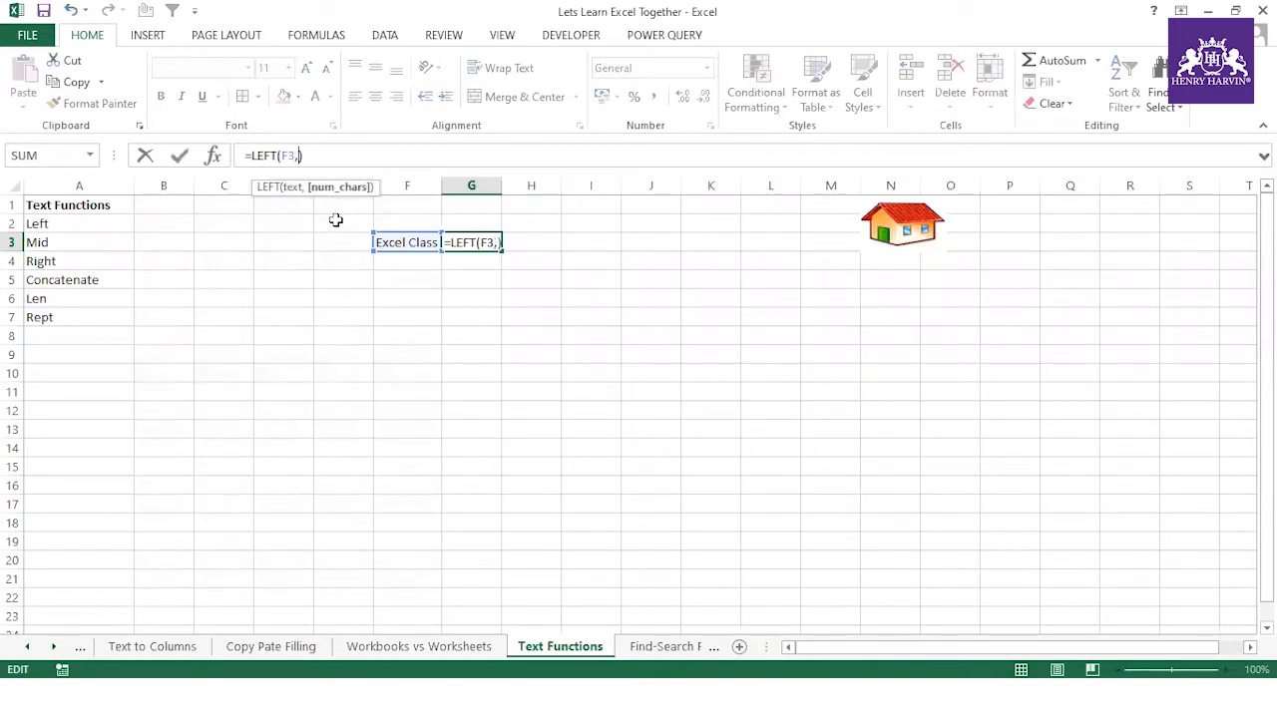
key("Return")
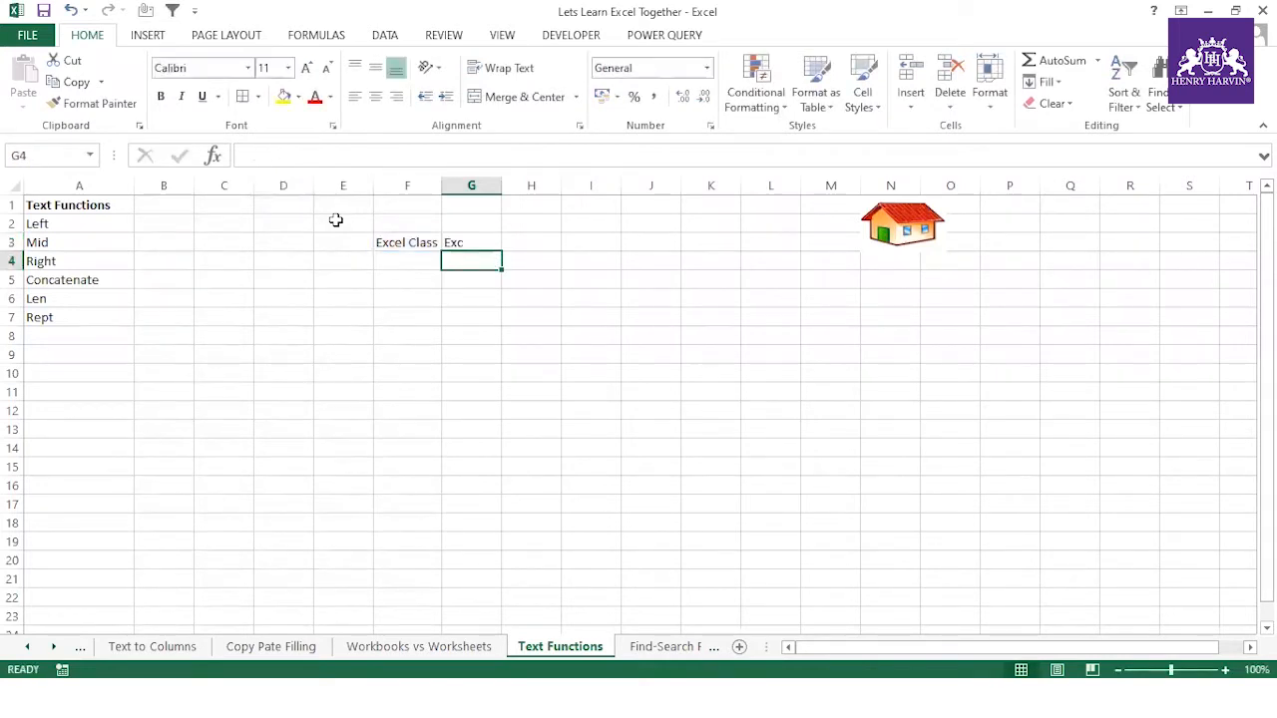
- Change the character count of the LEFT formula in G3 to 6
left_click(483, 242)
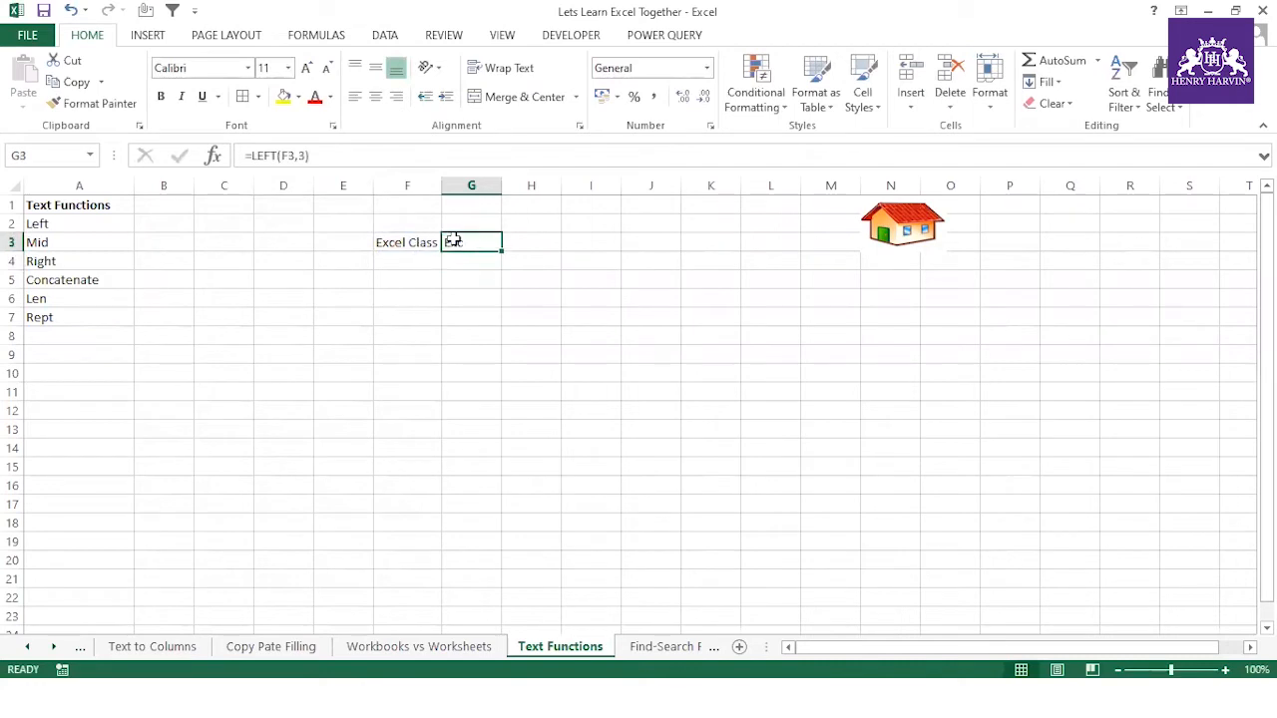
left_click(306, 156)
key("BackSpace")
type("5")
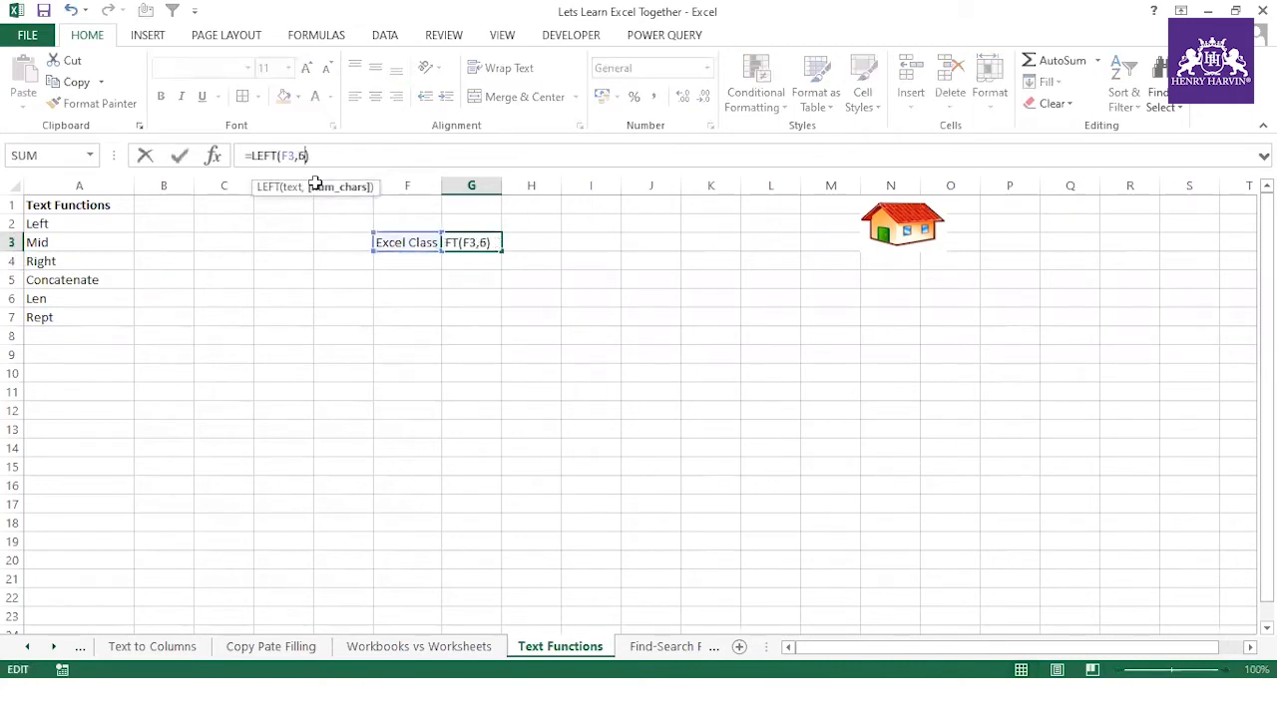
key("Return")
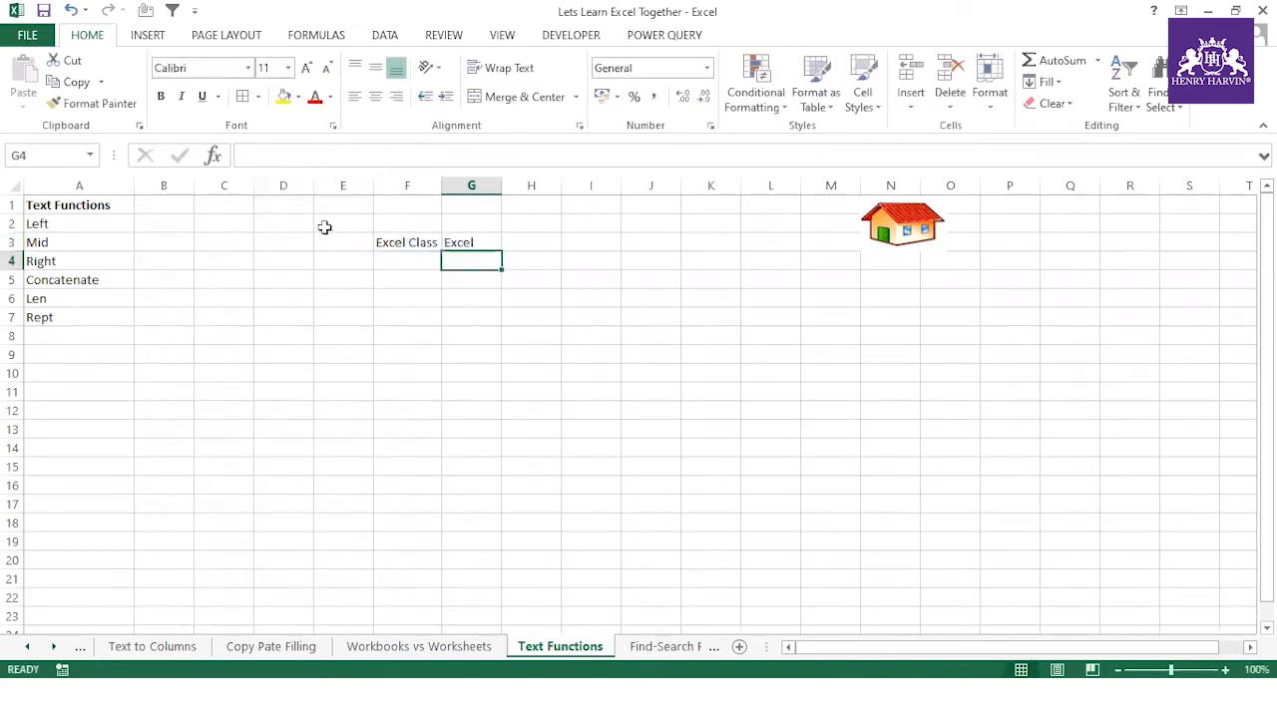
left_click(478, 245)
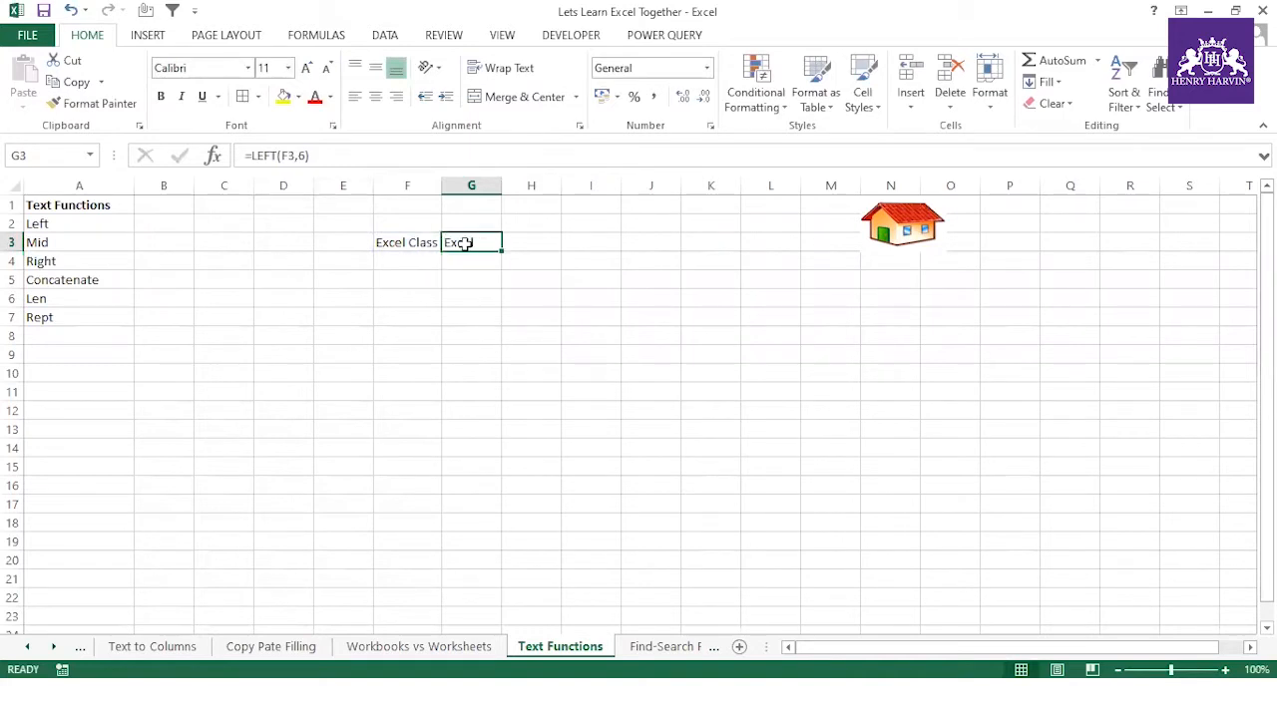
- Enter =RIGHT(F3,5) in cell H3 to extract the last five characters, and check it beside the LEFT formula
left_click(521, 240)
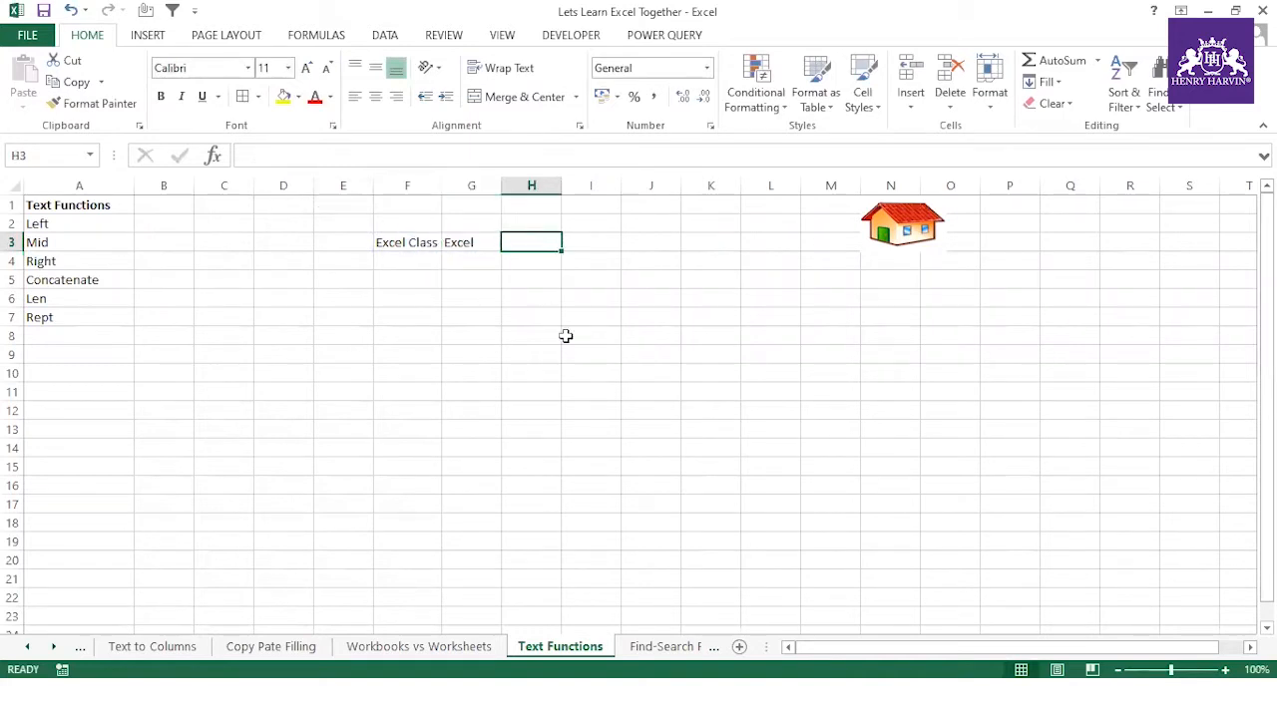
type("=right(")
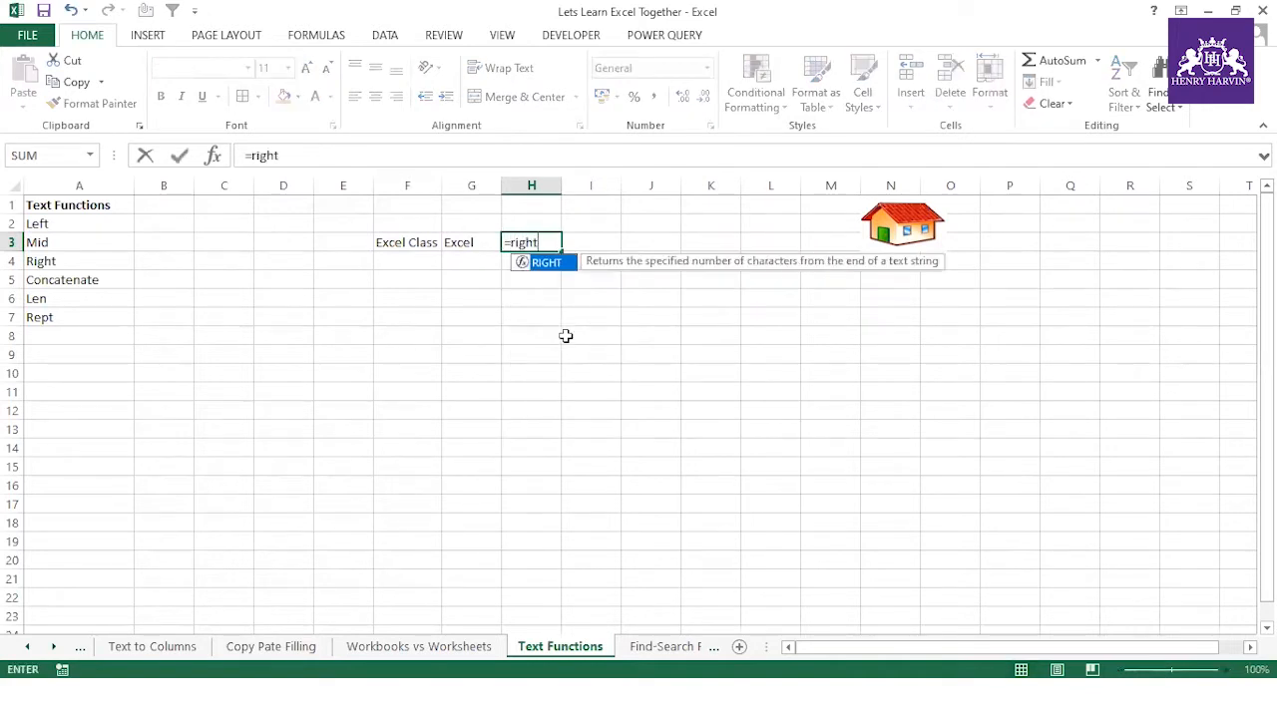
left_click(413, 244)
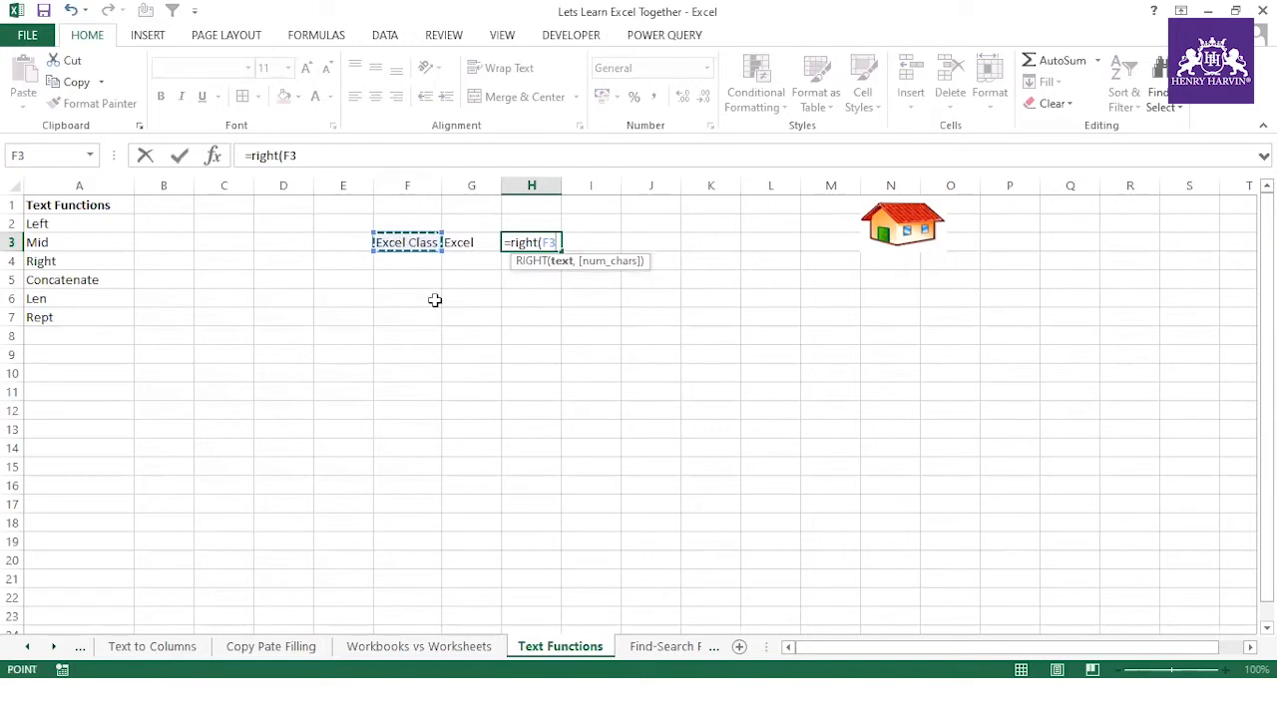
type(",")
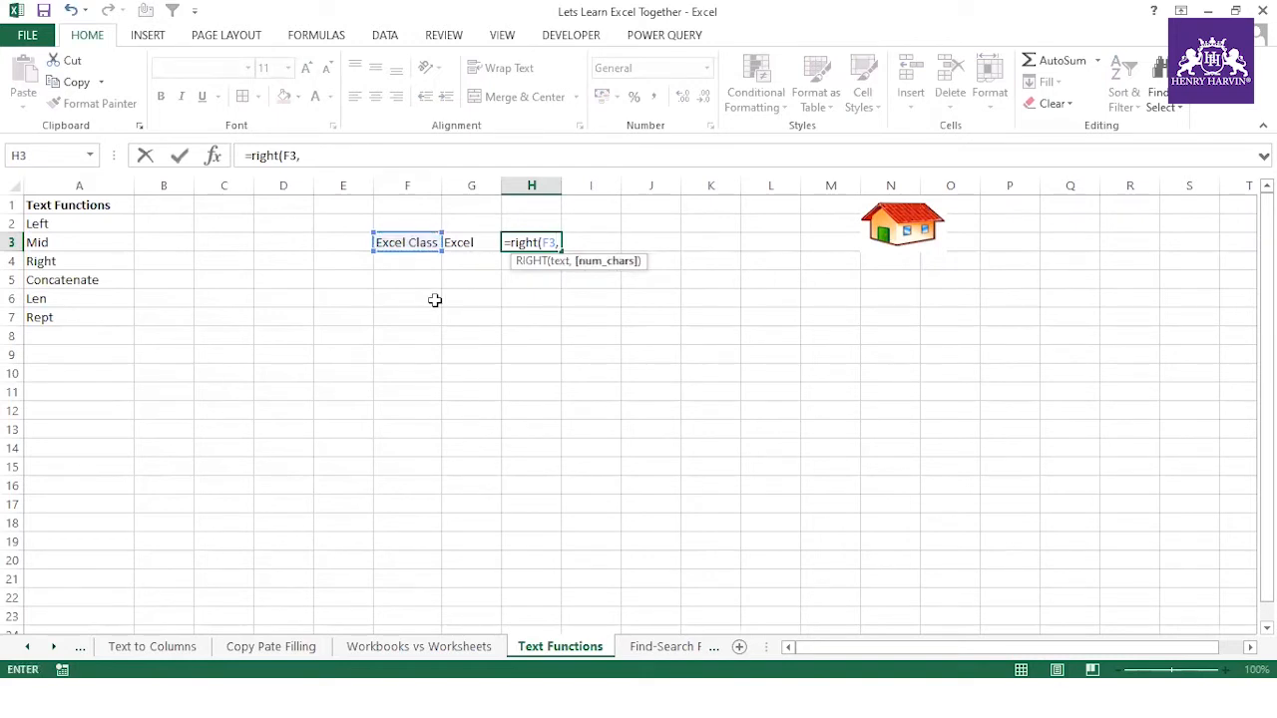
type("5)")
key("Return")
left_click(504, 242)
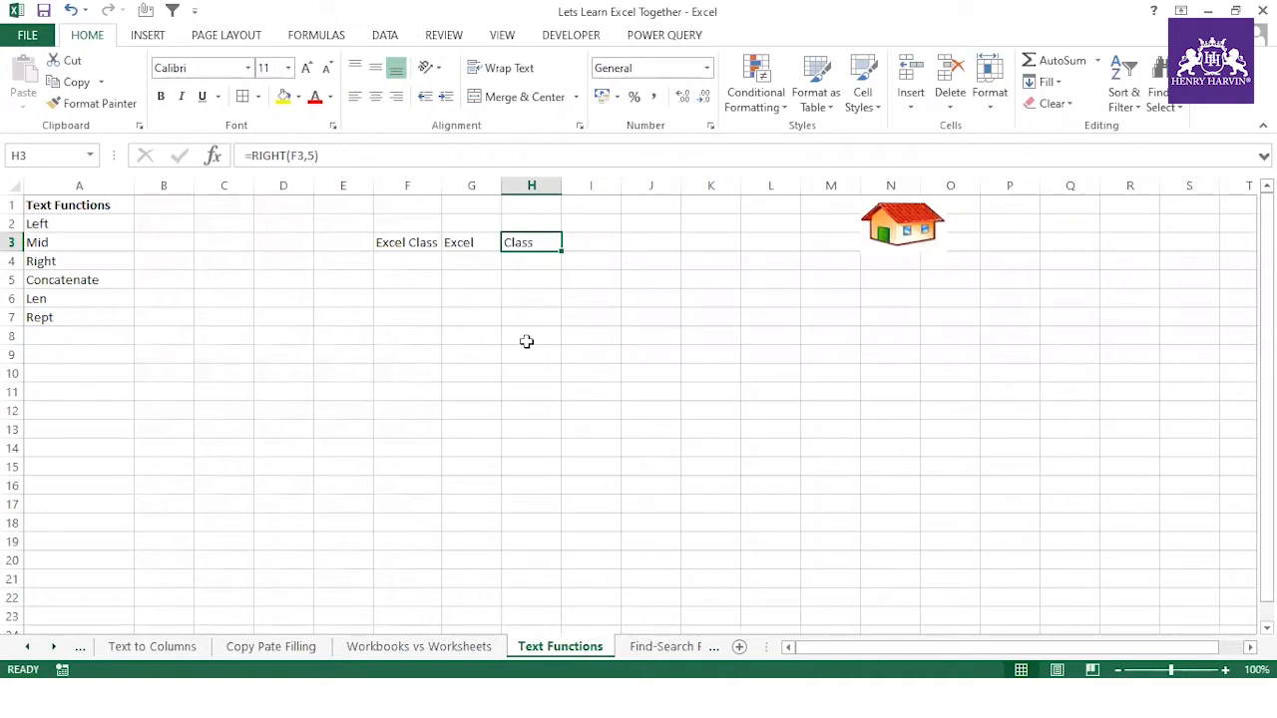
left_click(466, 248)
left_click(516, 249)
- Highlight the Left and Right entries in cells A2 and A4 with yellow fill
left_click(55, 224)
left_click(63, 260)
left_click(63, 223)
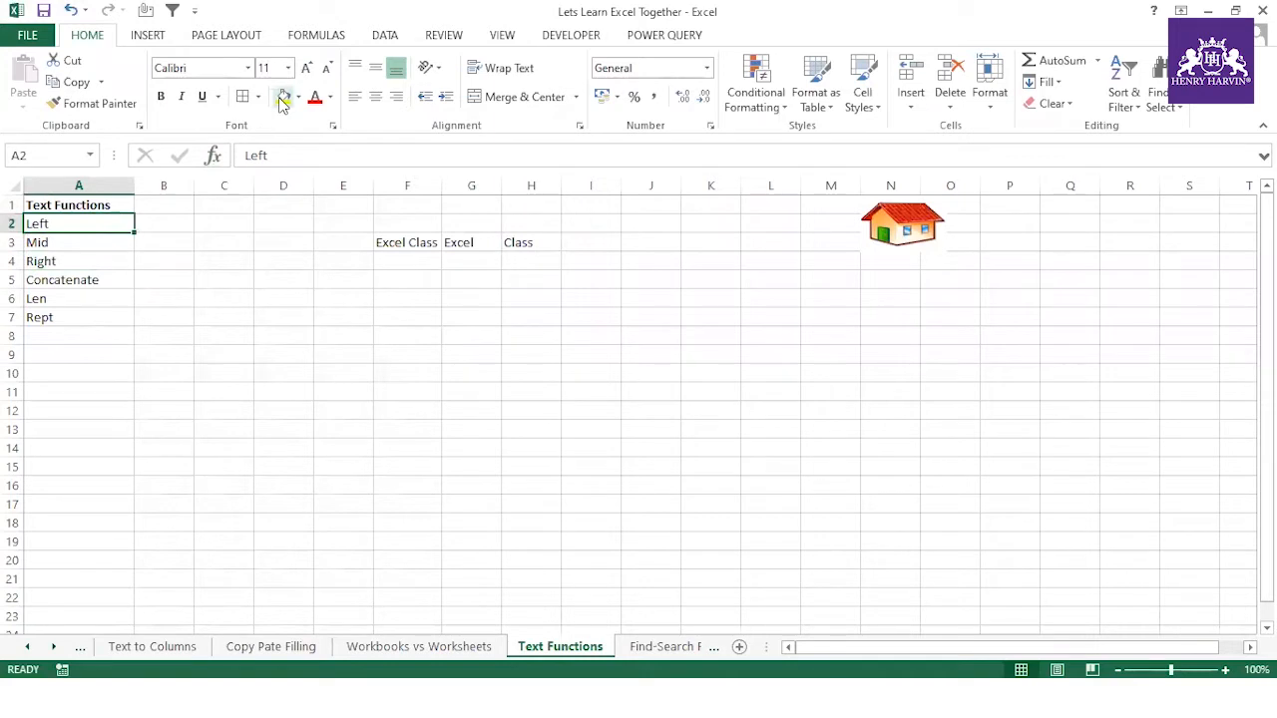
left_click(283, 98)
left_click(225, 316)
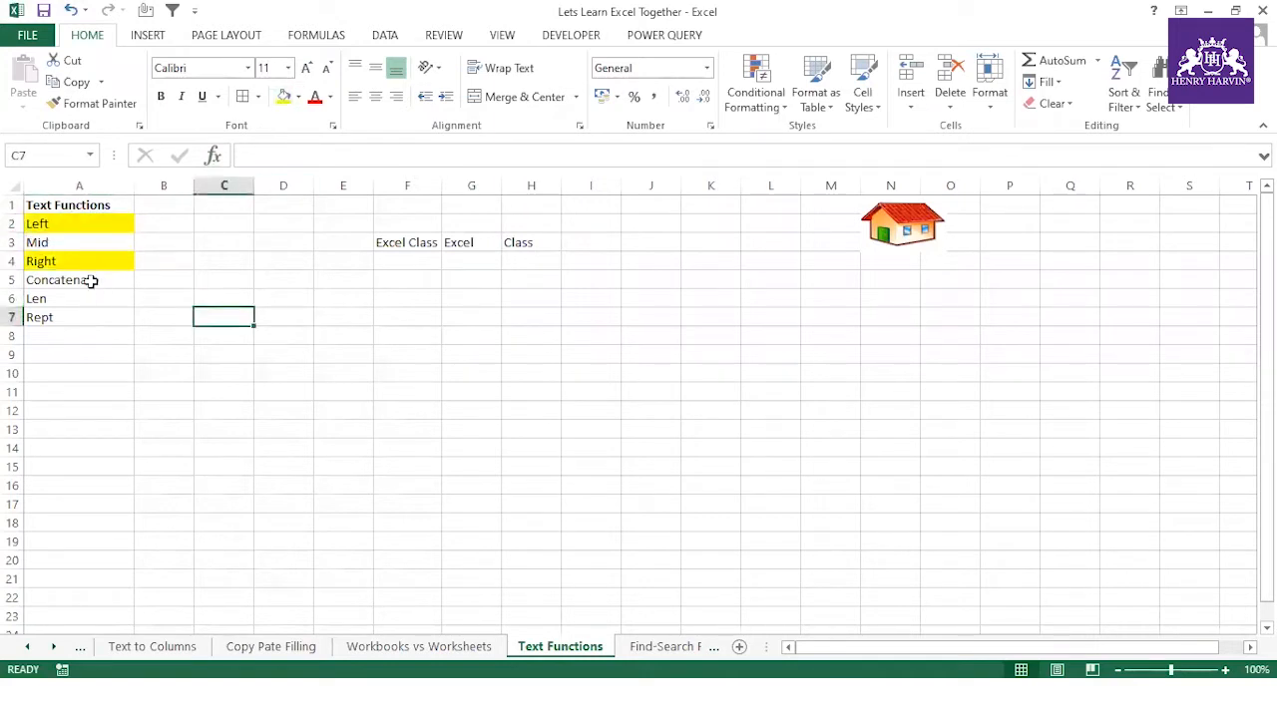
- Enter five sample first names, one per cell, in G6 to G10 as data for the Concatenate example
left_click(91, 281)
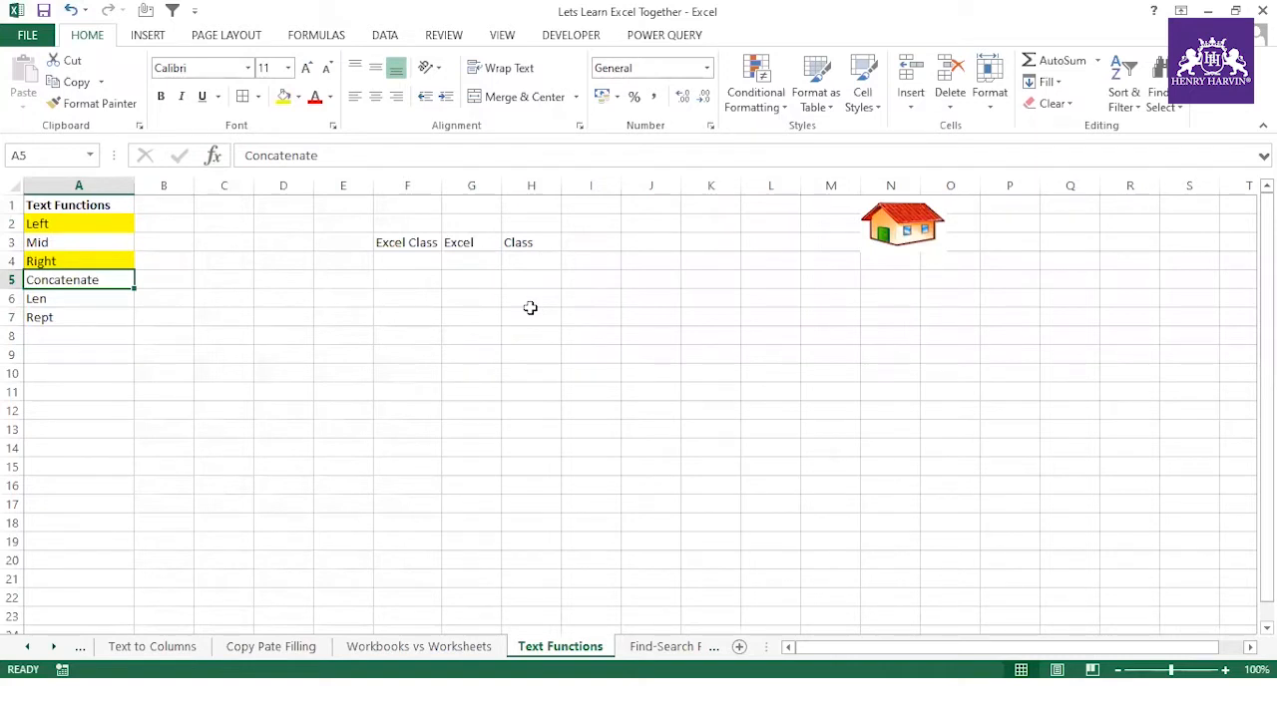
left_click(487, 298)
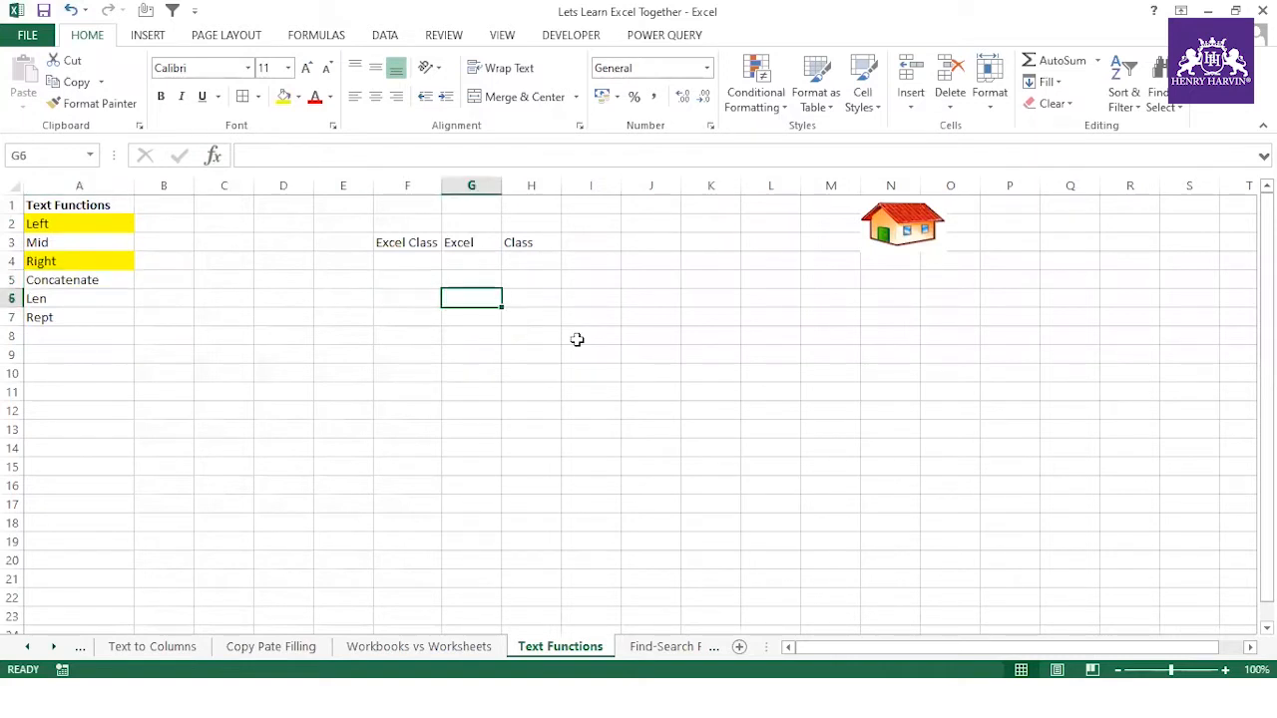
type("Mathi")
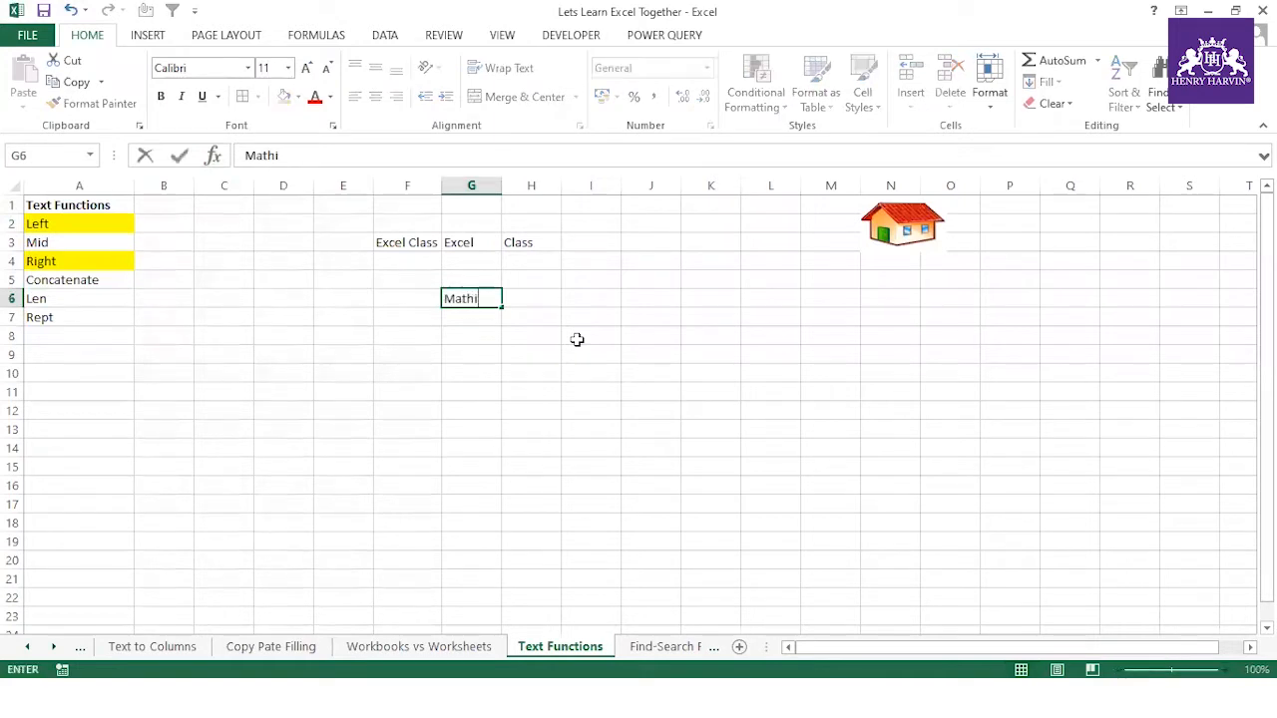
type("eu")
key("Return")
type("Jack")
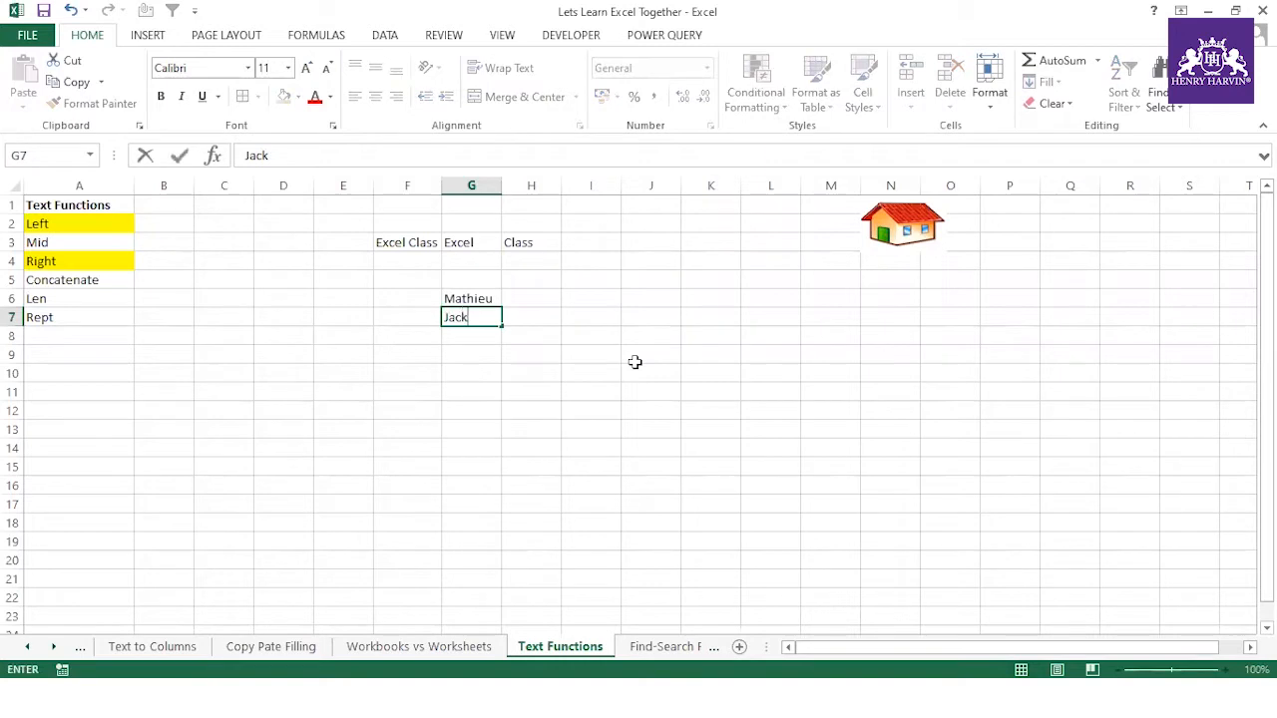
key("Return")
type("Joh")
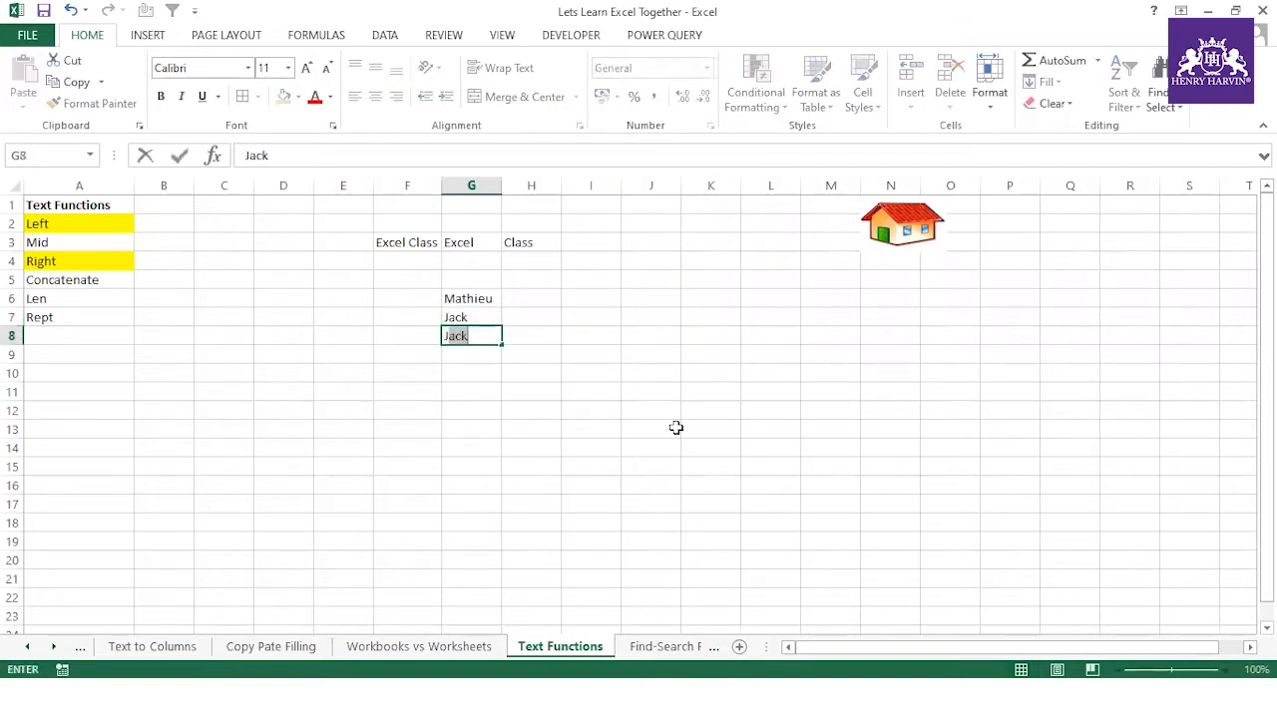
type("n")
key("Return")
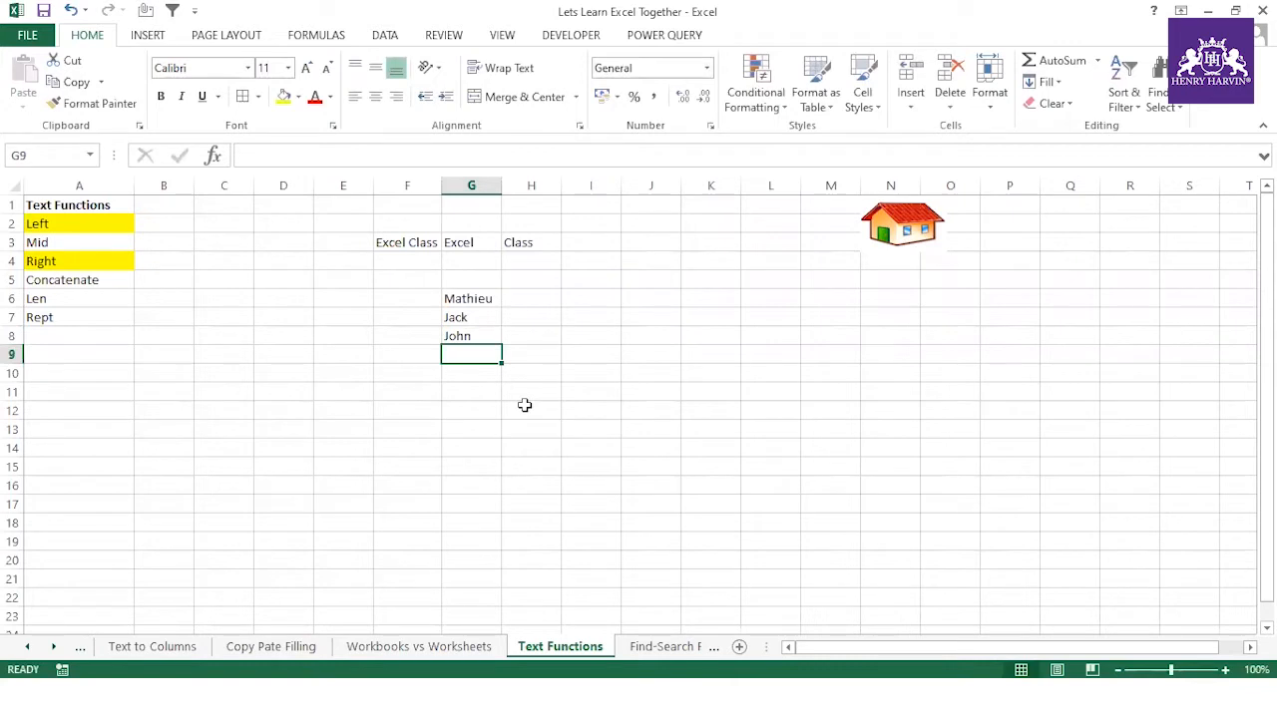
type("Vikram")
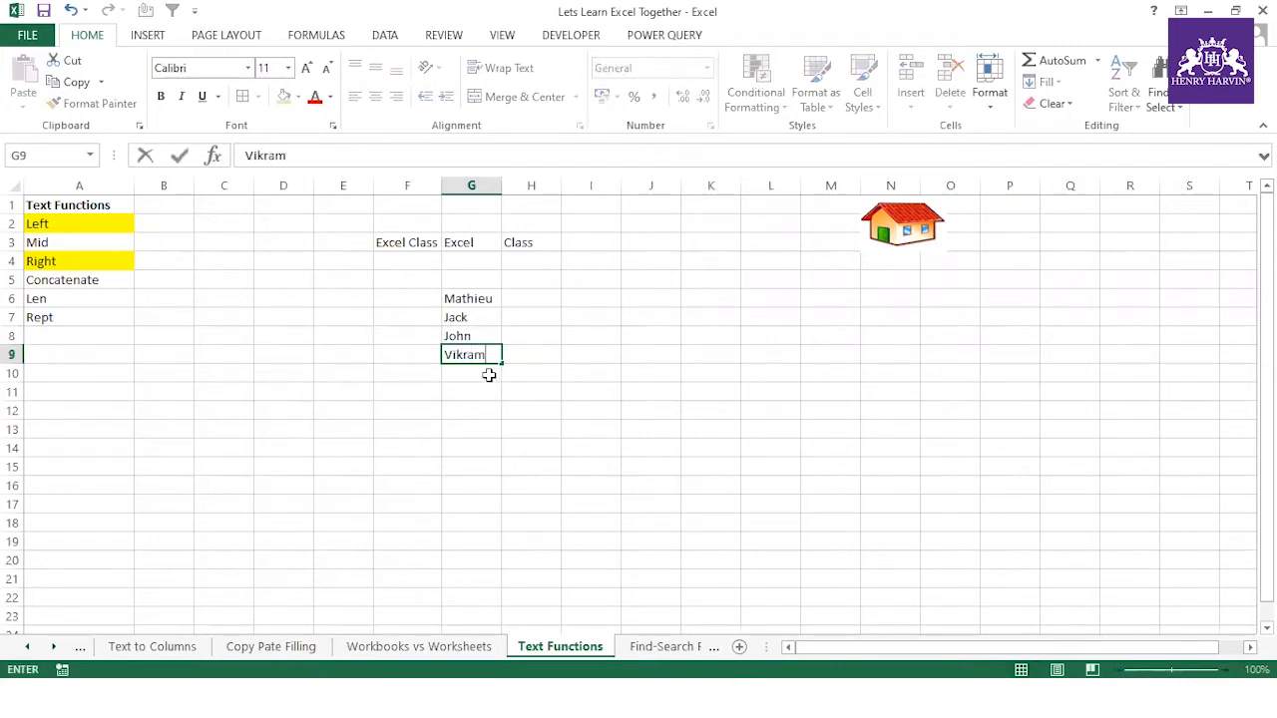
key("Return")
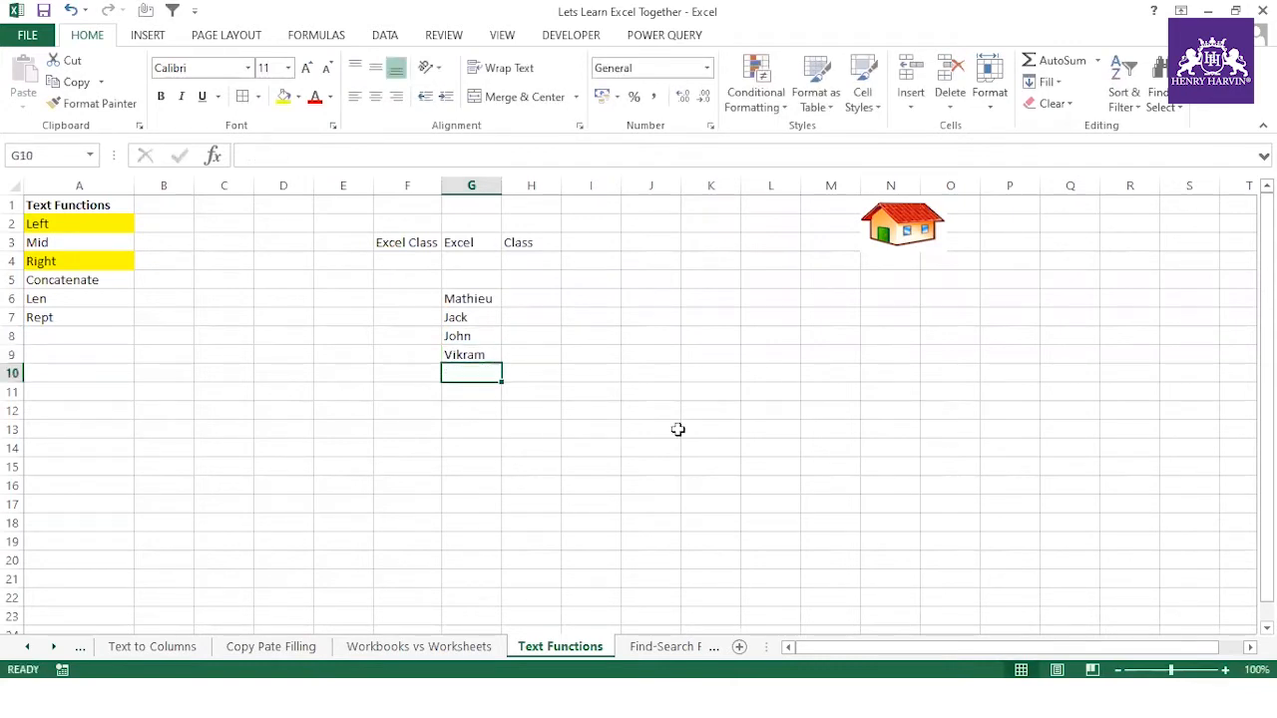
type("Amit")
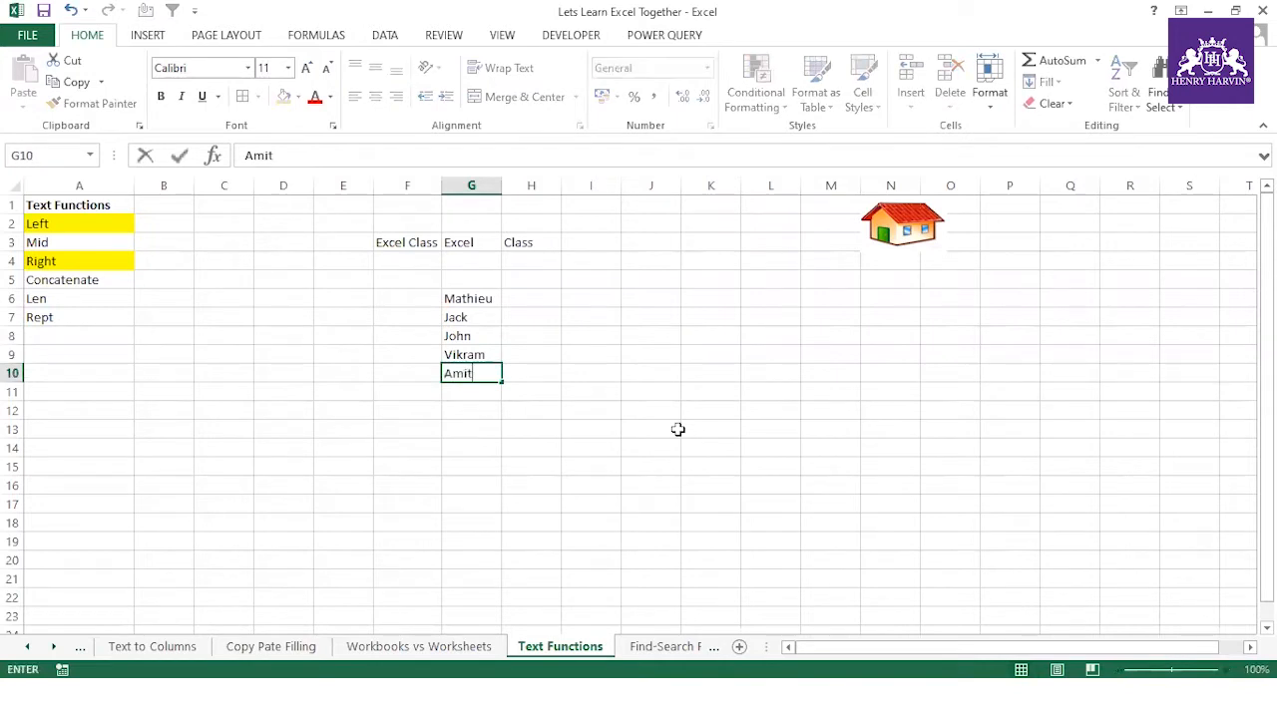
left_click(677, 429)
left_click_drag(487, 298, 476, 371)
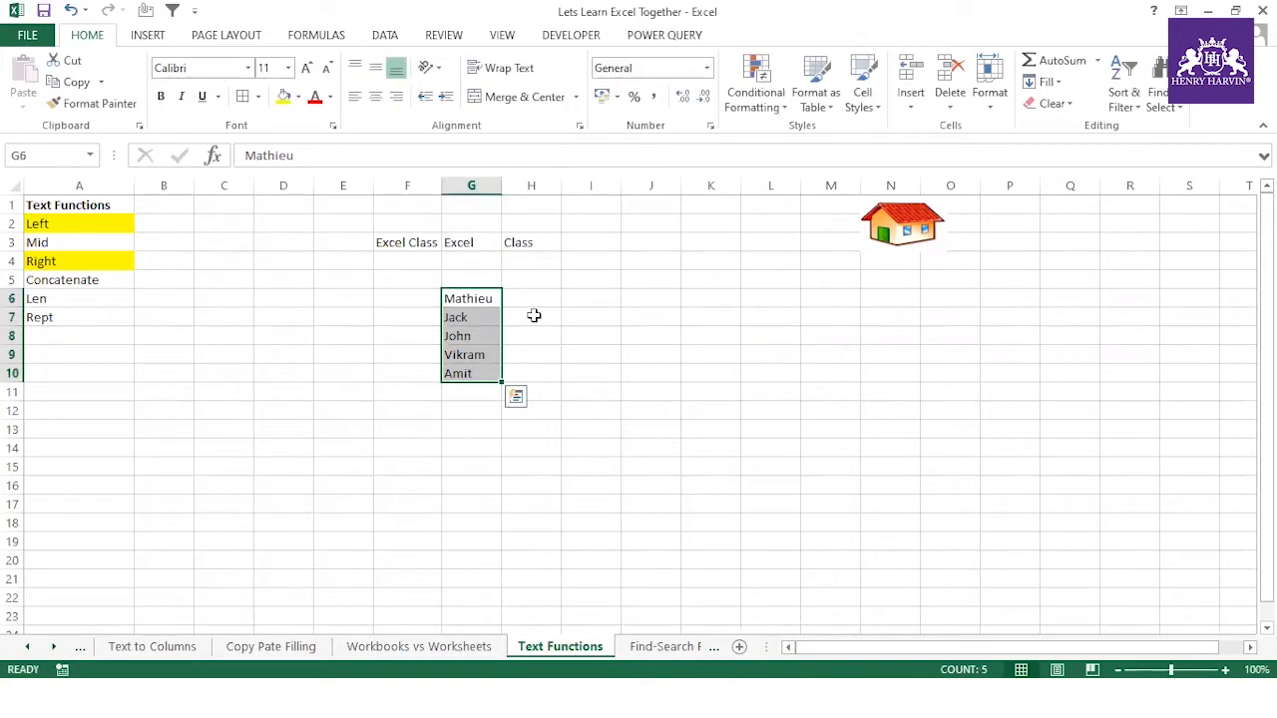
- Enter =CONCATENATE(G6,G7,G8,G9,G10) in cell I6 to join the five names
left_click(584, 300)
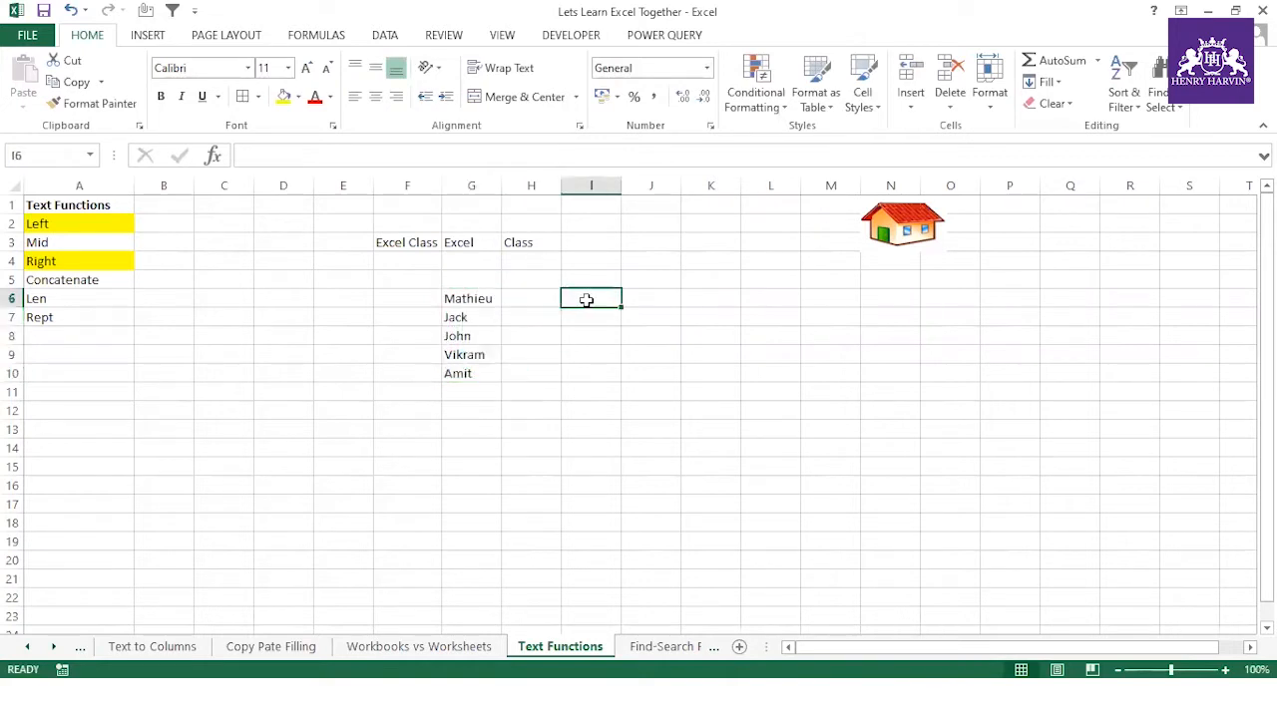
type("=")
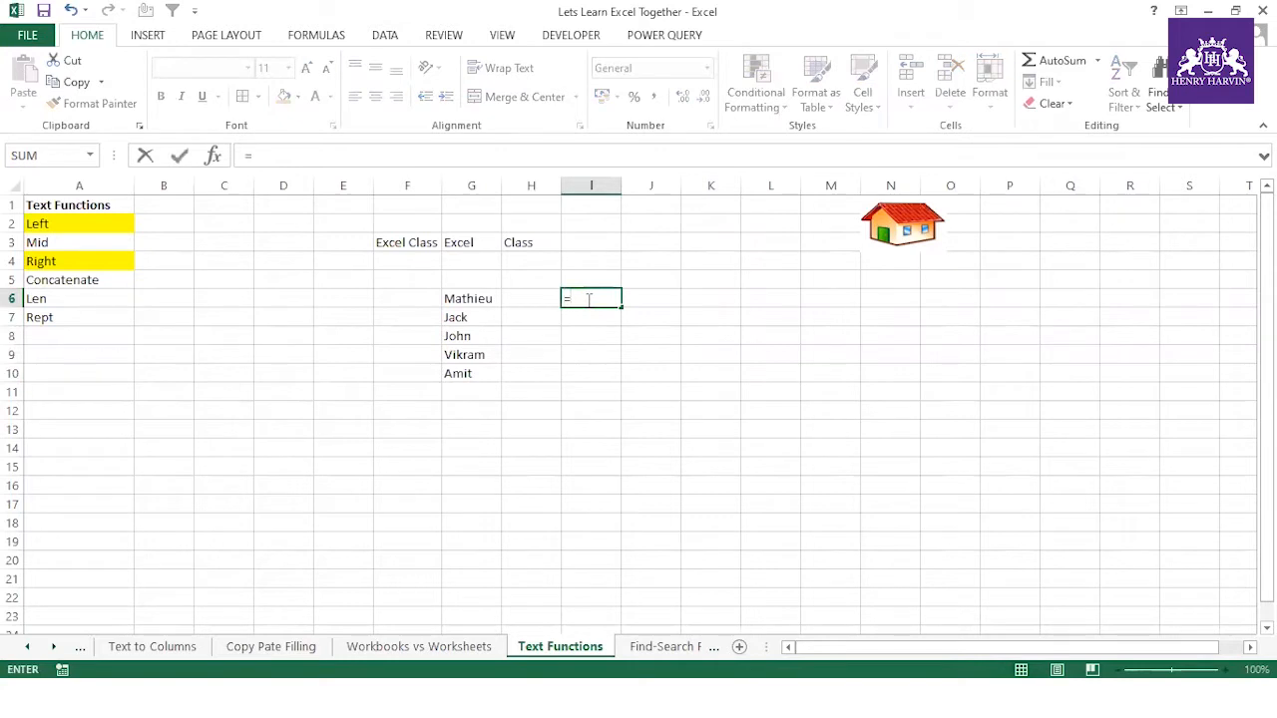
type("concat")
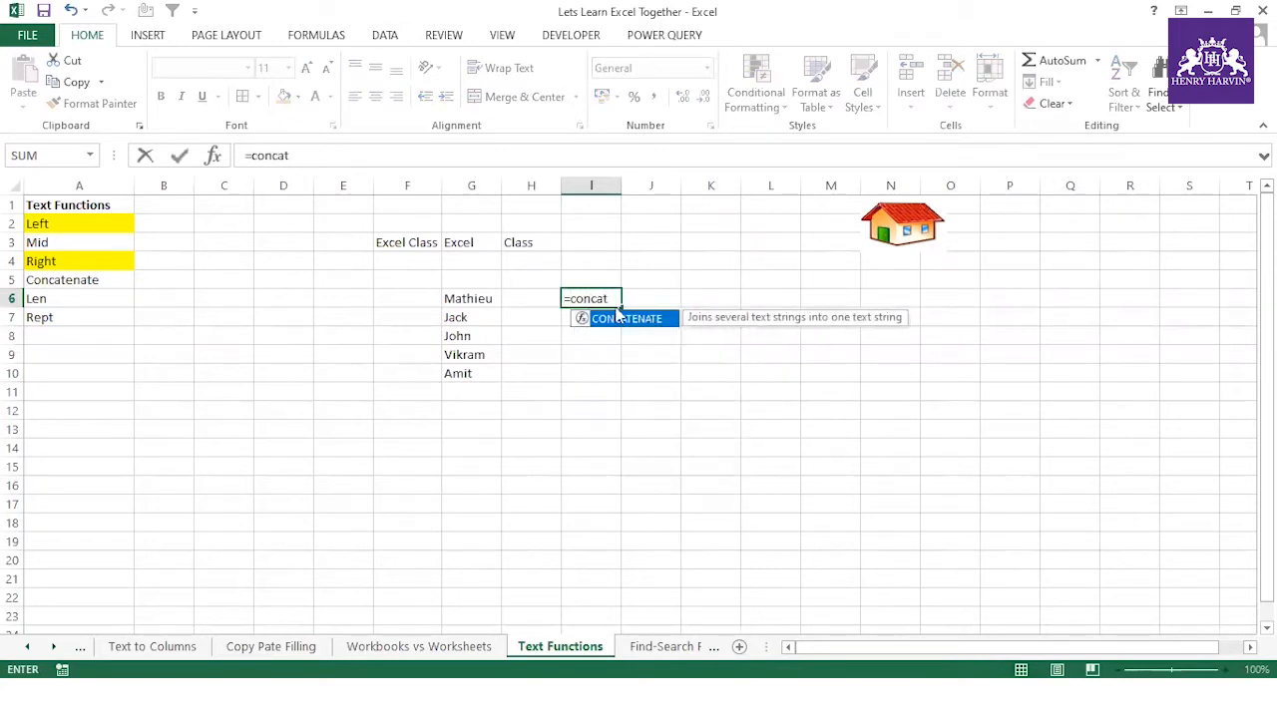
double_click(620, 318)
left_click(489, 299)
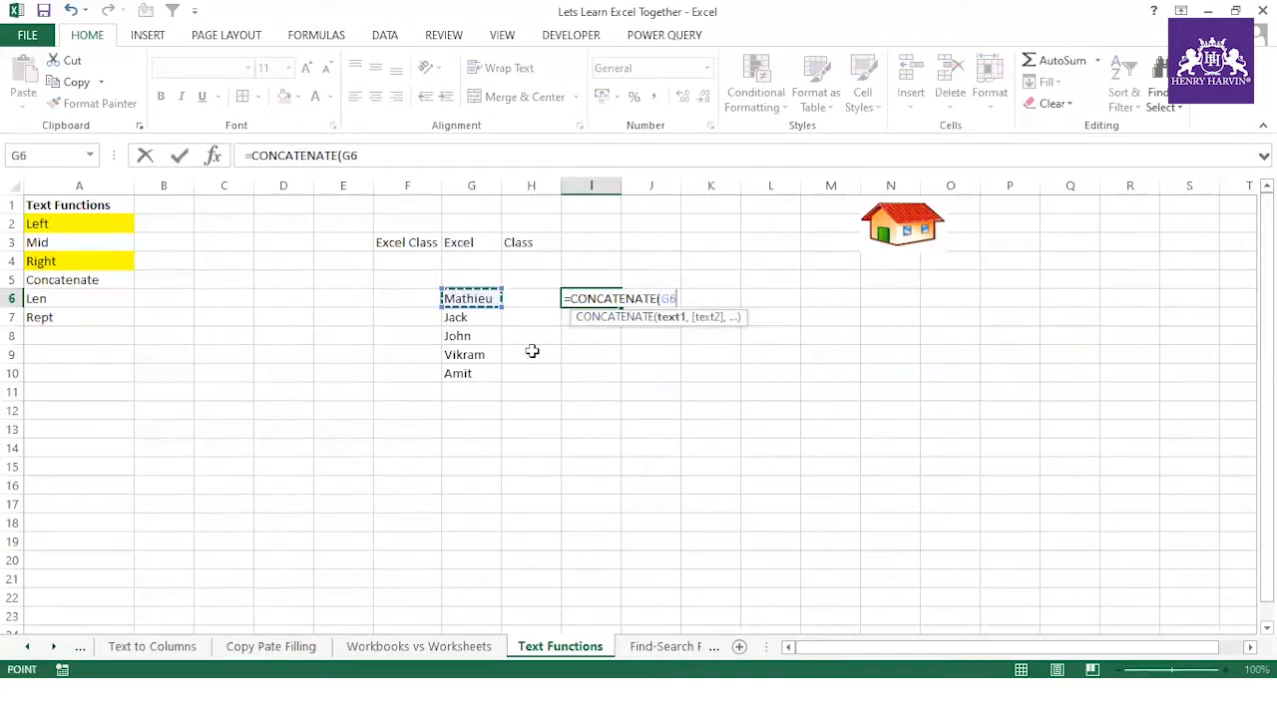
type(",")
left_click(483, 317)
type(",")
left_click(471, 337)
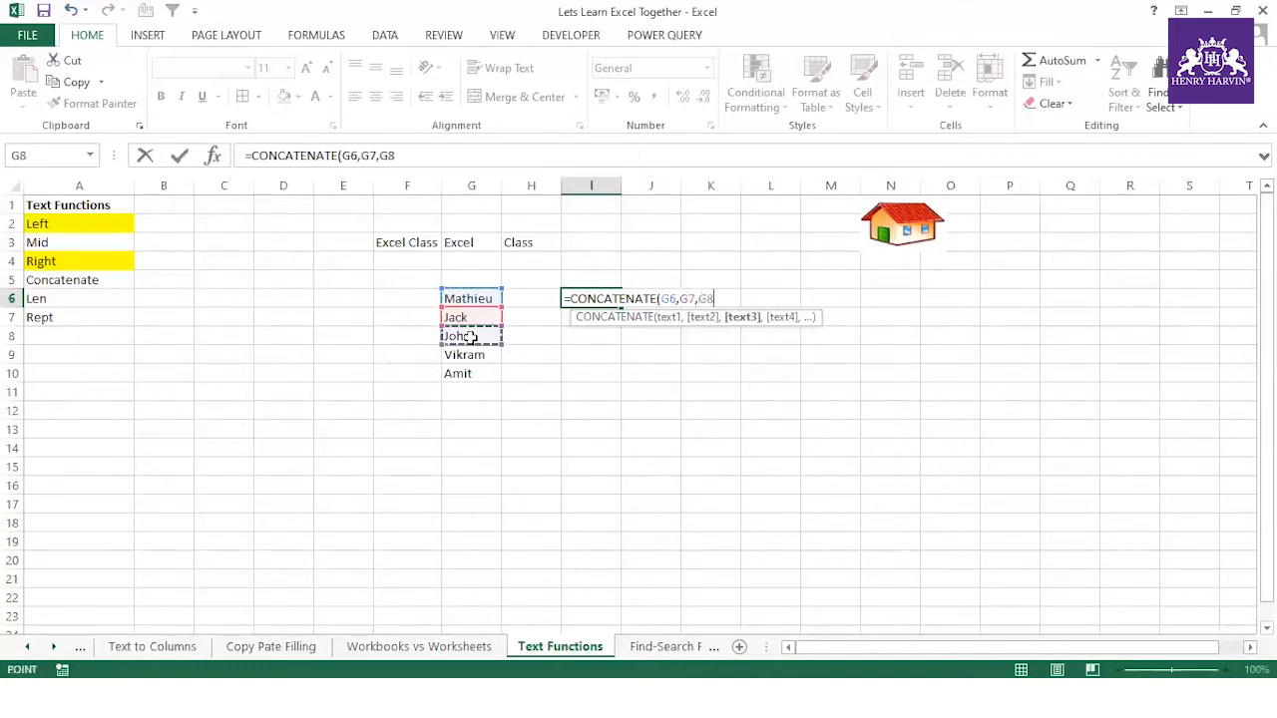
type(",")
left_click(464, 355)
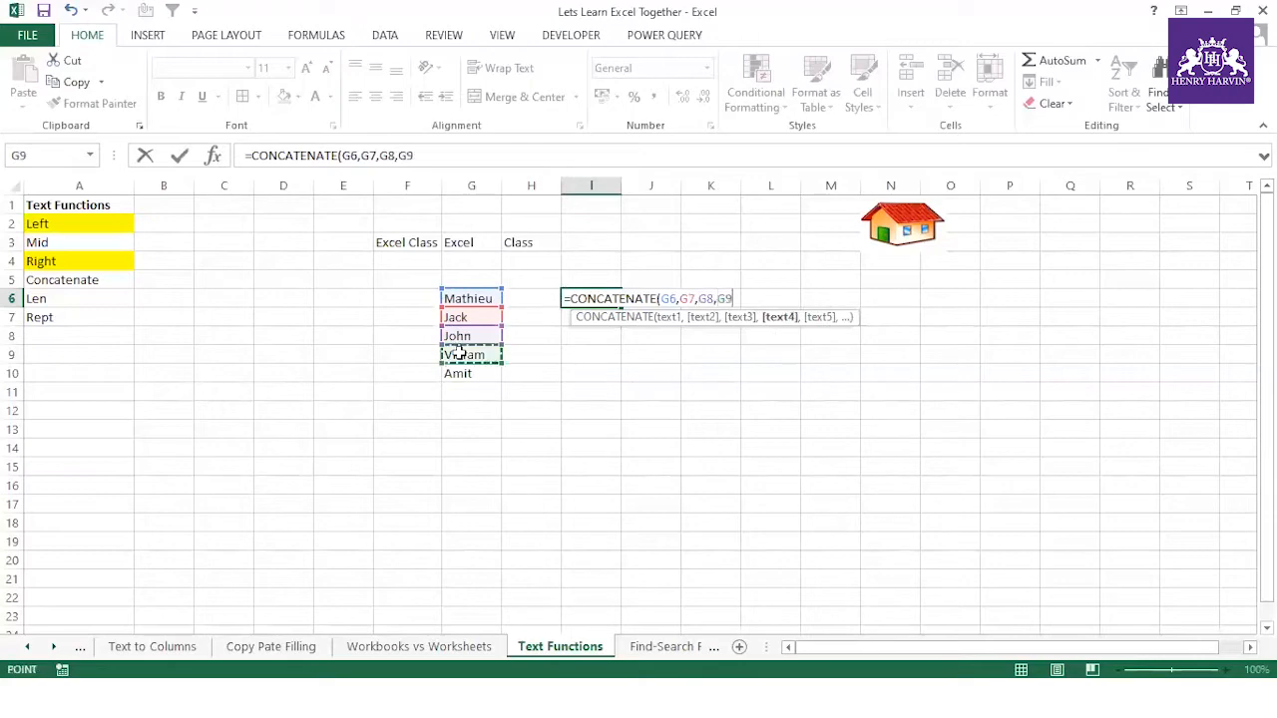
type(",")
left_click(470, 371)
type(",")
key("BackSpace")
key("Return")
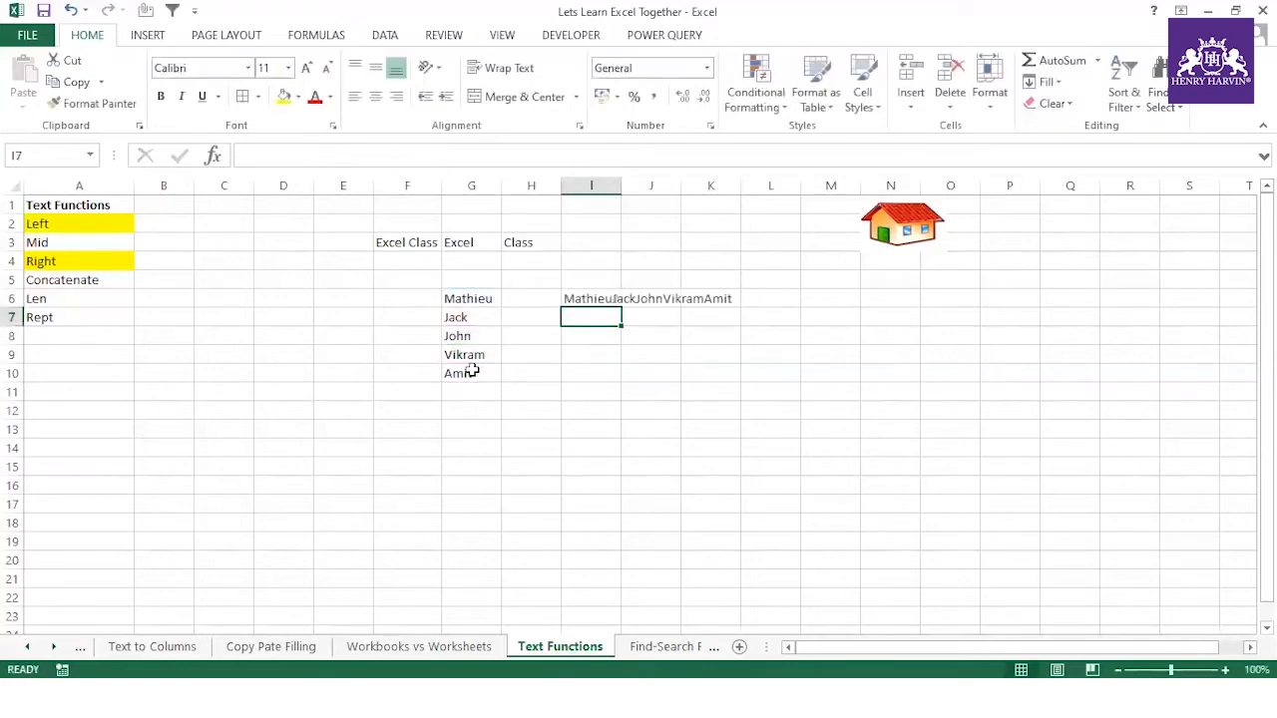
- Insert a "-" separator as its own argument between G6 and G7 in the I6 CONCATENATE formula
left_click(574, 297)
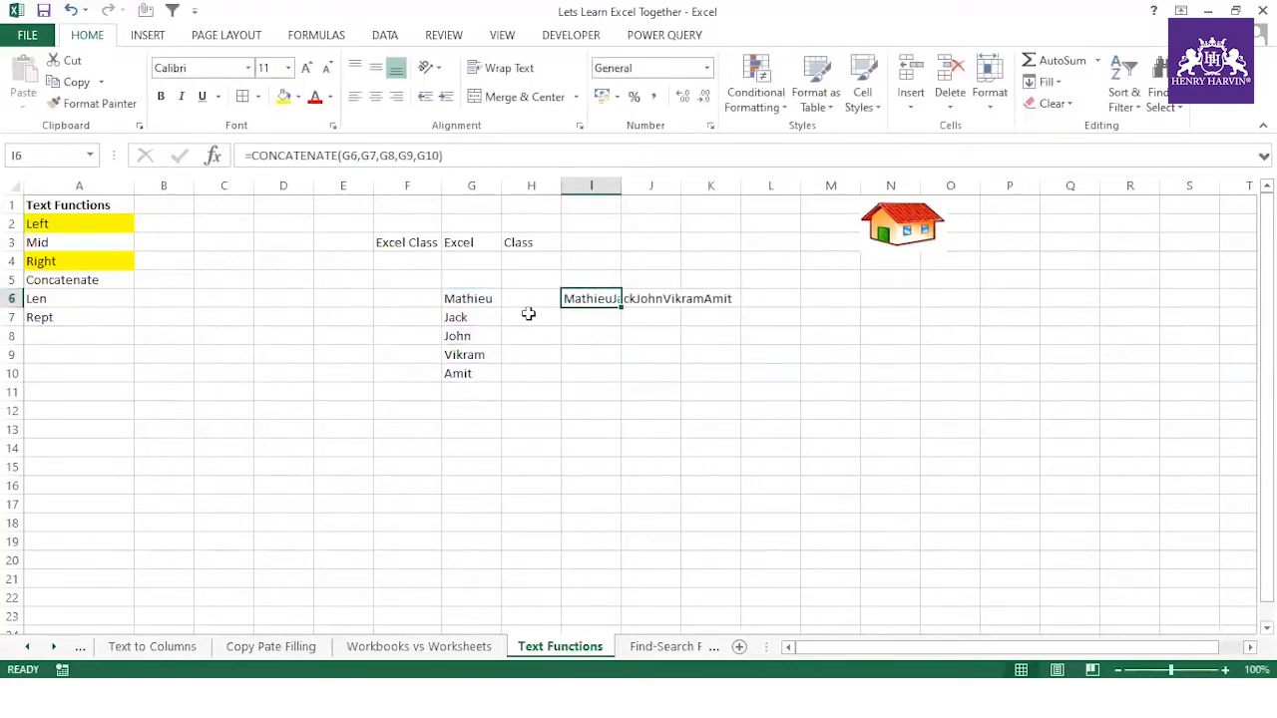
left_click(363, 154)
type("\"")
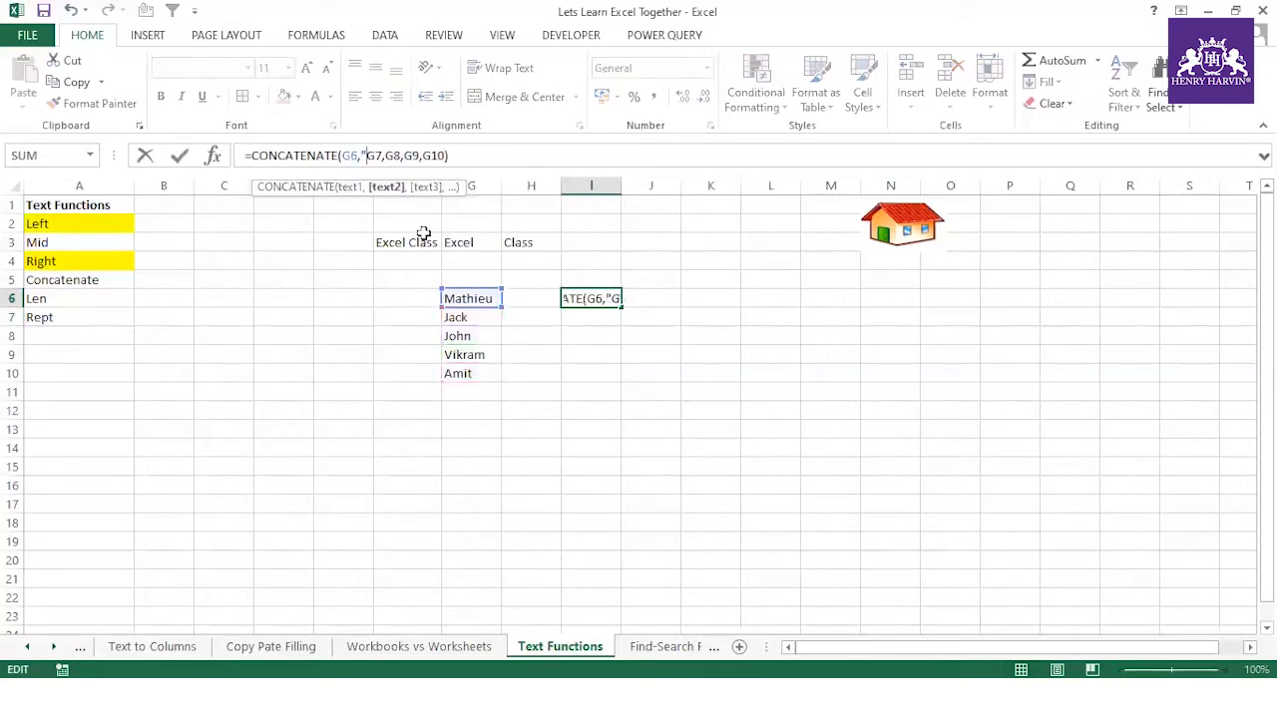
type(" \"")
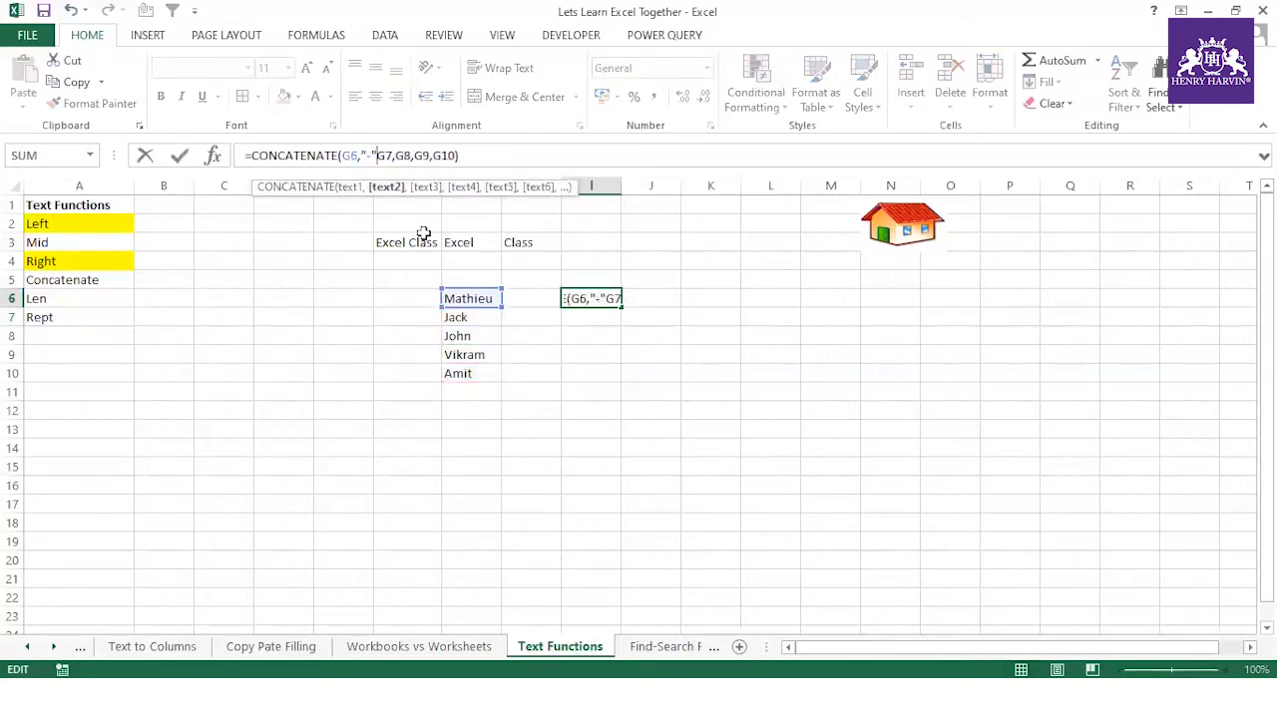
type(",")
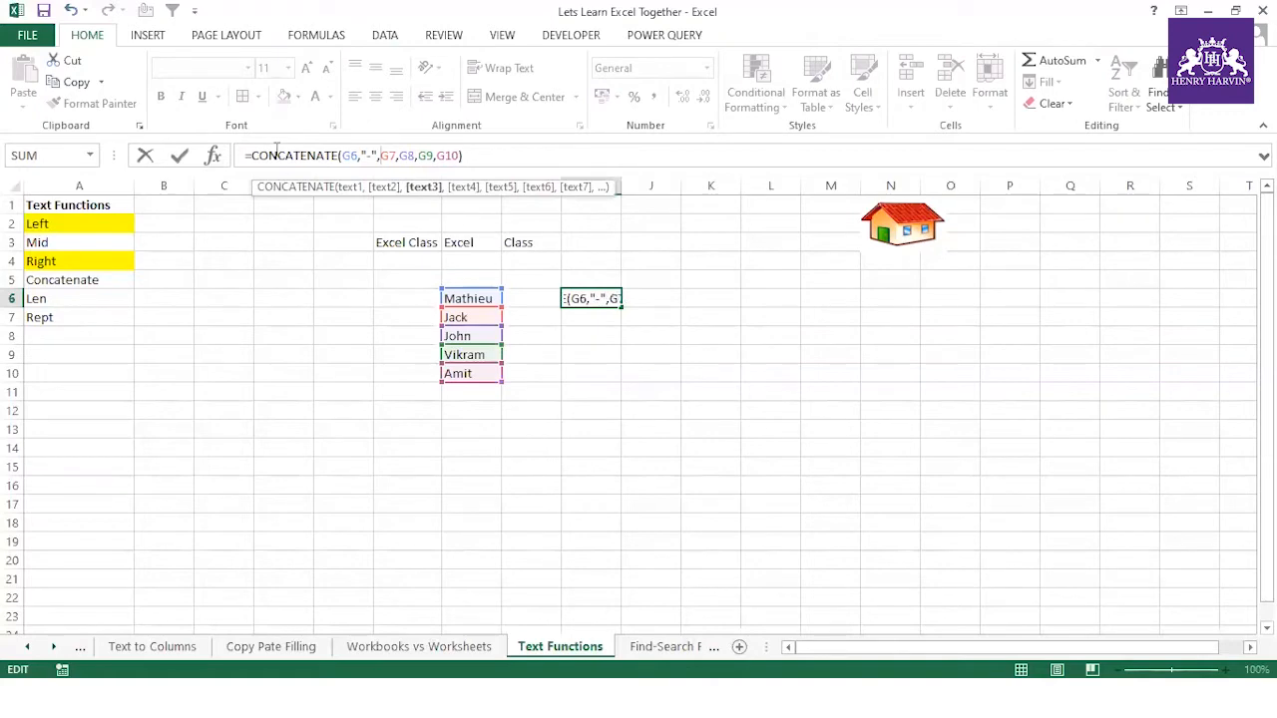
- Copy the "-" separator between the remaining references, completing I6 as =CONCATENATE(G6,"-",G7,"-",G8,"-",G9,"-",G10)
left_click_drag(360, 156, 376, 156)
key("ctrl+c")
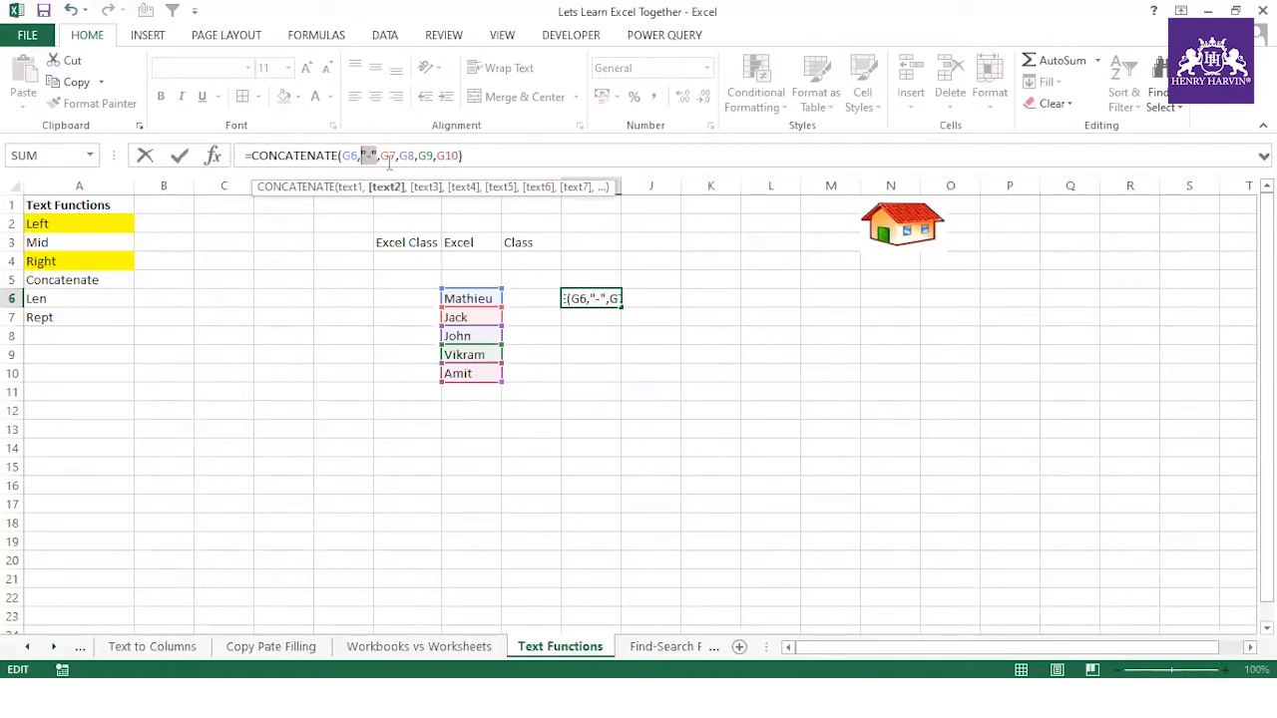
left_click(398, 156)
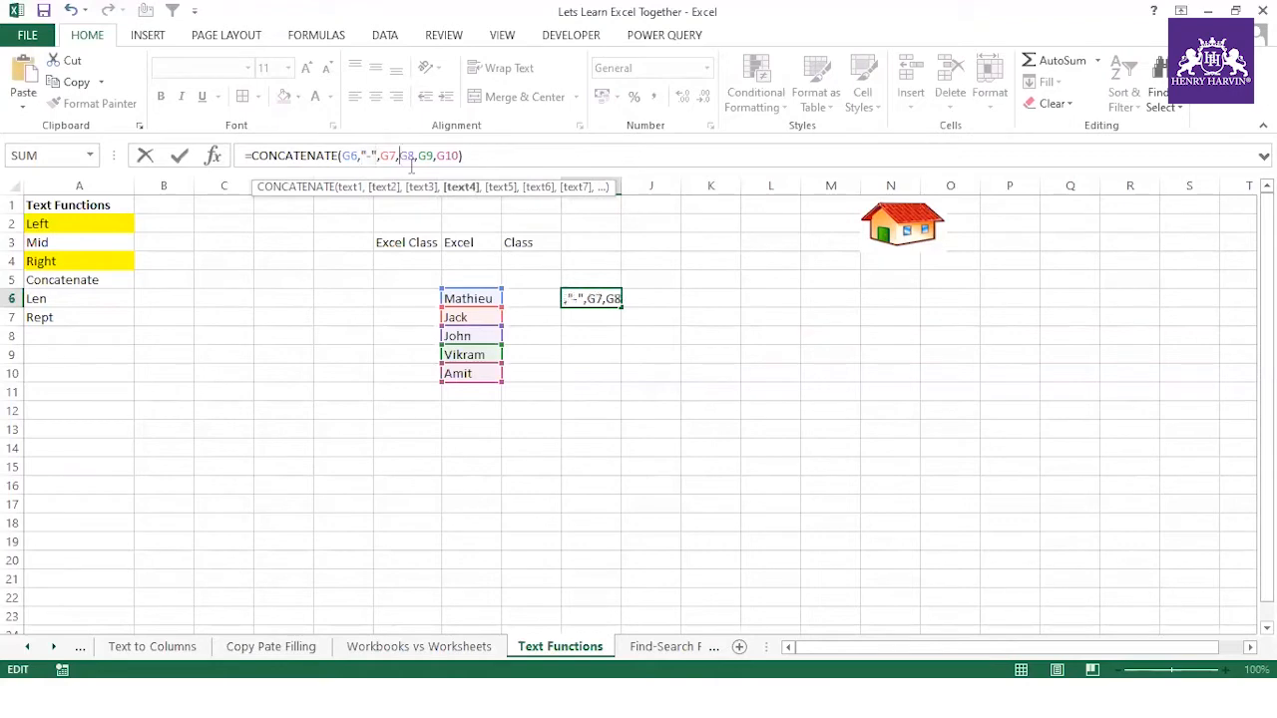
key("ctrl+v")
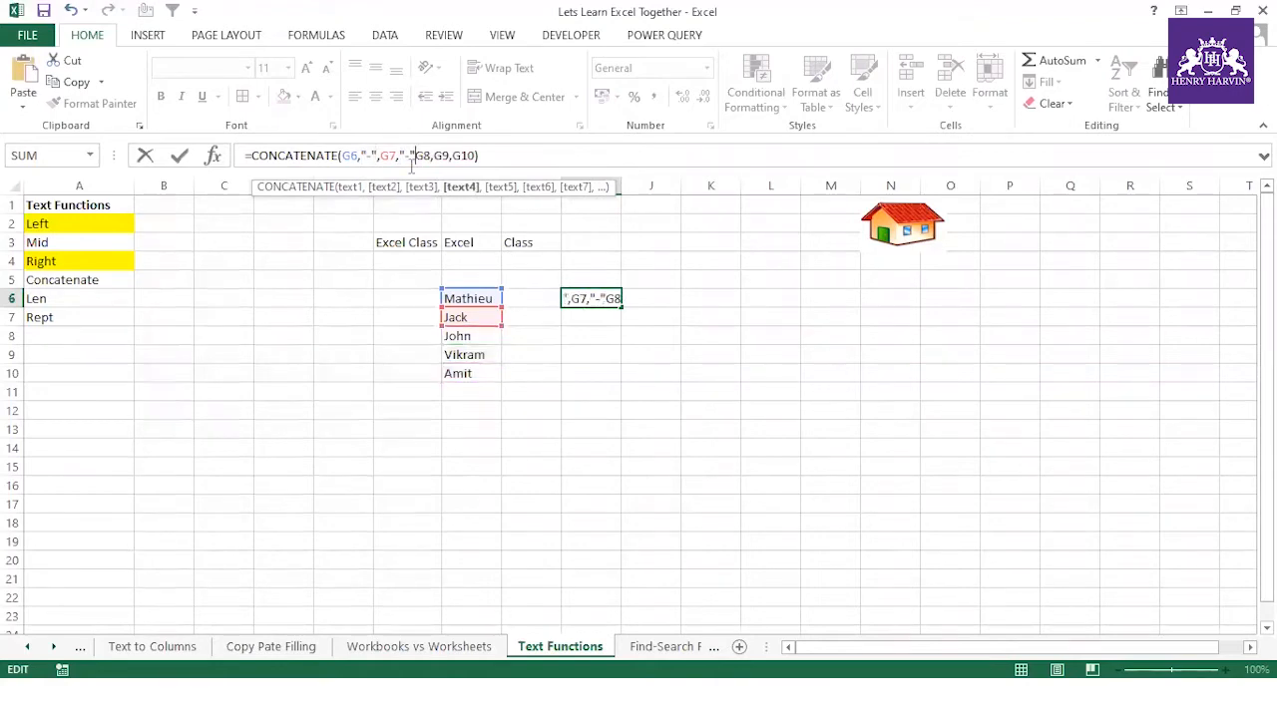
type(",")
left_click(443, 158)
key("ctrl+v")
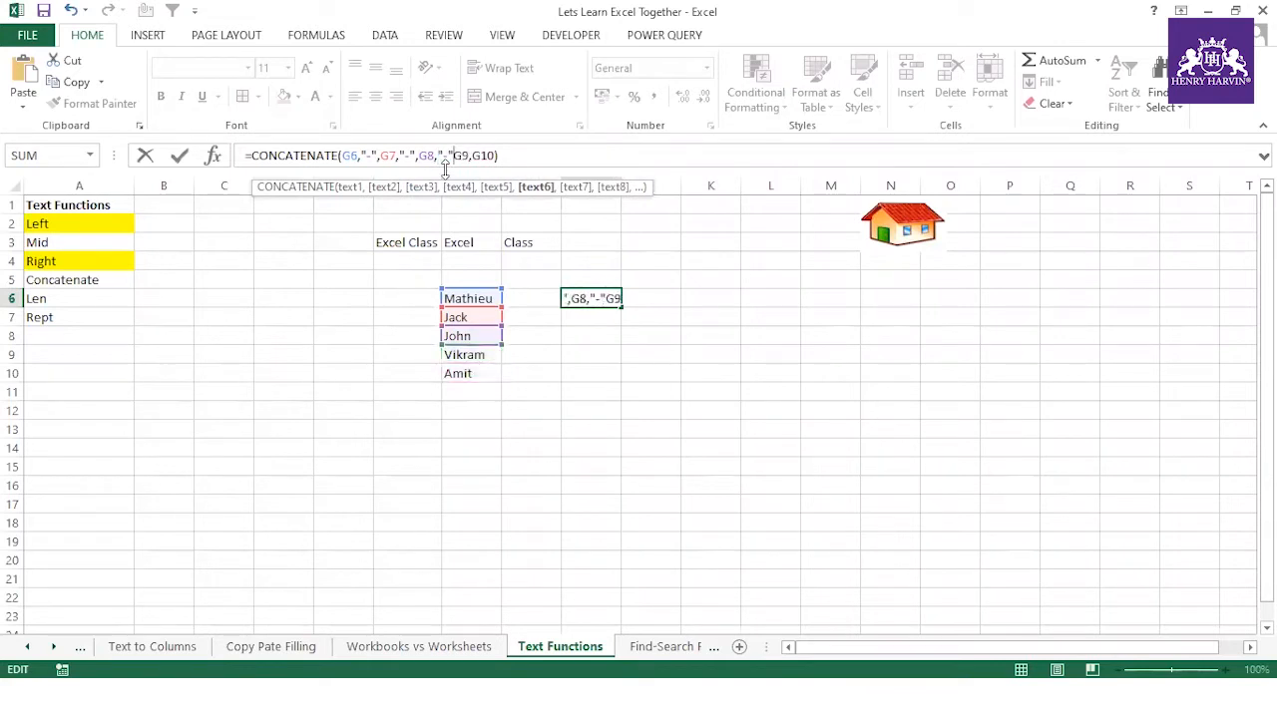
type(",")
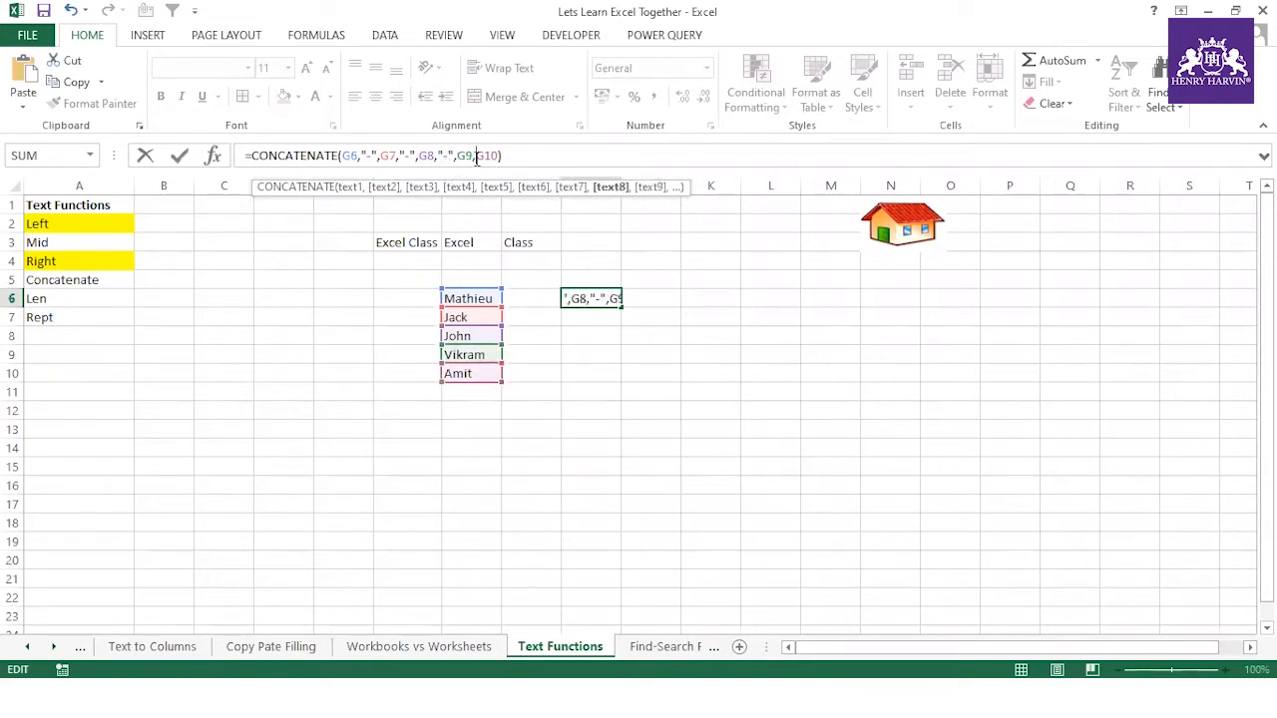
key("ctrl+v")
type(",")
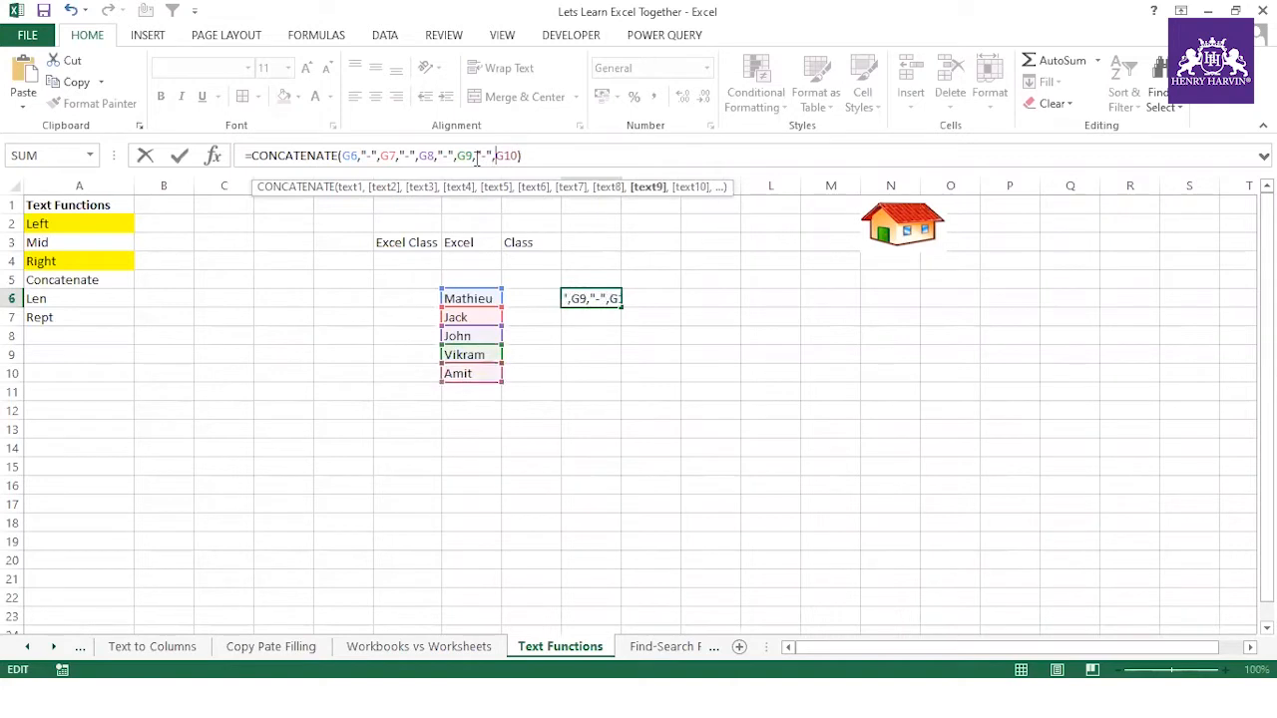
key("Return")
- Autofit the width of column I to the joined text in I6
left_click(591, 298)
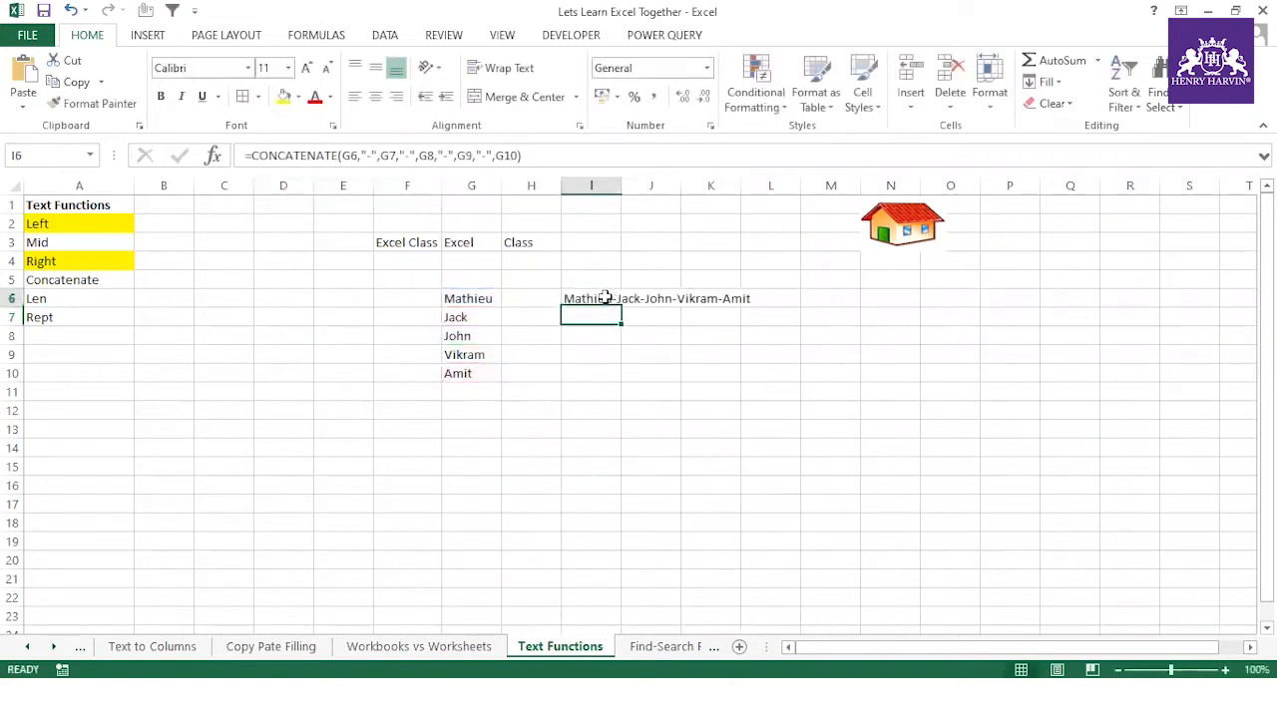
double_click(622, 178)
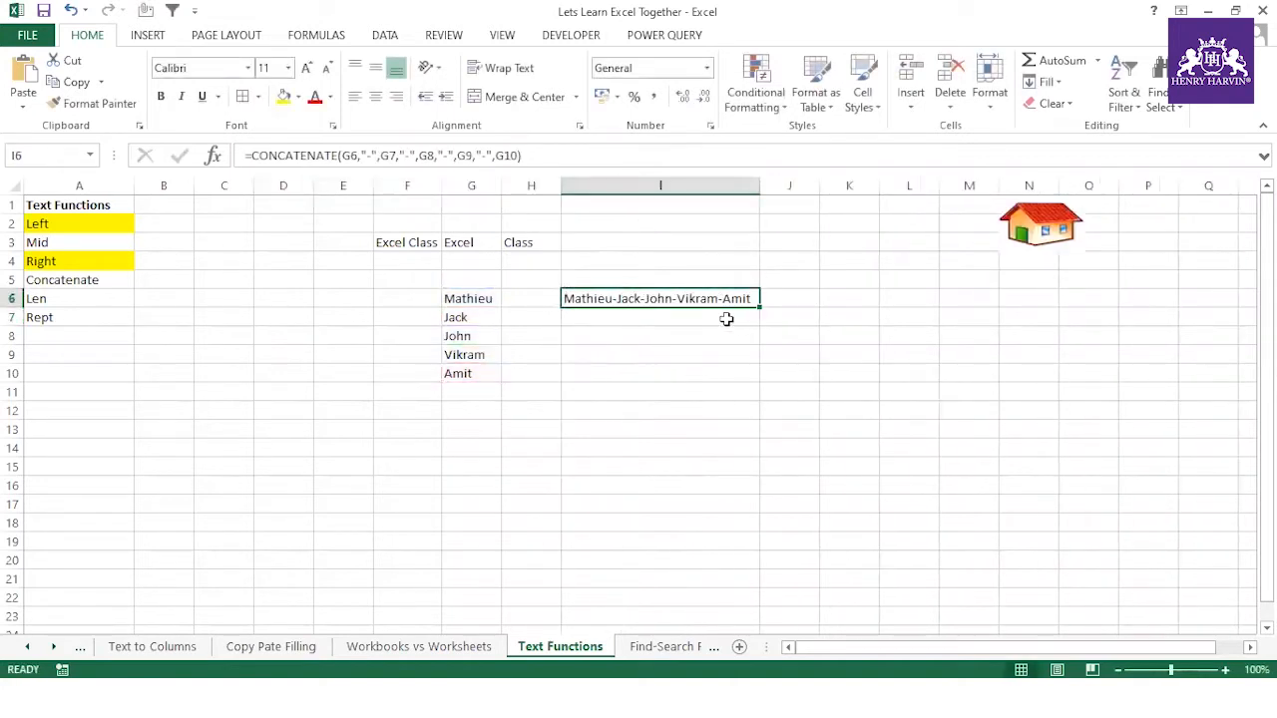
left_click(642, 339)
left_click(600, 297)
- Enter the last sample name with the suffix 1 in G11 and fill the numbered series down to G21
left_click(476, 390)
type("Amit1")
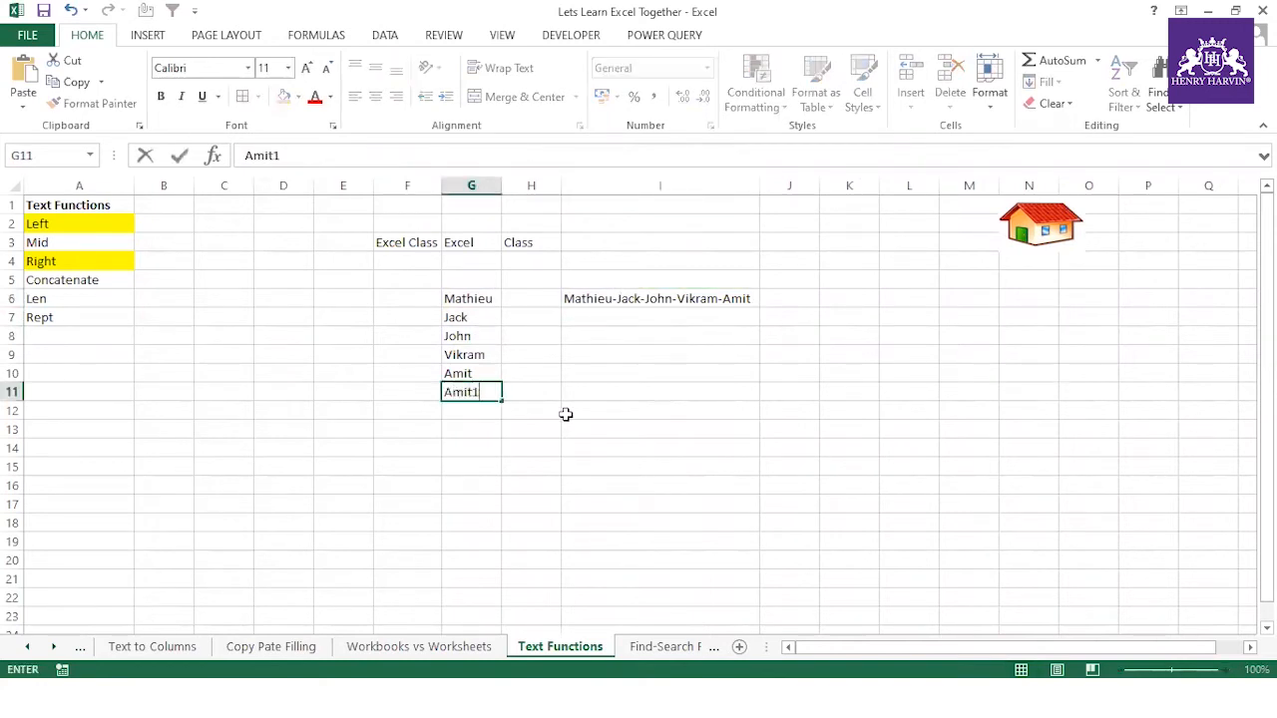
left_click(610, 427)
left_click(497, 395)
left_click_drag(502, 400, 498, 593)
left_click_drag(485, 303, 485, 584)
left_click_drag(489, 299, 485, 572)
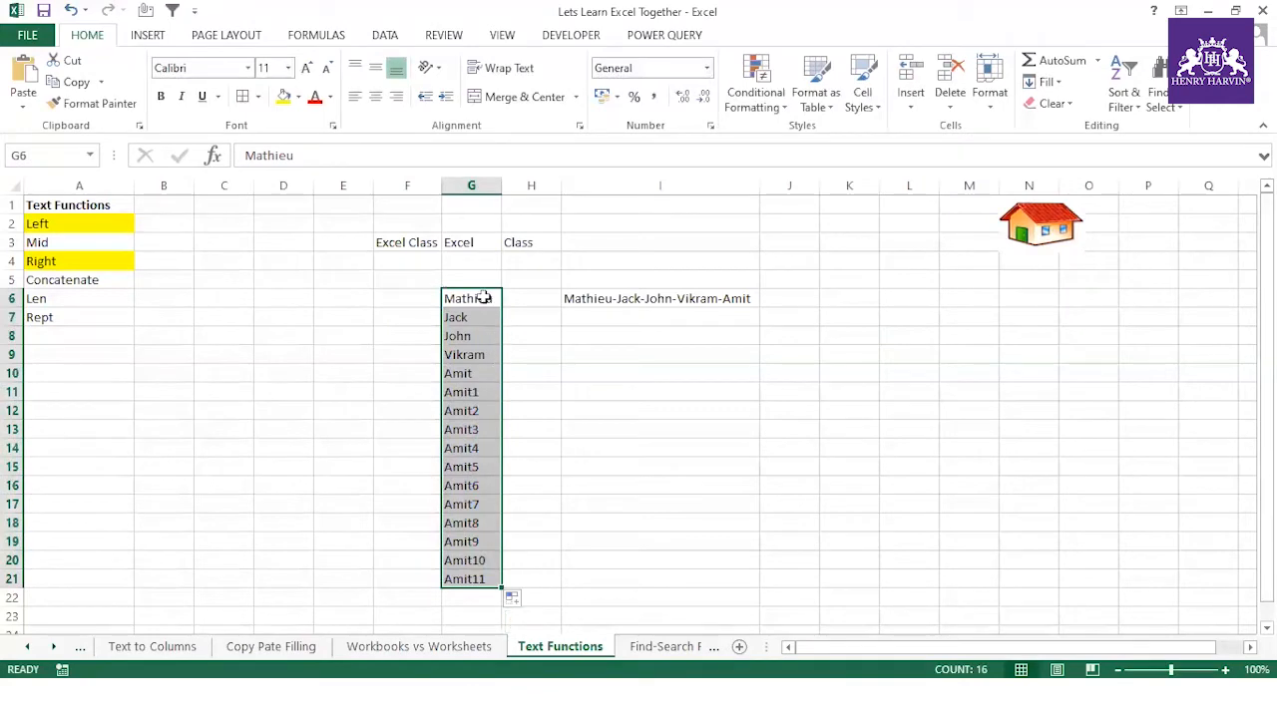
left_click(622, 334)
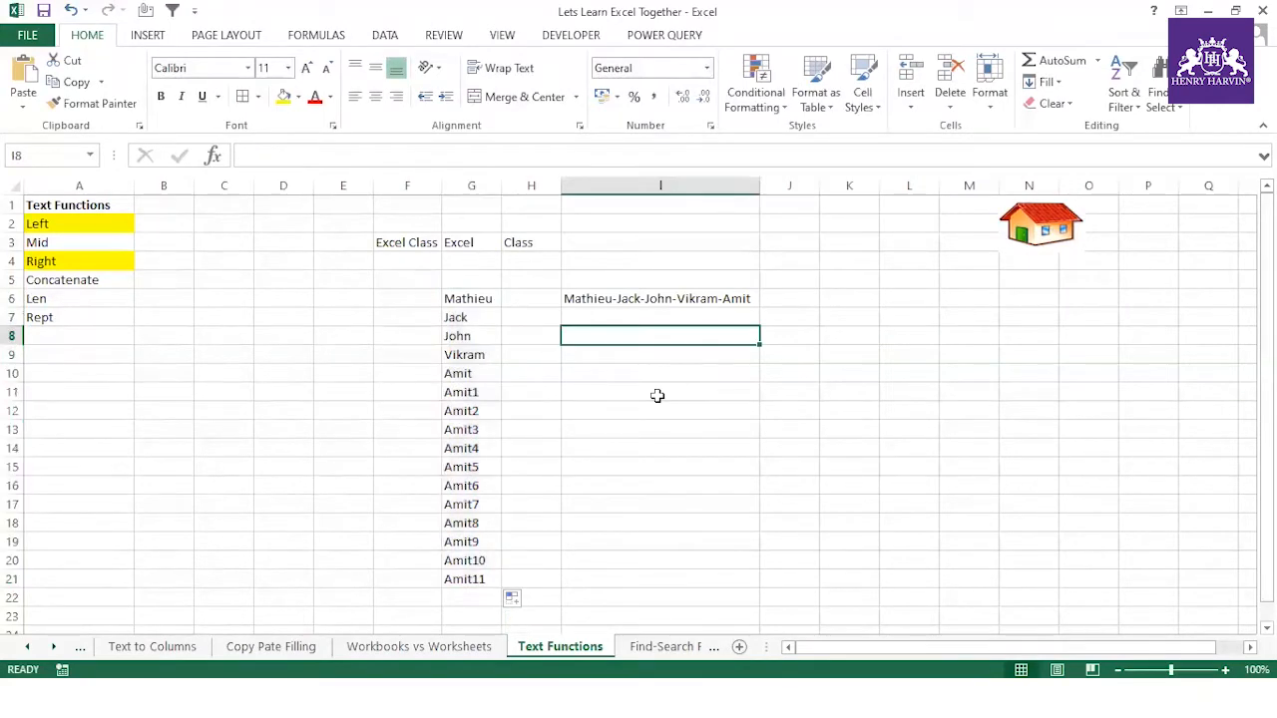
type("=concat")
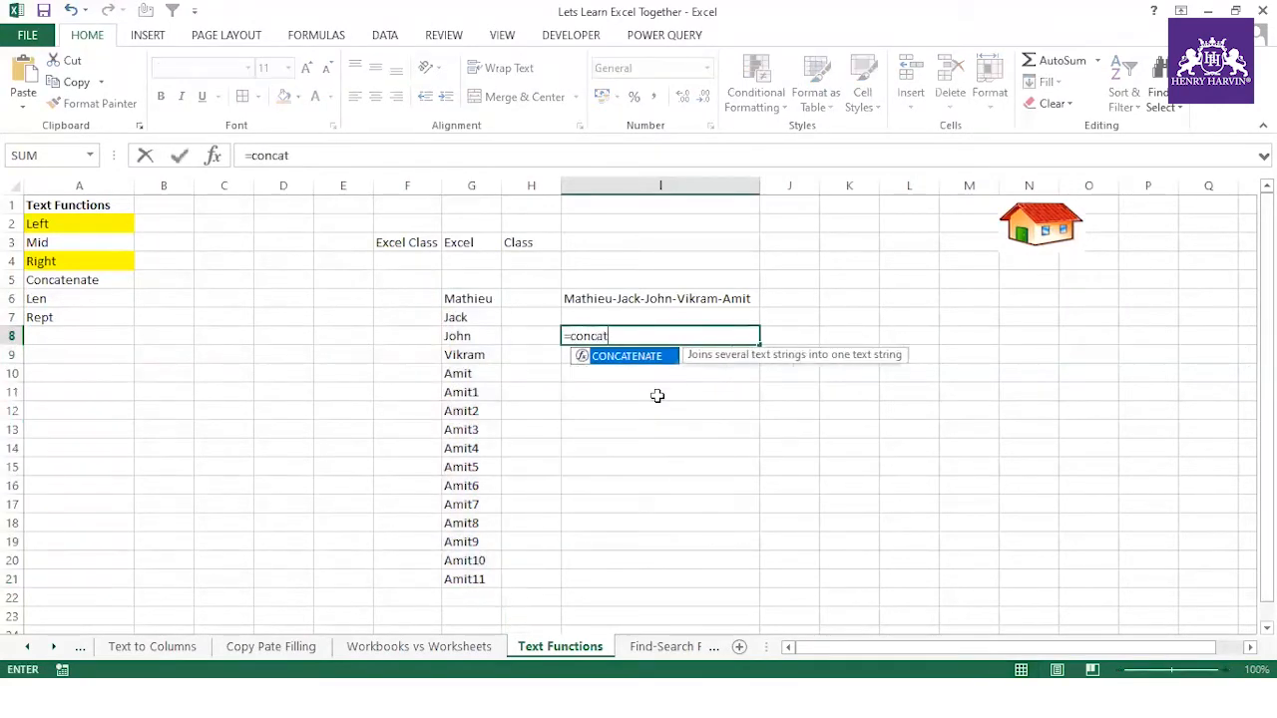
double_click(625, 357)
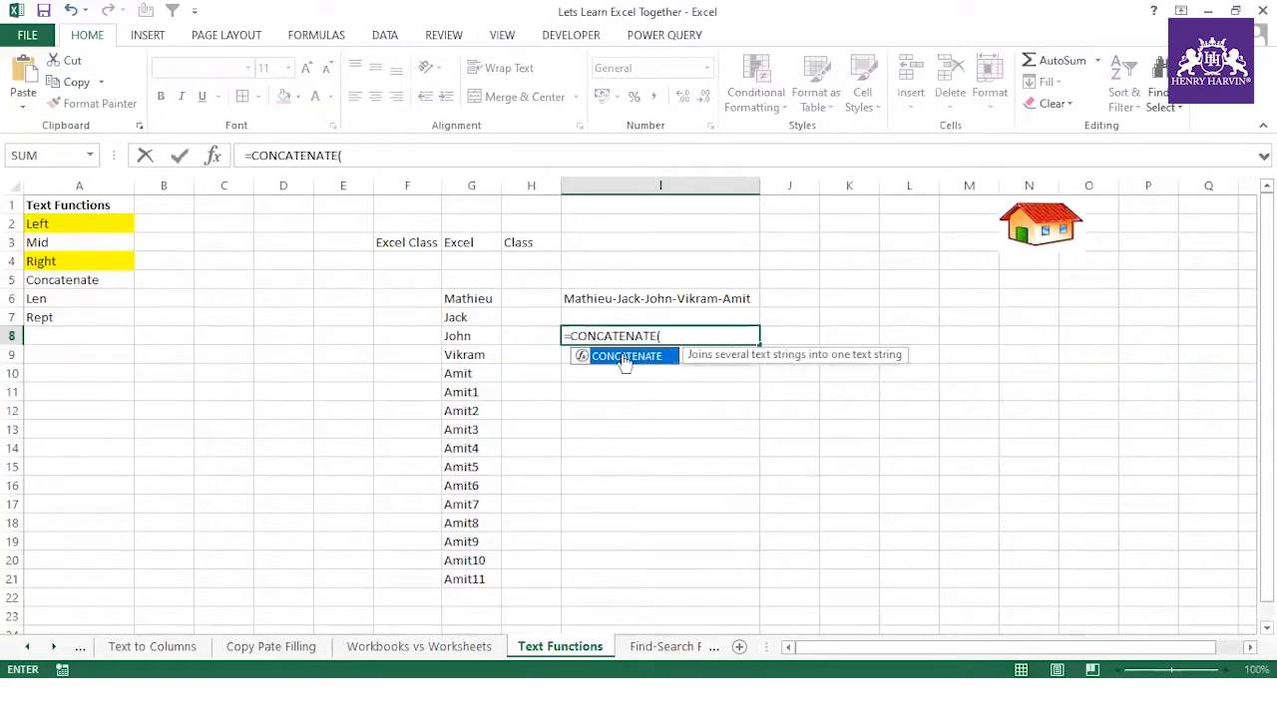
left_click(471, 299)
type(",")
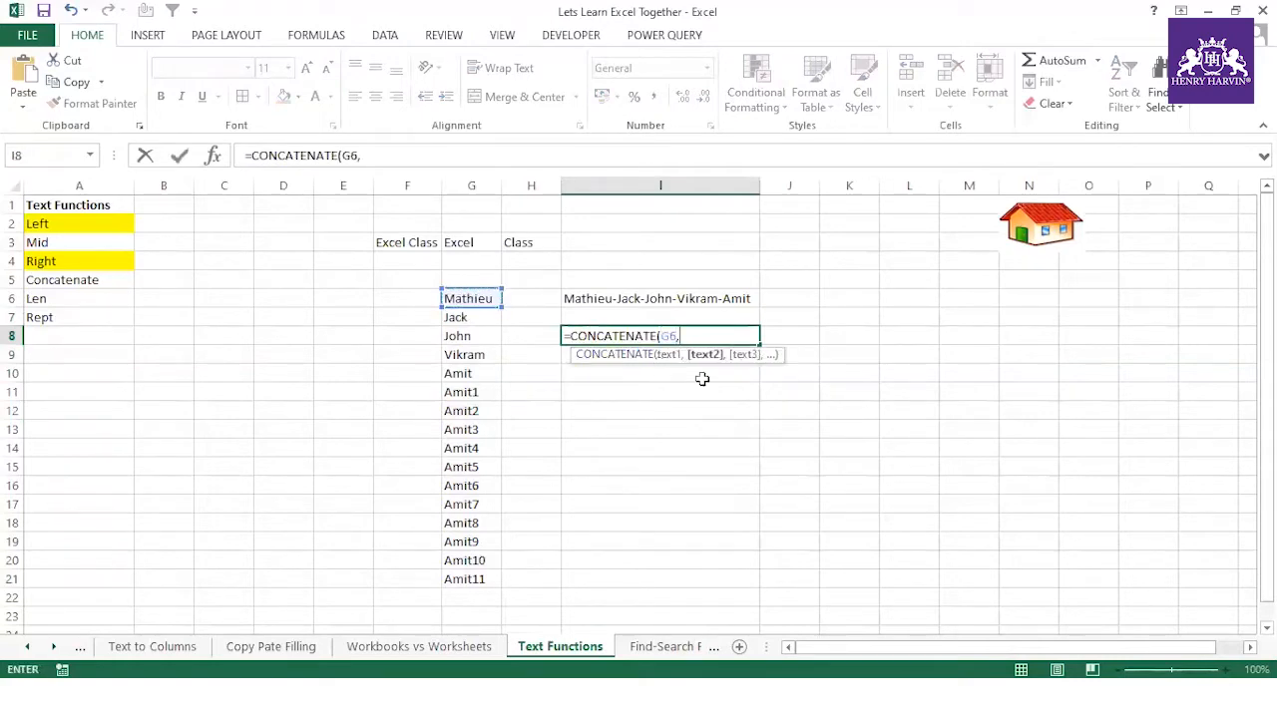
left_click(479, 317)
type(",")
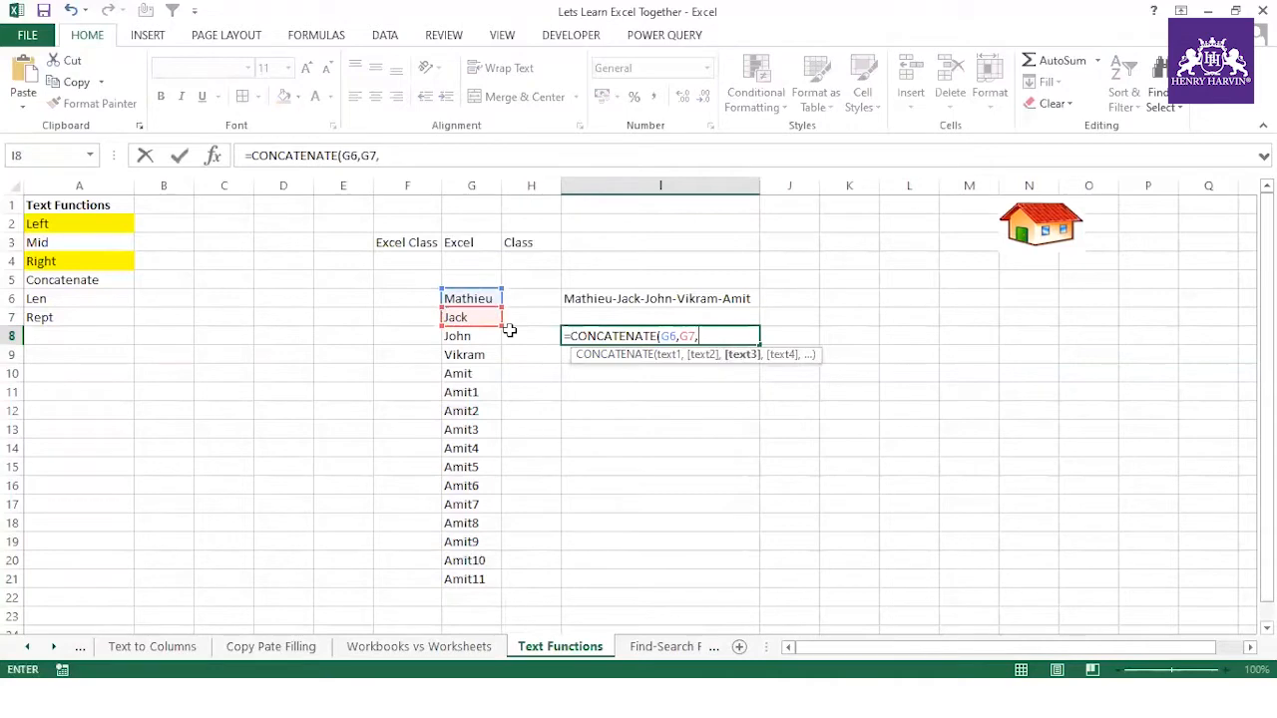
left_click(489, 337)
type(",")
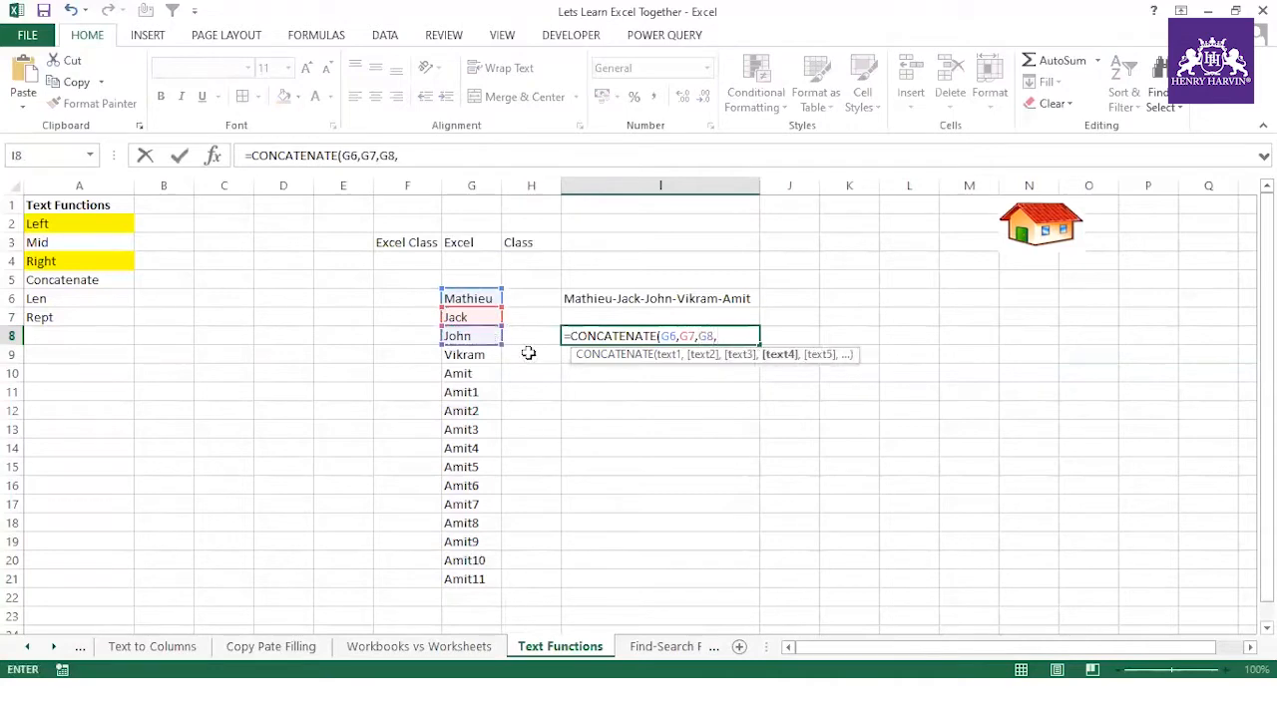
left_click(483, 356)
type(",")
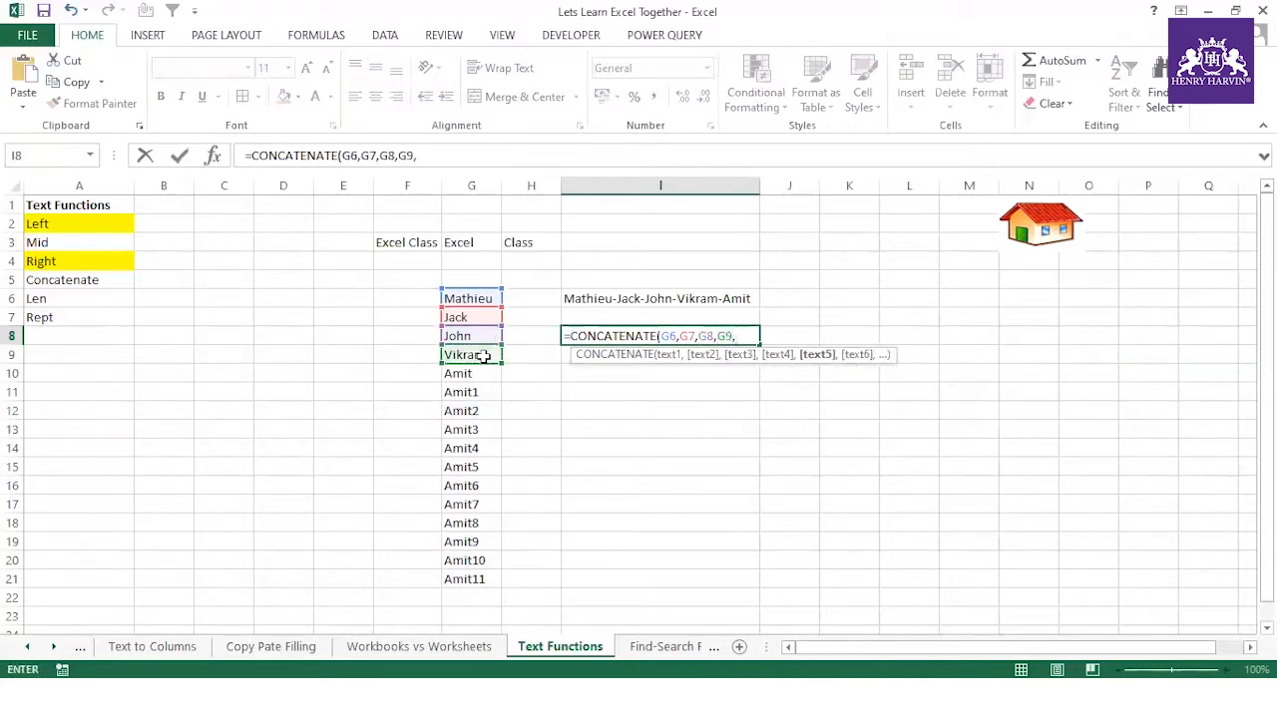
left_click(489, 374)
type(",")
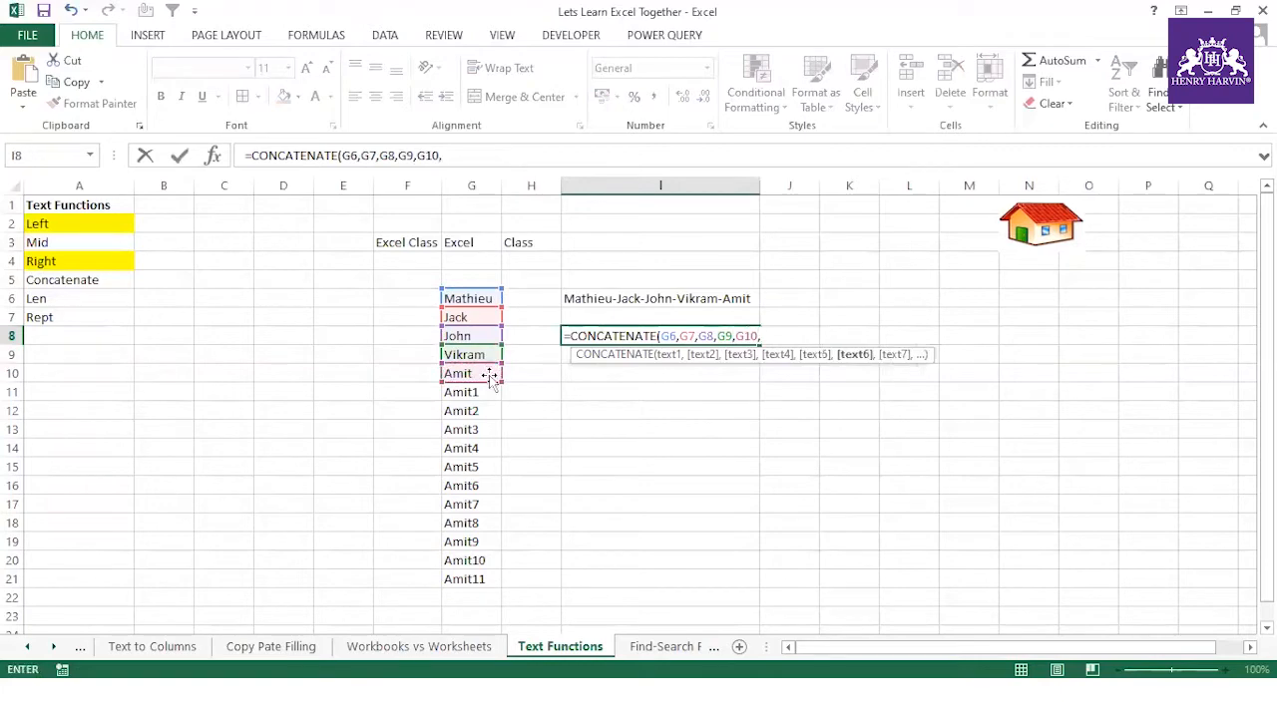
left_click(485, 391)
type(",")
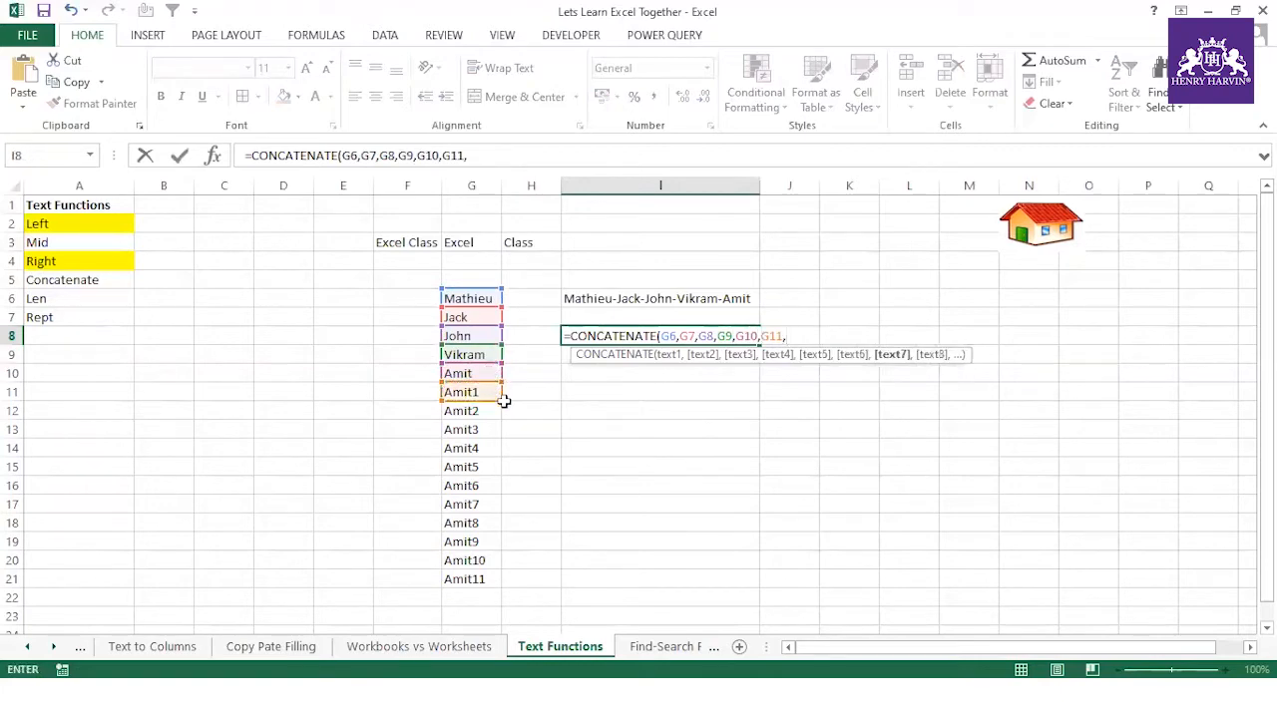
left_click(482, 415)
type(",")
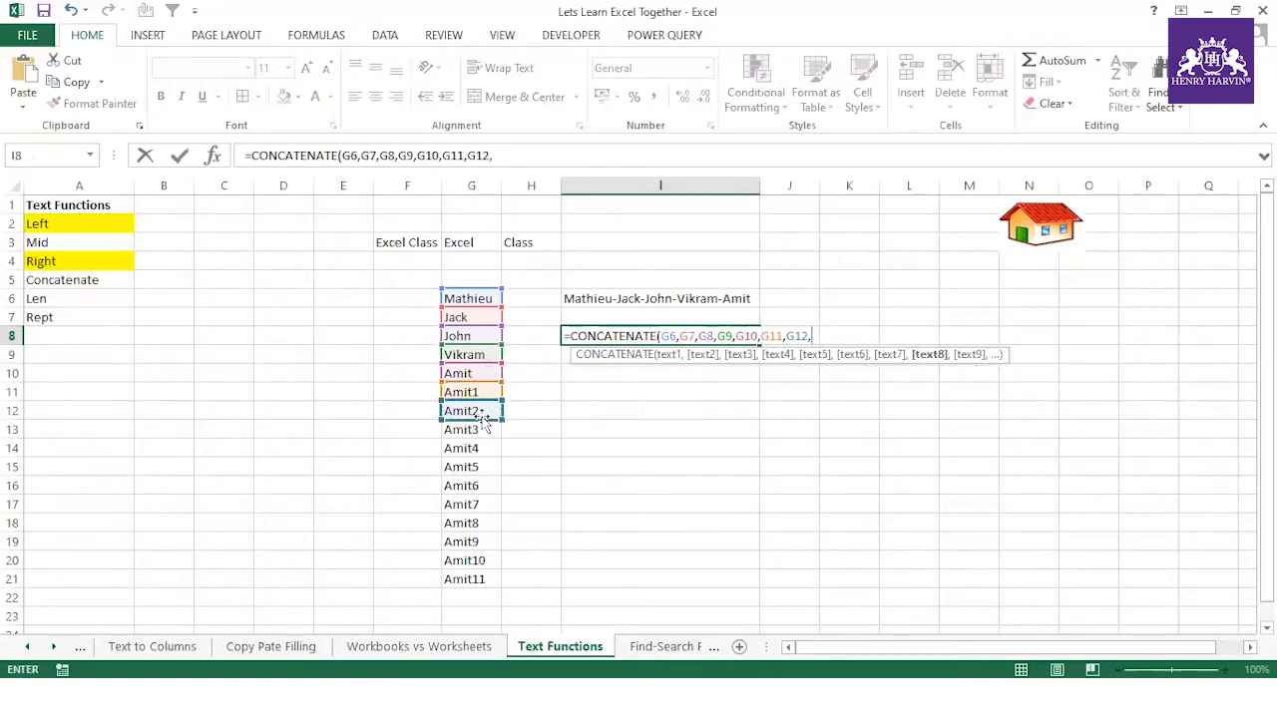
left_click(479, 423)
type(",")
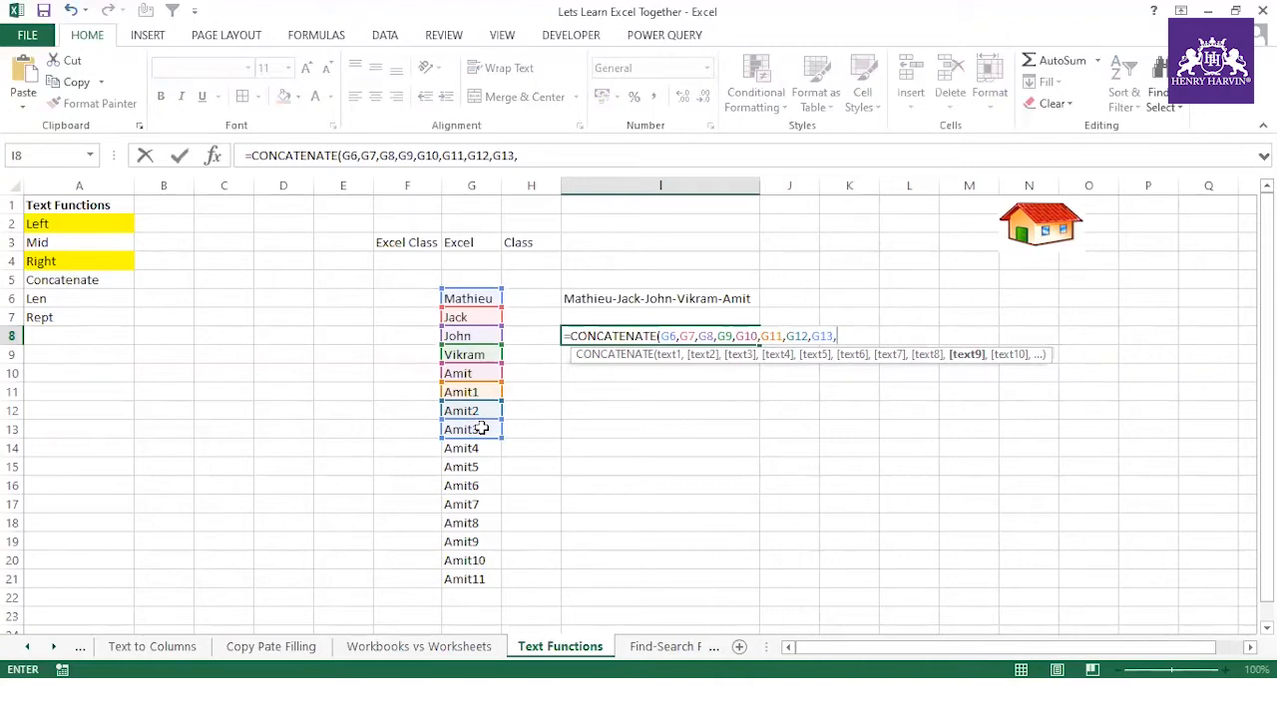
key("Escape")
- Copy the name list G6:G21 and paste it as values at A1 of a new blank workbook
left_click_drag(485, 295, 472, 580)
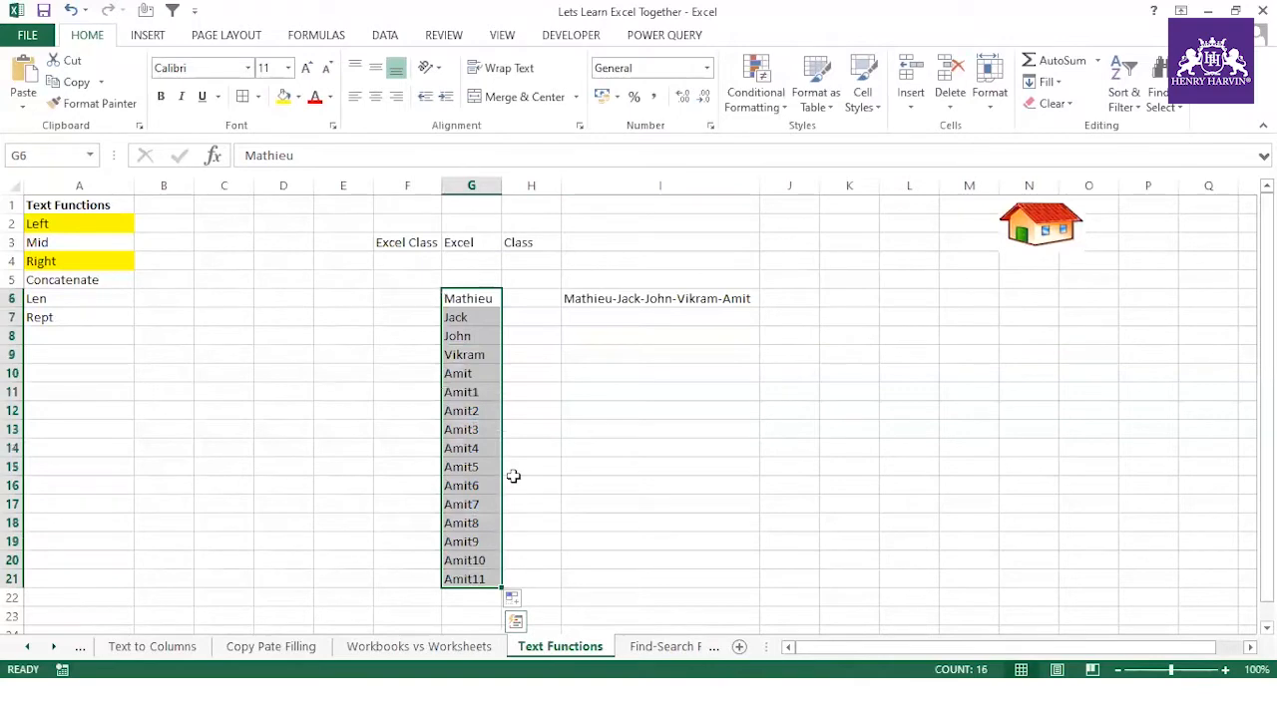
key("ctrl+c")
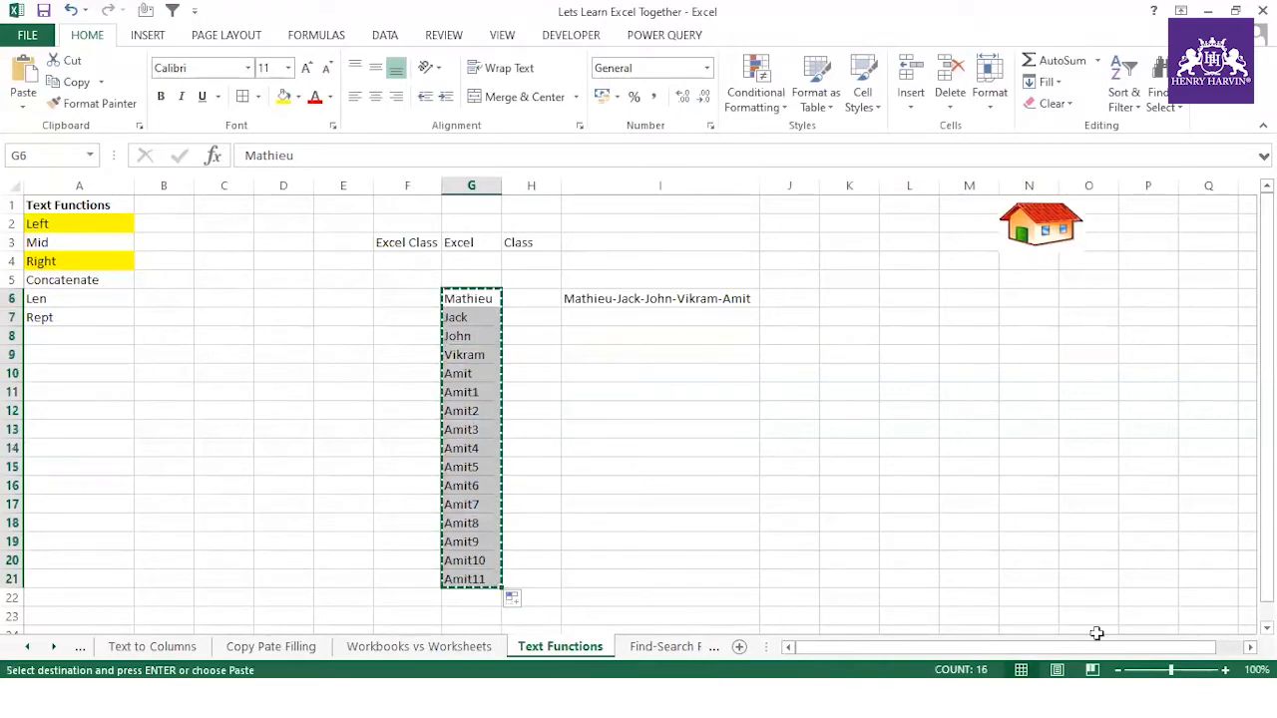
key("ctrl+n")
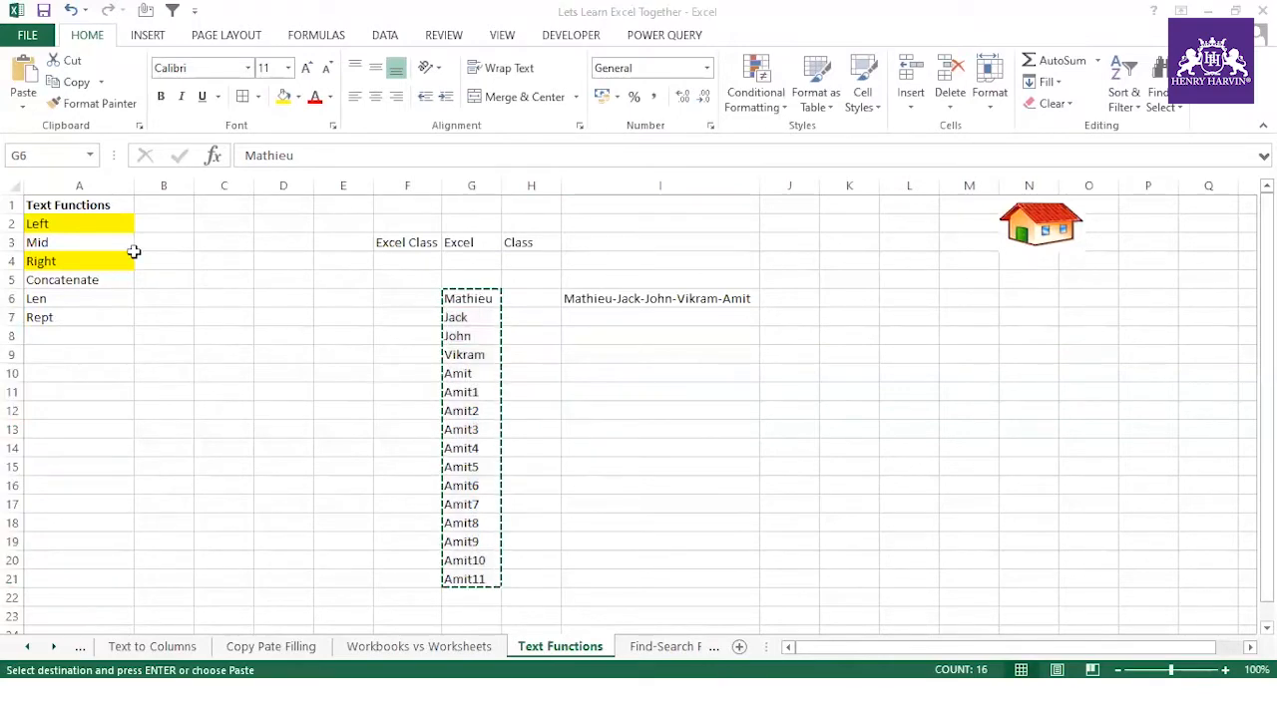
right_click(66, 205)
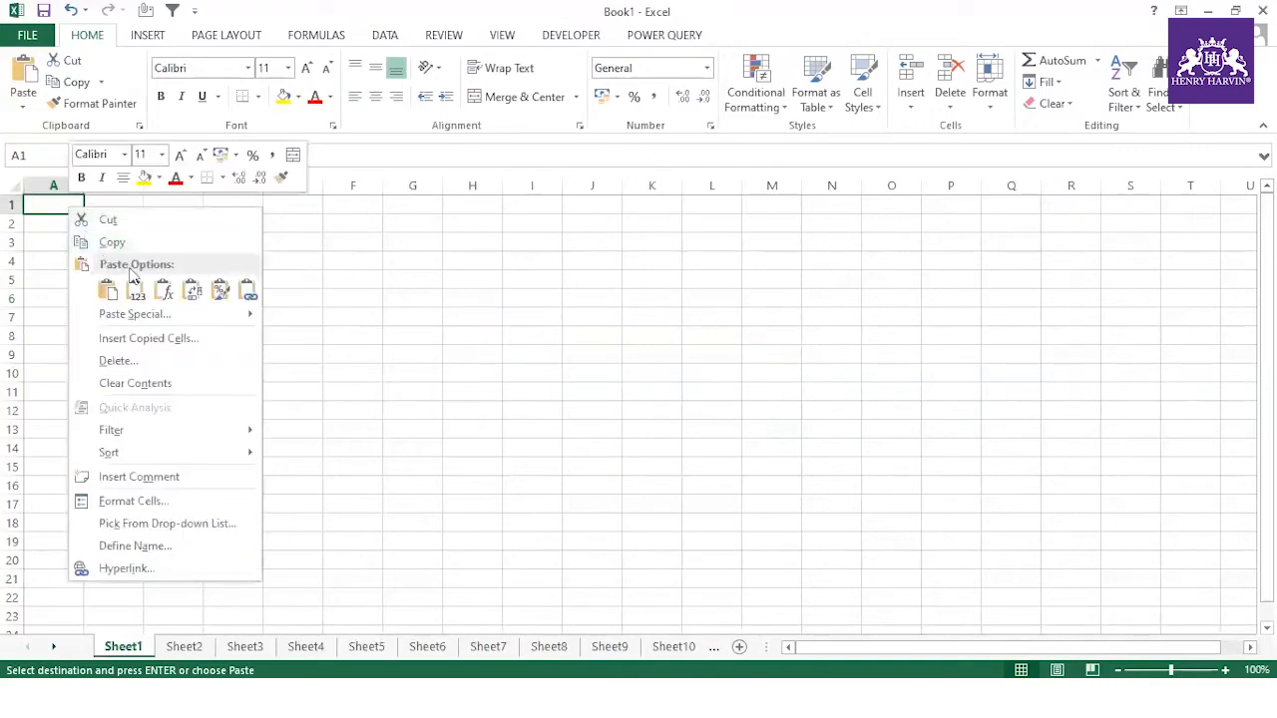
left_click(135, 289)
- Autofit column A to the pasted names and widen columns B and C
double_click(85, 186)
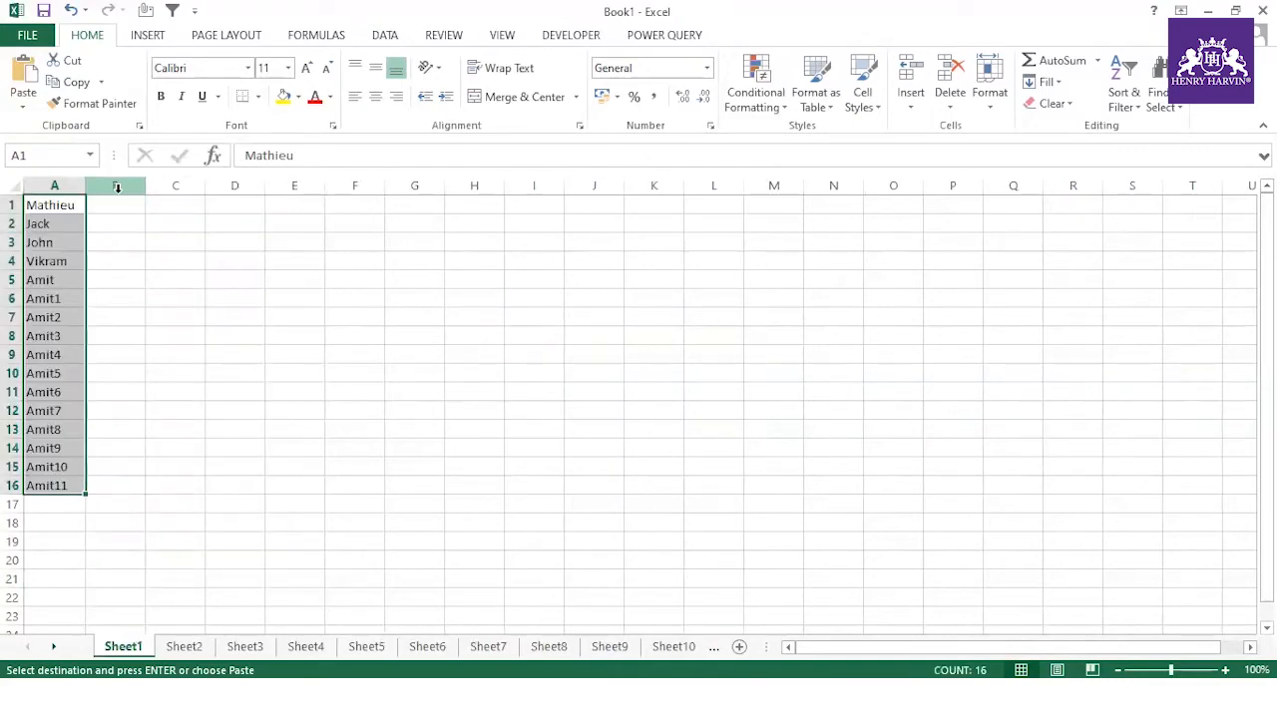
left_click_drag(142, 188, 289, 187)
left_click_drag(199, 188, 176, 187)
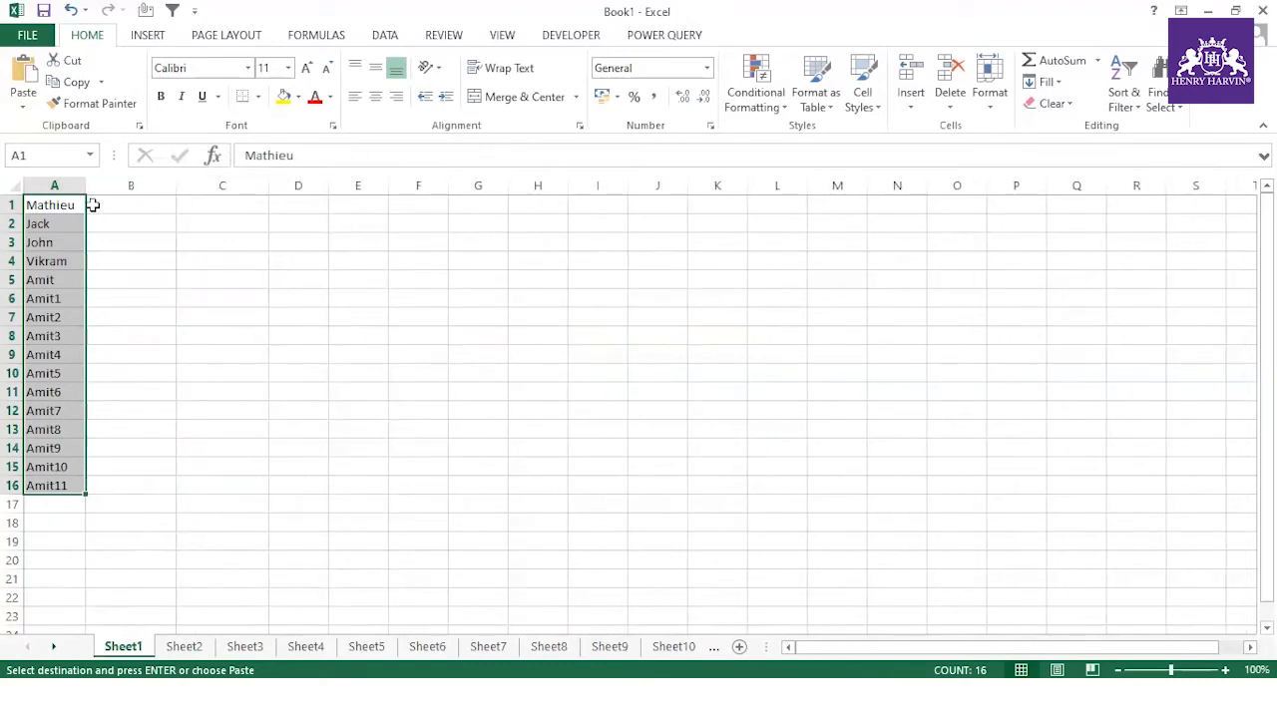
- Enter the formula =A1 in cell B1 to start the joined list with the first name
left_click(103, 209)
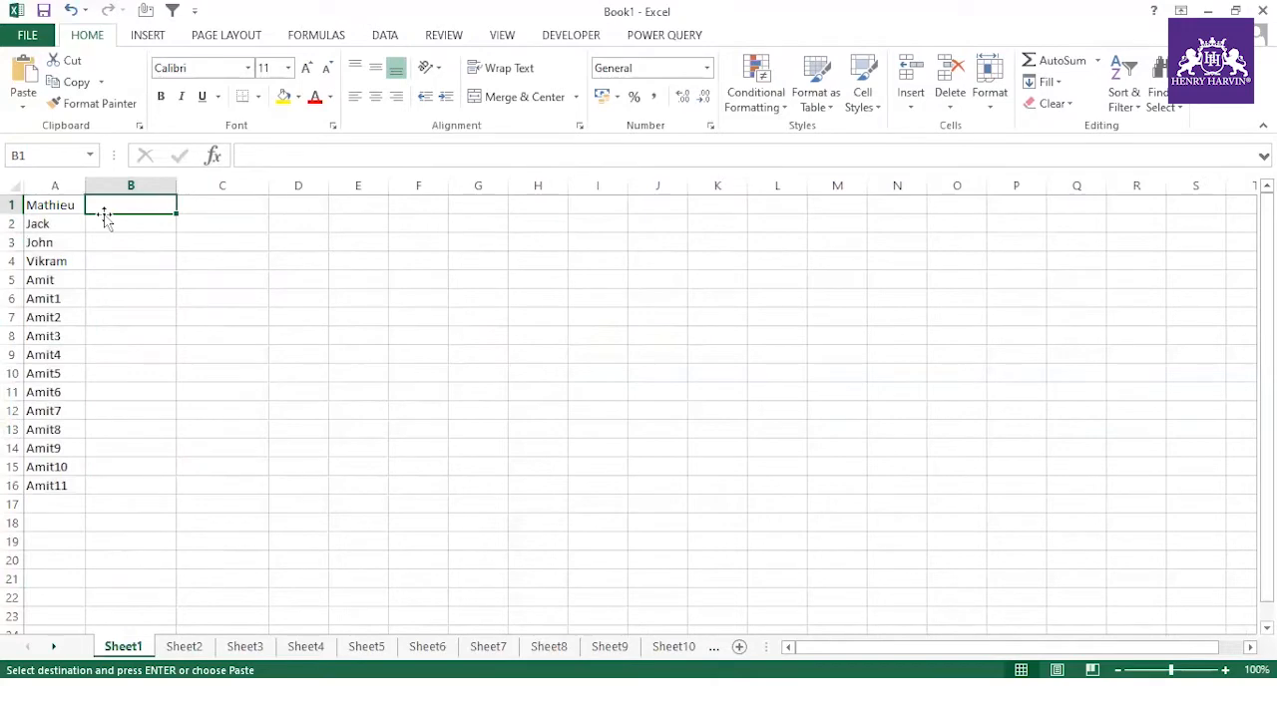
type("=")
left_click(54, 204)
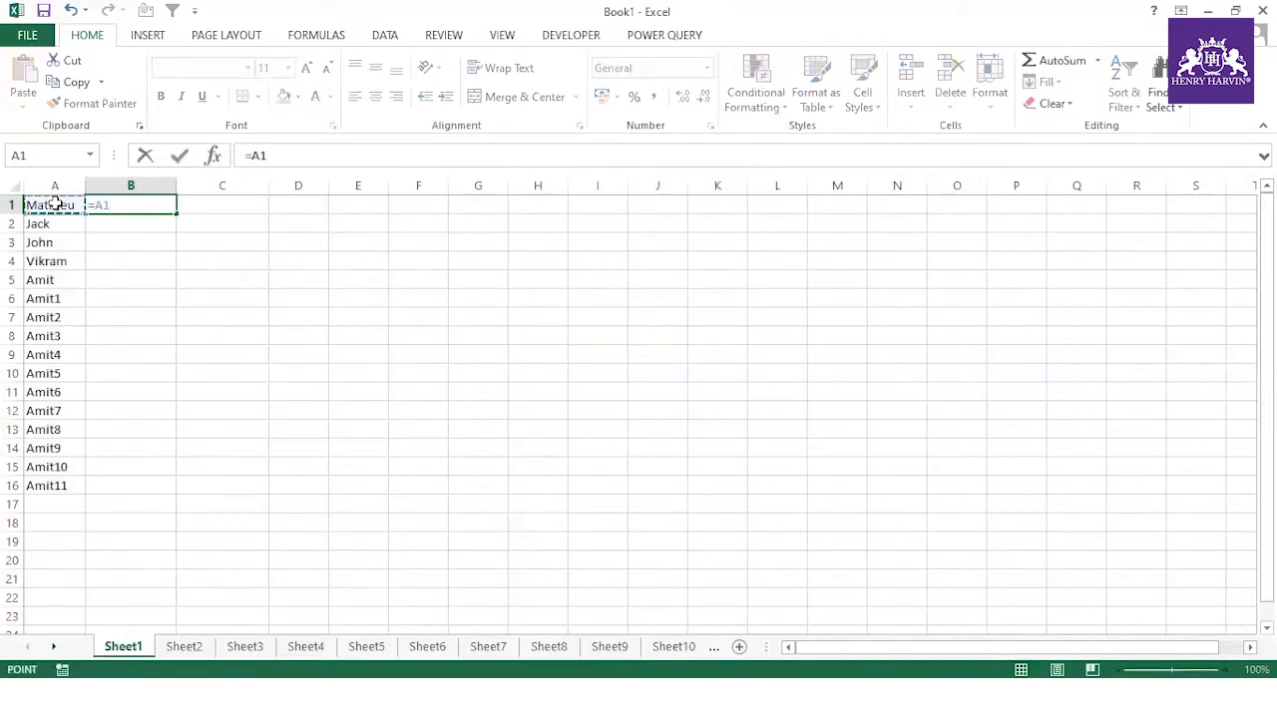
key("Return")
left_click(145, 205)
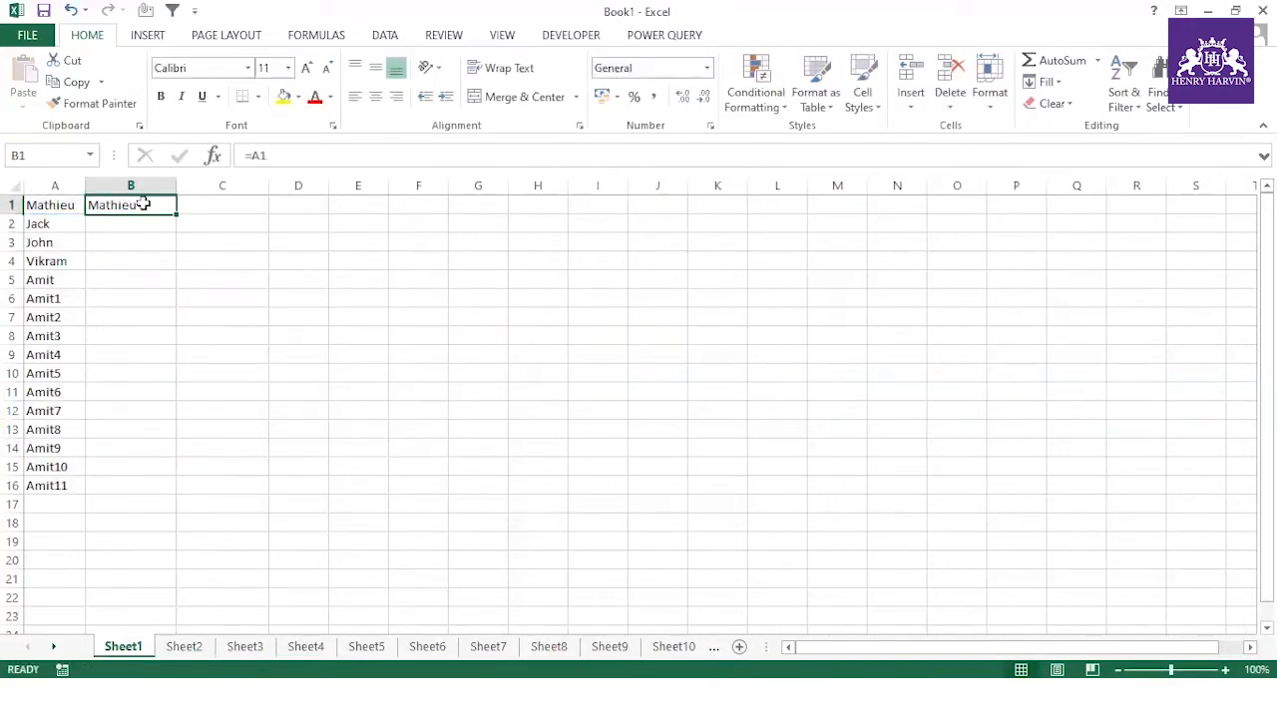
- Enter =A2&"-"&B1 in cell B2 to join the second name with the cell above using a hyphen
left_click(121, 222)
type("=")
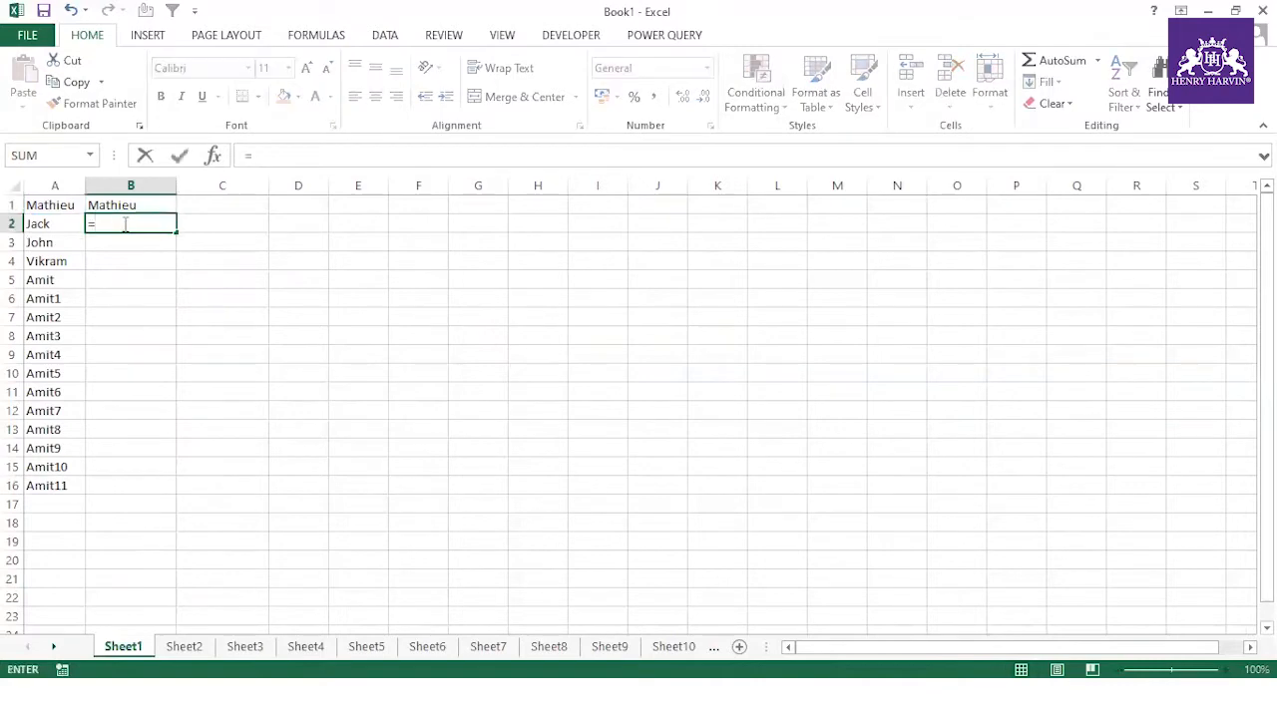
left_click(52, 223)
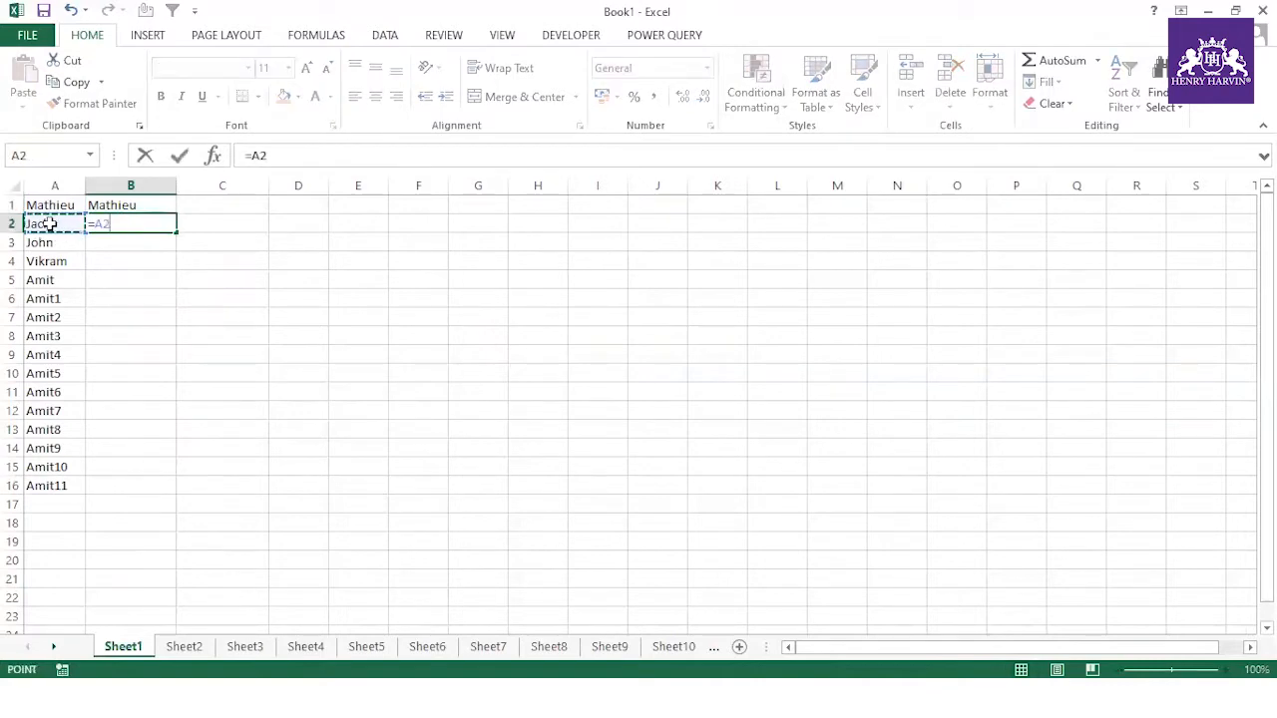
type("&\"-")
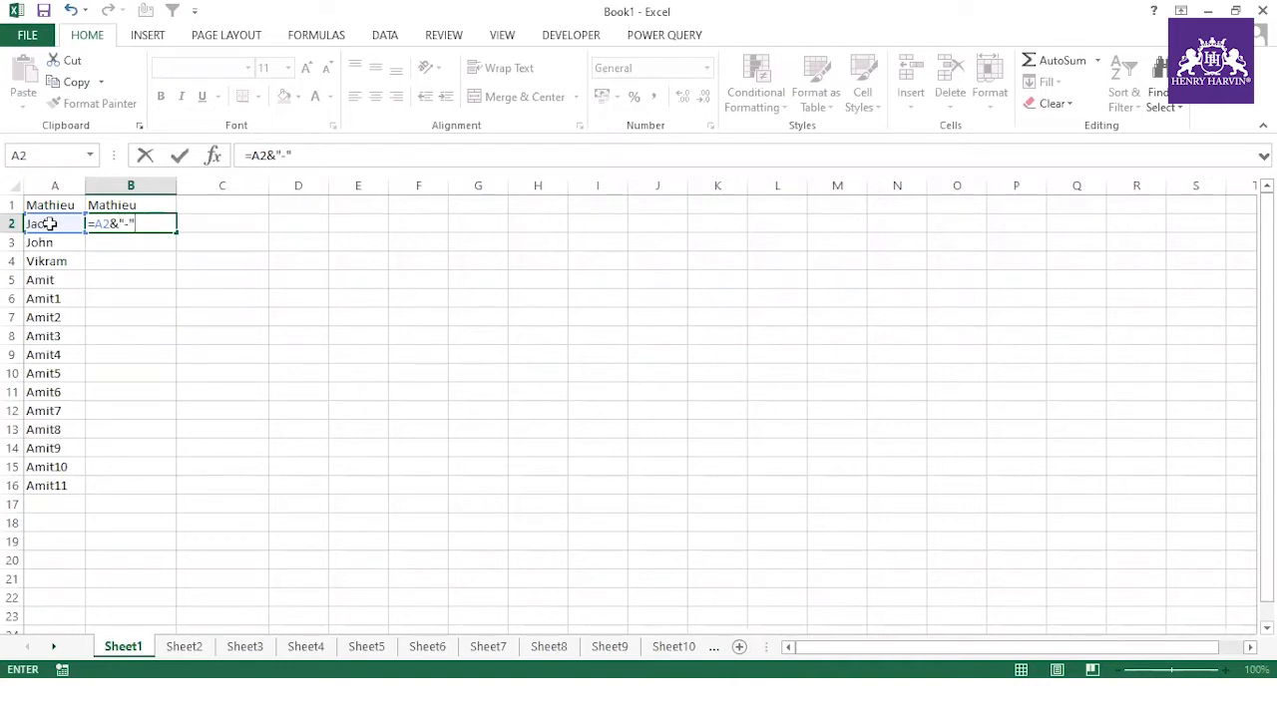
type("&")
left_click(129, 203)
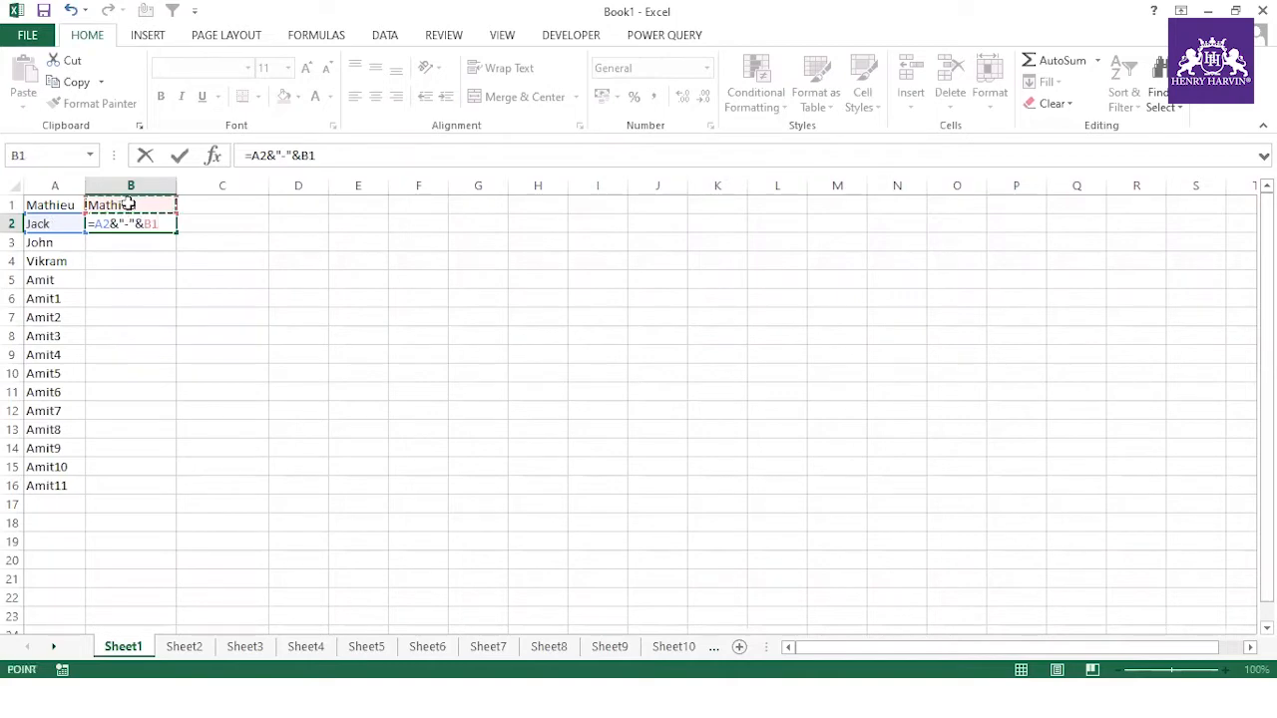
key("Return")
left_click(140, 223)
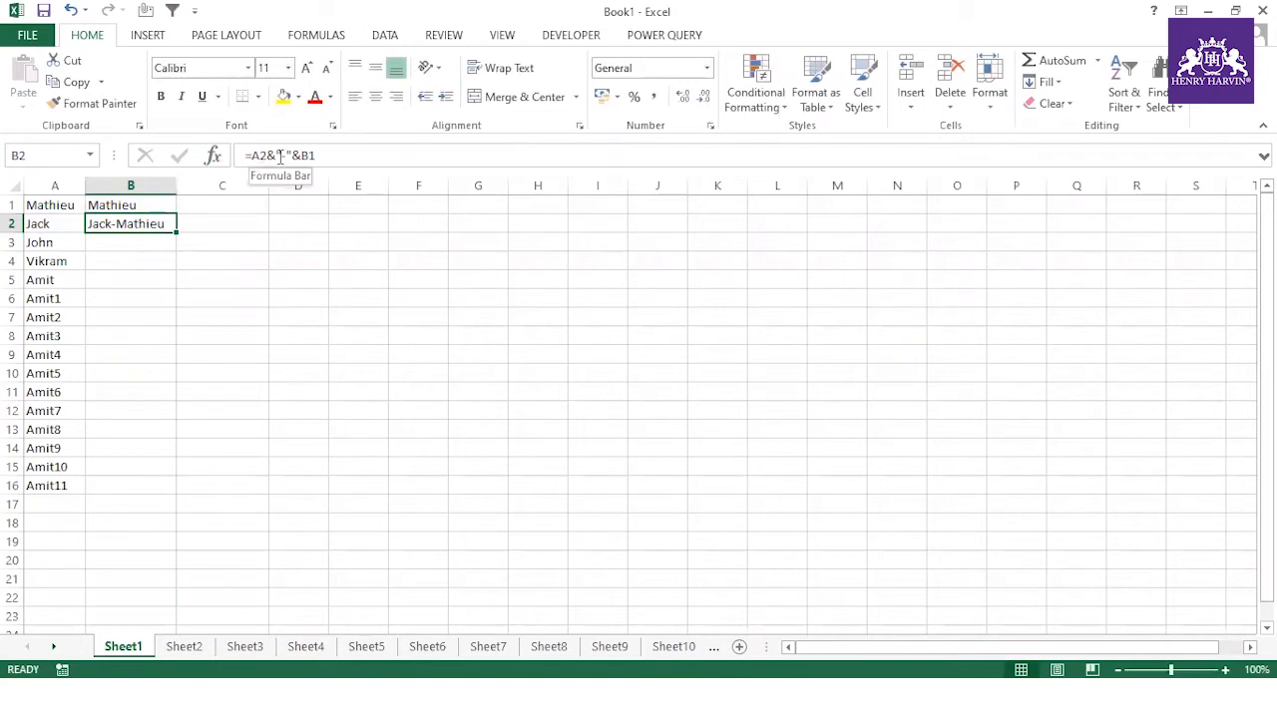
- Fill the B2 joining formula down to B16 alongside the names in column A
left_click_drag(178, 236, 177, 233)
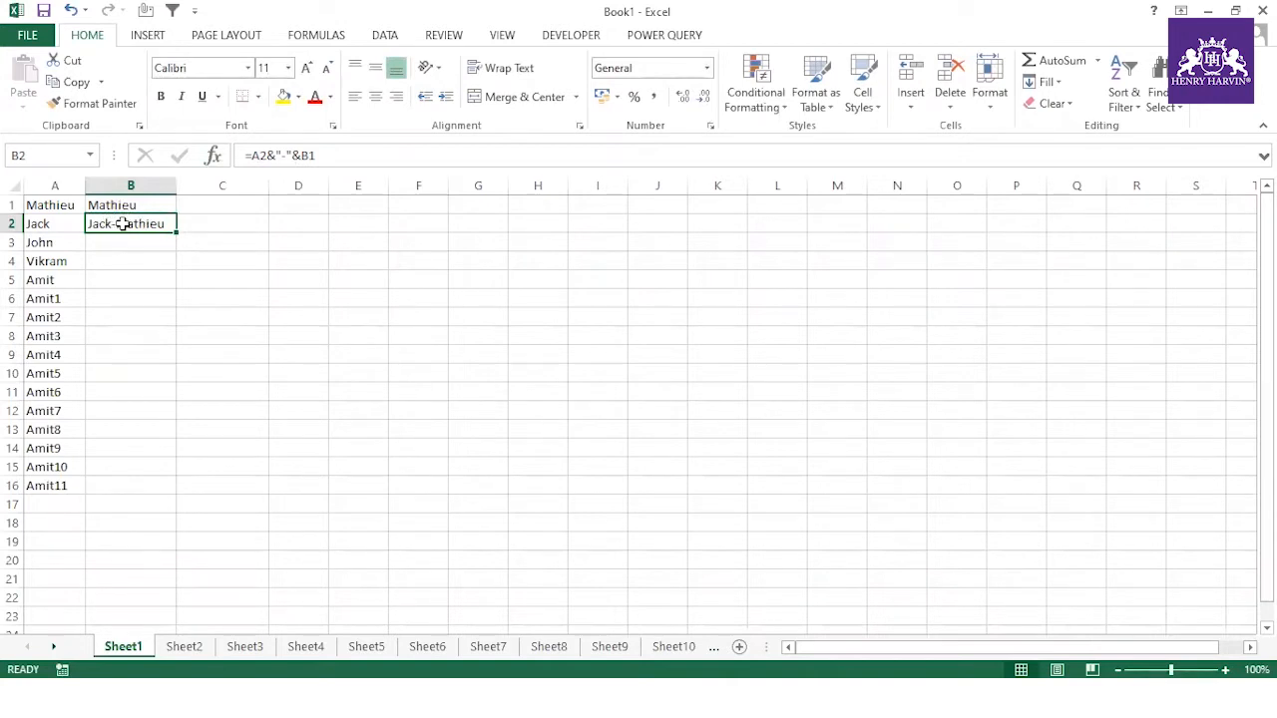
left_click(50, 223)
left_click(117, 205)
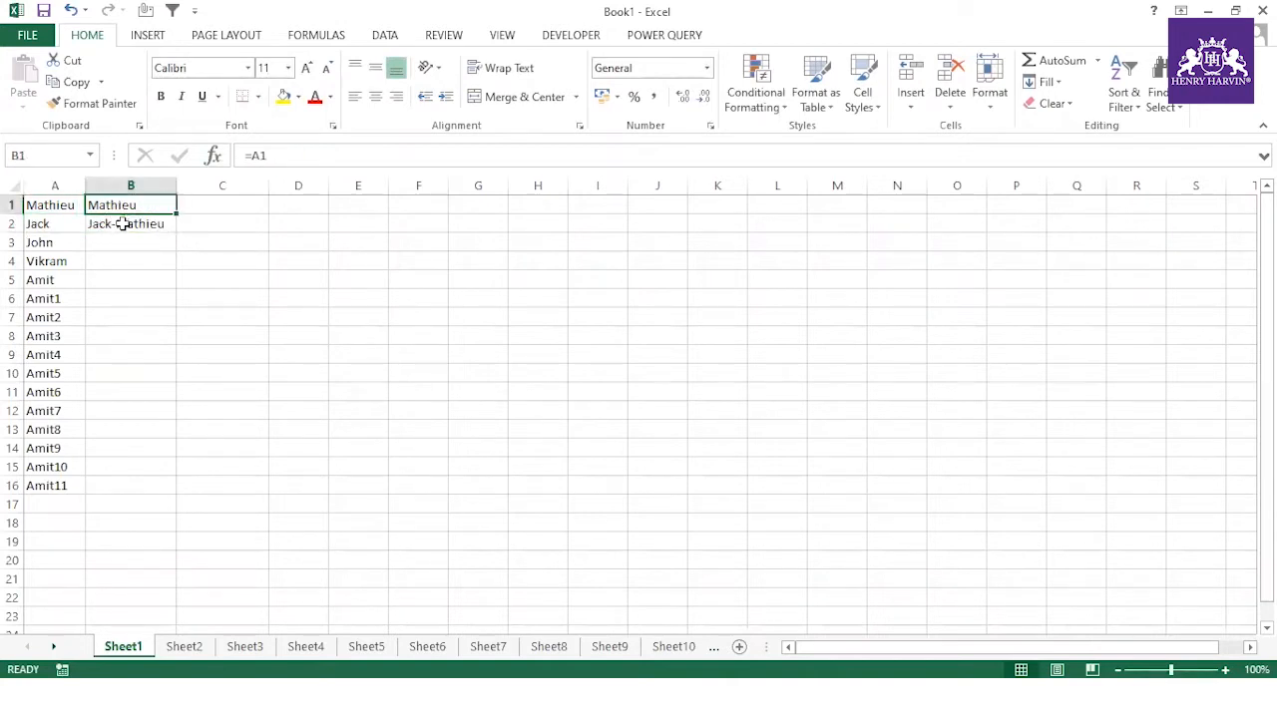
left_click(119, 226)
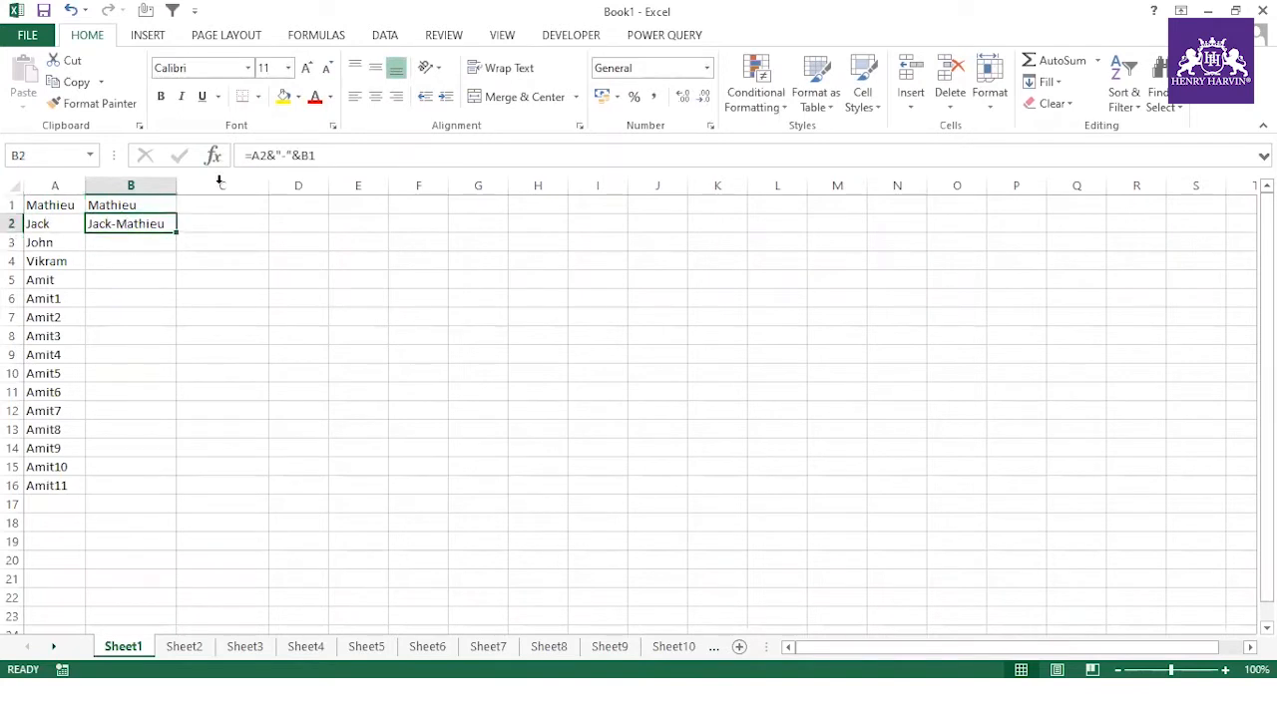
left_click(51, 241)
left_click(157, 221)
left_click_drag(176, 232, 149, 486)
left_click(156, 535)
- Copy the fully joined text in B16, paste it as values into J2, and autofit column J
left_click(140, 487)
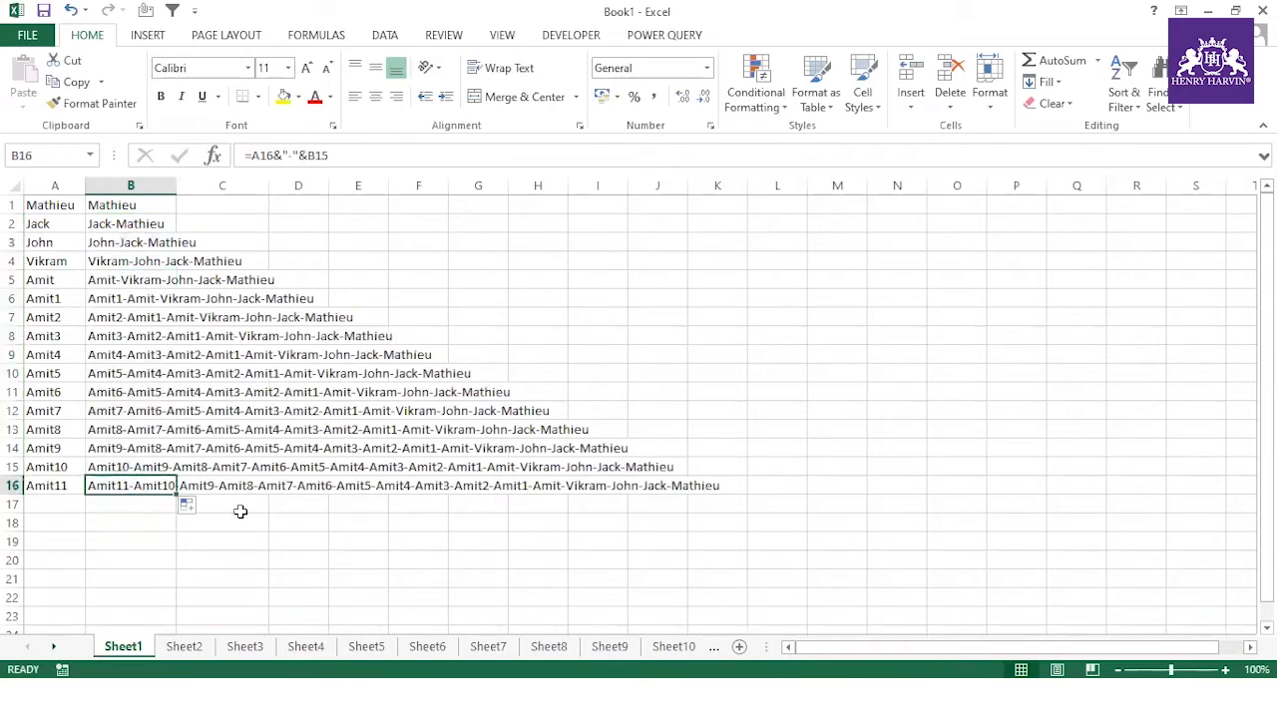
key("ctrl+c")
right_click(643, 227)
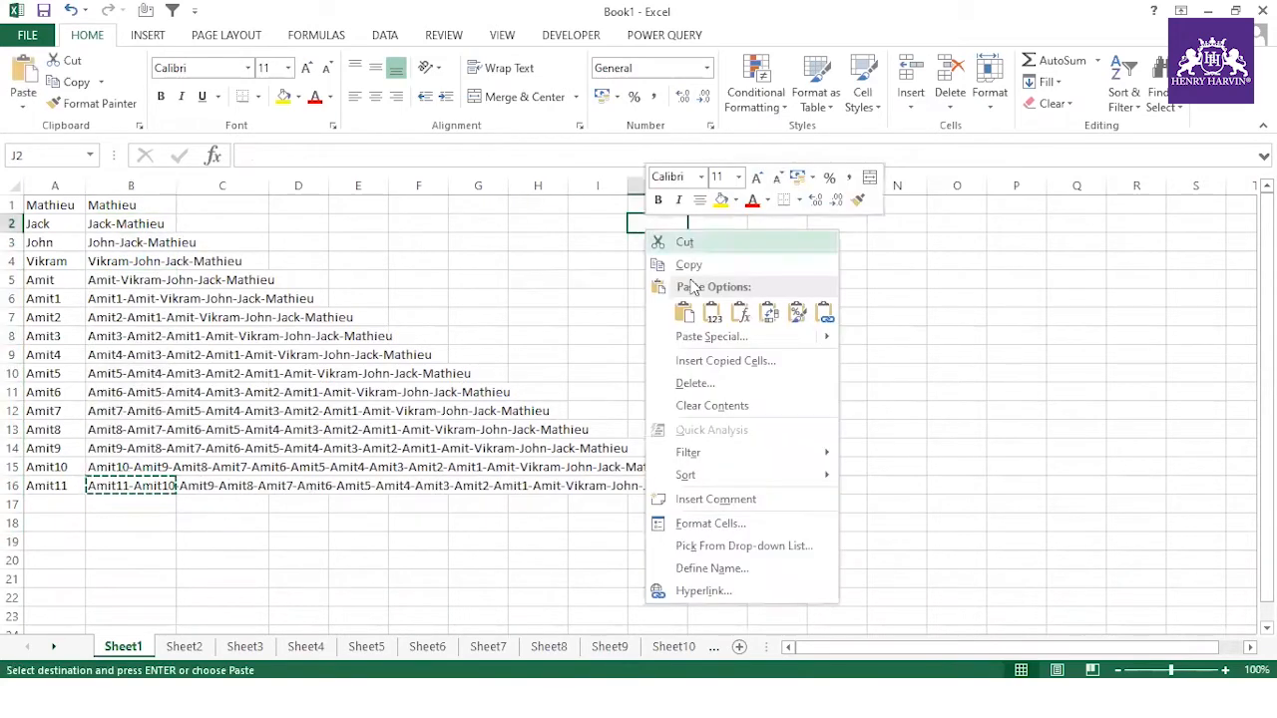
left_click(710, 314)
double_click(687, 187)
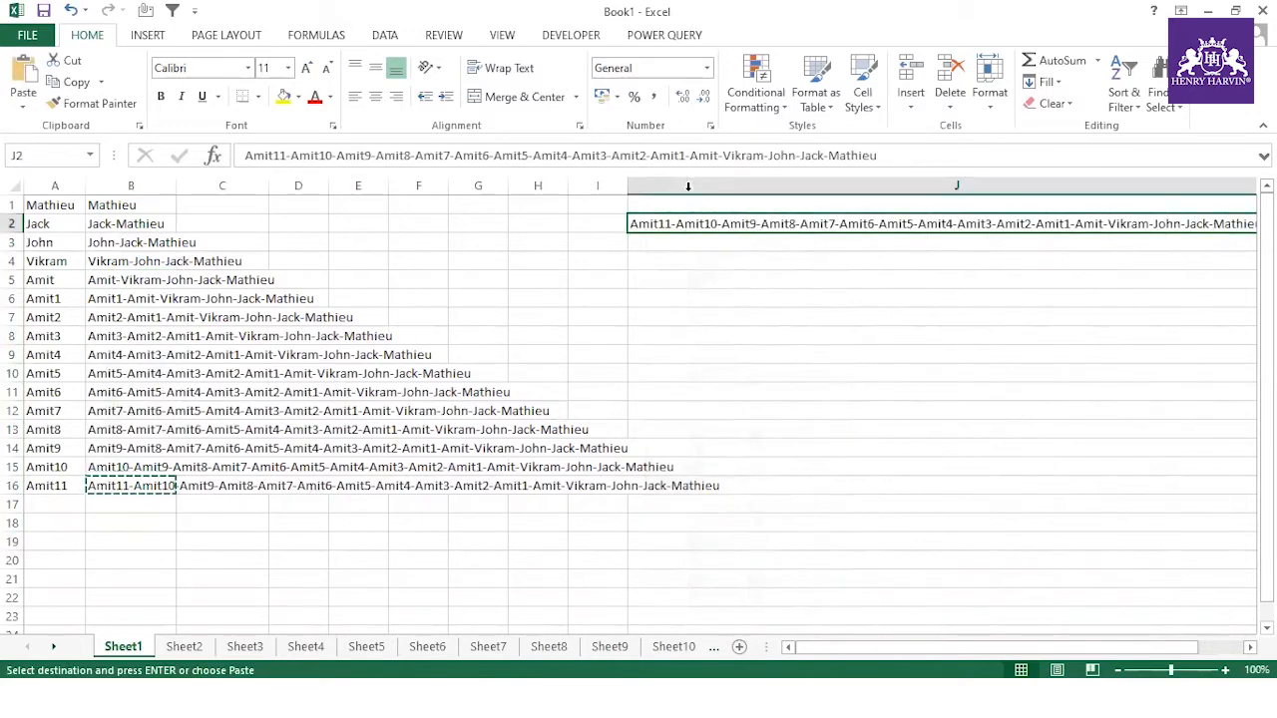
left_click(1249, 647)
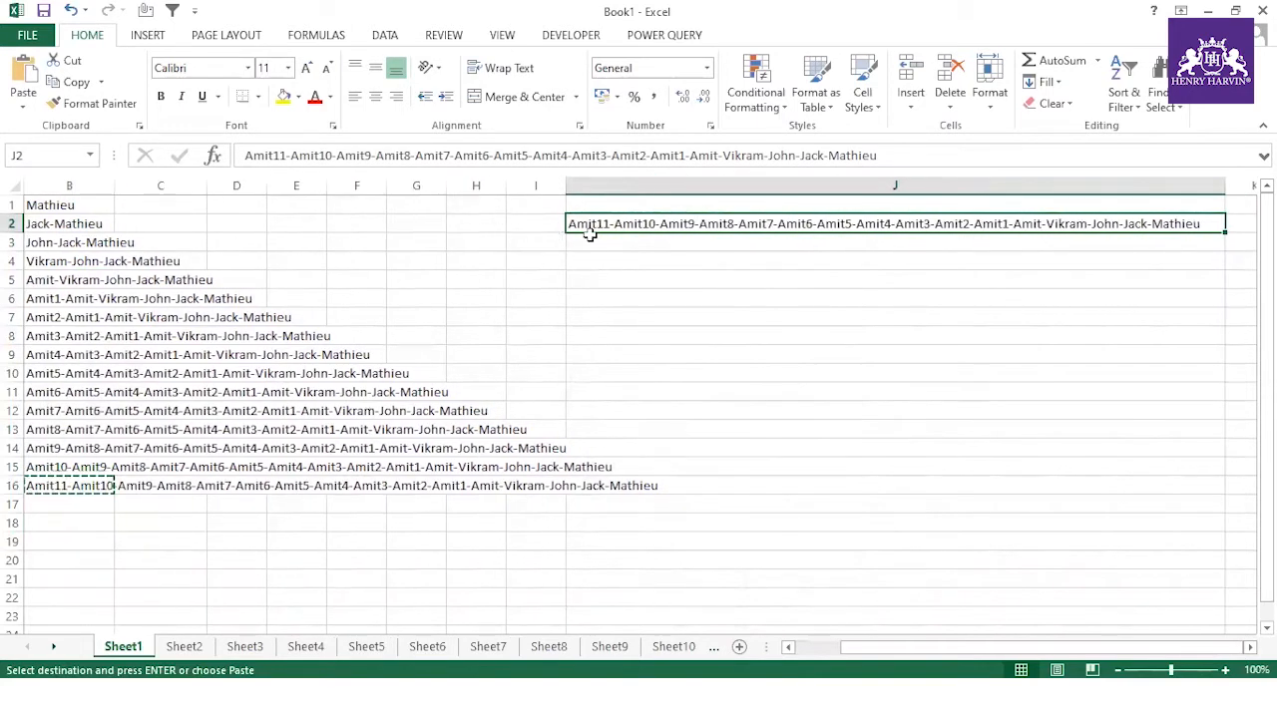
left_click_drag(870, 654, 825, 653)
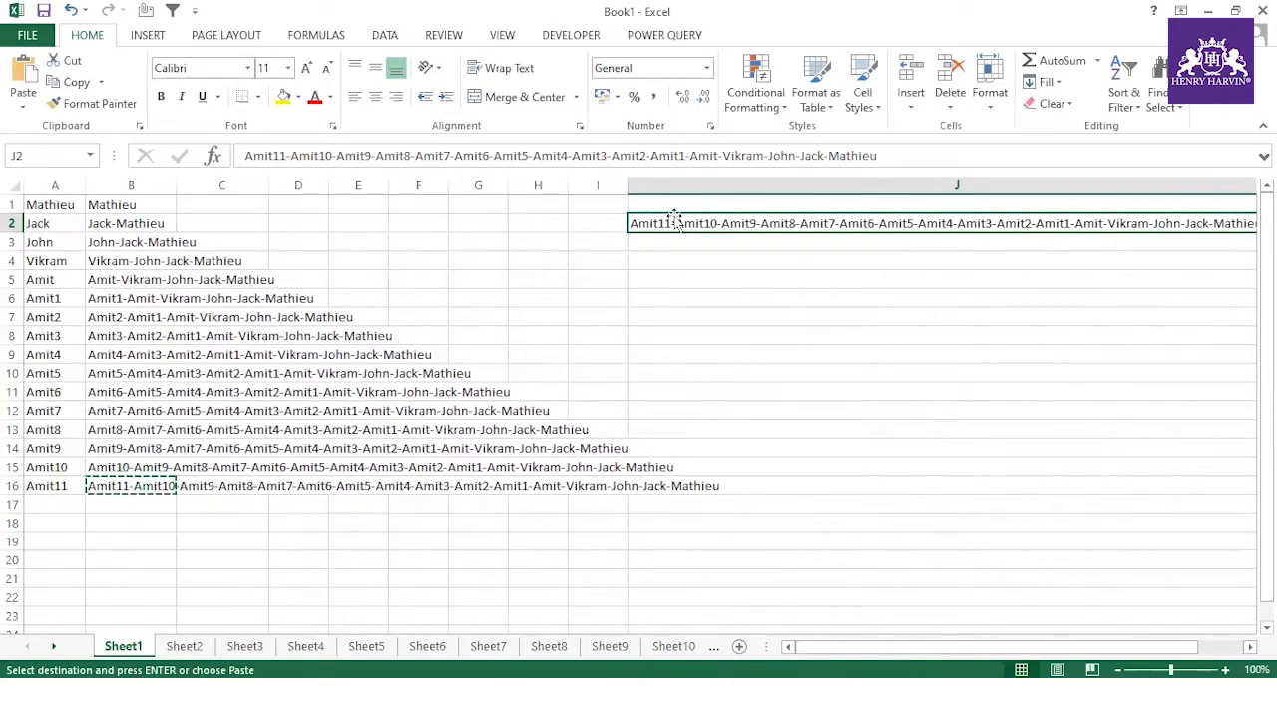
- Return to the Text Functions sheet of the Lets Learn Excel Together workbook and select cell H9
left_click(122, 486)
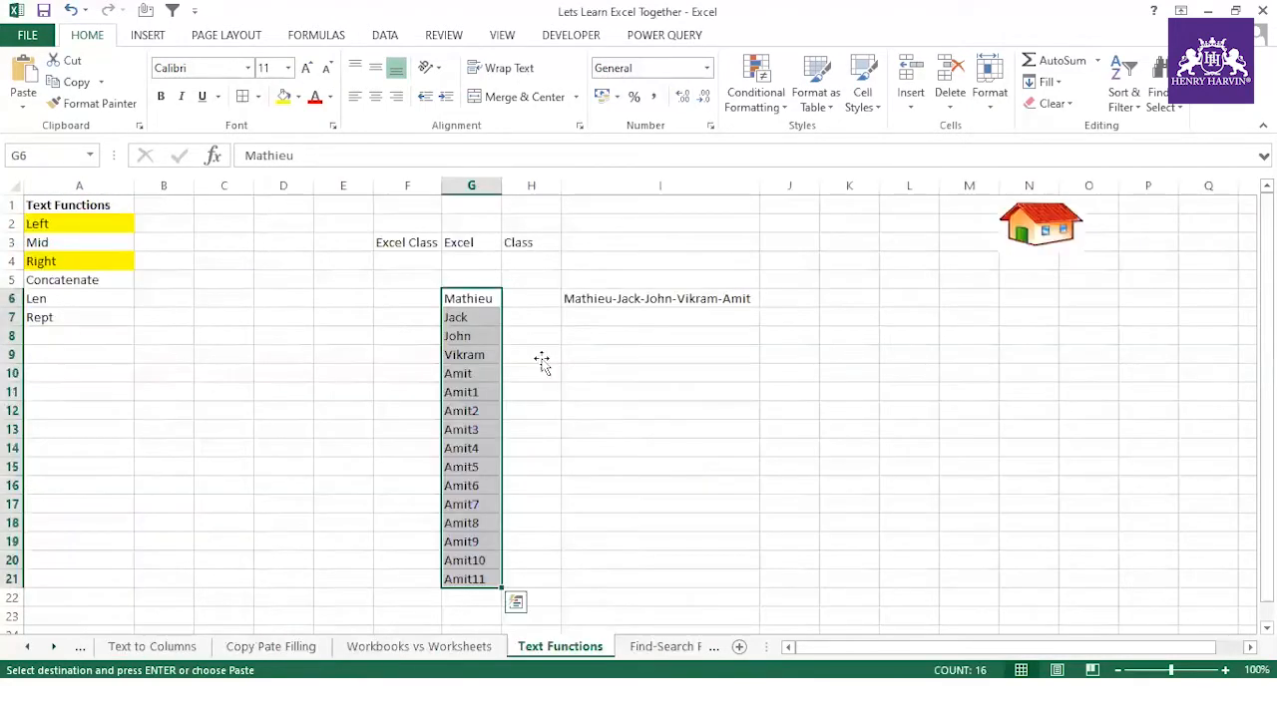
left_click(539, 355)
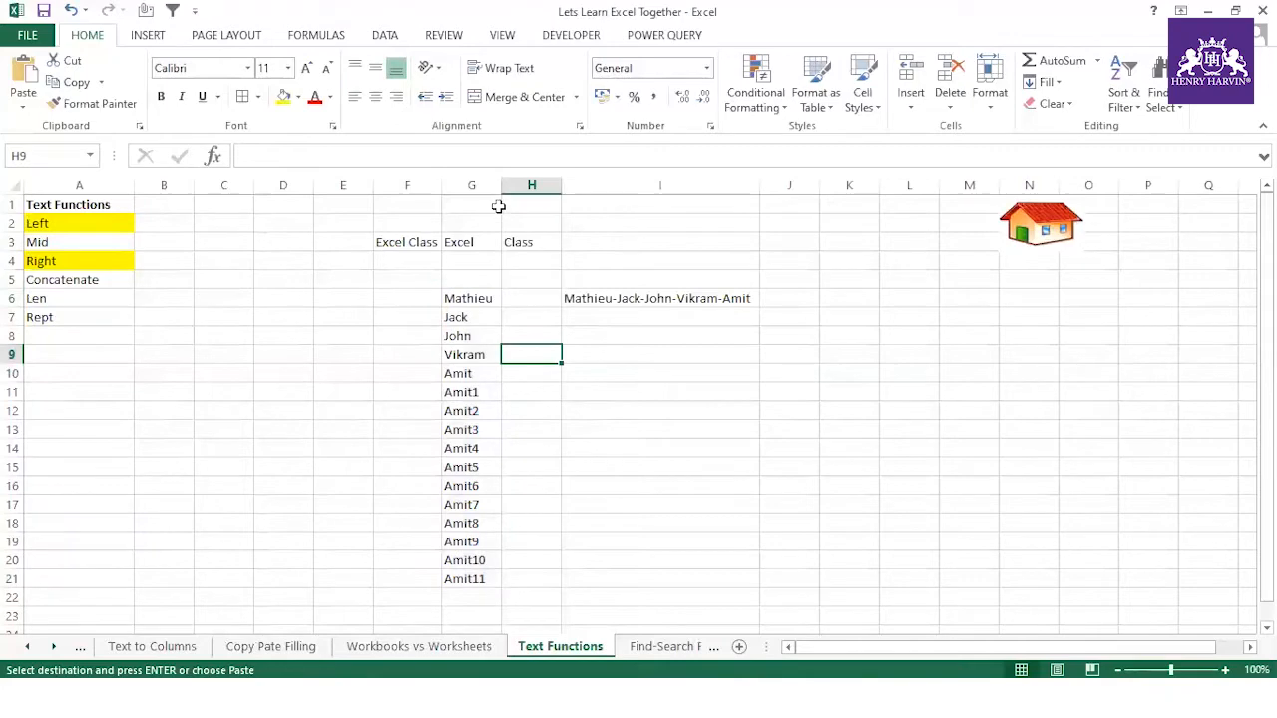
- Enter =TRANSPOSE(G6:G21) in cell I11 to turn the vertical name list into a horizontal array
left_click_drag(468, 295, 465, 579)
left_click(588, 393)
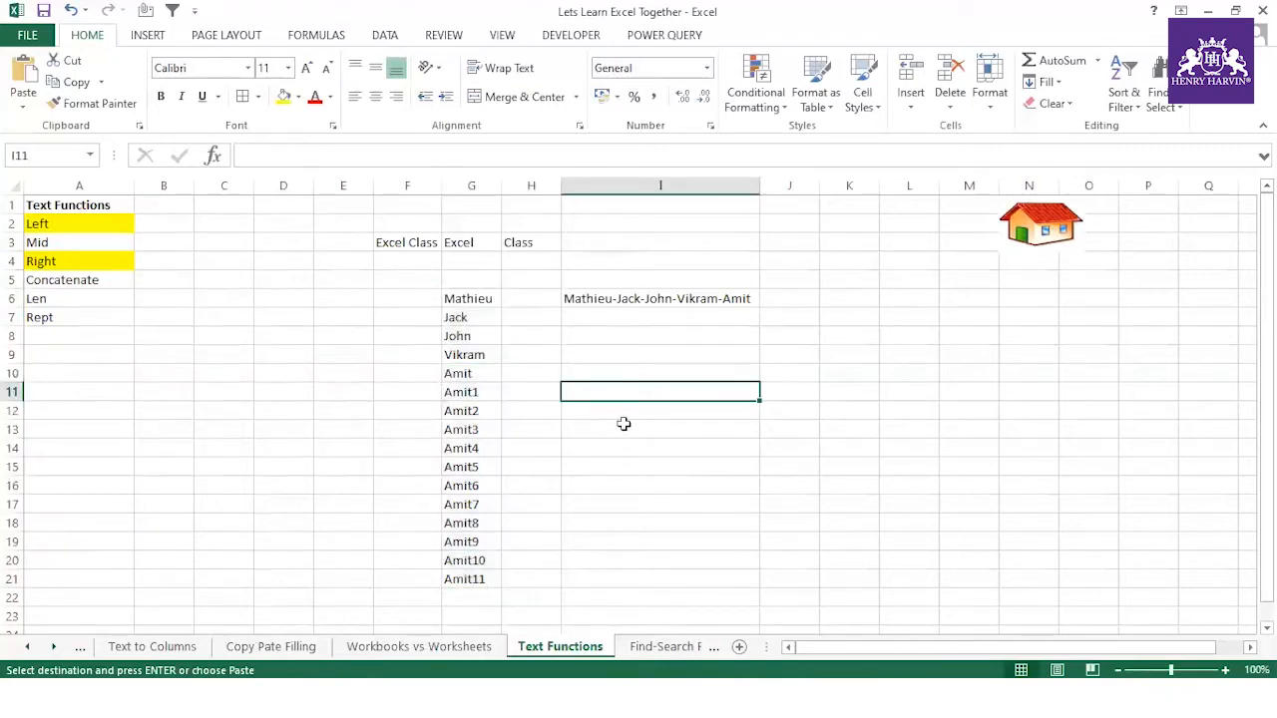
type("=")
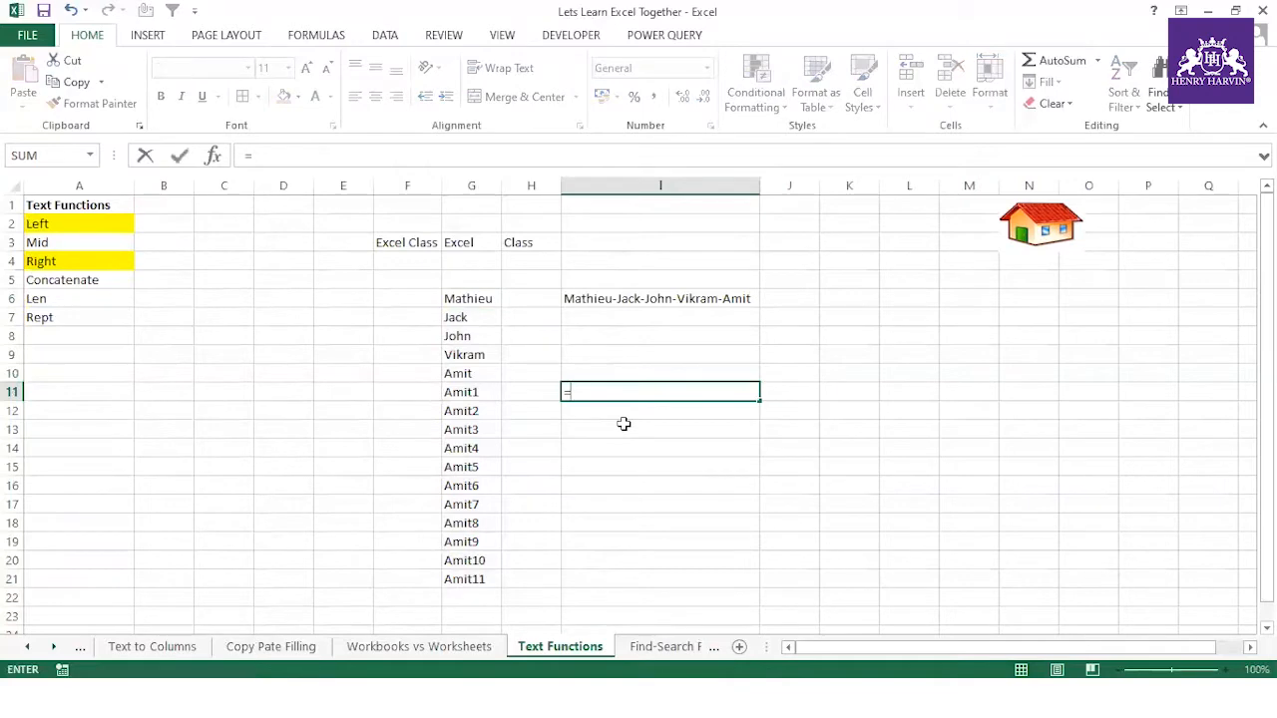
type("trans")
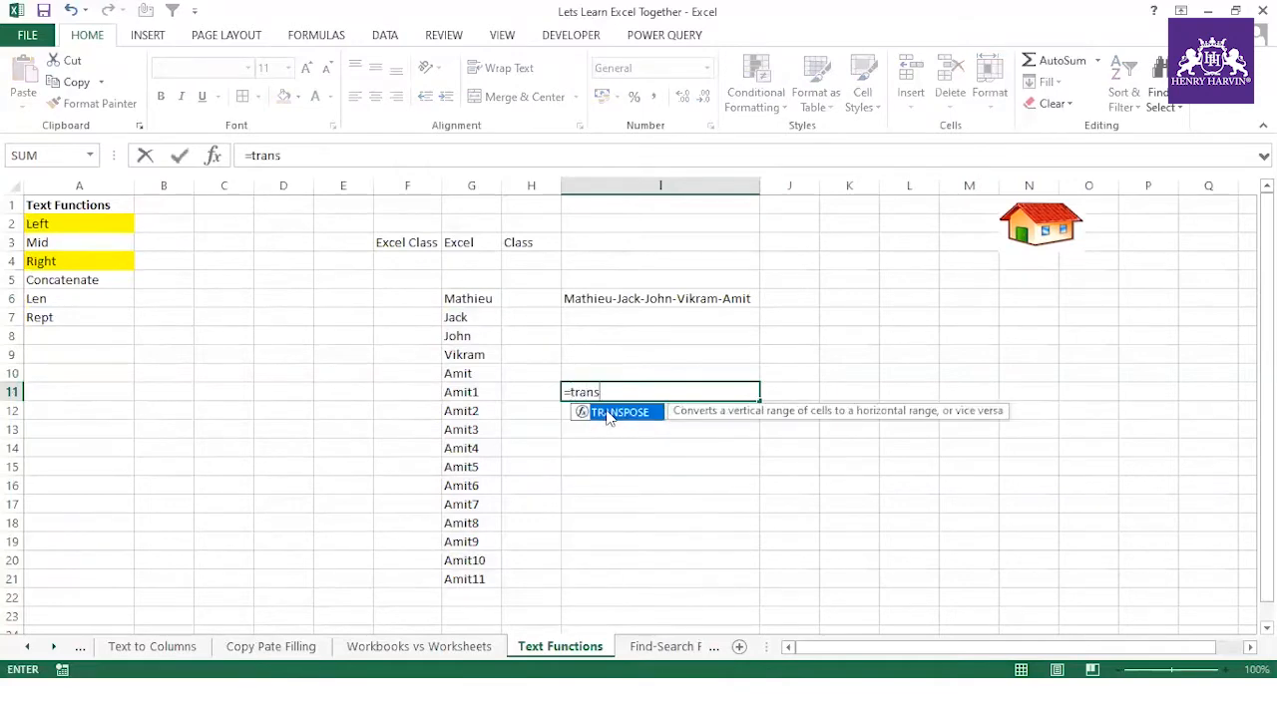
double_click(611, 413)
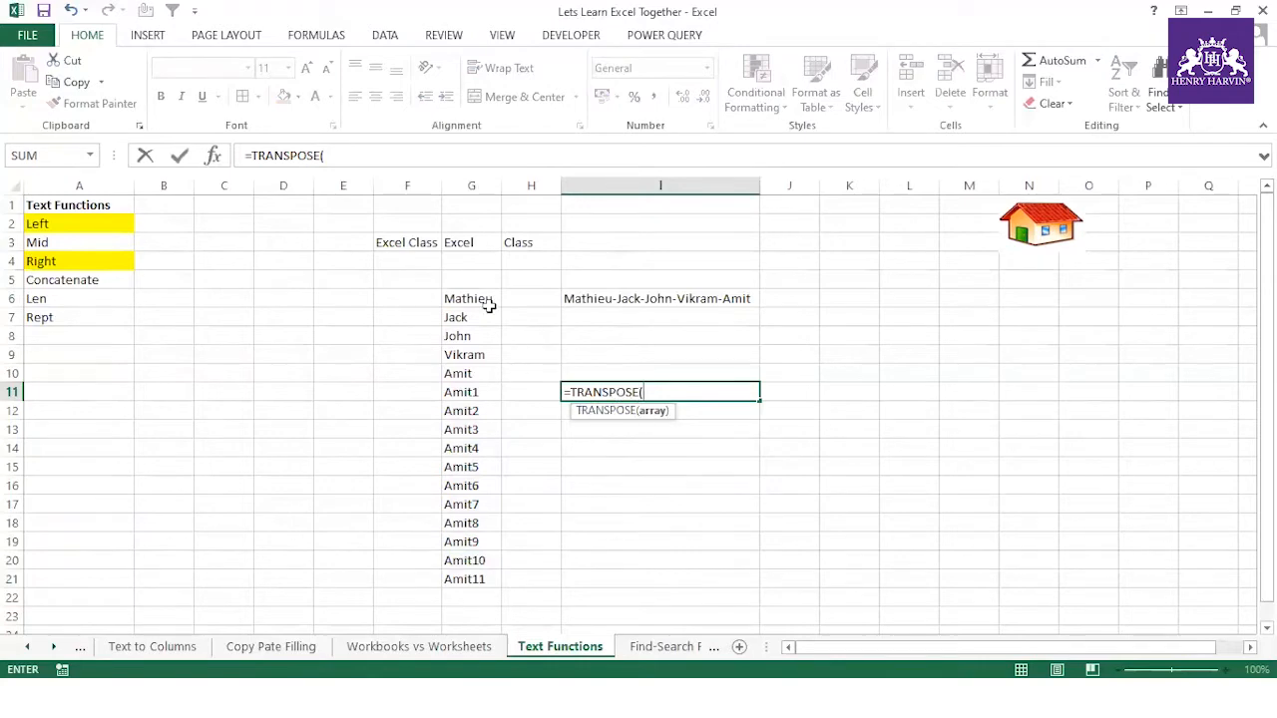
left_click_drag(482, 299, 465, 578)
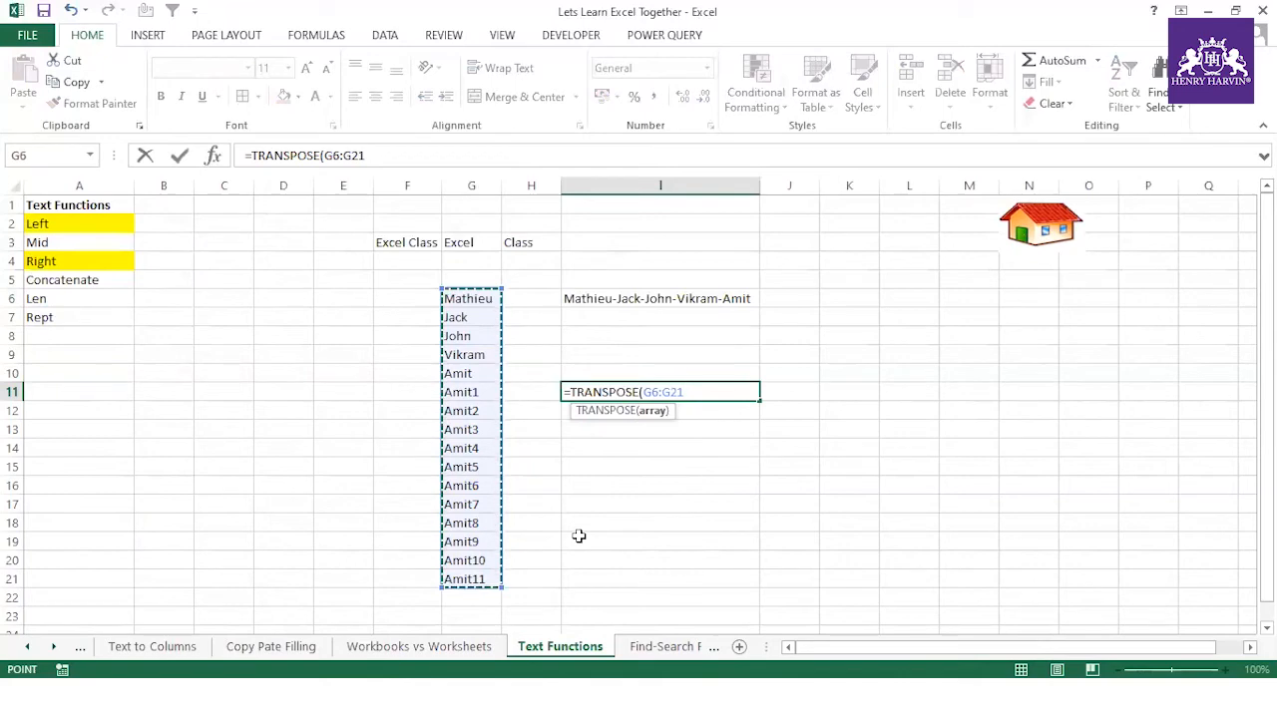
key("Return")
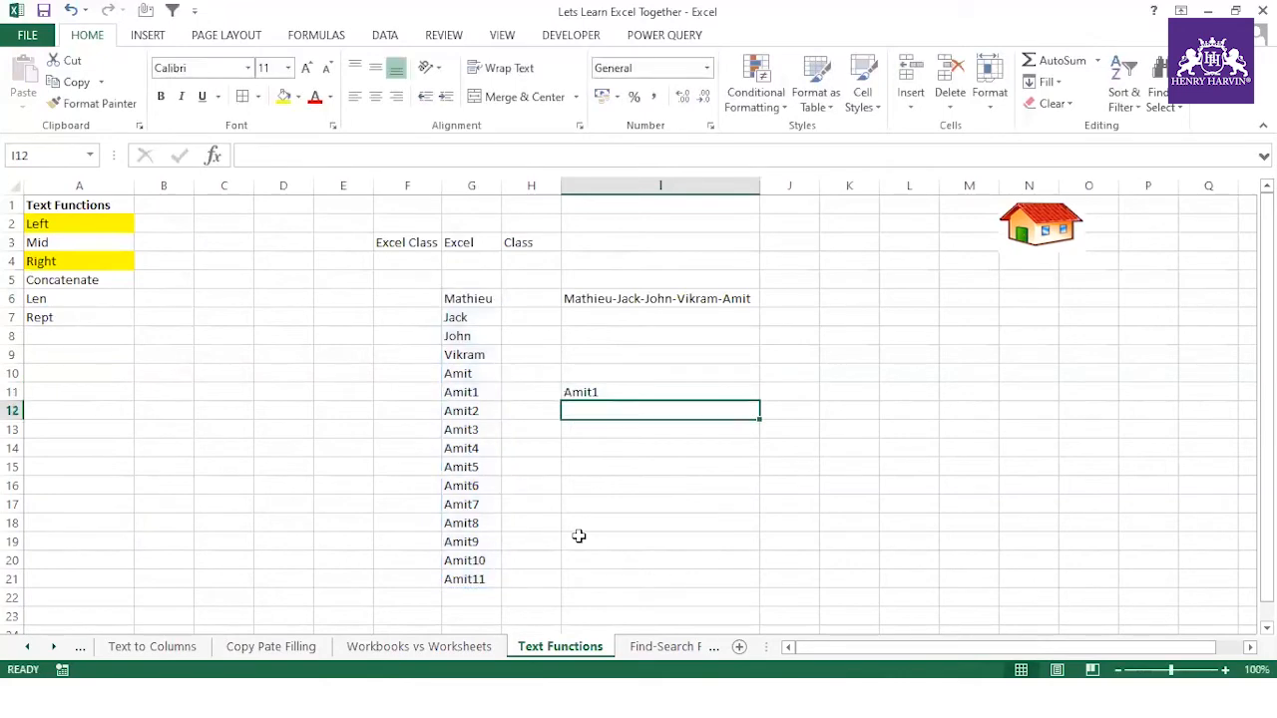
- Preview the array that TRANSPOSE(G6:G21) in I11 evaluates to, enlarge the formula bar by one line, and discard the evaluation
left_click(640, 395)
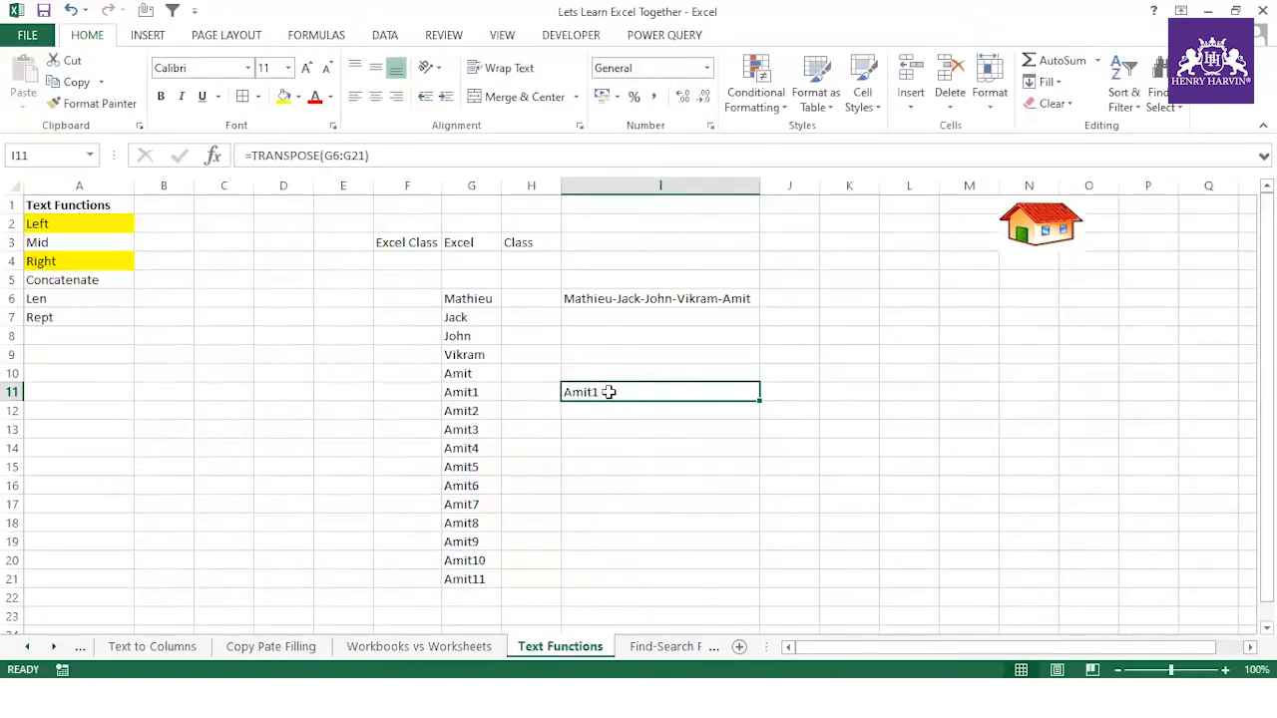
left_click(257, 156)
left_click_drag(258, 155, 394, 159)
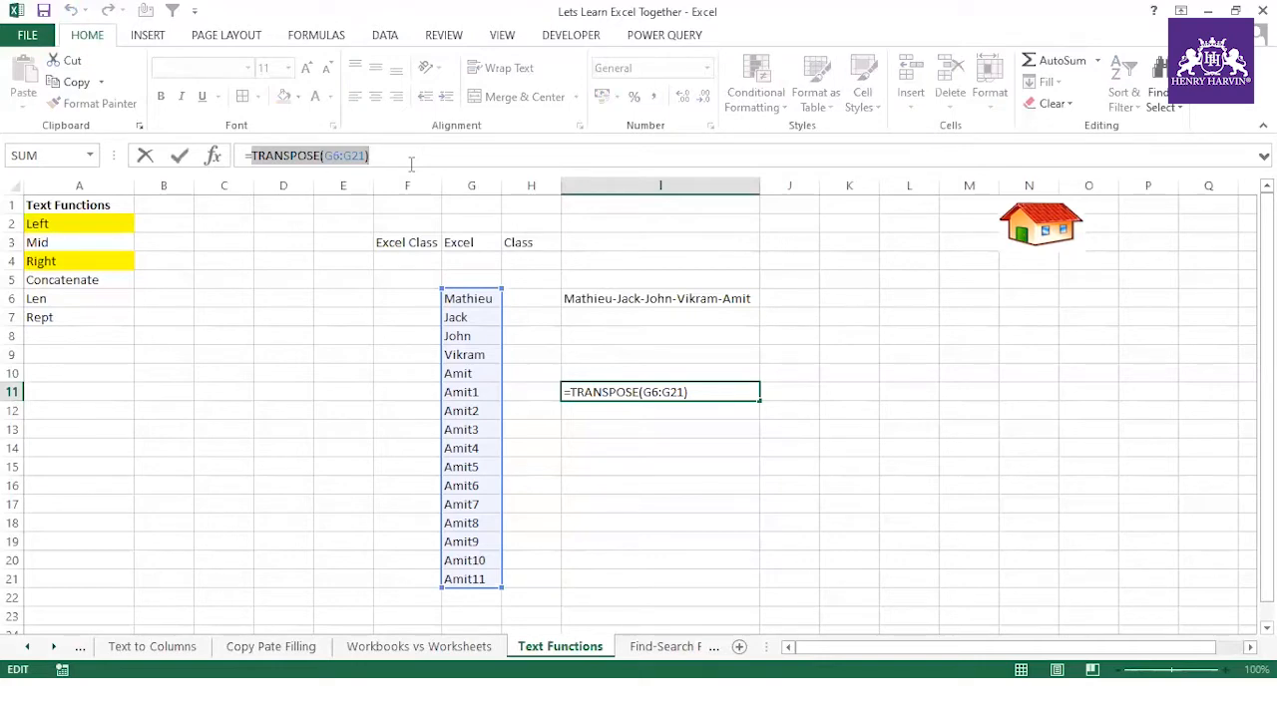
key("F9")
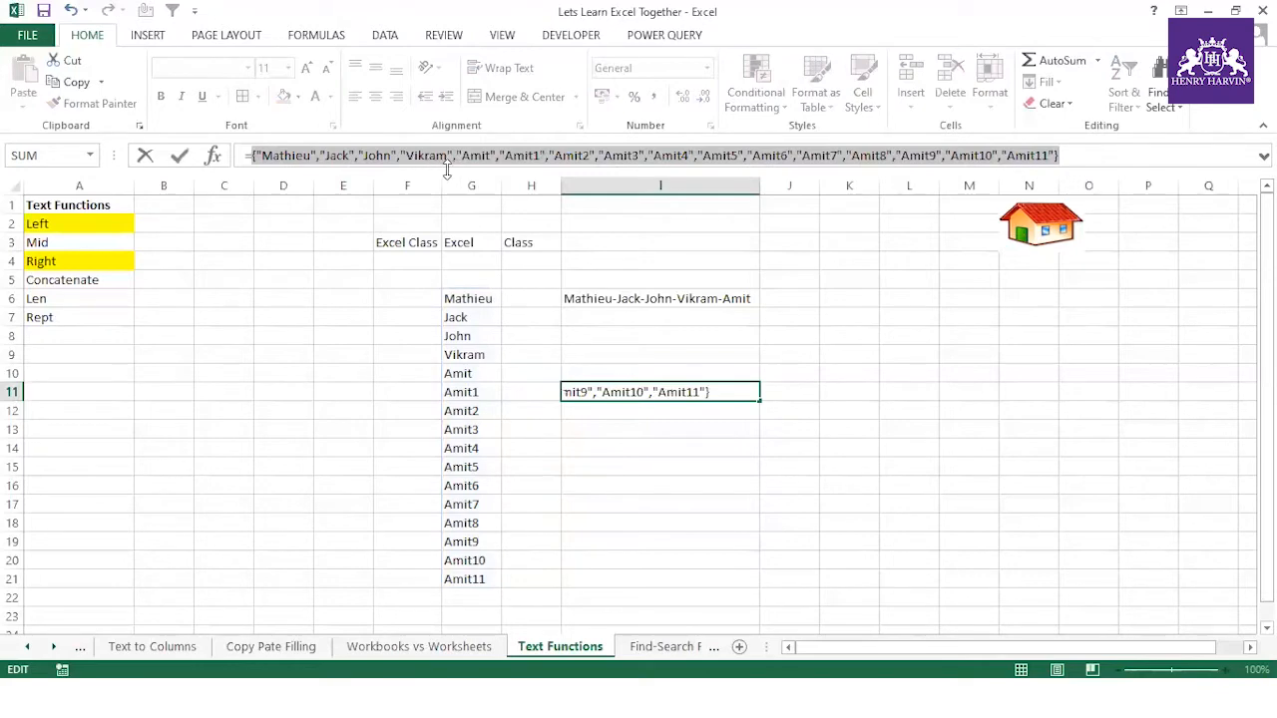
left_click_drag(445, 177, 447, 204)
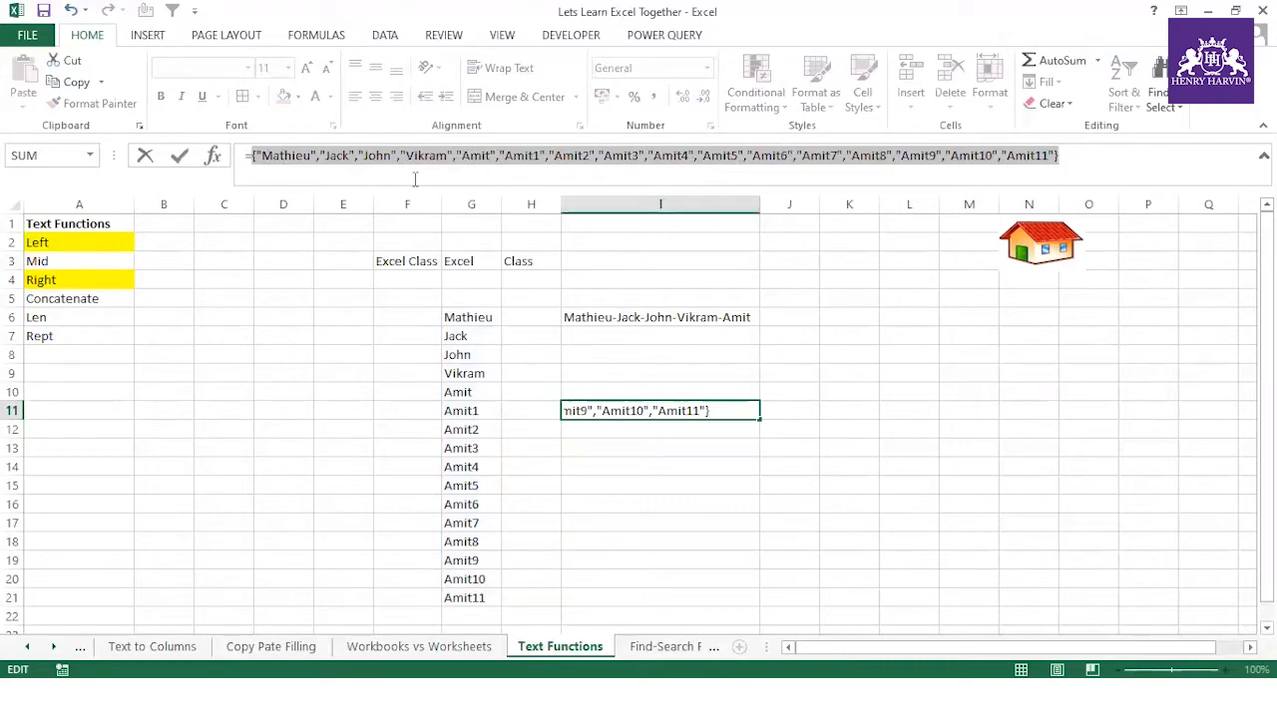
key("Escape")
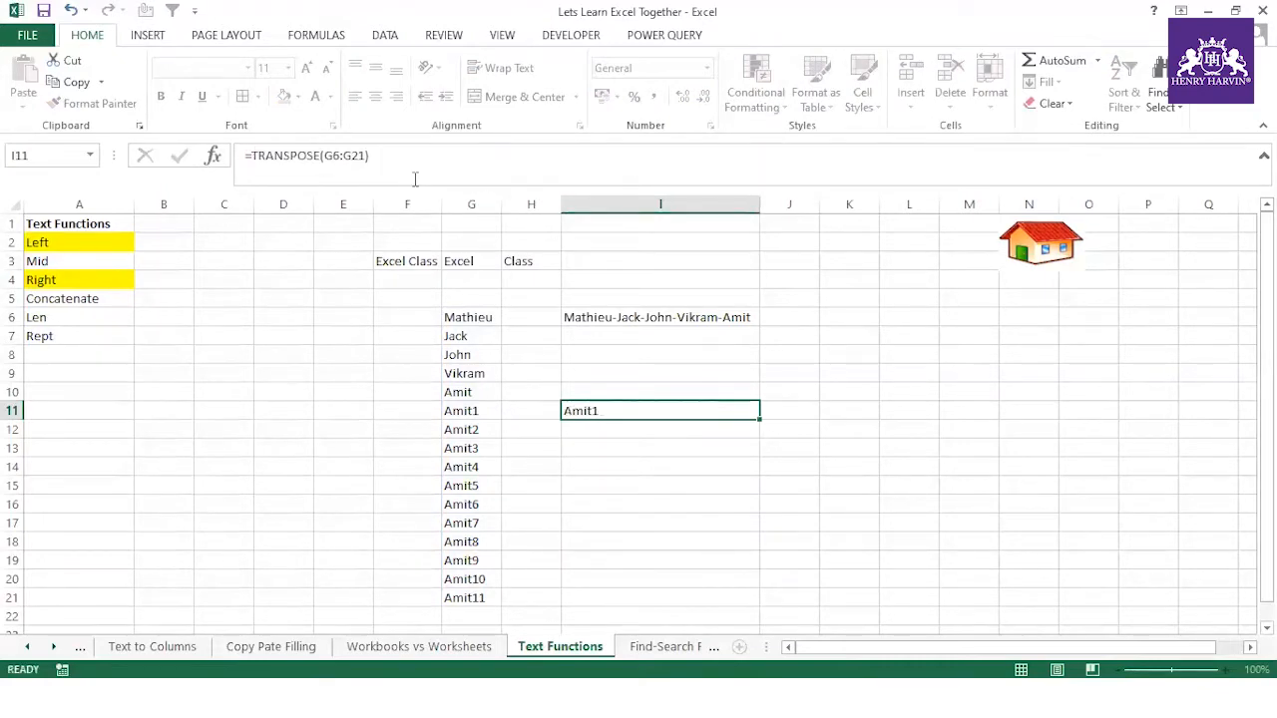
- Append &"-" to the TRANSPOSE formula in I11 so each name is followed by a hyphen
left_click(443, 154)
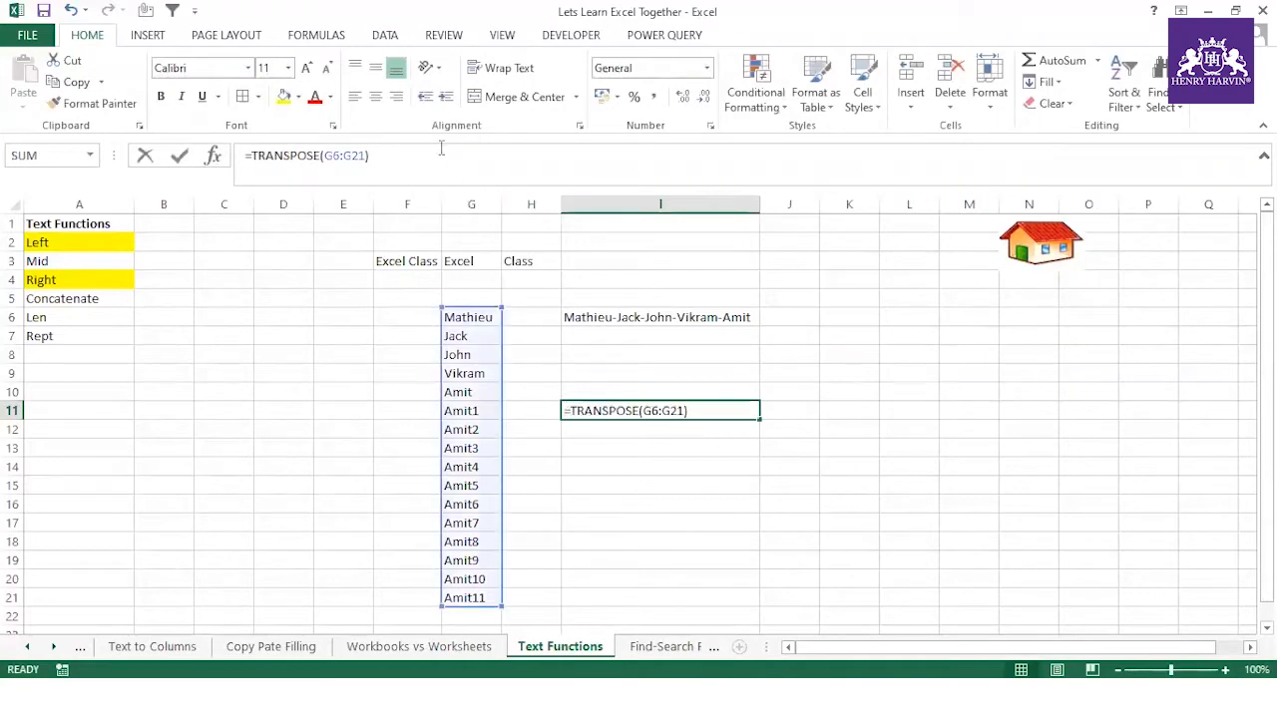
type("&")
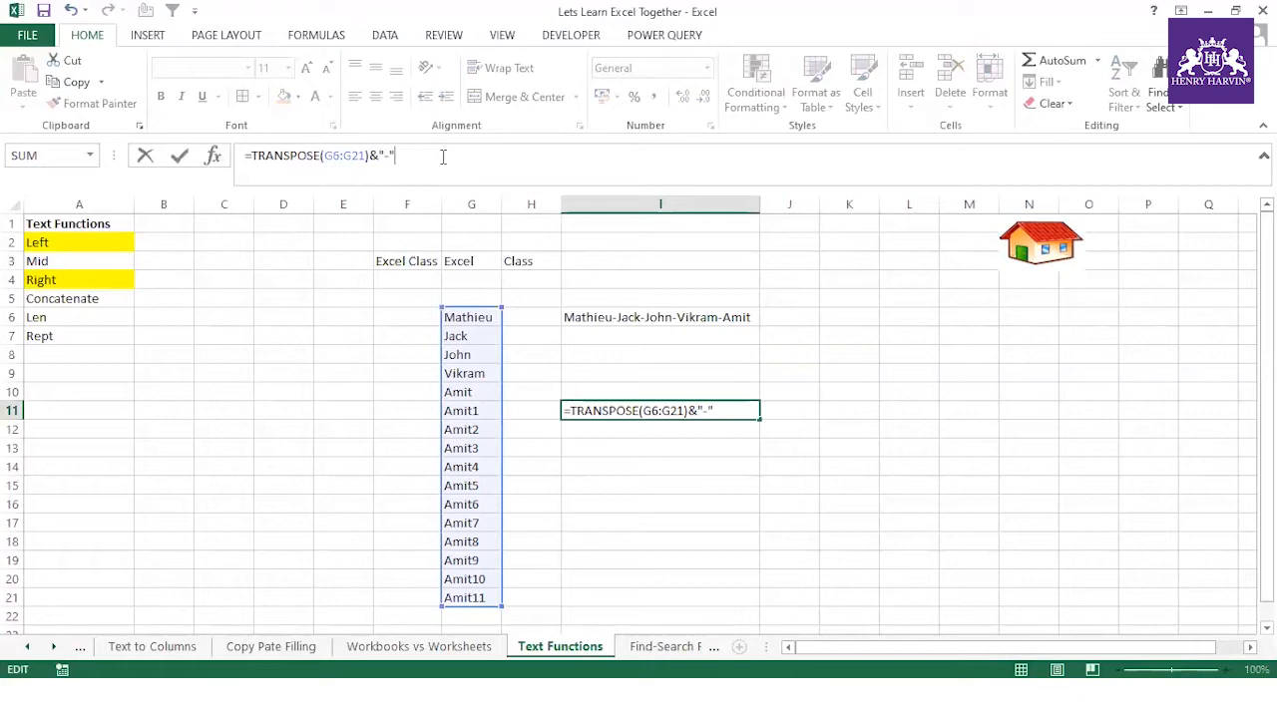
type("\"-\"")
key("Return")
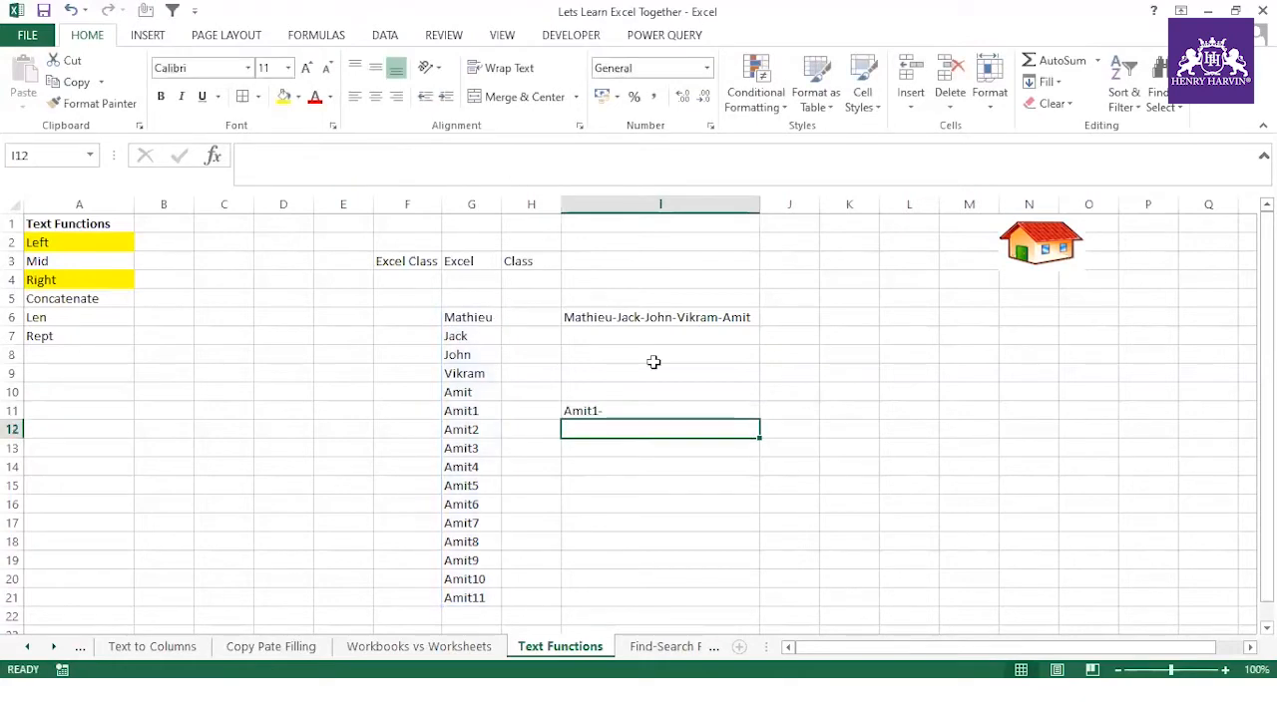
- Evaluate TRANSPOSE(G6:G21)&"-" inside the I11 formula to replace it with its literal array values
left_click(652, 410)
left_click_drag(251, 155, 410, 157)
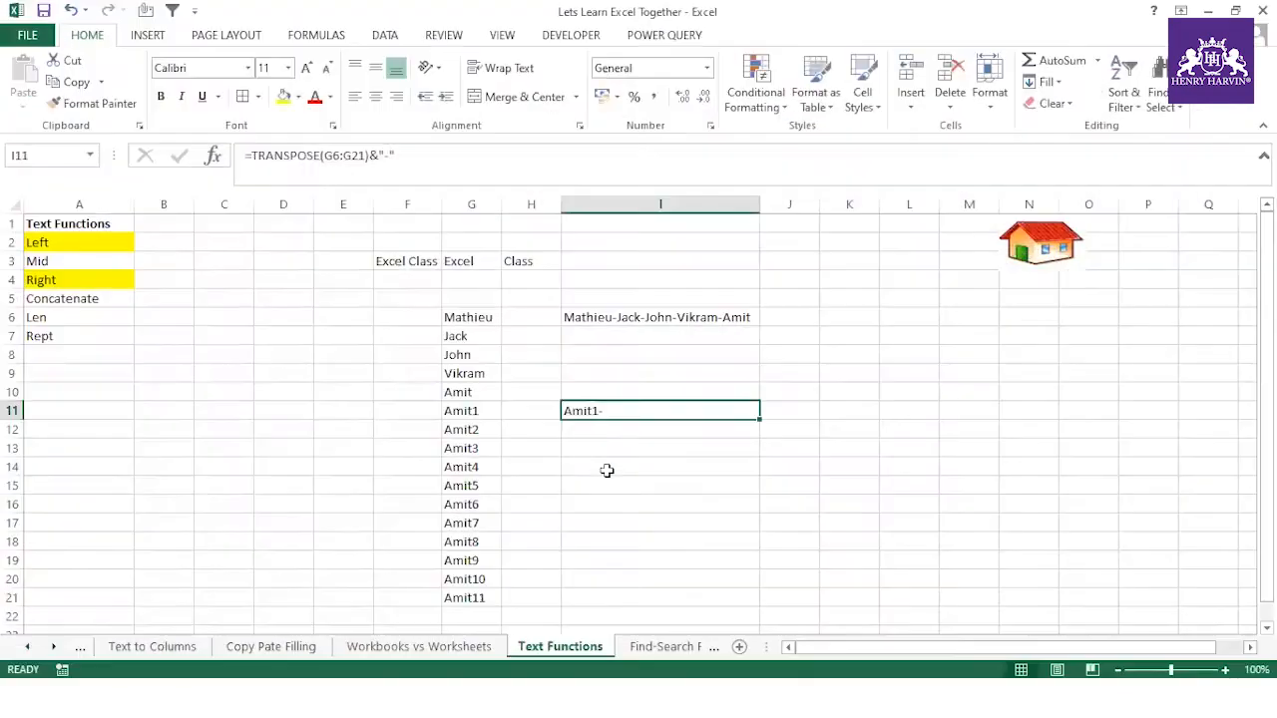
left_click(607, 468)
left_click(599, 419)
left_click_drag(249, 154, 419, 155)
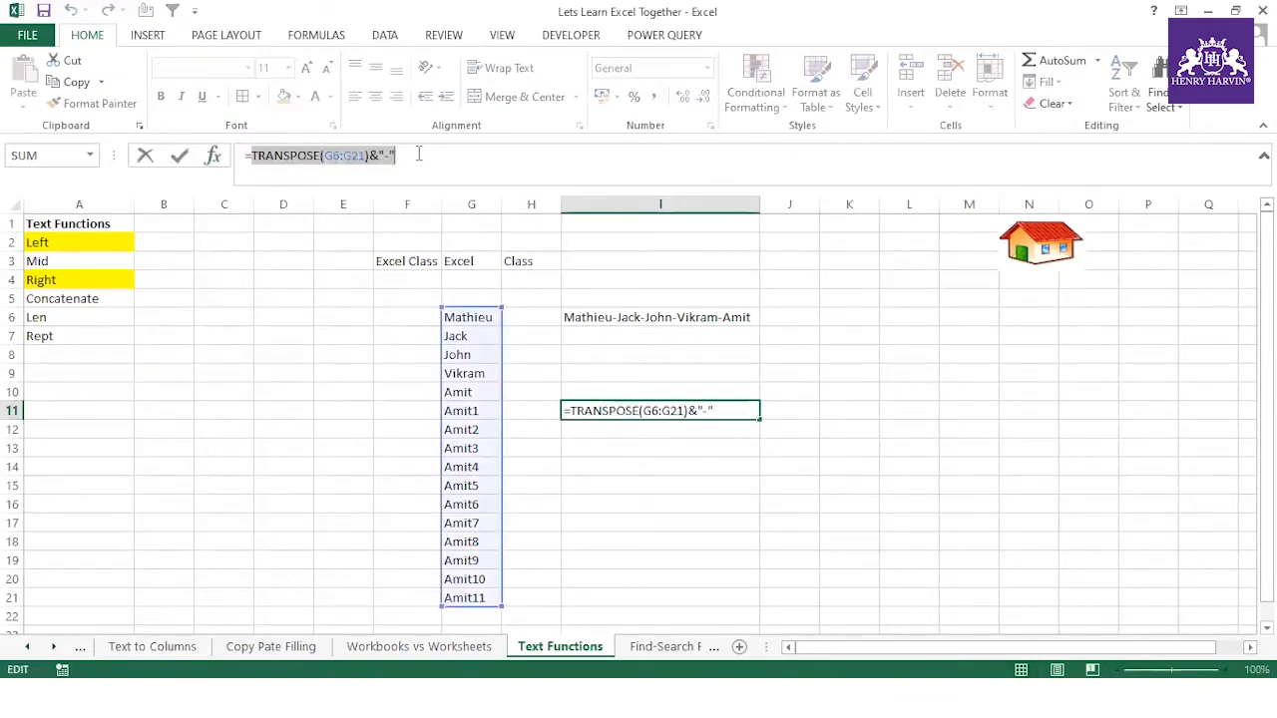
key("F9")
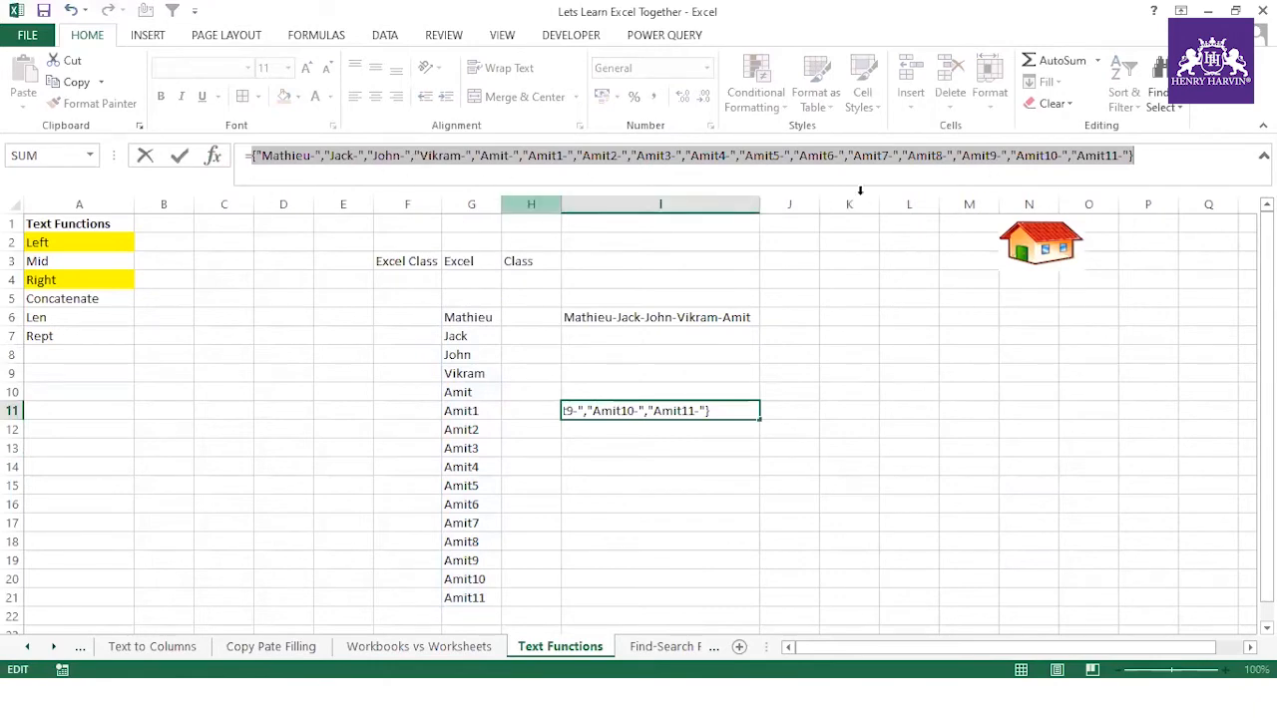
- Remove both curly braces from the I11 array and the hyphen after its last name
left_click(257, 157)
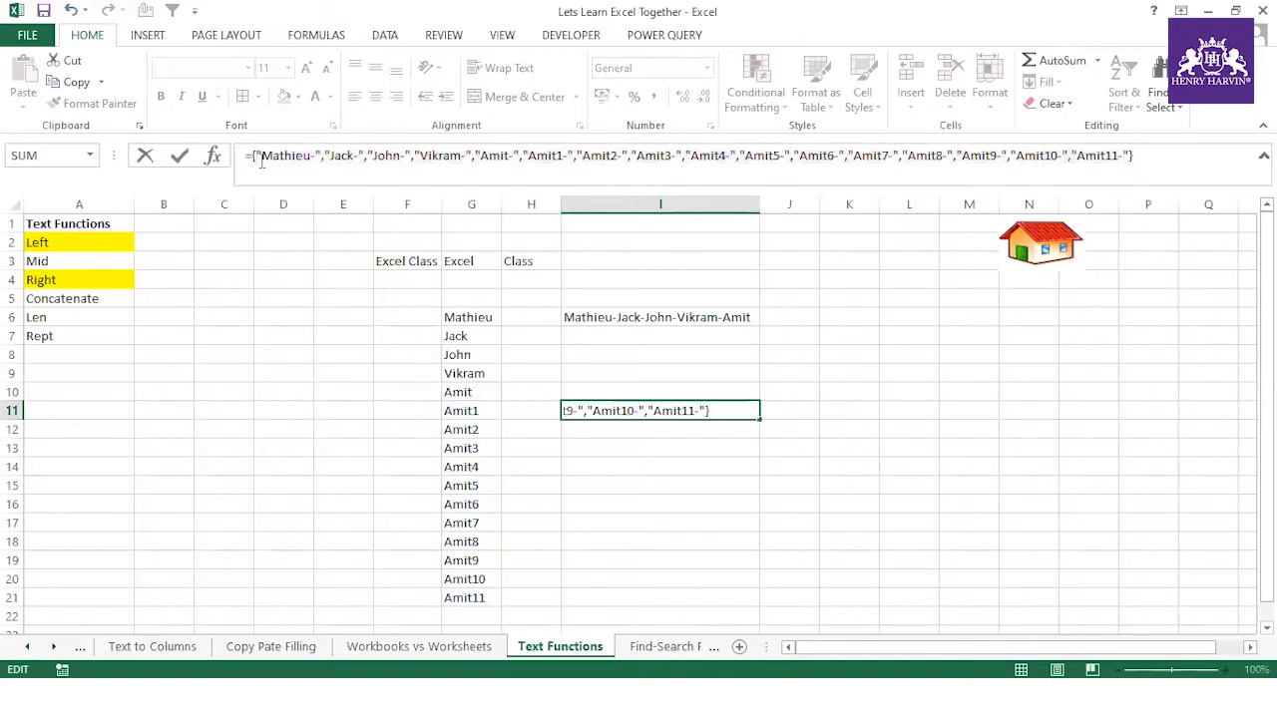
key("BackSpace")
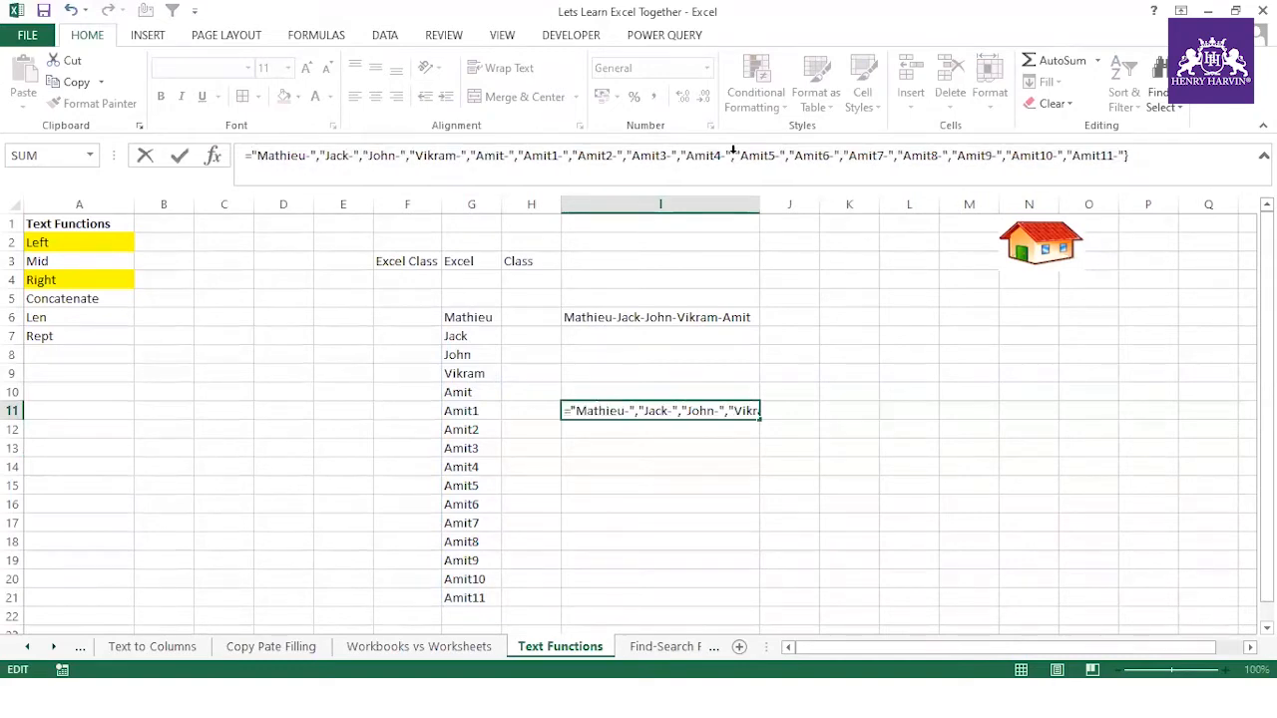
left_click(1142, 155)
key("BackSpace")
key("BackSpace")
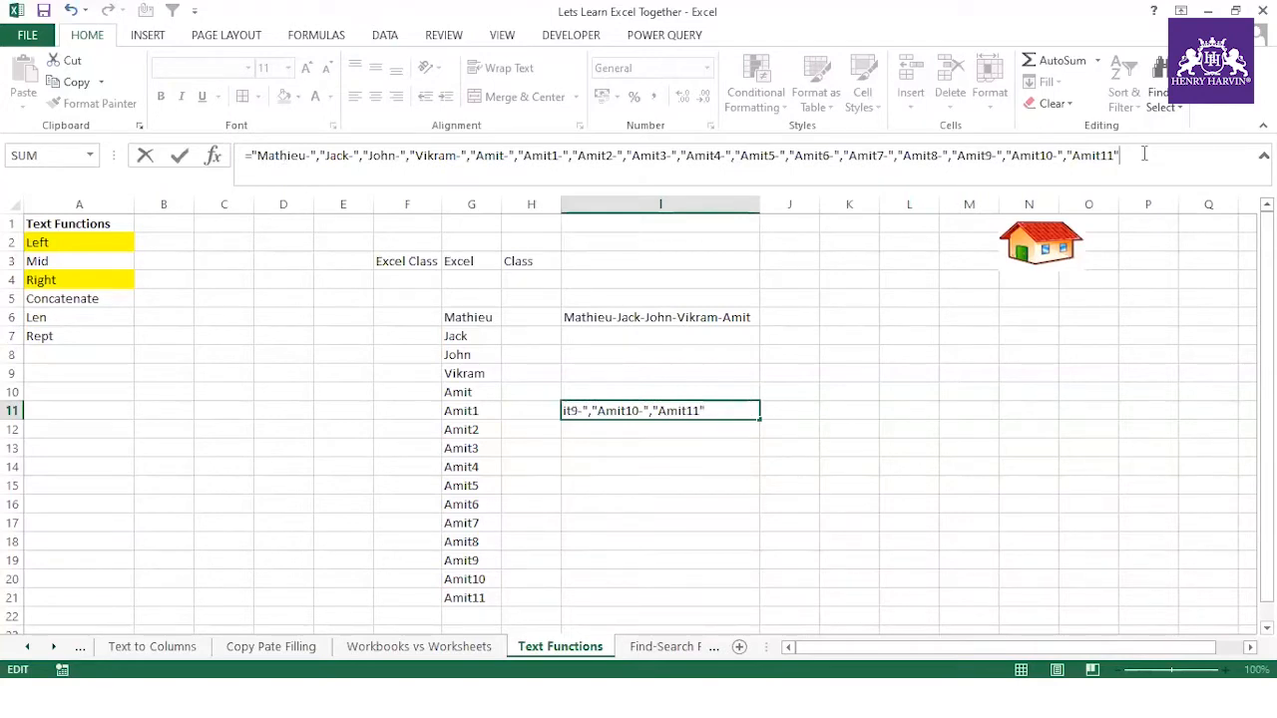
- Wrap the list of quoted names in I11 in a CONCATENATE function and enter the formula
left_click(251, 156)
type("Concate")
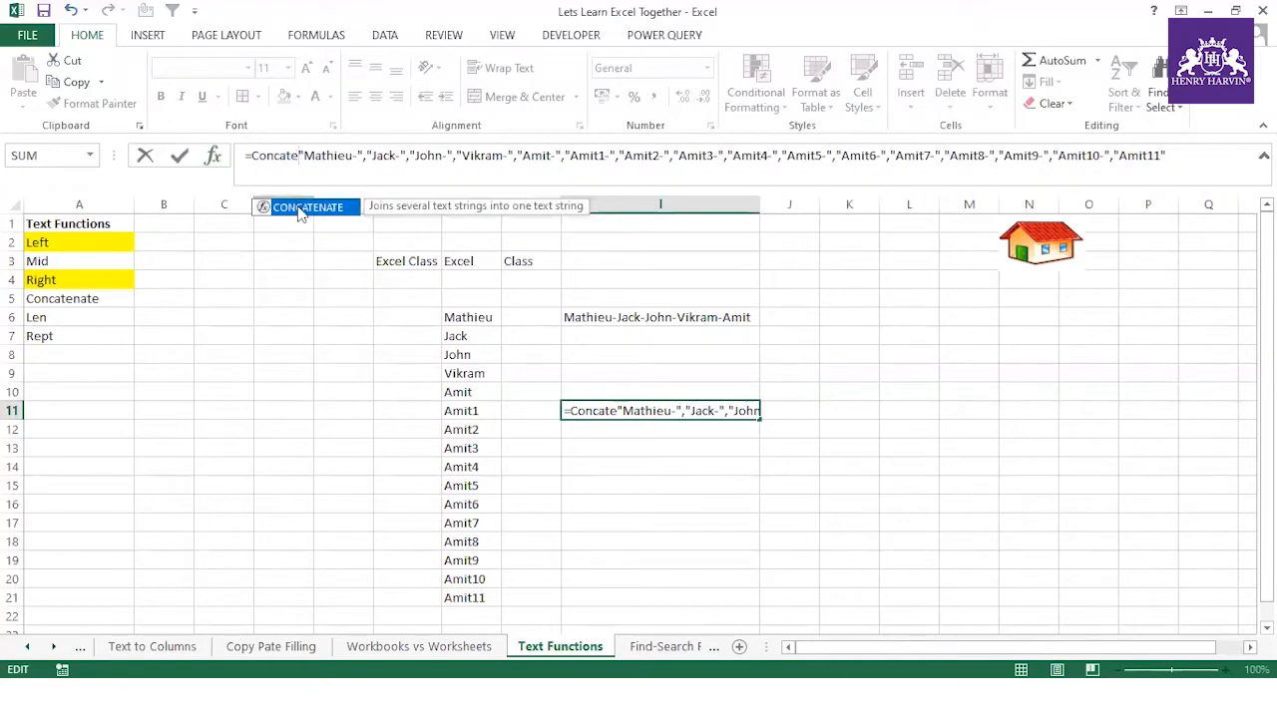
double_click(301, 209)
left_click(1219, 159)
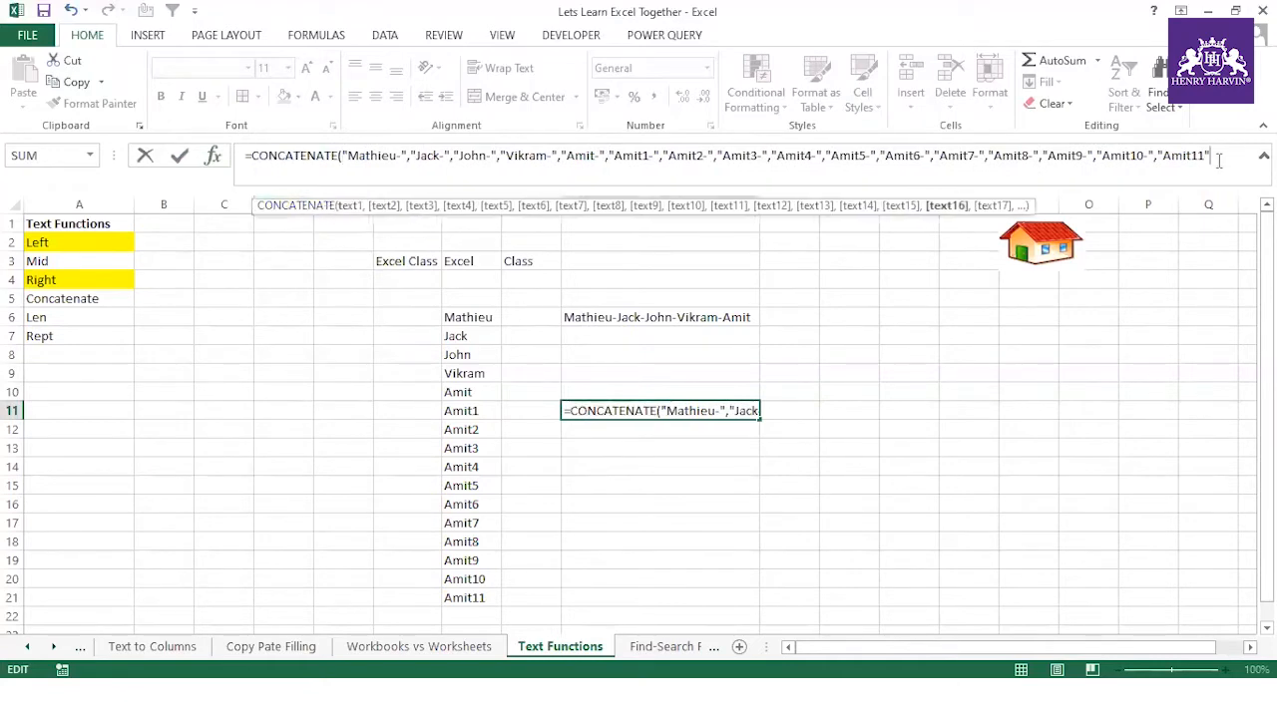
type(")")
key("Return")
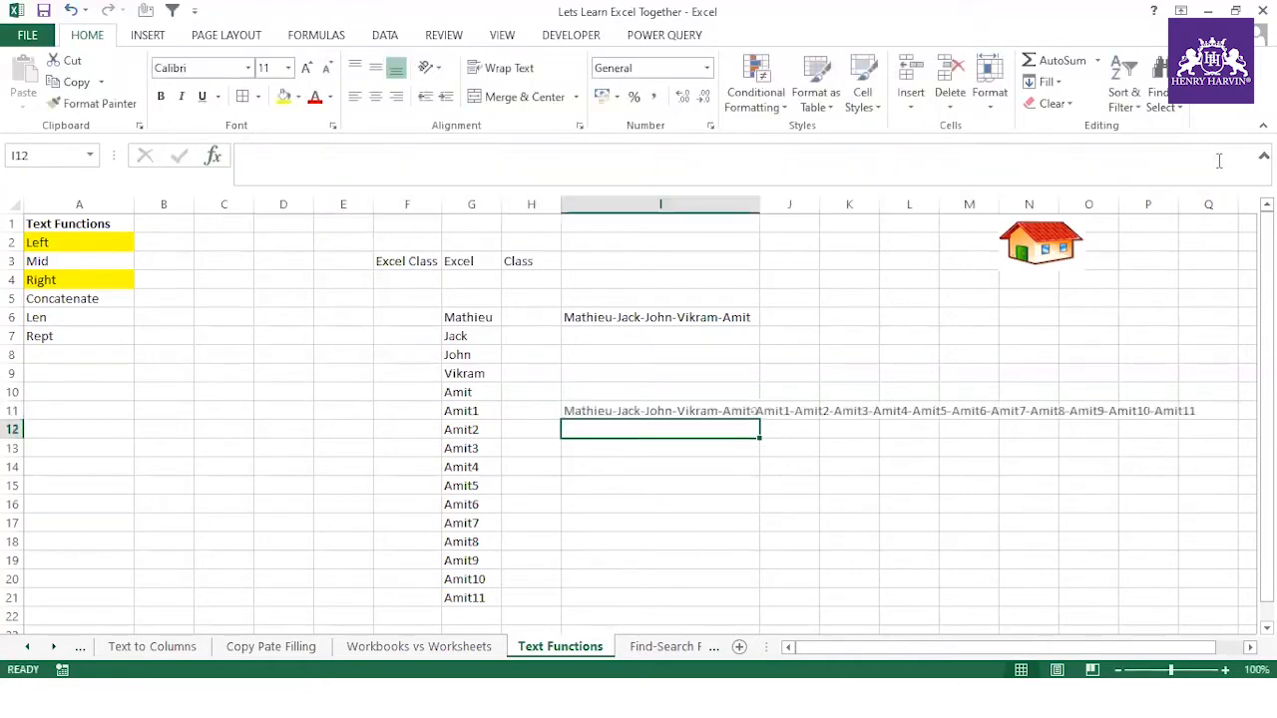
- Append a 0 to the name in G20 and check the CONCATENATE formula in I11 against it
left_click(610, 411)
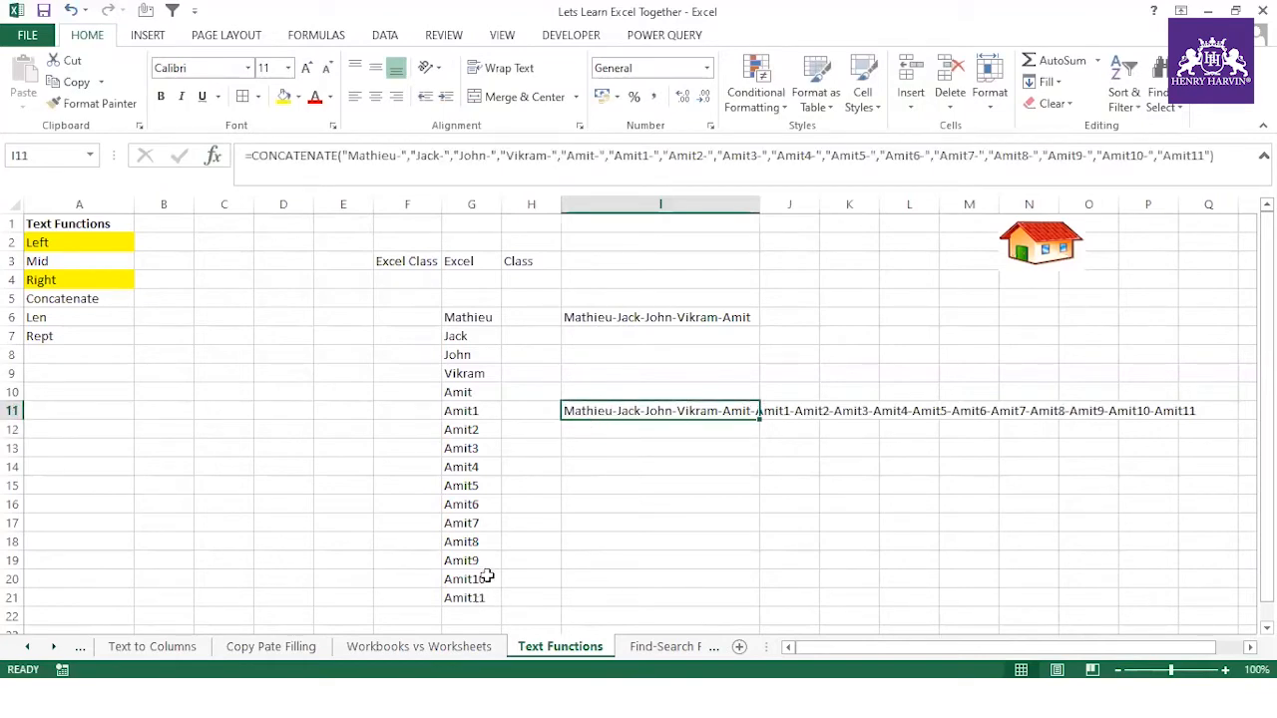
double_click(488, 577)
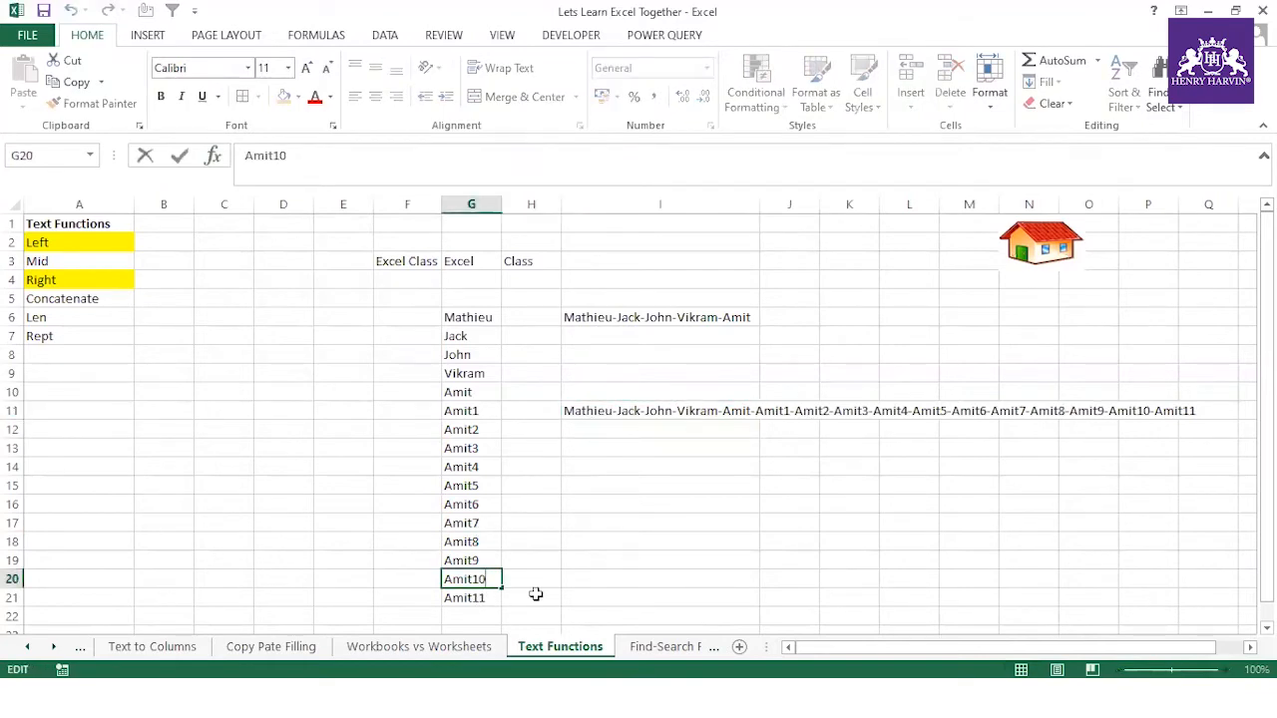
type("0")
left_click(593, 489)
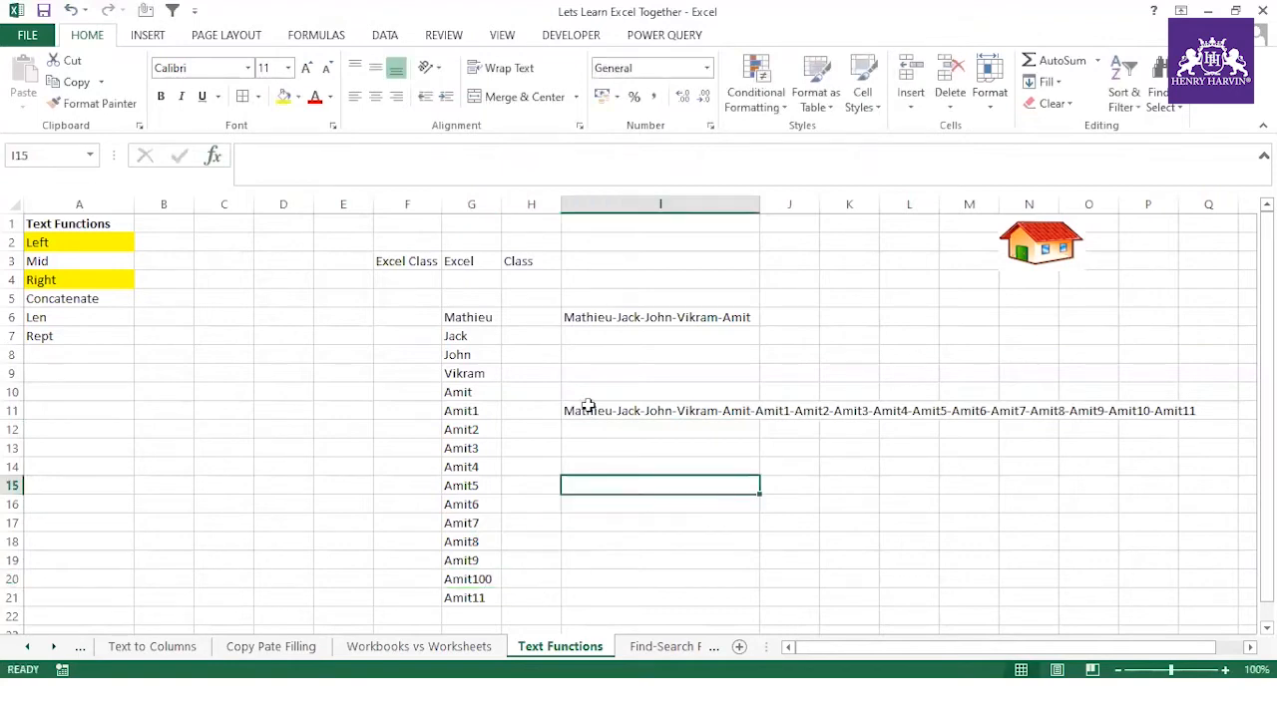
left_click(589, 407)
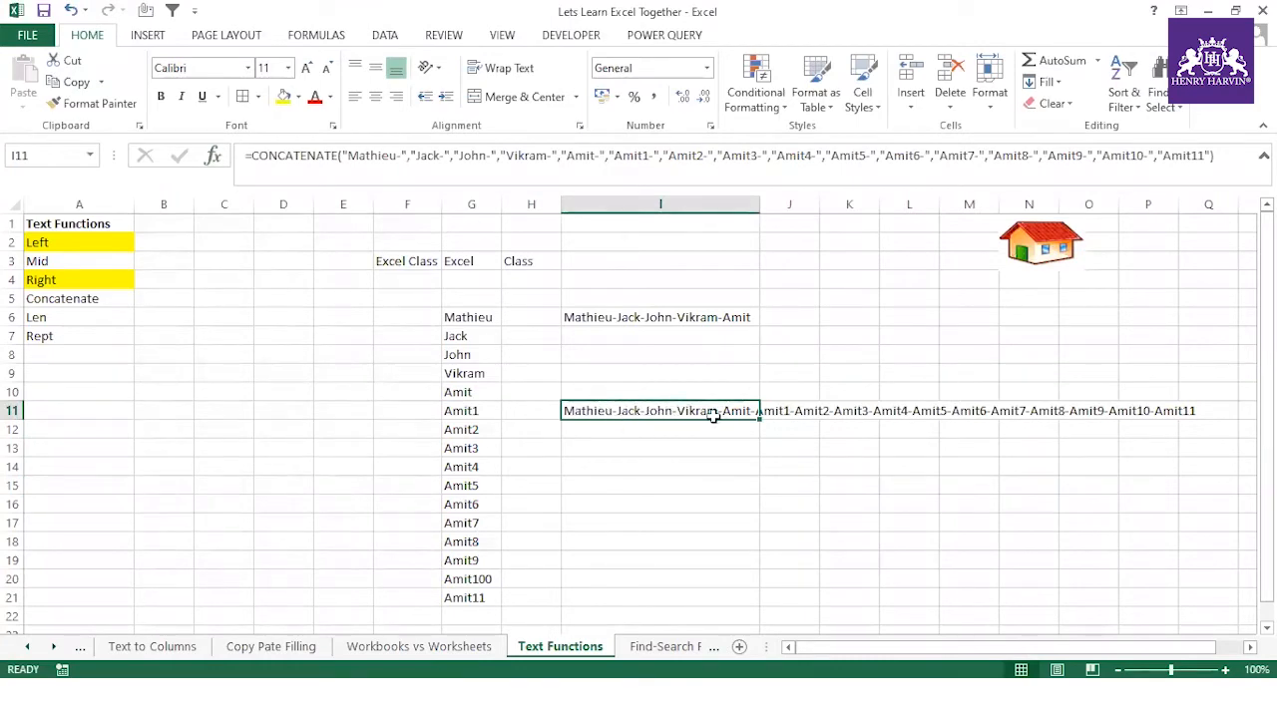
- Enter =TRANSPOSE(G6:G21)&"|" in cell I13 to follow each name with a vertical bar
left_click(612, 451)
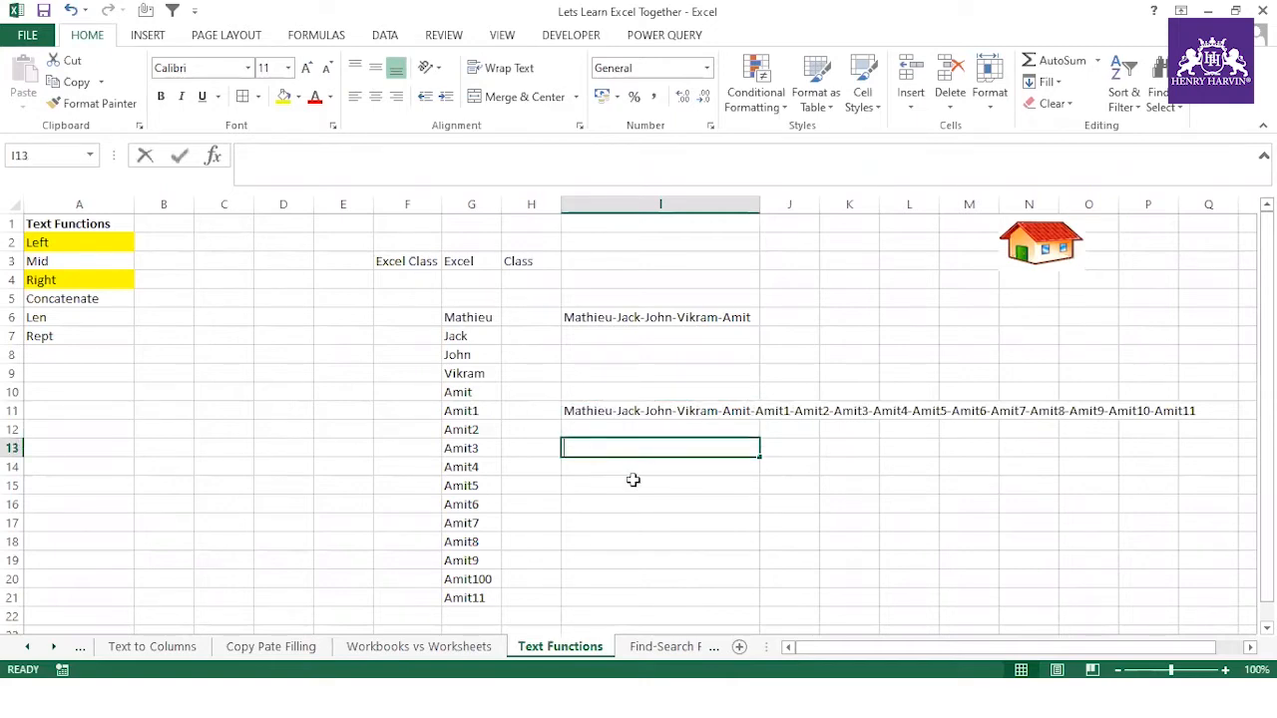
type("=text")
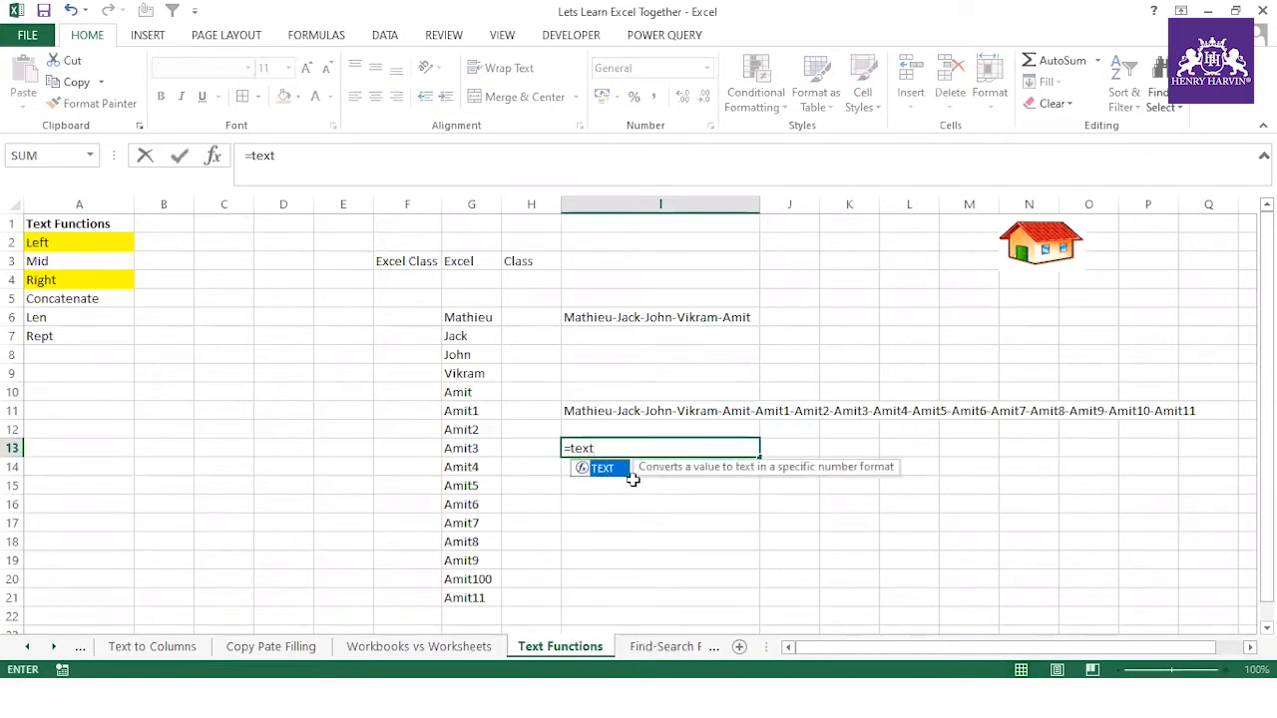
key("BackSpace")
key("BackSpace")
key("BackSpace")
key("BackSpace")
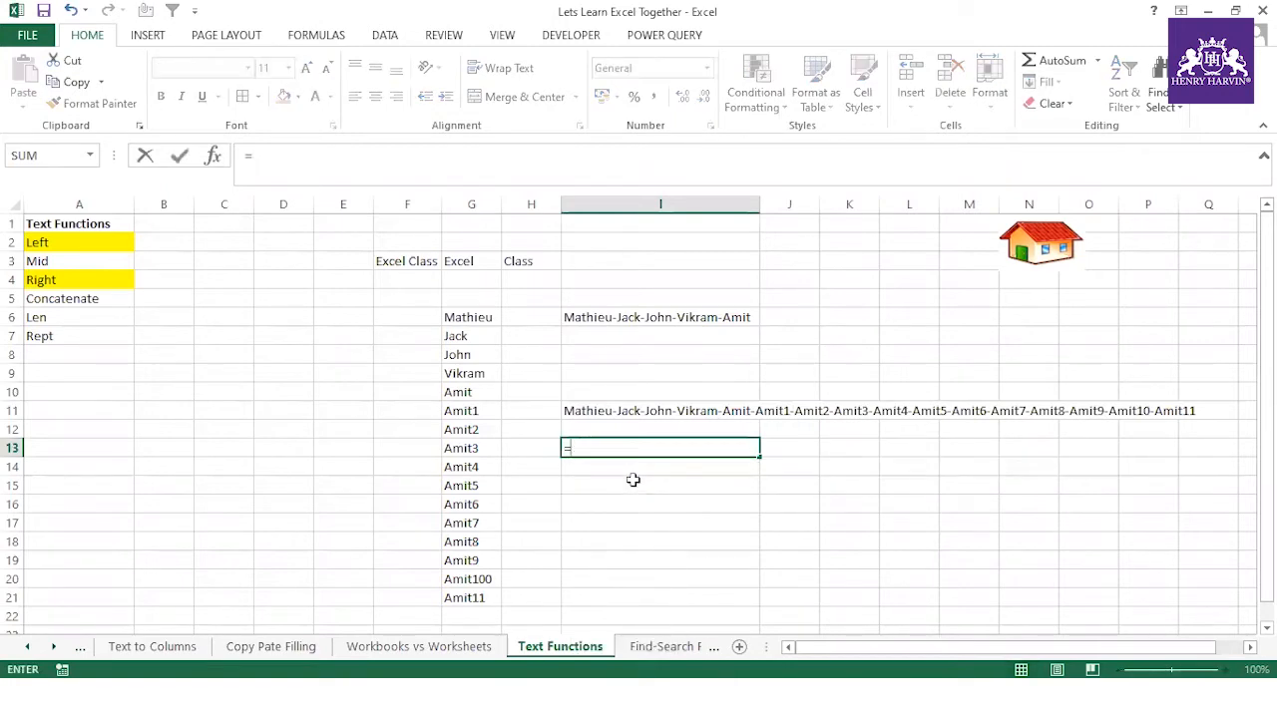
type("trans")
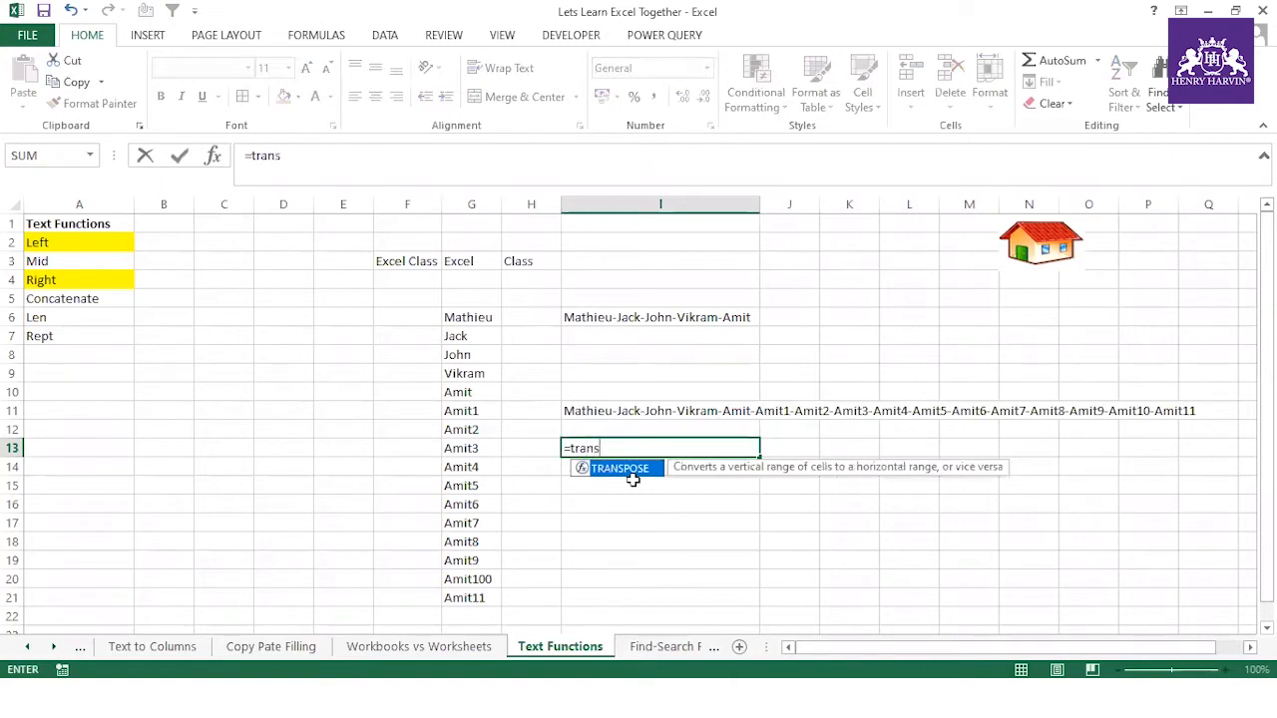
double_click(633, 469)
left_click_drag(469, 317, 587, 597)
type(")&")
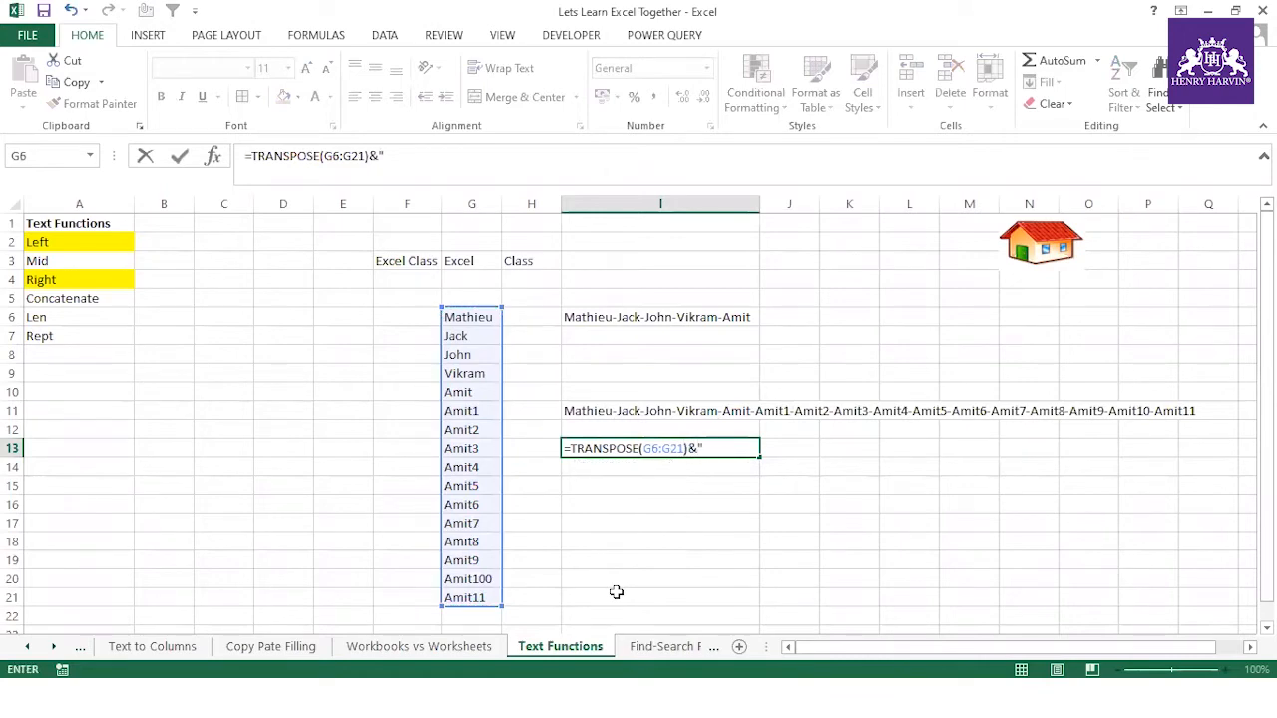
type("\"")
key("Return")
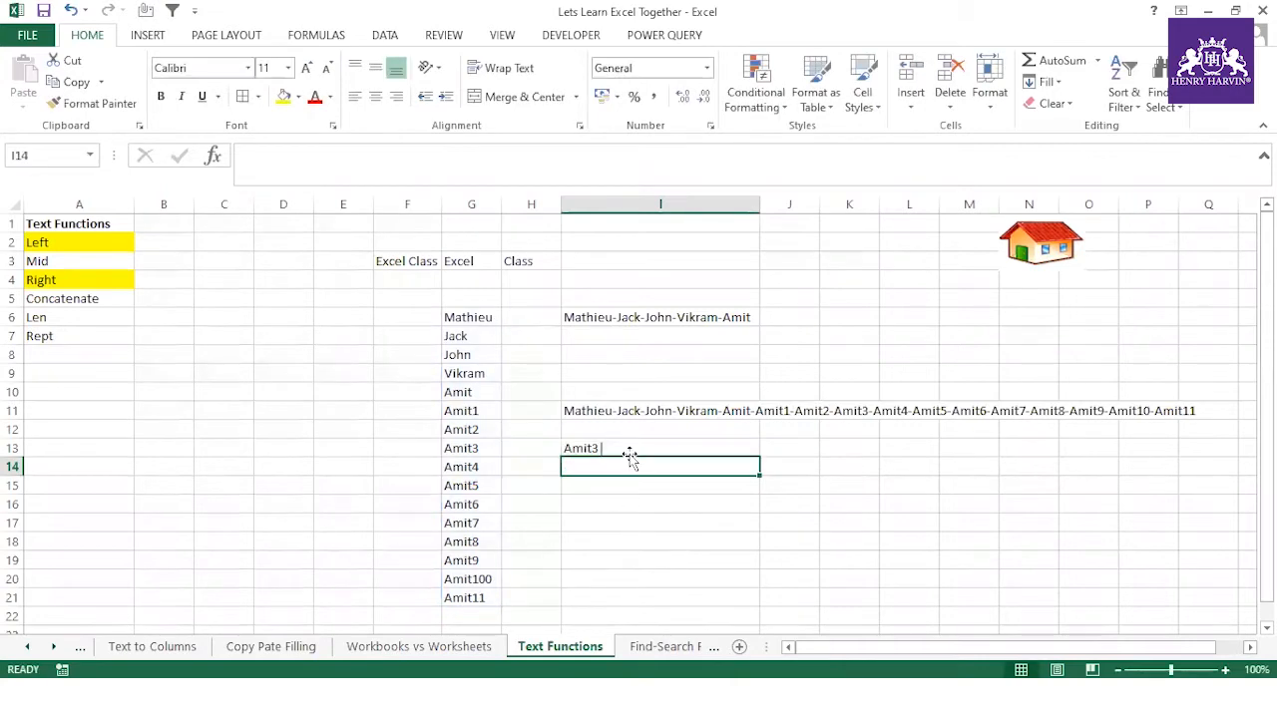
- Evaluate TRANSPOSE(G6:G21)&"|" inside the I13 formula to replace it with its literal array values
left_click(624, 450)
left_click_drag(397, 156, 251, 156)
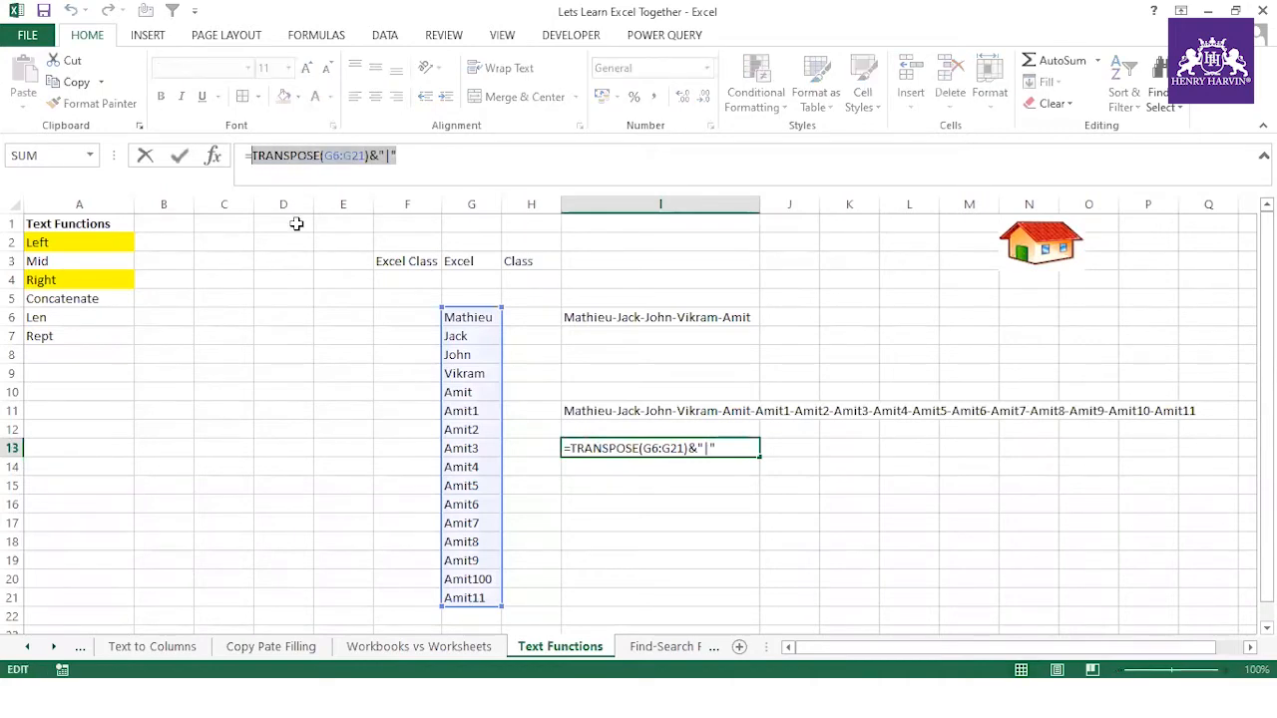
key("F9")
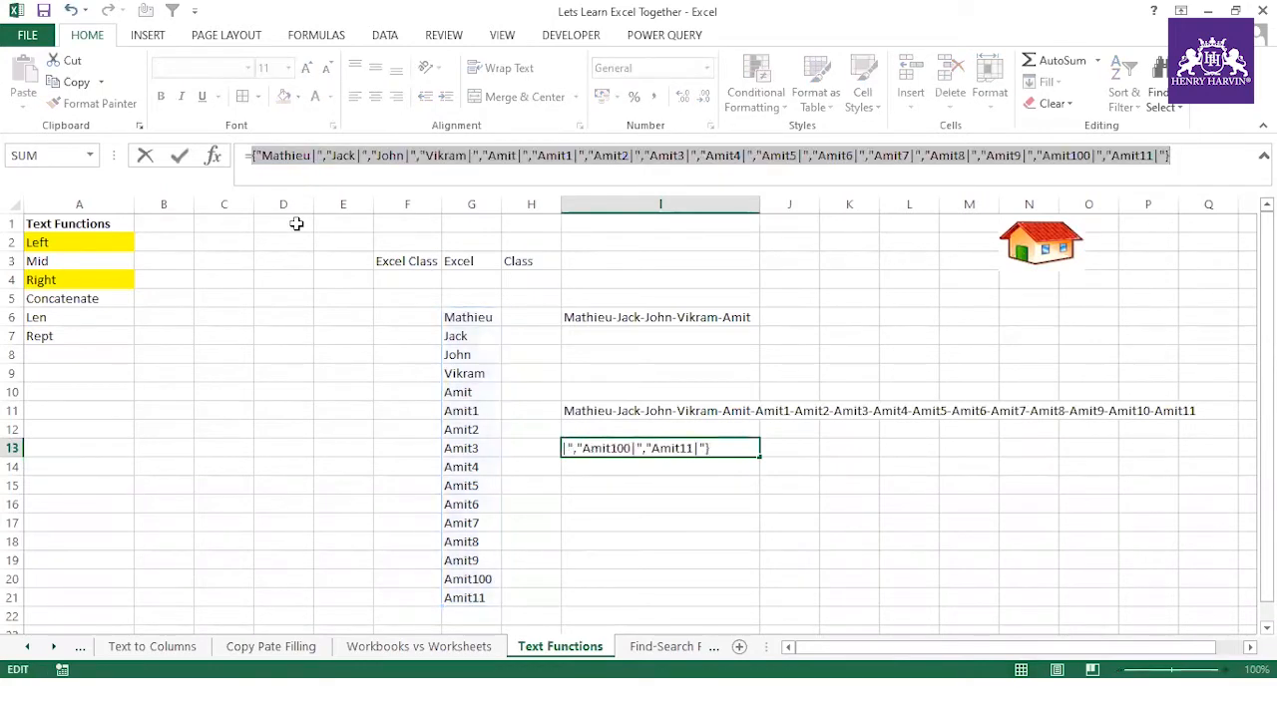
left_click(256, 156)
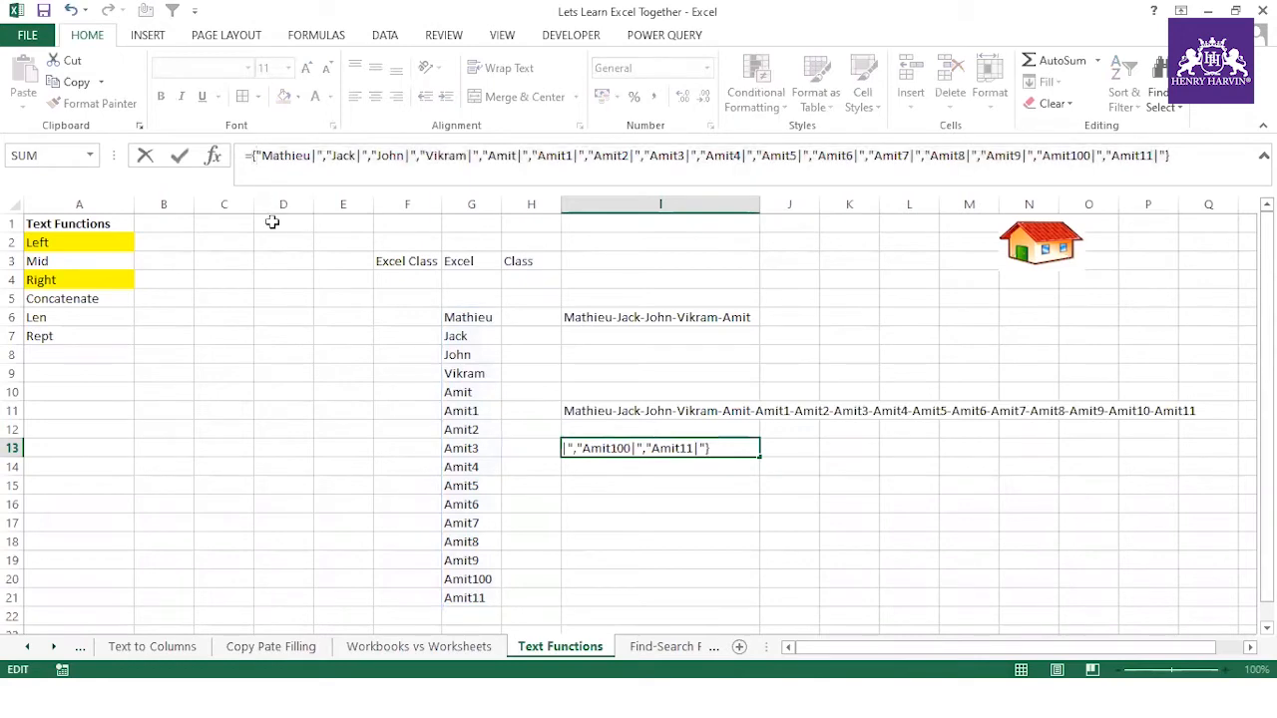
key("BackSpace")
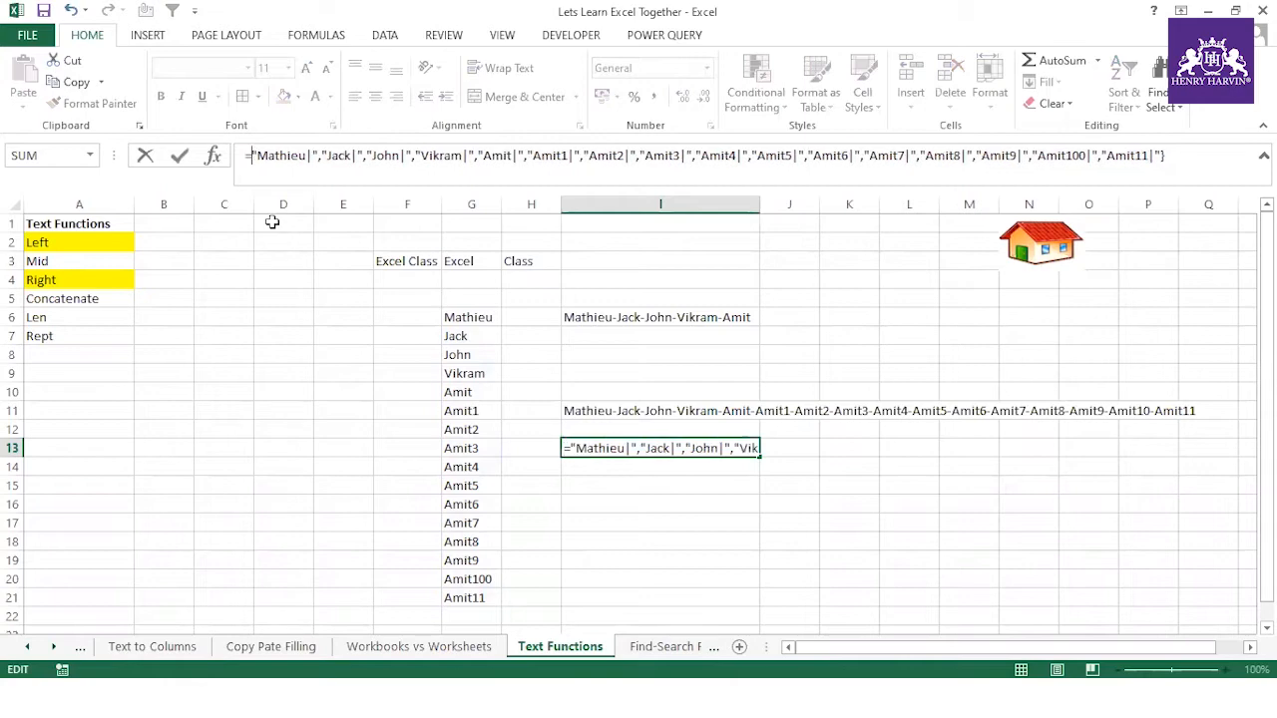
left_click(1183, 160)
key("BackSpace")
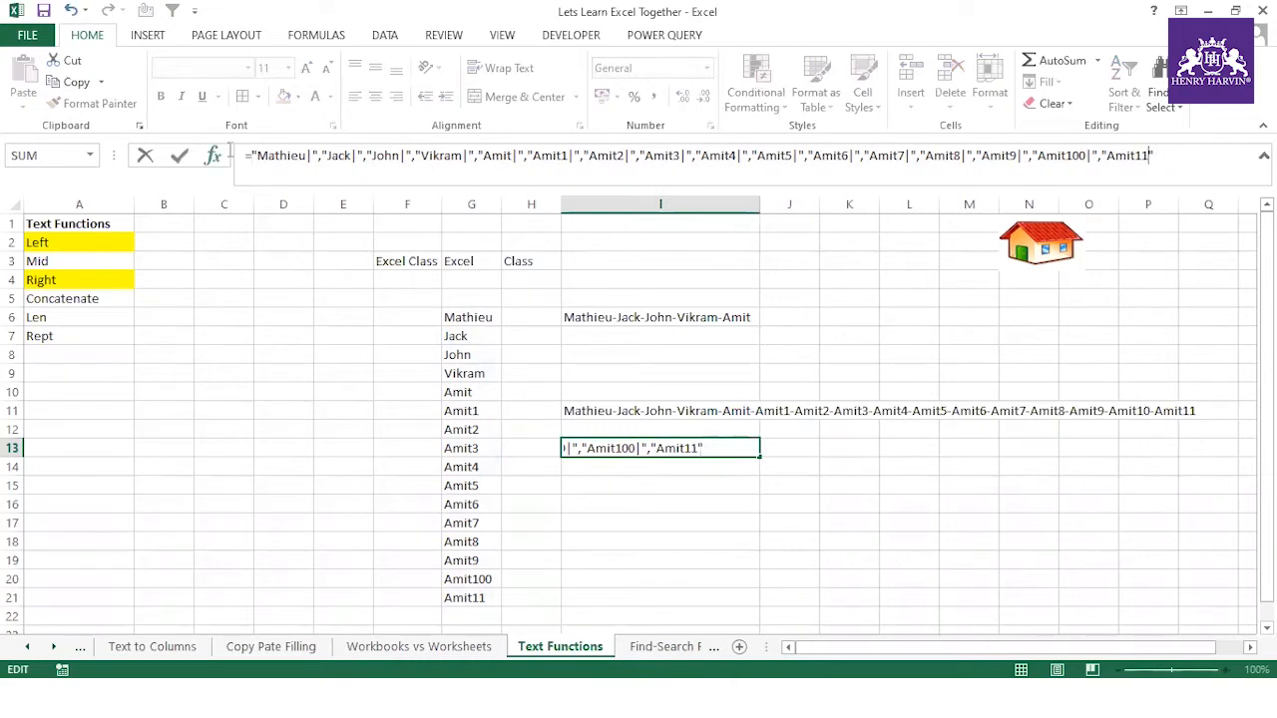
type("concat")
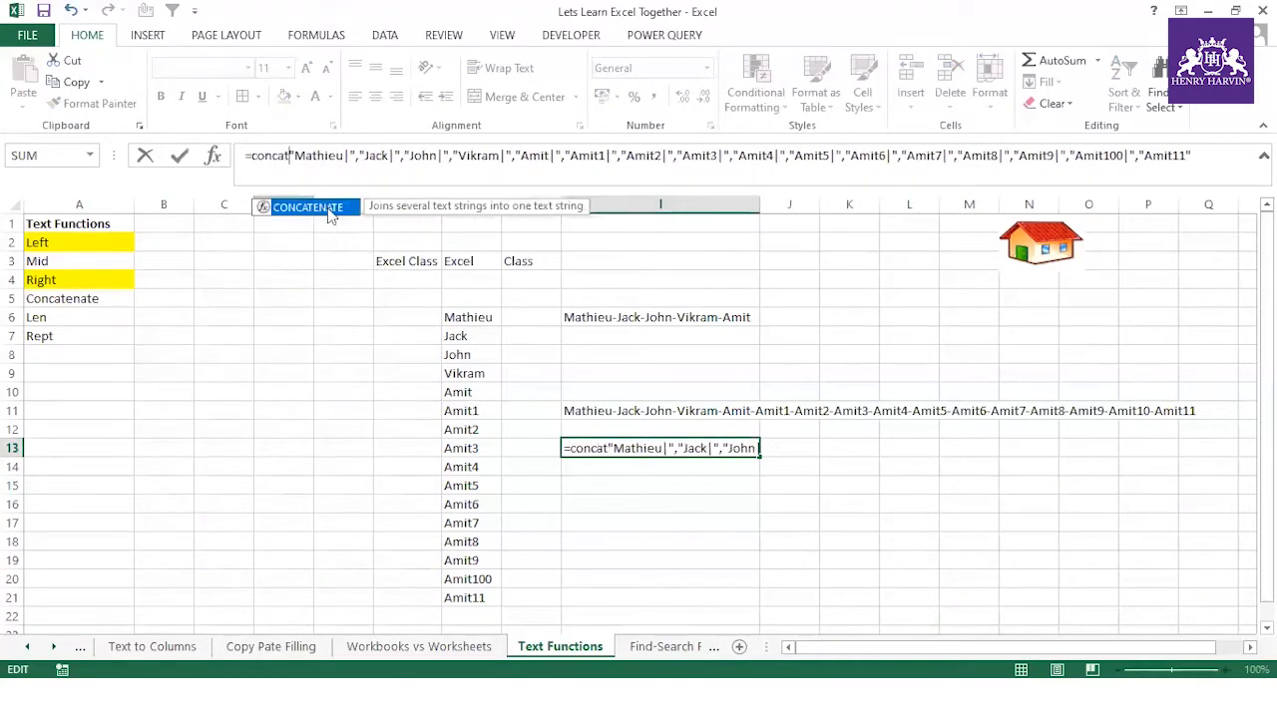
key("Tab")
key("End")
type(")")
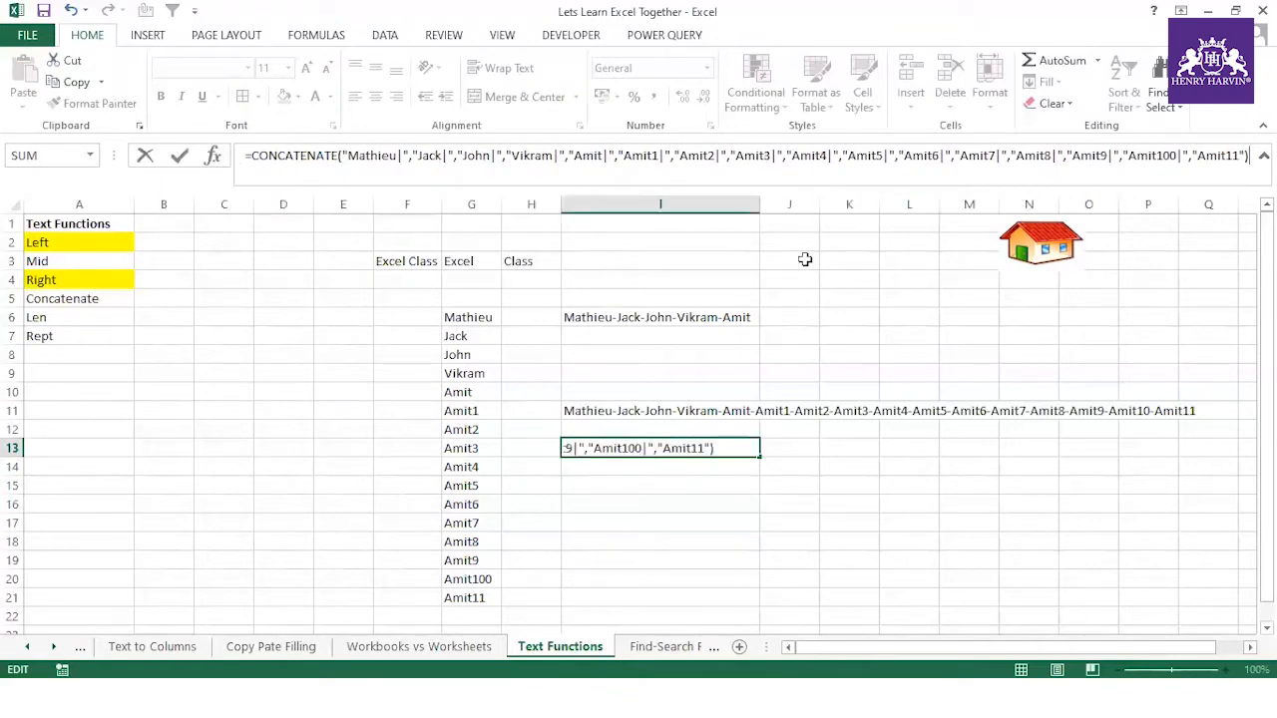
left_click(1246, 159)
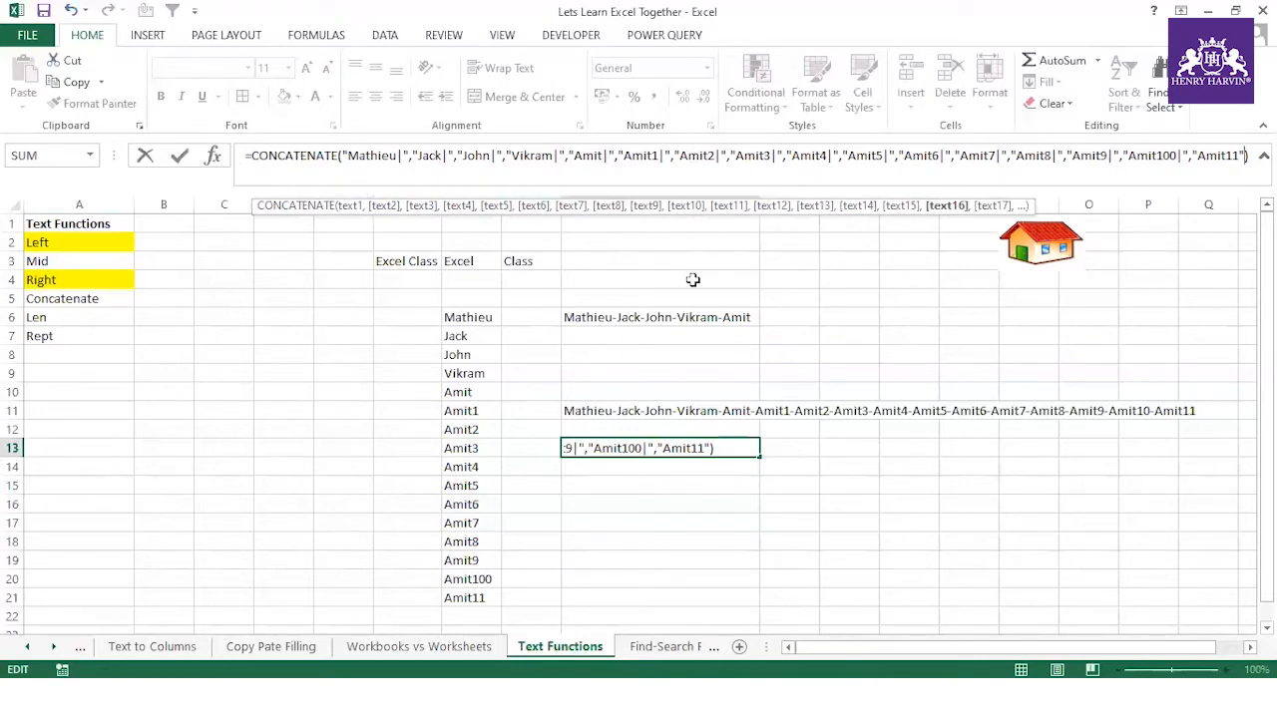
key("Escape")
key("Return")
- Evaluate TRANSPOSE(G6:G21)&"|" in the I13 formula and strip the curly braces and the last vertical bar from its literal values
left_click(615, 444)
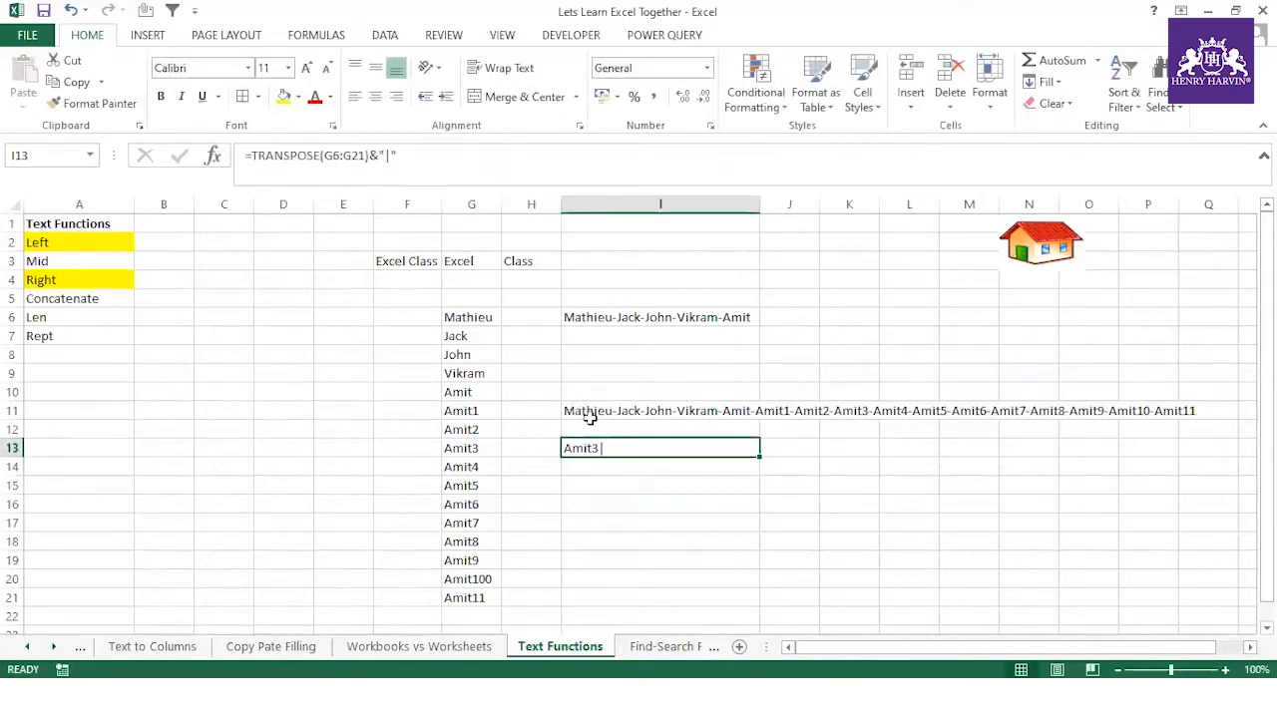
left_click_drag(251, 155, 432, 163)
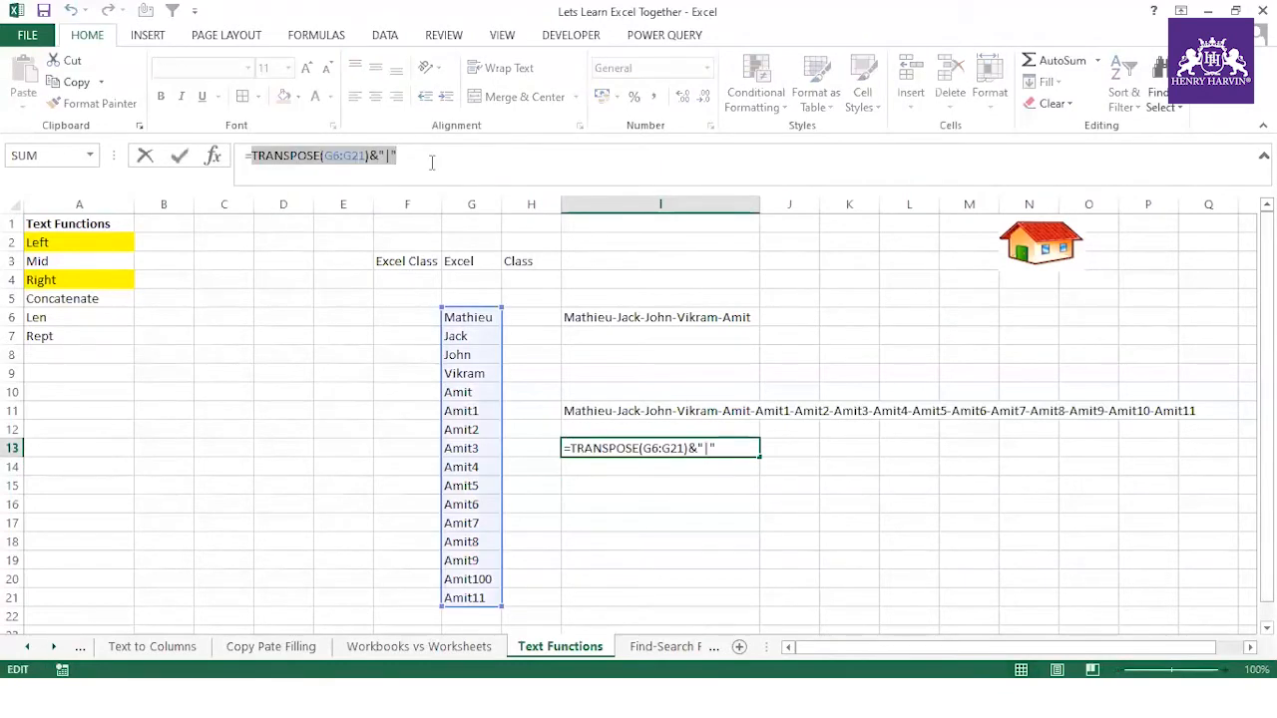
key("F9")
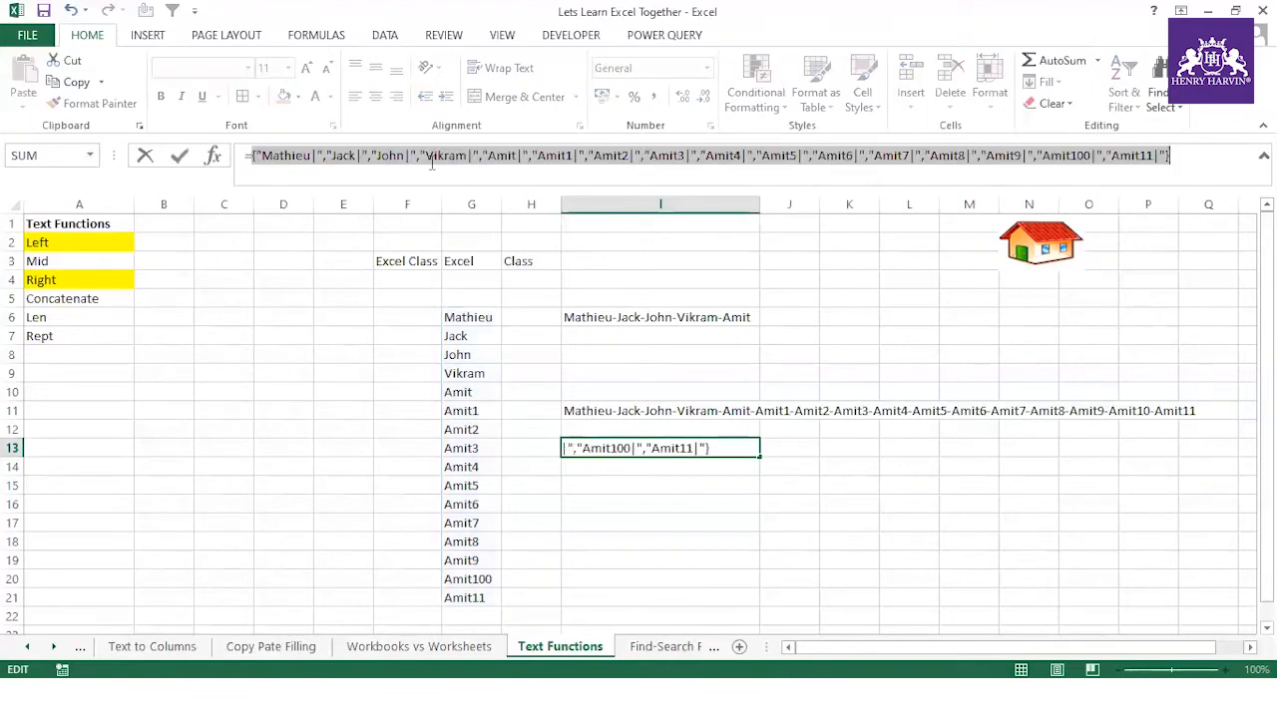
left_click(257, 157)
key("BackSpace")
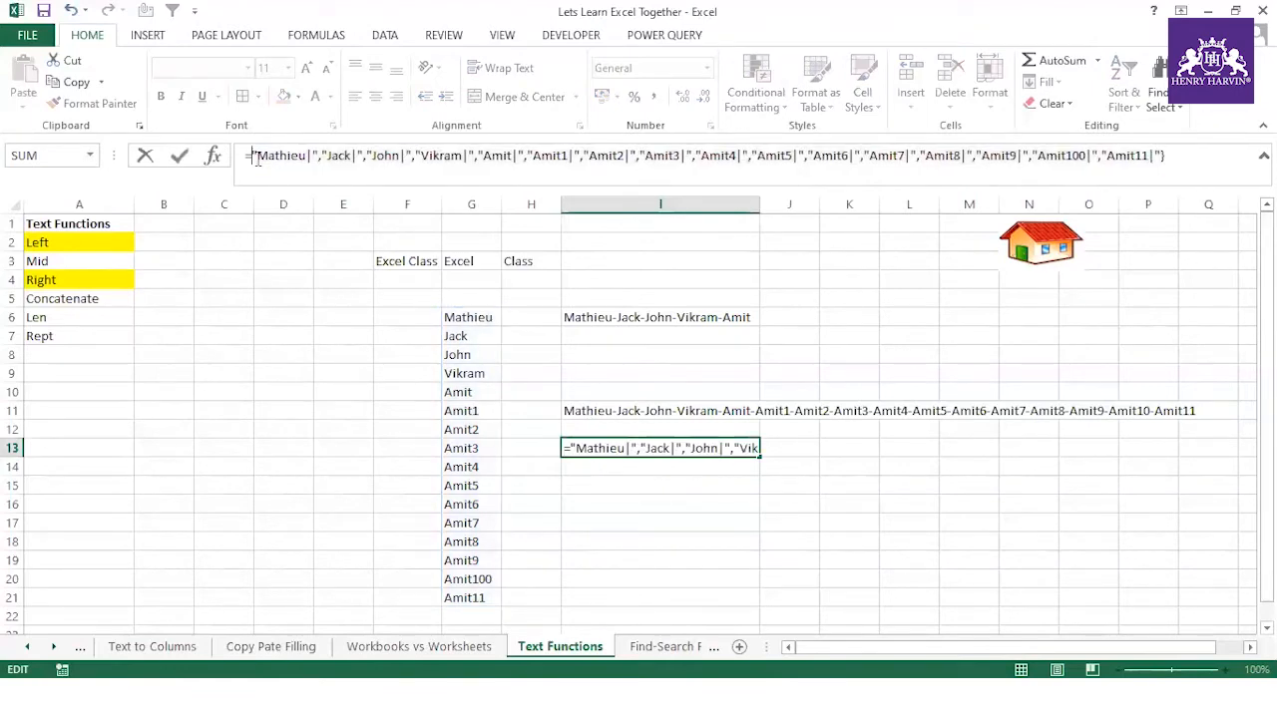
left_click(1183, 167)
key("BackSpace")
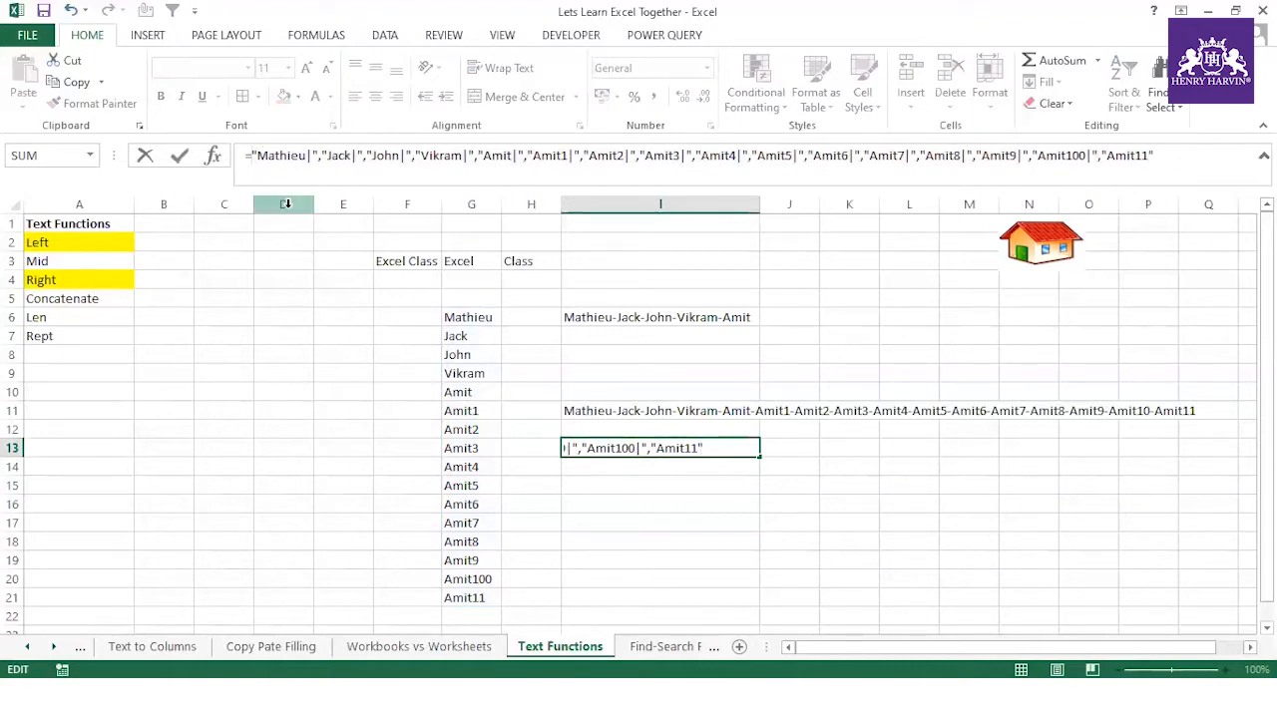
- Wrap the bar-separated quoted names in I13 in a CONCATENATE function and enter the formula
type("concat")
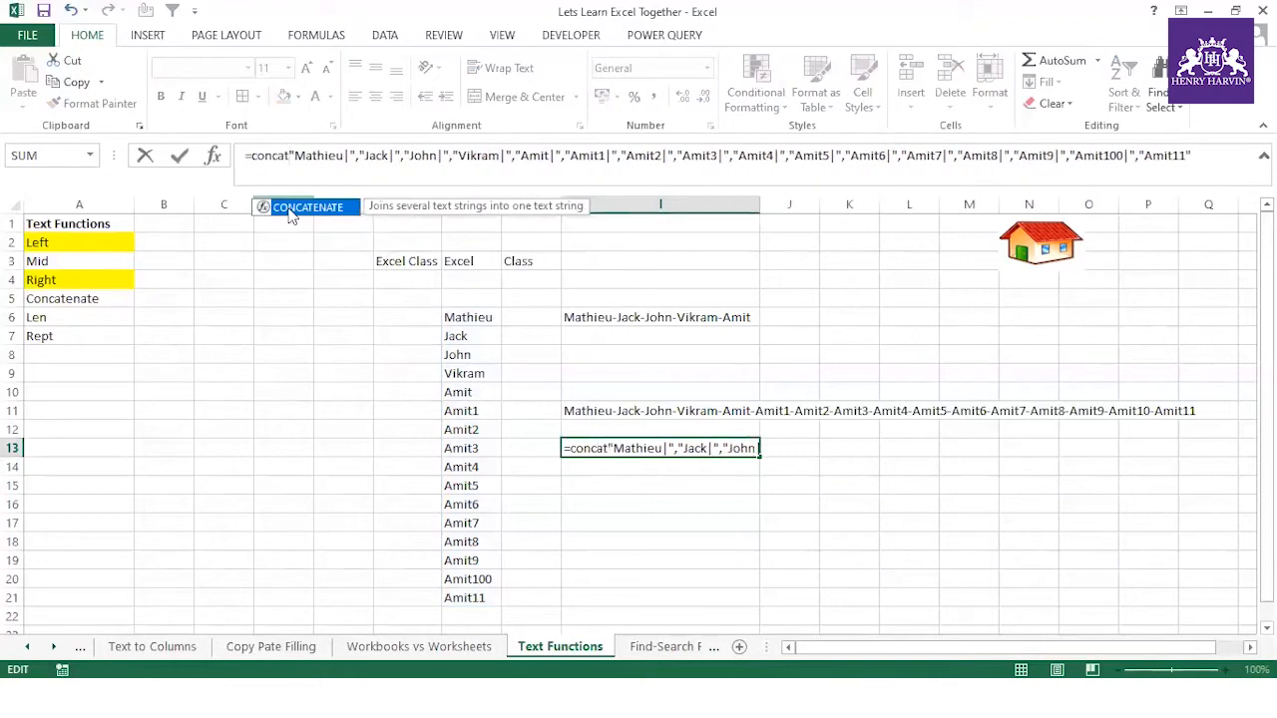
double_click(290, 210)
left_click(1246, 154)
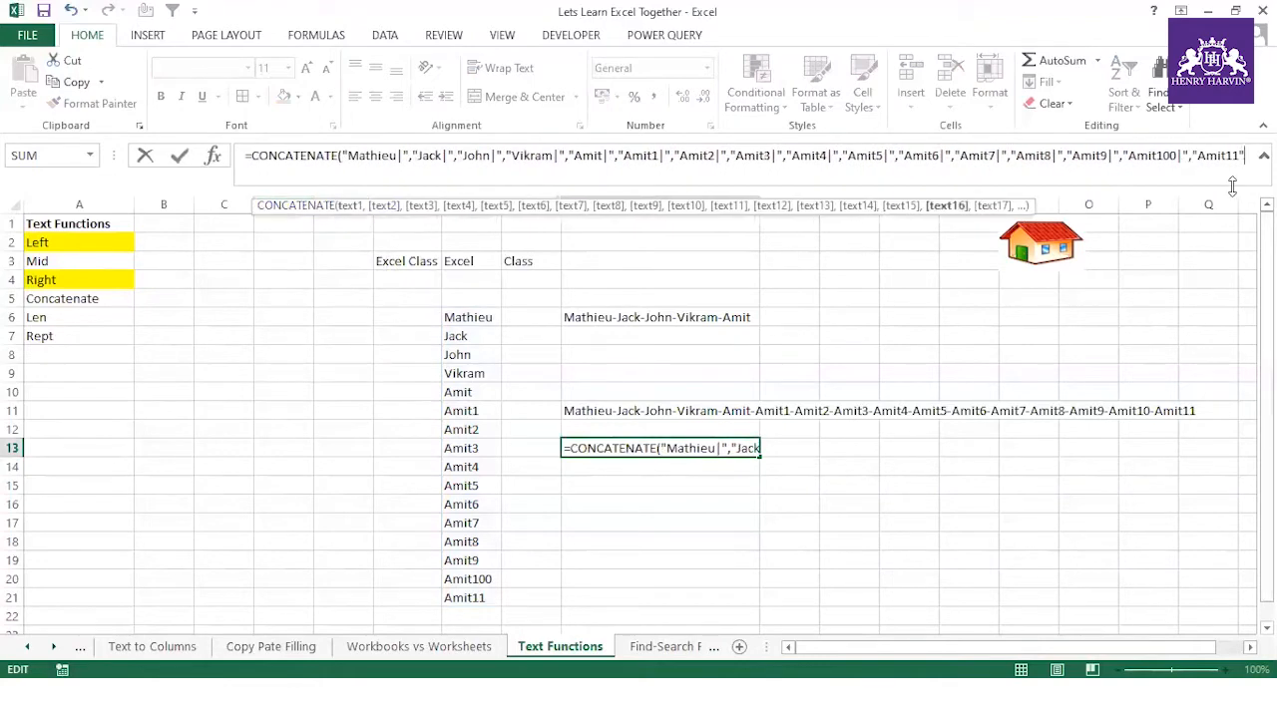
left_click_drag(1229, 197, 1212, 304)
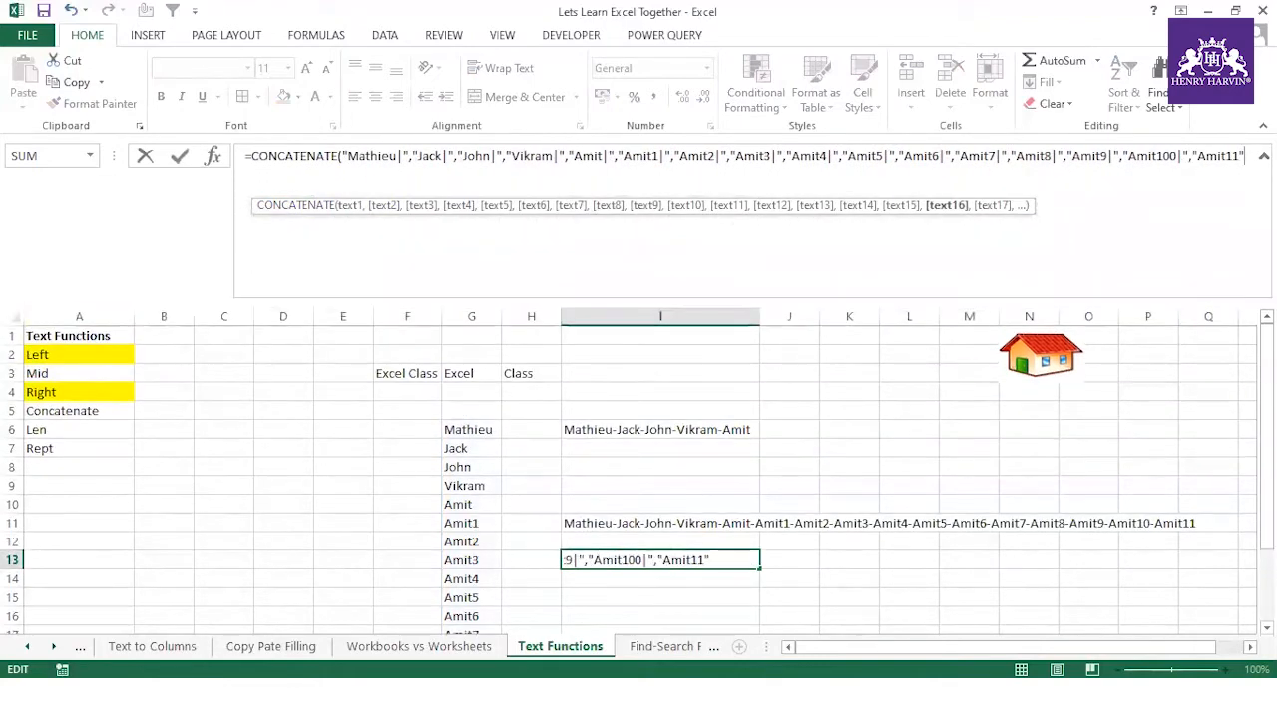
key("ctrl+shift+u")
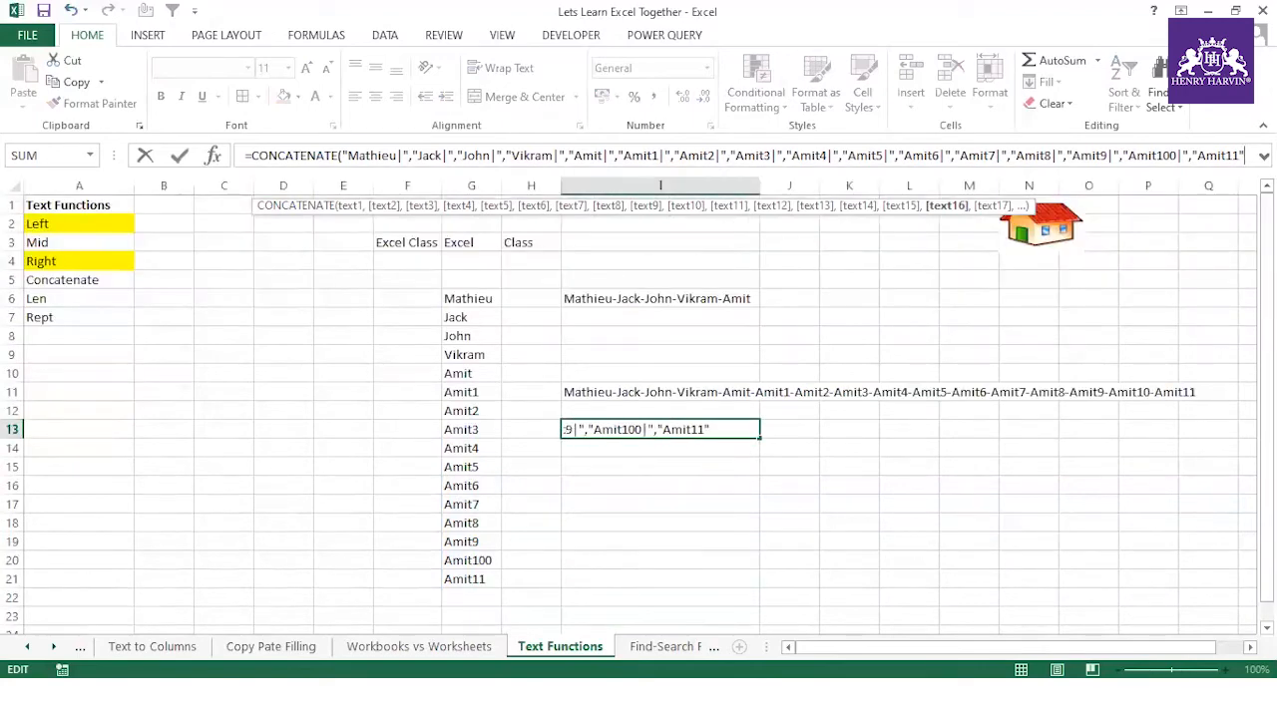
key("ctrl+shift+u")
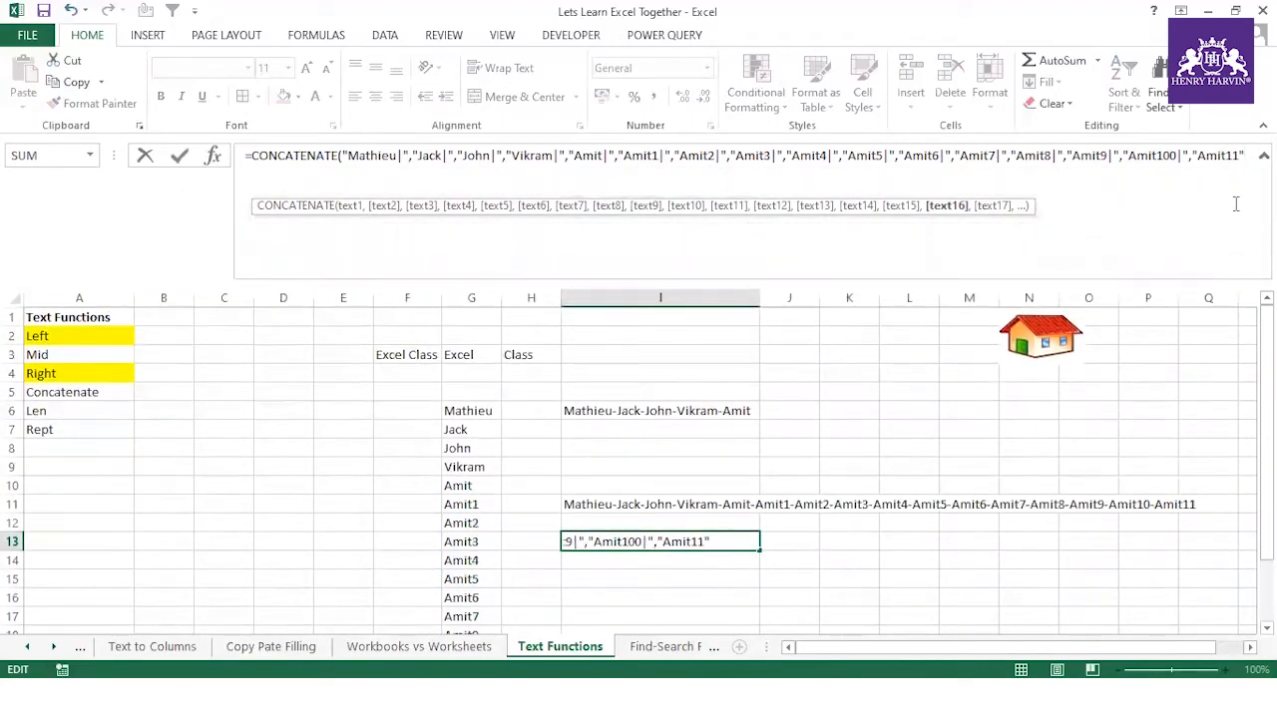
key("Return")
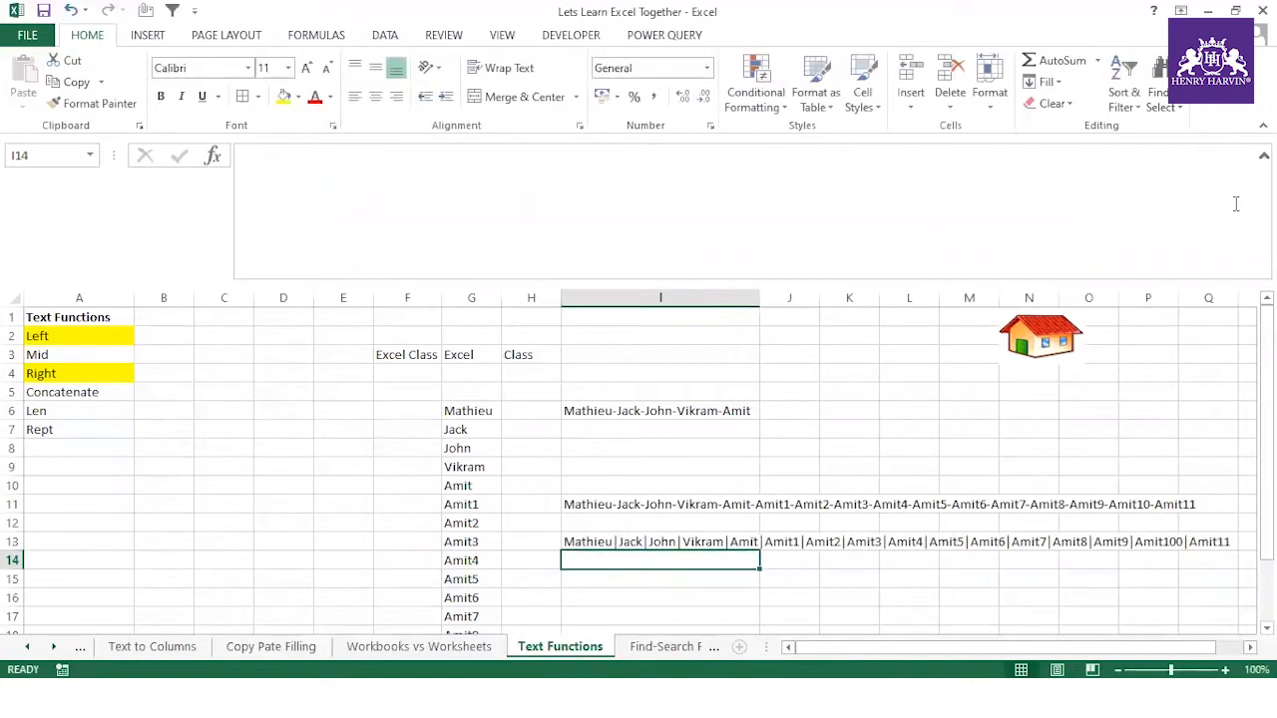
left_click(679, 539)
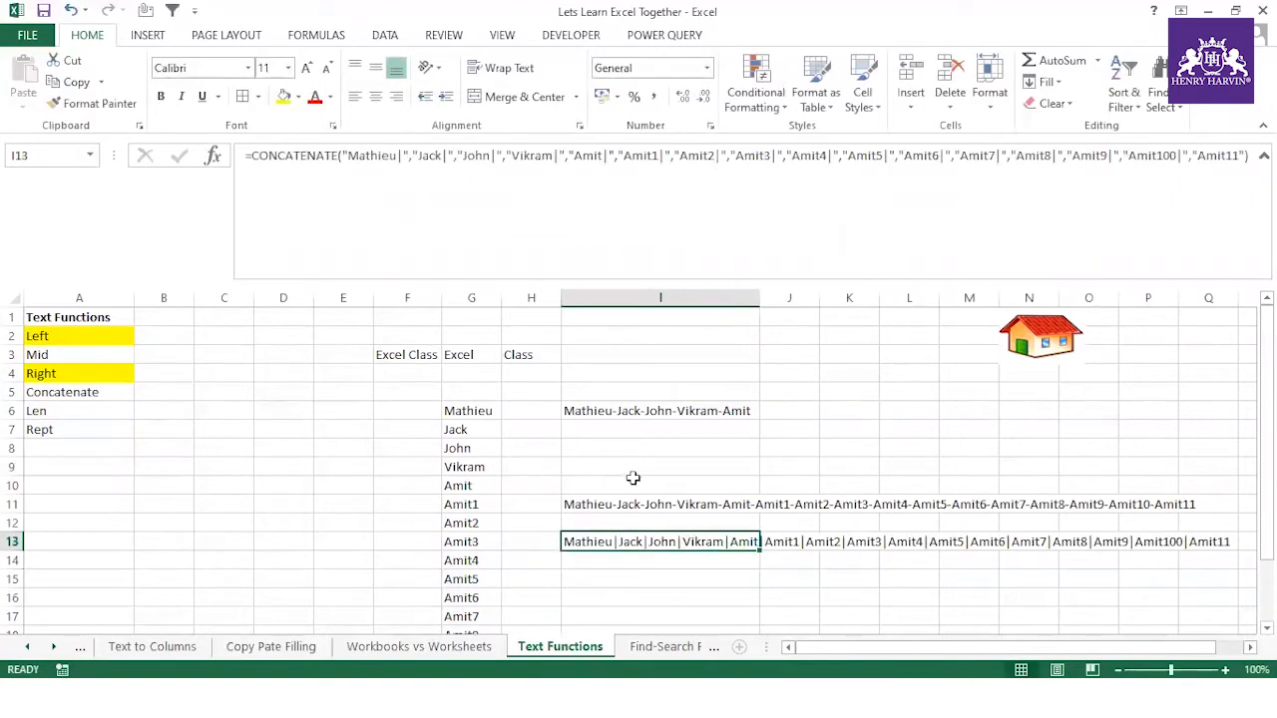
key("ctrl+shift+u")
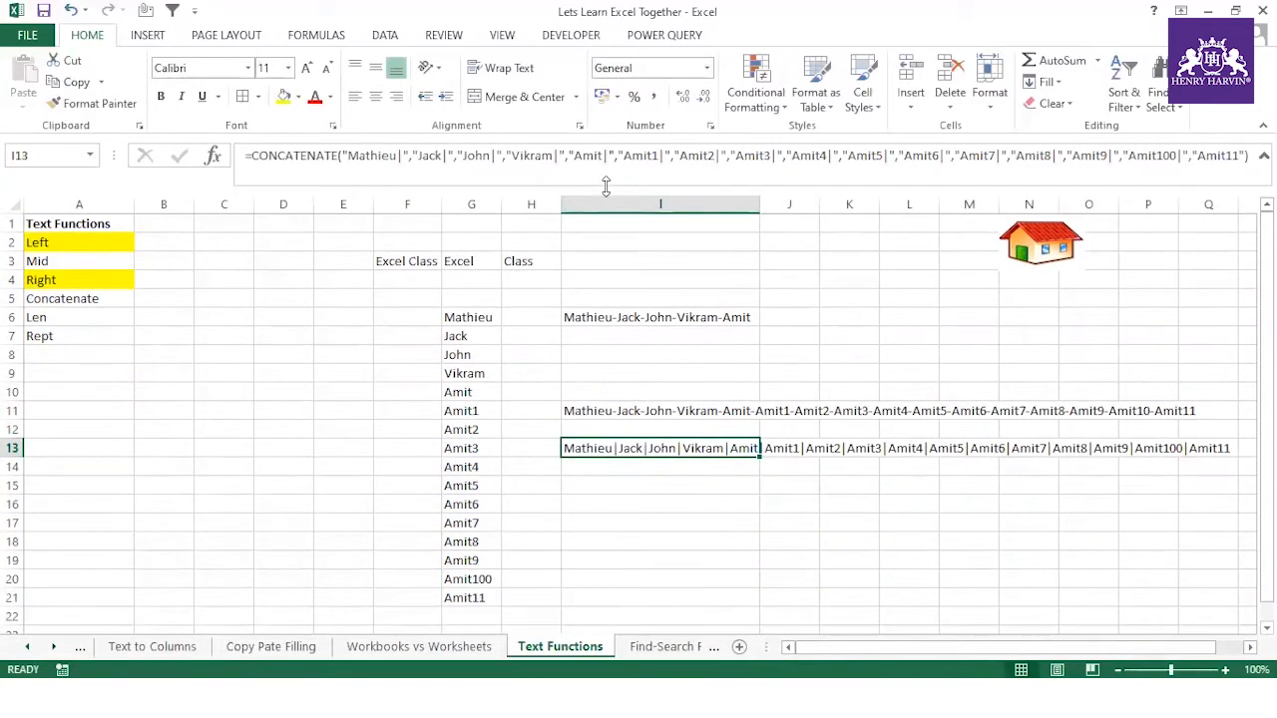
- Highlight the Concatenate entry in A5 with a yellow fill
left_click(86, 279)
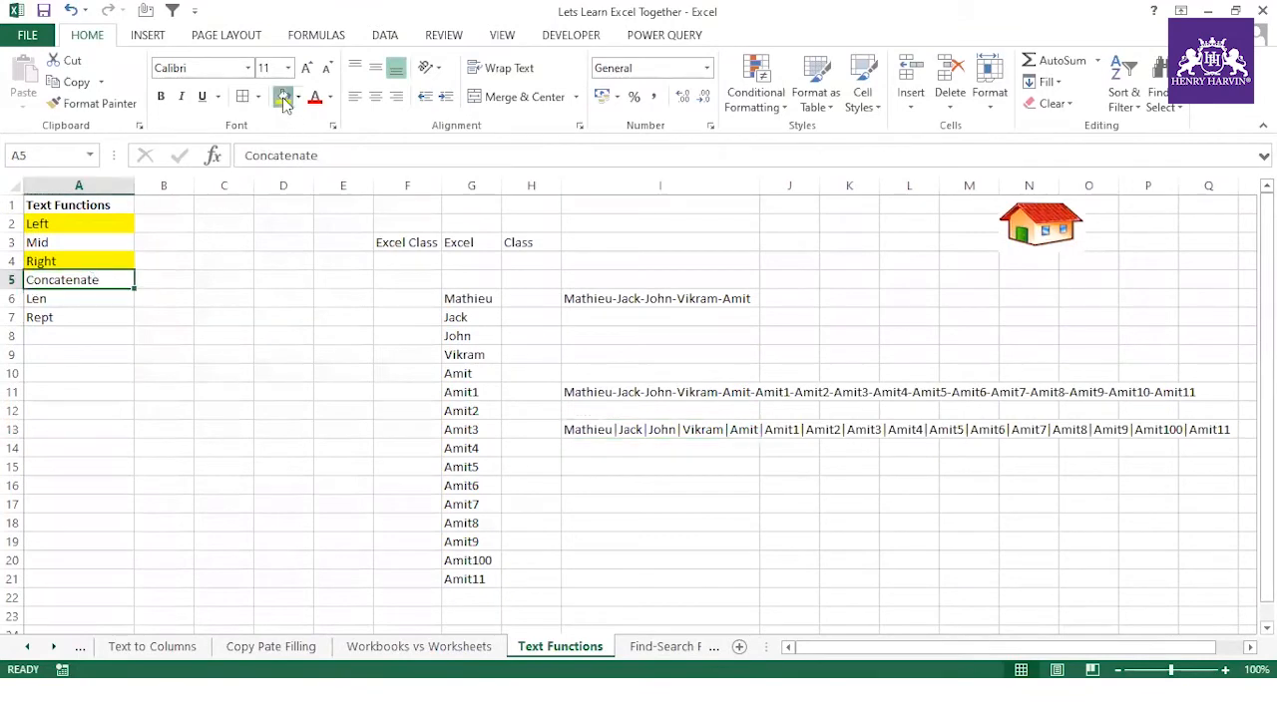
left_click(283, 95)
left_click(85, 384)
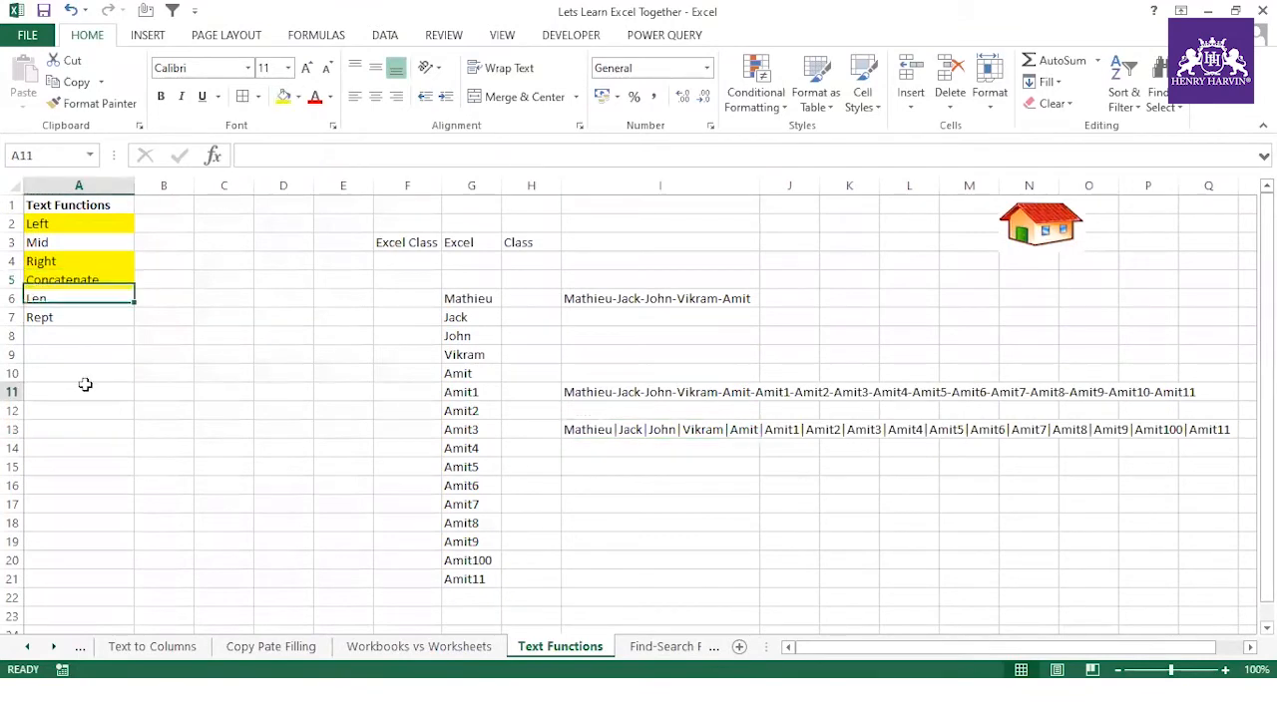
left_click(69, 300)
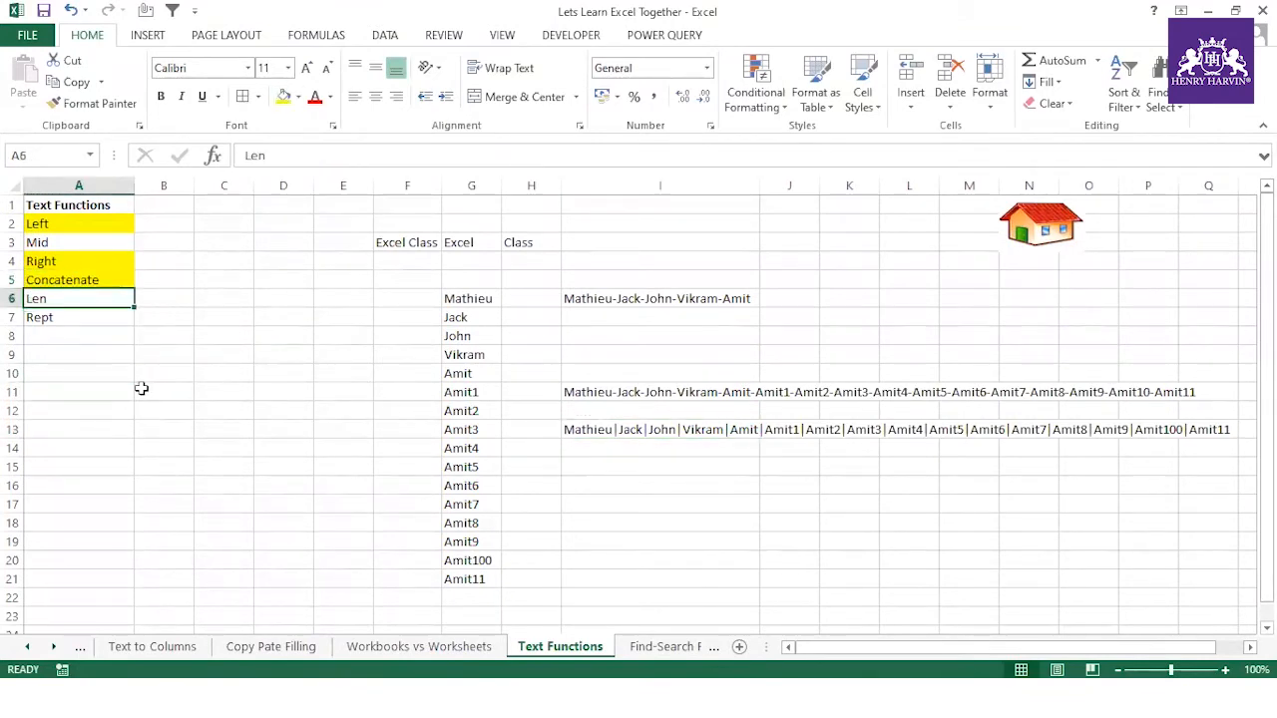
- Enter "I am your Excel Trainer" in A11 and autofit column A to the text
left_click(111, 391)
type("I am your")
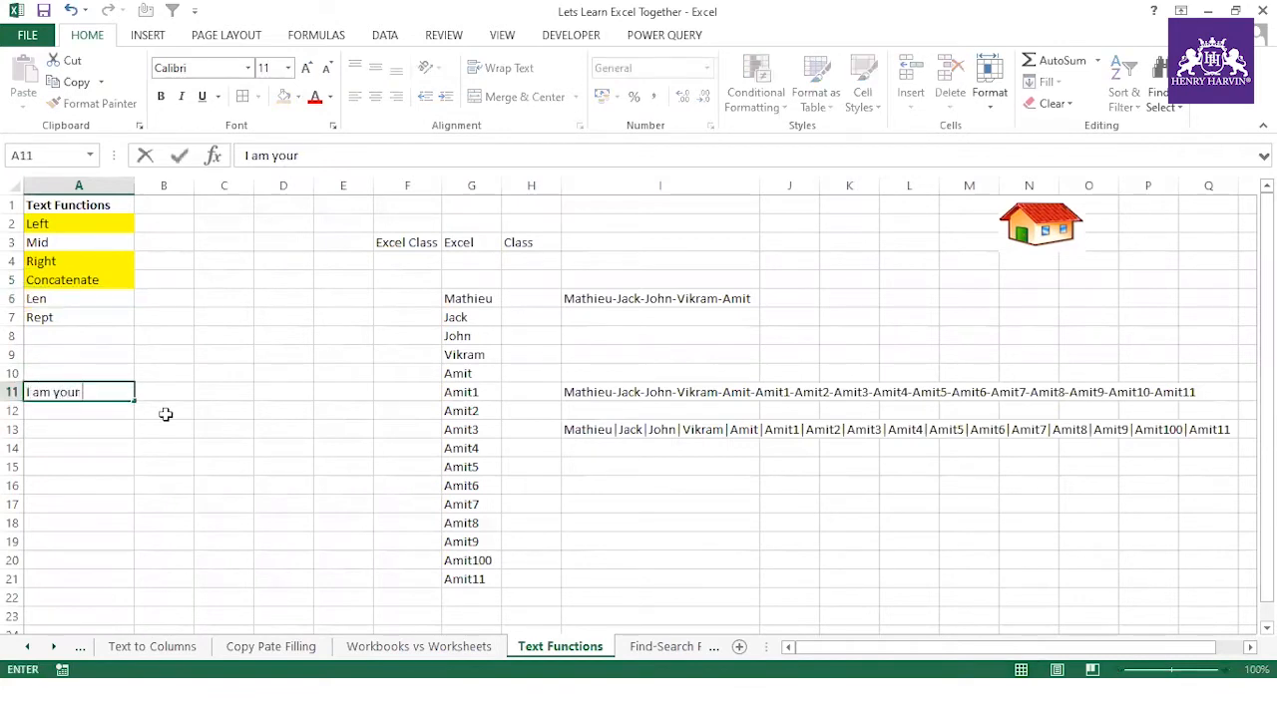
type(" Excel Trainer")
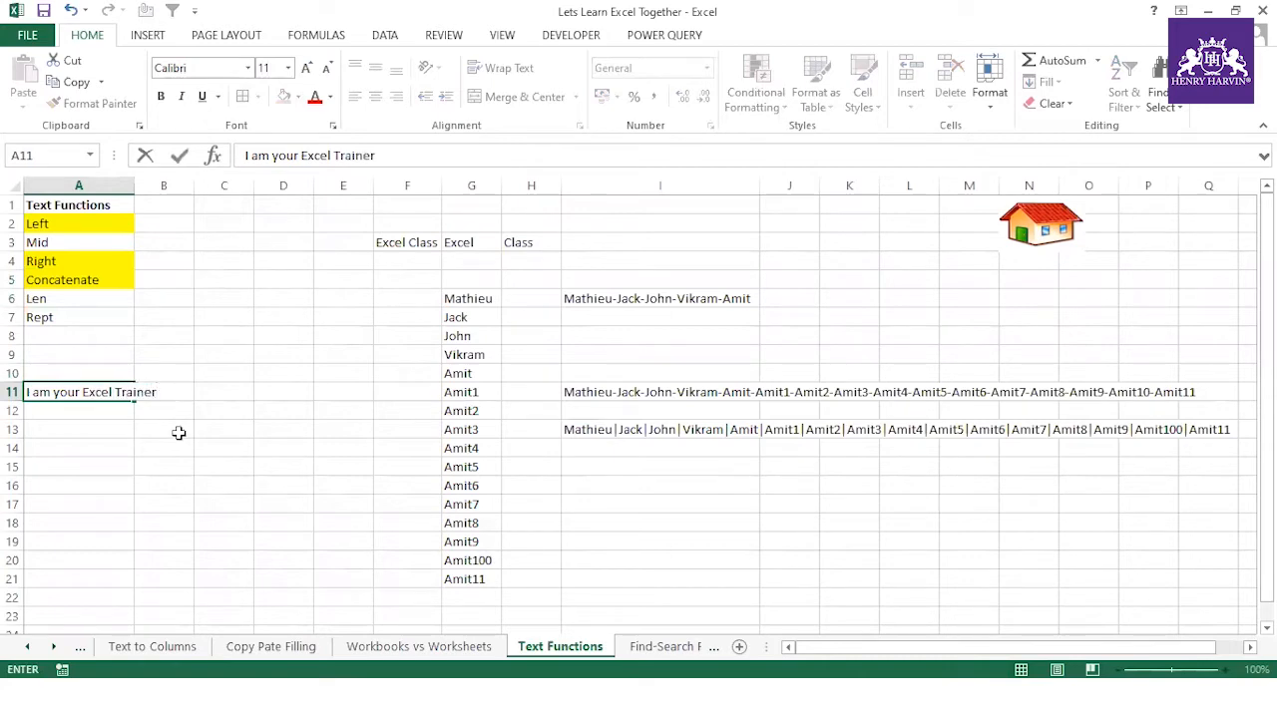
left_click(174, 431)
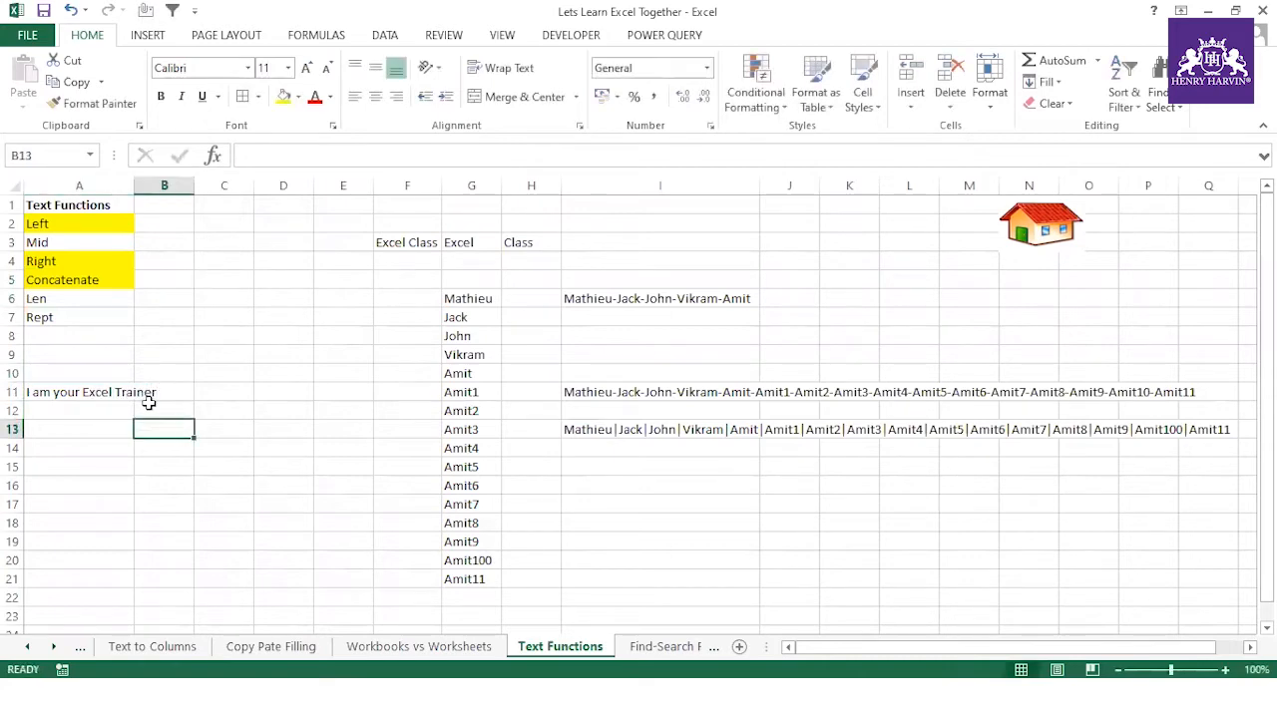
double_click(132, 186)
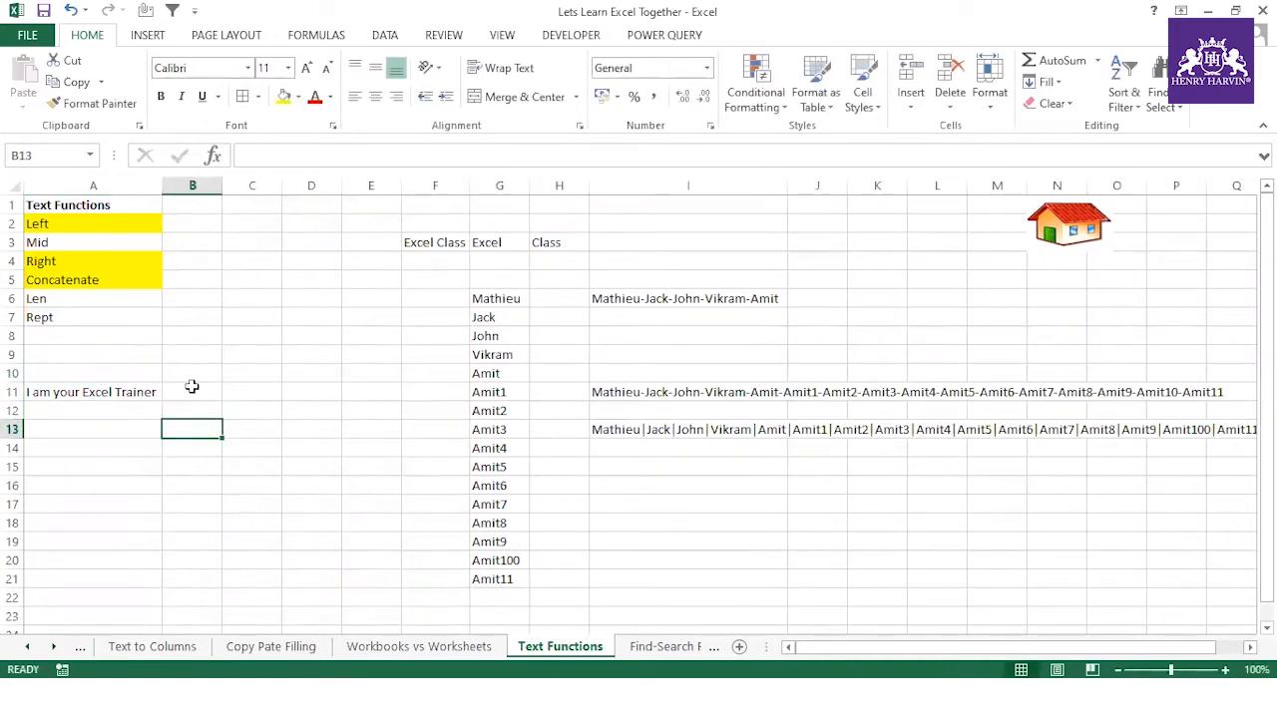
- Enter "I am in Delhi" in A12 as a second sample sentence
left_click(88, 389)
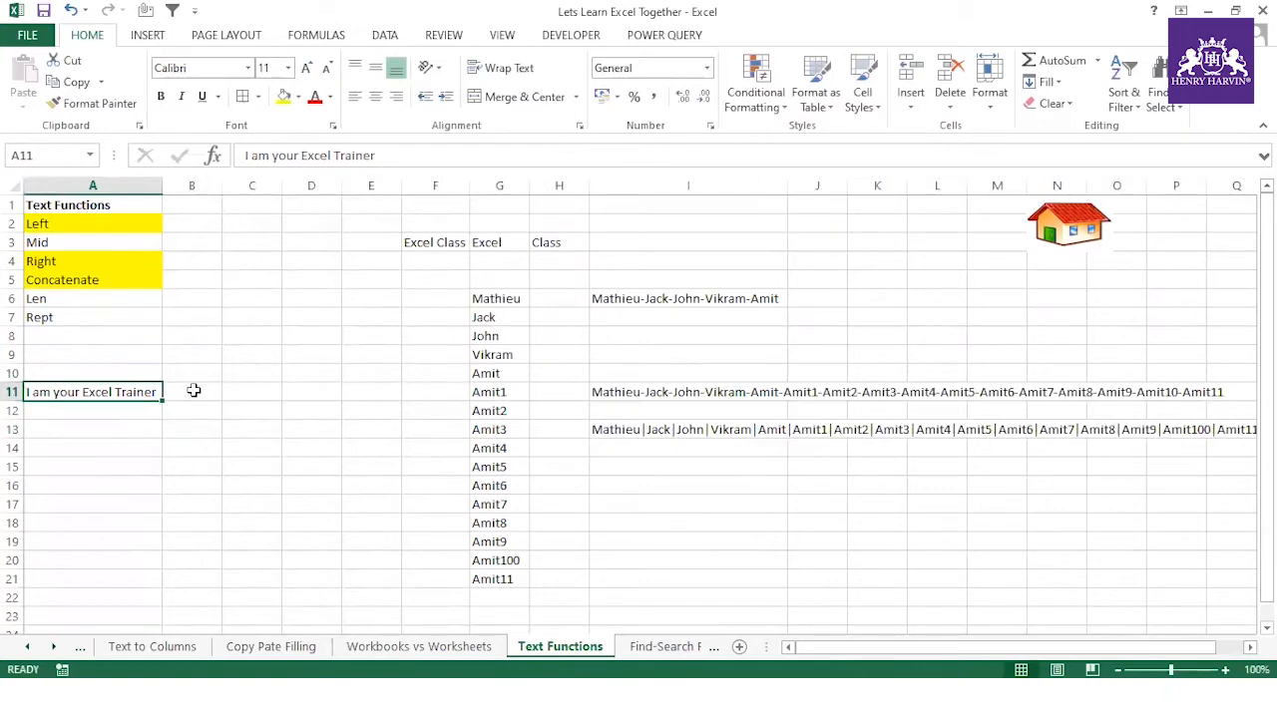
left_click(194, 390)
left_click(102, 397)
left_click(119, 409)
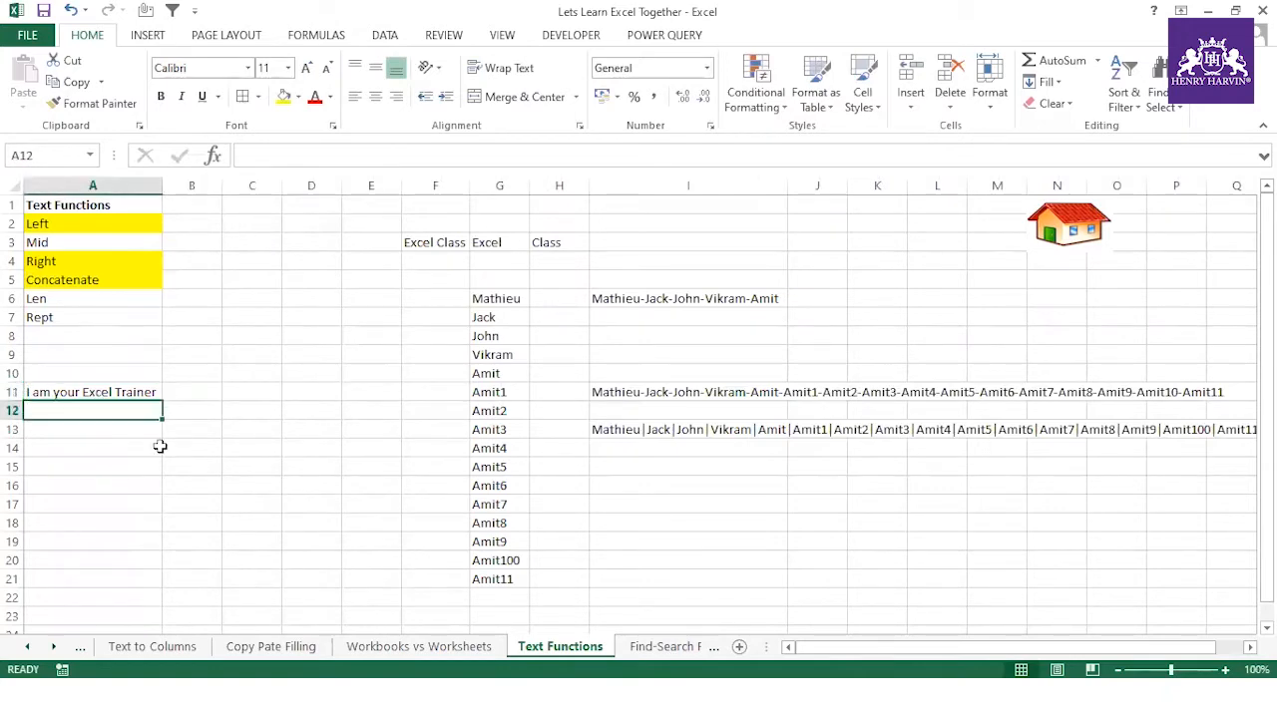
type("I am ")
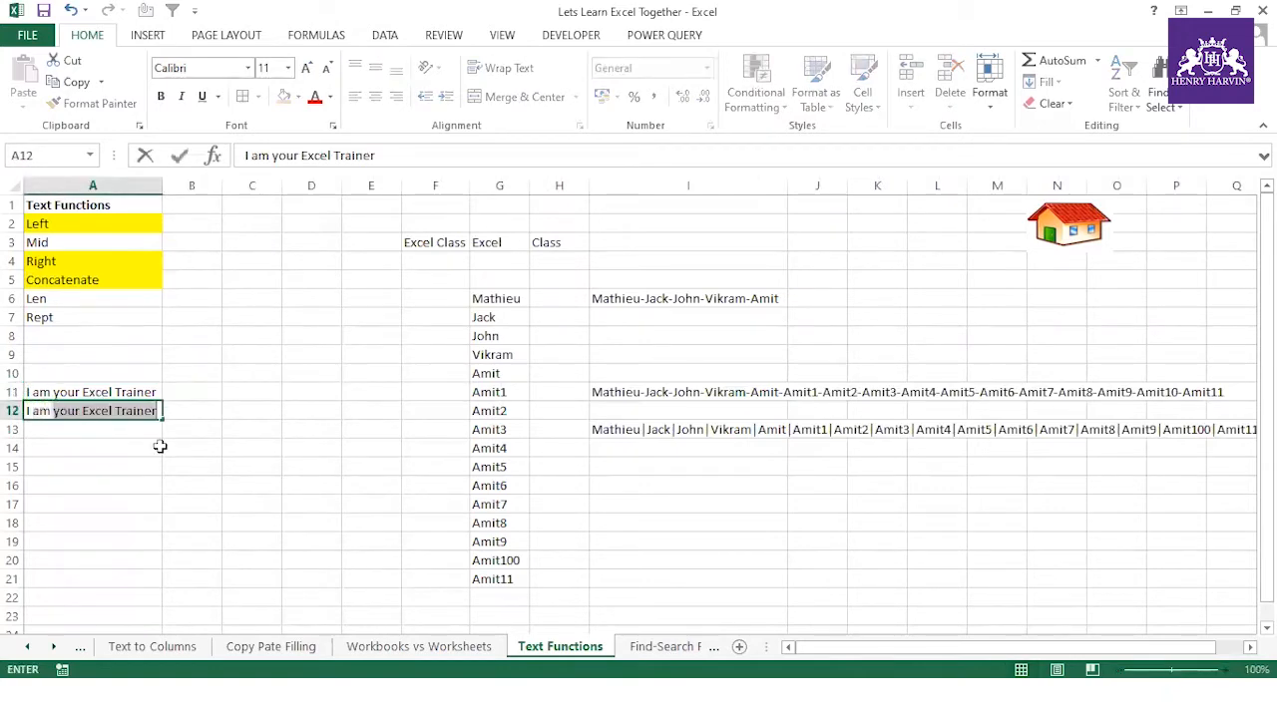
type("in Delhi")
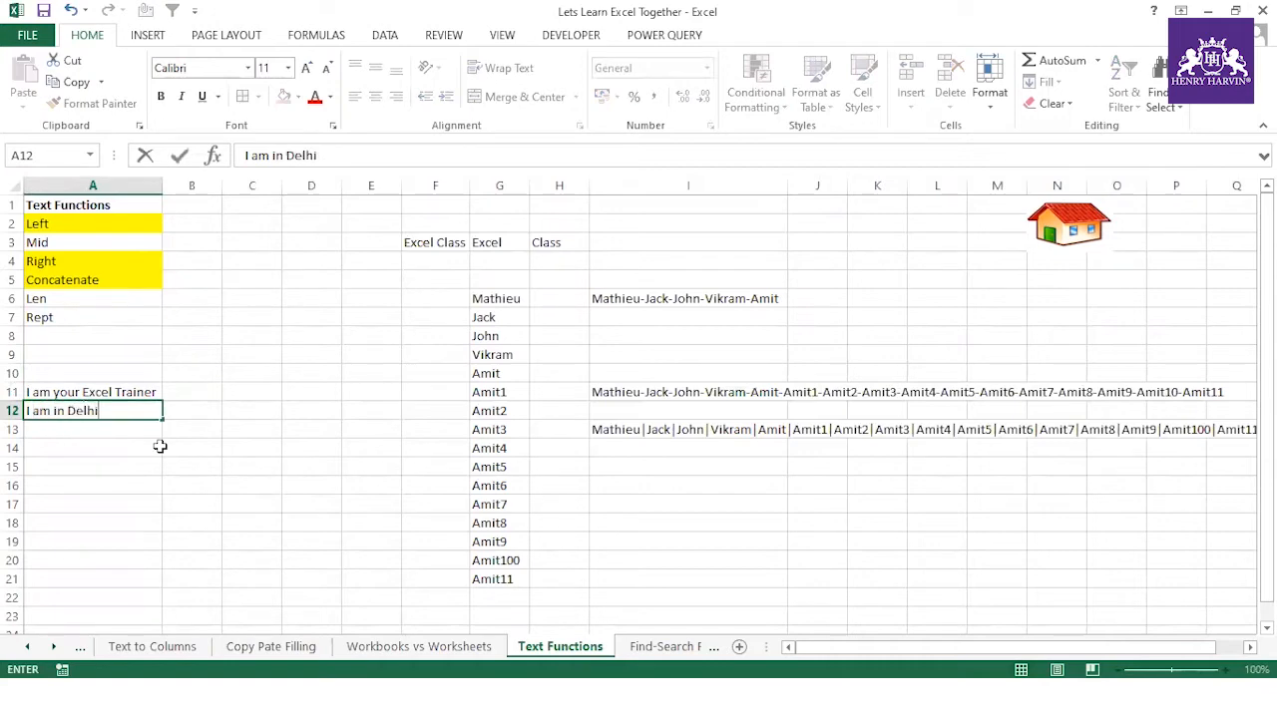
left_click(160, 446)
left_click_drag(148, 390, 129, 469)
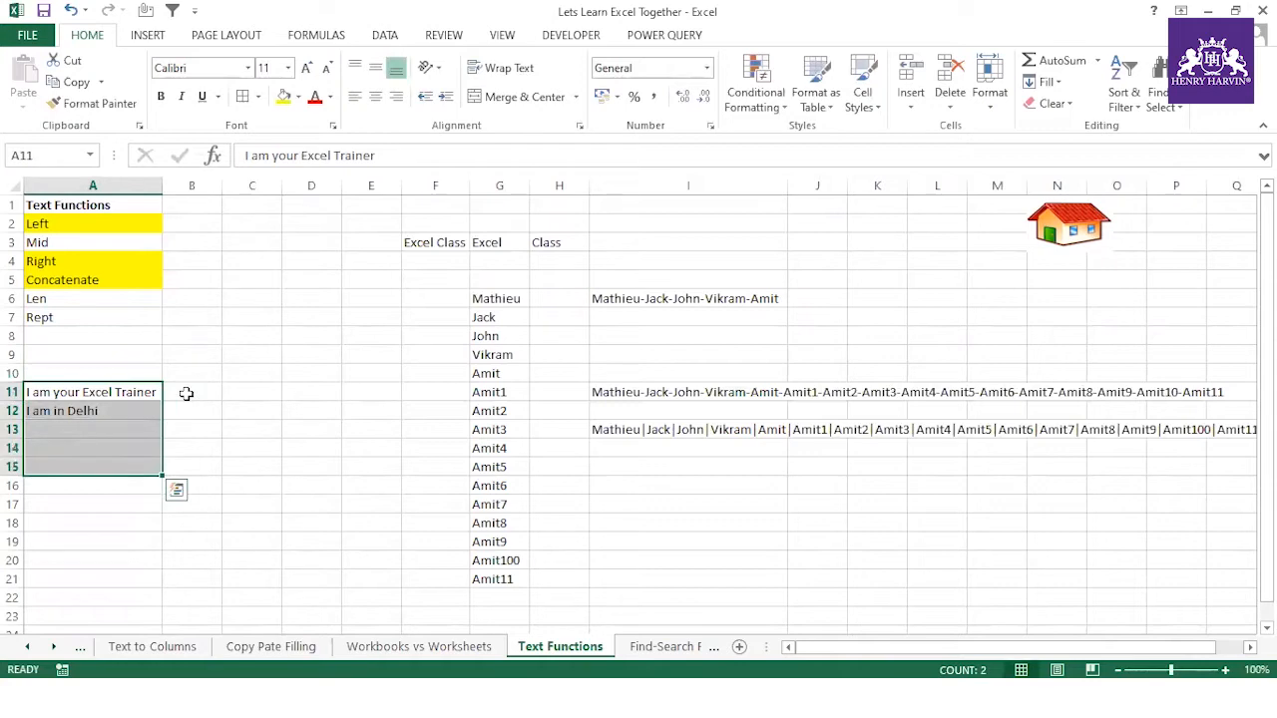
- Enter =LEN(A11) in B11 to count the characters of the sentence in A11
left_click(190, 394)
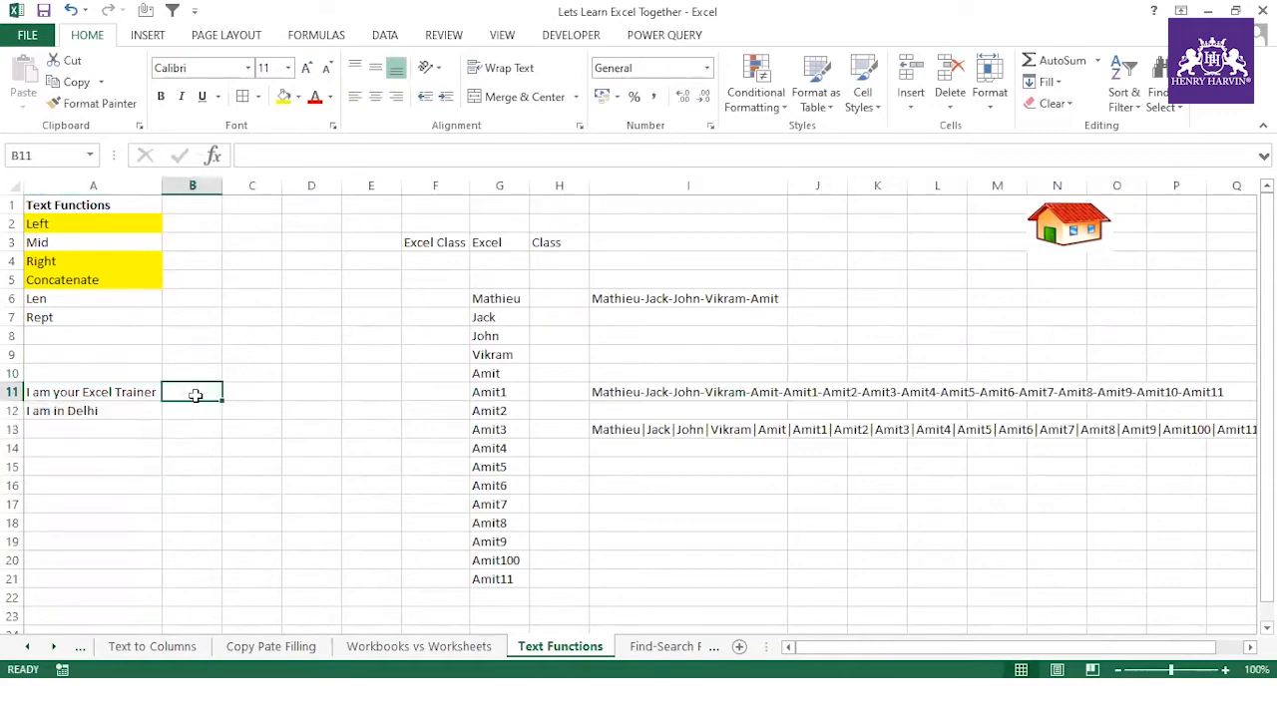
type("=len")
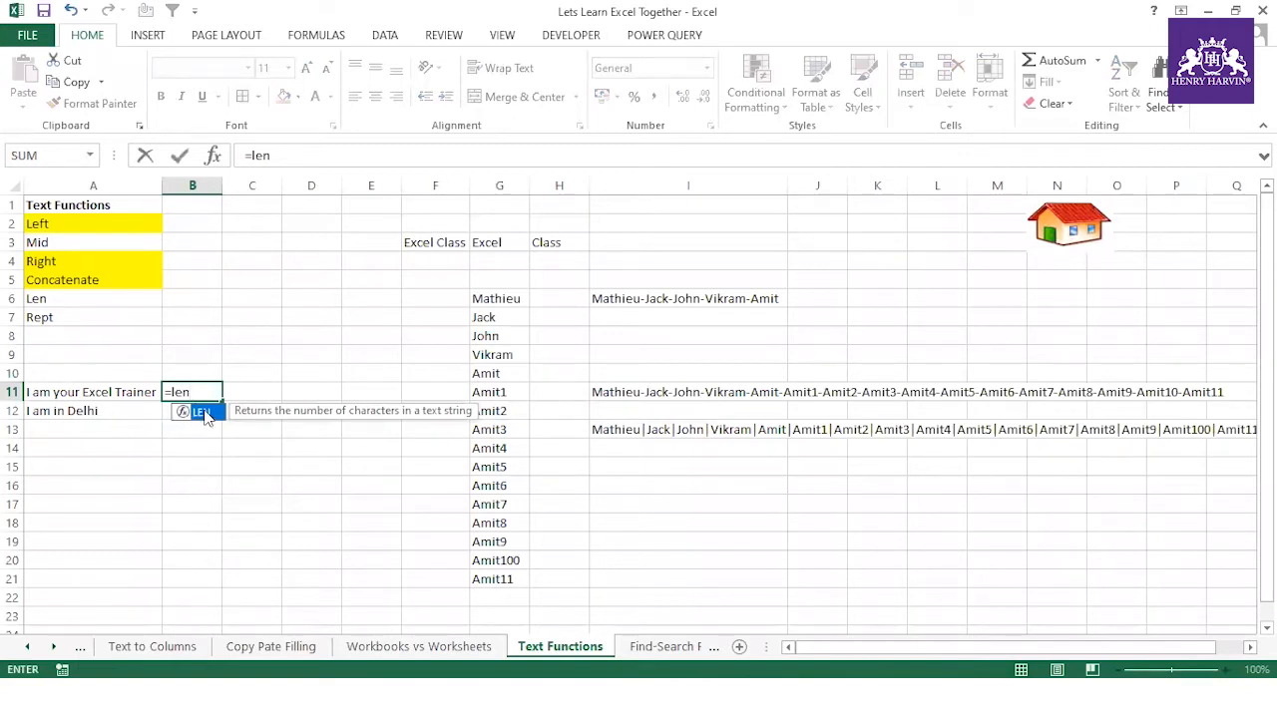
double_click(204, 417)
left_click(140, 392)
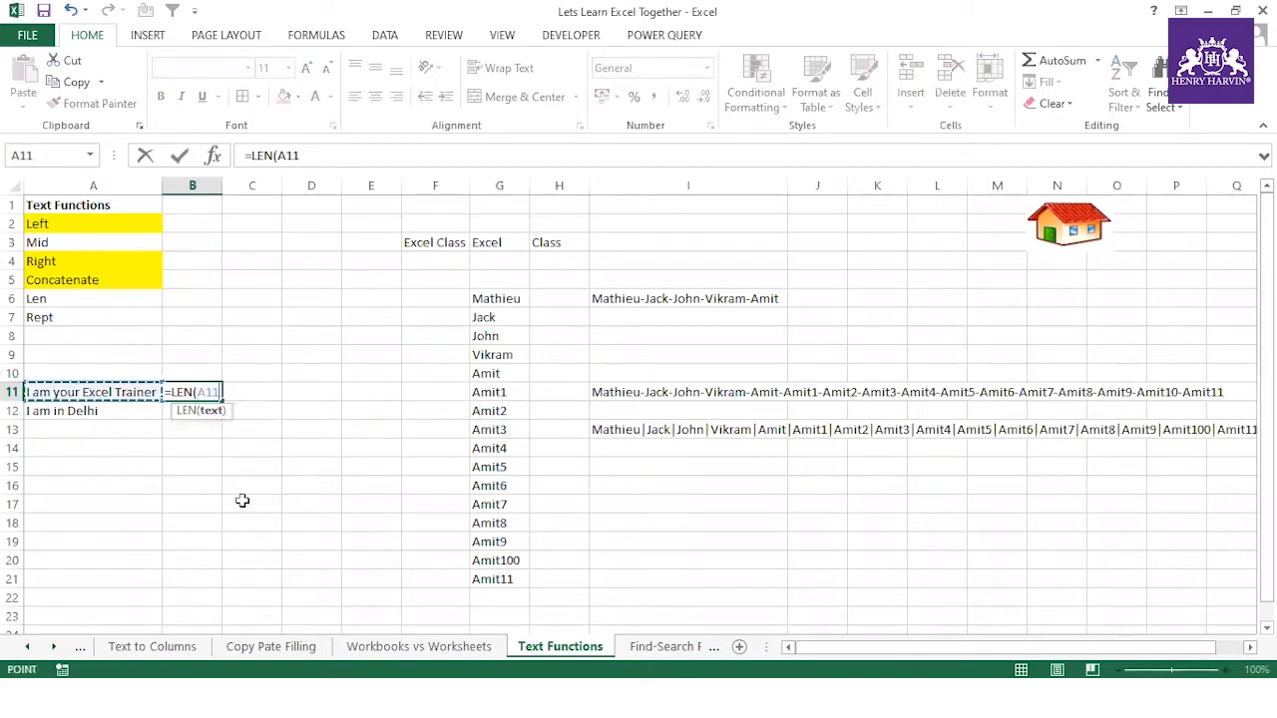
type(")")
key("Return")
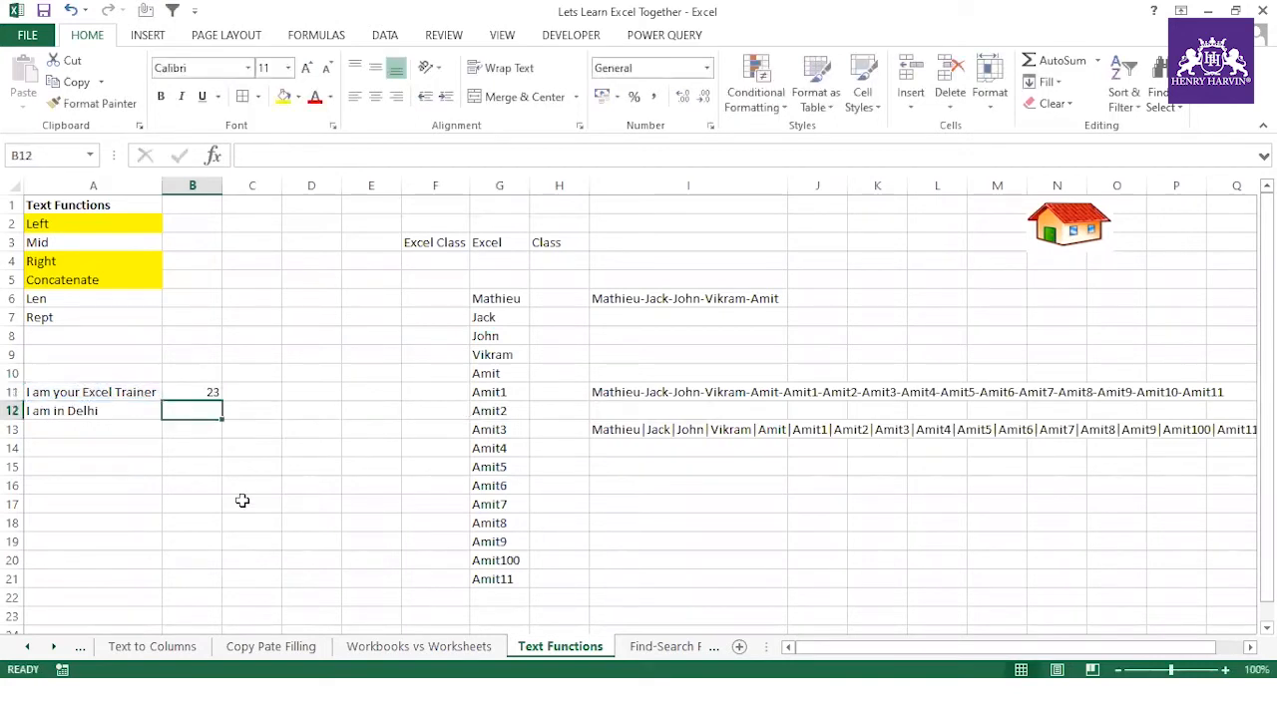
- Copy the LEN formula from B11 down to B12 to count the characters of "I am in Delhi"
left_click(208, 393)
left_click_drag(224, 400, 224, 418)
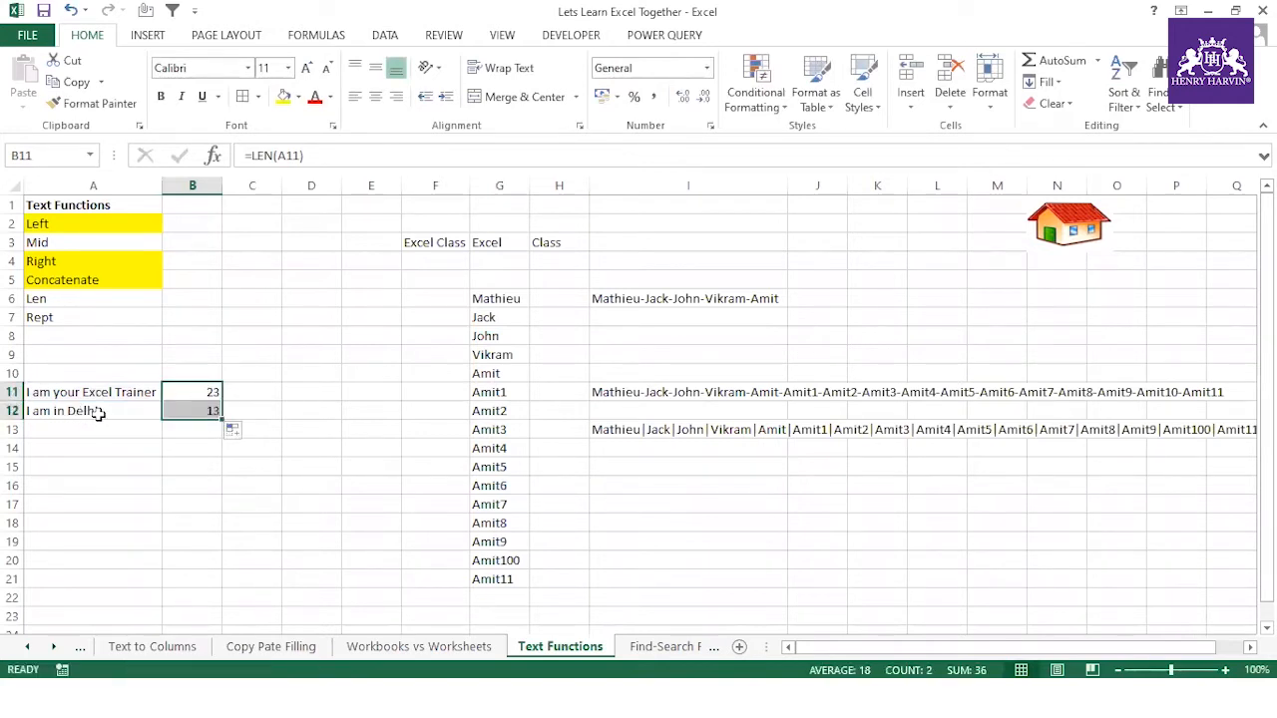
left_click(183, 416)
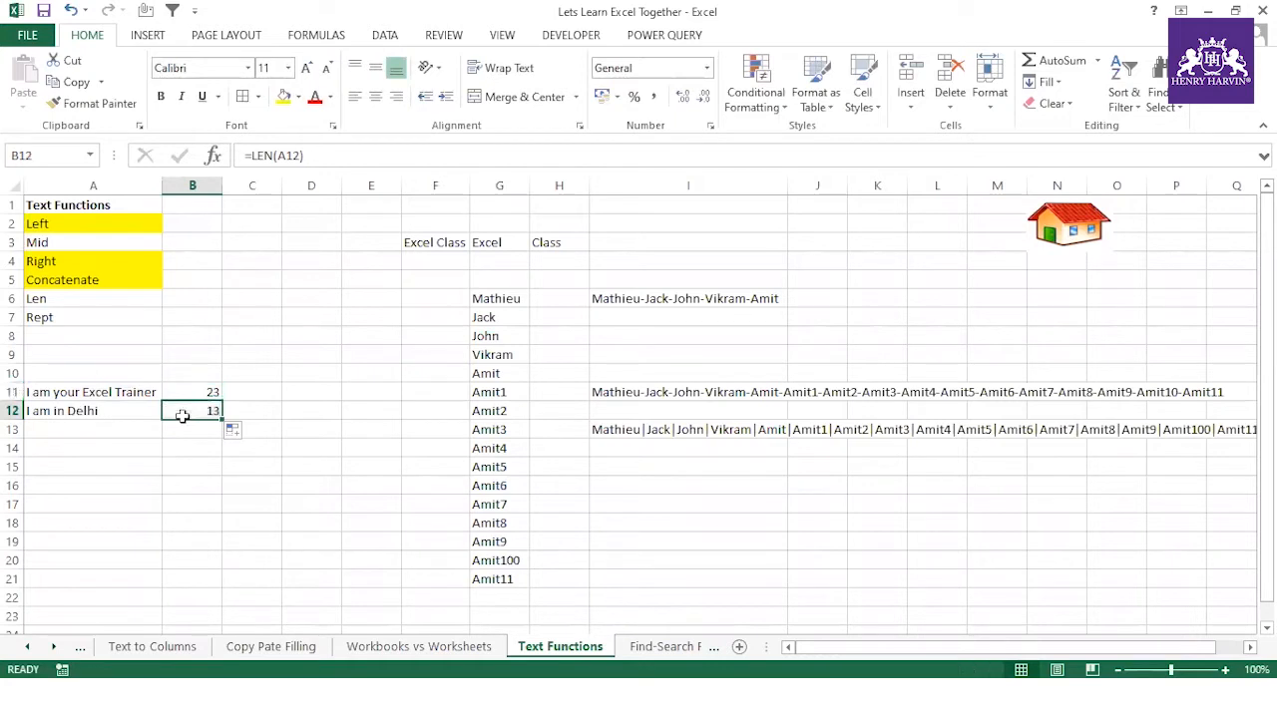
left_click(123, 405)
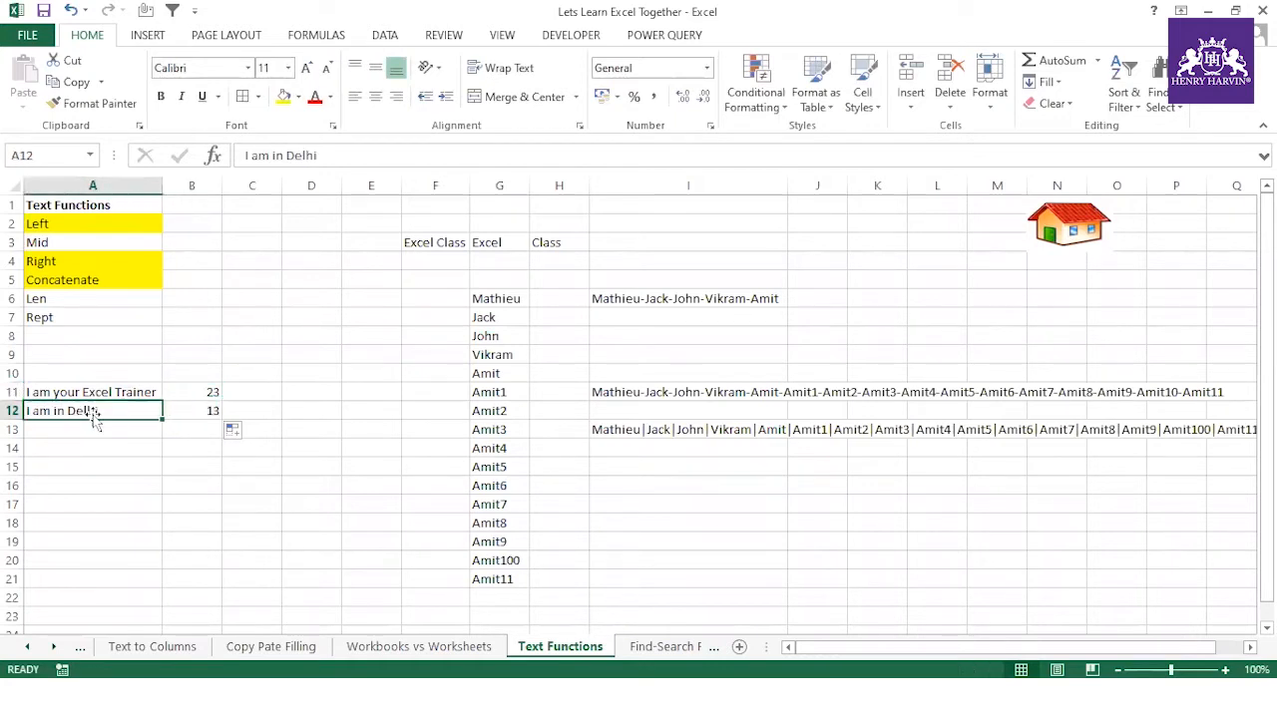
- Start breaking down the A12 sentence by entering "I", "Space", "am" and "Space" in A14 to A17
left_click(100, 449)
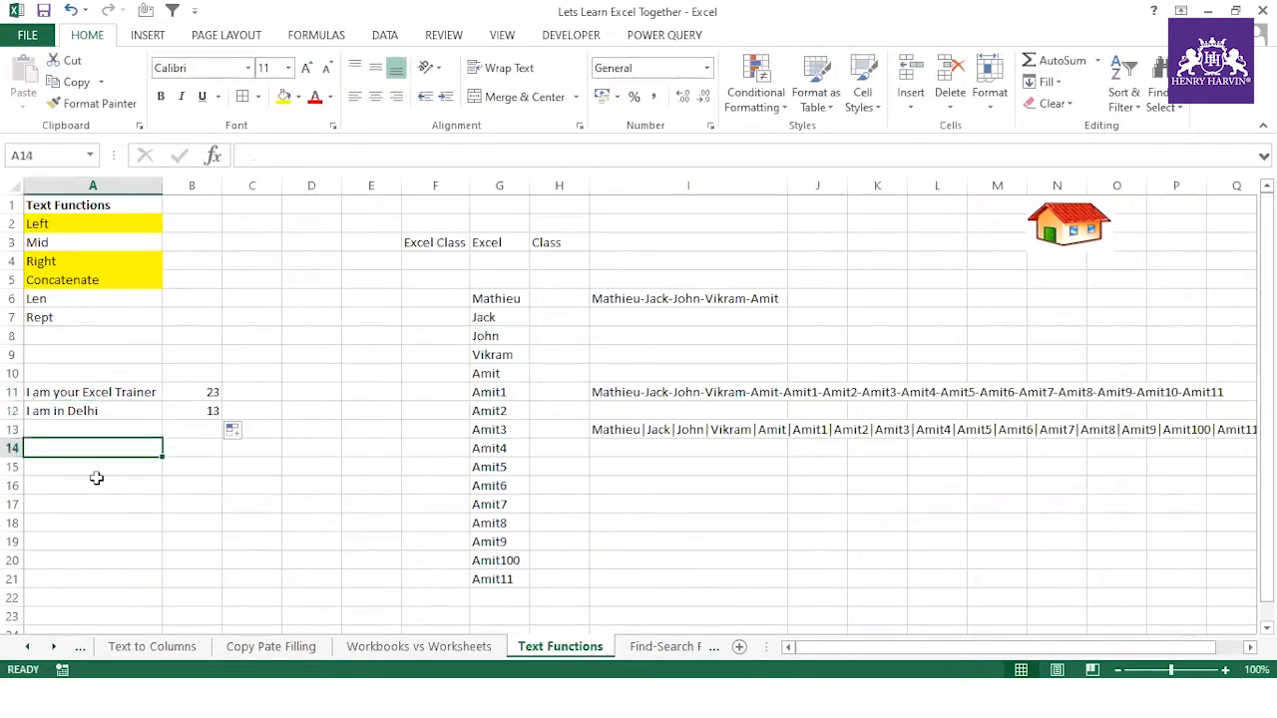
type("I")
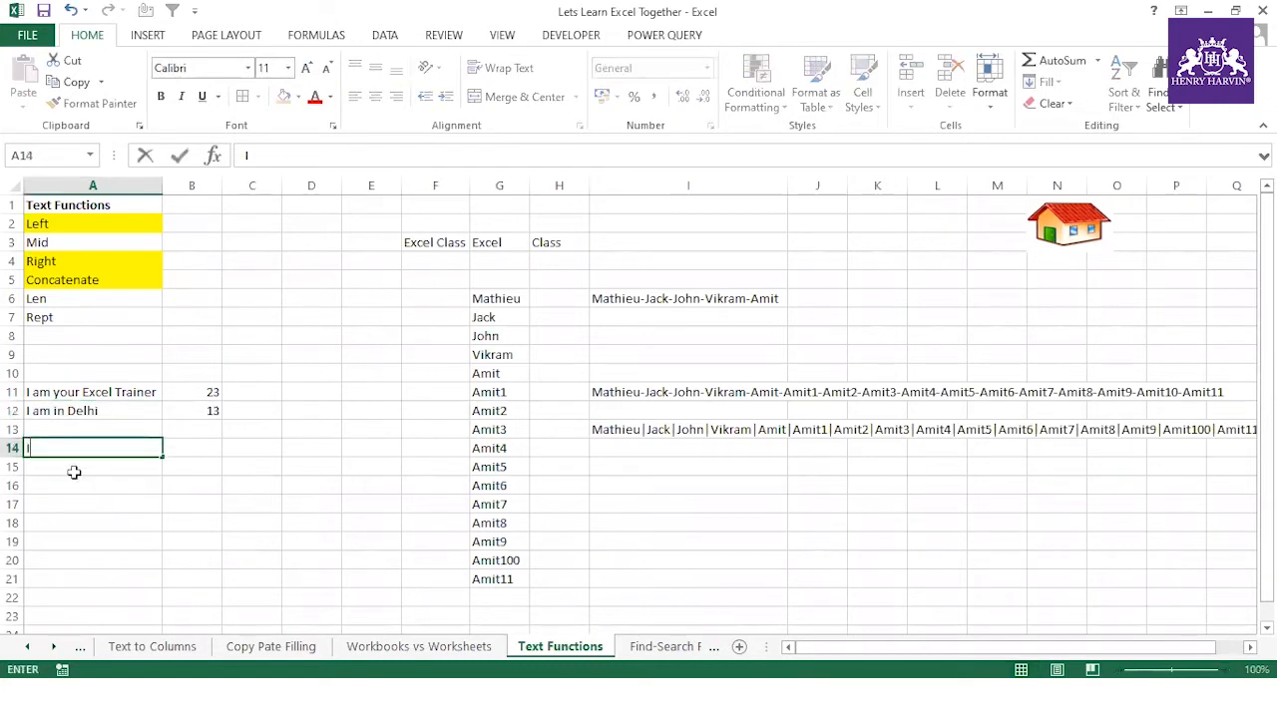
key("Return")
type("S")
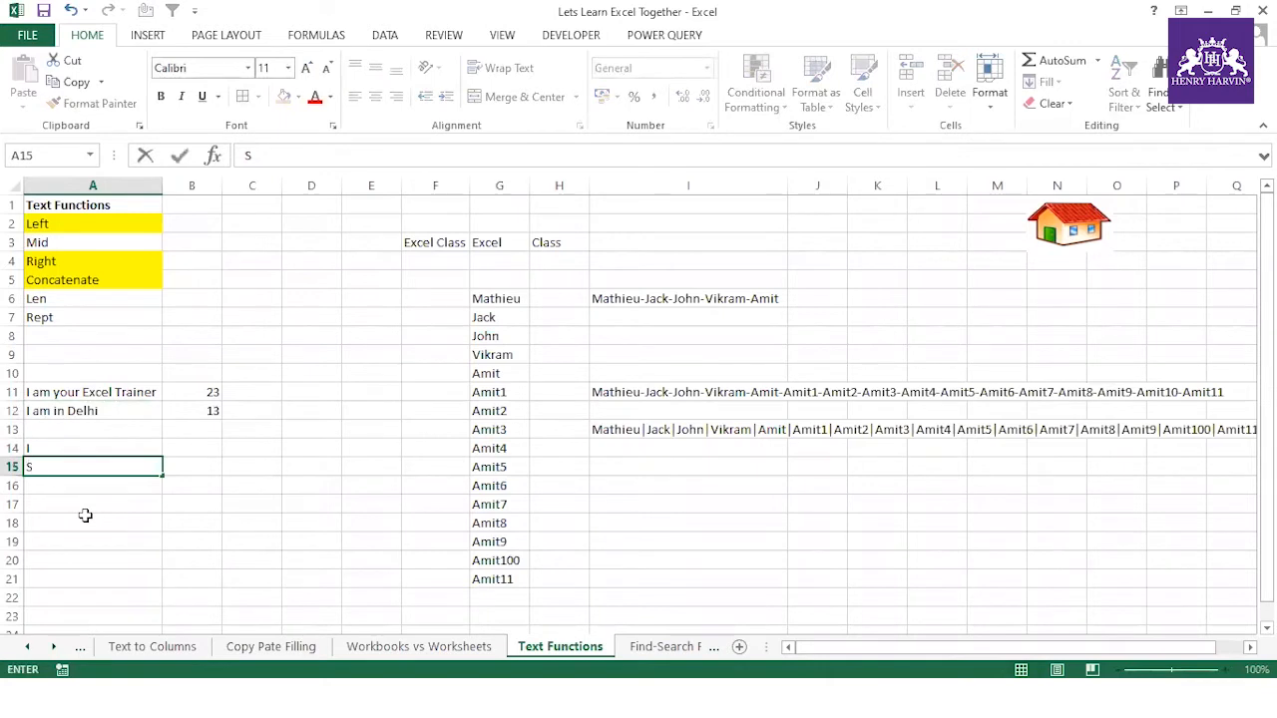
type("pace")
left_click(78, 486)
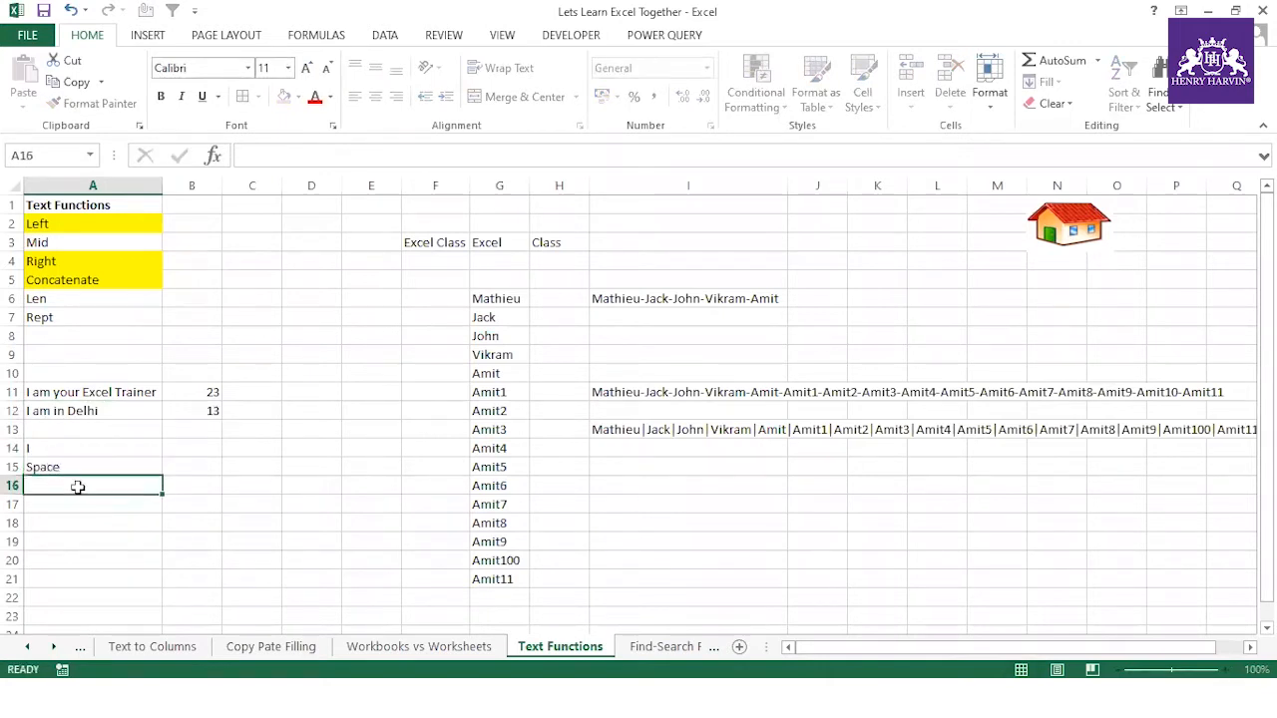
type("am")
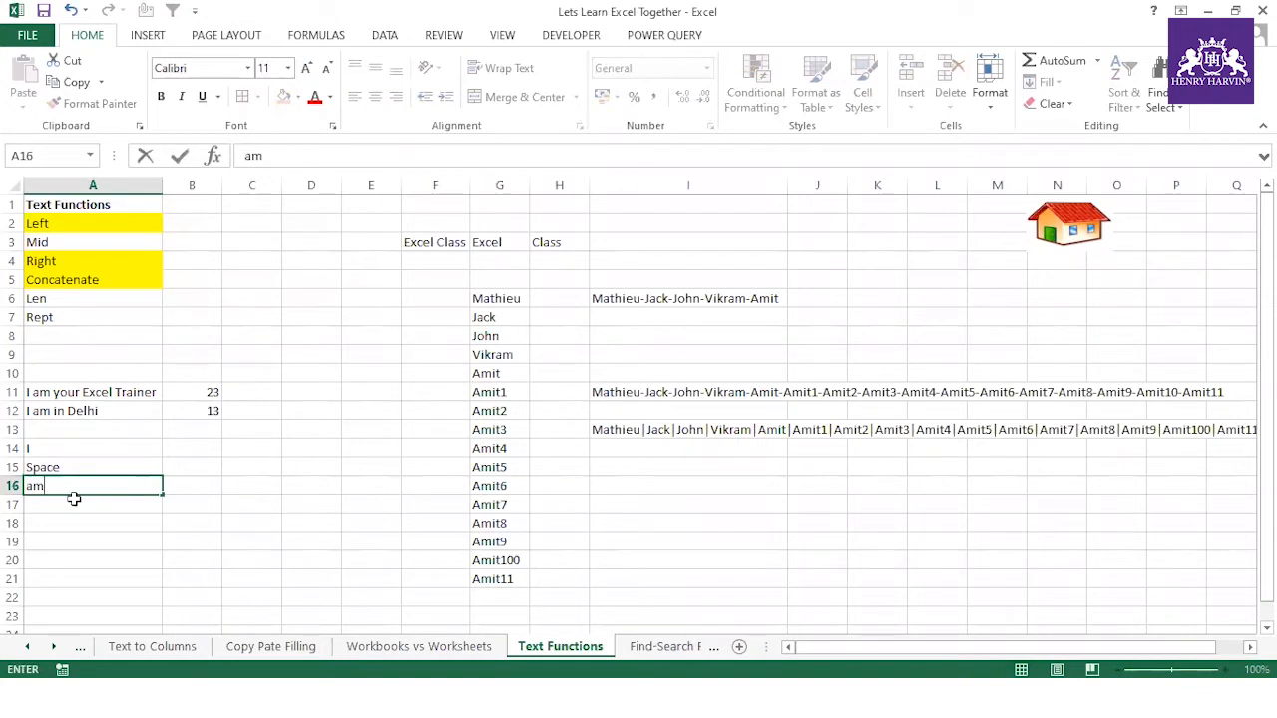
left_click(74, 503)
type("Space")
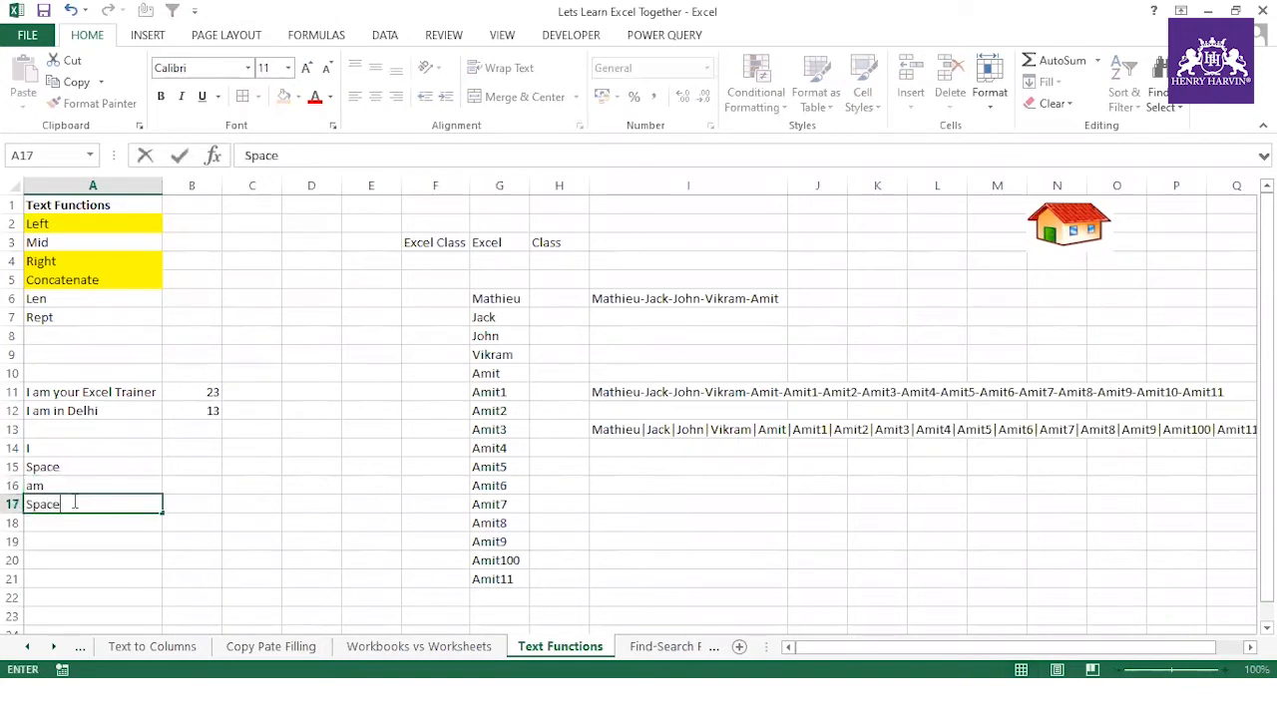
- Complete the sentence breakdown with "In", "Space" and "Delhi" in A18 to A20
left_click(76, 521)
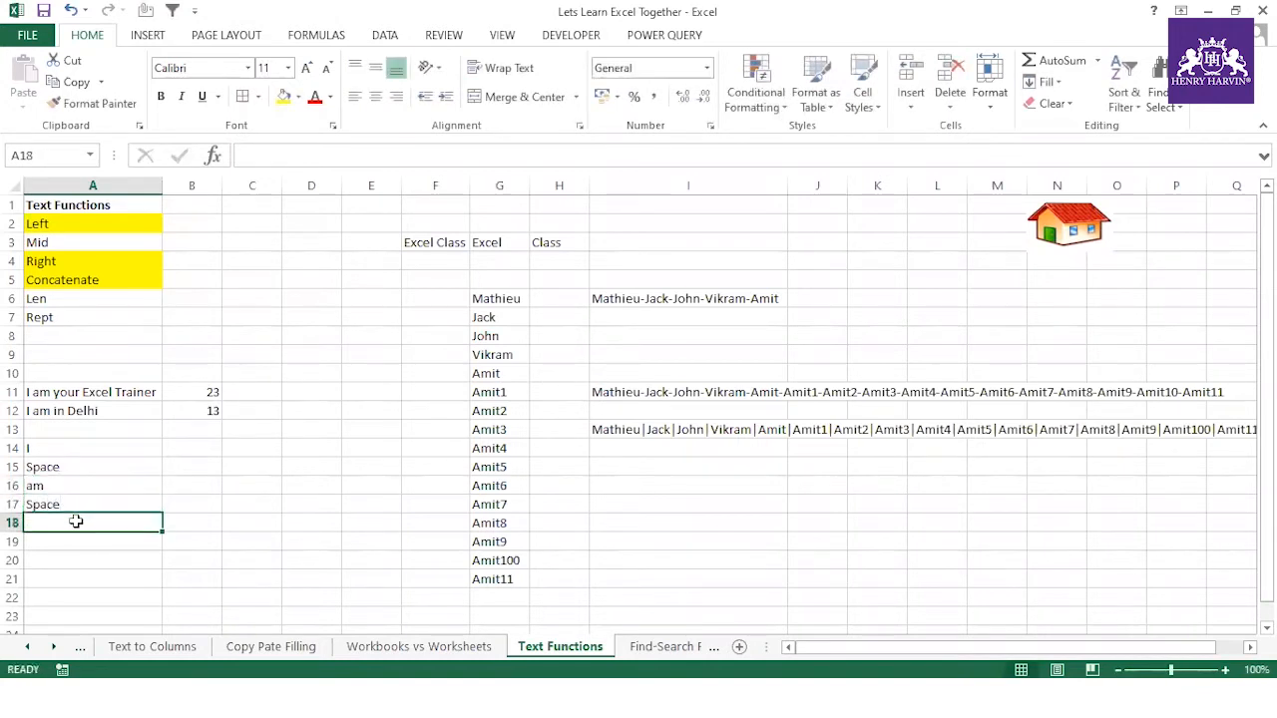
type("In")
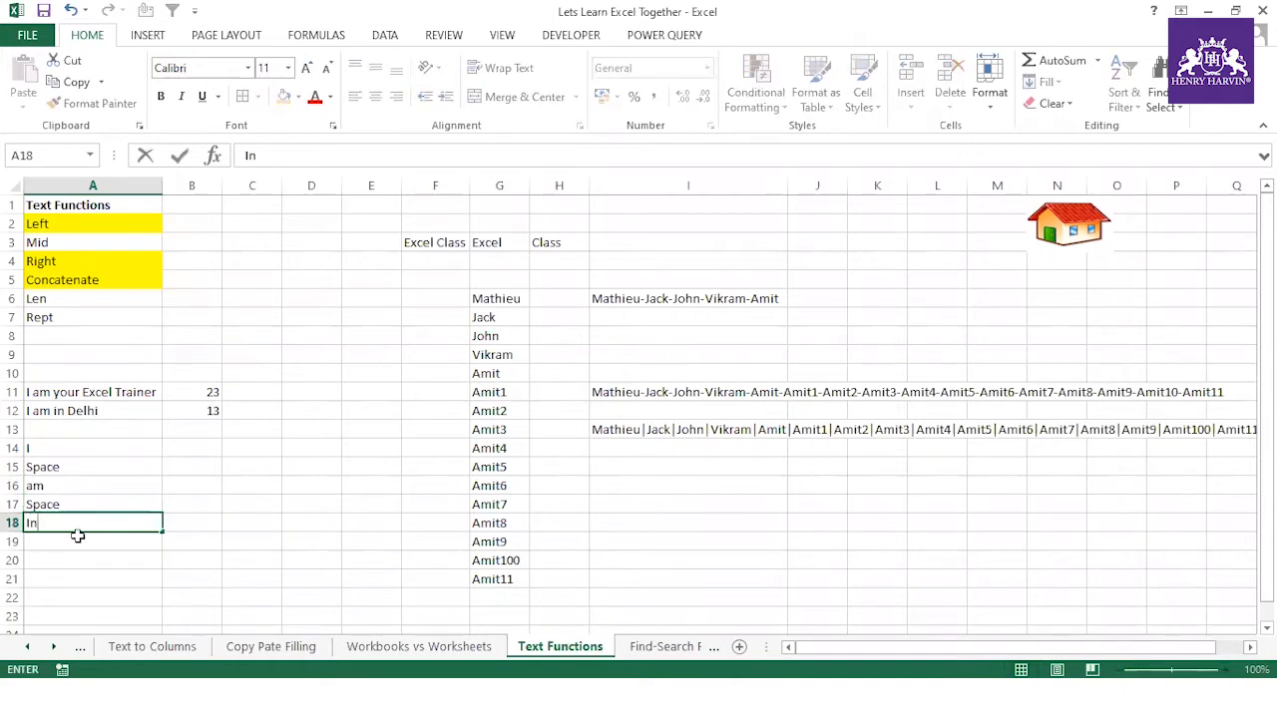
left_click(76, 539)
type("Spacece")
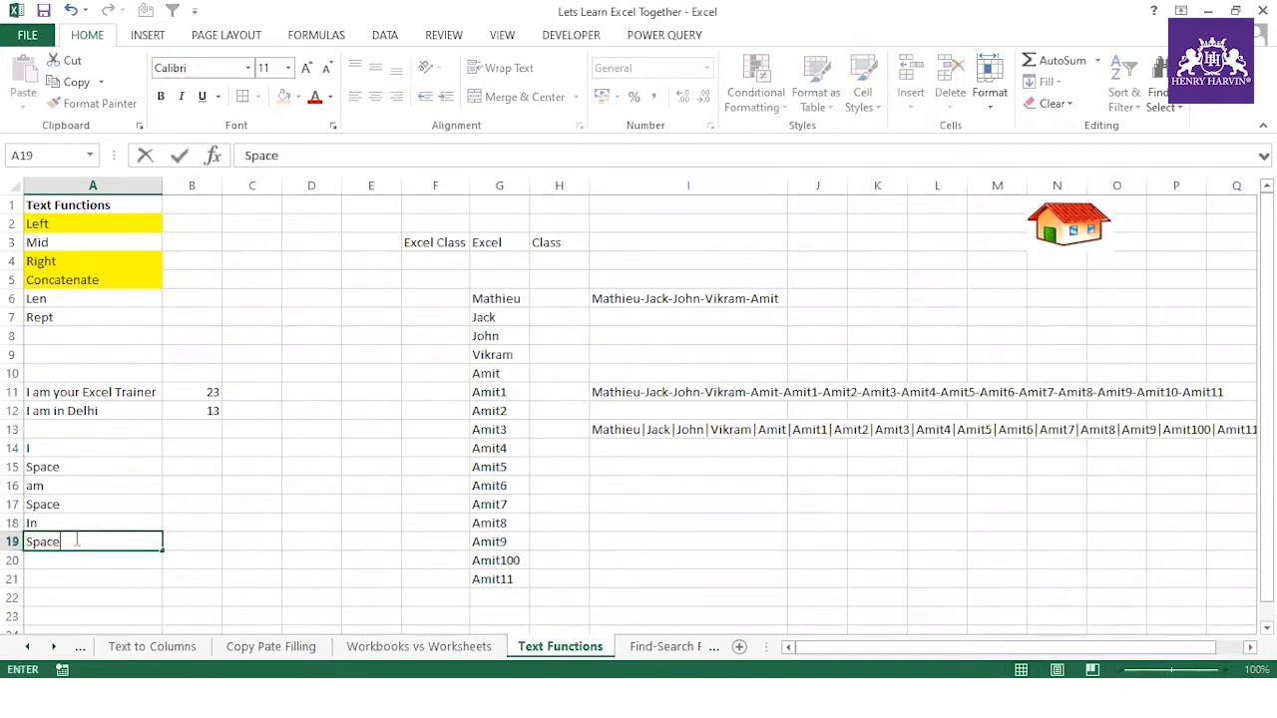
left_click(66, 559)
type("De")
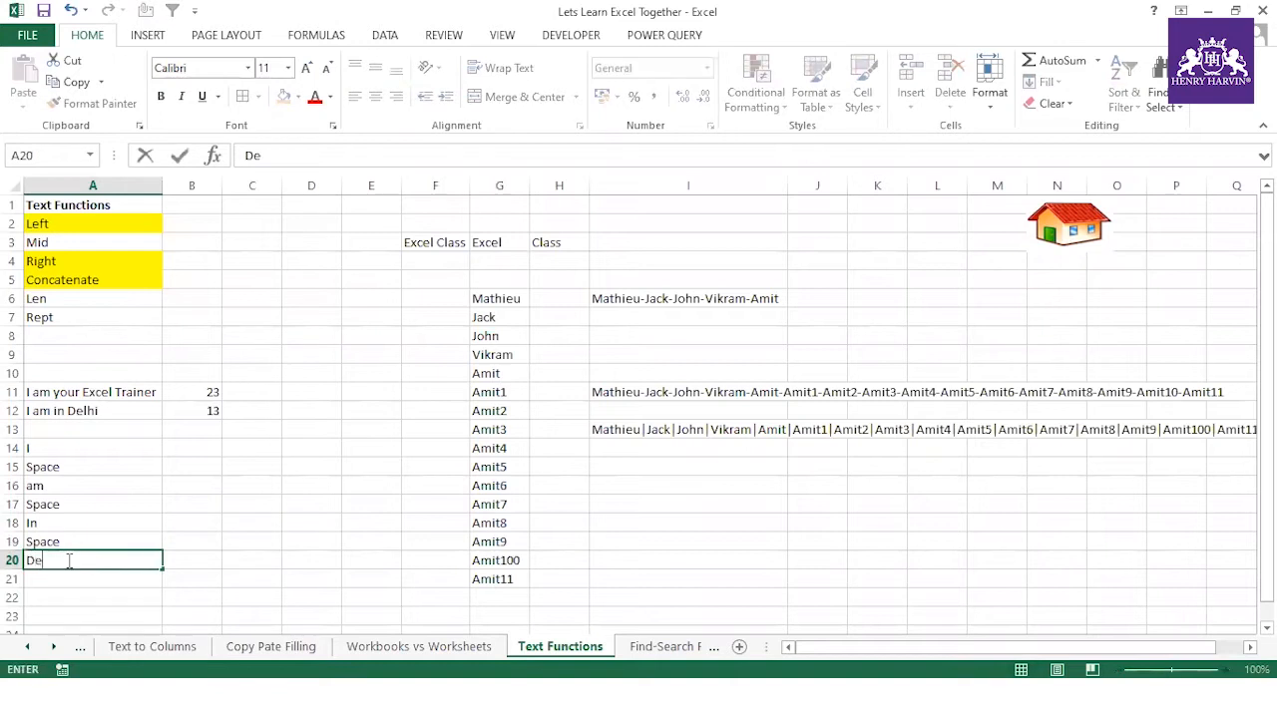
type("lhi")
key("Return")
- Enter the character counts 1, 1, 2 and 1 in B14 to B17 beside the first four pieces
left_click(139, 448)
left_click(181, 448)
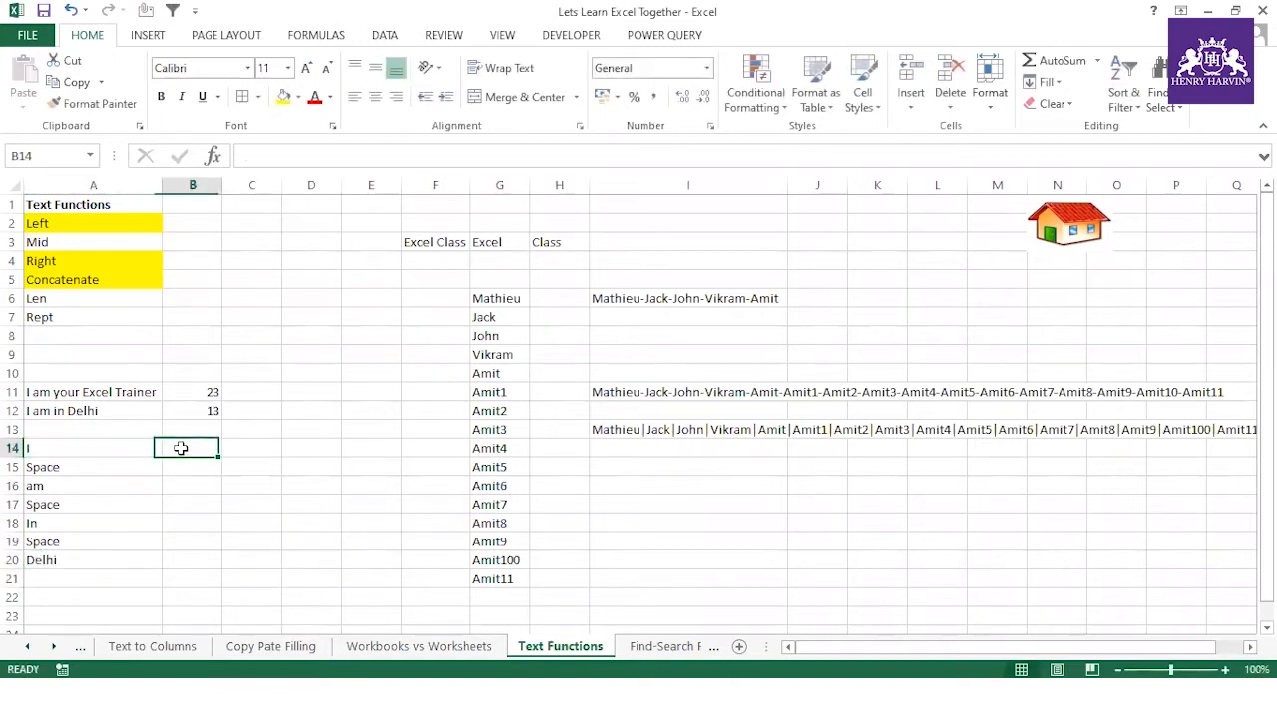
type("1")
left_click(94, 446)
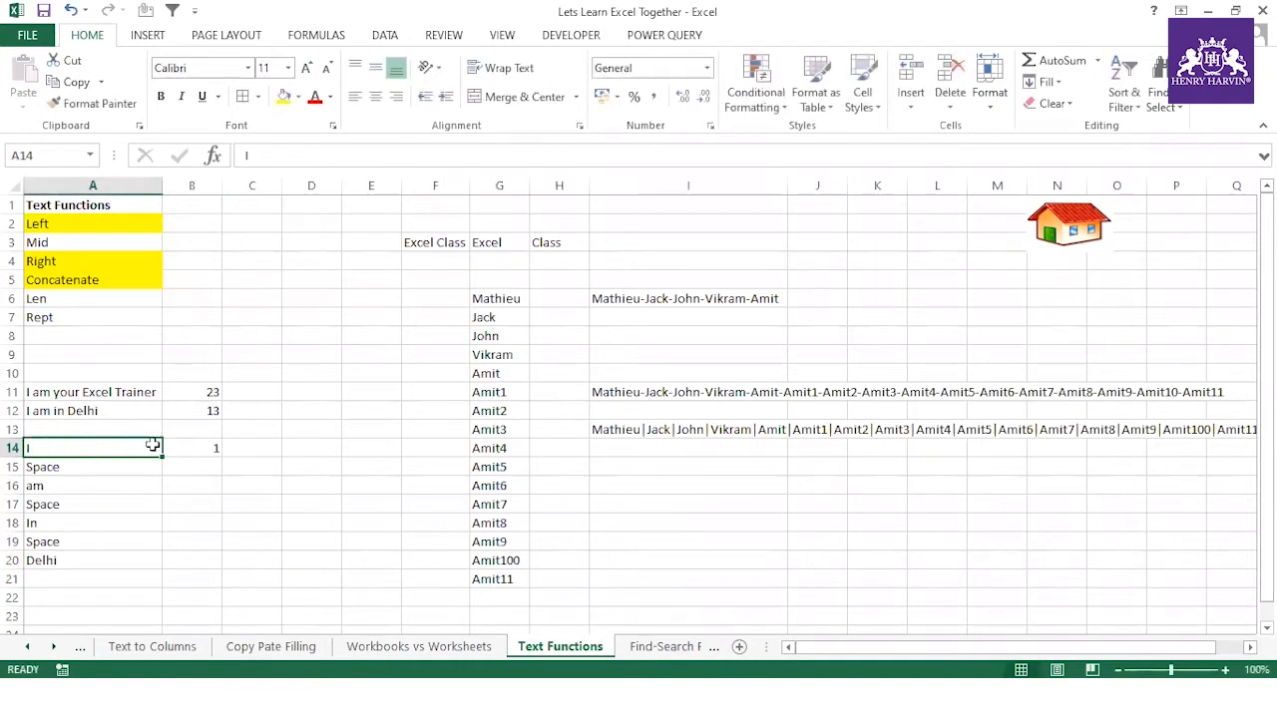
left_click(194, 466)
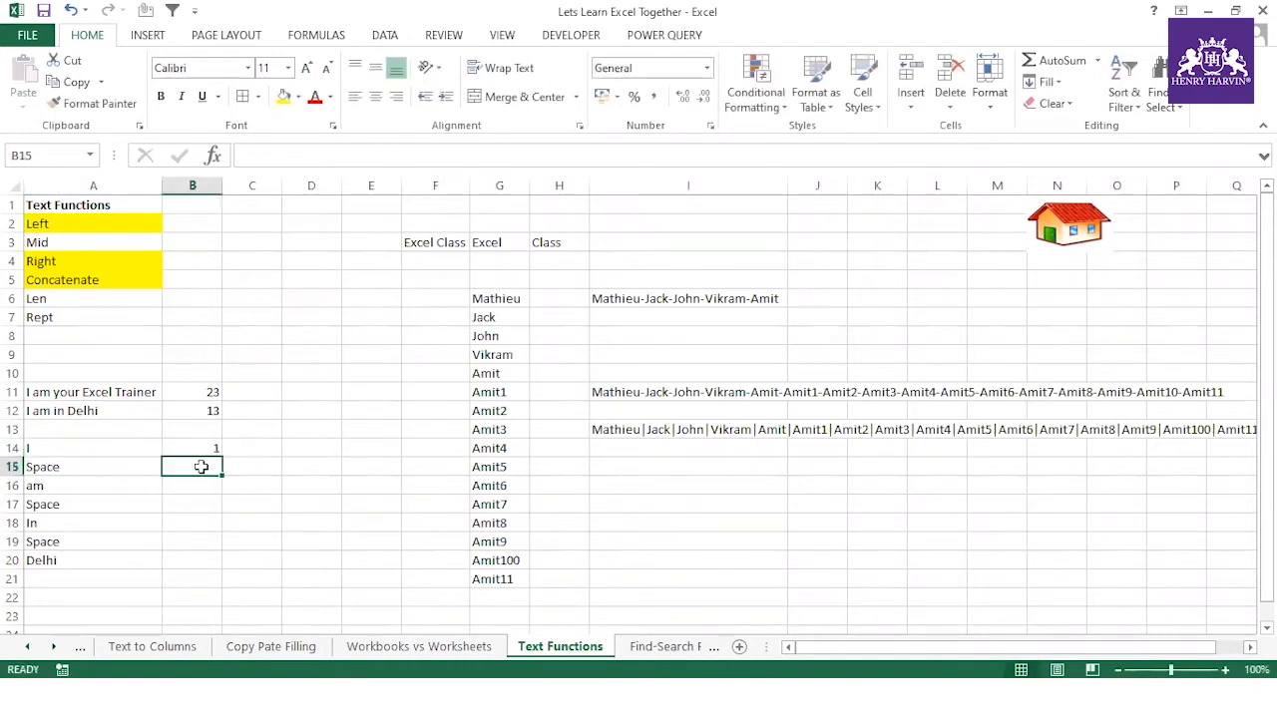
type("1")
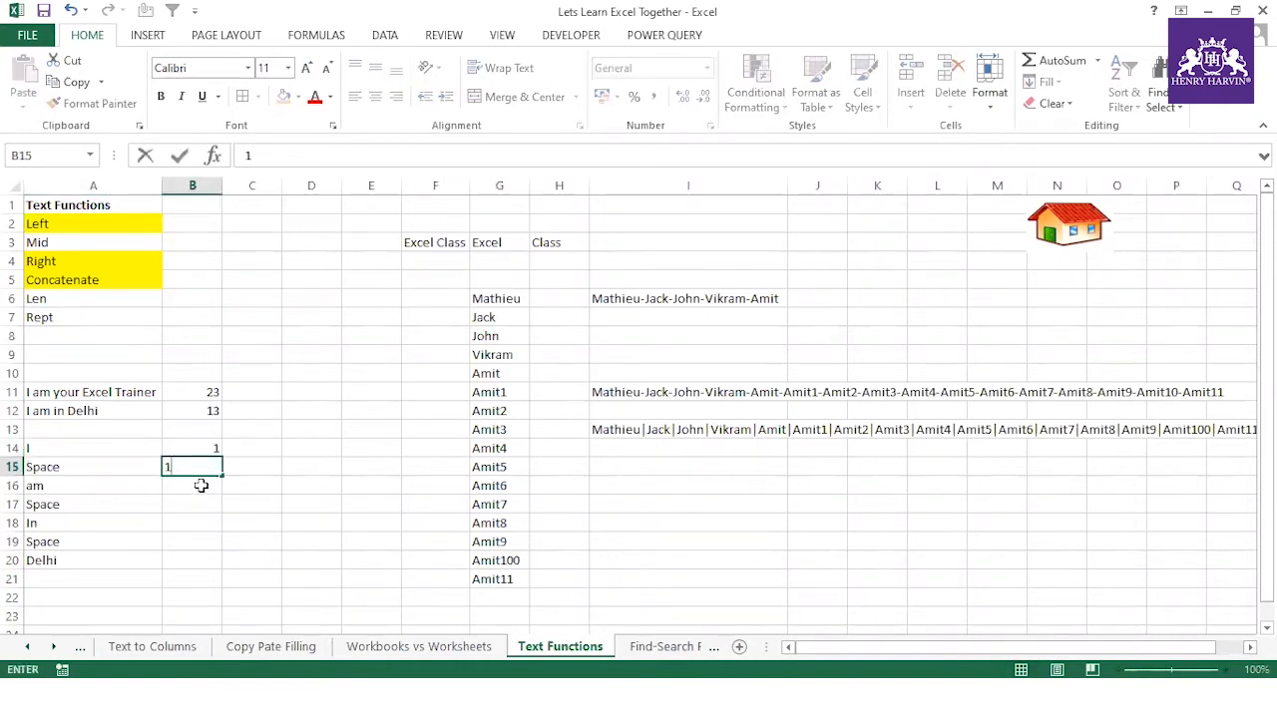
key("Return")
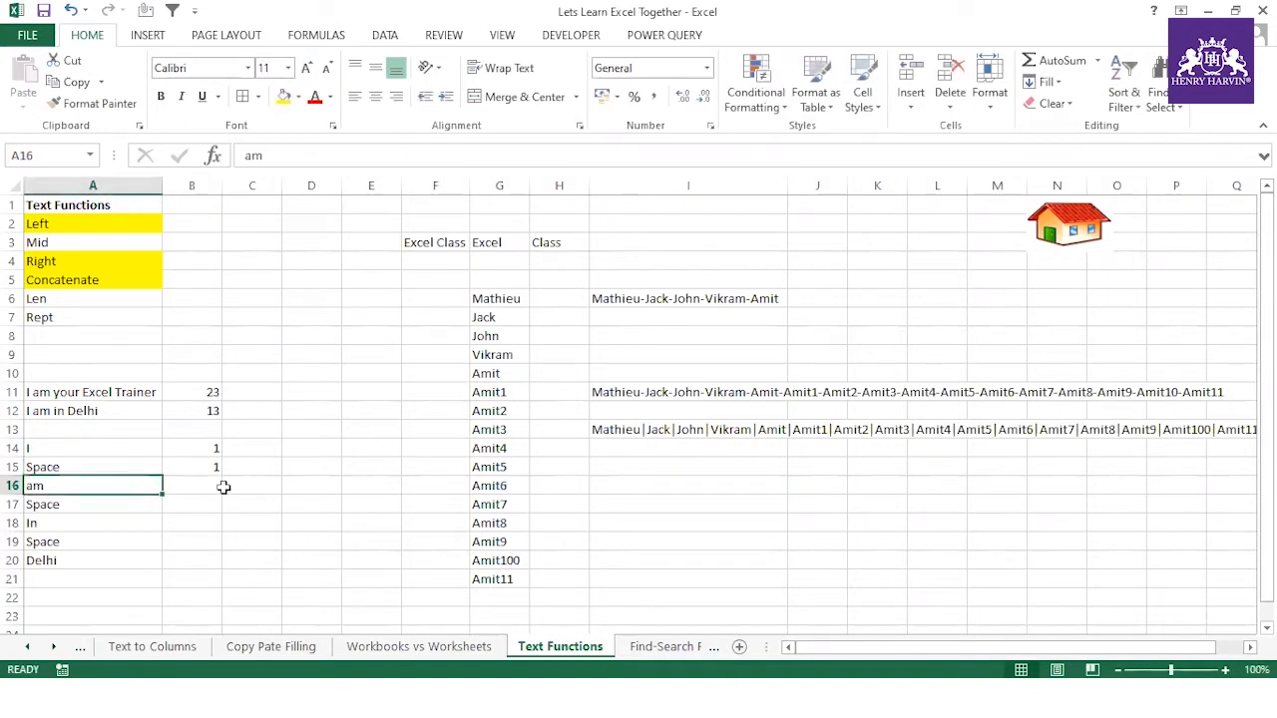
type("2")
key("Return")
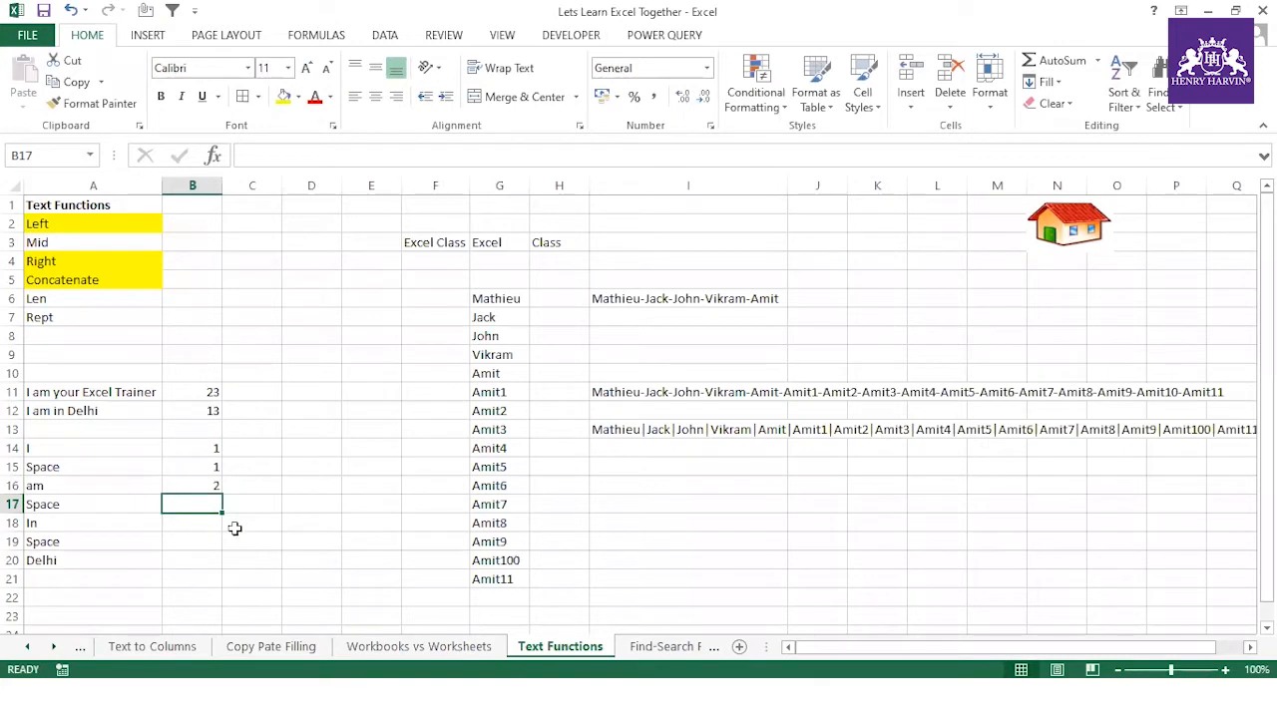
type("1")
- Enter the character counts 2, 1 and 6 in B18 to B20 beside "In", "Space" and "Delhi"
left_click(194, 540)
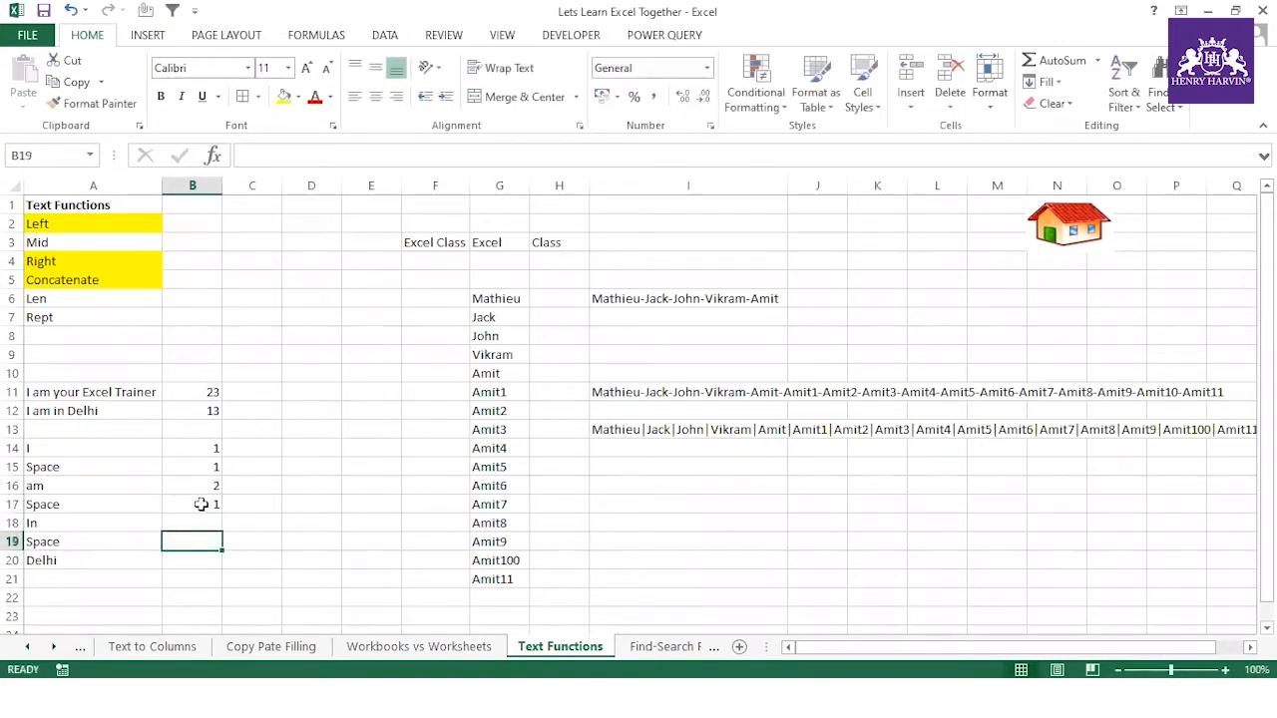
left_click(189, 522)
type("2")
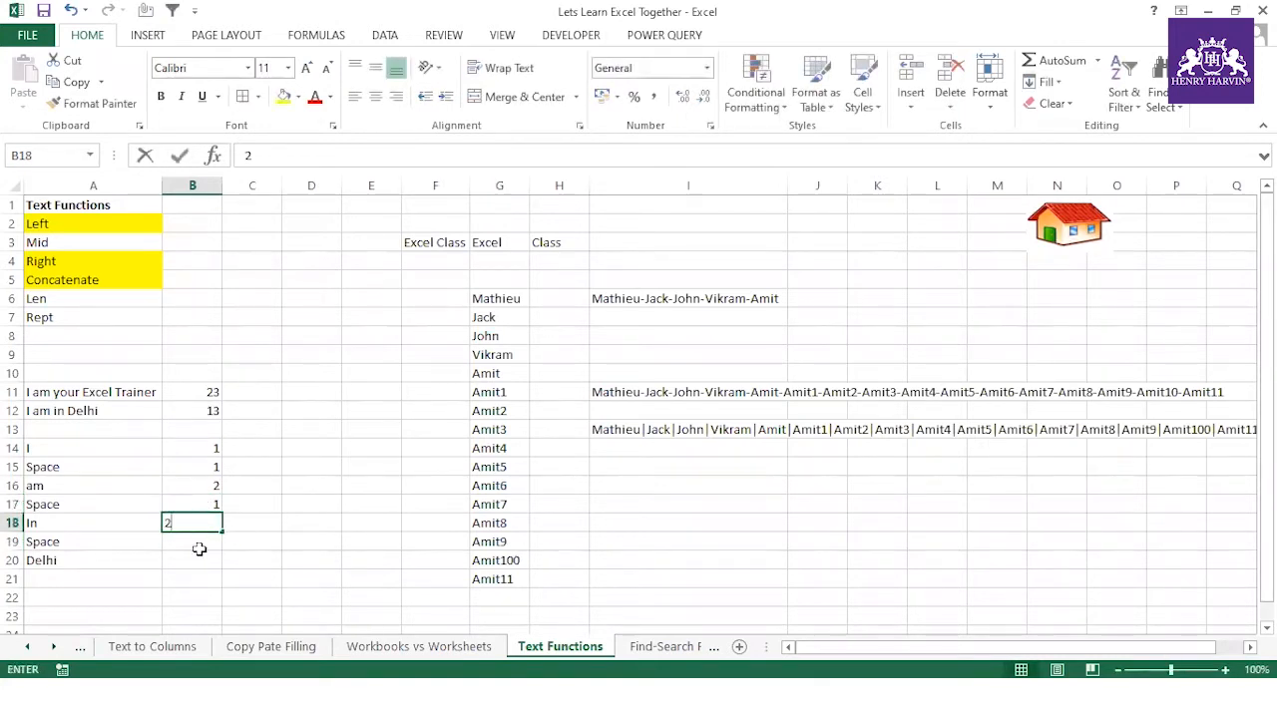
left_click(200, 542)
type("1")
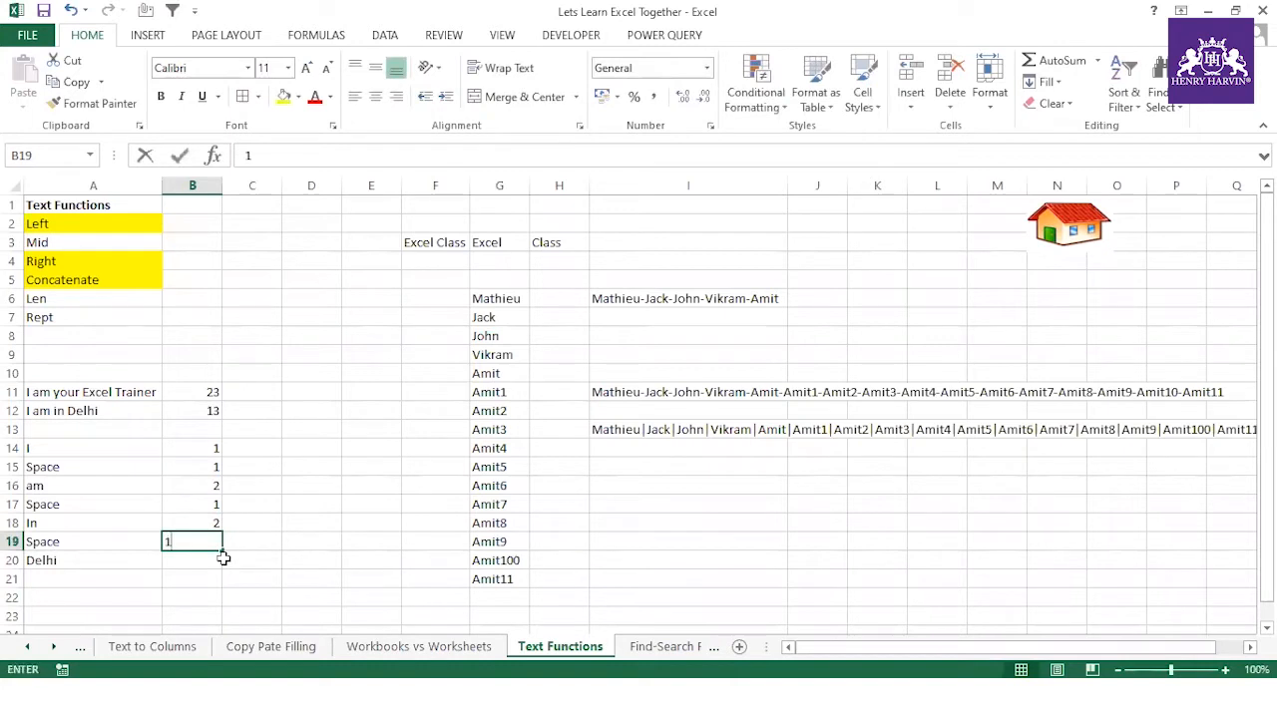
left_click(193, 557)
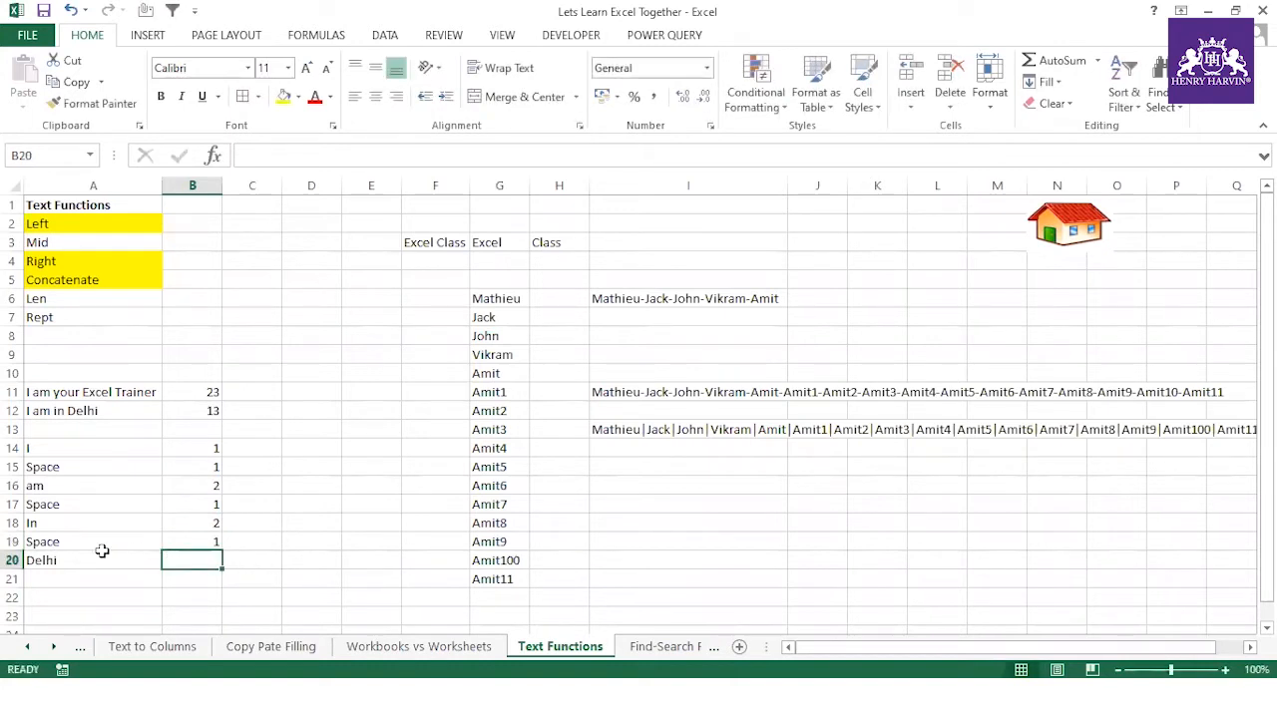
type("6")
left_click(308, 539)
- Check the sum of the manual counts in B14:B20 against the LEN result in B12
left_click_drag(218, 448, 205, 554)
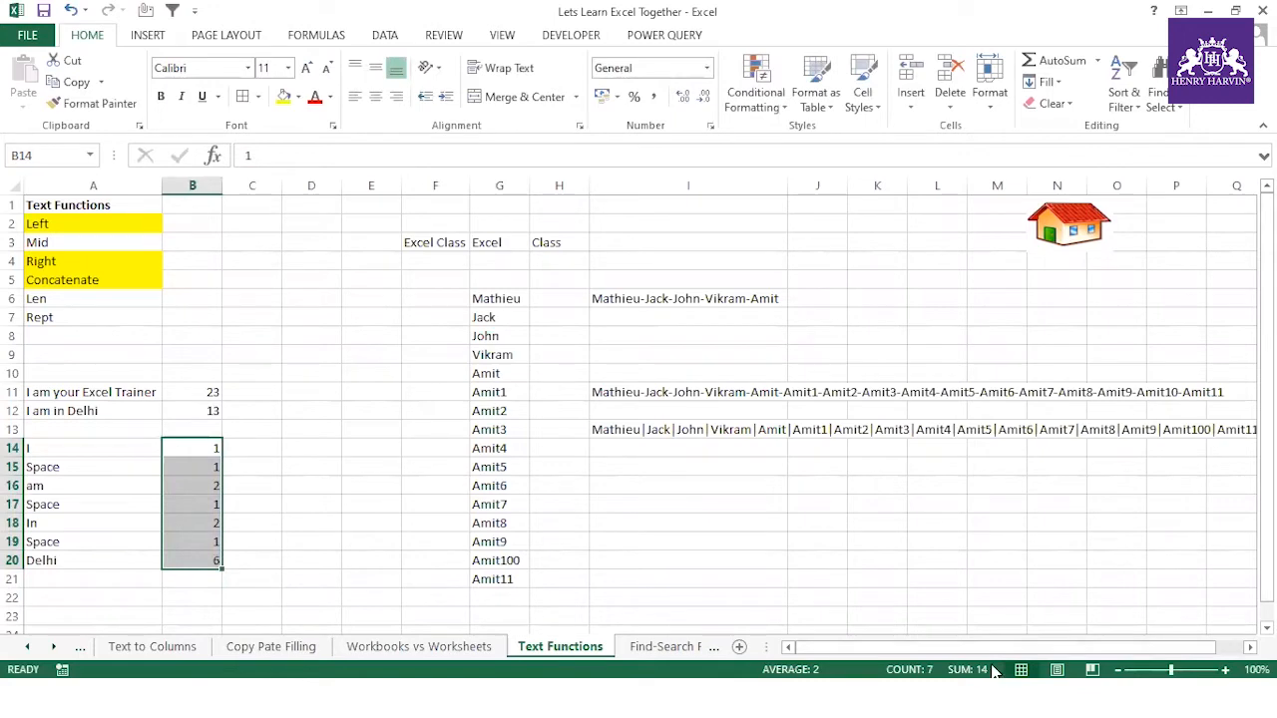
left_click(52, 449)
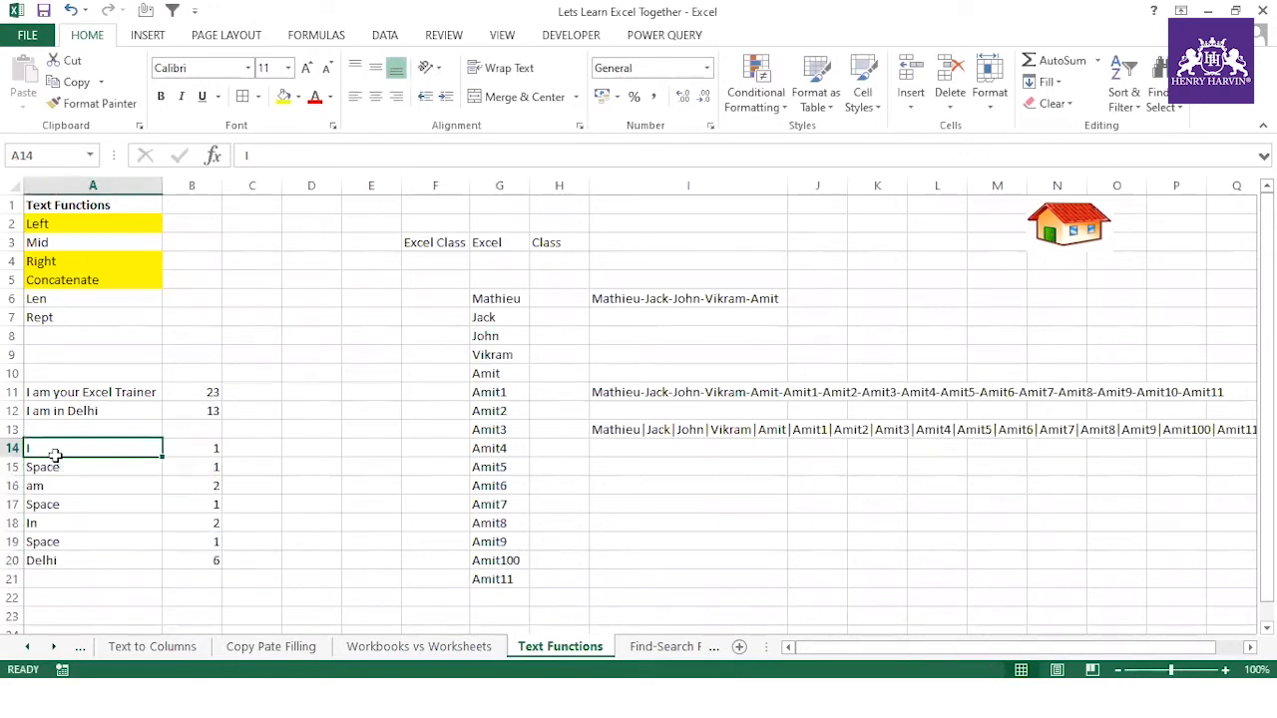
left_click(190, 408)
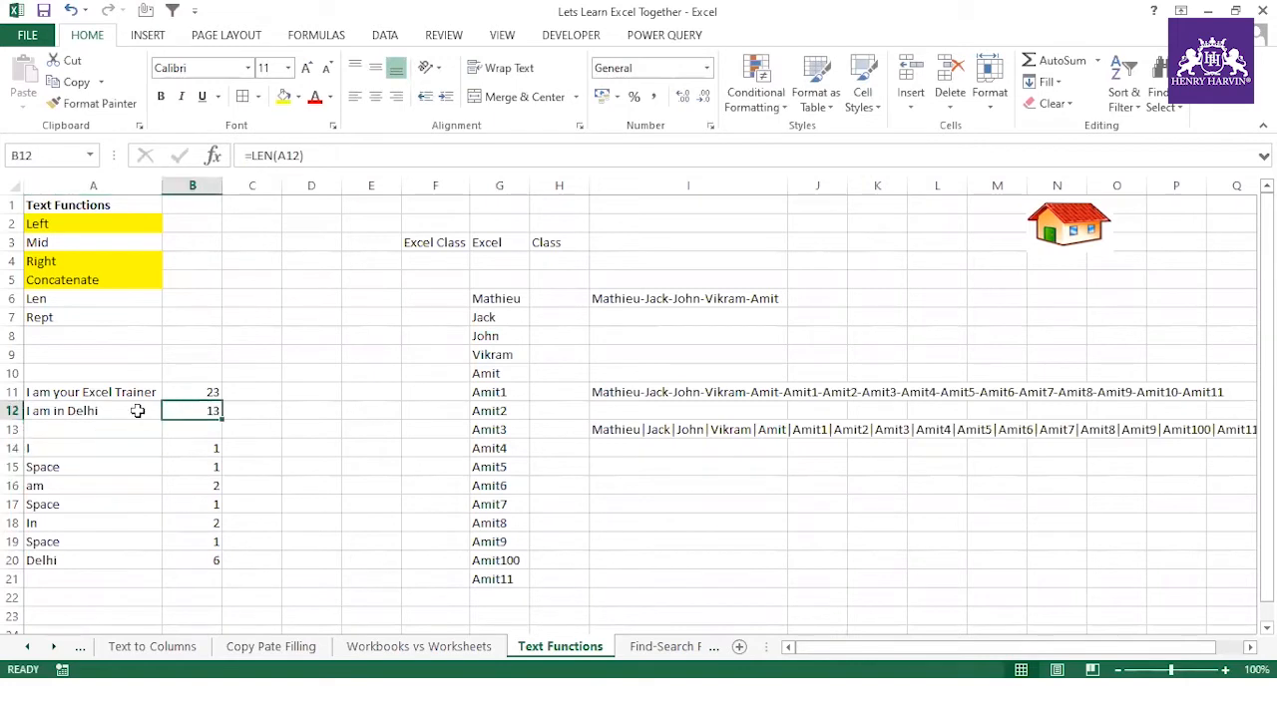
left_click(138, 411)
- Recheck each sentence piece in A14:A20 for extra characters and compare it with its manual count
double_click(87, 558)
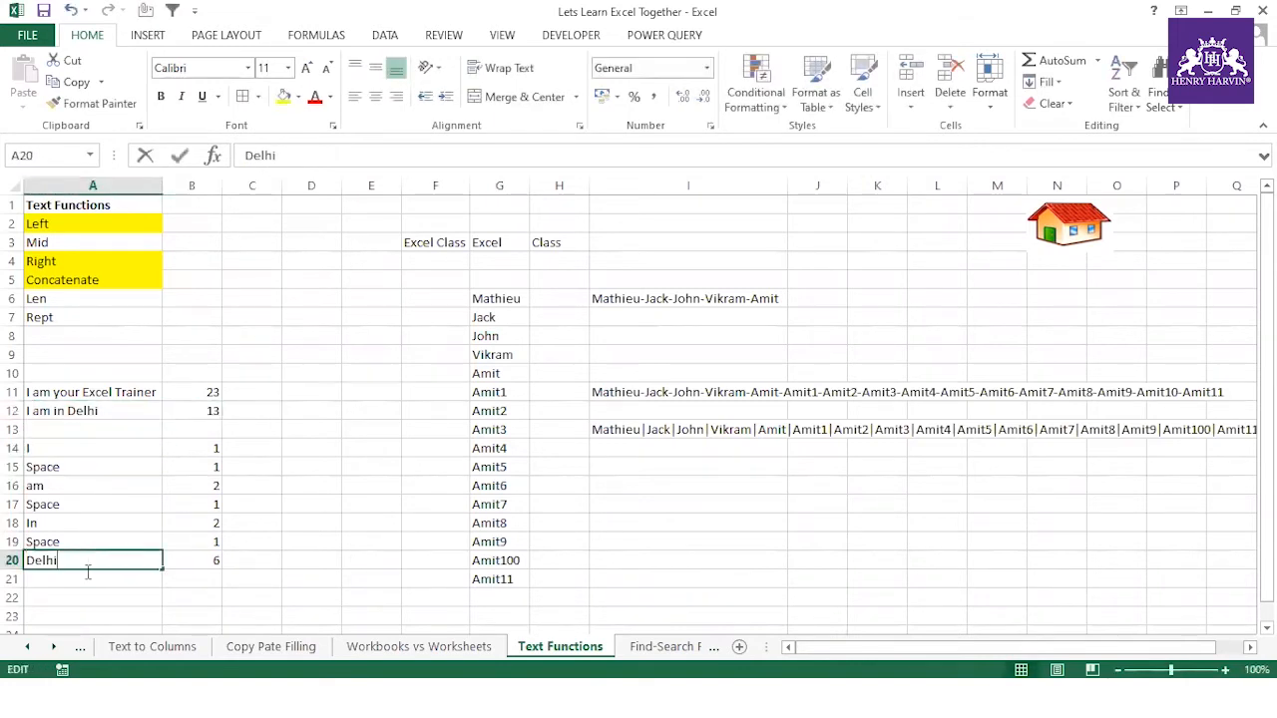
left_click(82, 593)
left_click(57, 451)
left_click(51, 465)
left_click(49, 487)
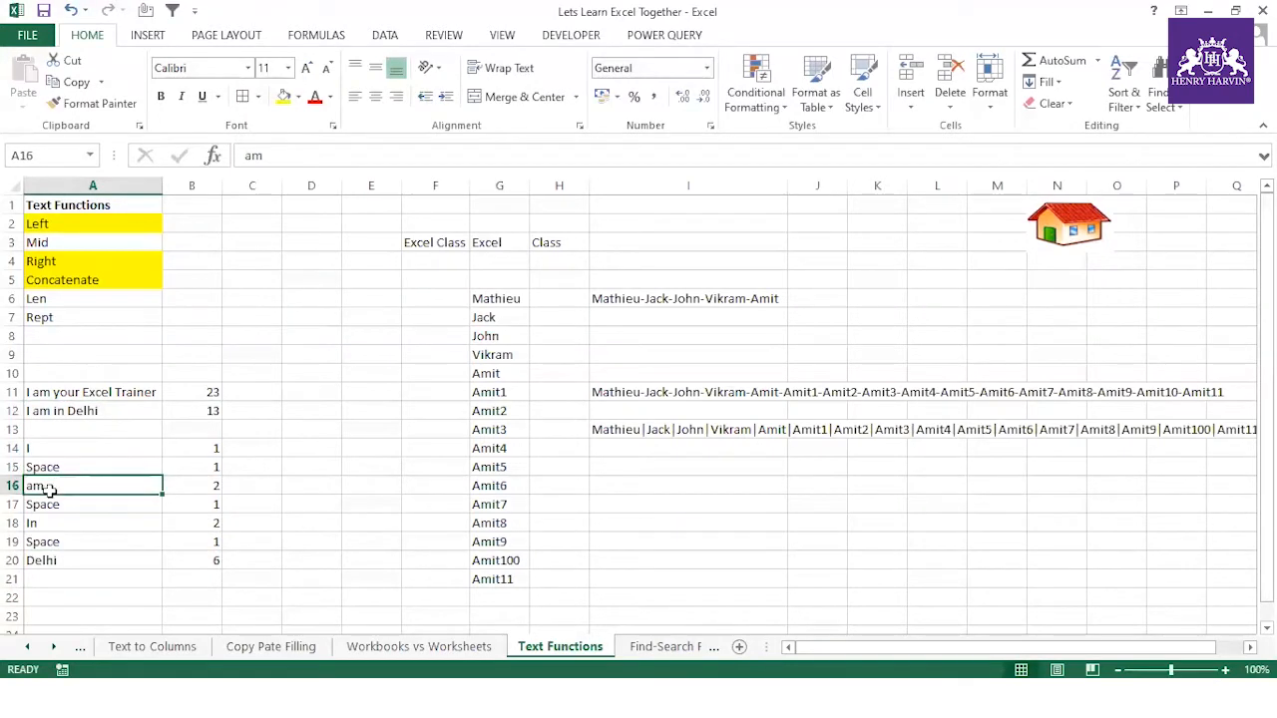
key("Down")
left_click(51, 523)
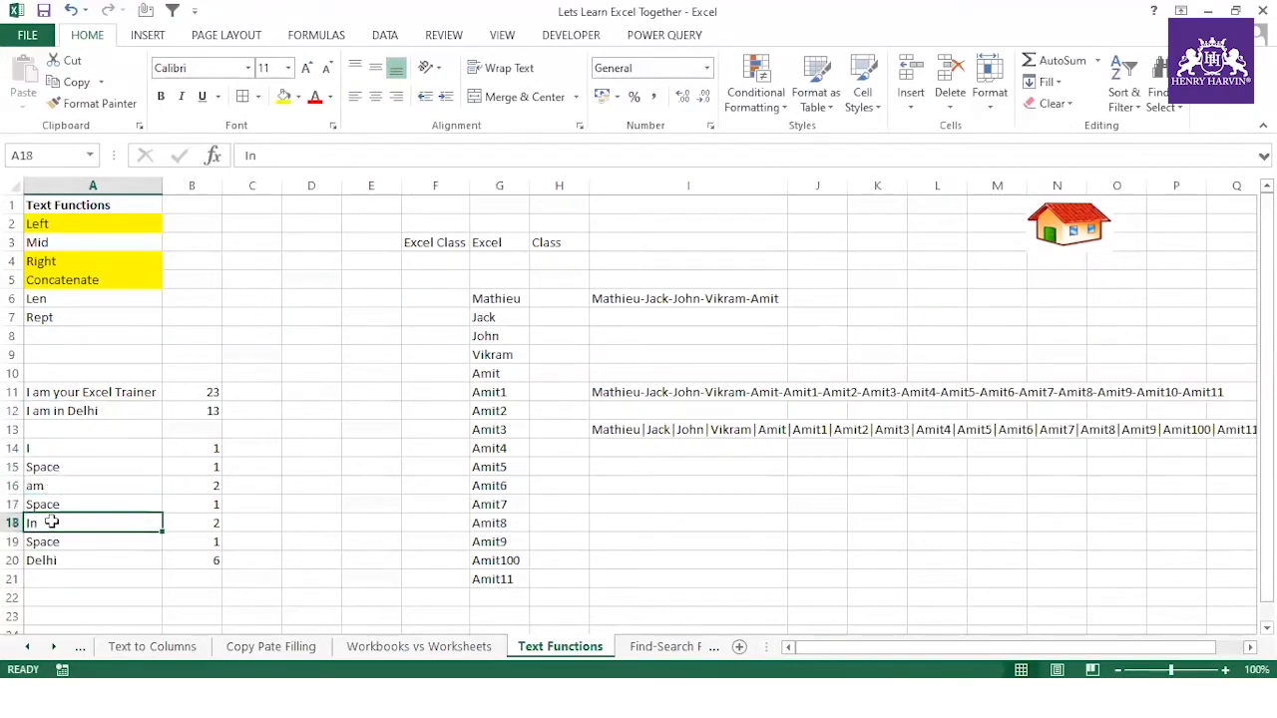
left_click(59, 541)
left_click(80, 561)
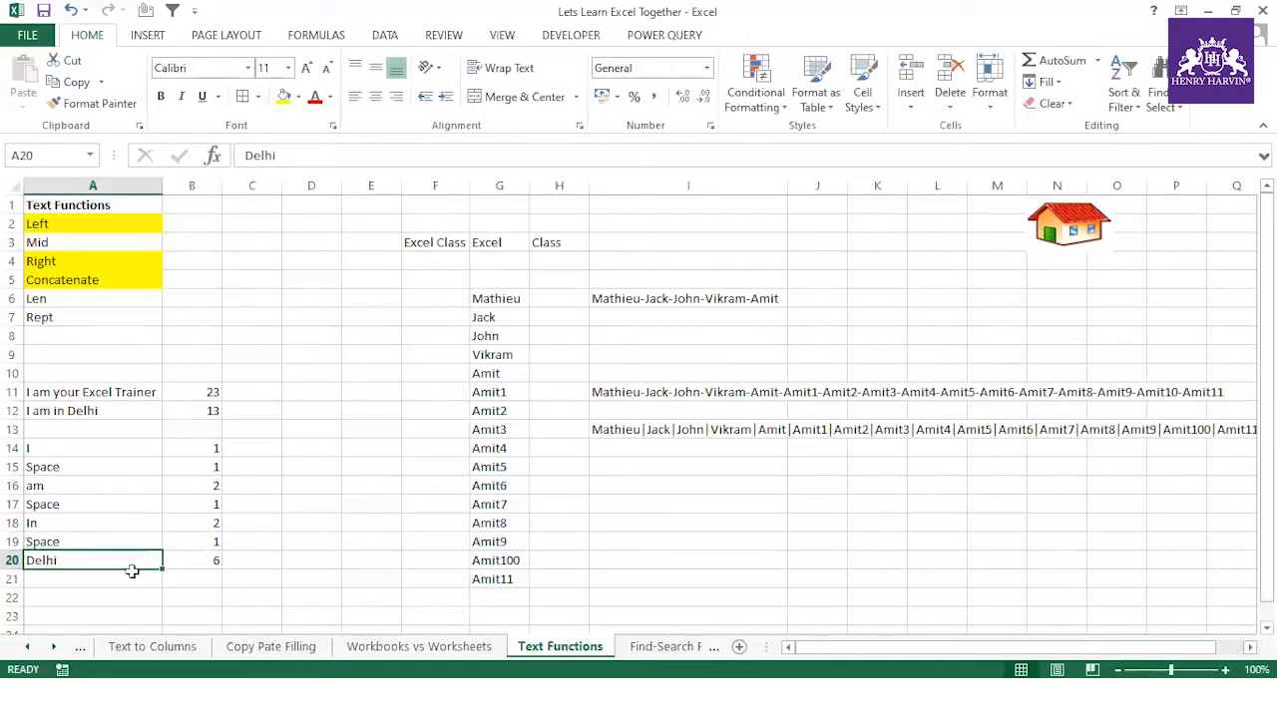
- Correct the character count for "Delhi" in B20 to 5
left_click(207, 562)
type("5")
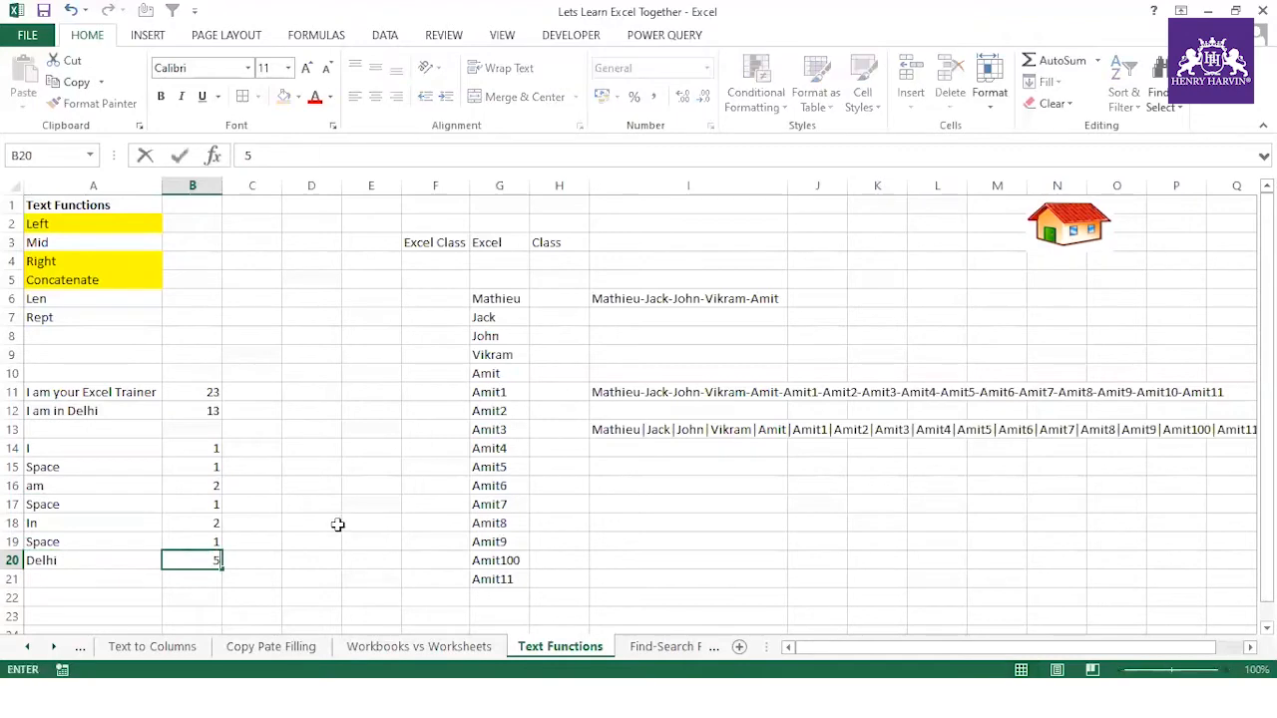
left_click(332, 524)
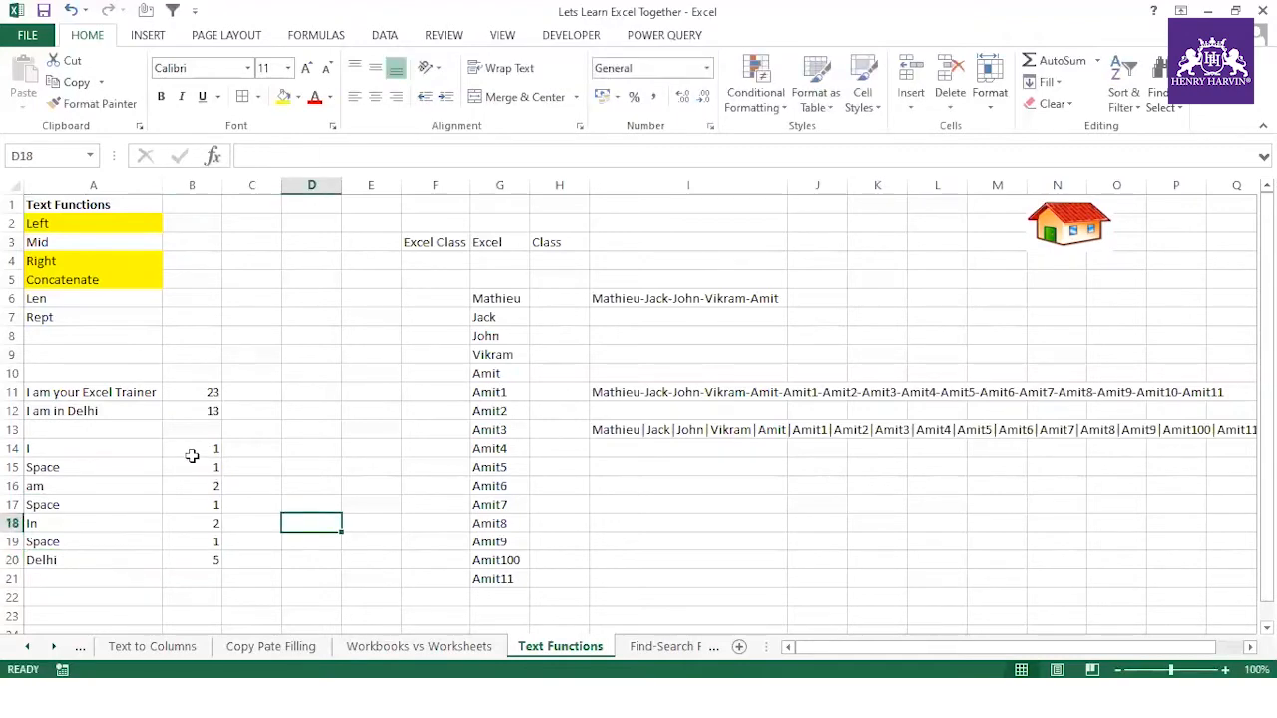
- Compare the sum of the corrected counts in B14:B20 with the LEN result in B12, then select the breakdown A14:B20
left_click_drag(200, 445, 196, 543)
left_click_drag(191, 553, 192, 552)
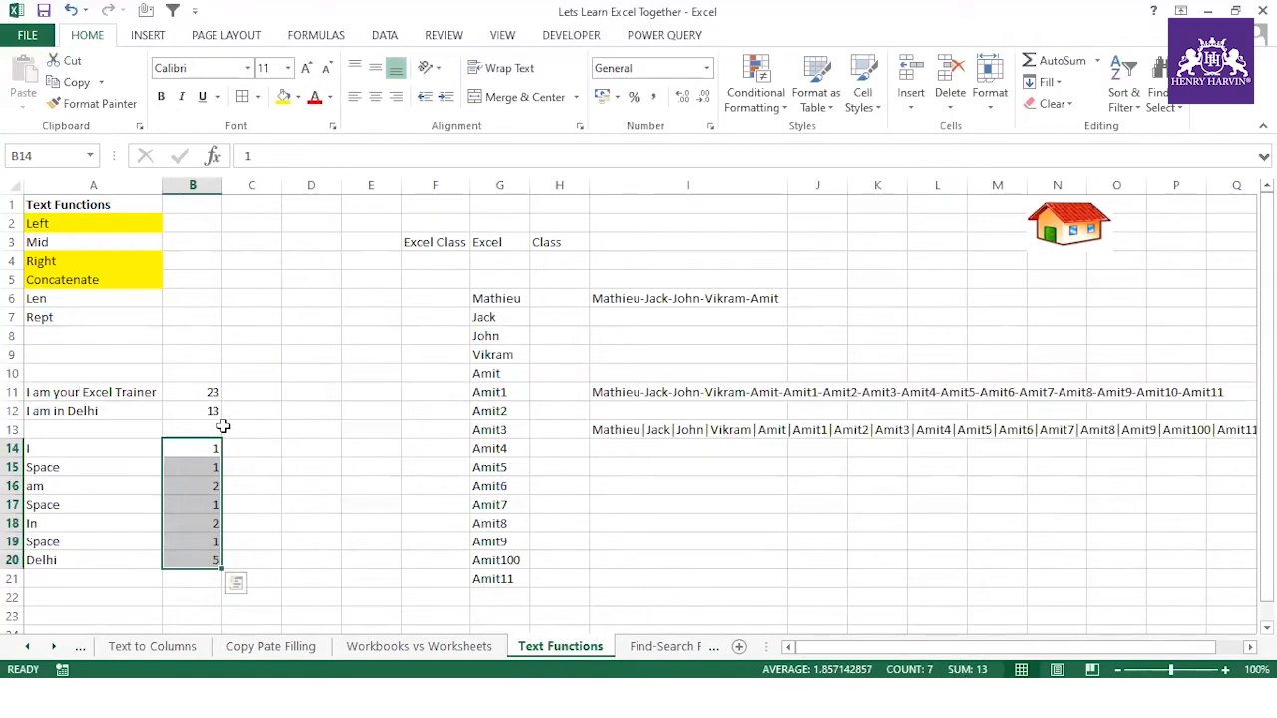
left_click(198, 404)
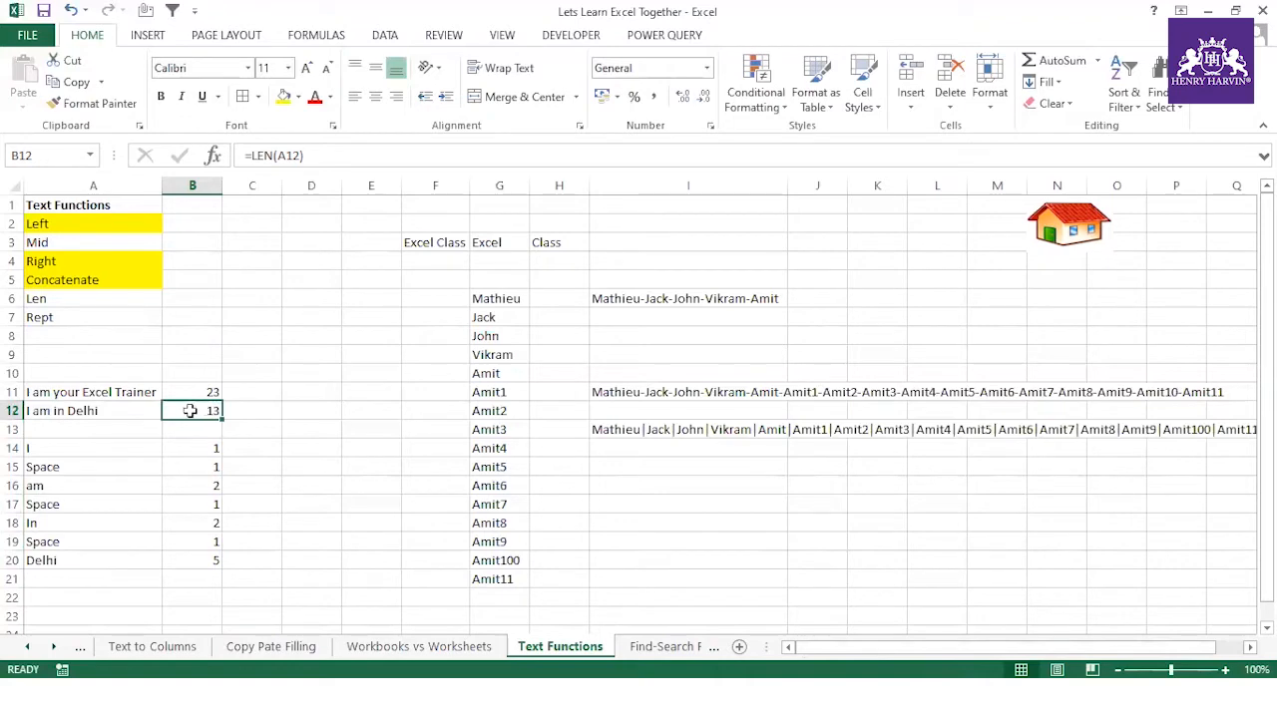
left_click(64, 448)
left_click_drag(174, 449, 114, 559)
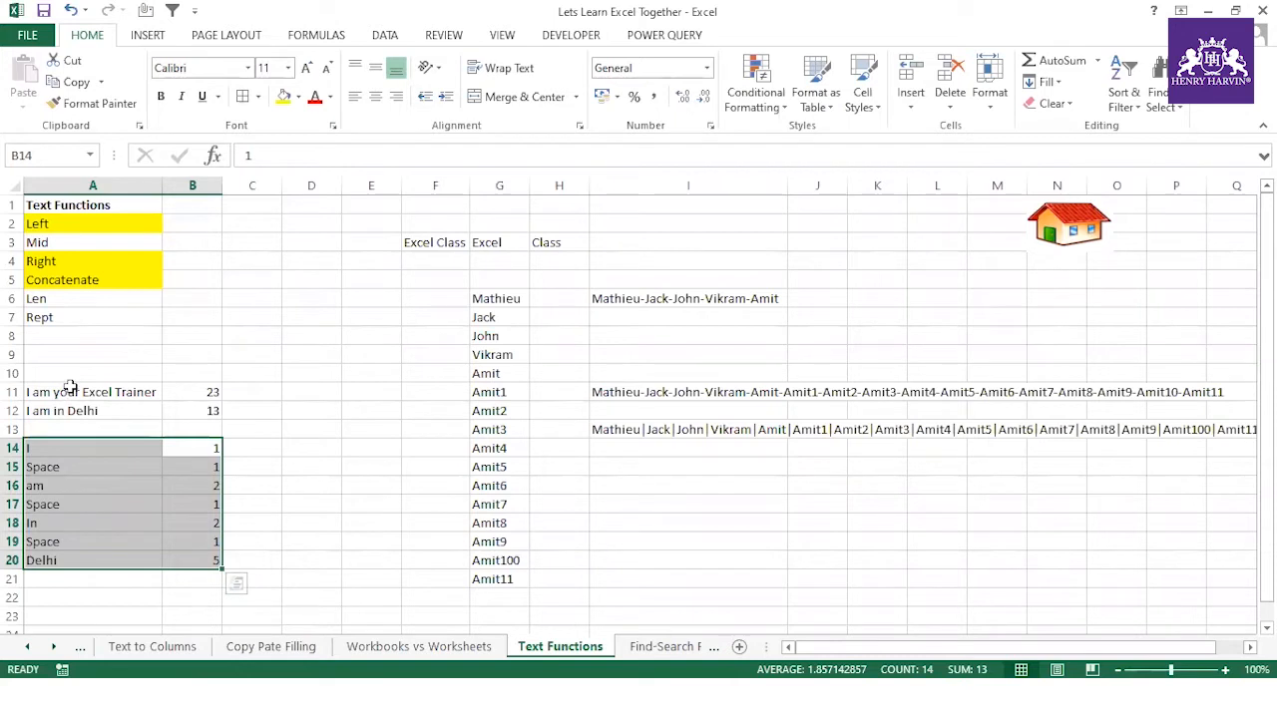
- Highlight the Len entry in A6 yellow and select the Rept entry in A7
left_click(66, 298)
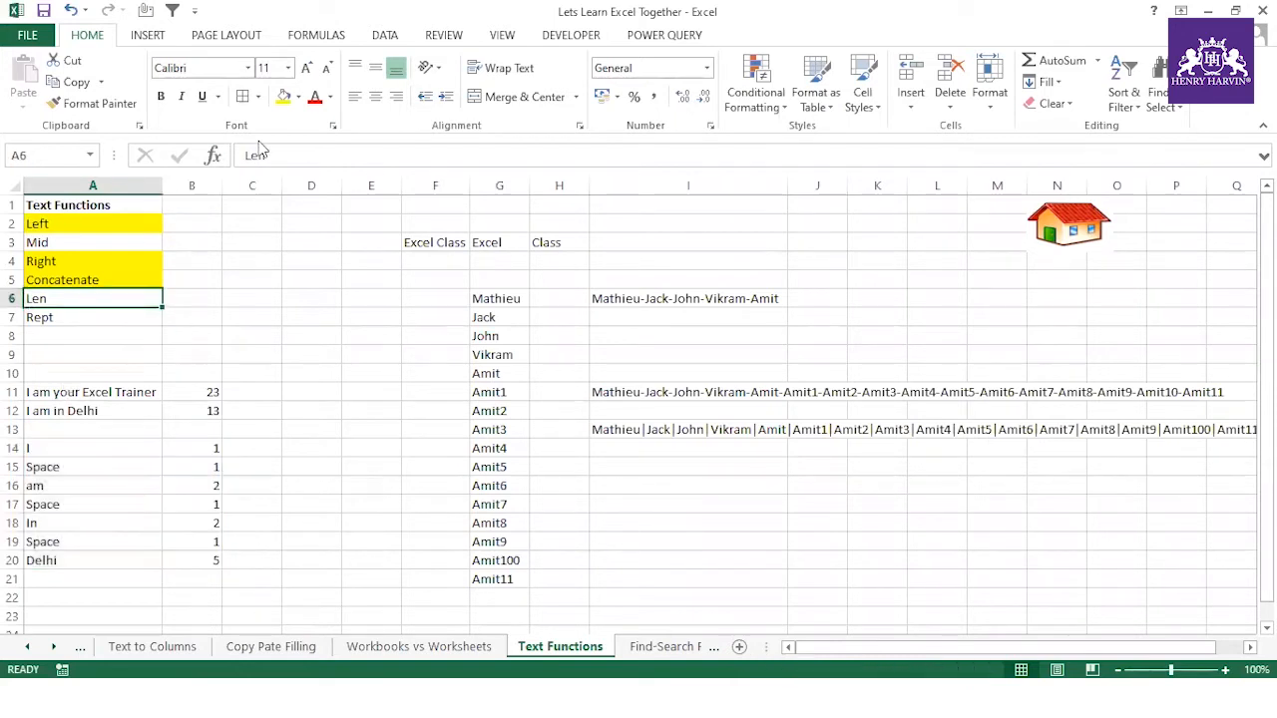
left_click(284, 100)
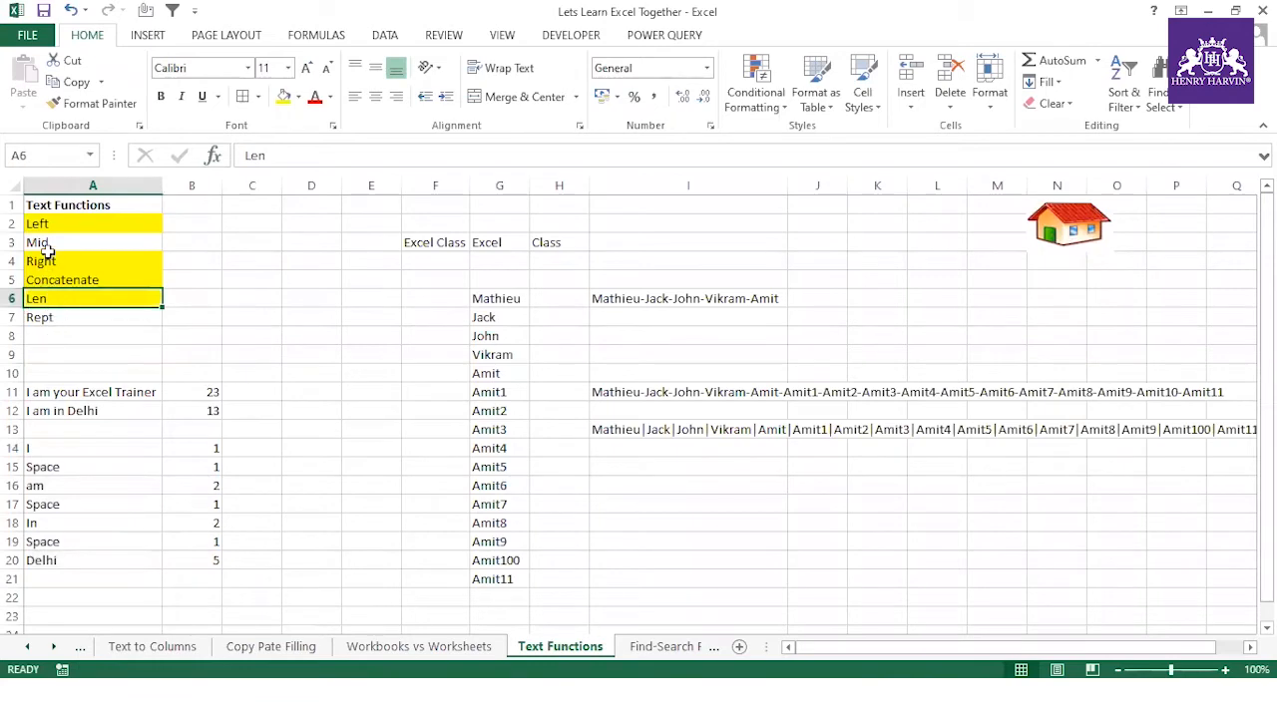
left_click(45, 317)
scroll(509, 504, "down", 2)
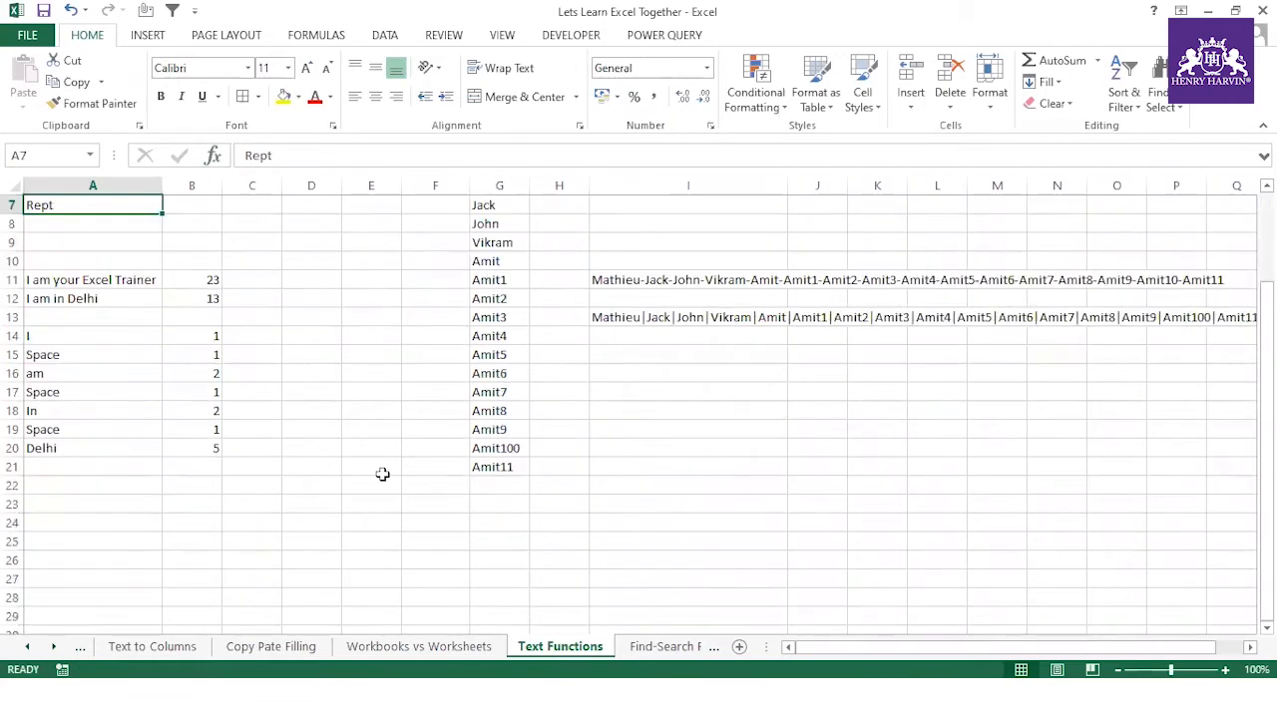
scroll(382, 474, "down", 1)
left_click(173, 428)
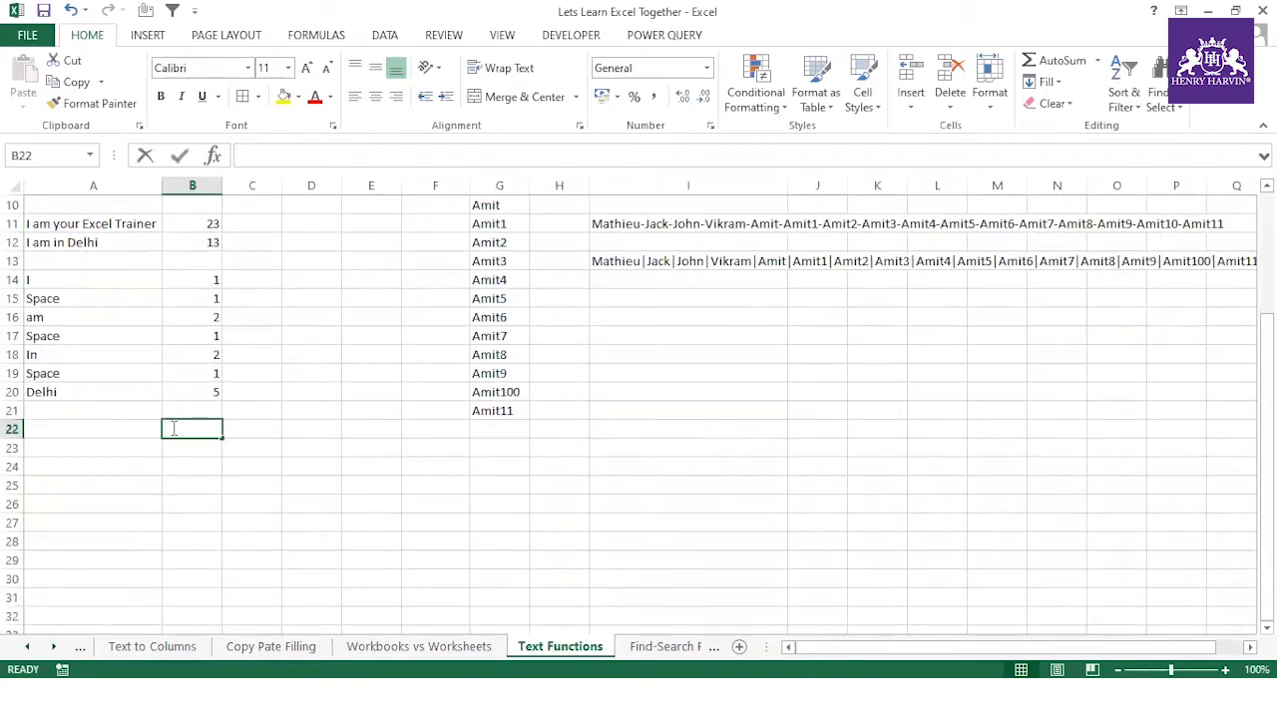
left_click(185, 469)
left_click(188, 430)
left_click(184, 465)
left_click(195, 440)
double_click(196, 431)
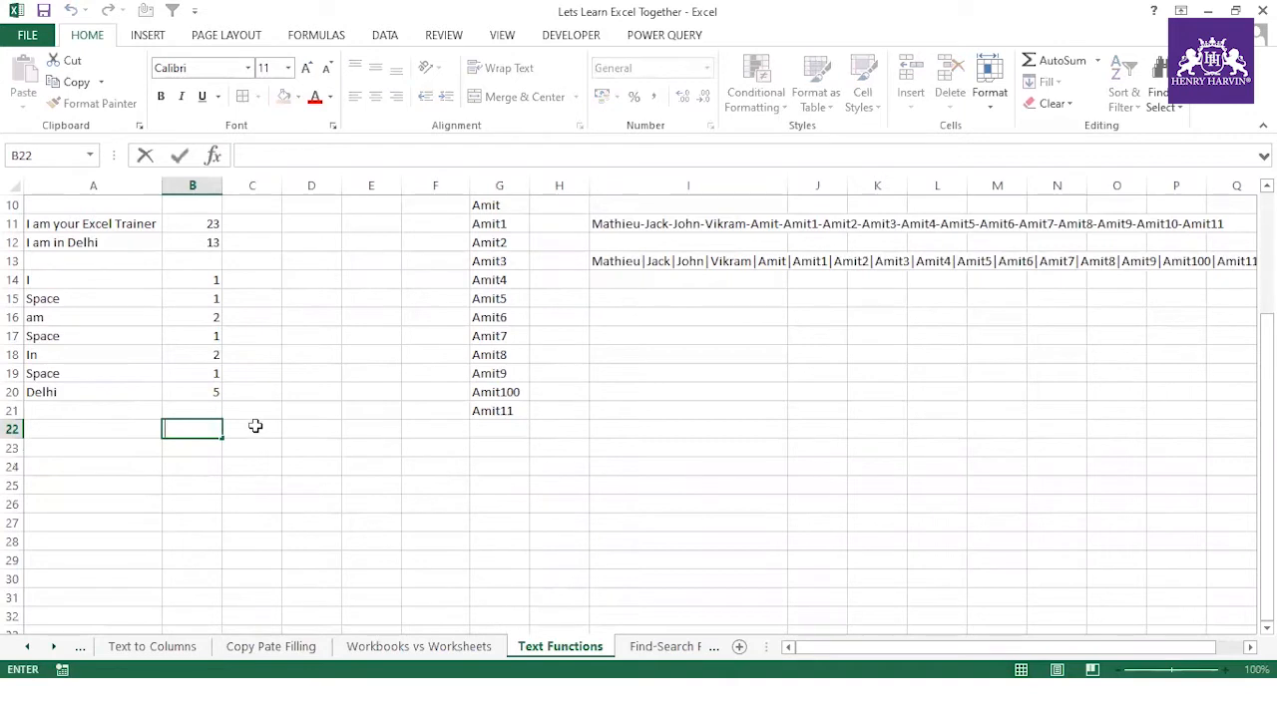
left_click(197, 465)
left_click(193, 430)
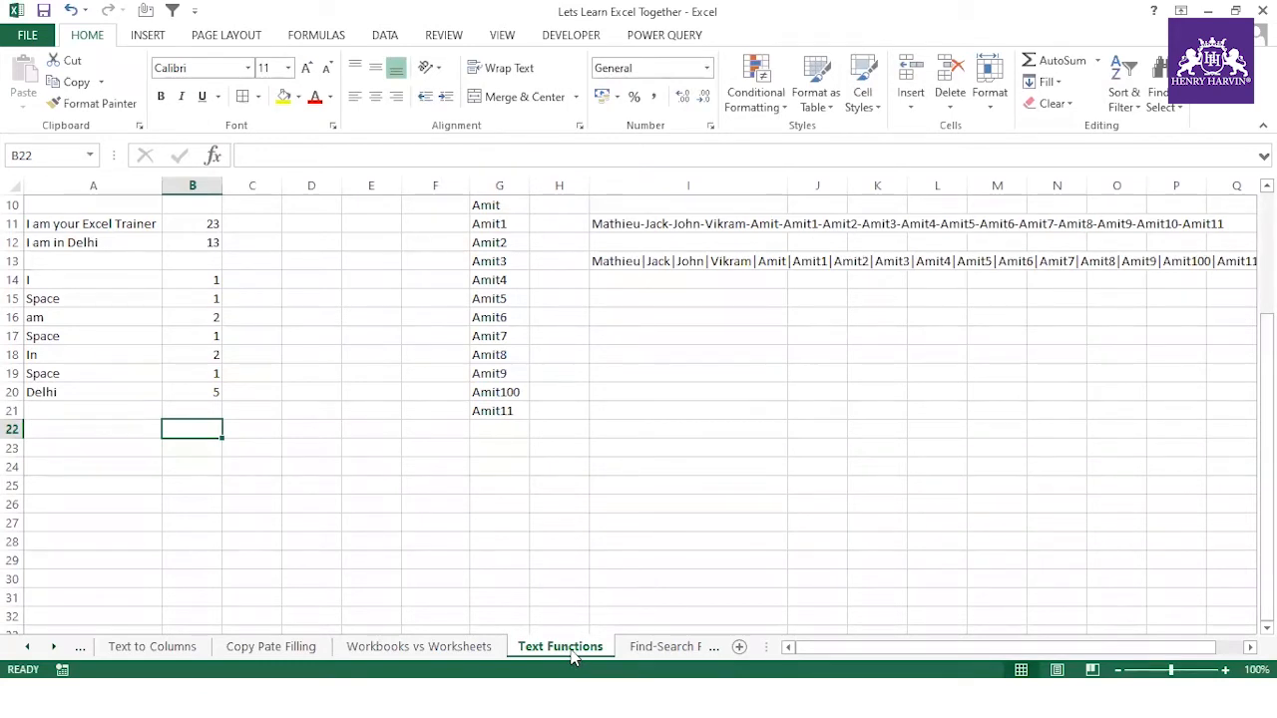
key("Return")
- Enter the formula =REPT("|",40000) in B22 to repeat the pipe character 40000 times
left_click(205, 426)
type("=rept")
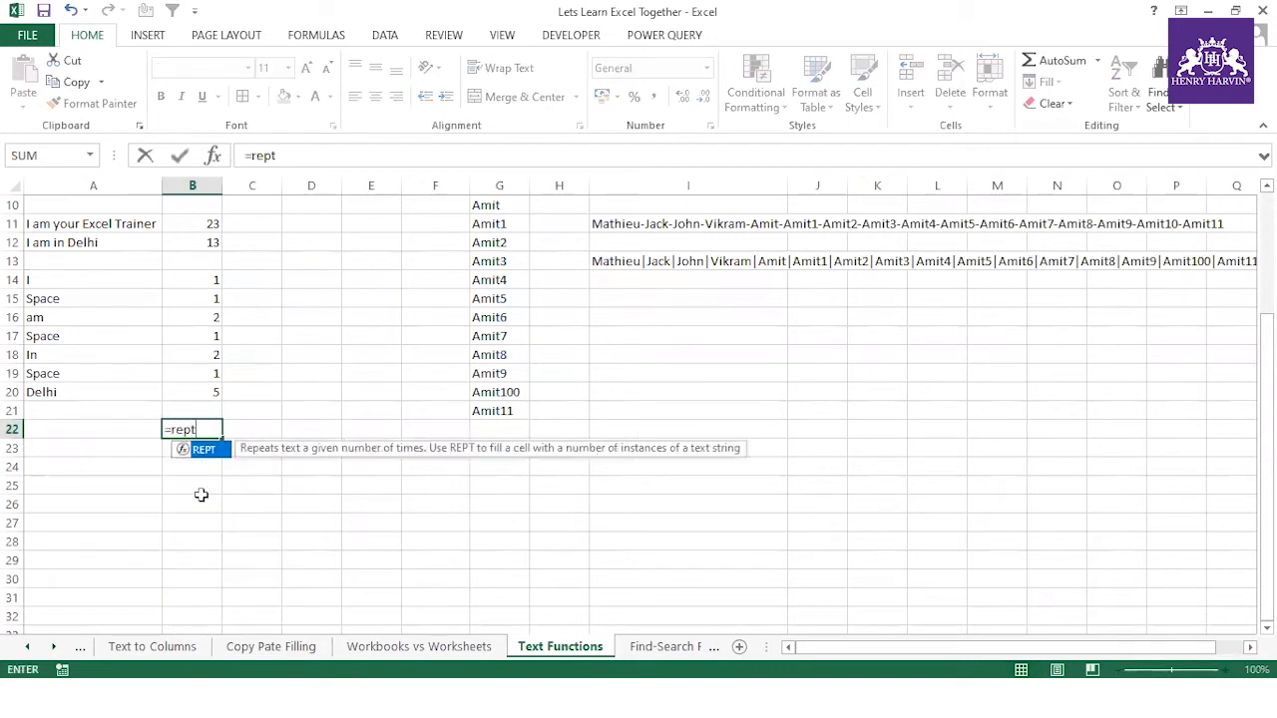
type("(\"|\"")
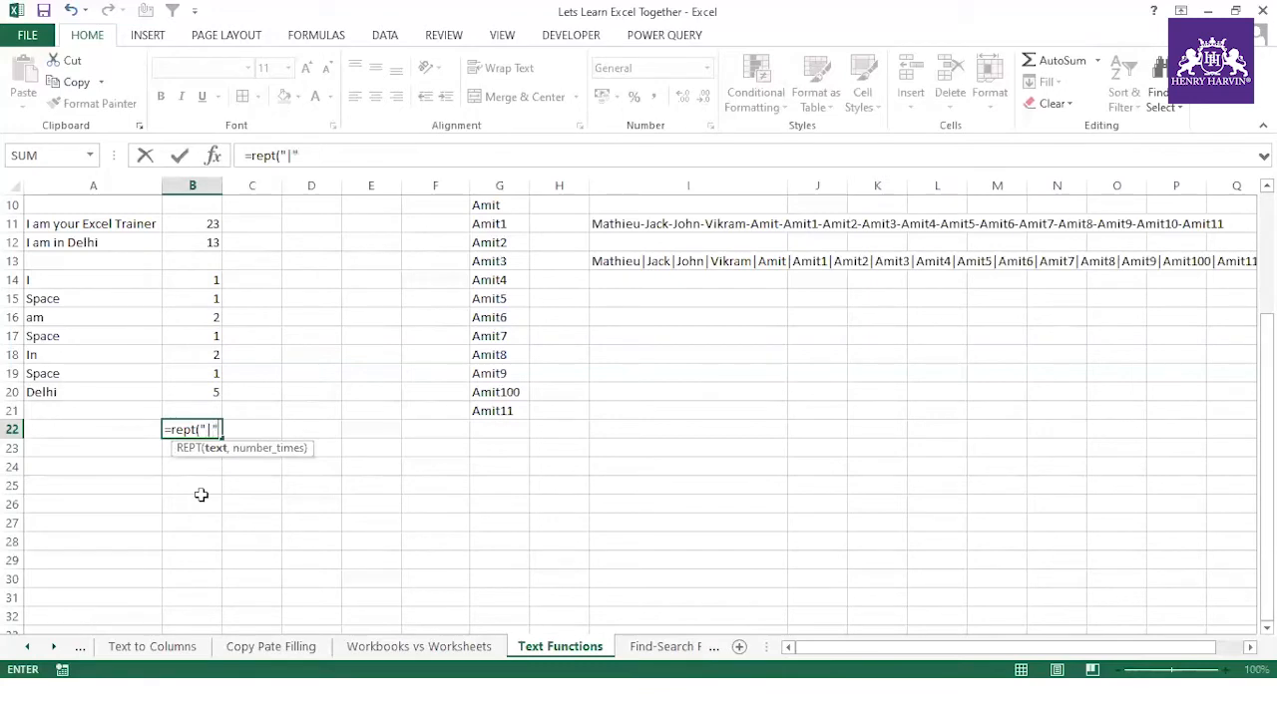
type(",40")
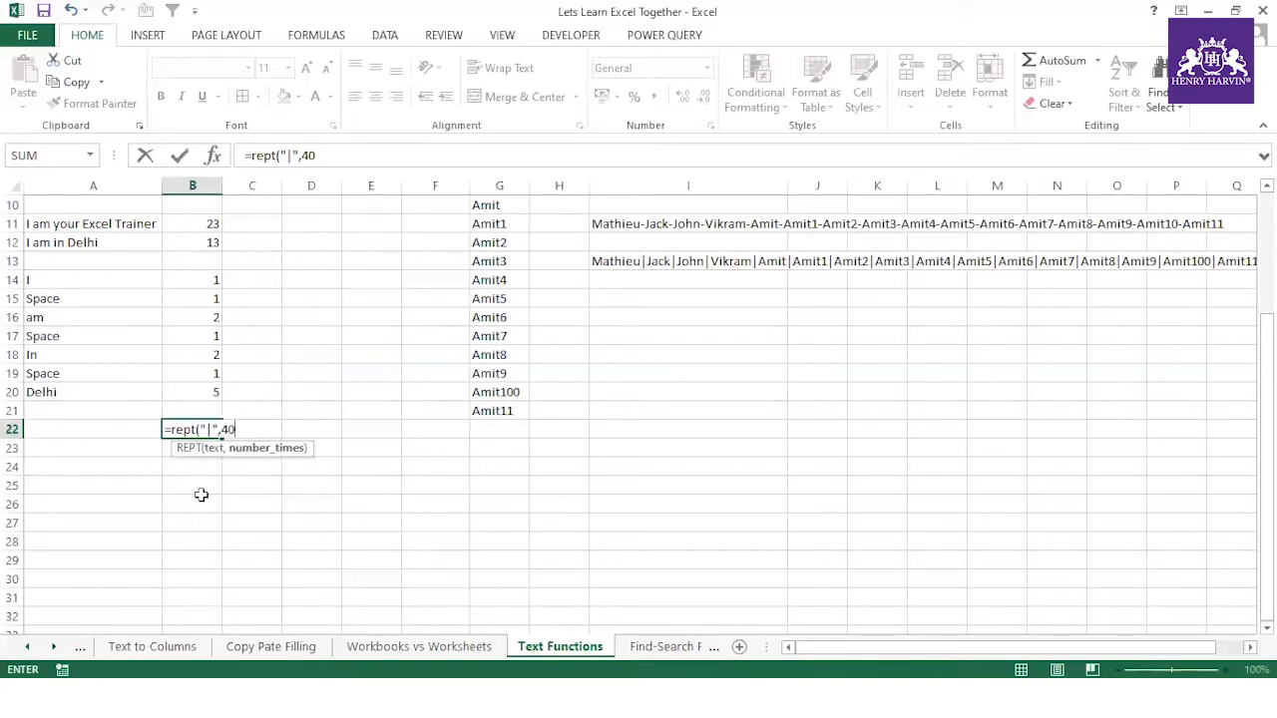
type("000)")
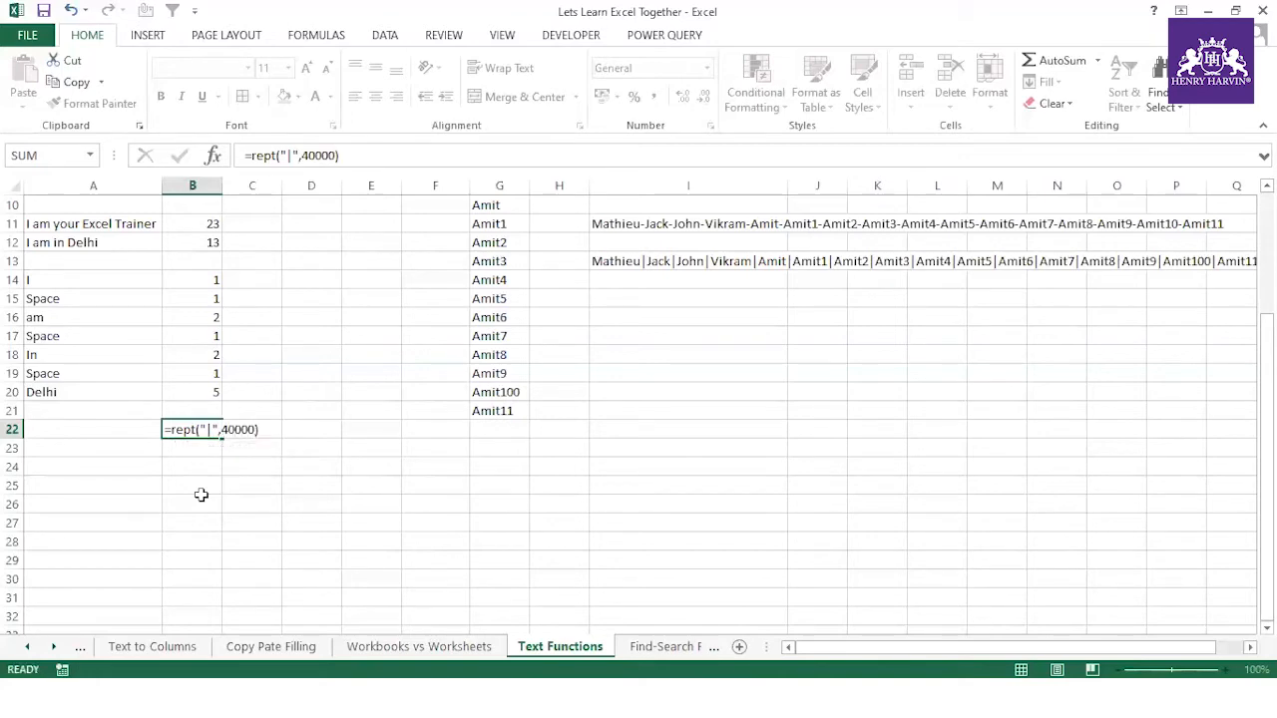
key("Return")
left_click(206, 429)
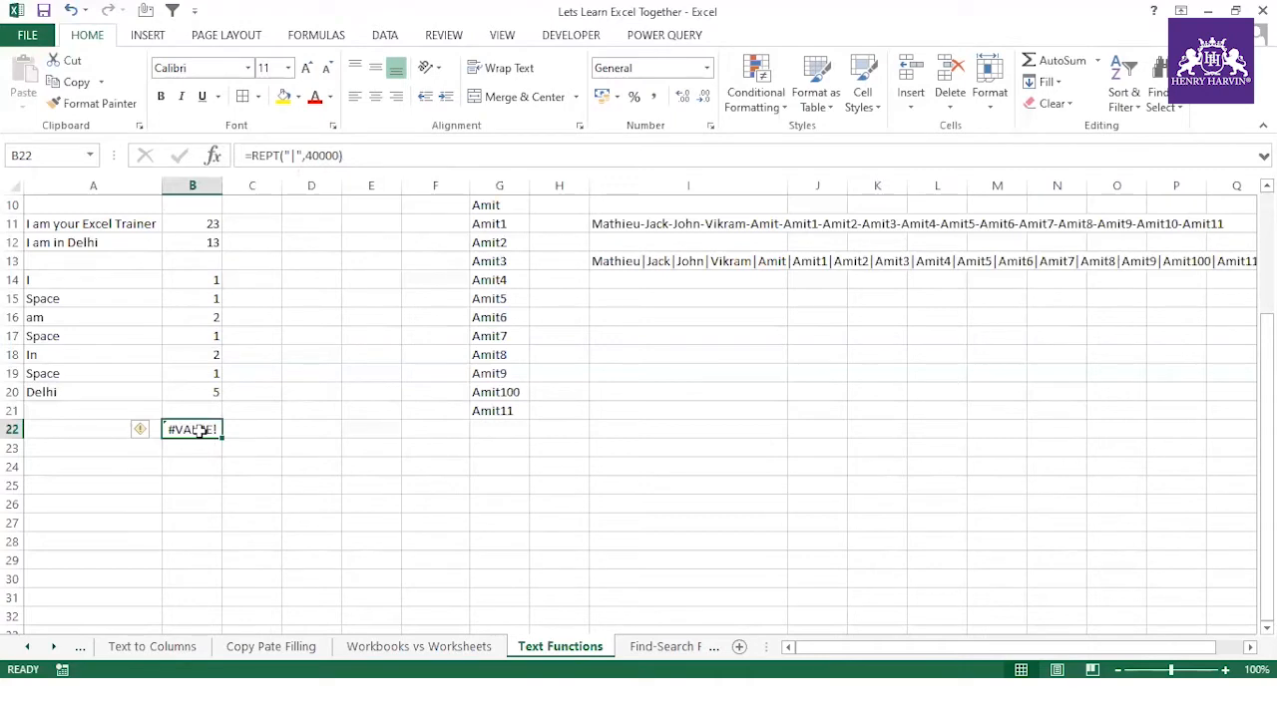
- Calculate 2 to the power of 15 in D22 with the formula =2^15
left_click(332, 429)
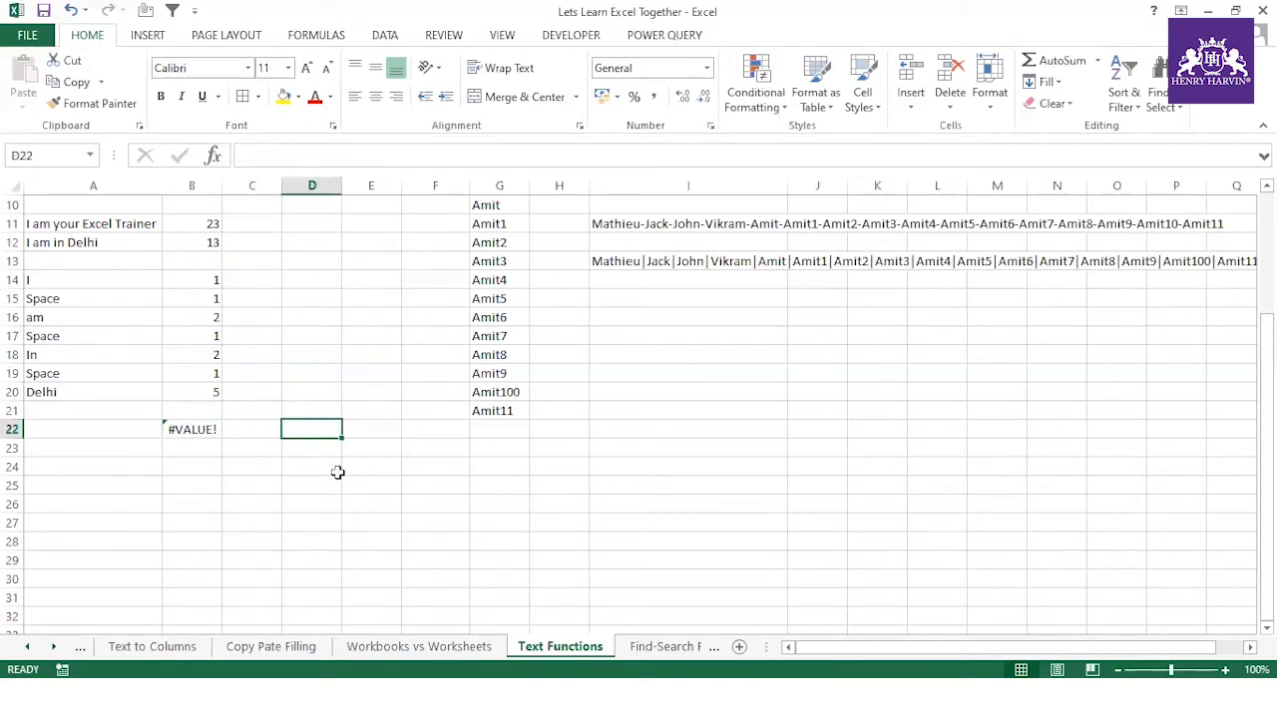
type("=2")
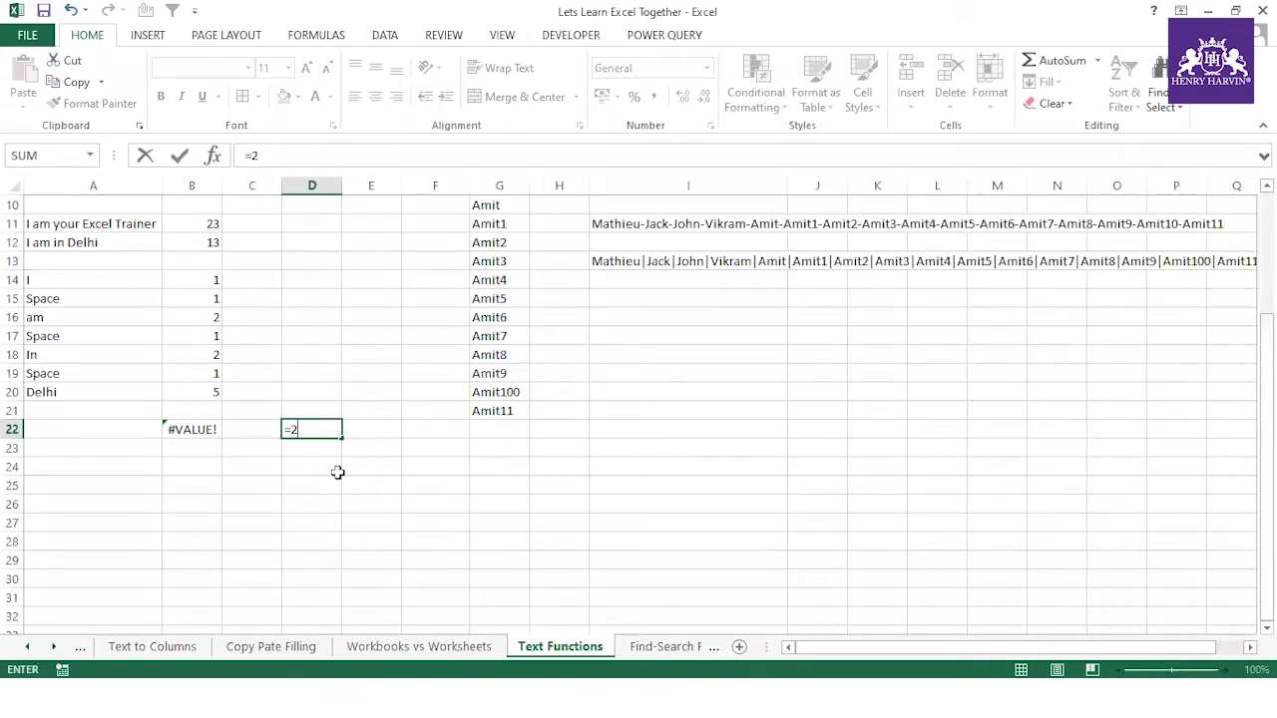
type("^15")
key("Return")
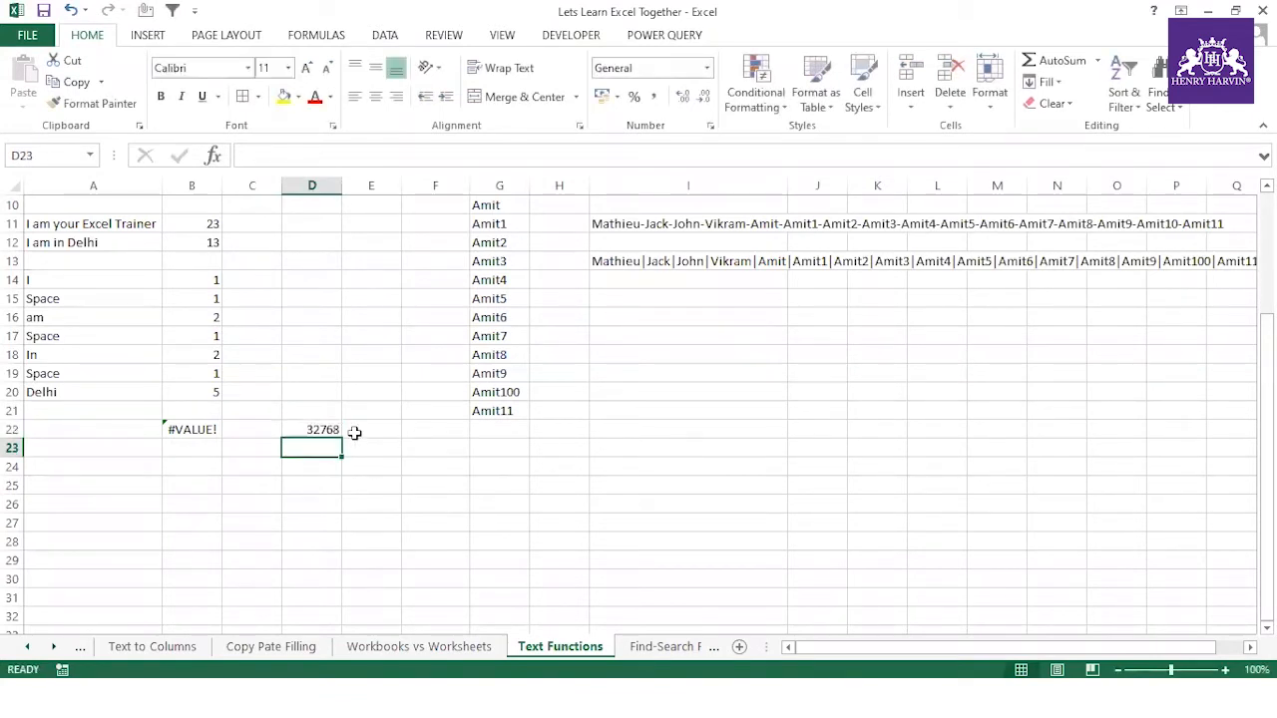
- Try an exponent of 16 in the D22 formula and restore it to 15
left_click(335, 429)
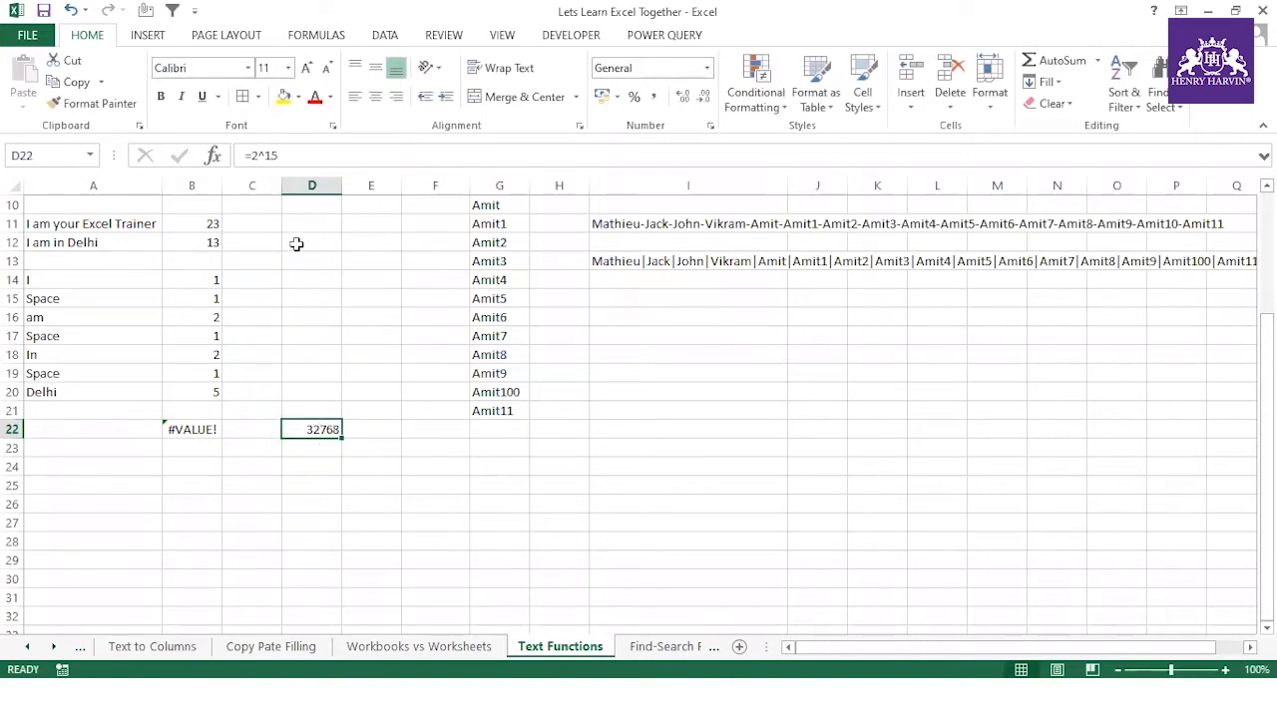
left_click(297, 158)
key("BackSpace")
type("6")
key("ctrl+Return")
left_click(208, 427)
left_click(315, 425)
left_click(304, 157)
key("BackSpace")
type("5")
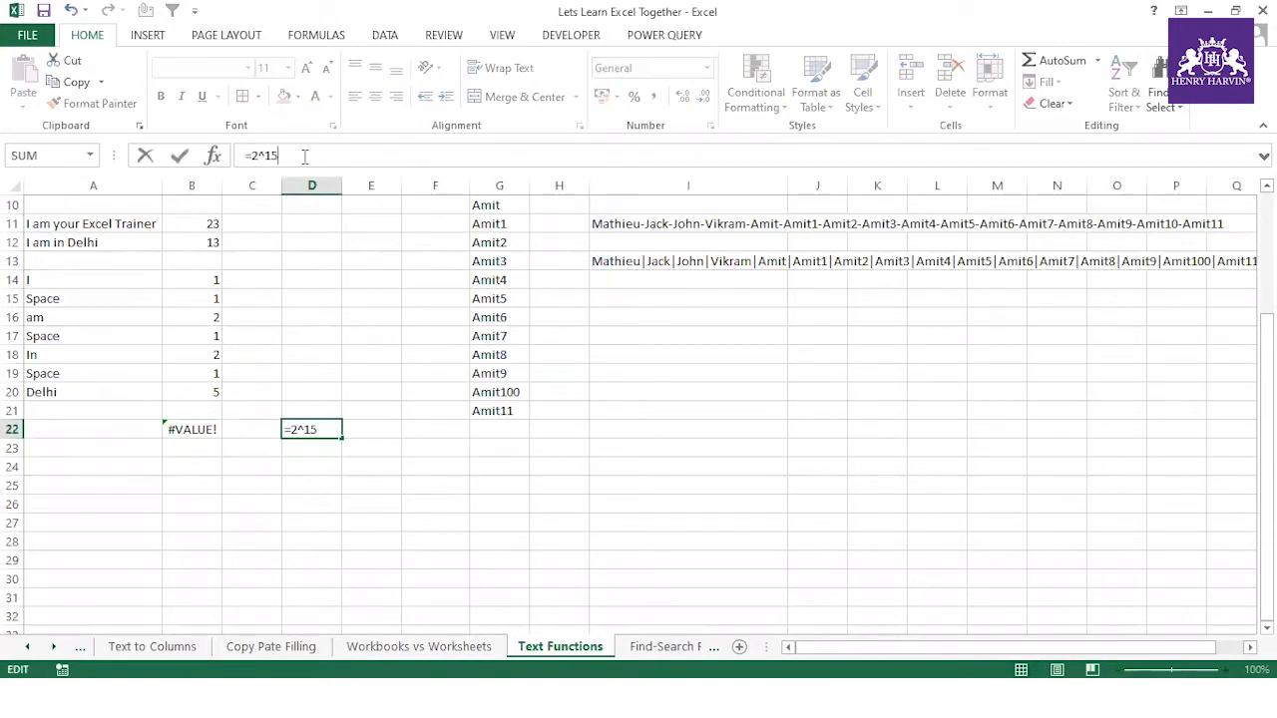
key("Return")
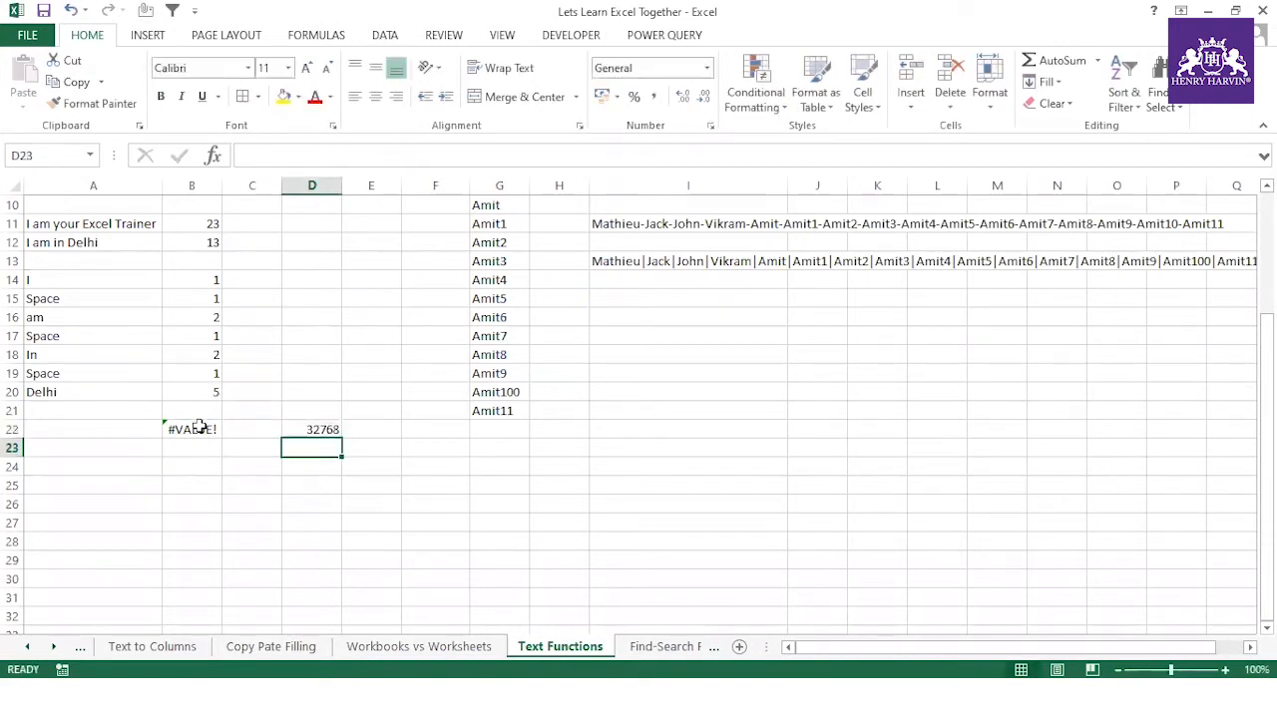
- Try a repeat count of 32768 in the REPT formula in B22
left_click(200, 424)
left_click(342, 155)
key("BackSpace")
key("BackSpace")
key("BackSpace")
key("BackSpace")
key("BackSpace")
type("32")
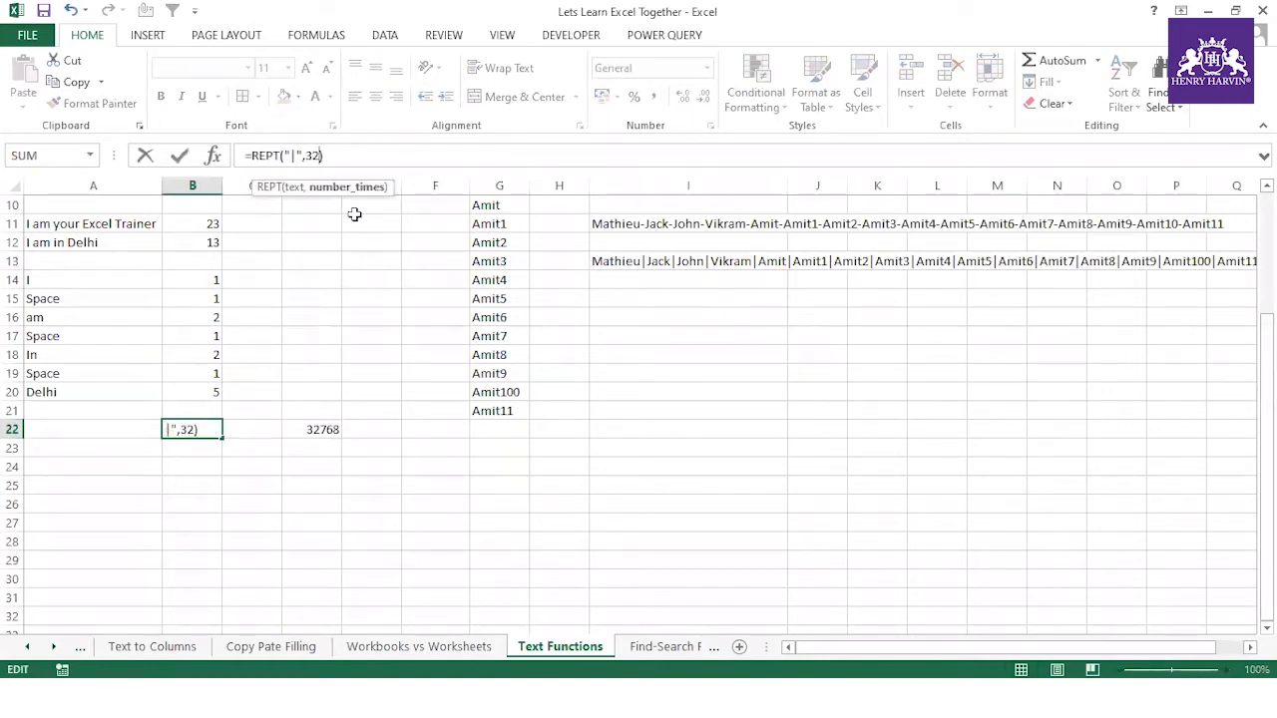
type("768")
- Set the repeat count in the REPT formula in B22 to 32767
left_click(204, 431)
left_click(341, 155)
key("BackSpace")
type("7")
key("Return")
left_click(196, 430)
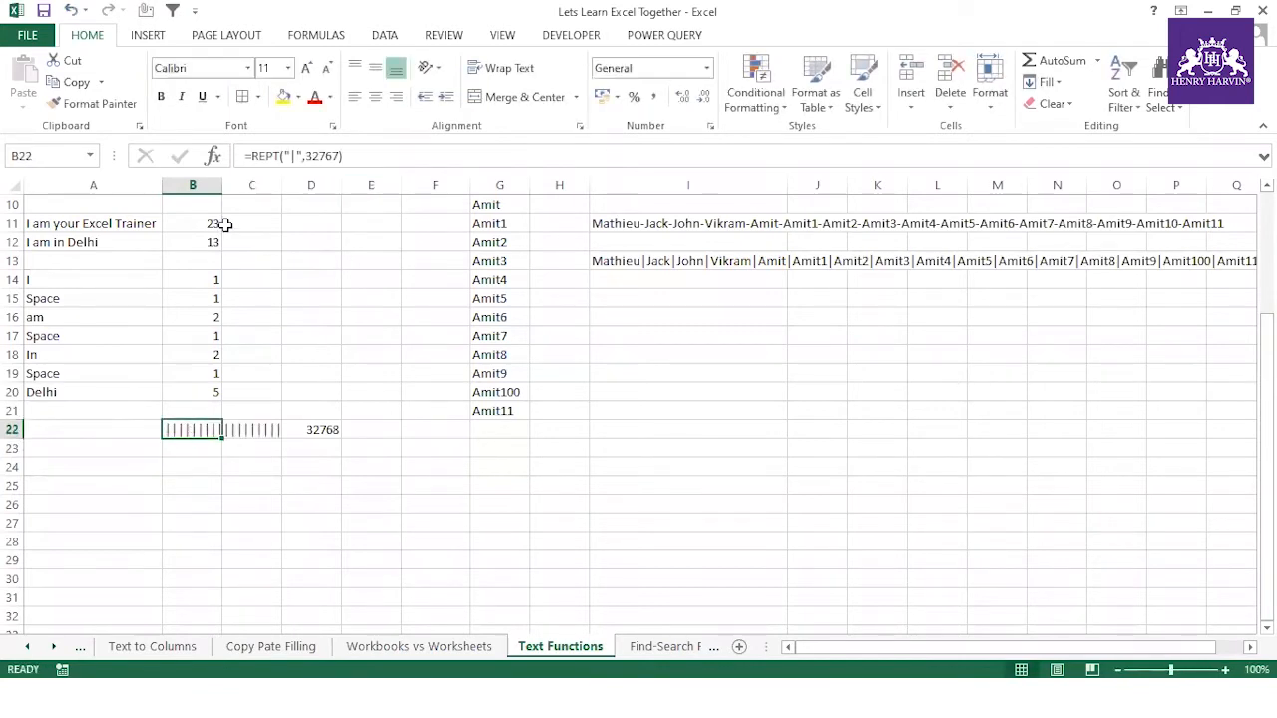
- Autofit column B to the repeated pipe characters and inspect the repeat count in the B22 formula without changing it
double_click(222, 186)
left_click(293, 489)
left_click(306, 426)
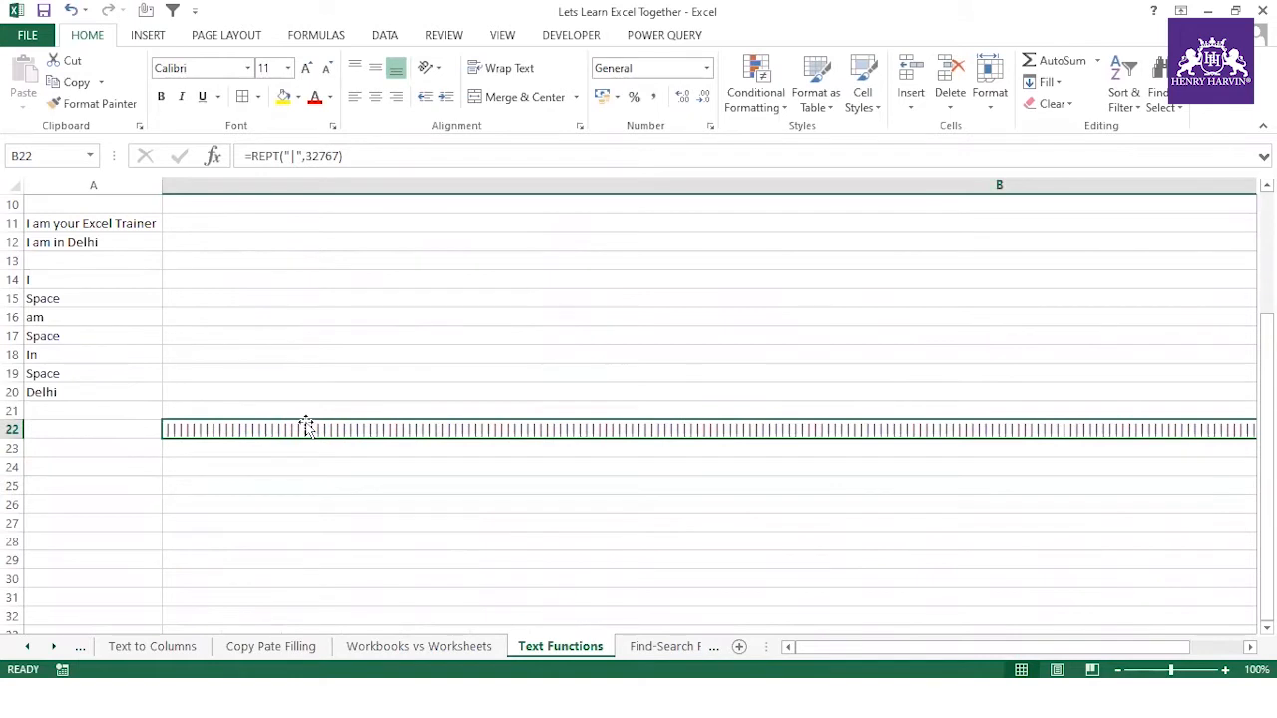
left_click(340, 155)
double_click(322, 156)
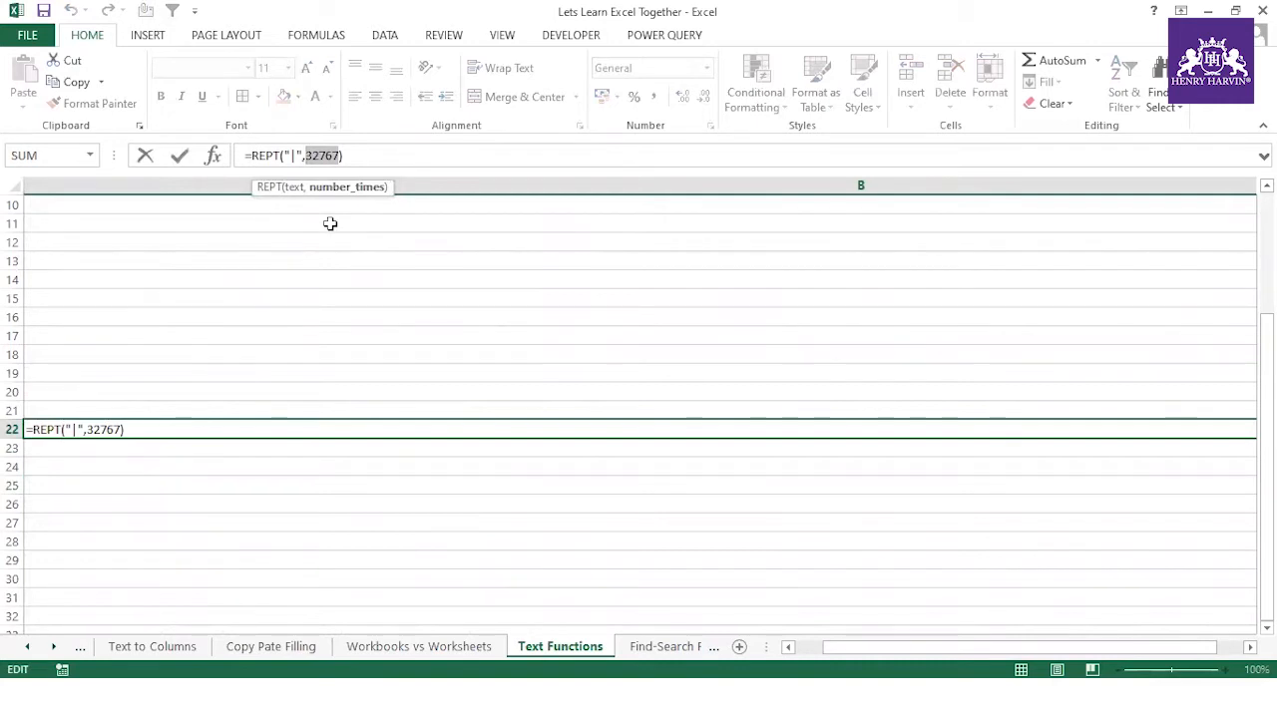
left_click_drag(116, 462, 120, 479)
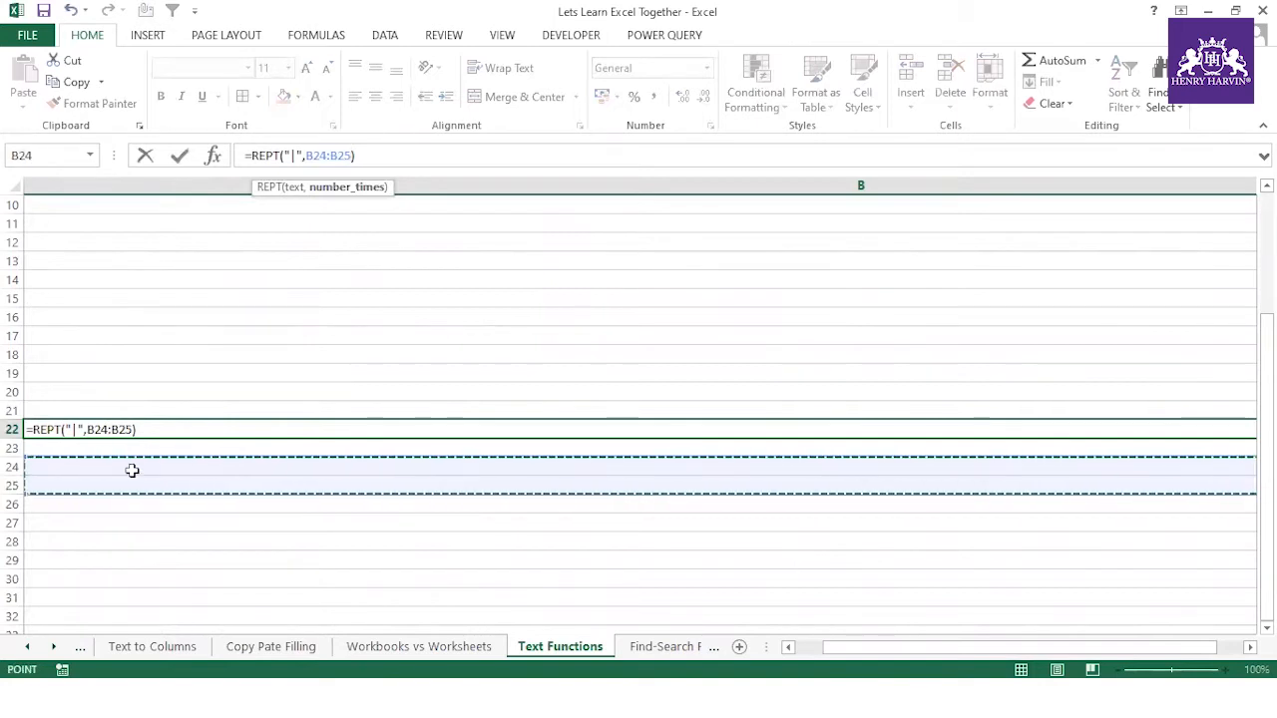
key("Escape")
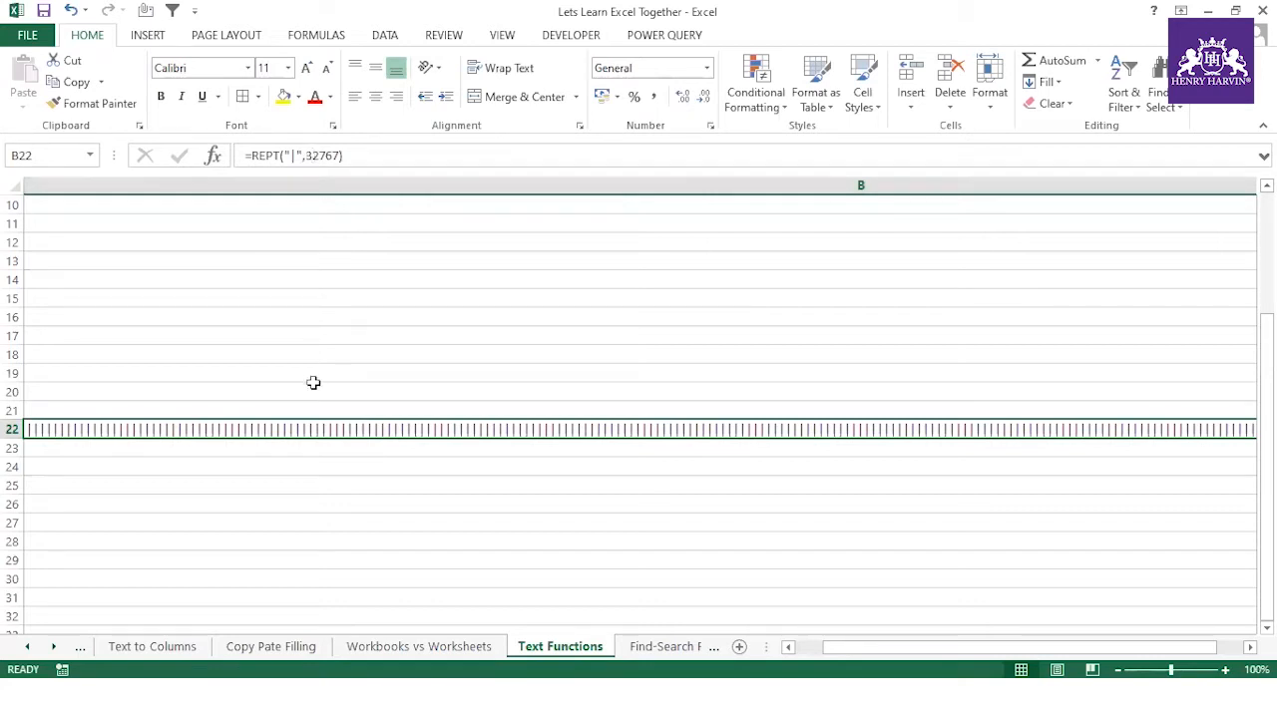
- Undo the autofit of column B and widen the column slightly
left_click(343, 484)
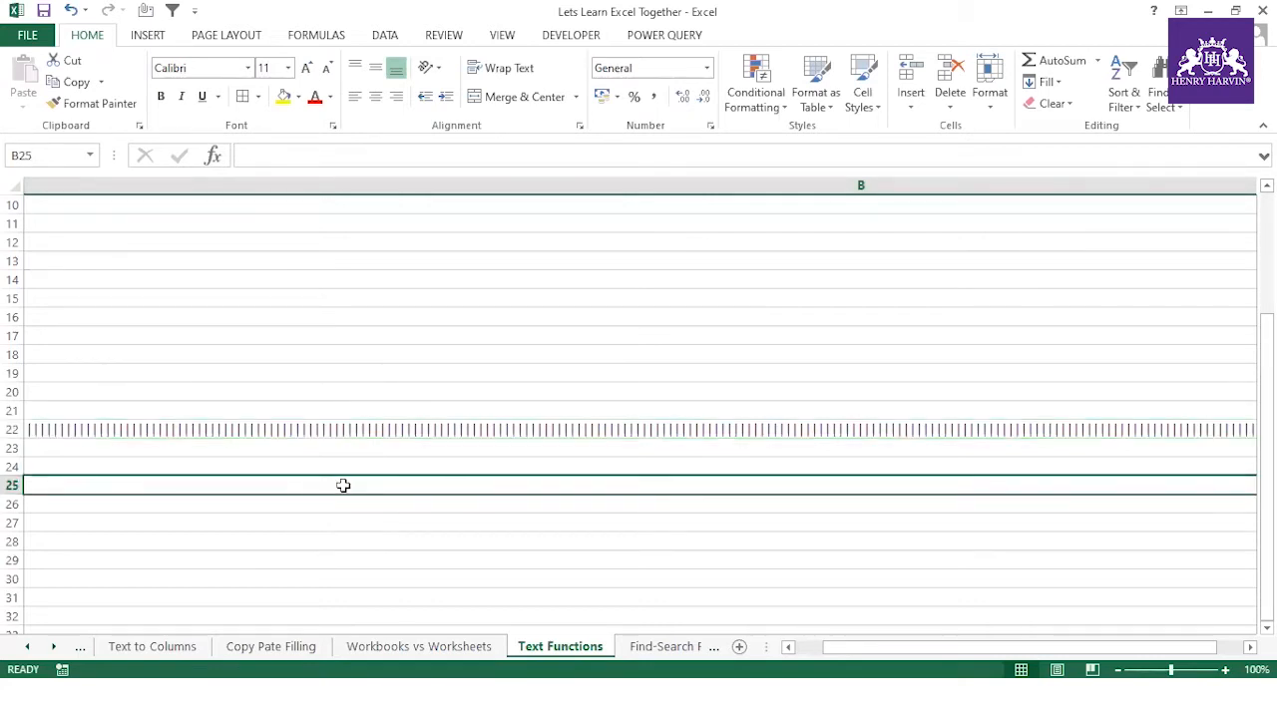
key("ctrl+z")
left_click(250, 487)
left_click(70, 433)
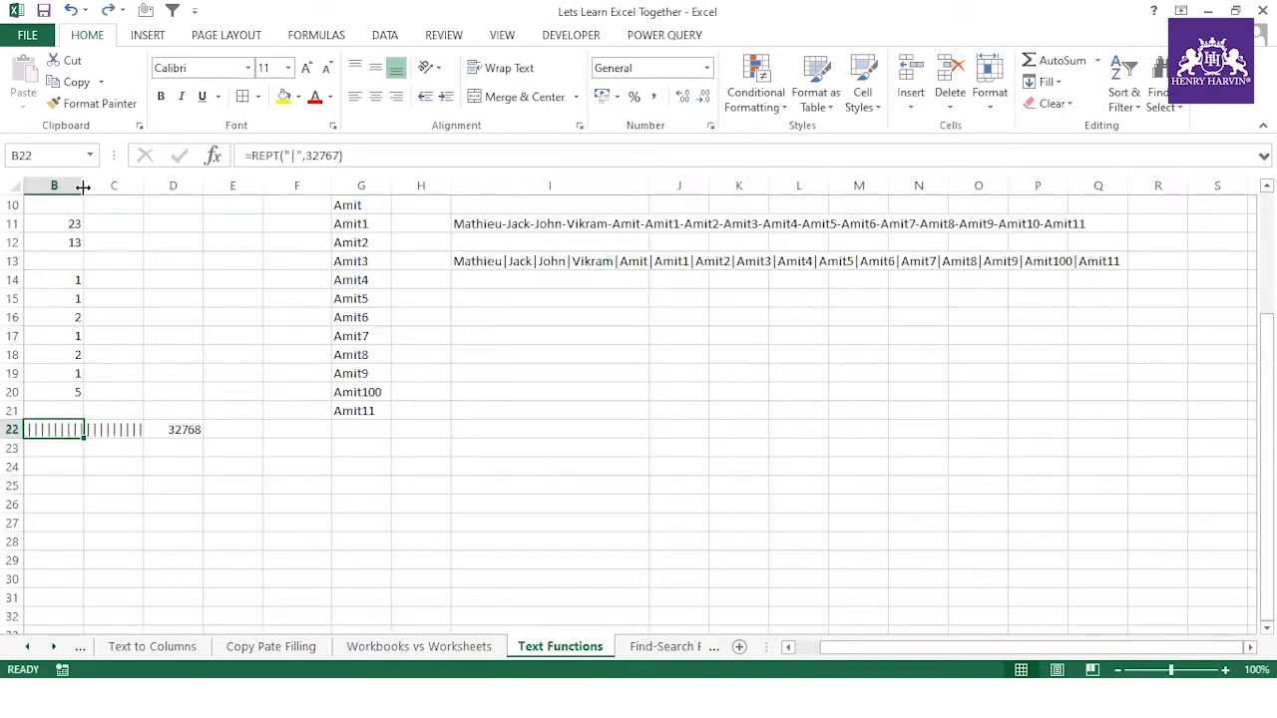
left_click_drag(84, 187, 97, 187)
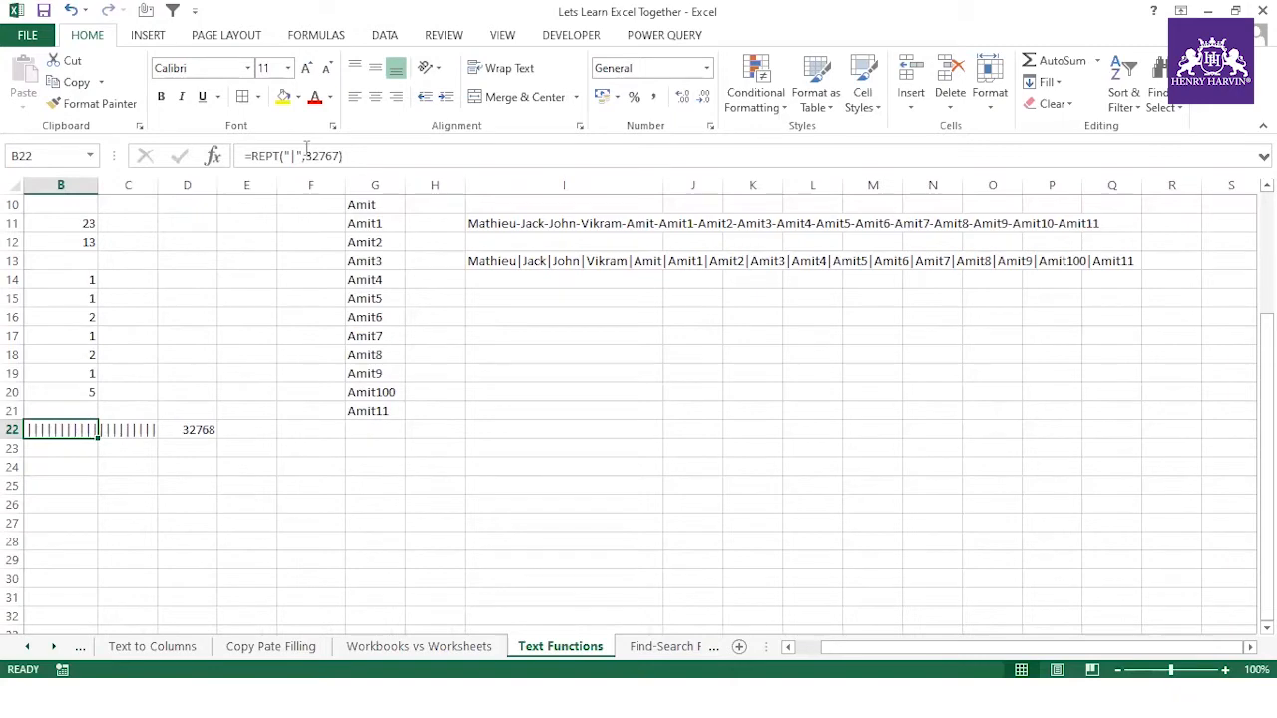
left_click_drag(305, 156, 342, 155)
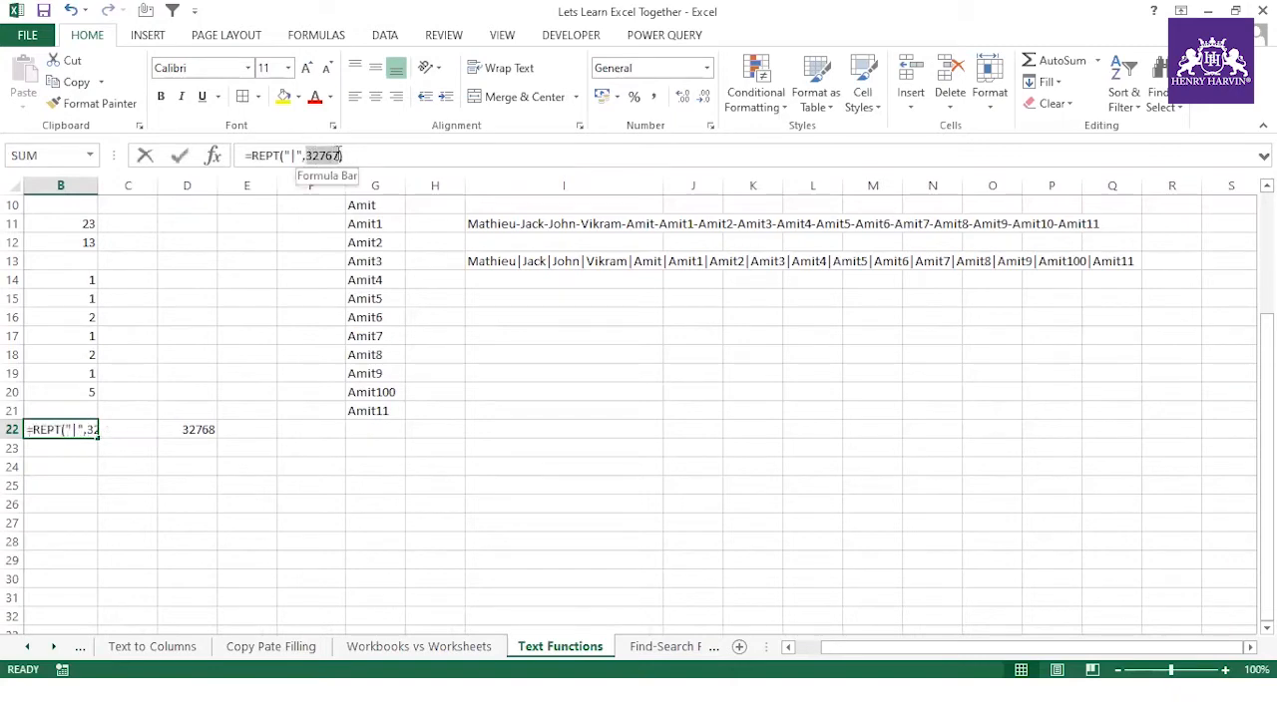
key("Escape")
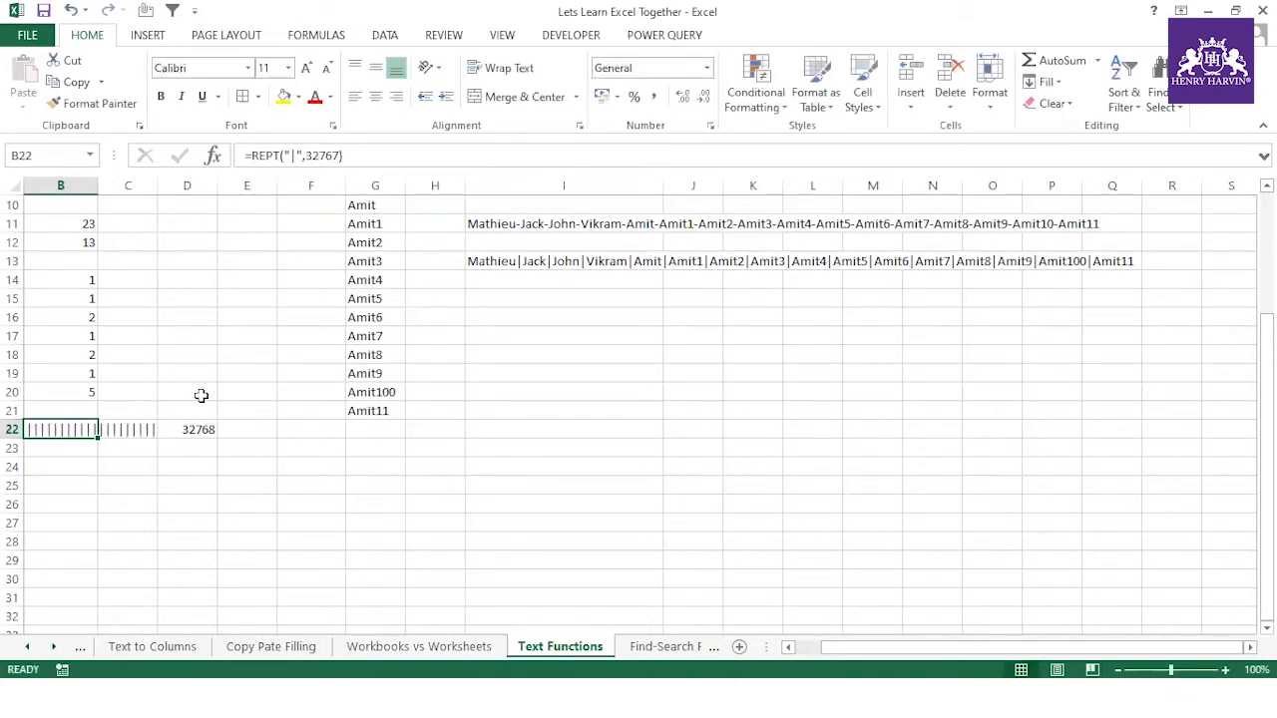
- Highlight the Rept entry in A7 yellow
scroll(200, 399, "up", 3)
left_click_drag(832, 647, 797, 648)
left_click(48, 316)
left_click(283, 97)
left_click(197, 336)
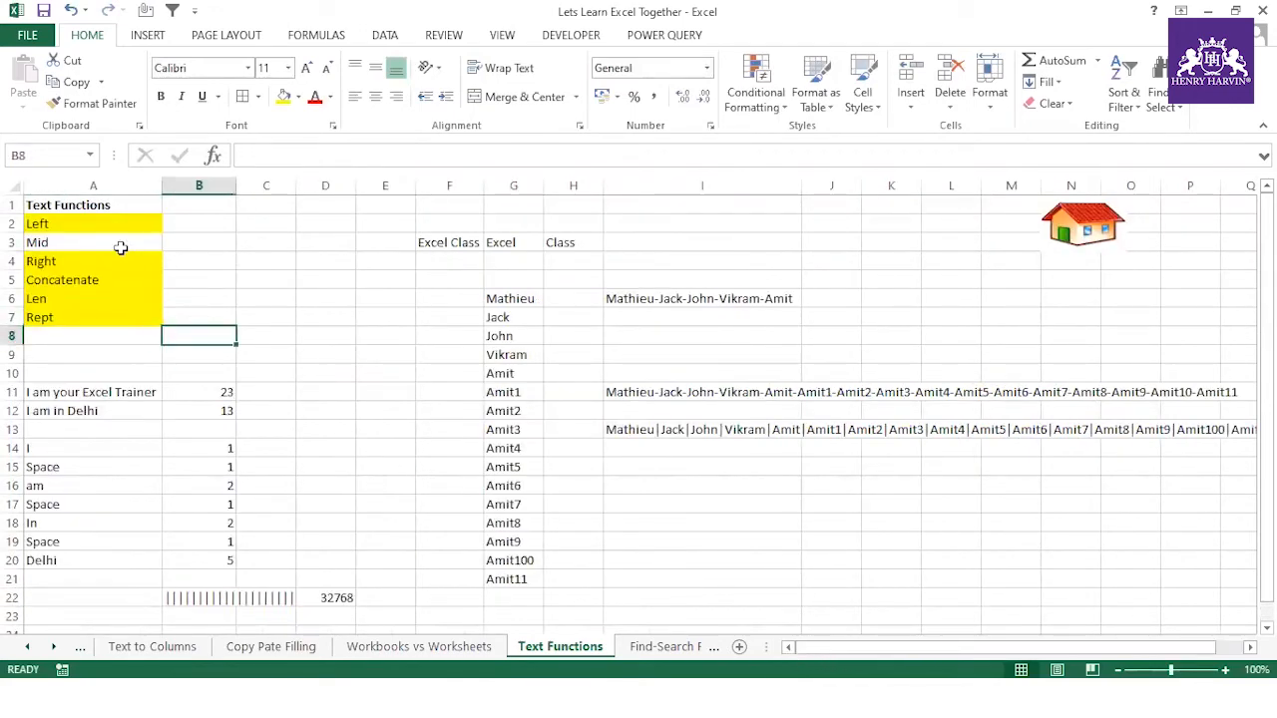
- For the Mid example, enter the sentence "I am in Delhi since 1980" in C28 and autofit column C
left_click(76, 244)
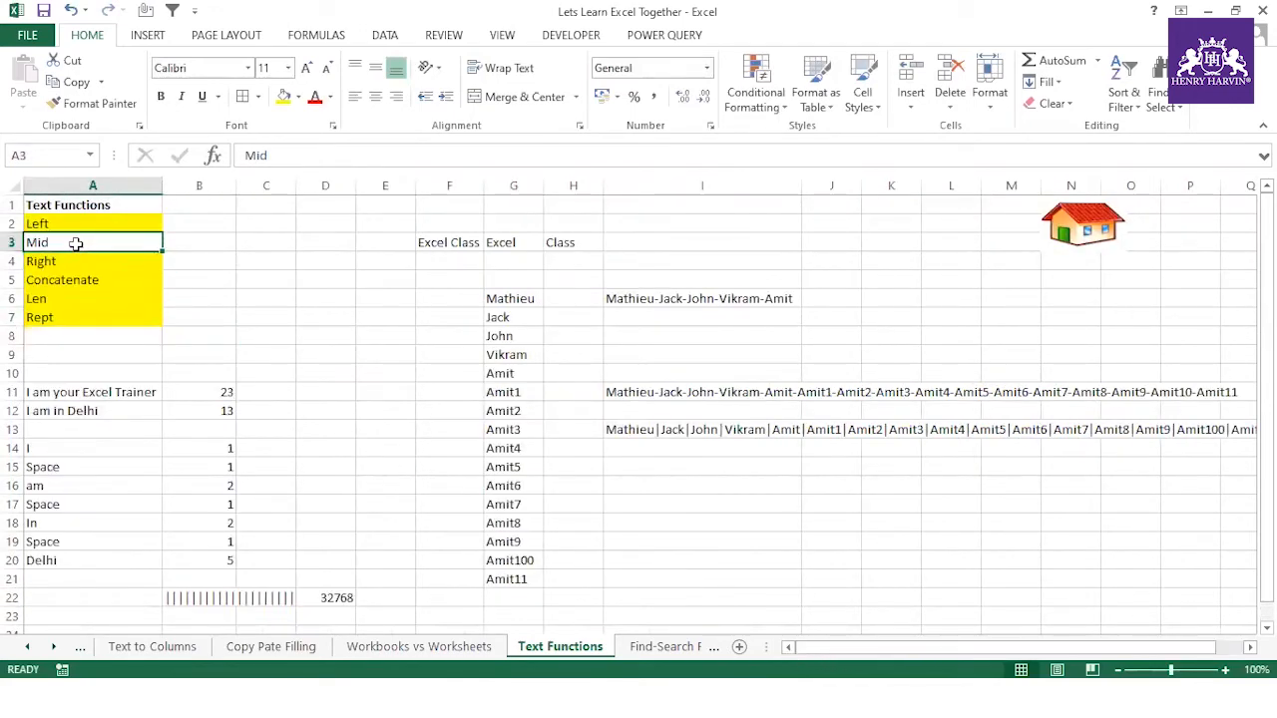
scroll(190, 316, "down", 6)
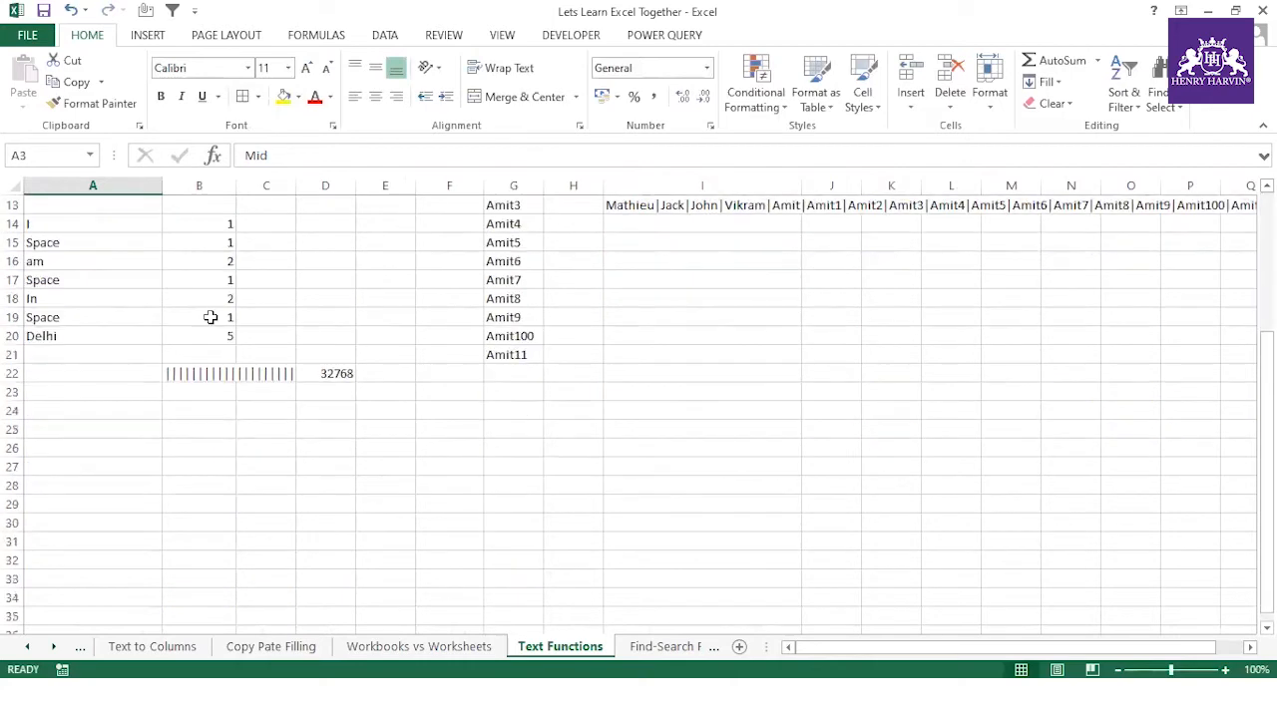
left_click(285, 377)
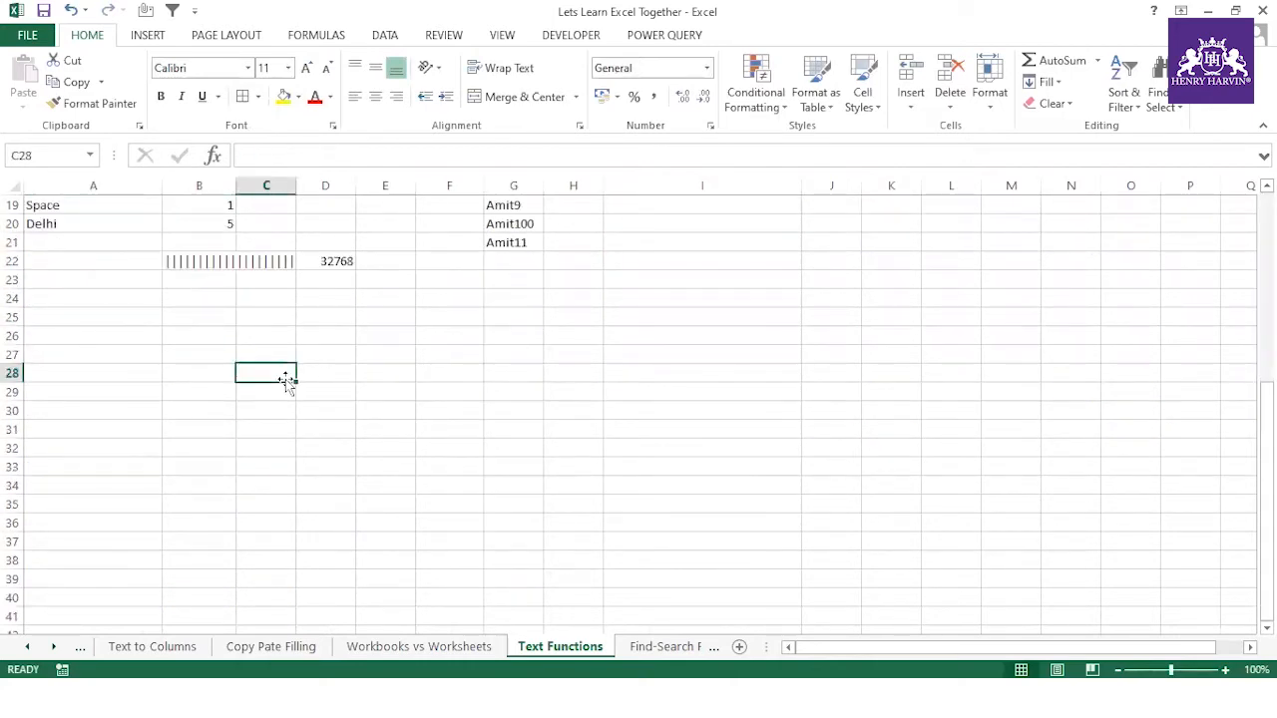
type("I am")
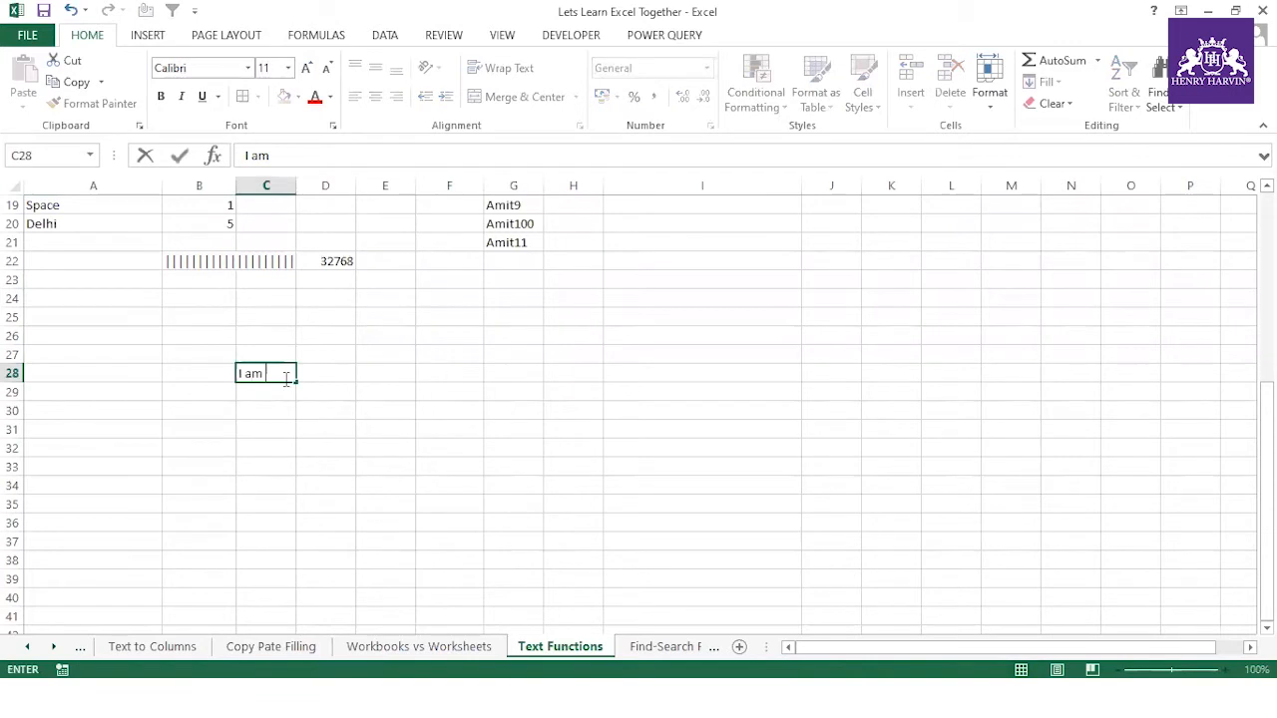
type(" in Delhi sin")
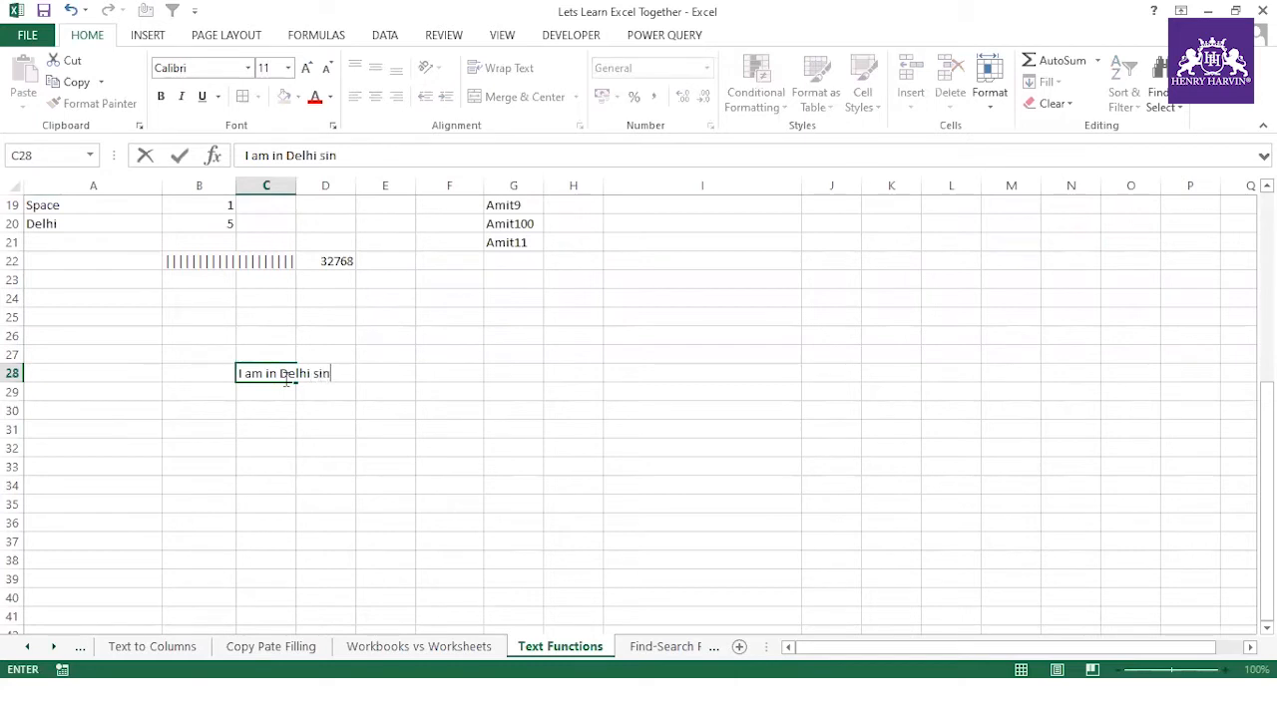
type("ce 1980")
left_click(361, 444)
double_click(295, 187)
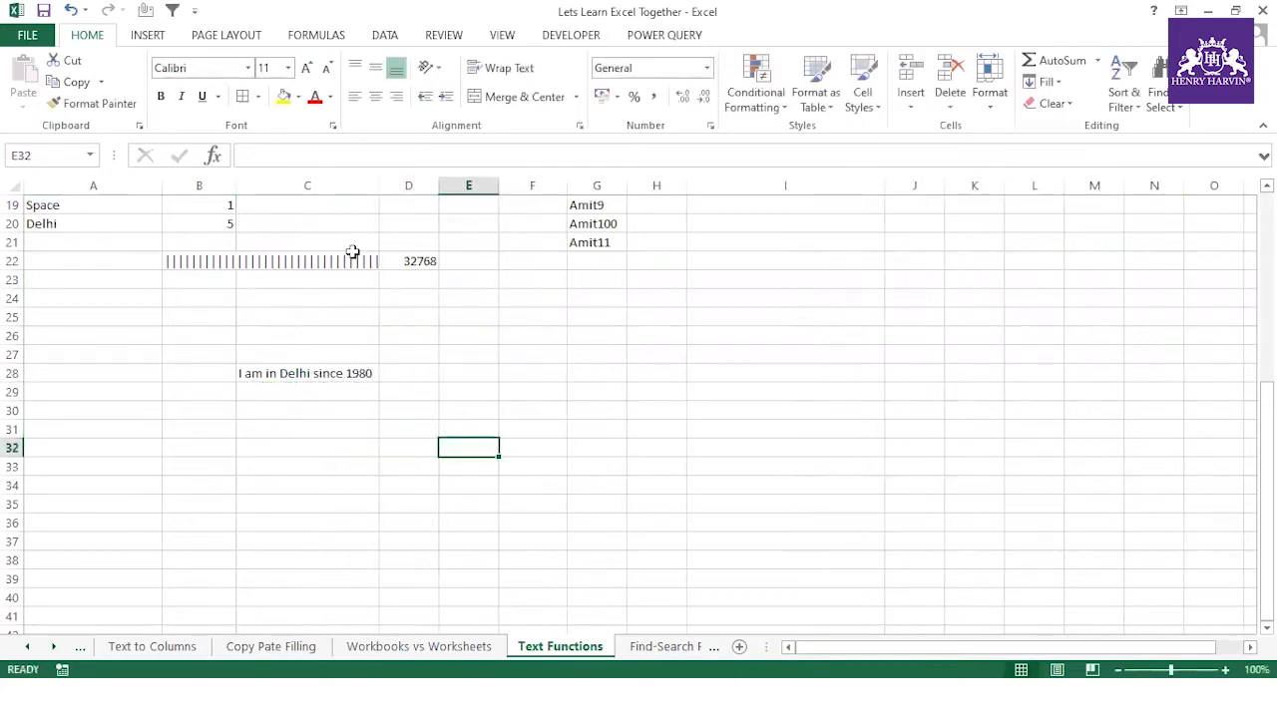
left_click(360, 378)
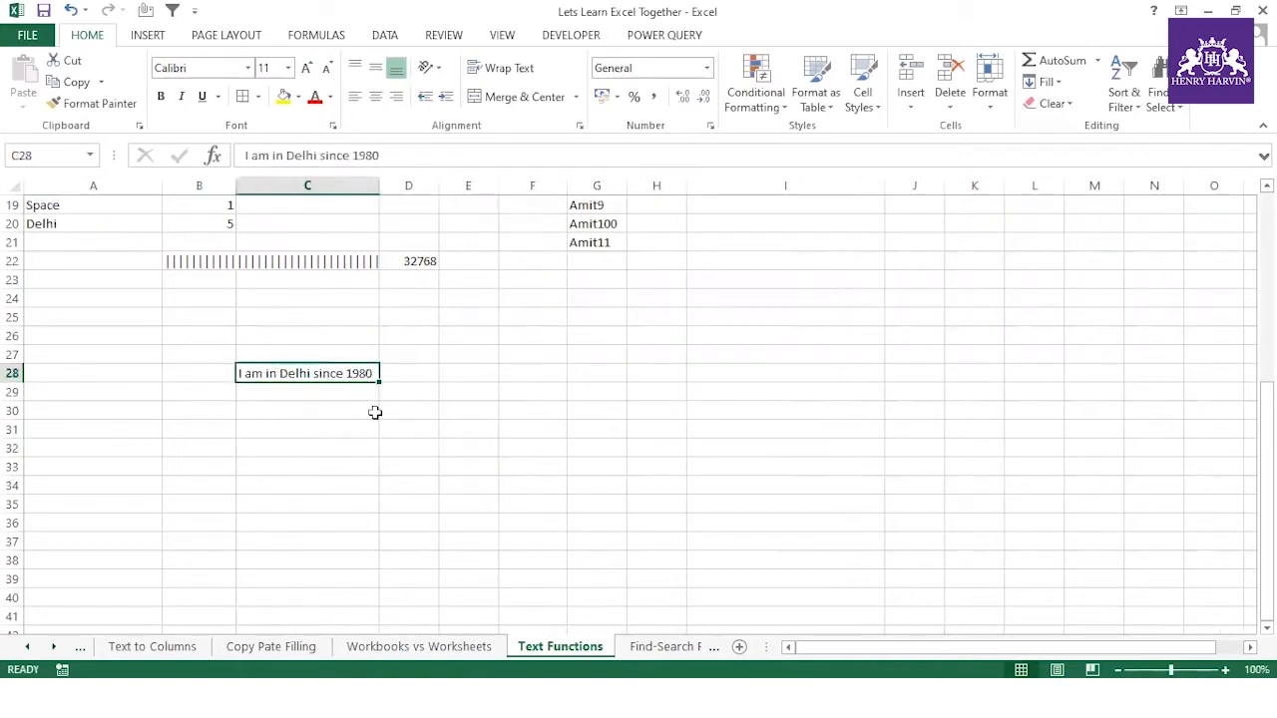
left_click(427, 356)
left_click(419, 370)
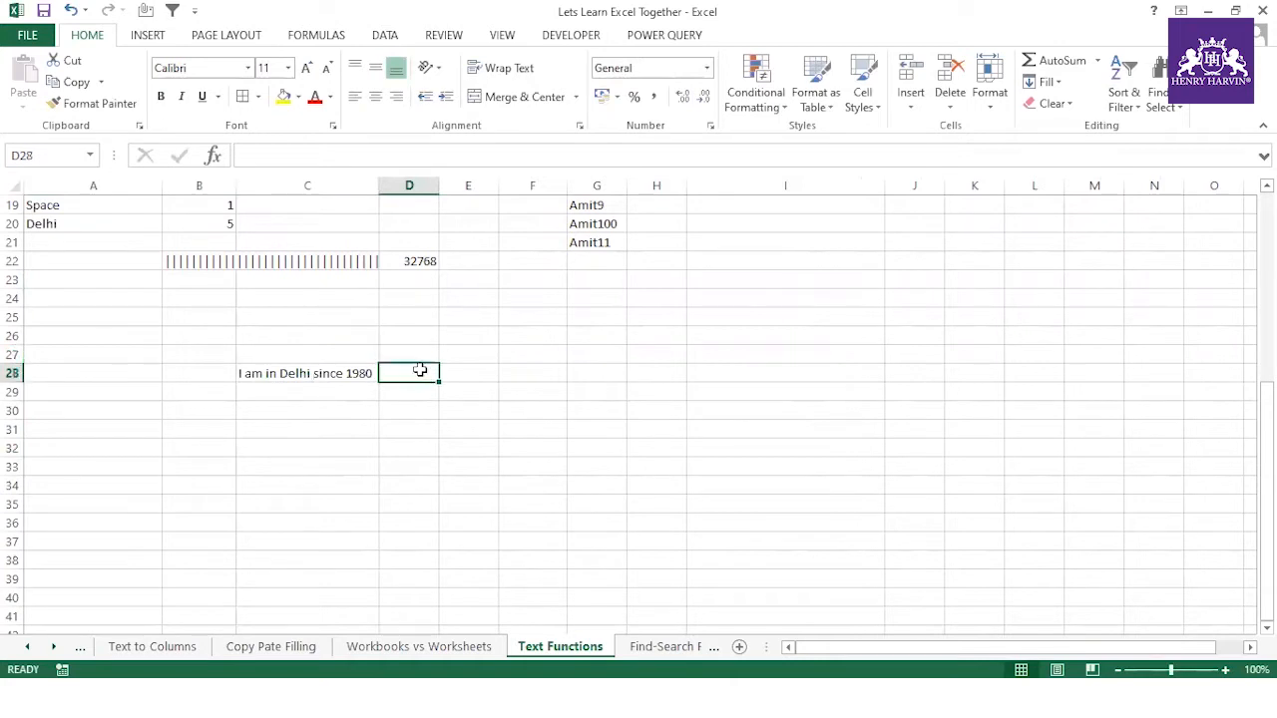
type("=mid(")
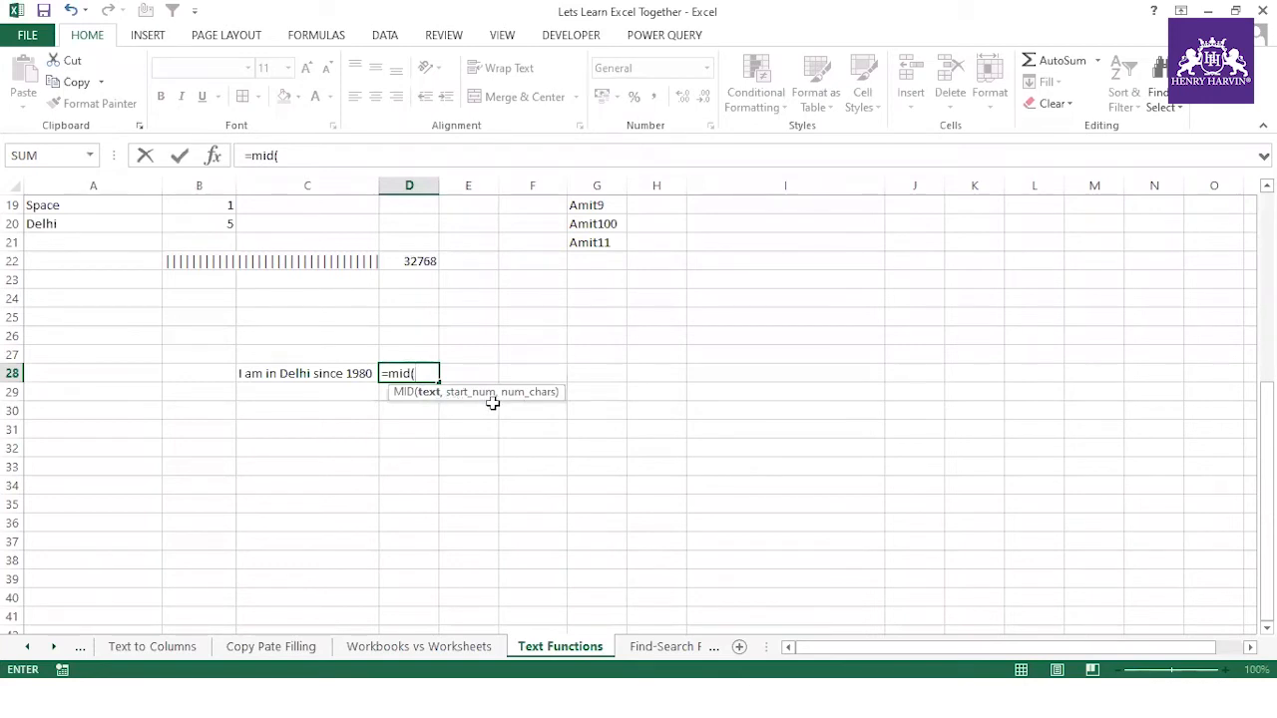
left_click(342, 373)
type(",")
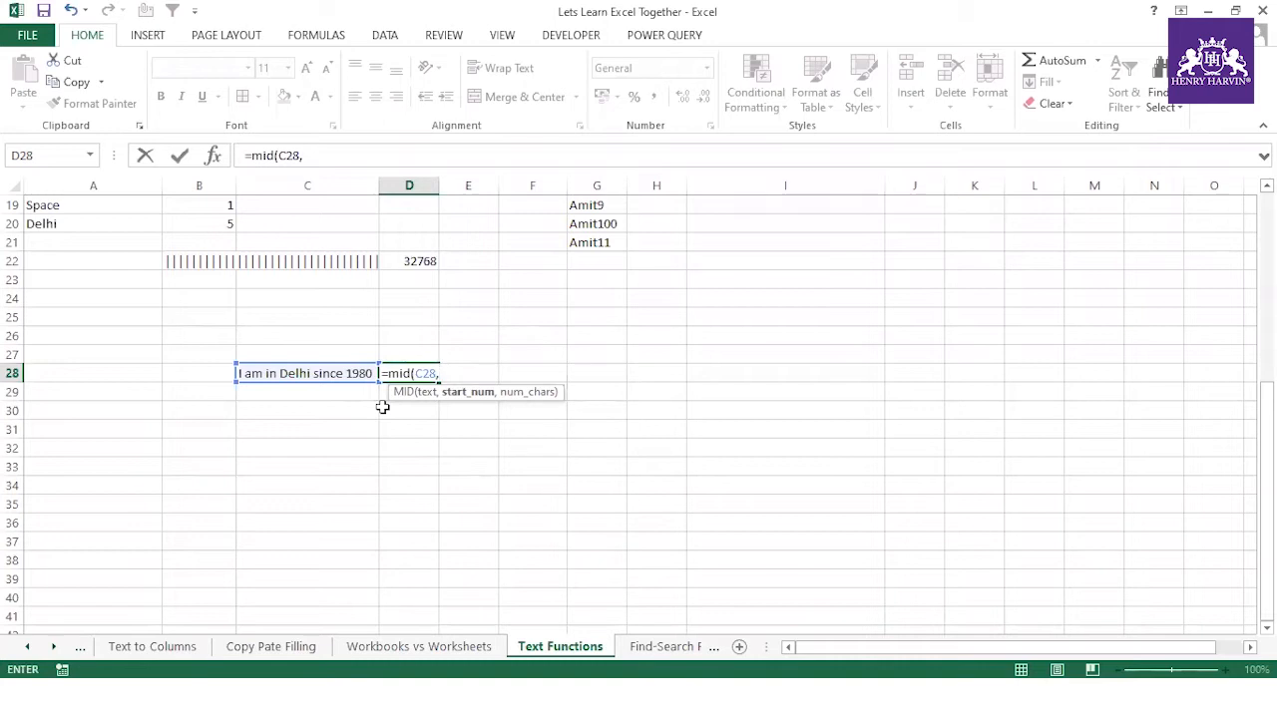
key("Escape")
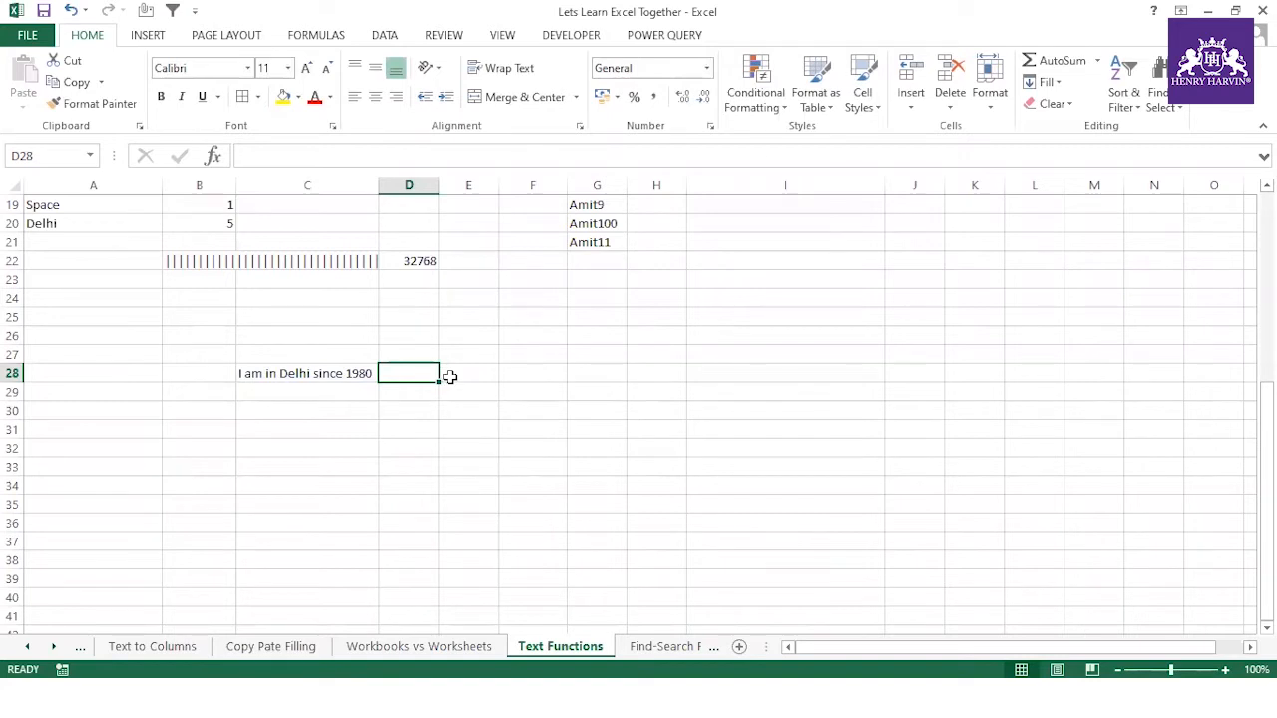
- In E28, enter a SEARCH formula that finds the position of "Delhi" within C28, omitting the optional start number
left_click(462, 370)
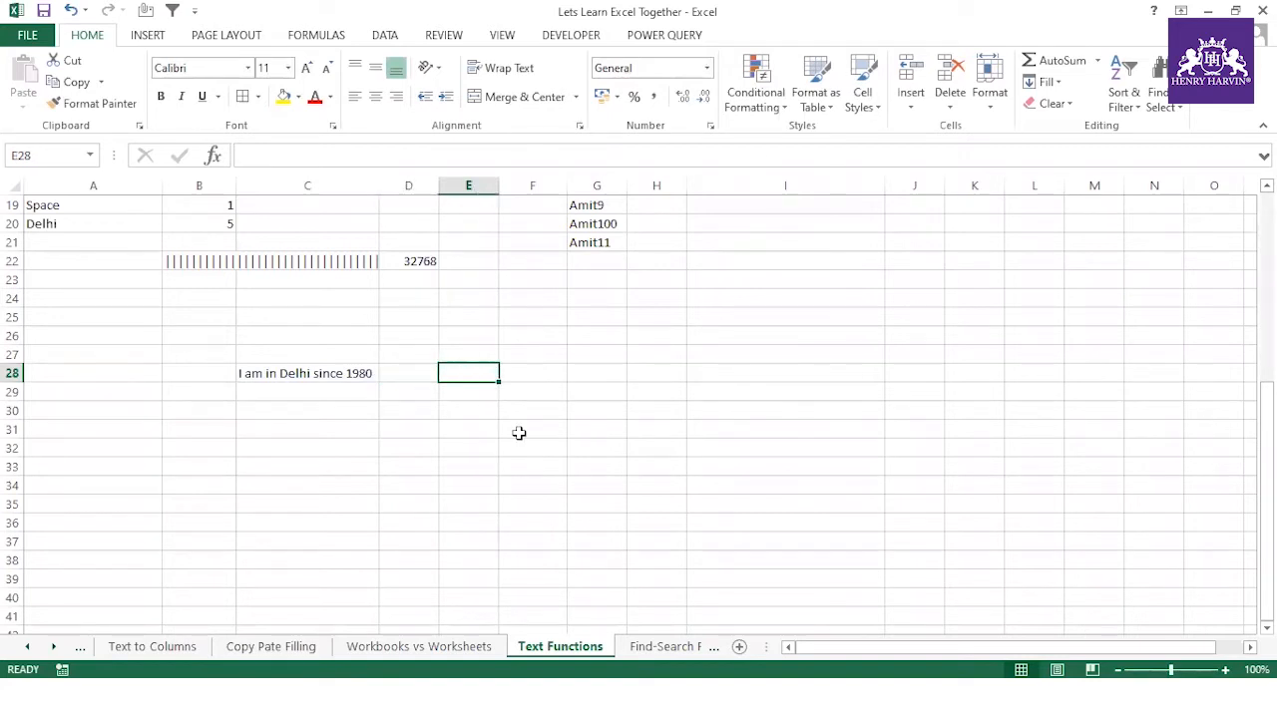
type("=searc")
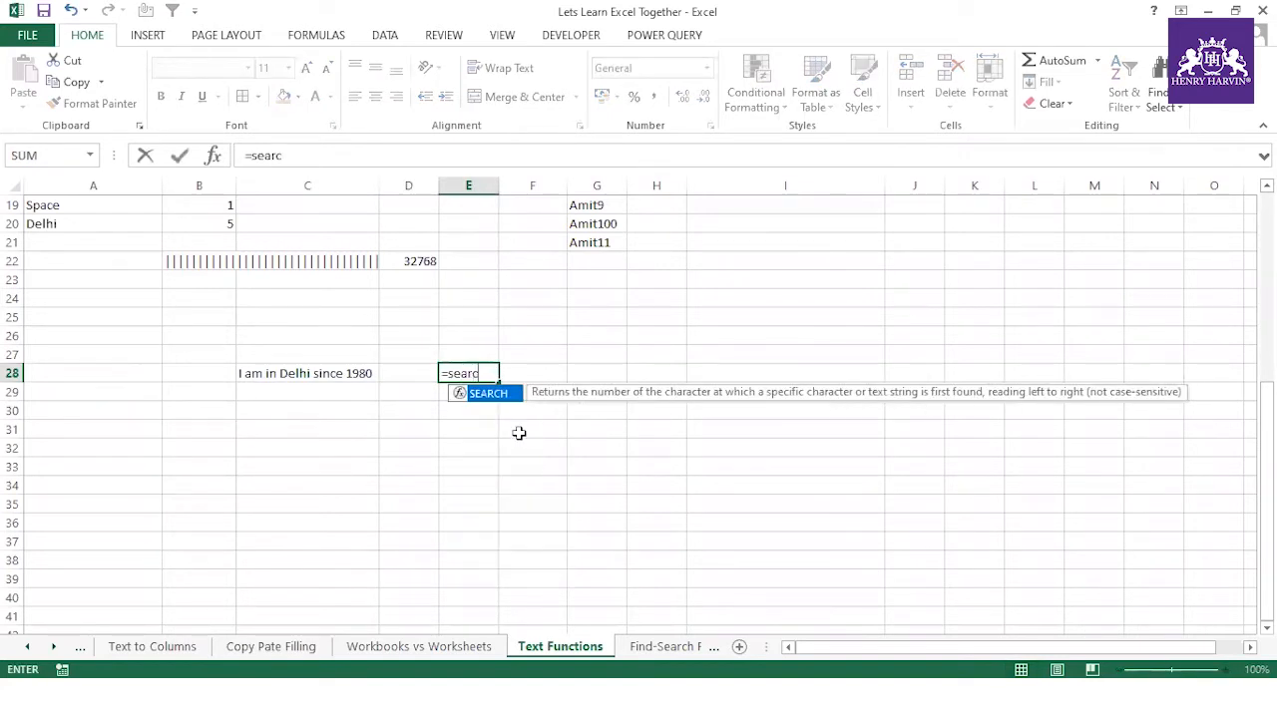
type("h(")
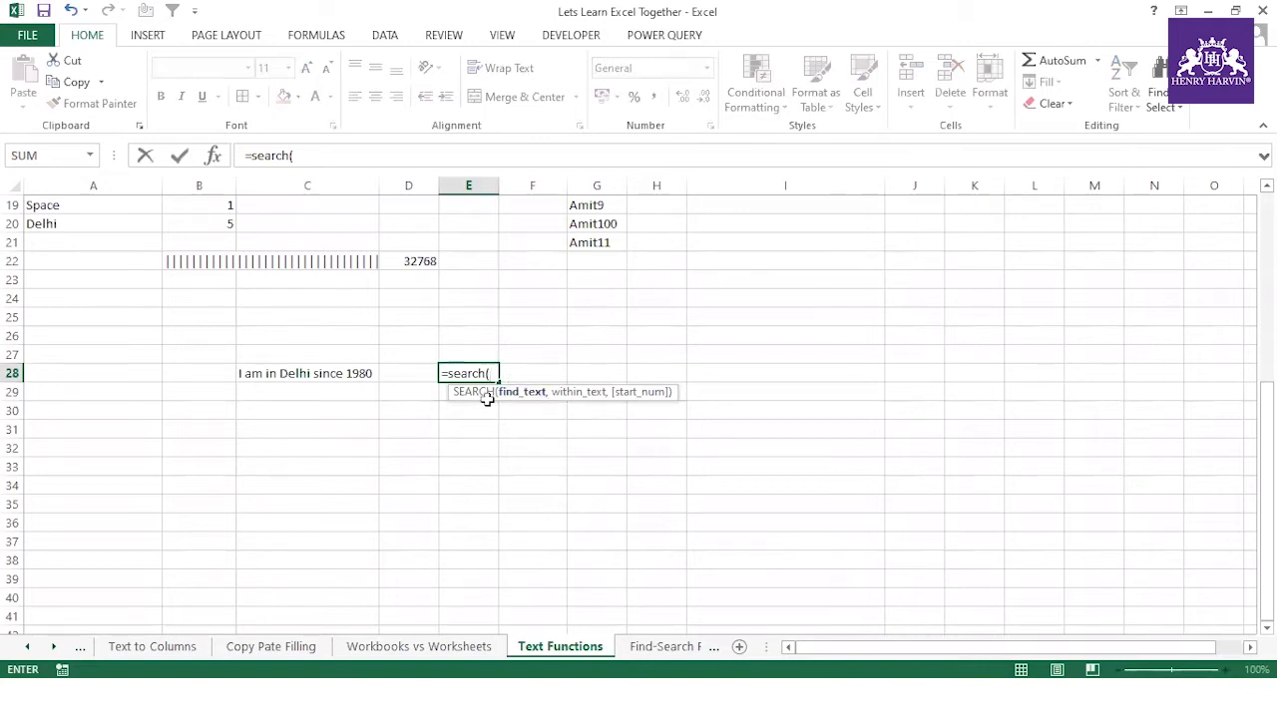
type("\"Delhi\"")
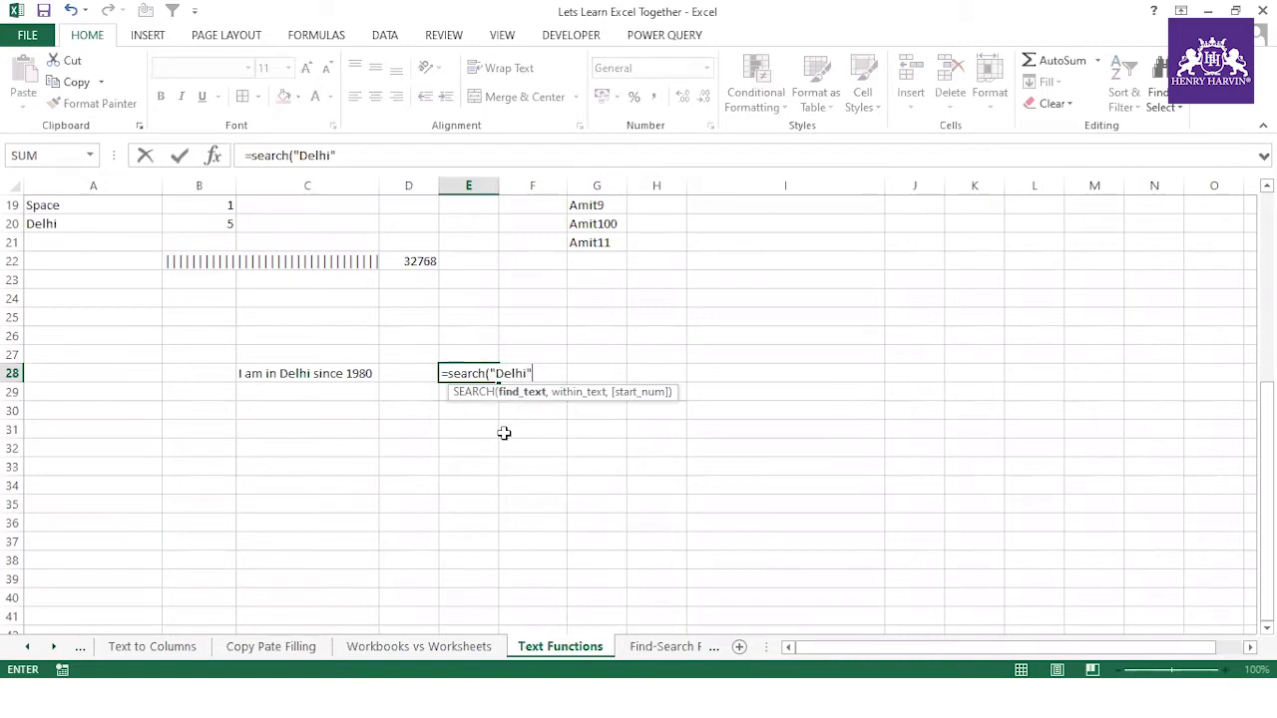
type(",")
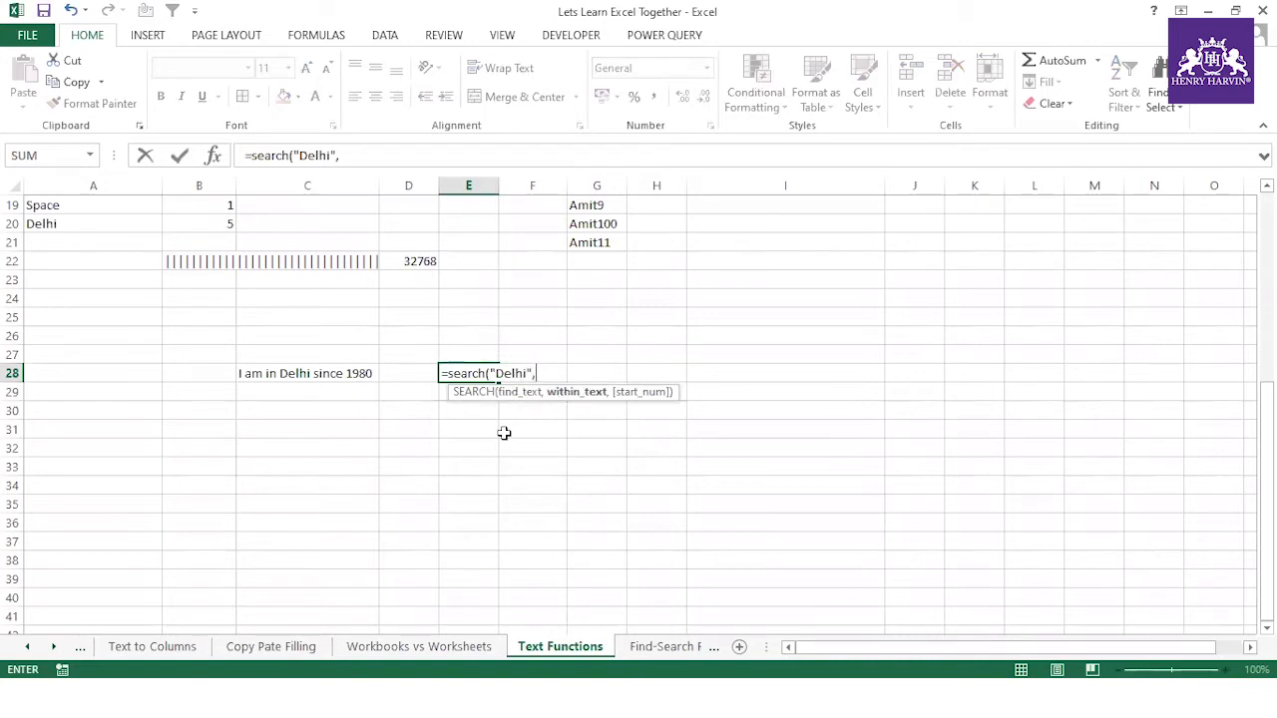
left_click(302, 379)
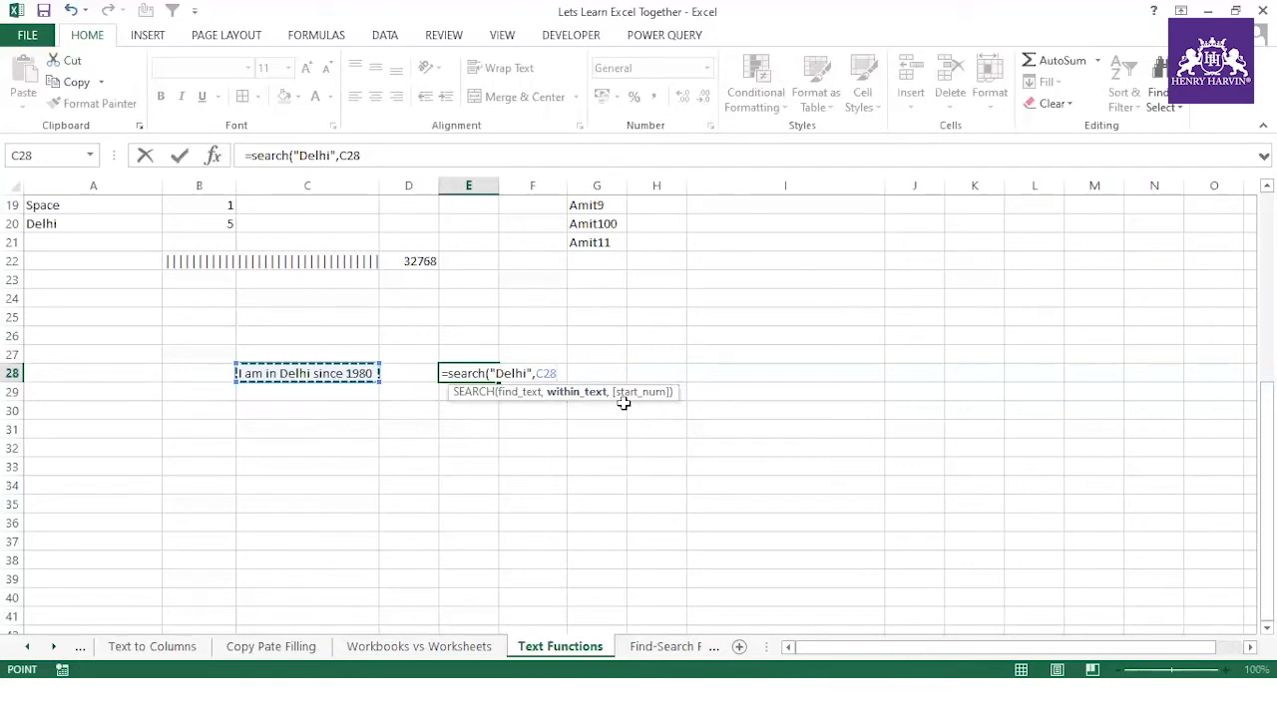
type(",")
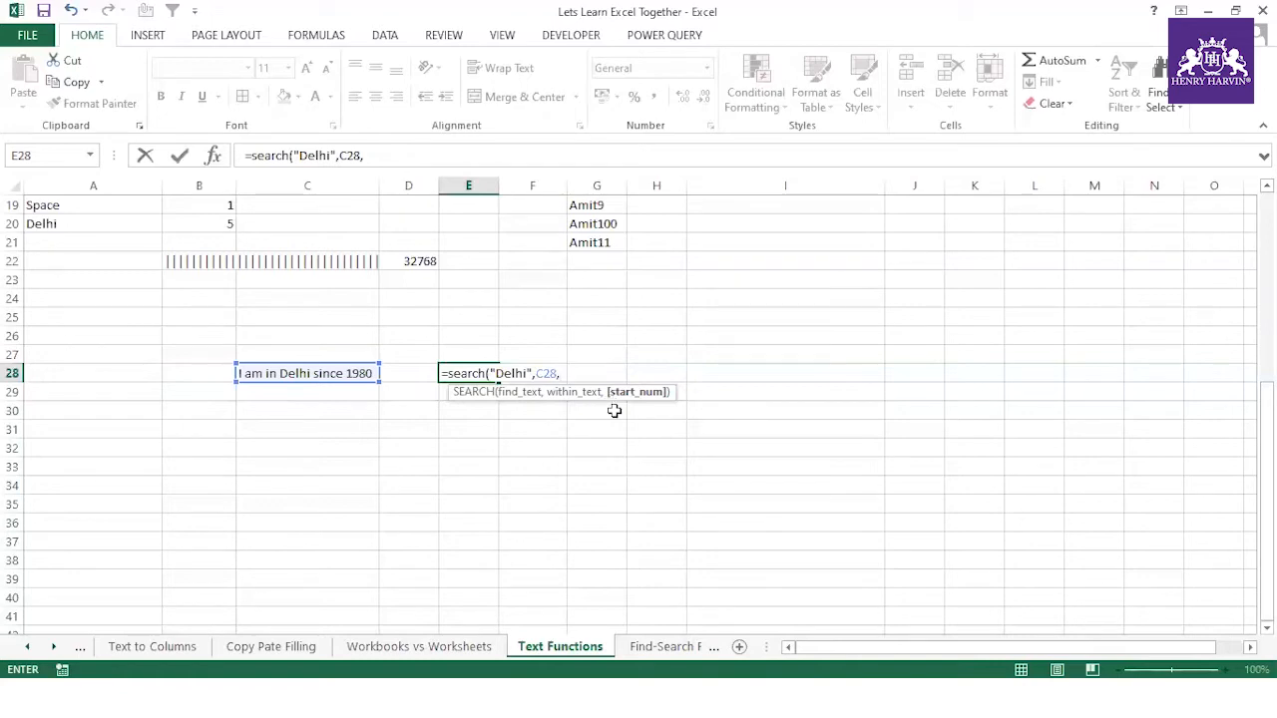
key("BackSpace")
type(")")
key("Return")
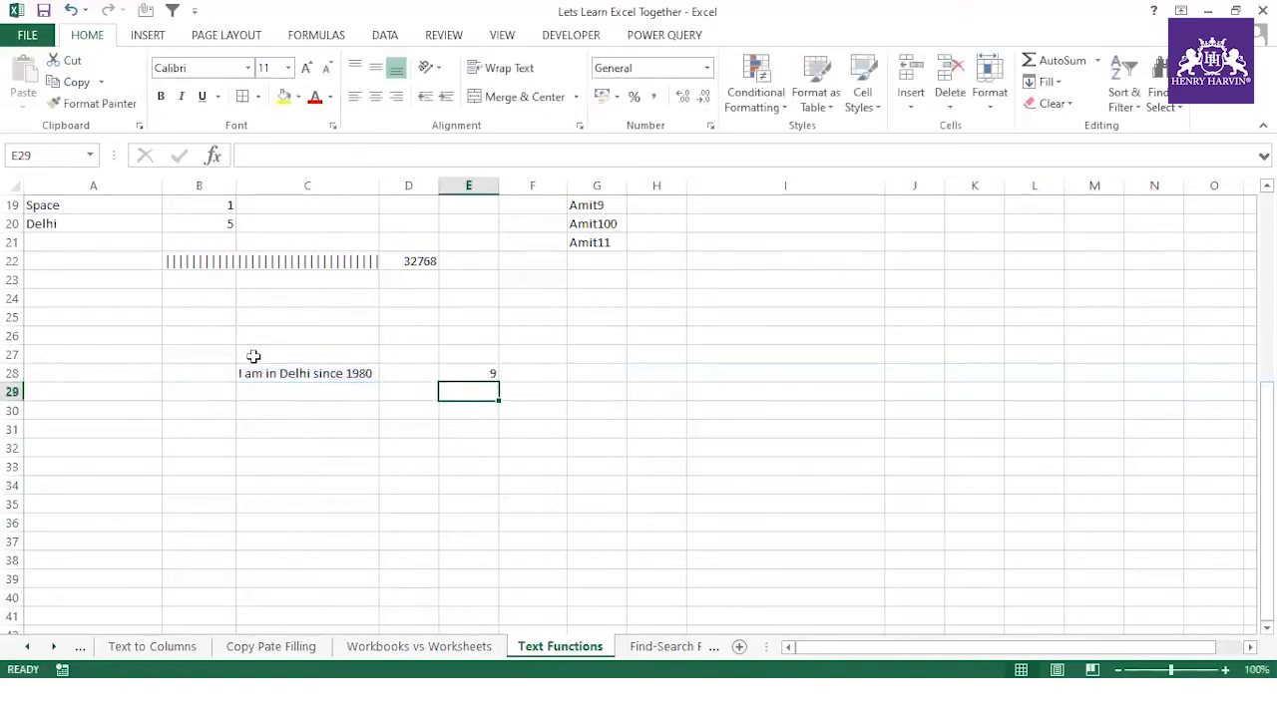
- Compare the SEARCH result in E28 with the C28 sentence by counting its characters up to the D of Delhi, without editing it
left_click(329, 367)
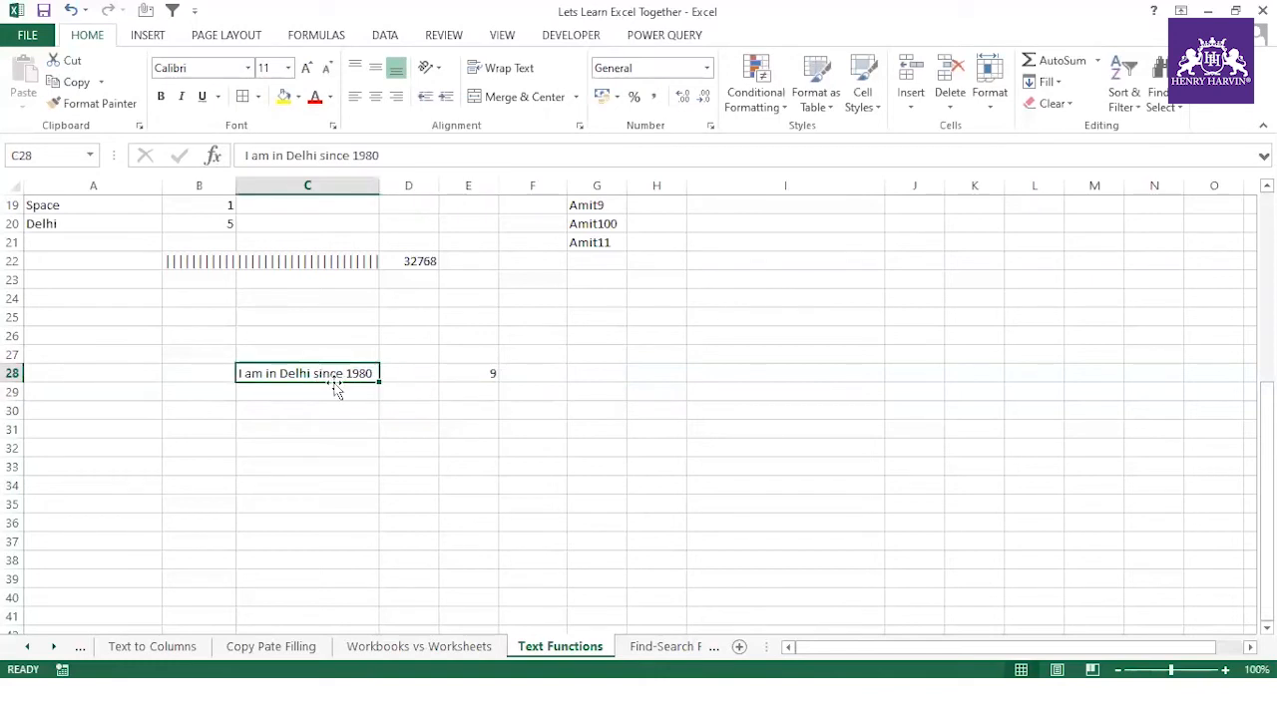
left_click(462, 373)
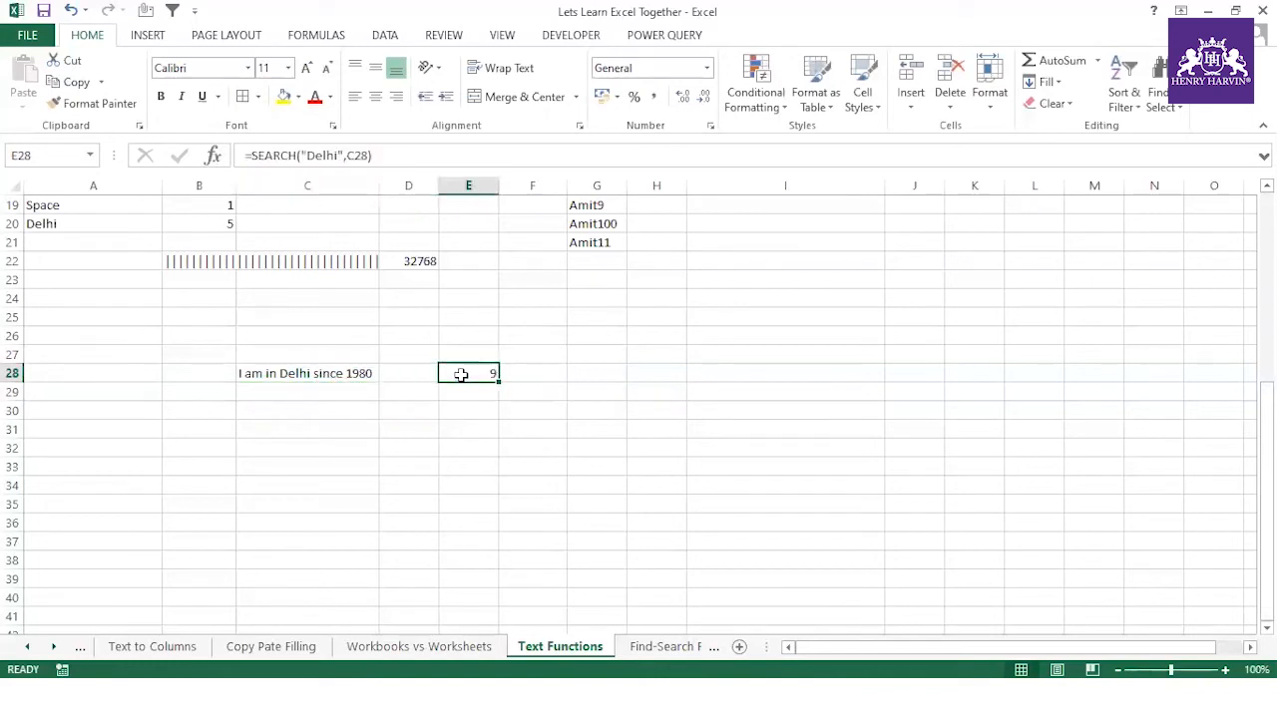
left_click(315, 374)
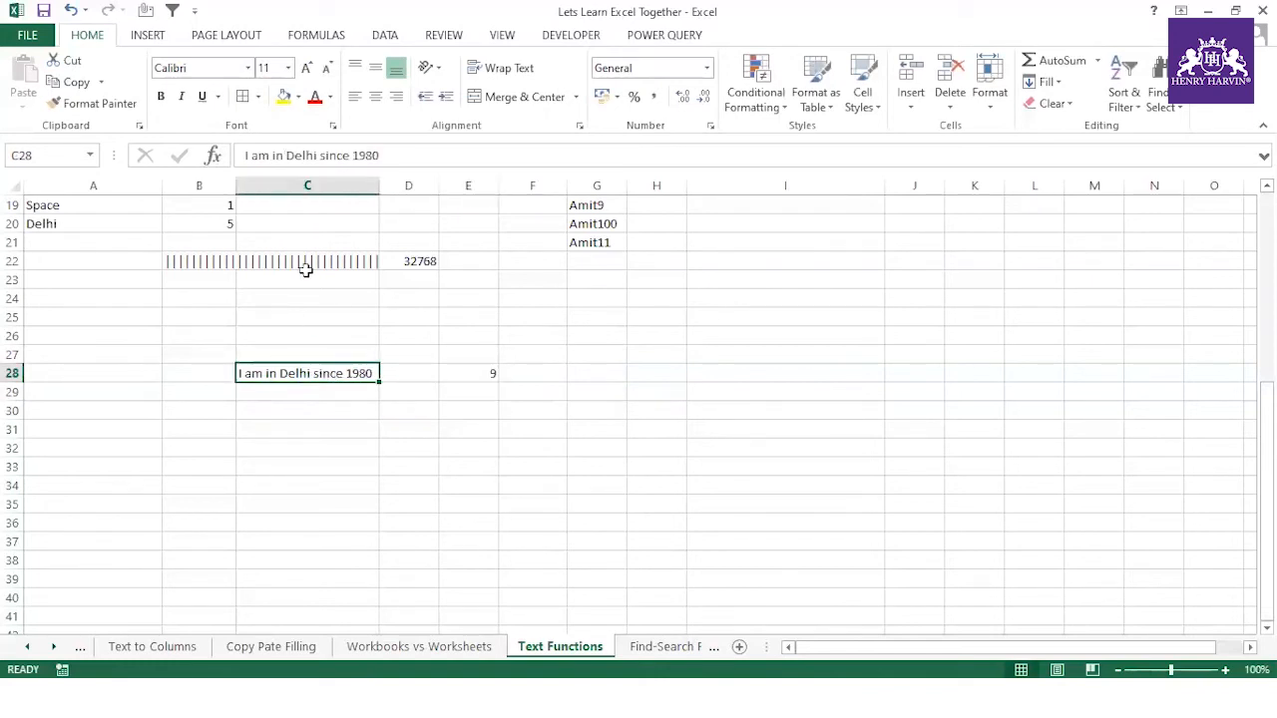
left_click(244, 156)
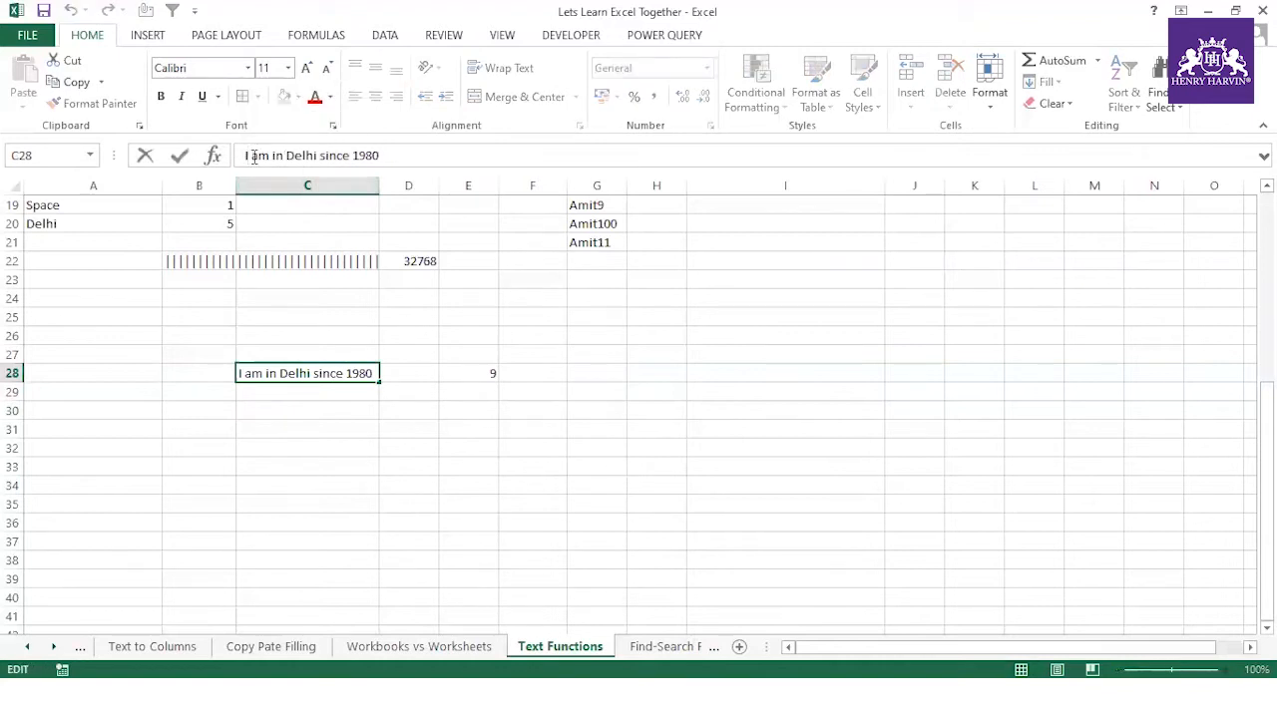
double_click(266, 157)
left_click(270, 157)
left_click_drag(294, 156, 287, 156)
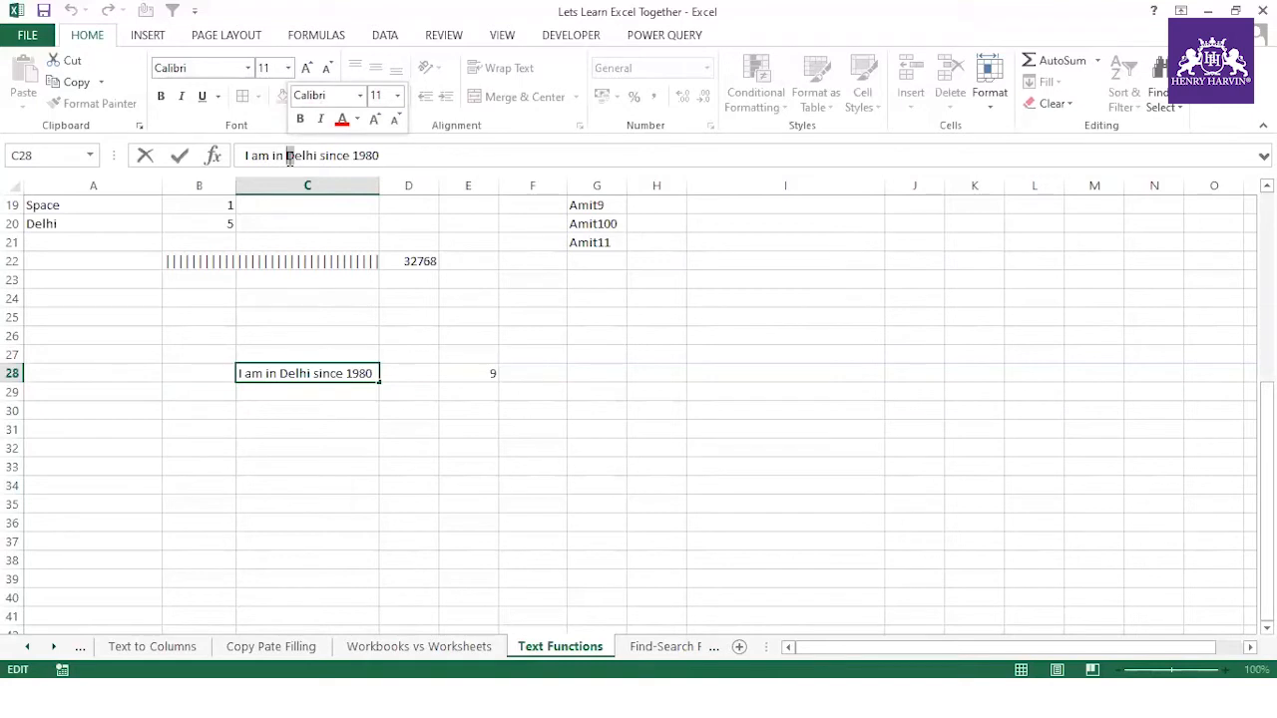
key("Escape")
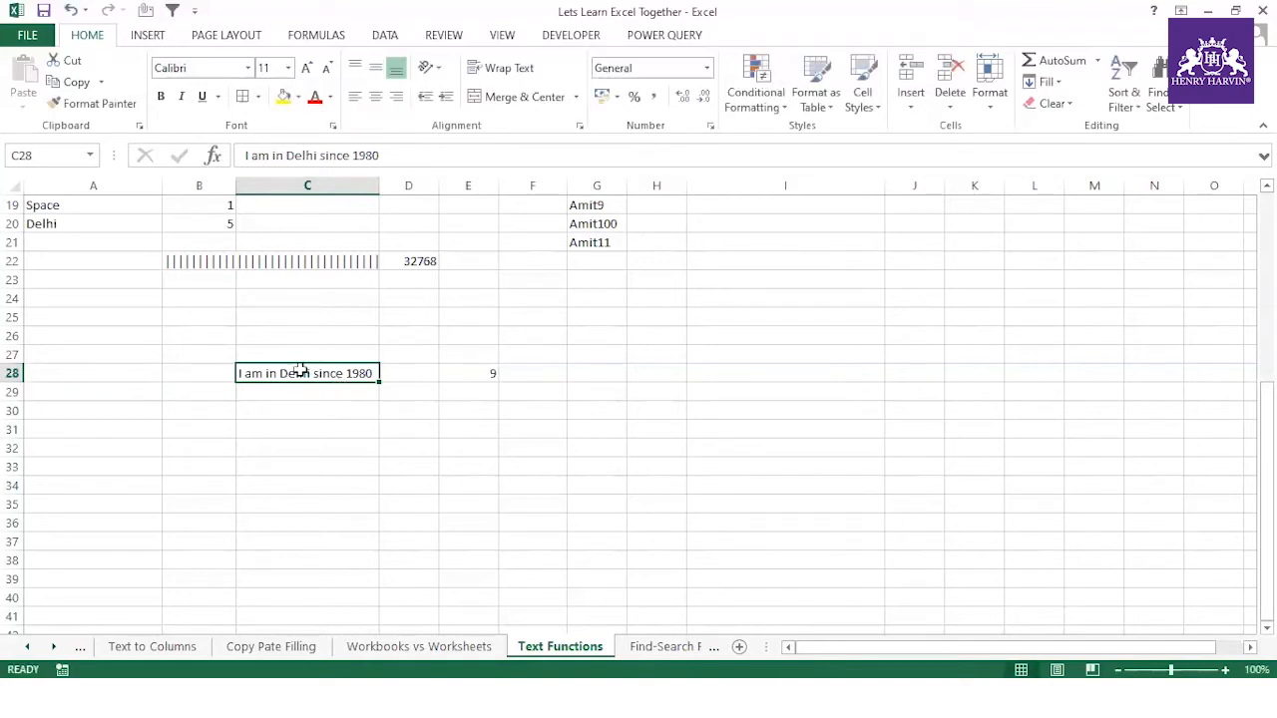
- Enter the note "Delhi has 5 characters" in F28
left_click(527, 373)
type("D")
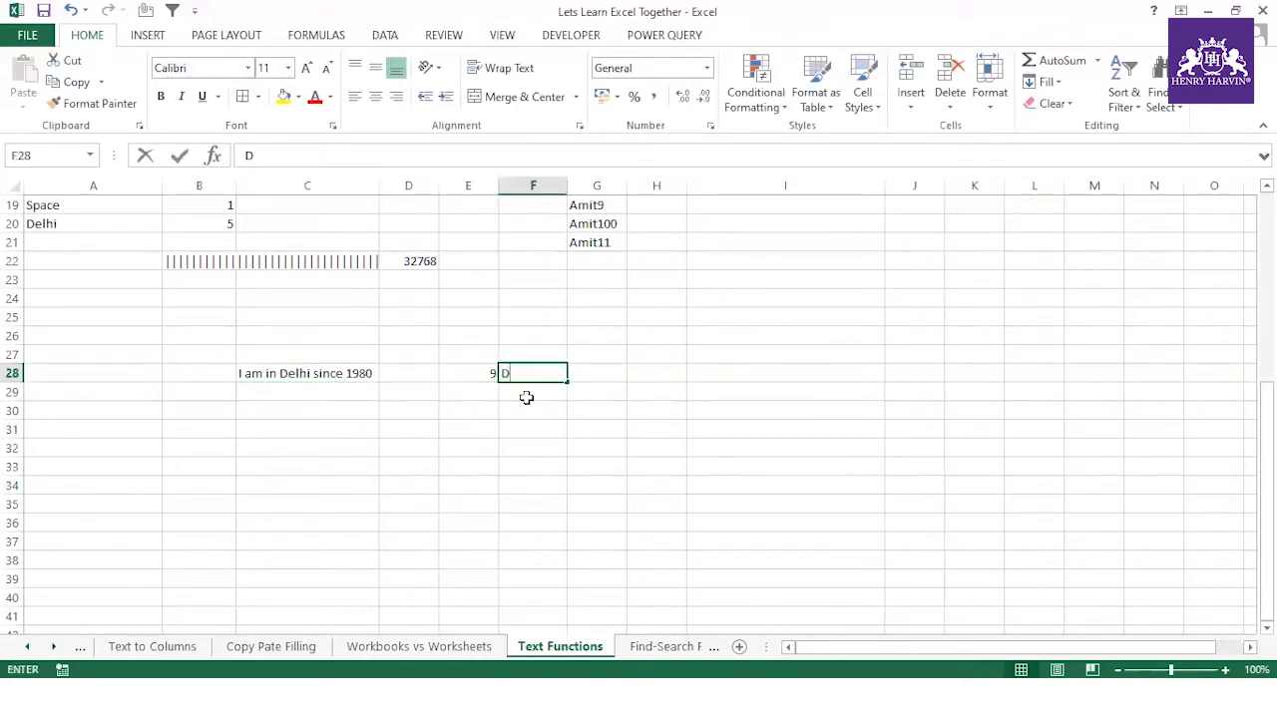
type("elhi ha")
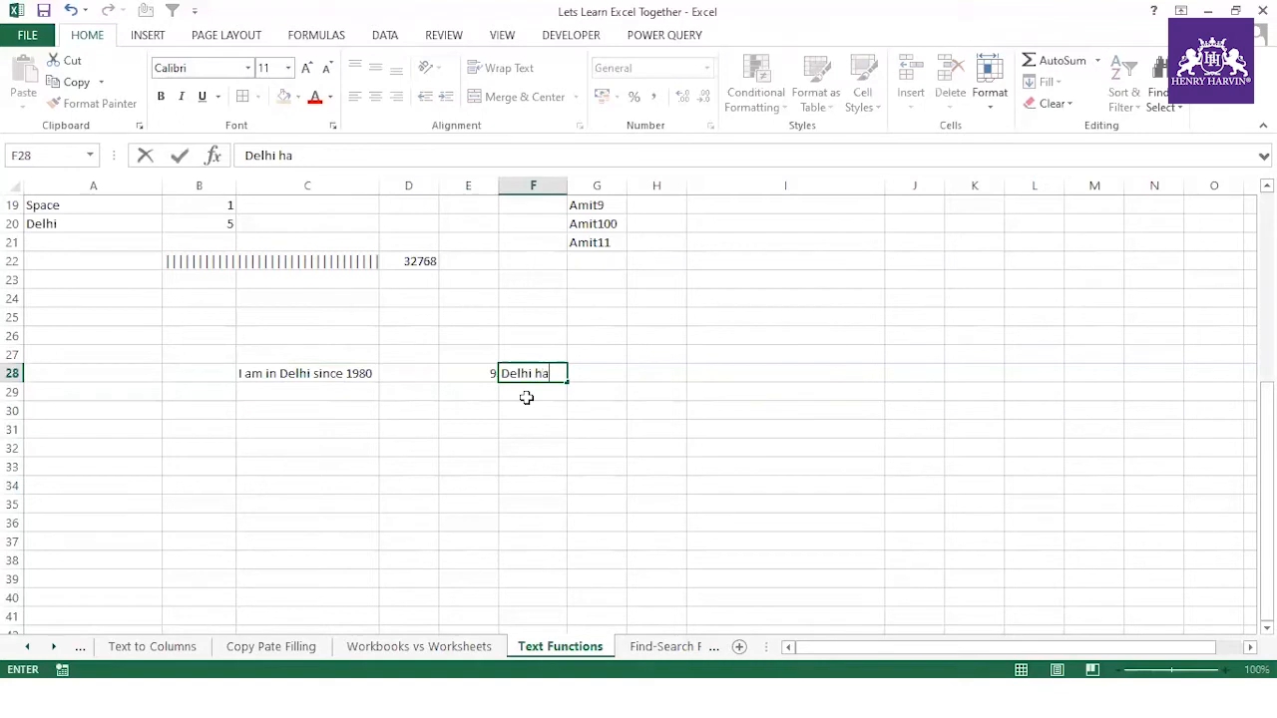
type("s 5 characters")
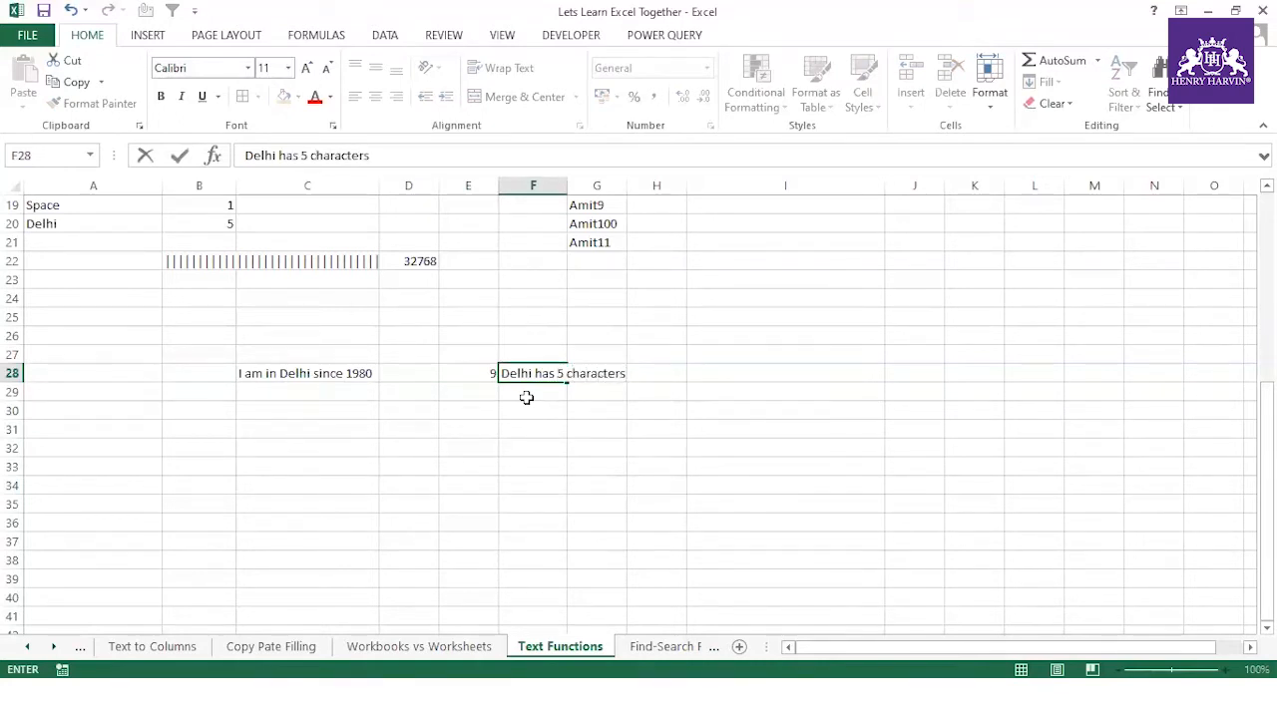
- In F30, enter a MID formula that extracts 10 characters from C28, starting at the position held in E28
left_click(527, 410)
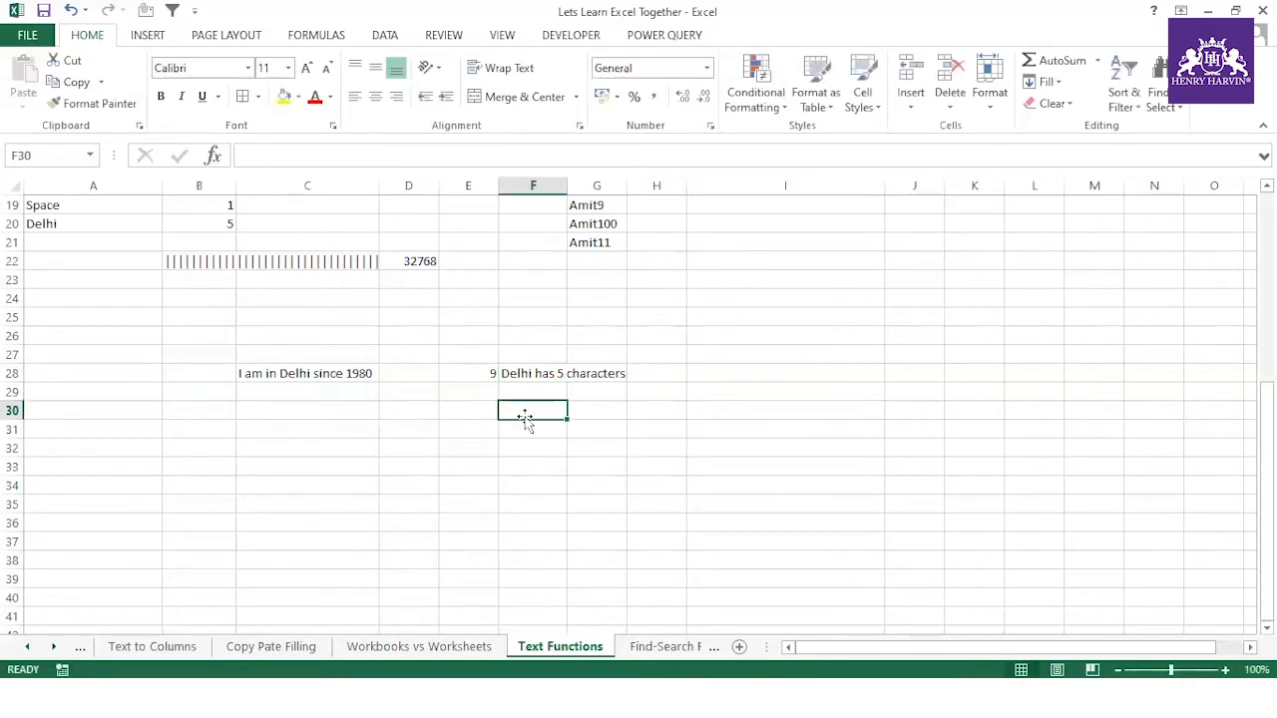
type("=mid")
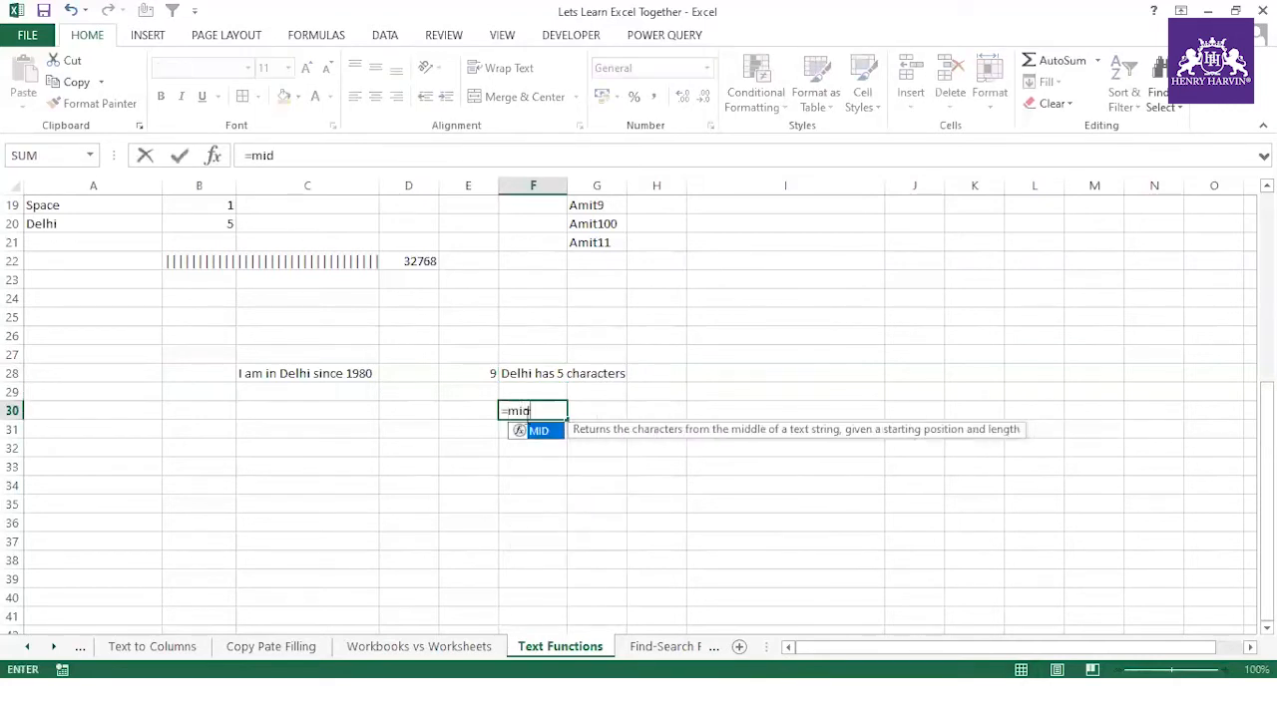
type("(")
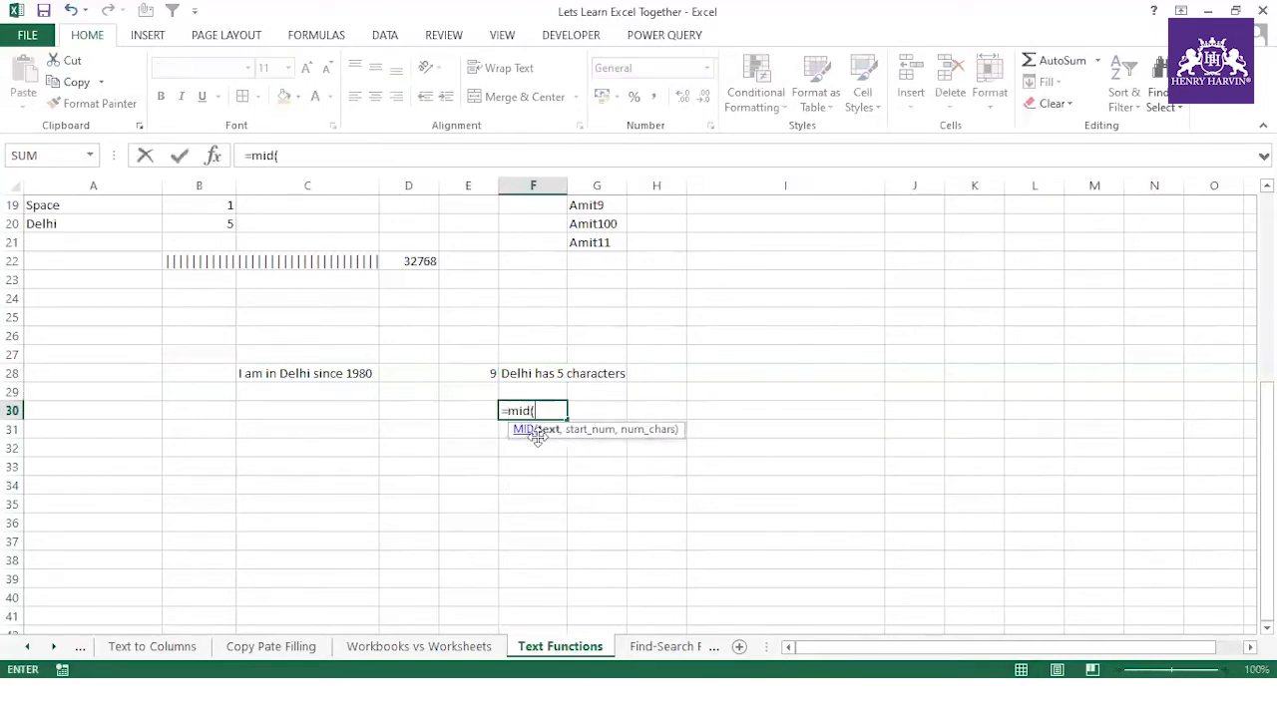
left_click(316, 374)
type(",")
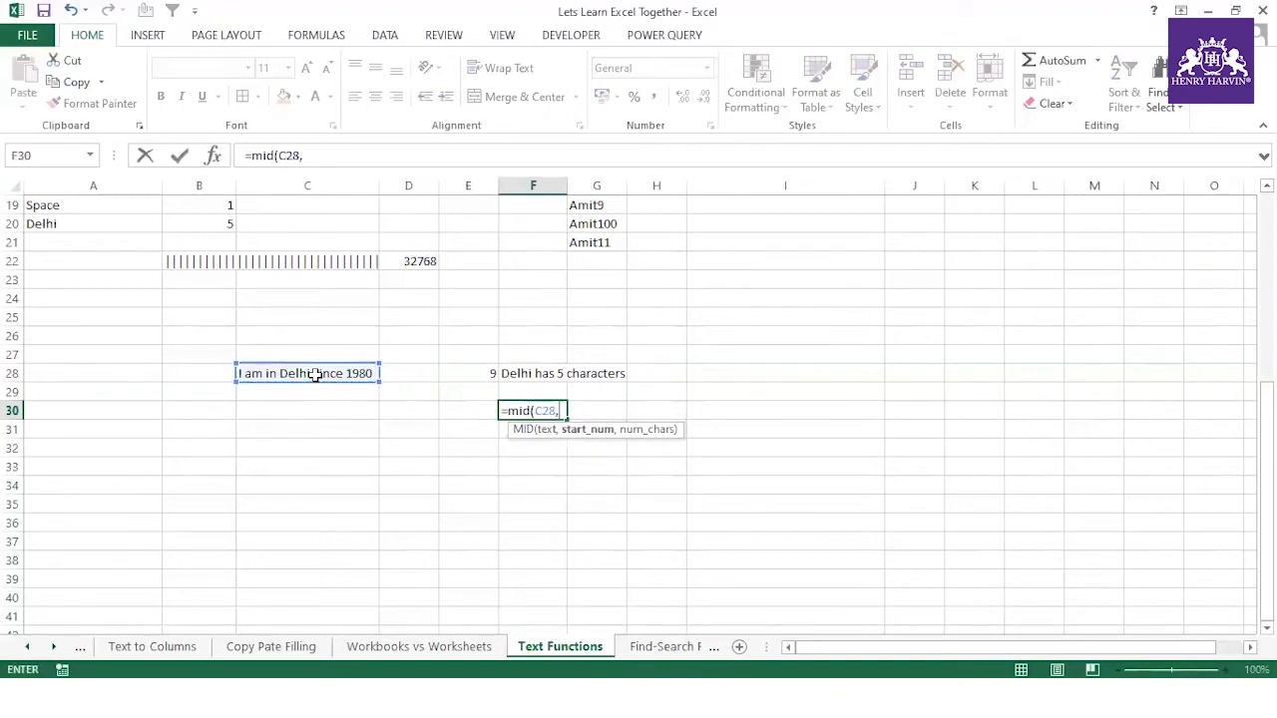
left_click(475, 372)
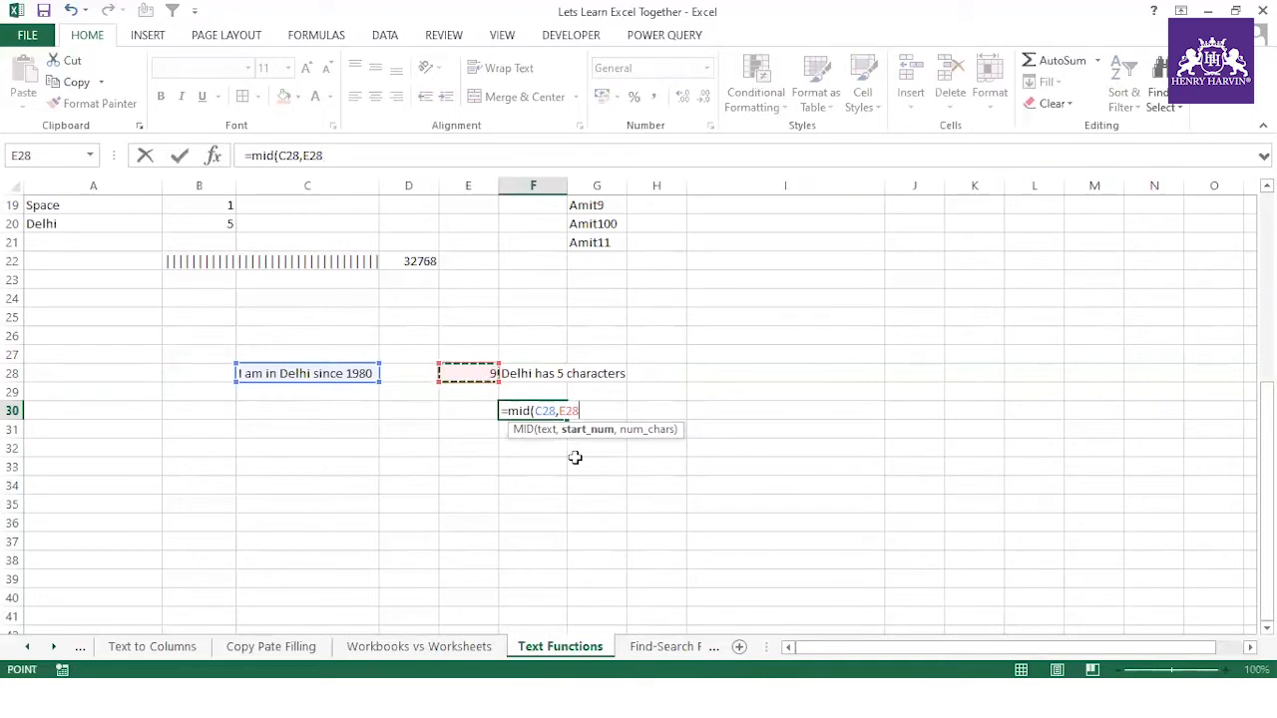
type(",")
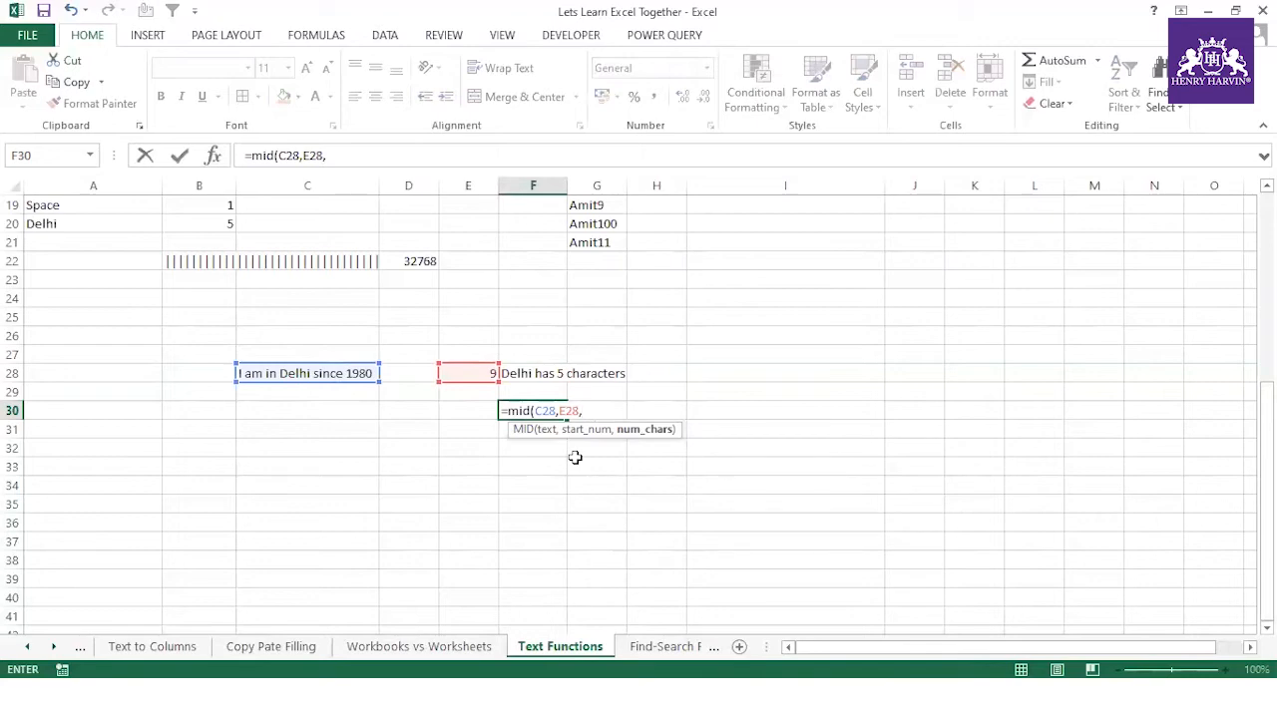
type("10)")
key("Return")
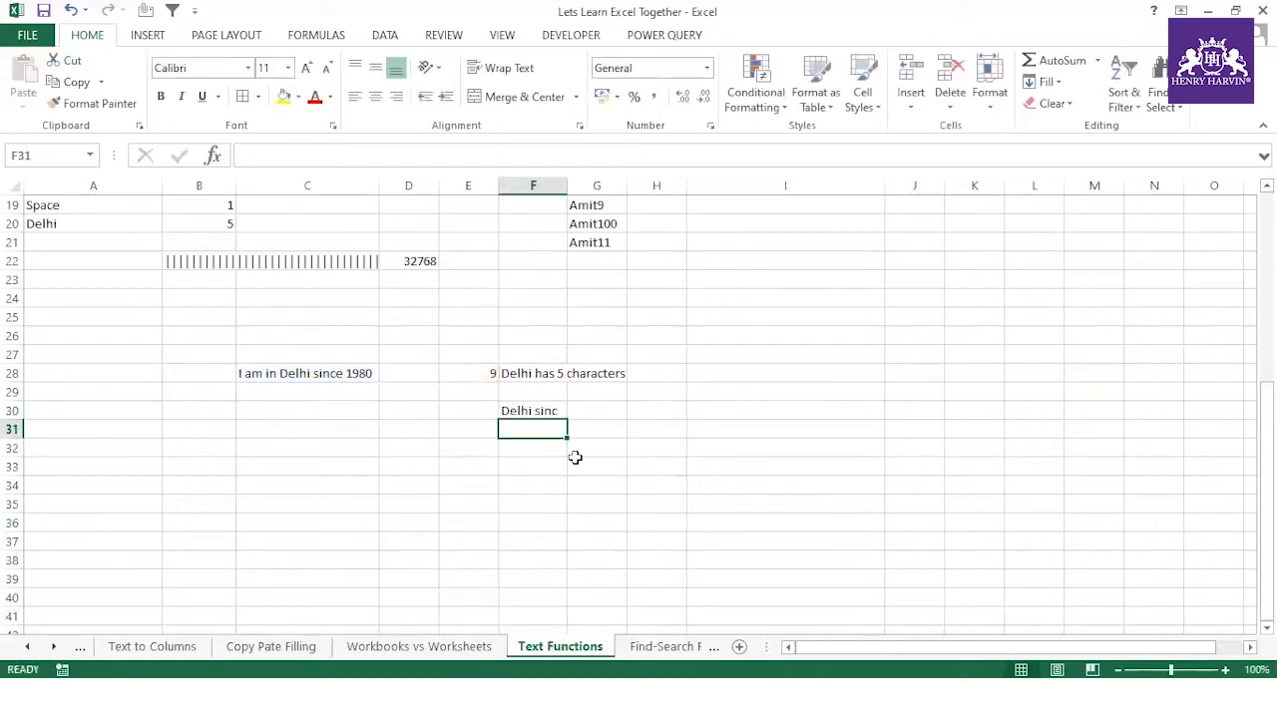
- Change the MID start number in F30 to E28+6 and compare the result with the C28 sentence
left_click(551, 406)
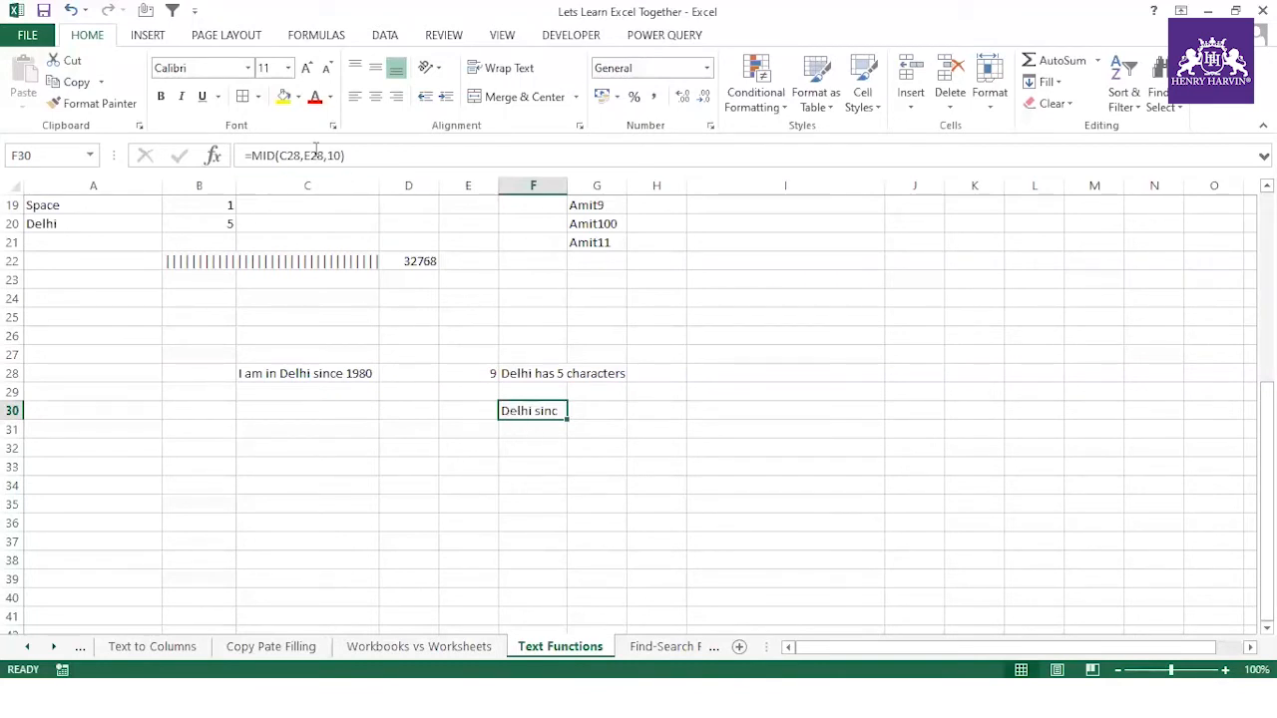
left_click(296, 154)
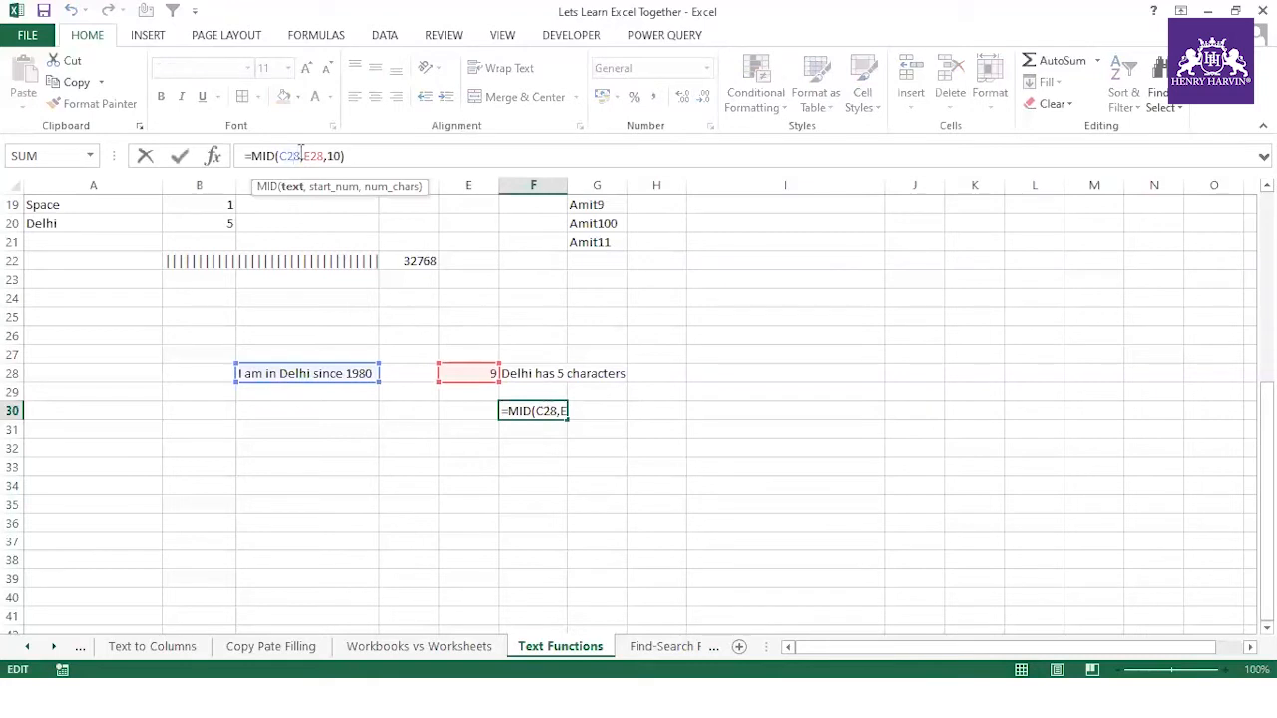
left_click(315, 155)
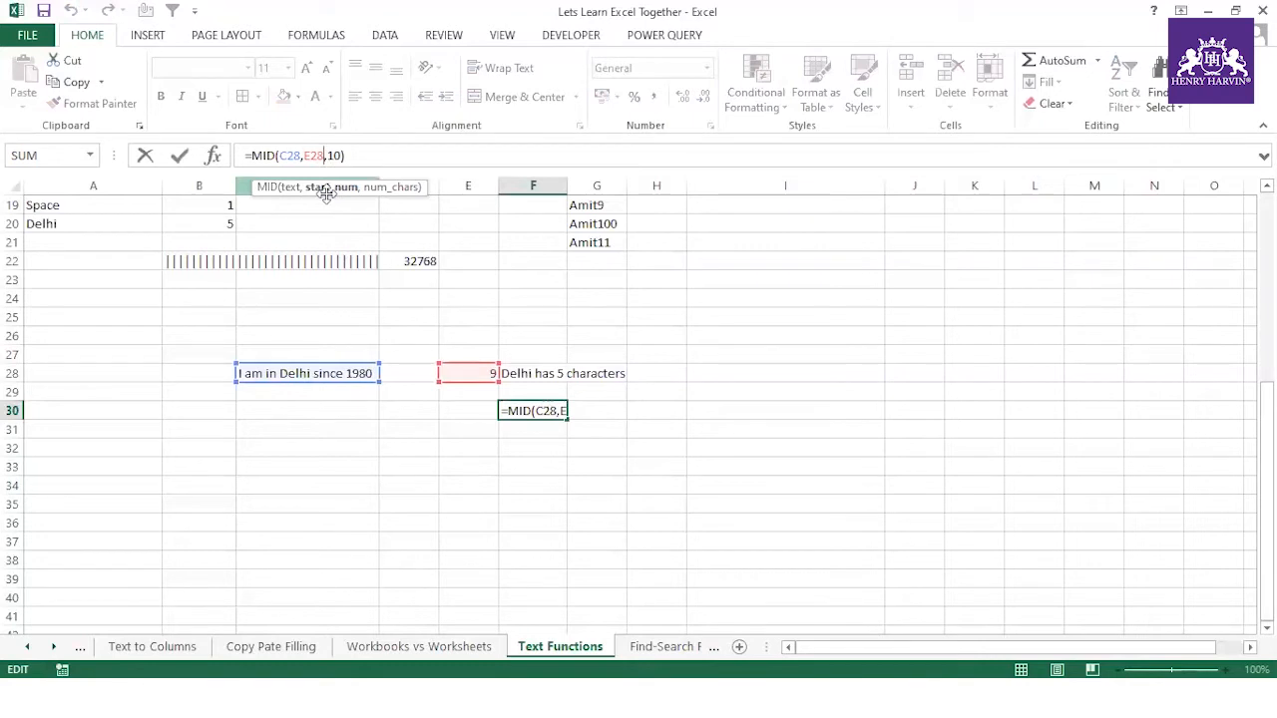
type("+")
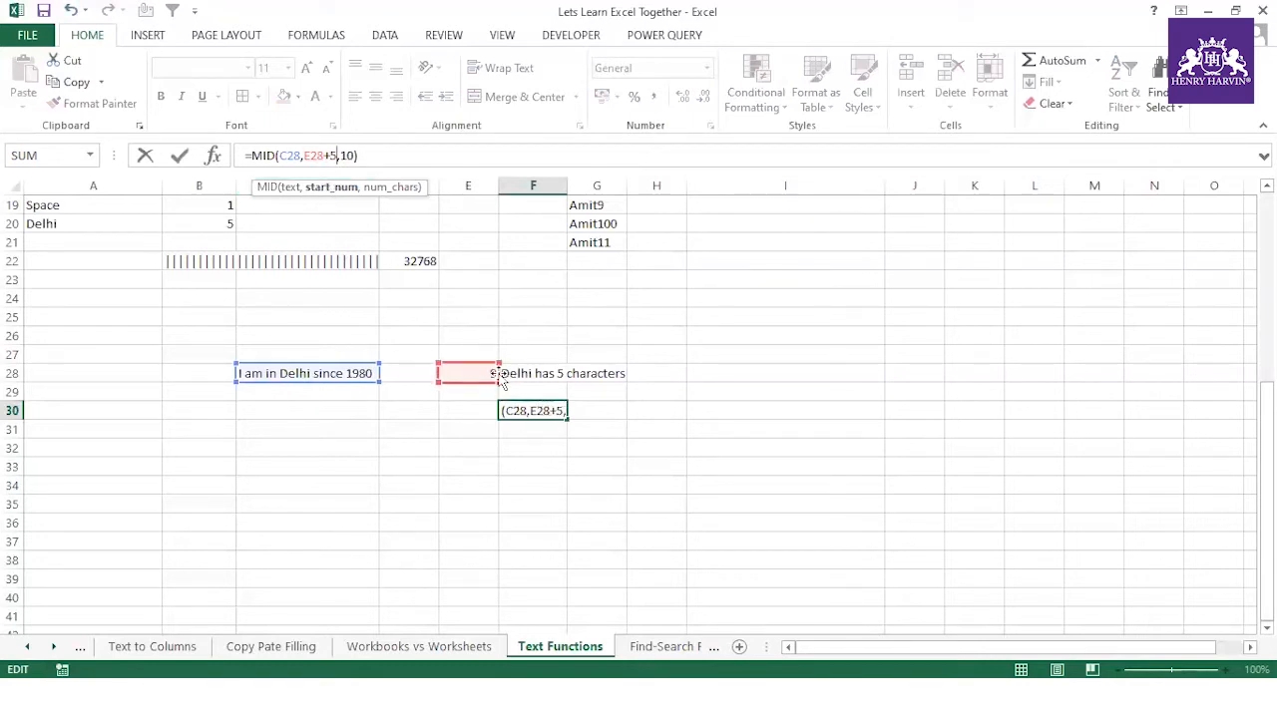
type("6")
key("Return")
left_click(537, 408)
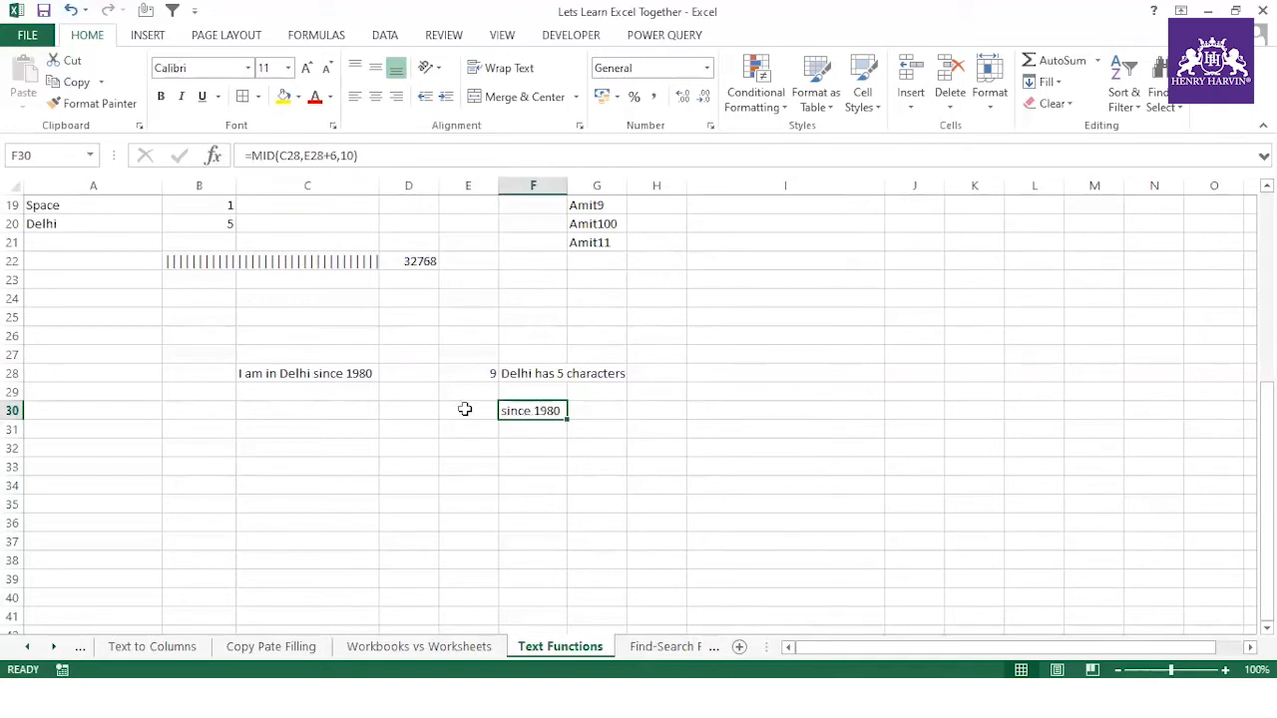
left_click(335, 375)
left_click(514, 411)
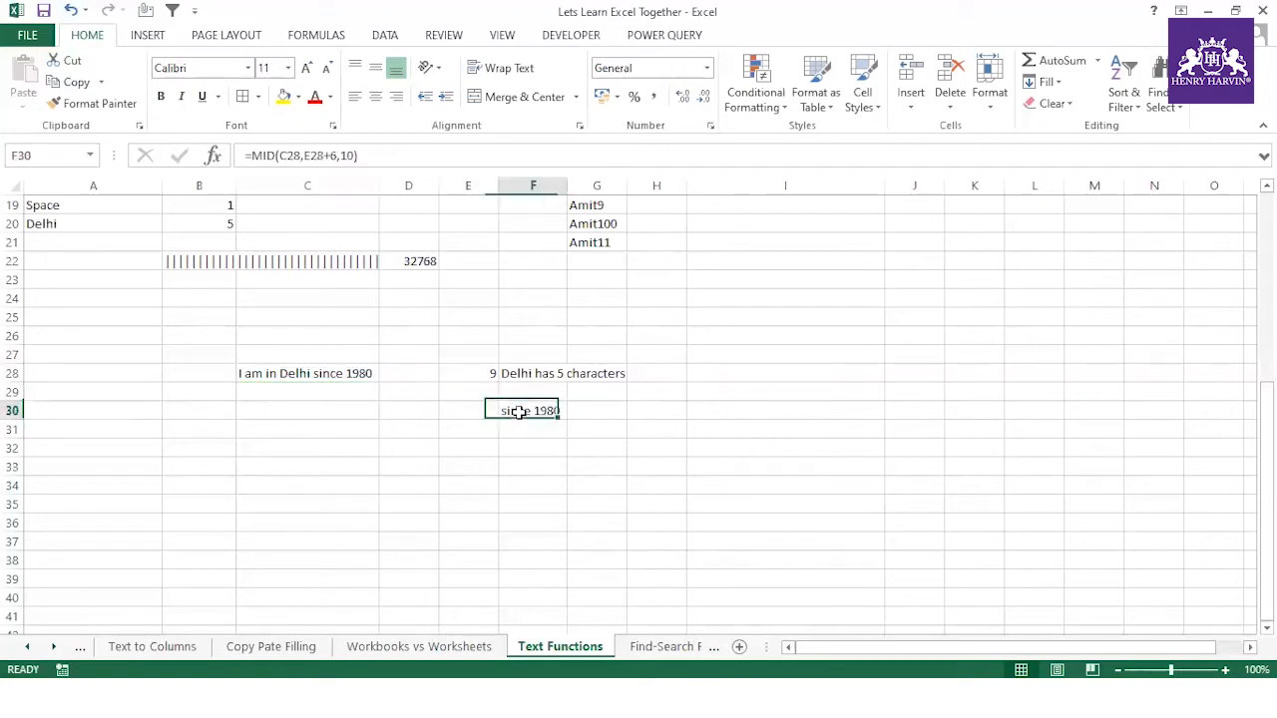
- In F30's MID formula, replace the E28 reference with the SEARCH("Delhi",C28) expression copied from E28, keeping the +6
left_click(486, 372)
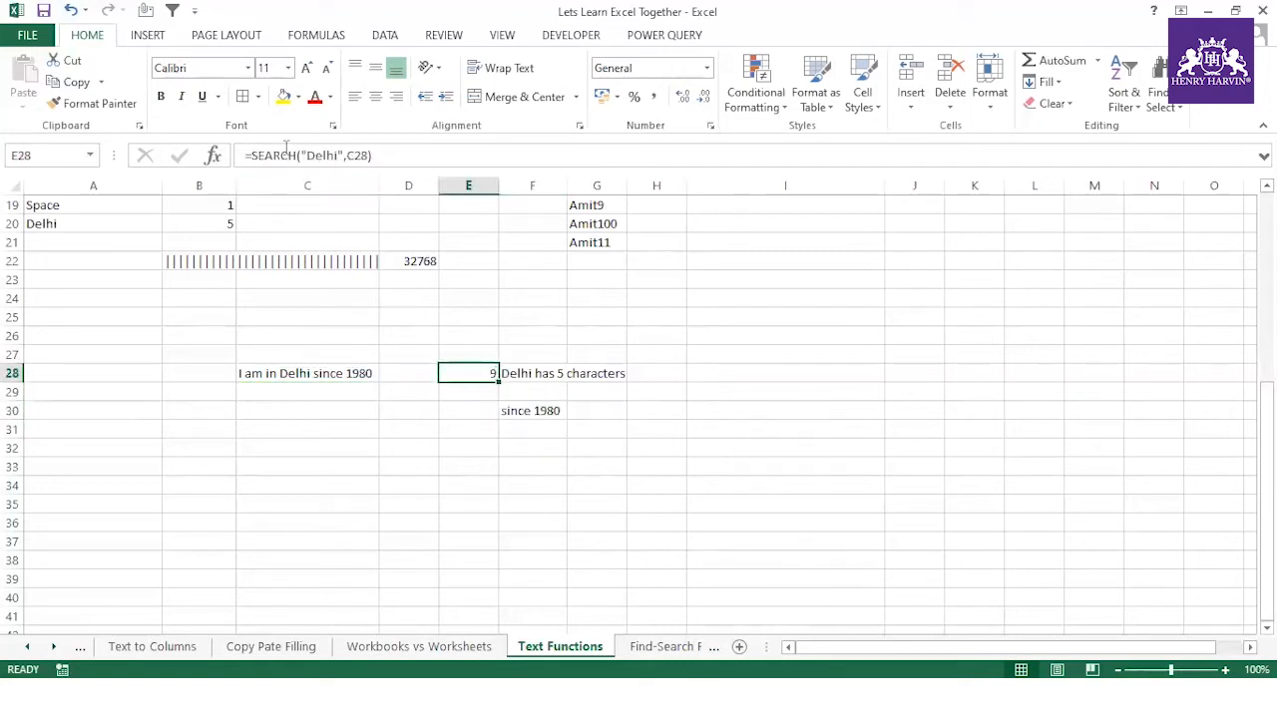
left_click_drag(253, 155, 415, 159)
key("ctrl+c")
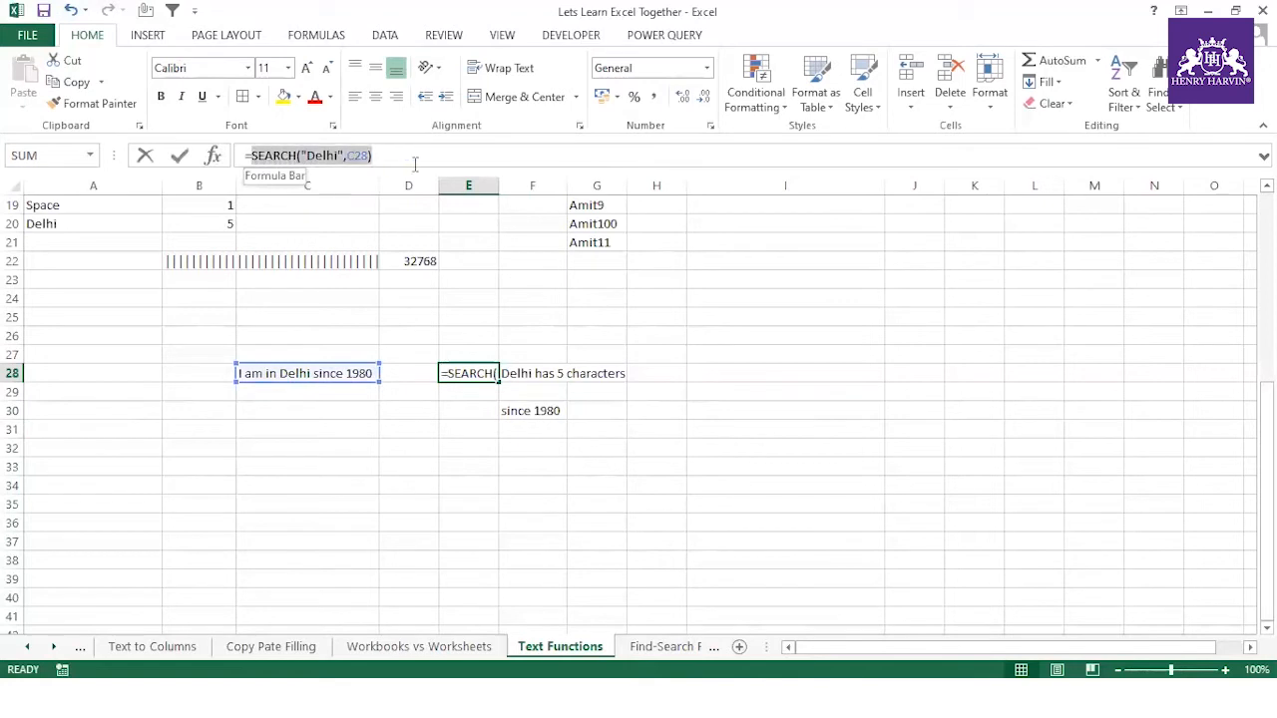
key("Escape")
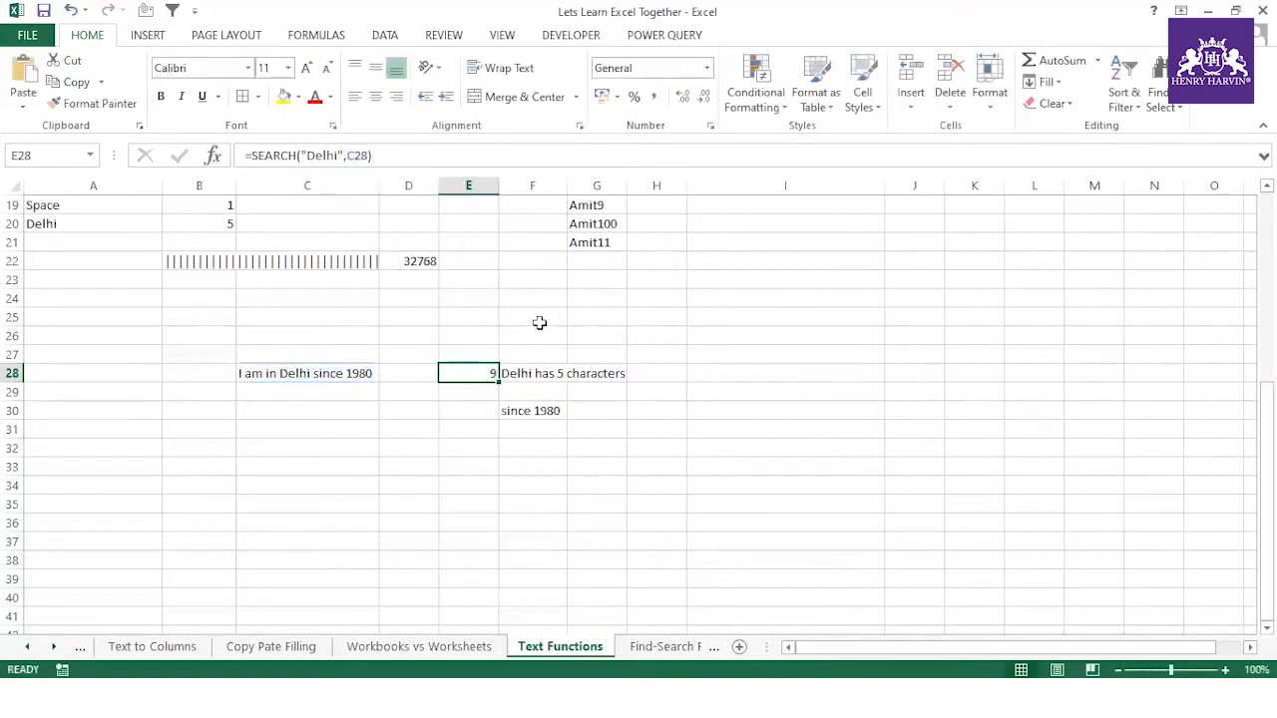
left_click(543, 411)
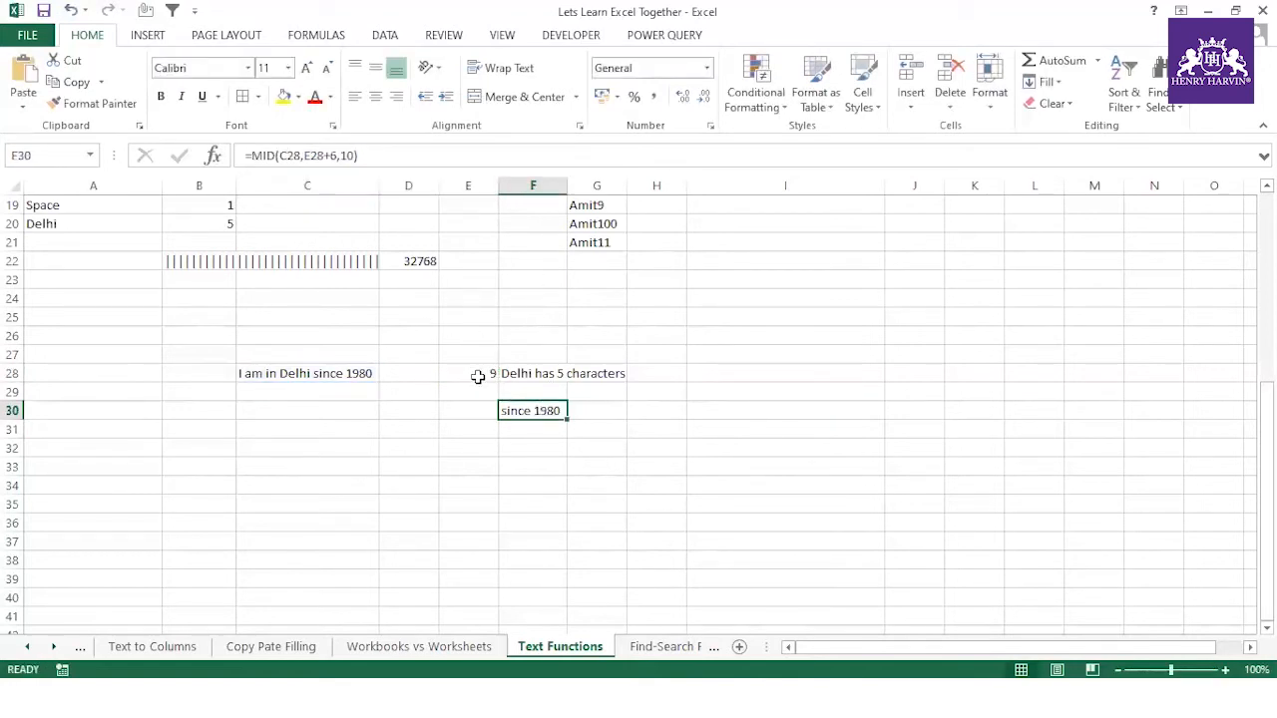
left_click(478, 376)
left_click(518, 409)
left_click(325, 154)
left_click_drag(324, 156, 303, 156)
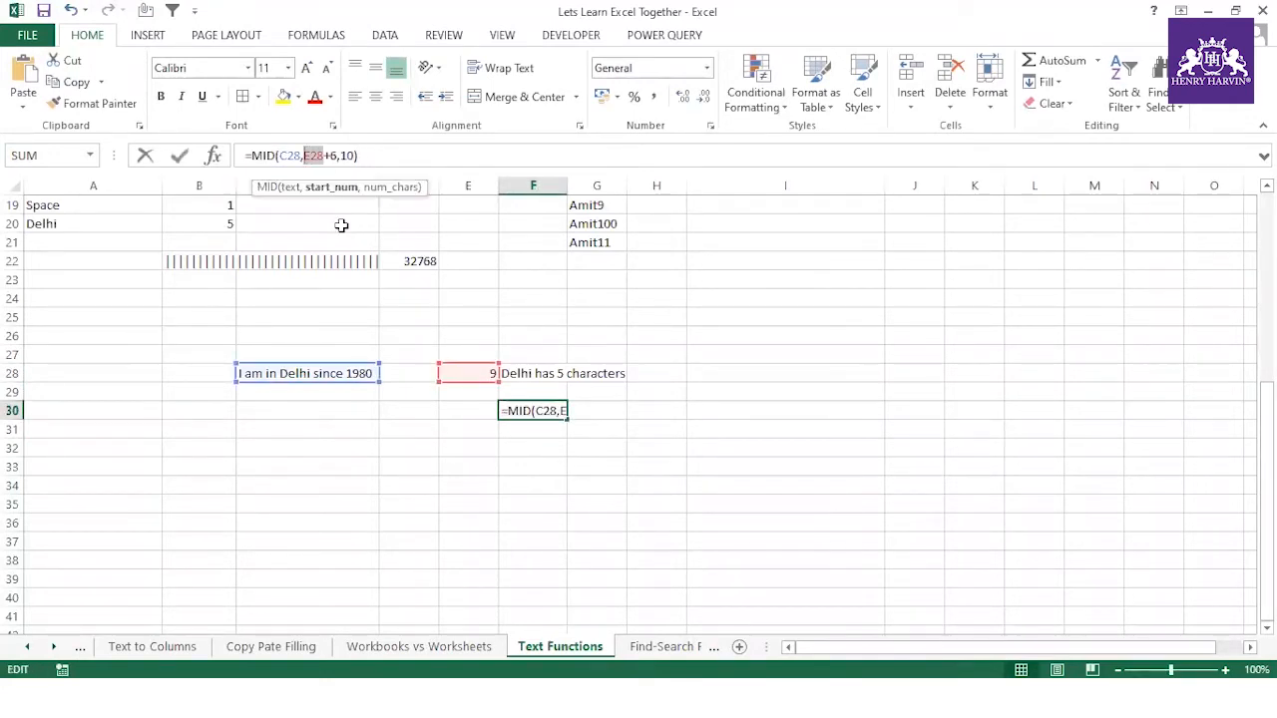
key("ctrl+v")
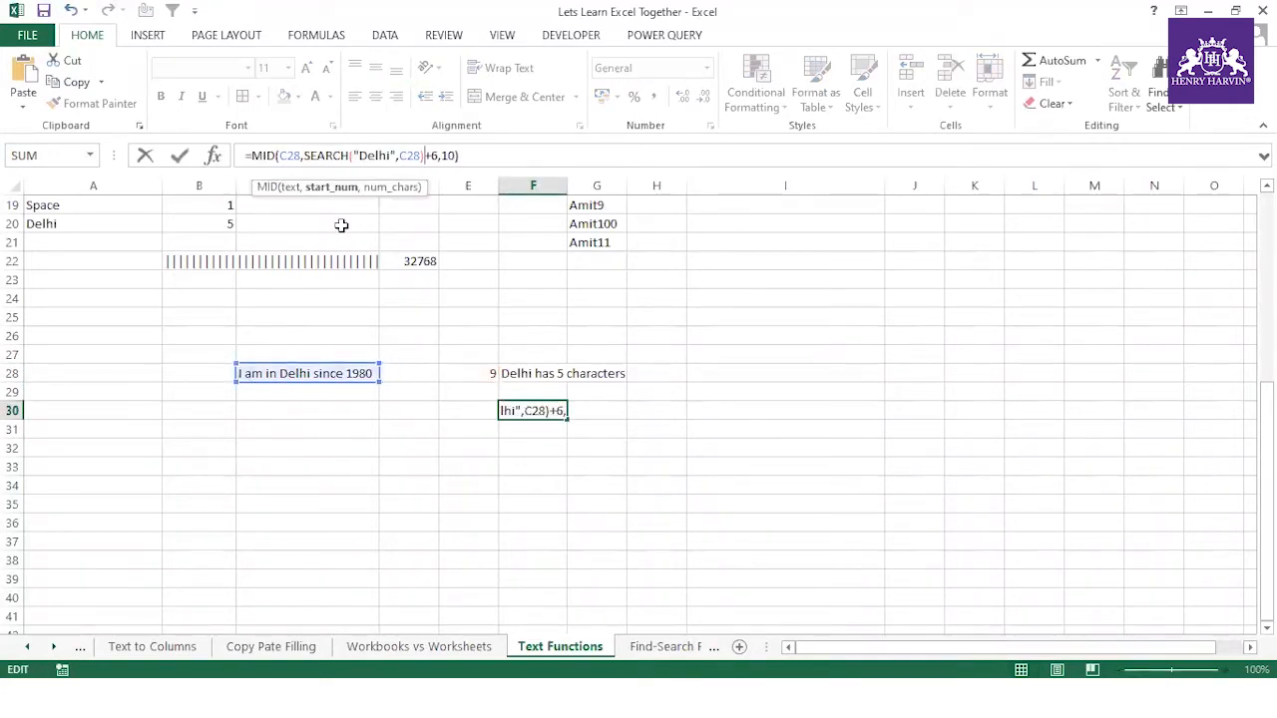
key("Return")
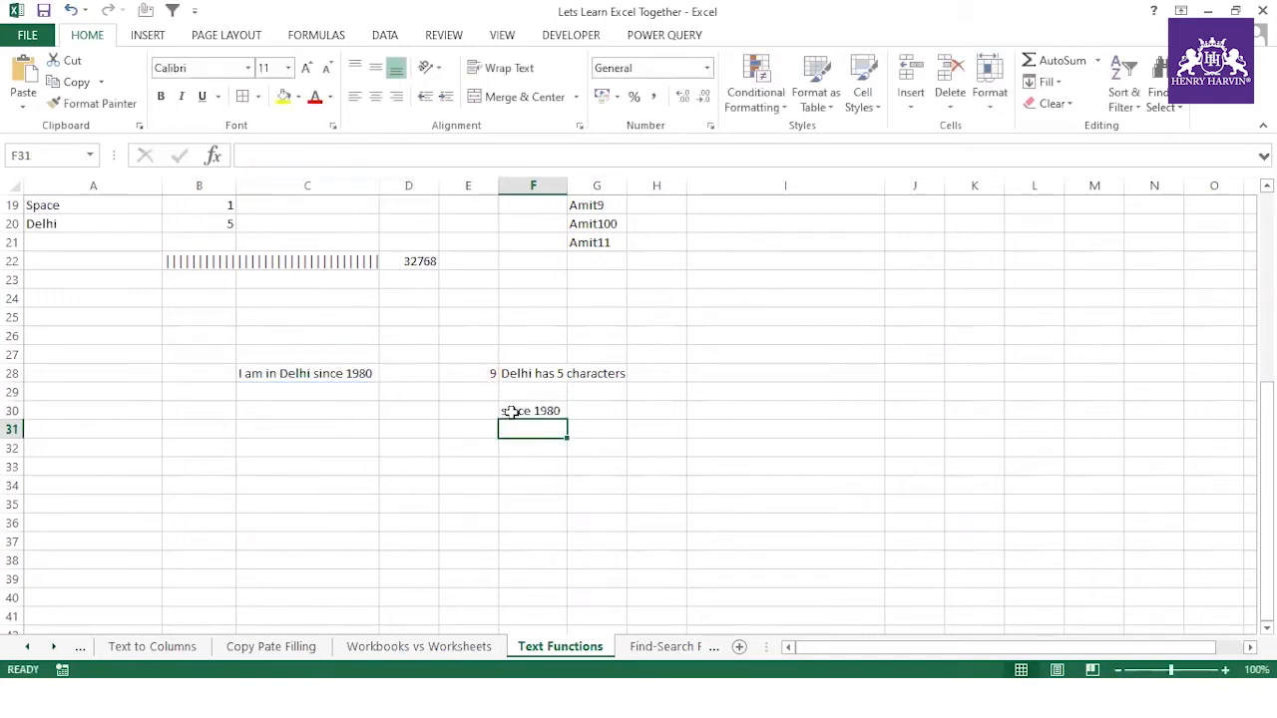
left_click(509, 412)
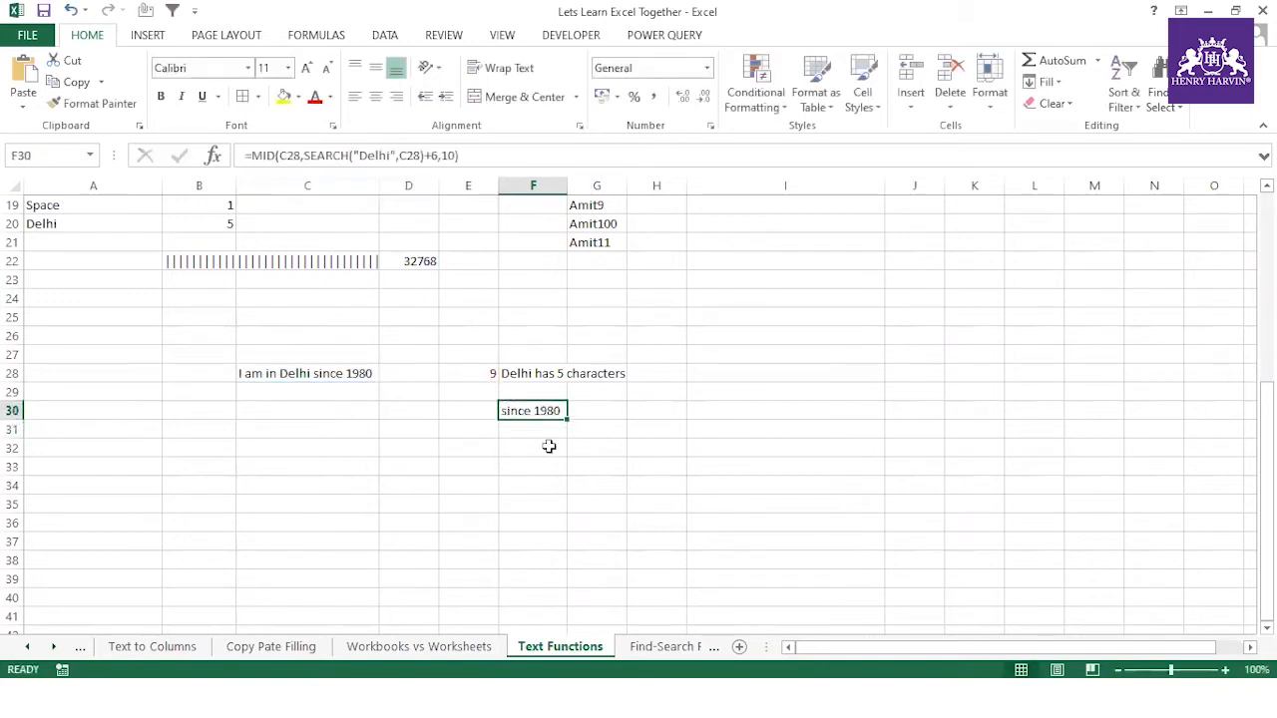
- Clear the SEARCH formula from E28 and check the result of the combined formula in F30
left_click(490, 375)
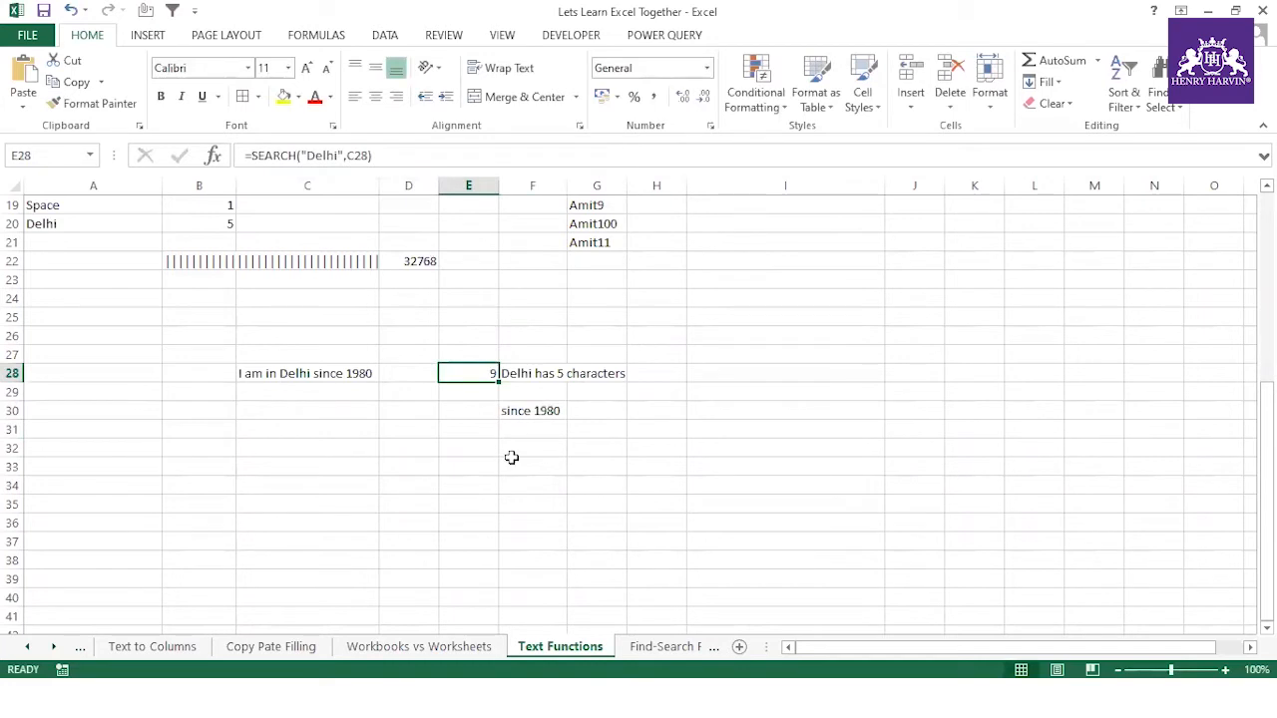
left_click(505, 373)
left_click(519, 404)
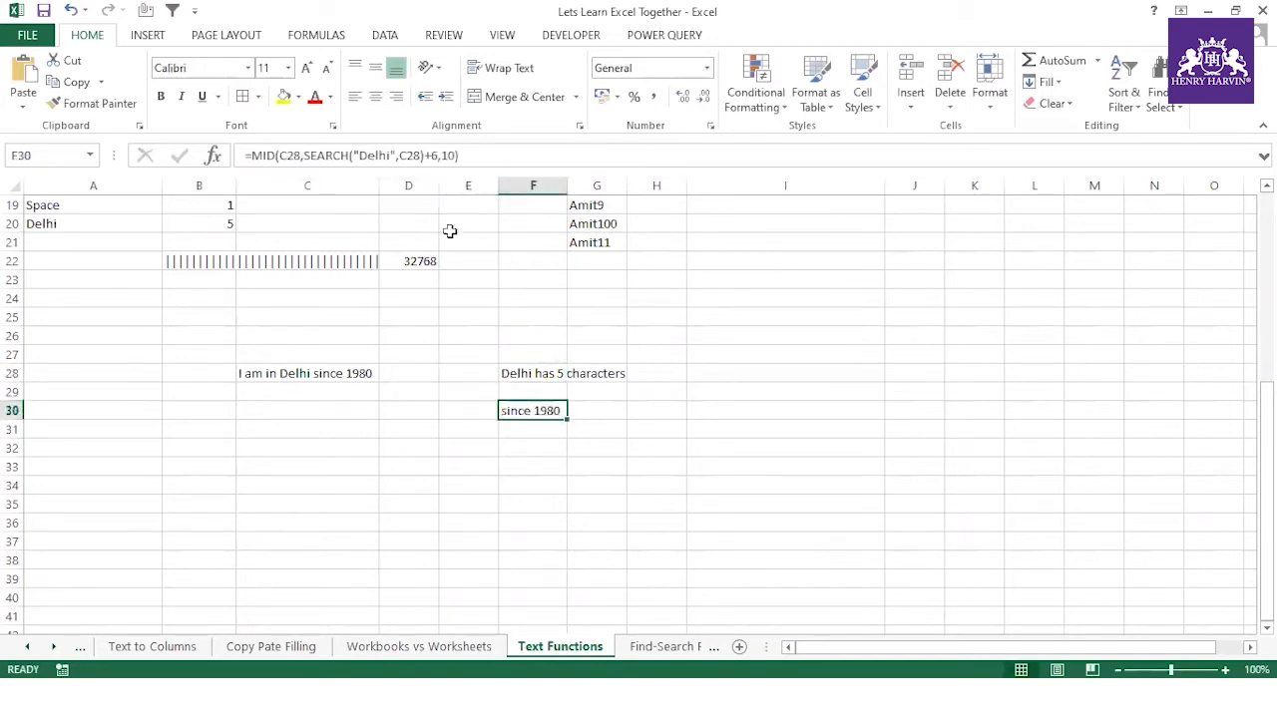
- Examine the start-number argument of F30's MID formula against the C28 sentence without changing the formula
left_click(434, 155)
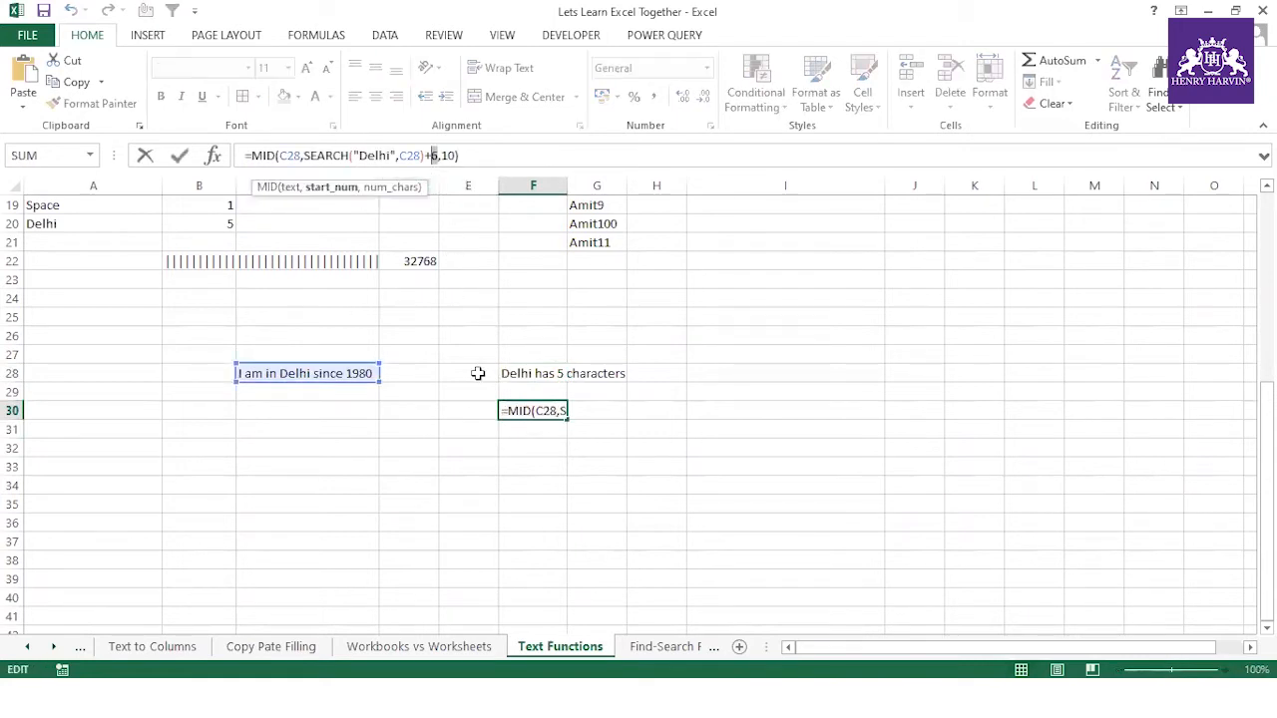
key("Escape")
left_click(337, 375)
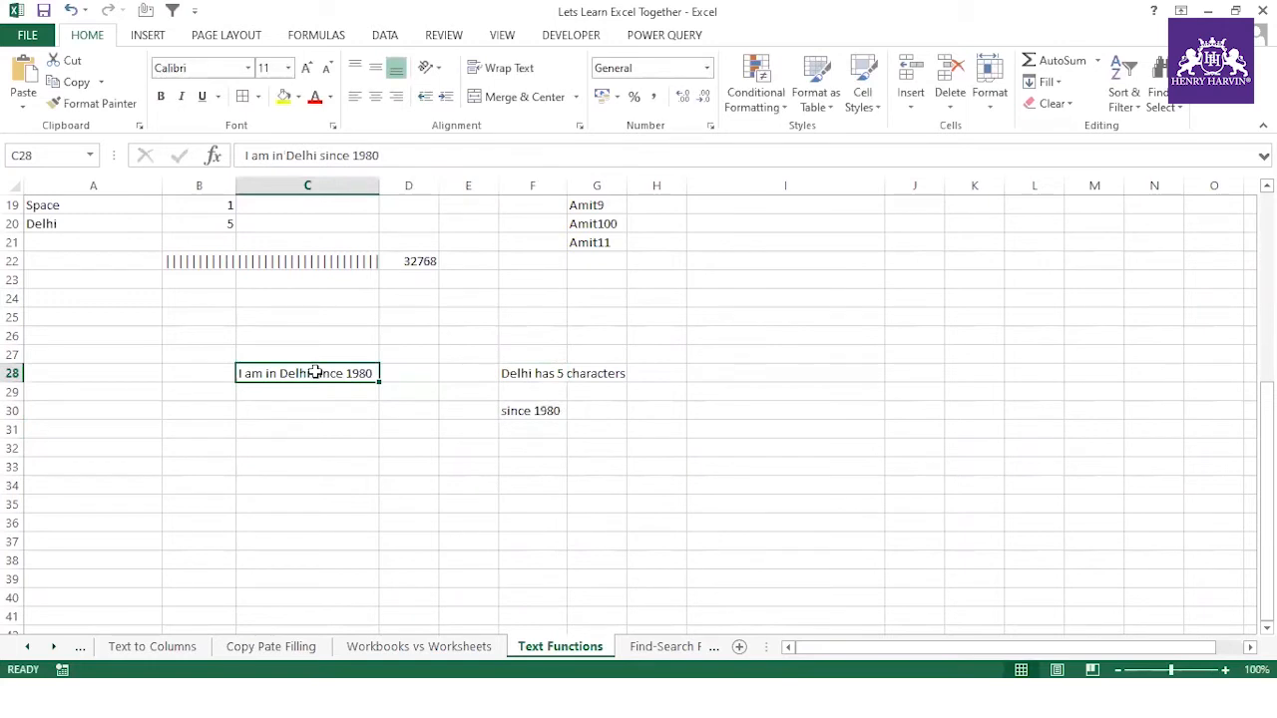
left_click(515, 410)
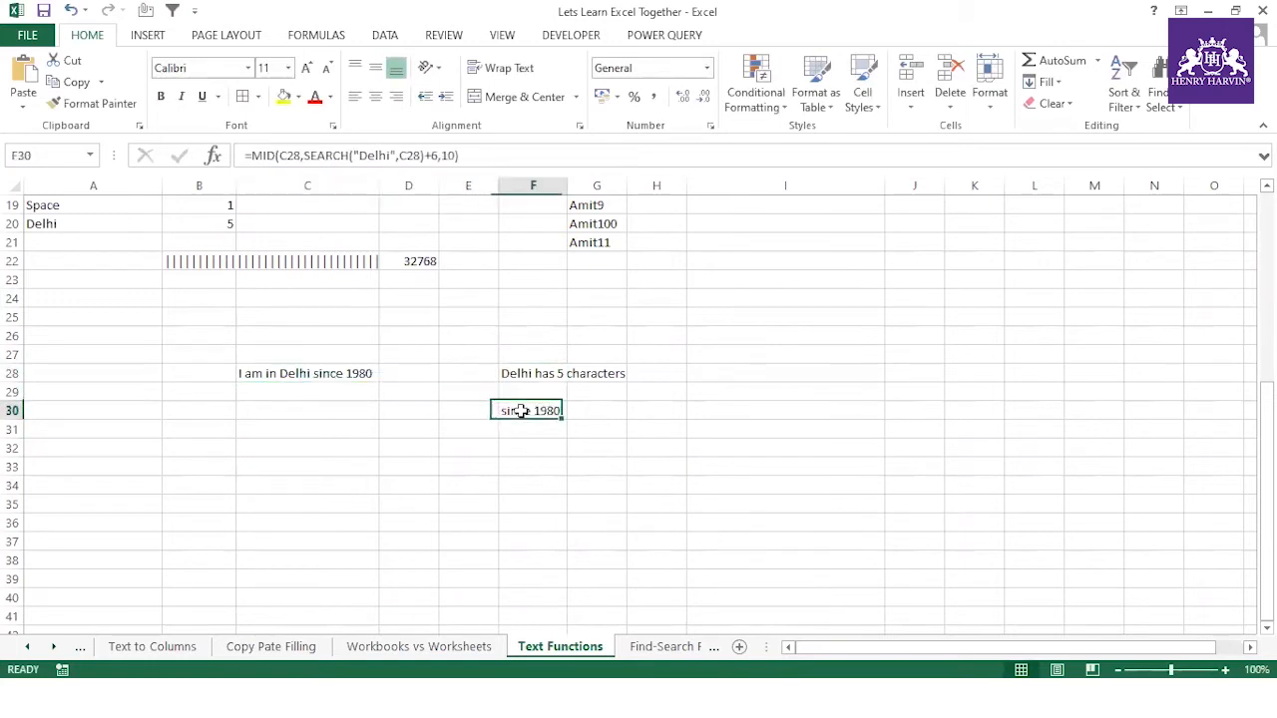
left_click(434, 155)
left_click_drag(436, 154, 305, 156)
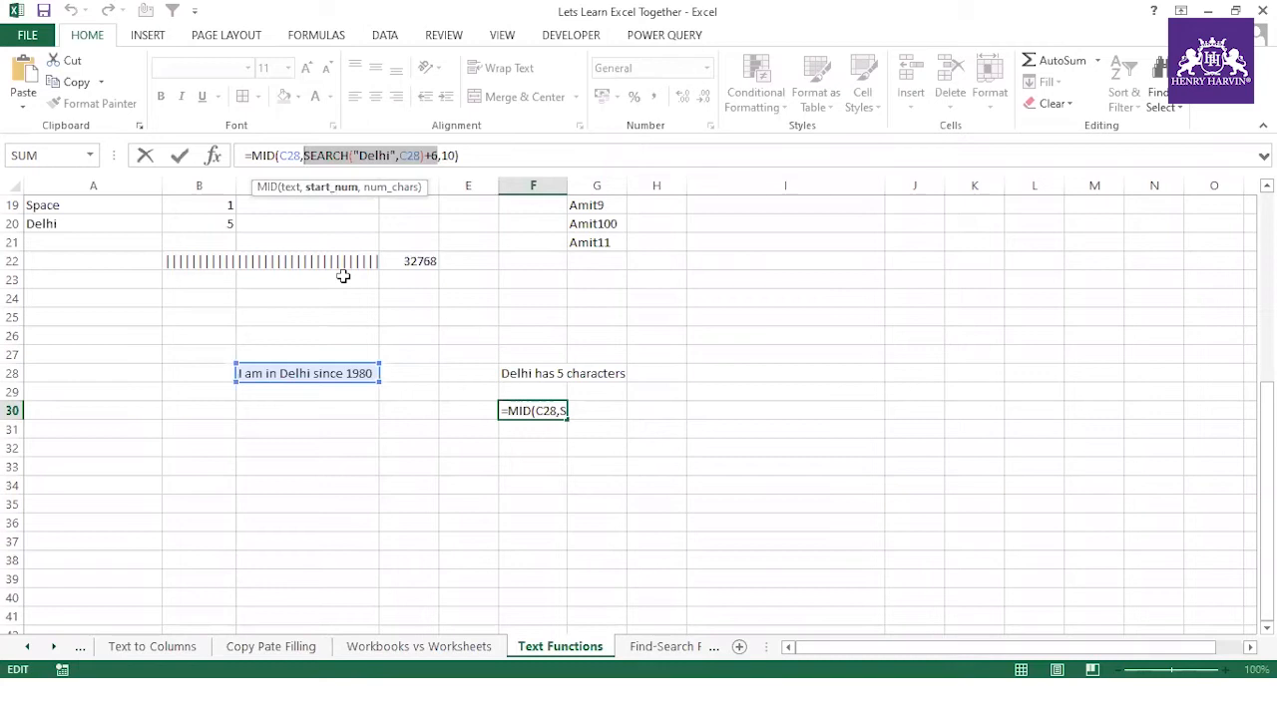
key("ctrl+Return")
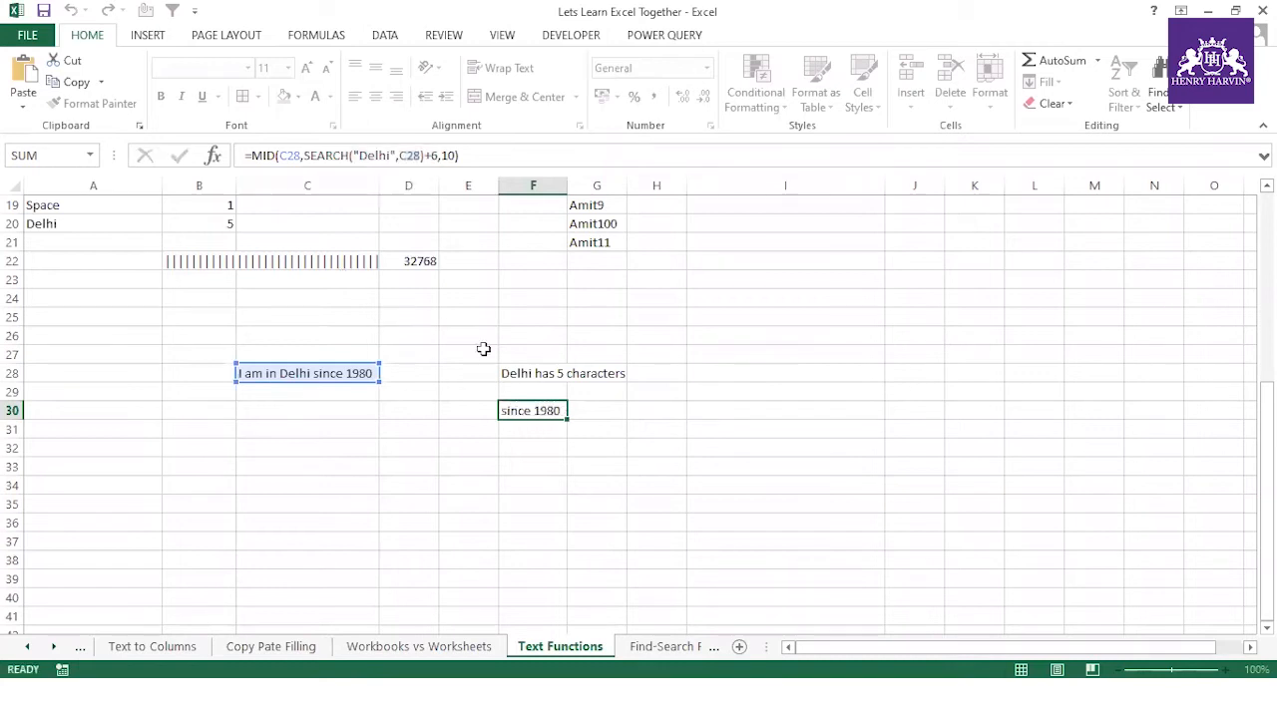
- Fill the Mid entry in A3 of the Text Functions list with yellow
scroll(532, 469, "up", 6)
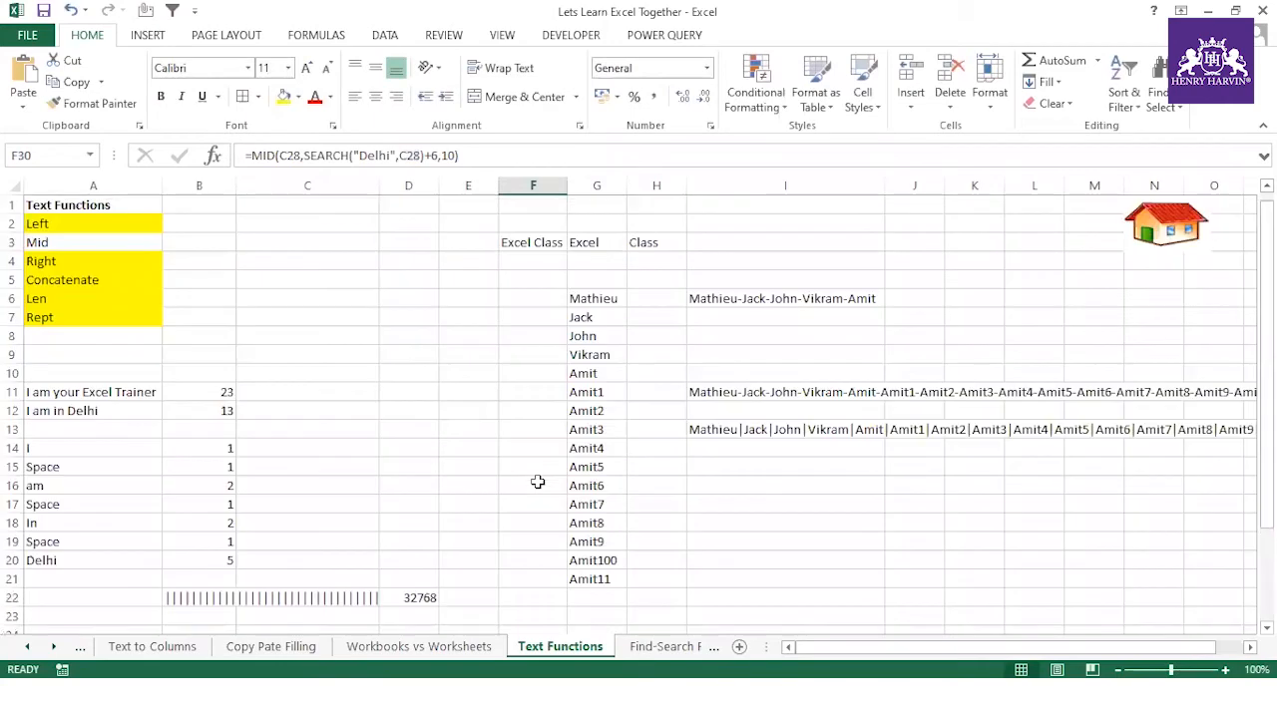
left_click(57, 247)
left_click(284, 103)
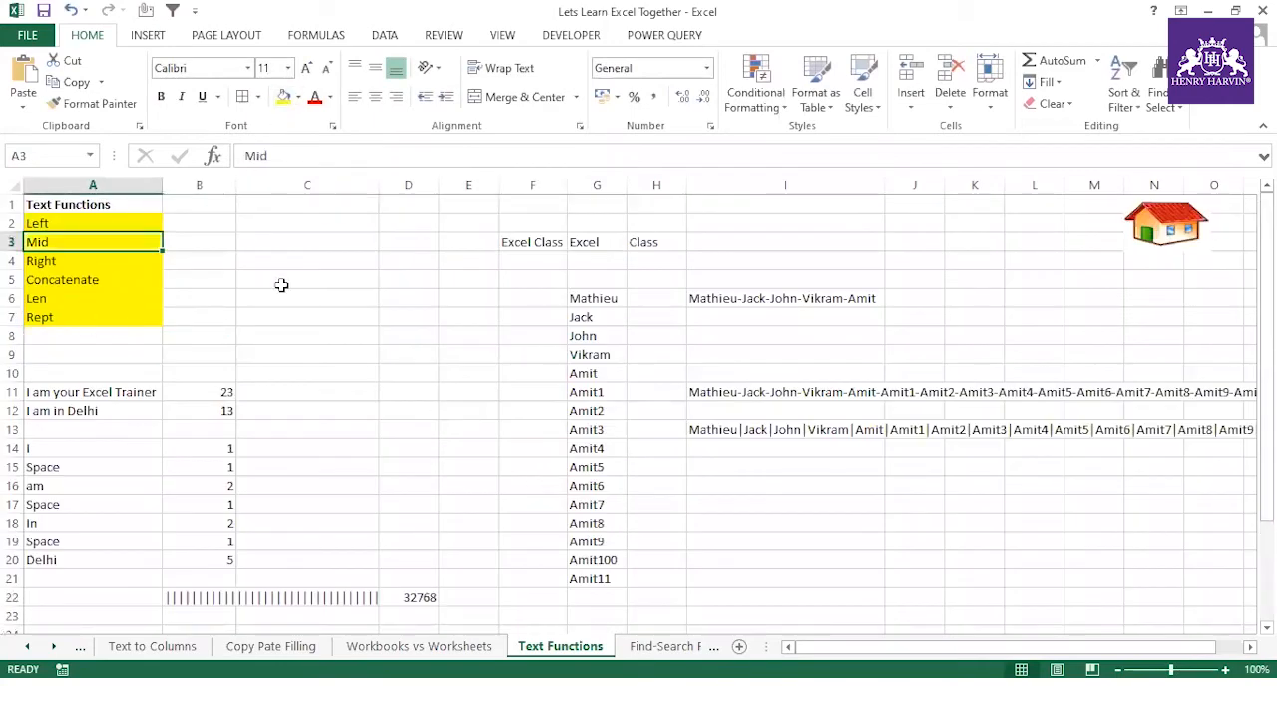
left_click(282, 289)
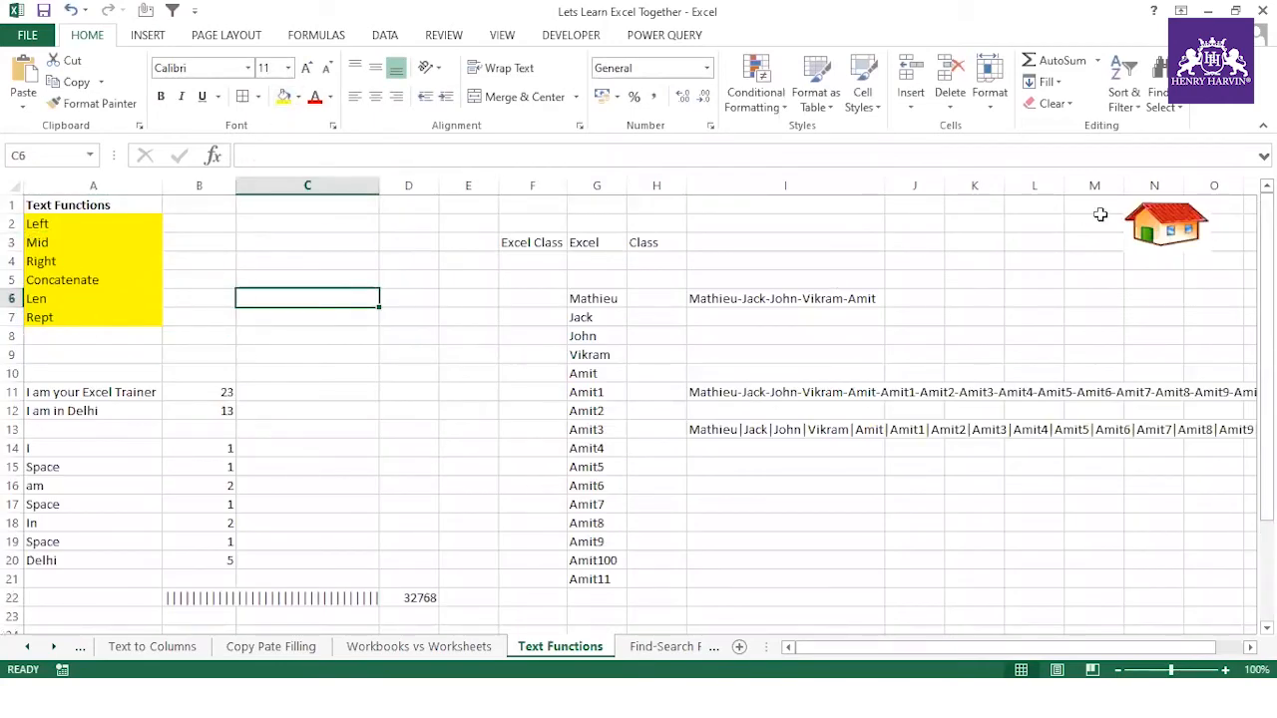
- Go back to the Index sheet and enter a tick mark in G14 beside Text Functions
left_click(1161, 238)
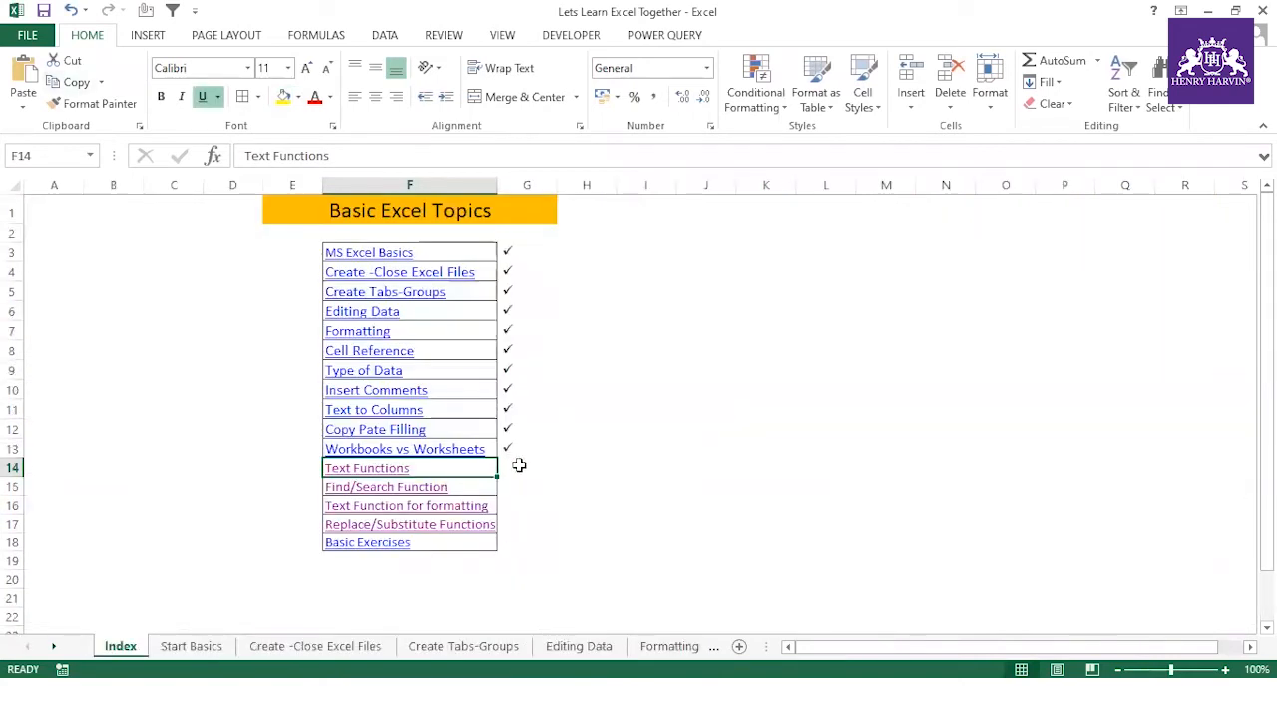
left_click(516, 465)
type("ü")
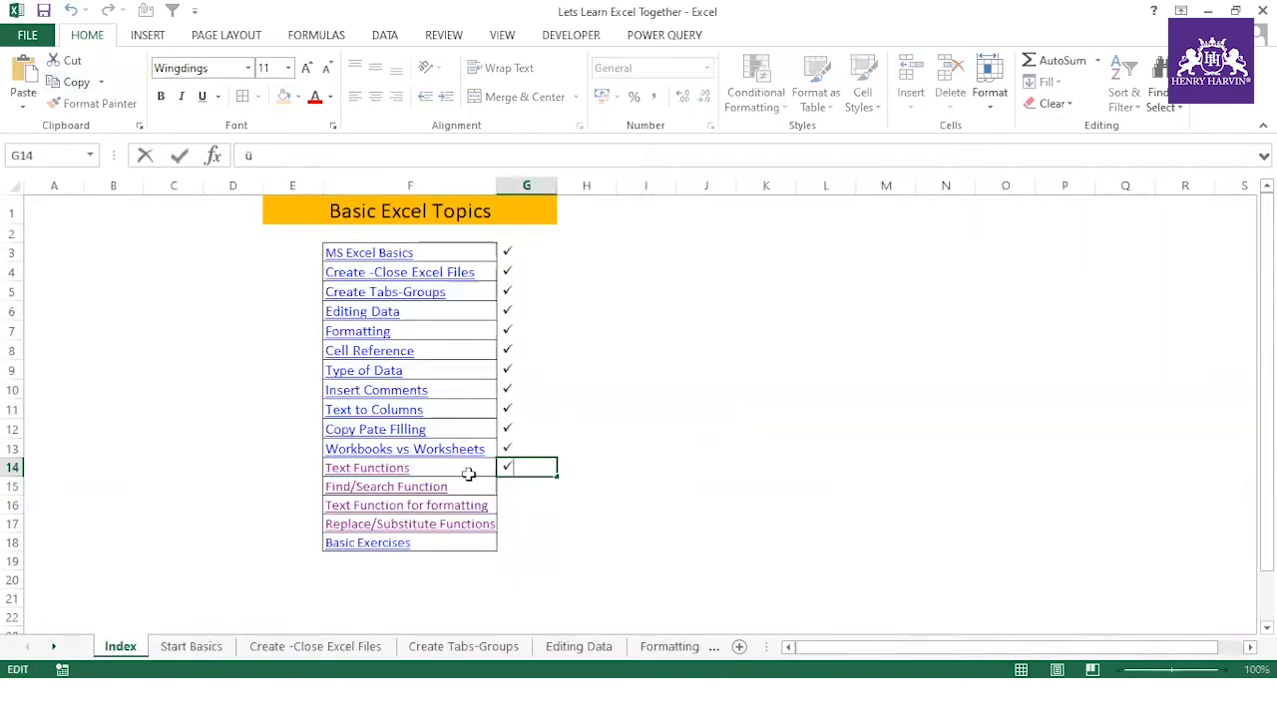
- Open the Find-Search Function sheet from the index and widen column A to fit its topic entries
left_click(411, 488)
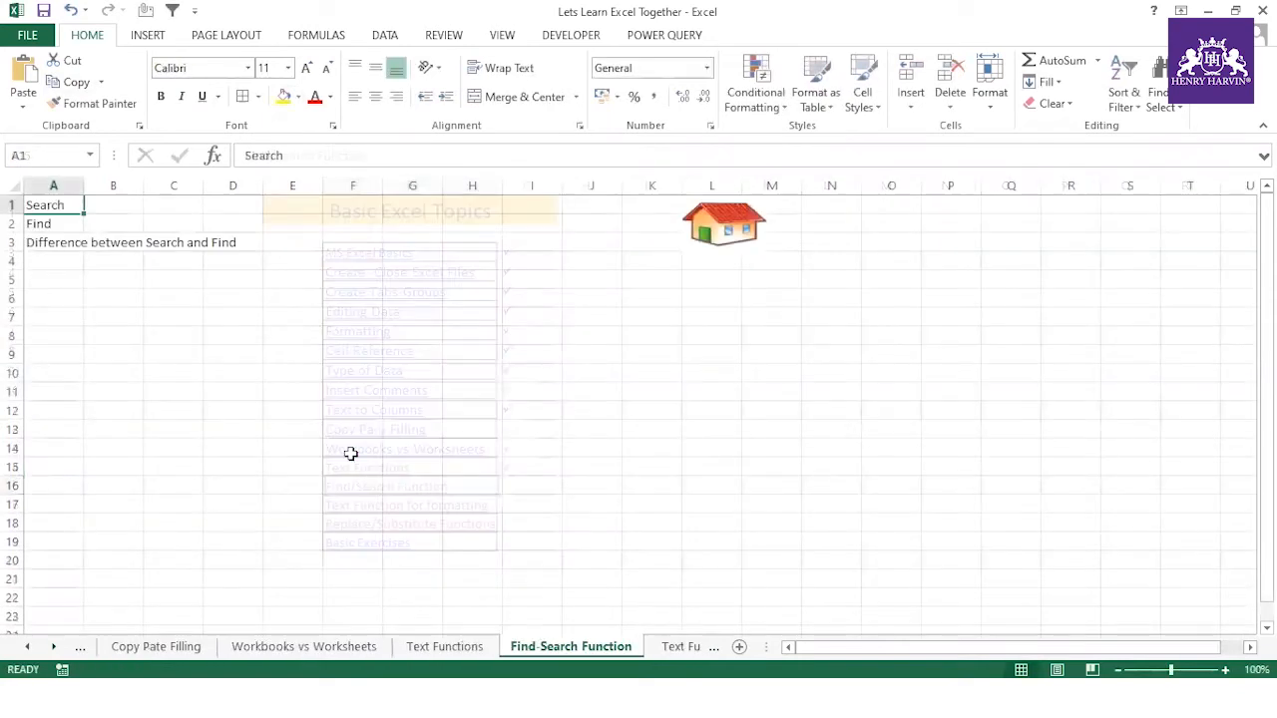
left_click(158, 390)
left_click_drag(84, 187, 243, 210)
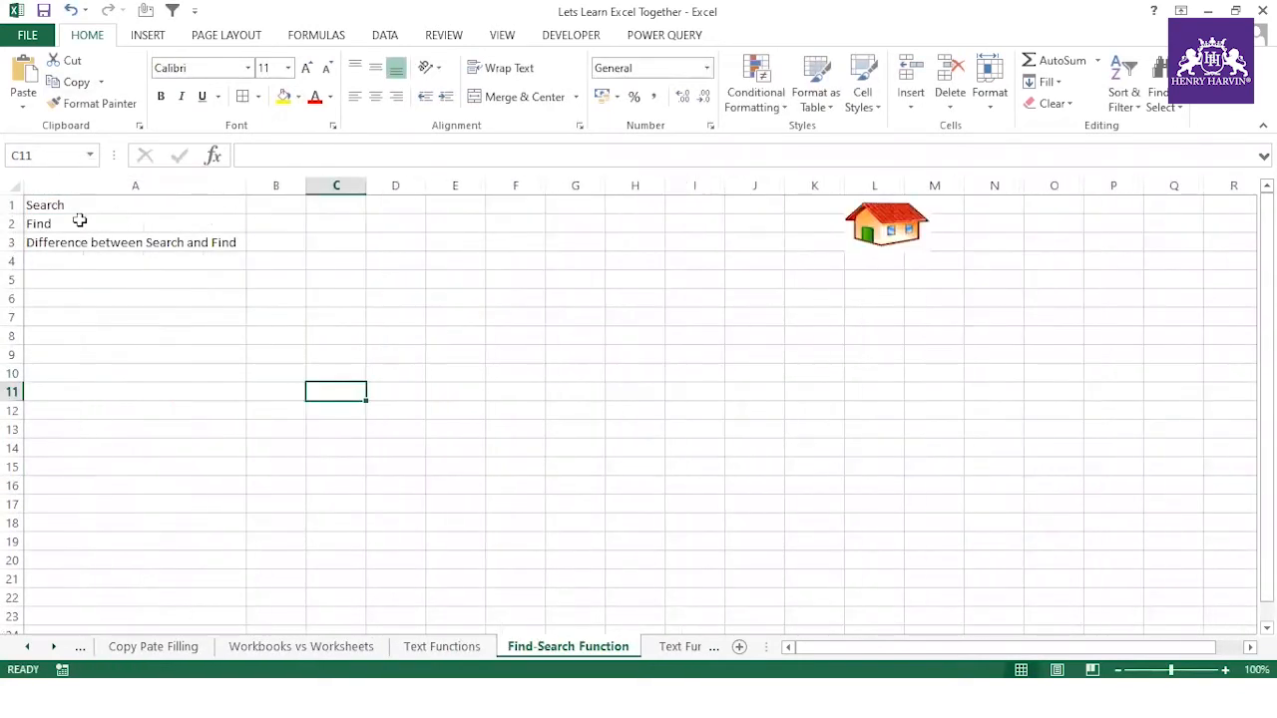
- Review the Search and Find topics listed in A1 and A2
left_click(60, 206)
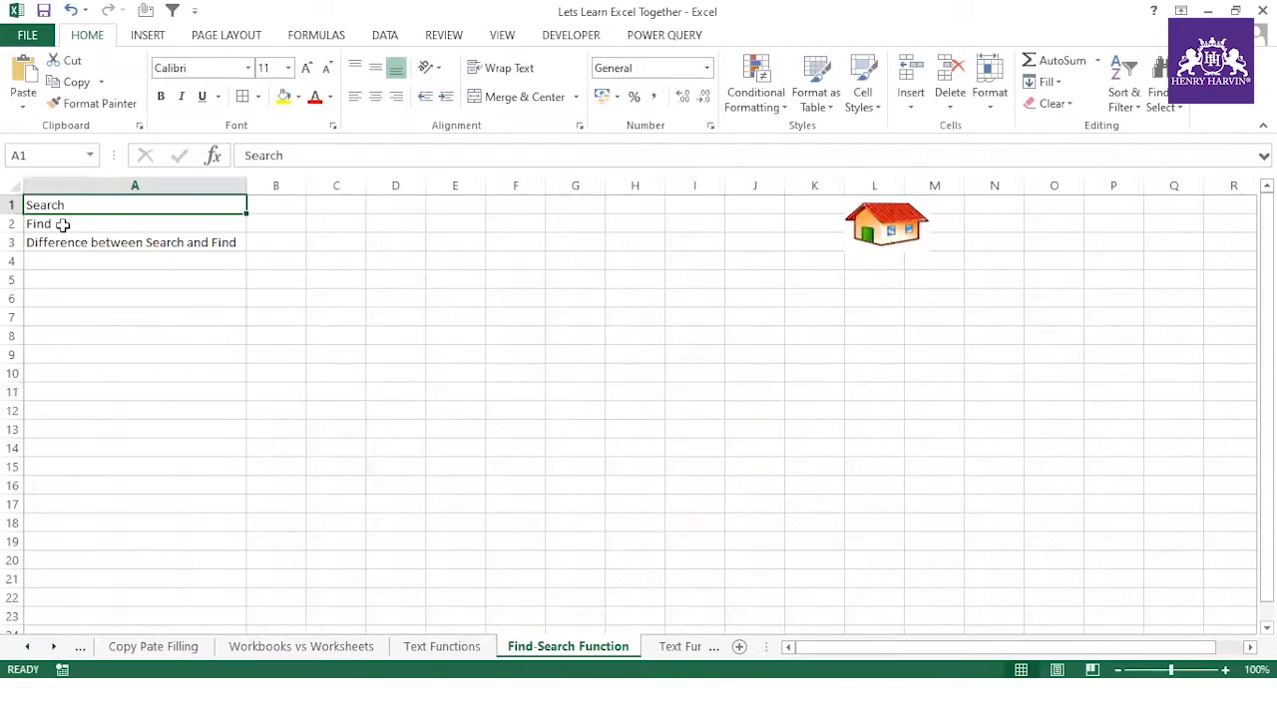
left_click(61, 224)
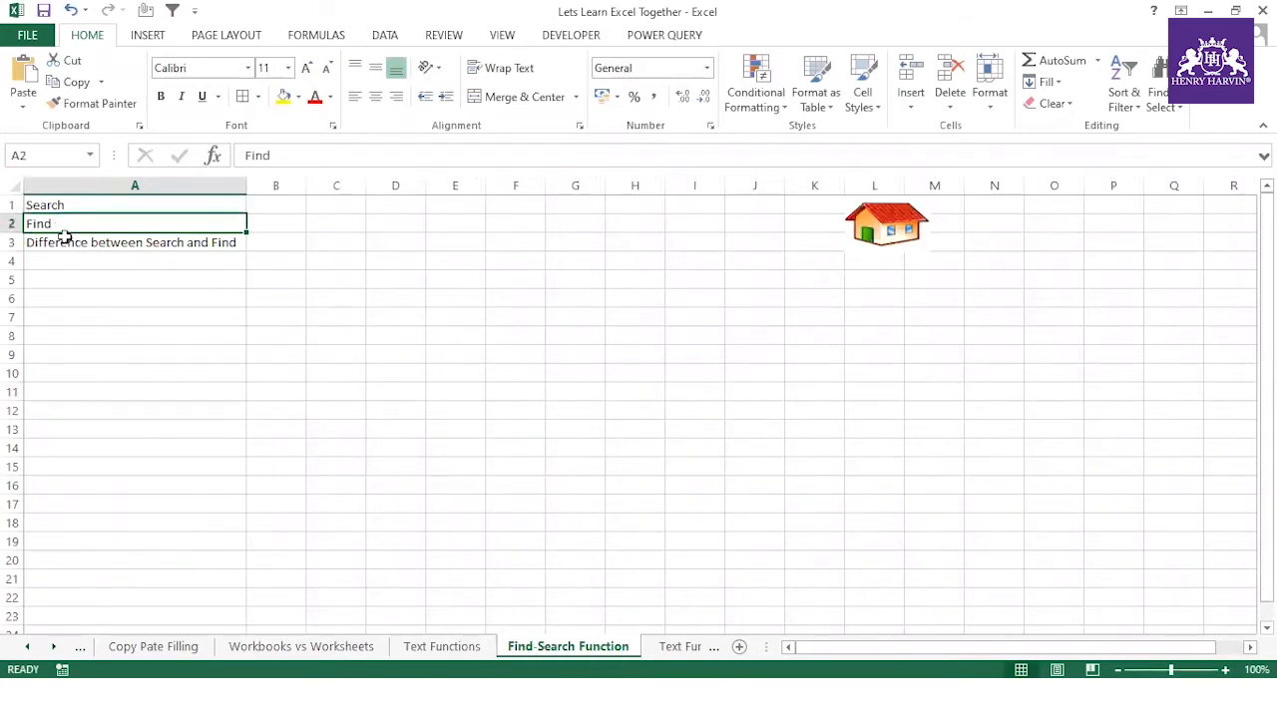
left_click(91, 315)
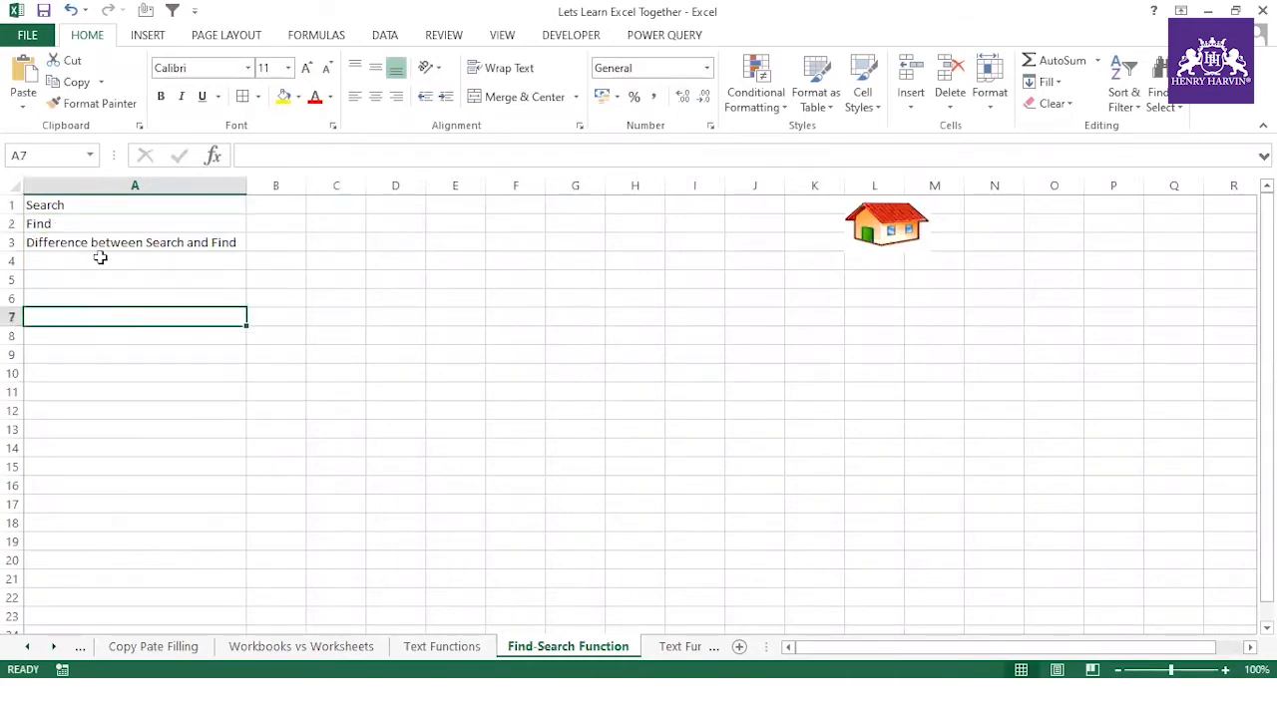
left_click(88, 207)
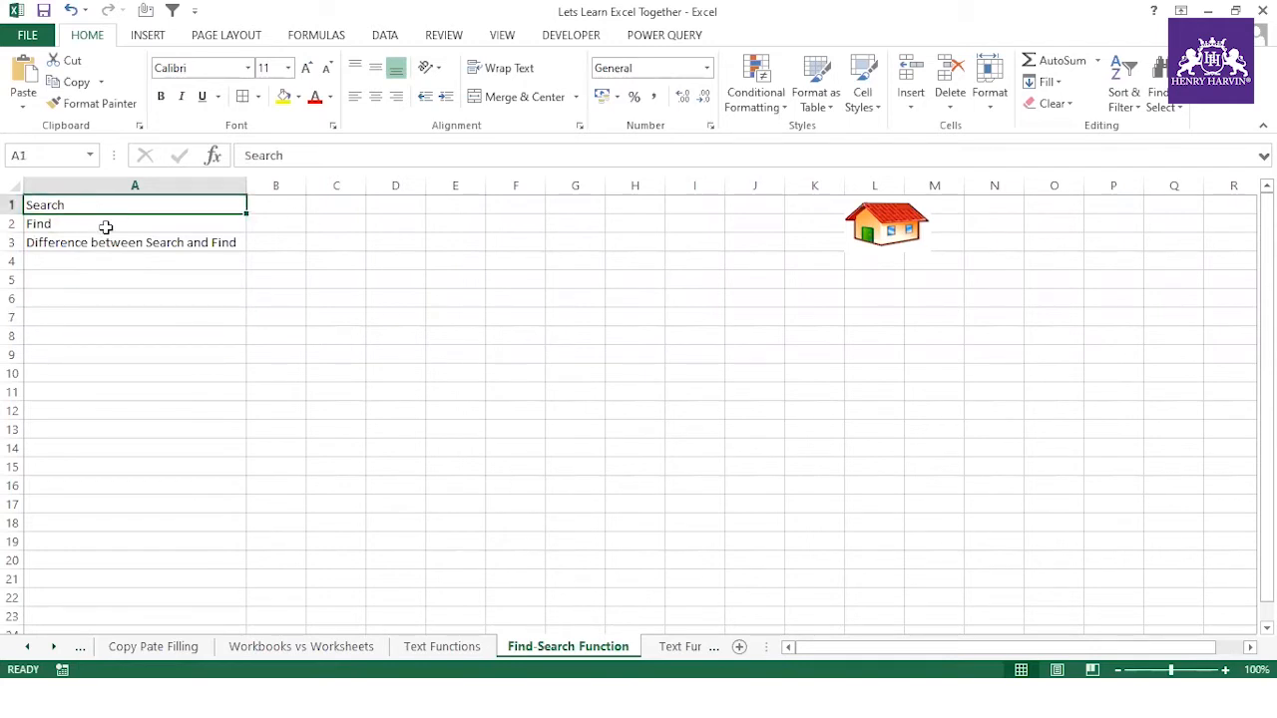
left_click(106, 227)
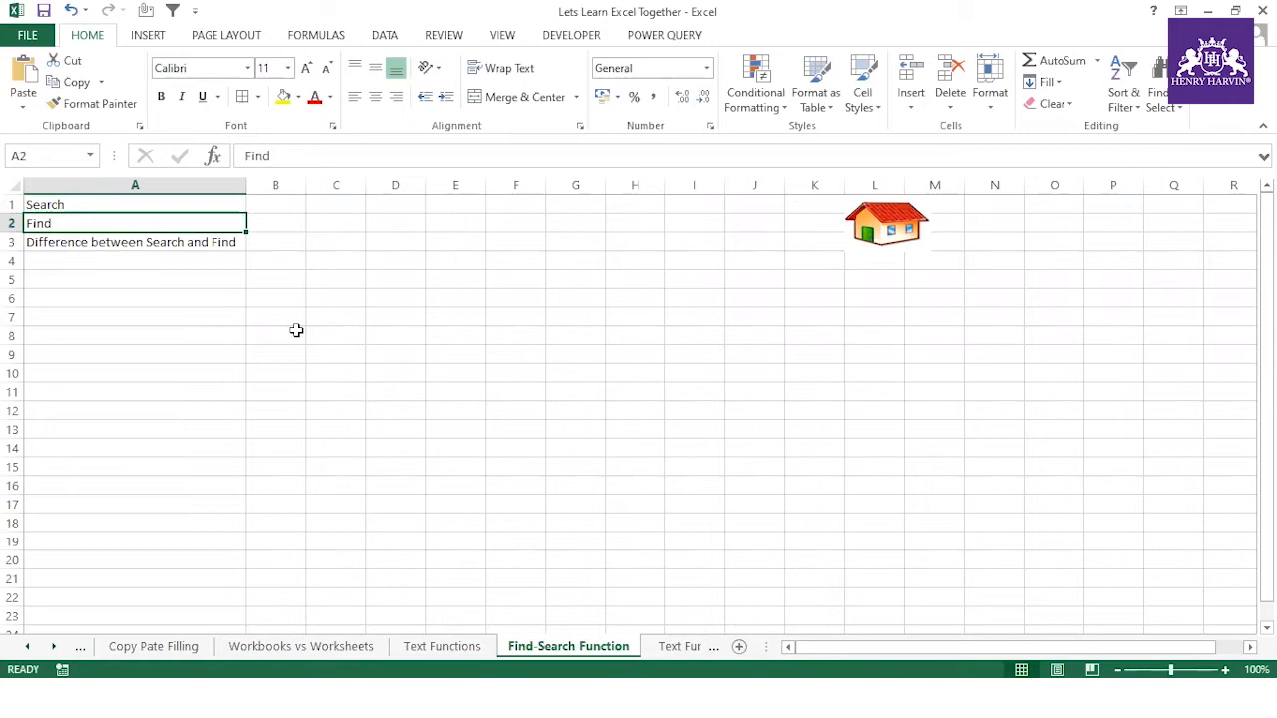
- Enter the sample text "Excel Session" in D5 and widen column D to fit it
left_click(411, 276)
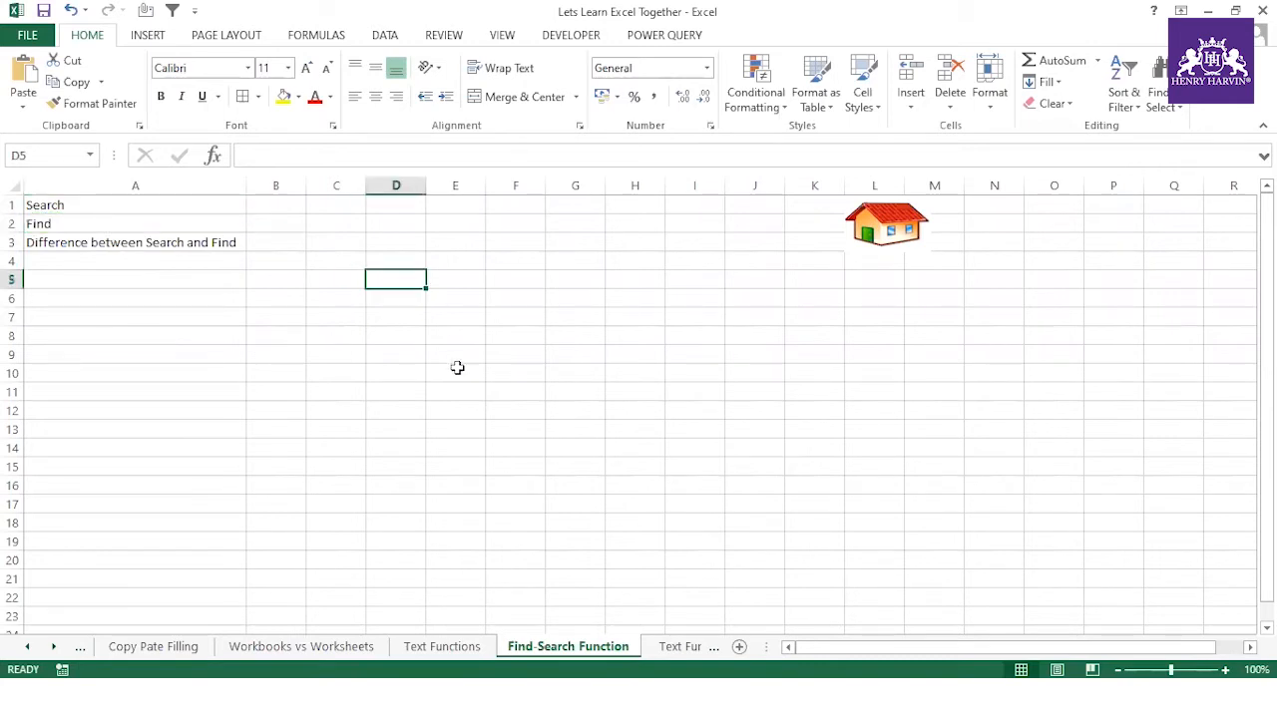
type("Excel Session")
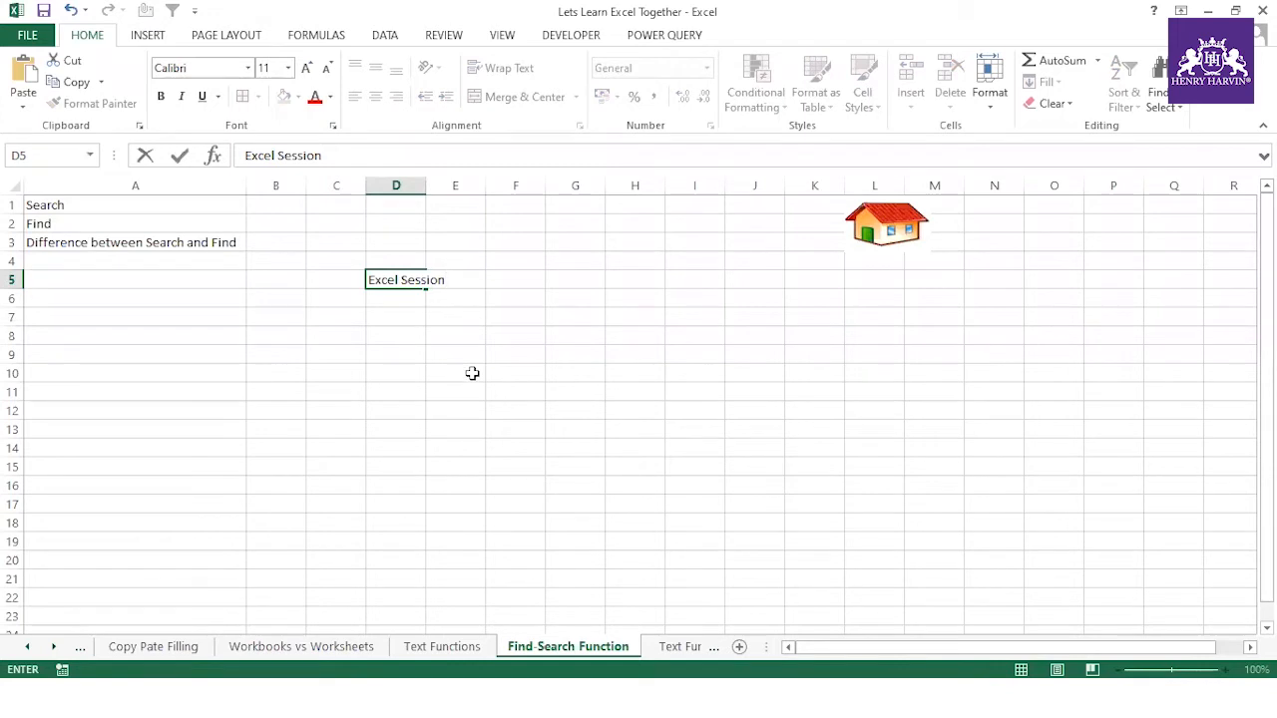
left_click(472, 373)
left_click_drag(426, 184, 449, 185)
left_click(443, 282)
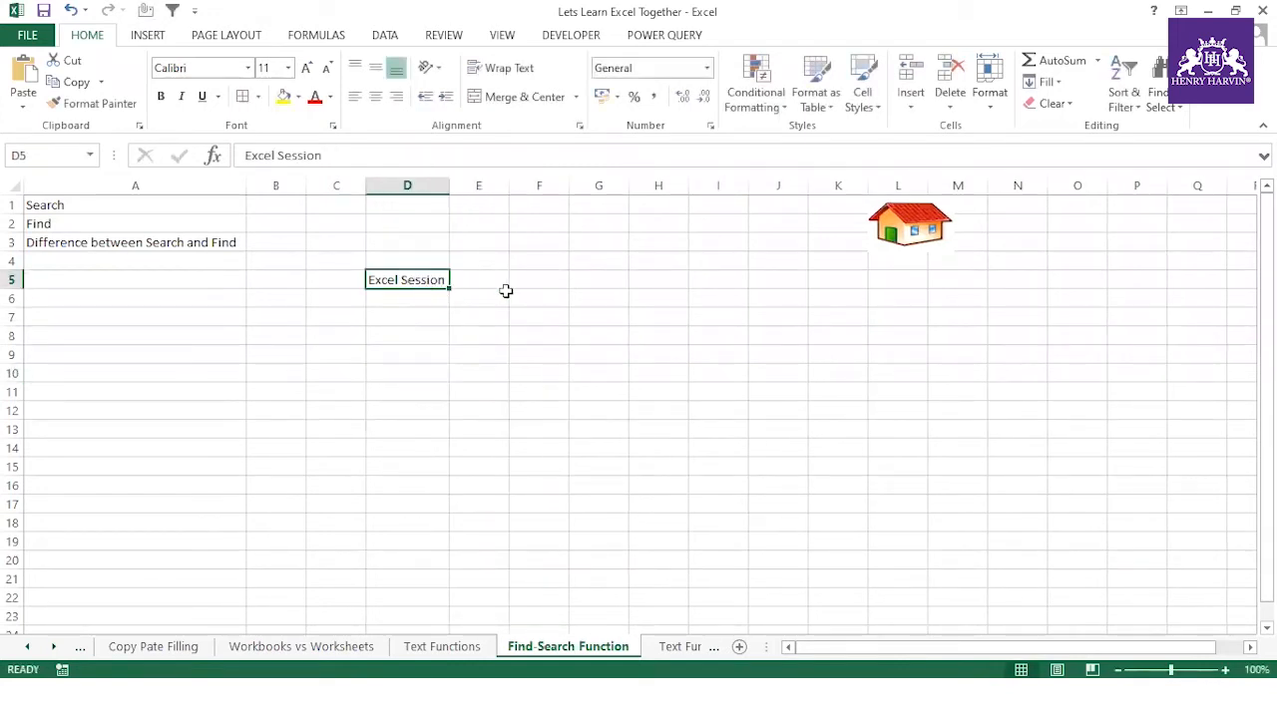
- Begin a SEARCH formula in E5 with "session" as the text to find
left_click(486, 280)
type("=Se")
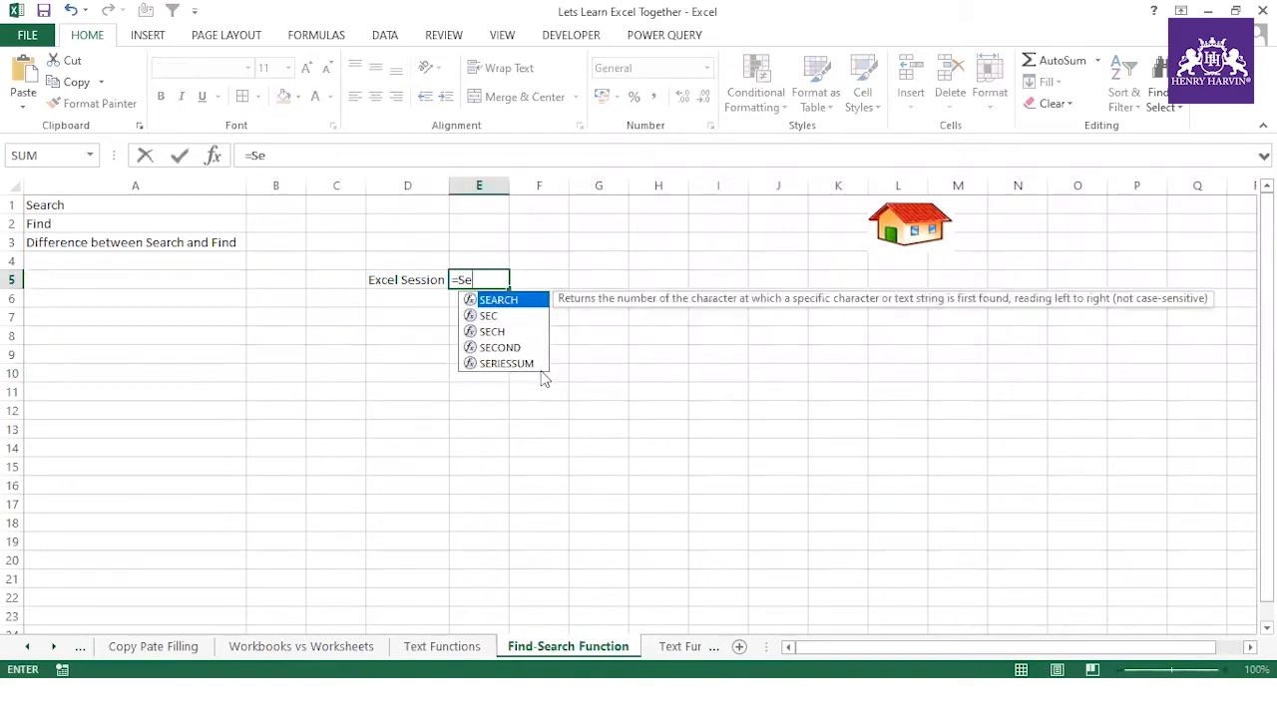
key("Tab")
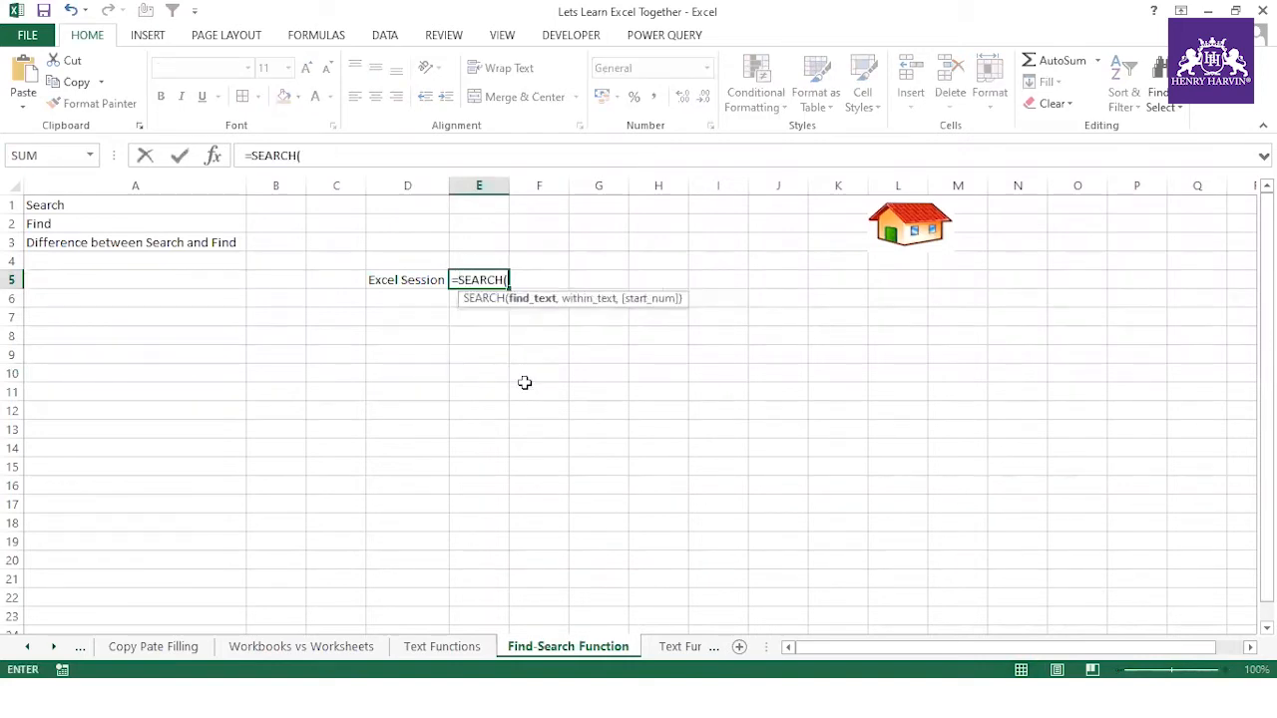
type("\"session\",")
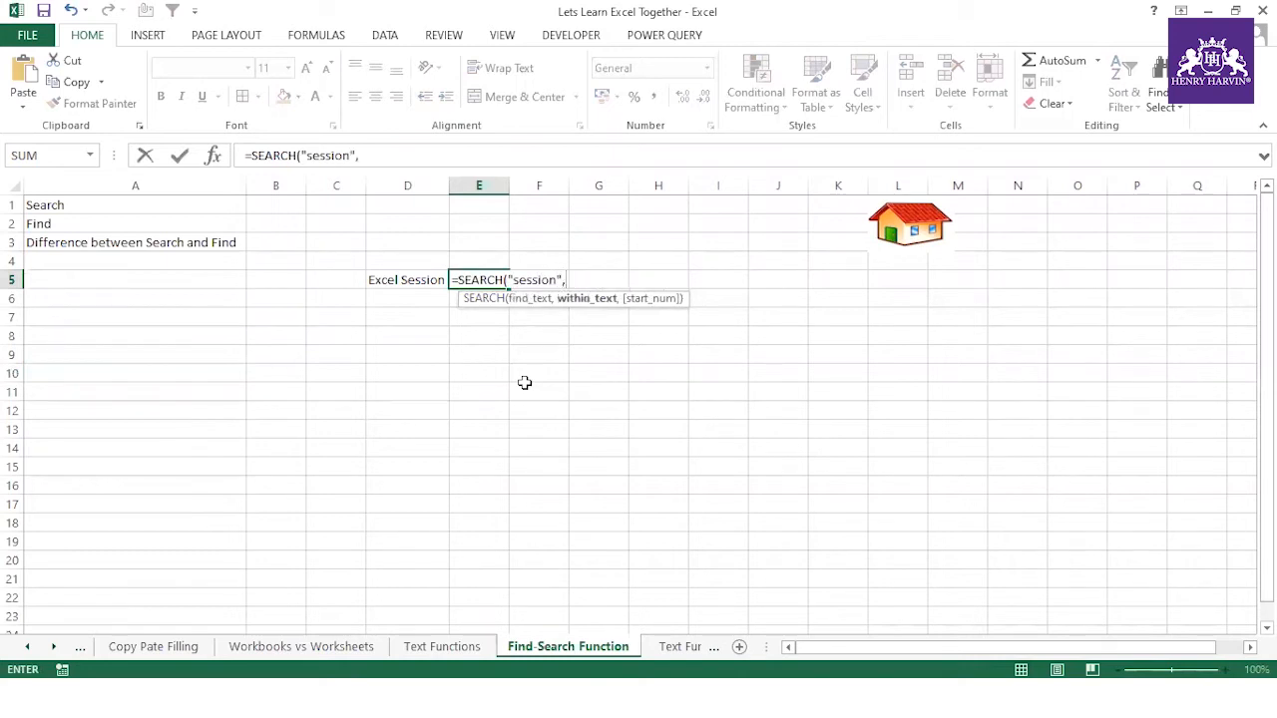
- Complete the SEARCH formula in E5 to look for "session" within D5, and review its search text
left_click(399, 286)
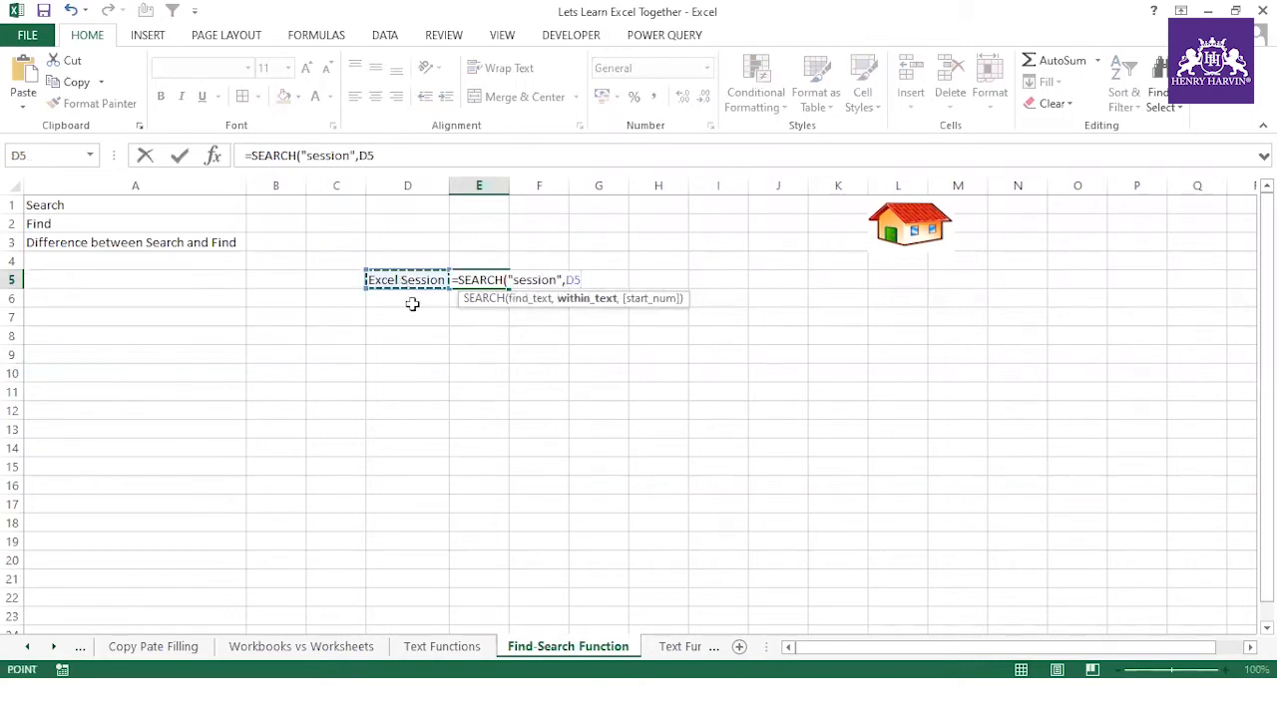
key("Return")
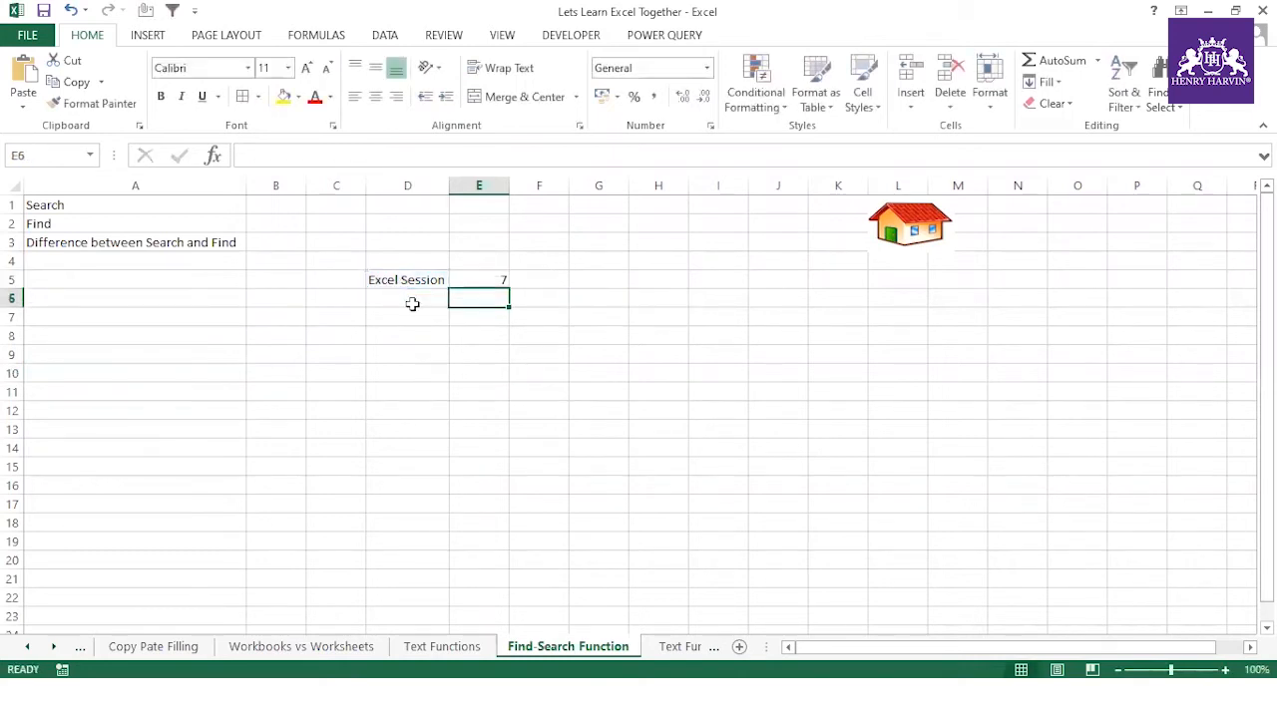
left_click(500, 279)
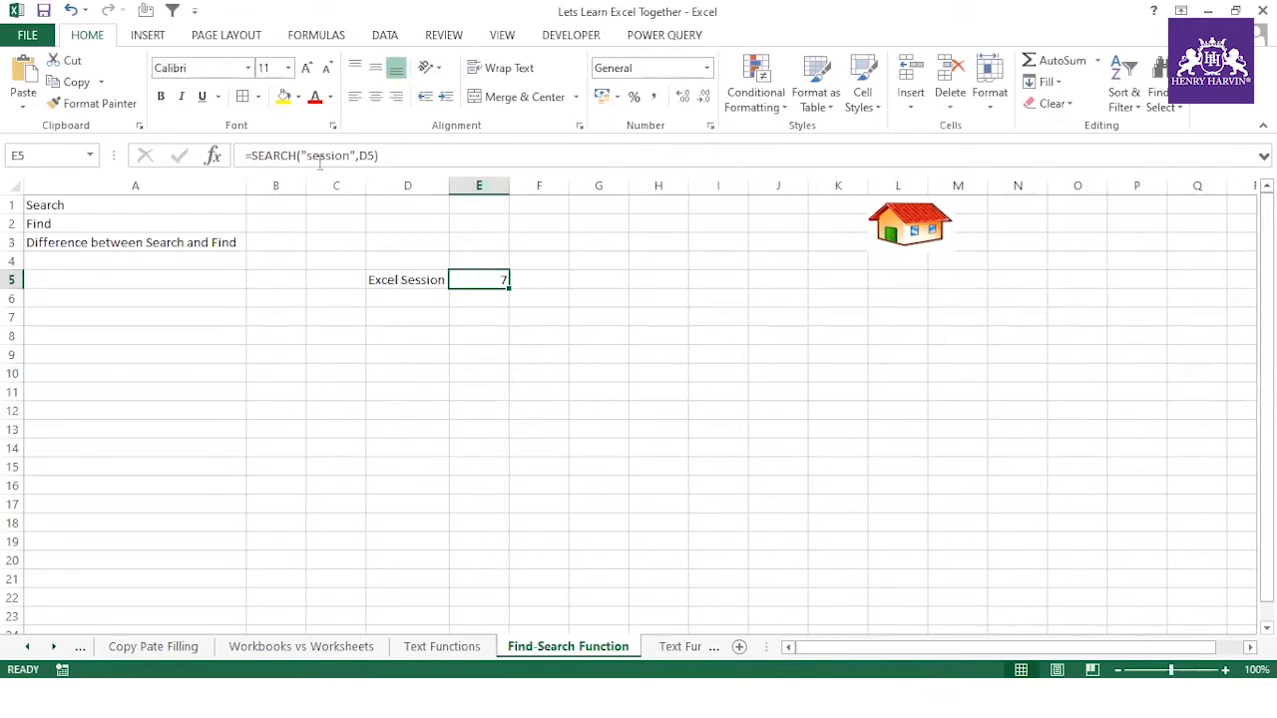
left_click_drag(351, 154, 305, 157)
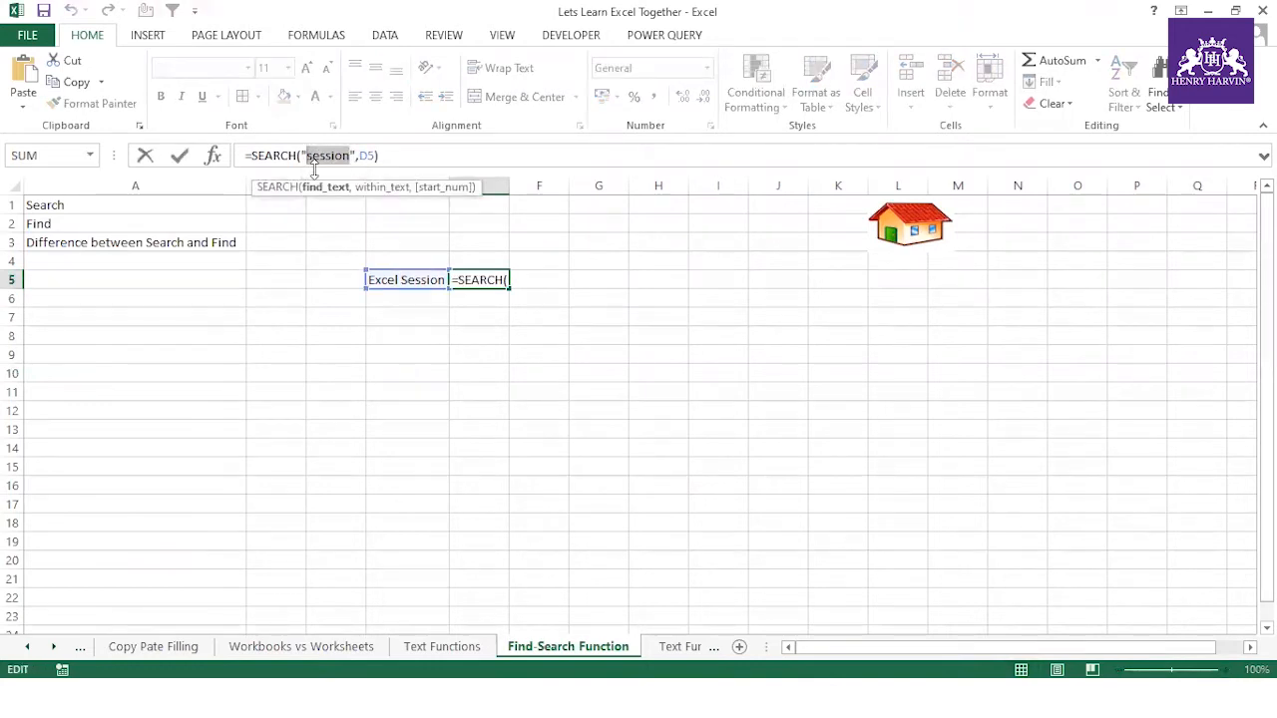
key("ctrl+Return")
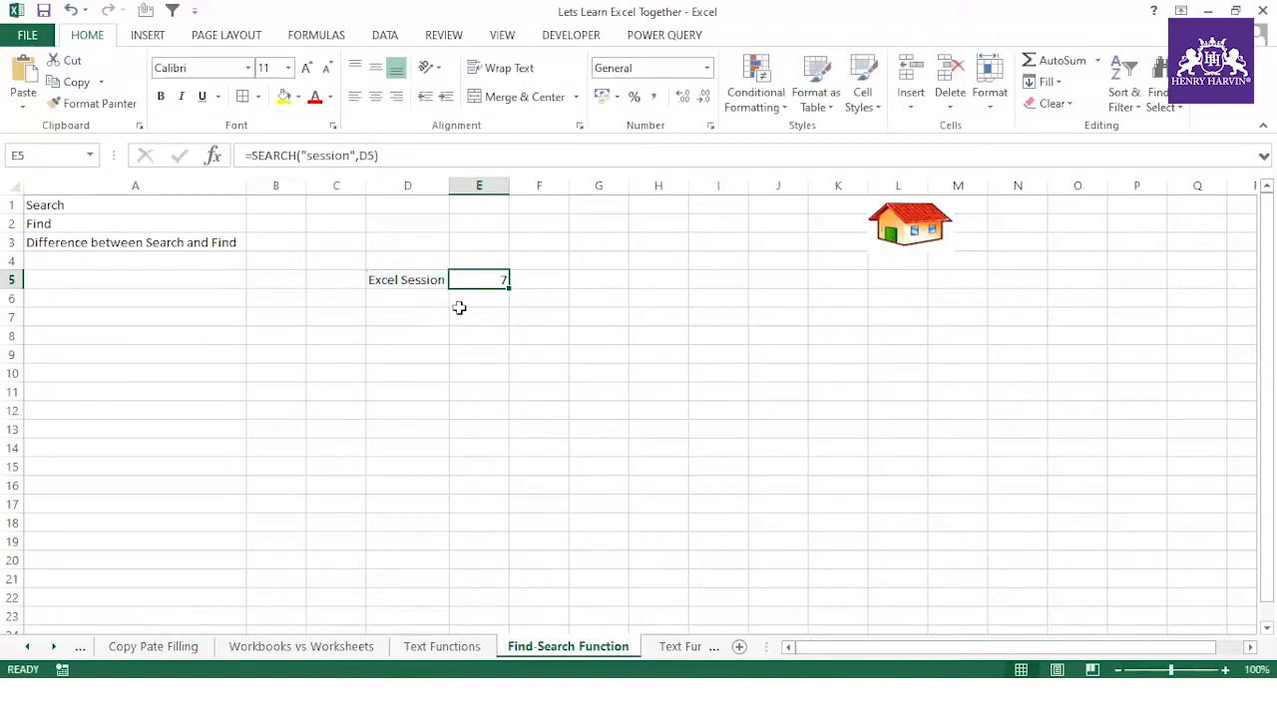
- Set the search text in E5's SEARCH formula to "Session" with a capital S
left_click(310, 156)
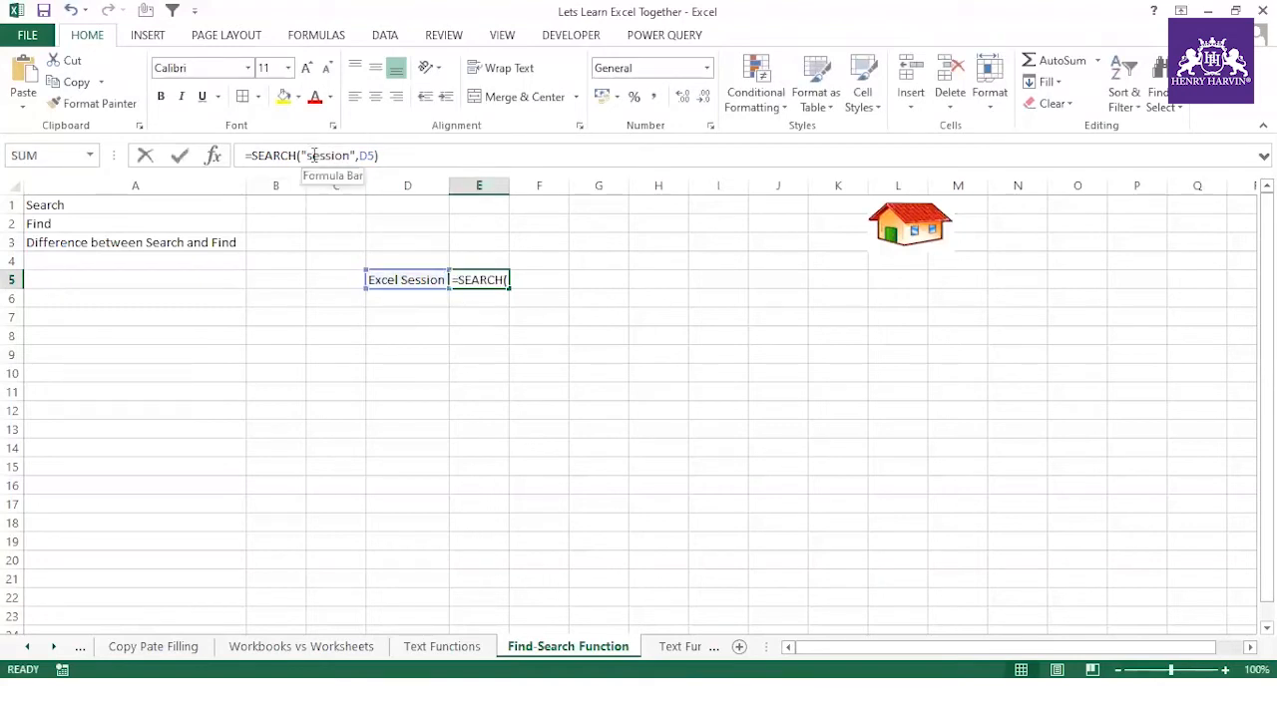
key("BackSpace")
type("S")
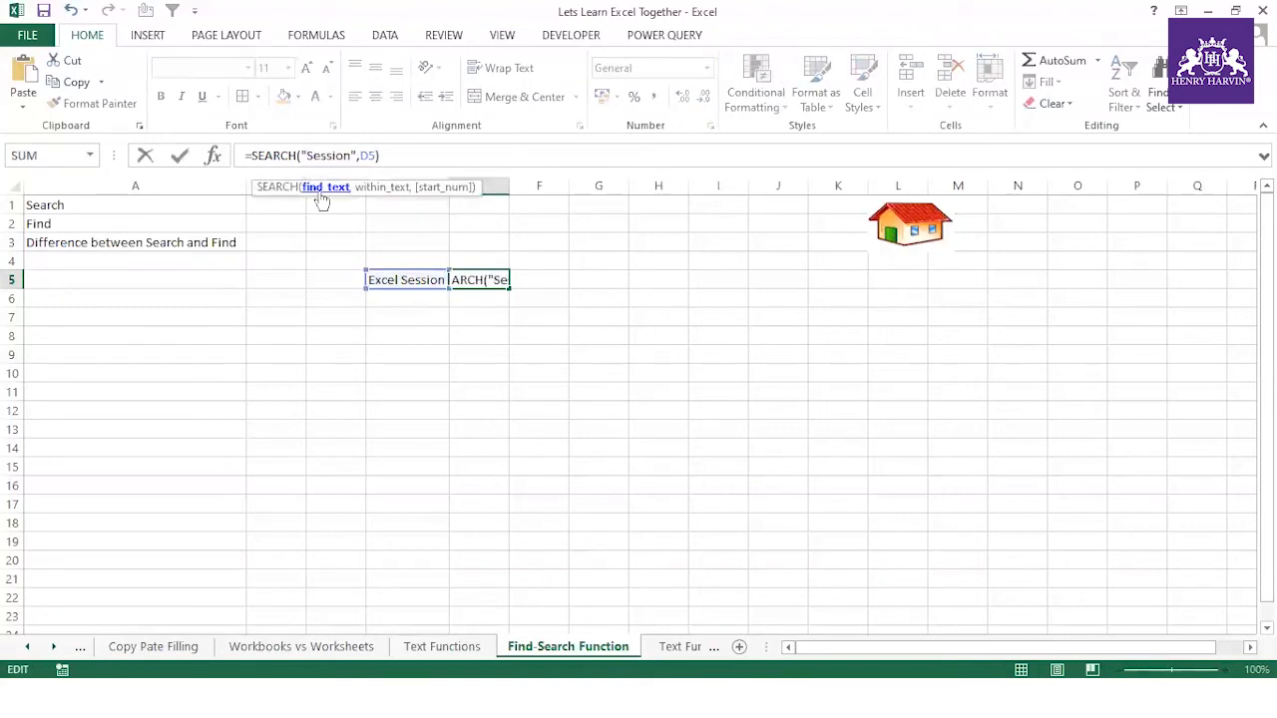
key("Return")
- Restore the search text in E5's SEARCH formula to lowercase "session"
left_click(487, 279)
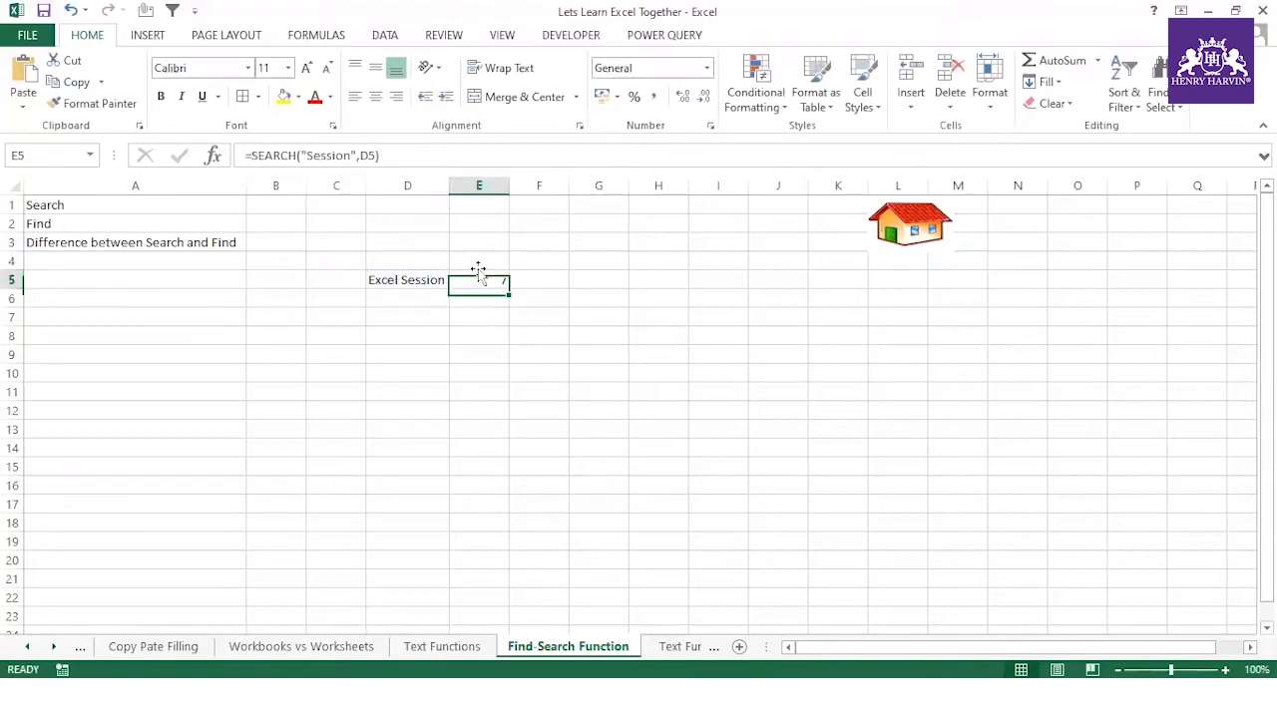
left_click(313, 156)
key("BackSpace")
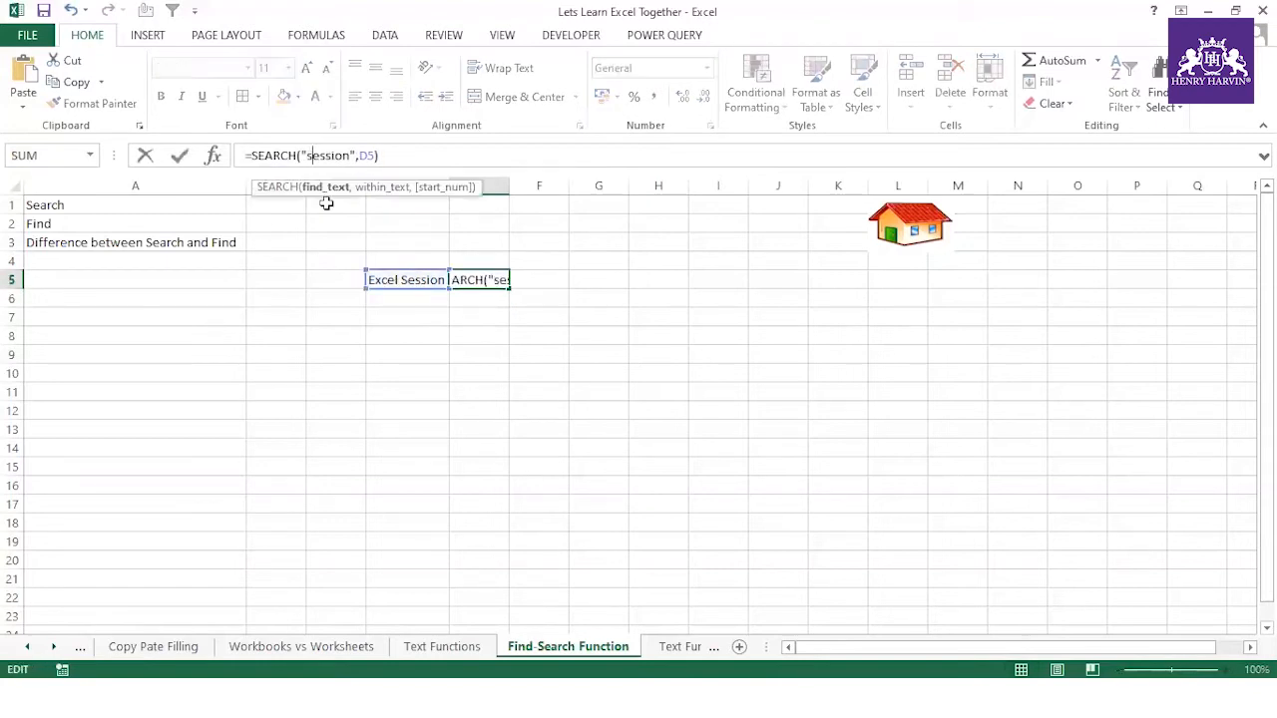
type("S")
key("Return")
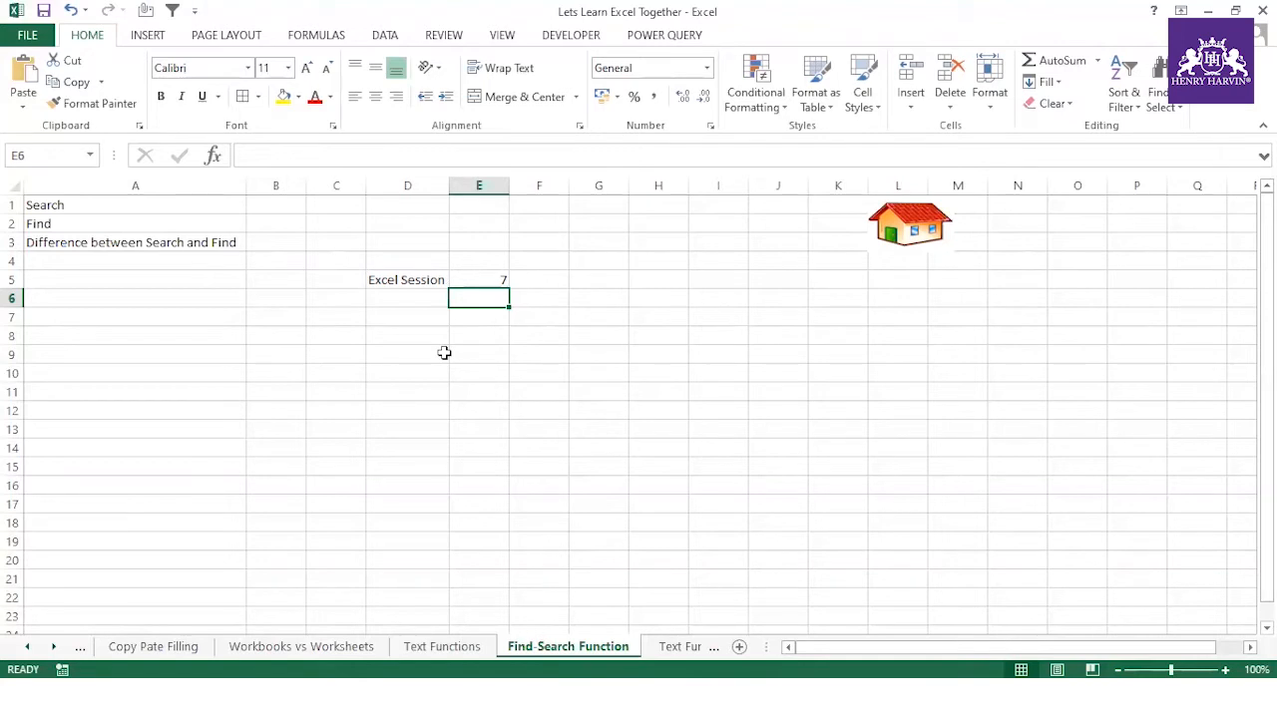
- Enter a FIND formula in E6 that looks for "Session" within D5
type("=f")
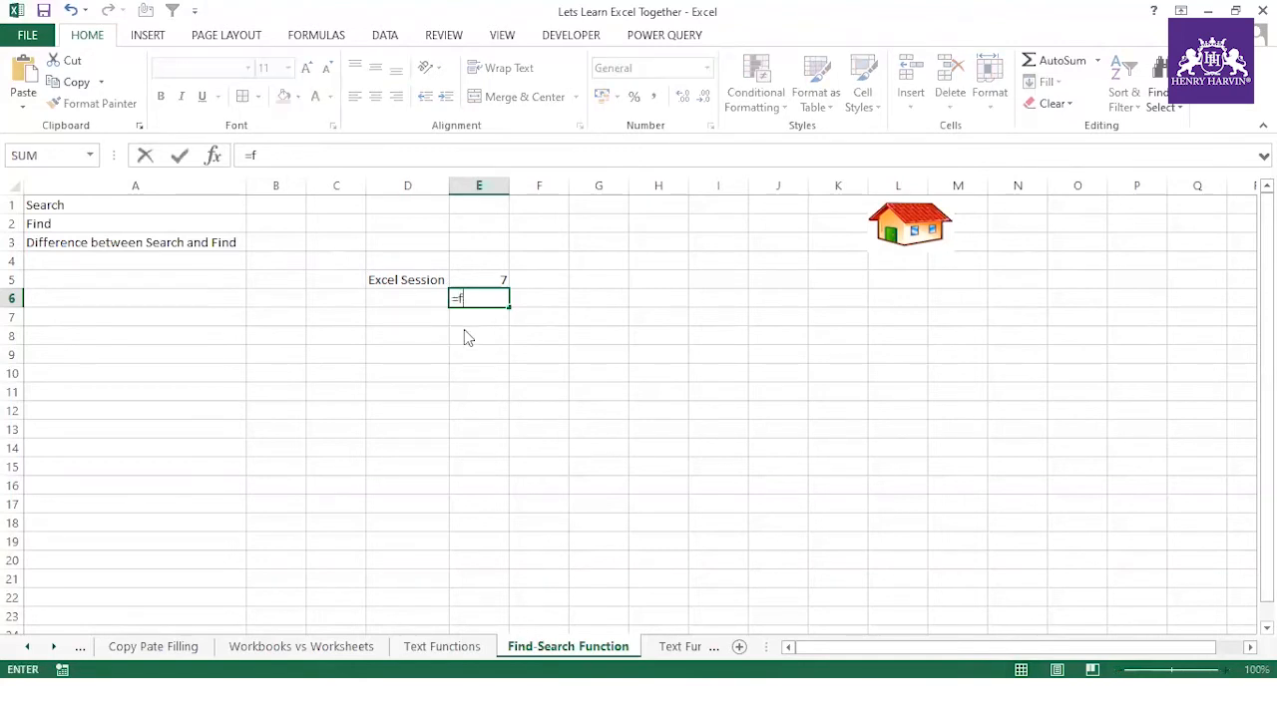
type("ind(\"Session\",")
left_click(433, 280)
key("Return")
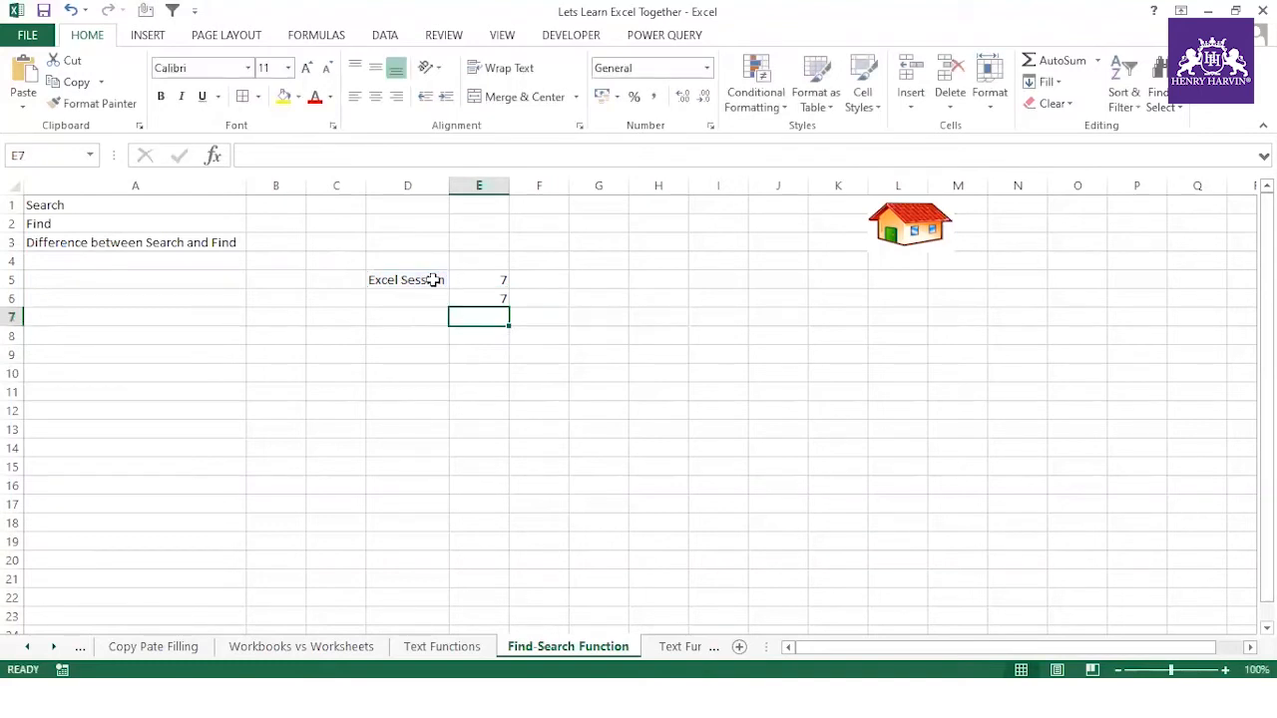
- Set the search text in E6's FIND formula to lowercase "session"
left_click(430, 280)
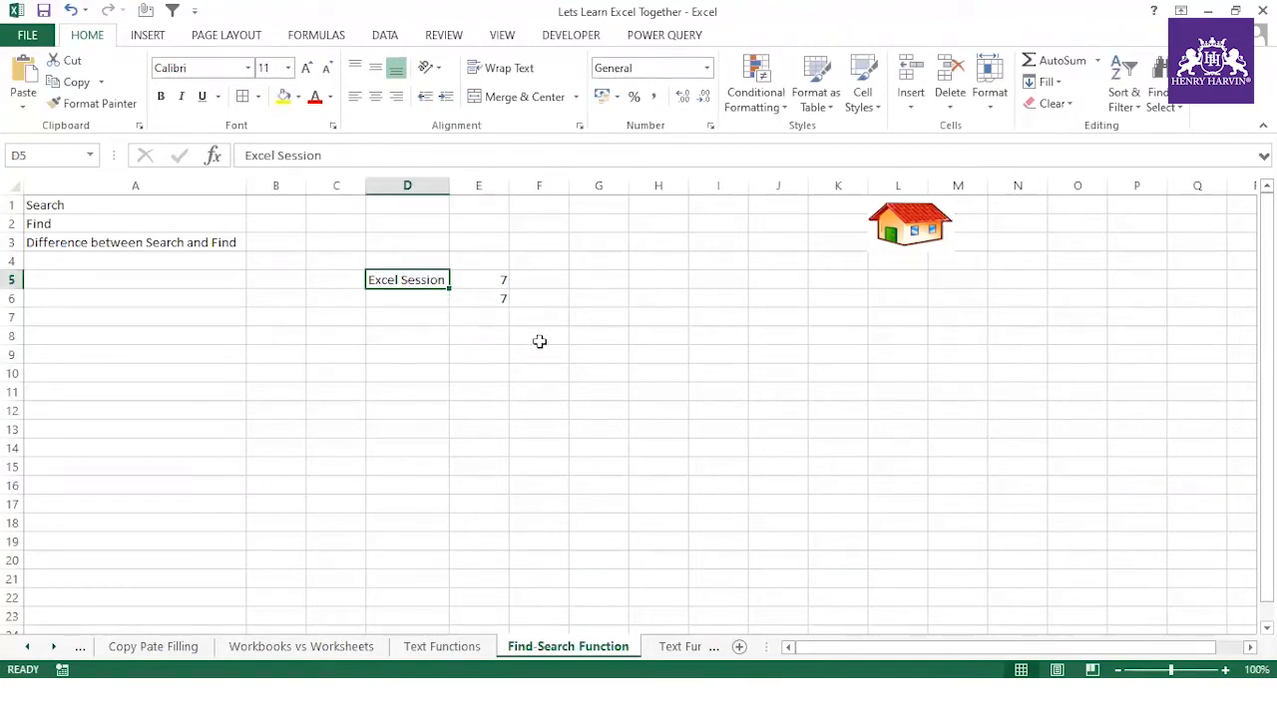
left_click(476, 300)
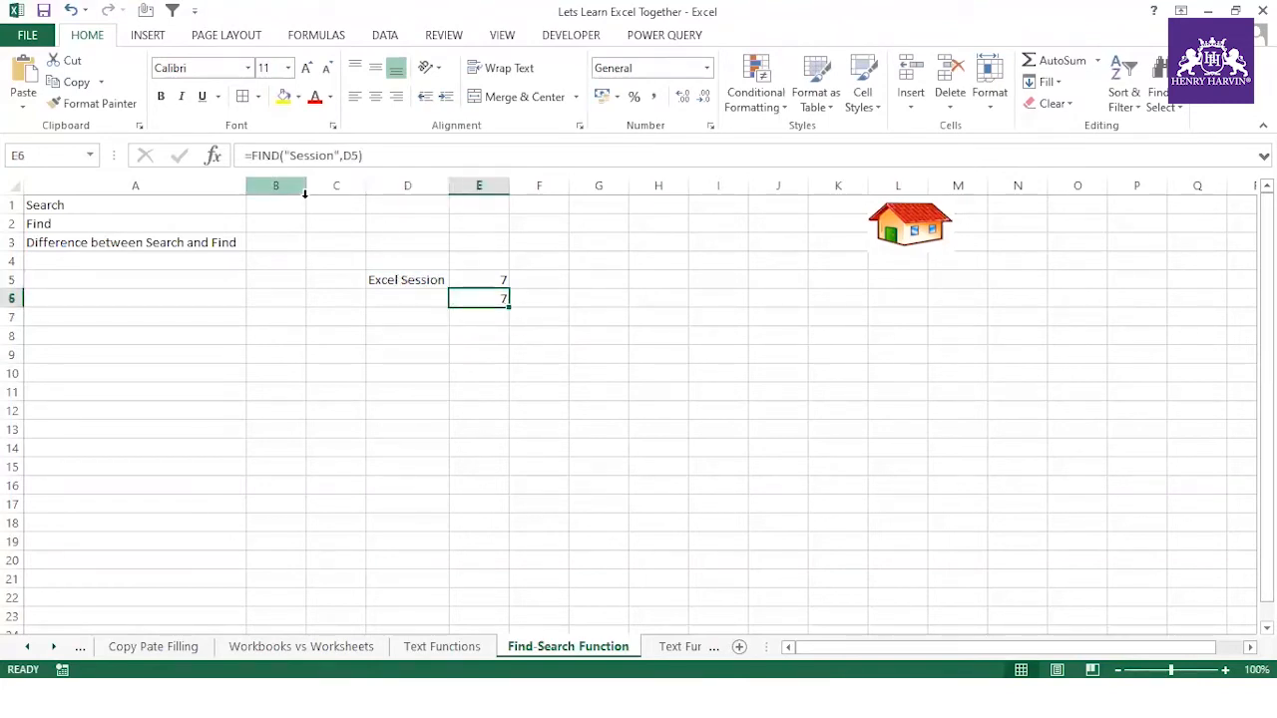
left_click_drag(374, 160, 245, 157)
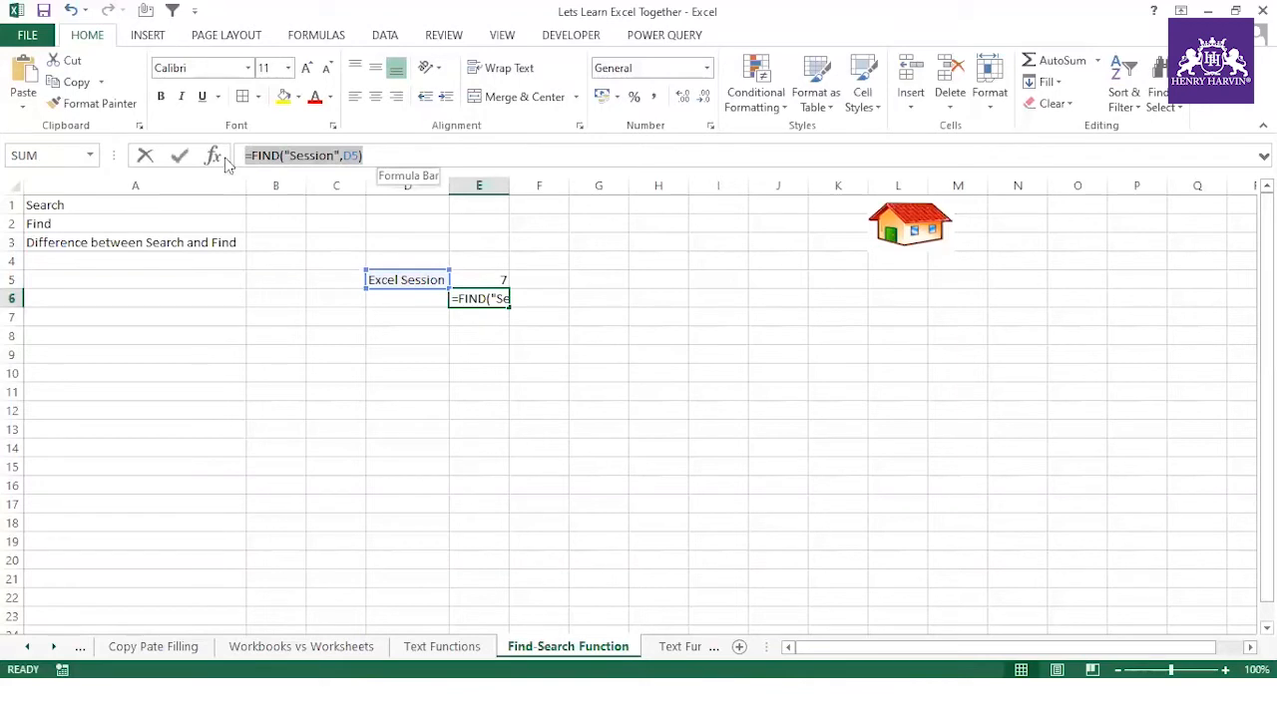
left_click(376, 162)
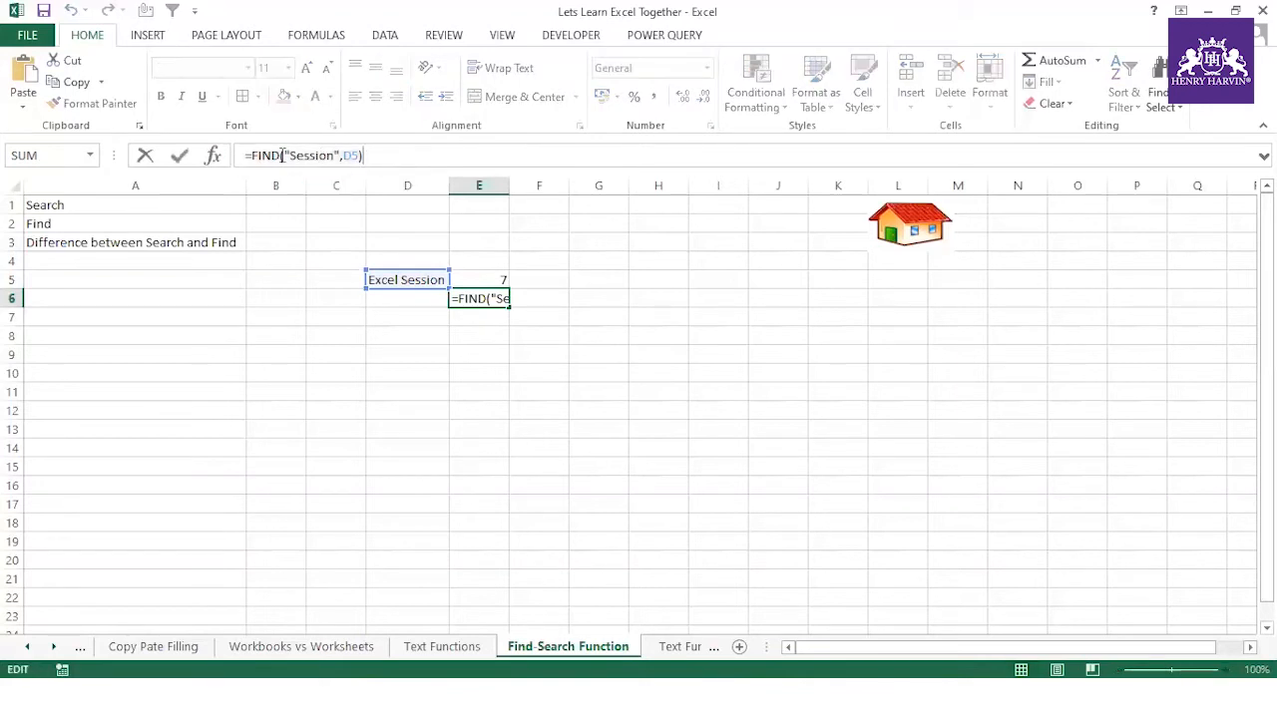
left_click(296, 156)
key("BackSpace")
type("s")
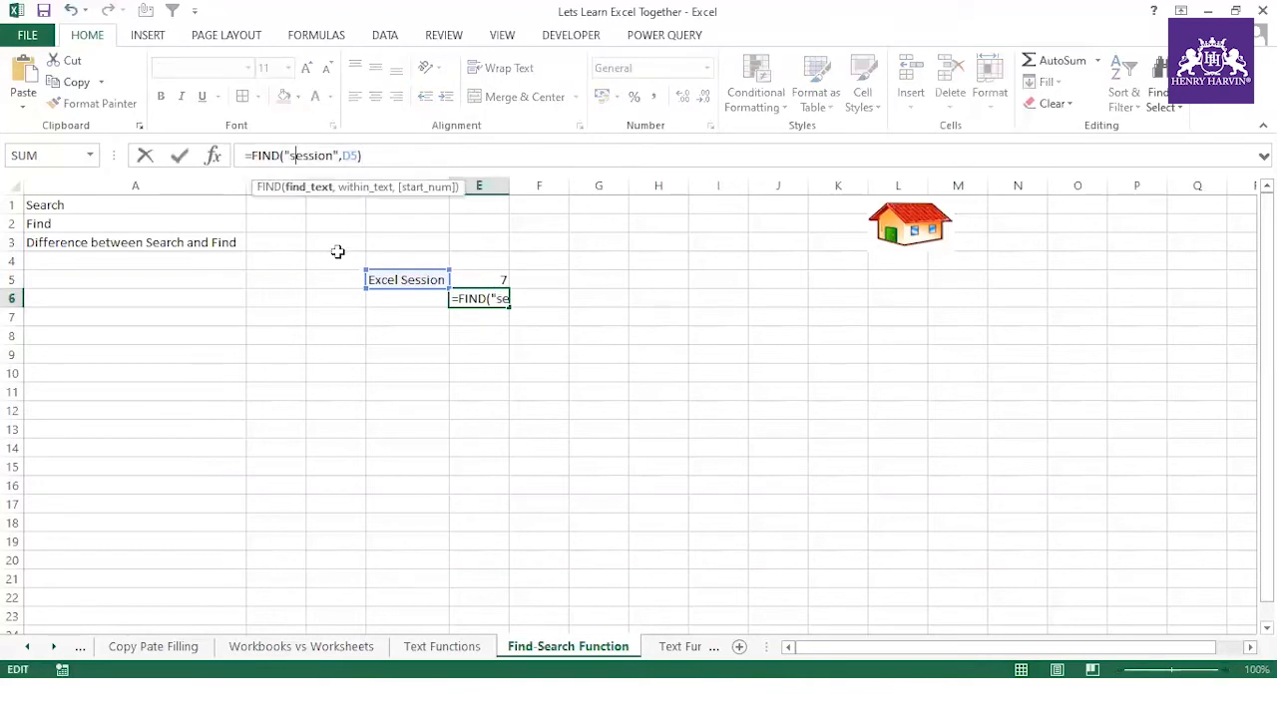
key("Return")
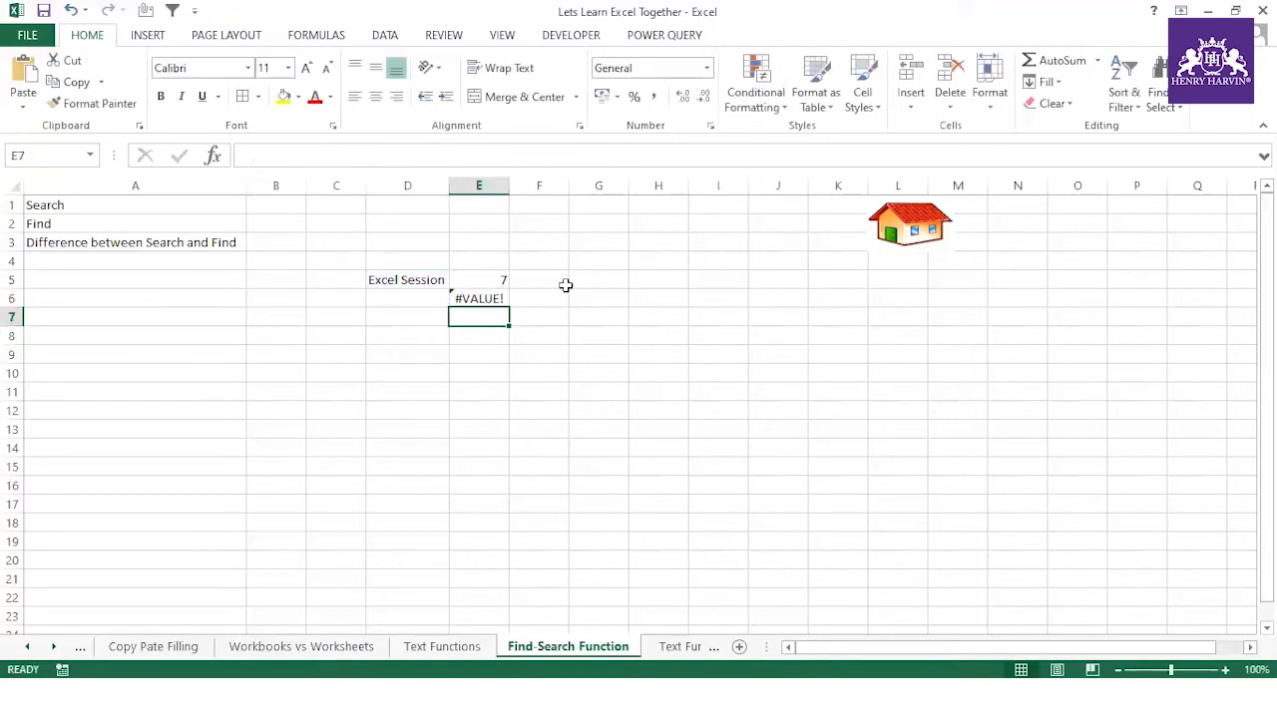
- Compare the FIND formula in E6 with the SEARCH formula in E5, and review the topics in A1:A3
left_click(483, 298)
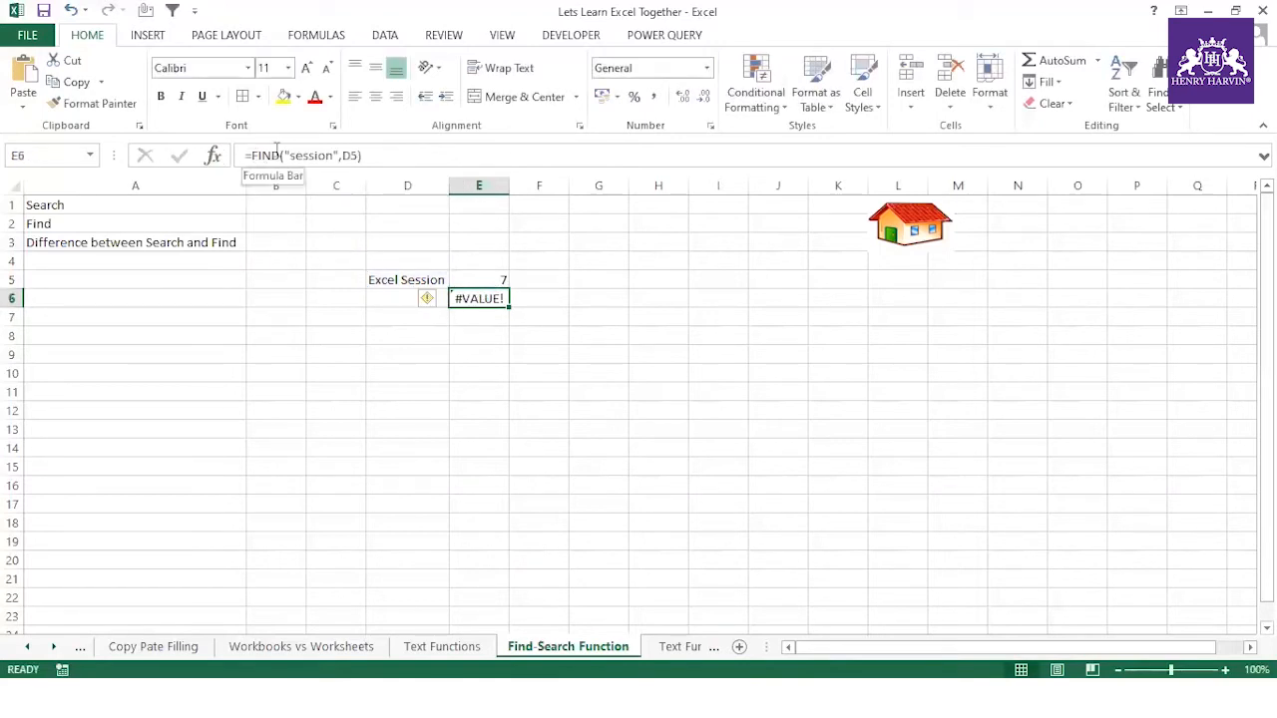
left_click(454, 364)
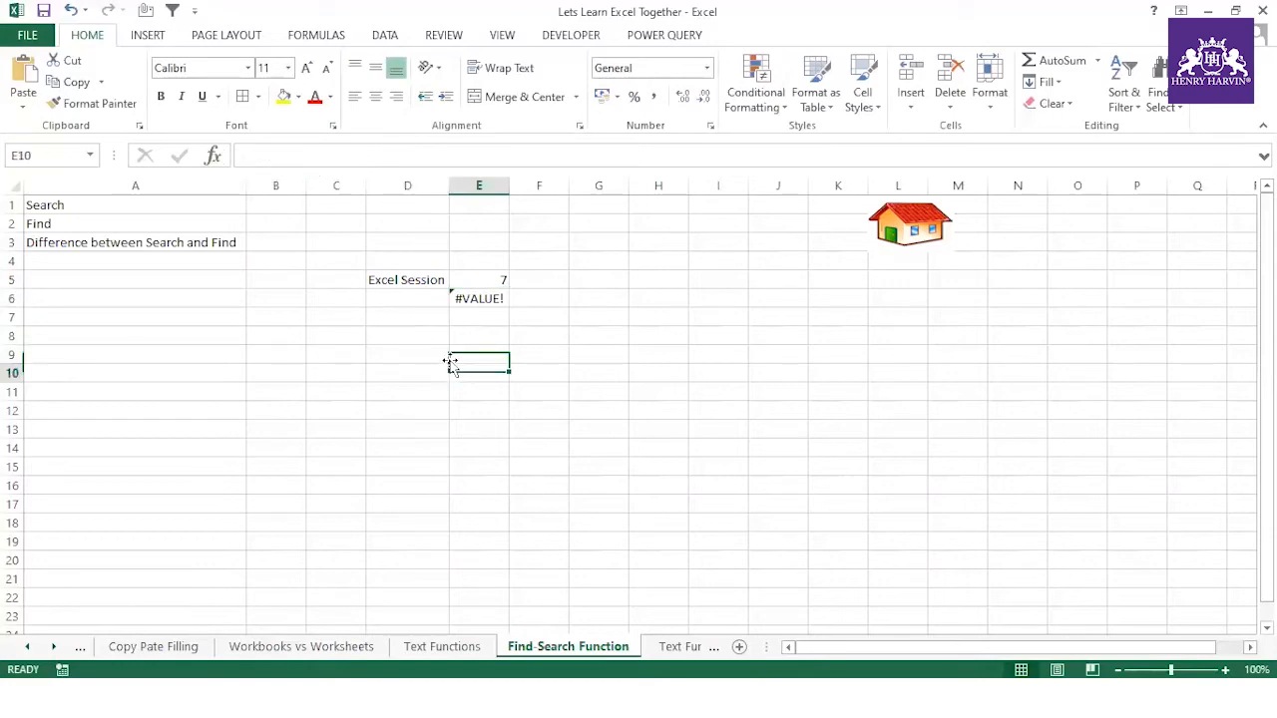
left_click(472, 278)
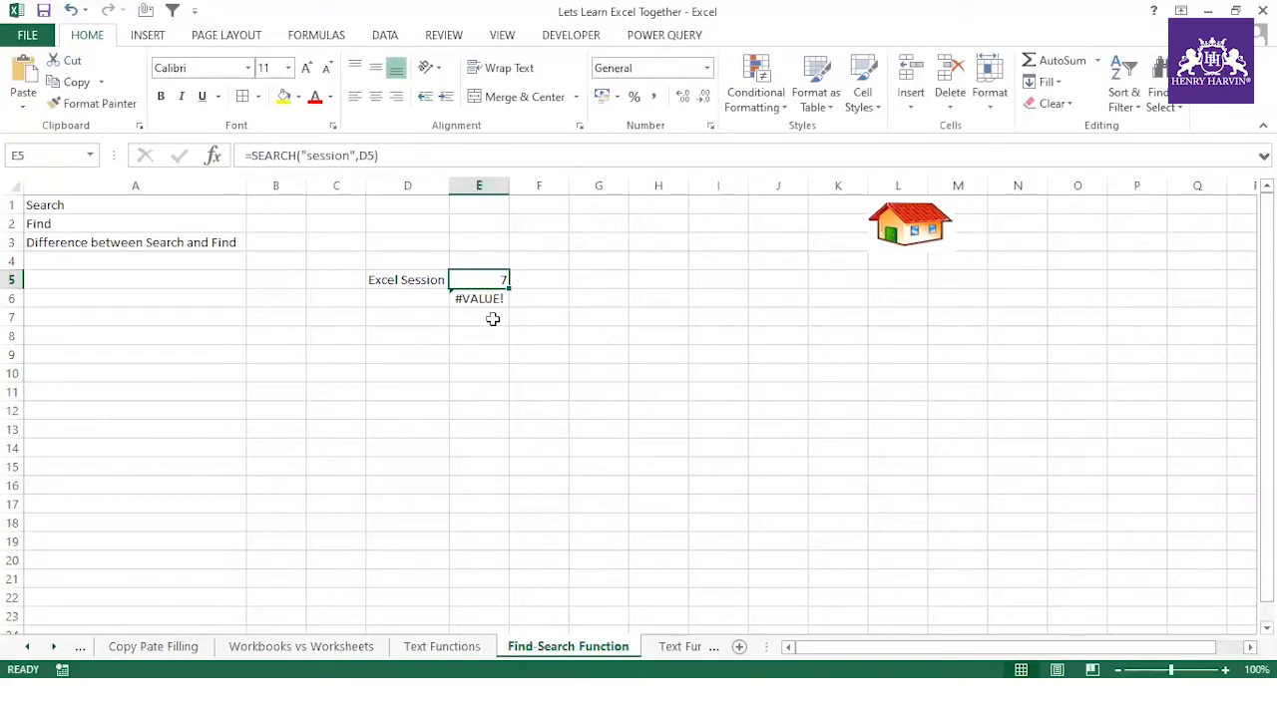
left_click(95, 205)
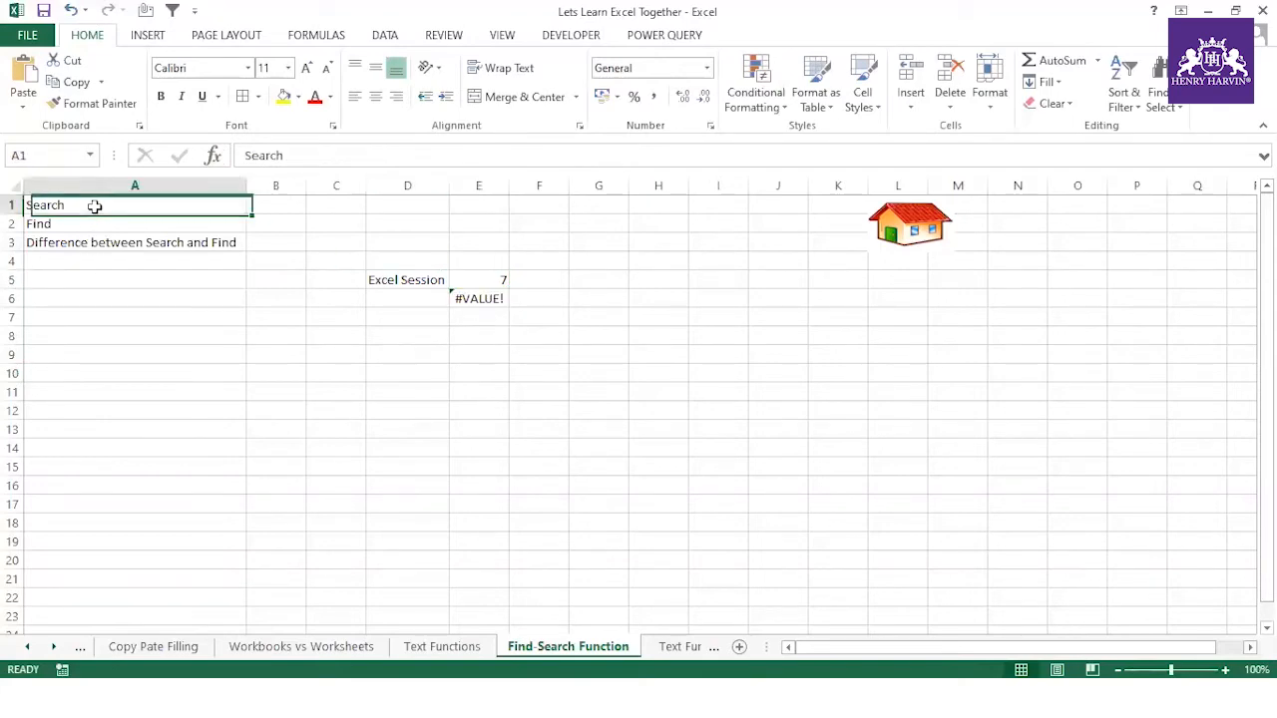
left_click_drag(95, 205, 94, 242)
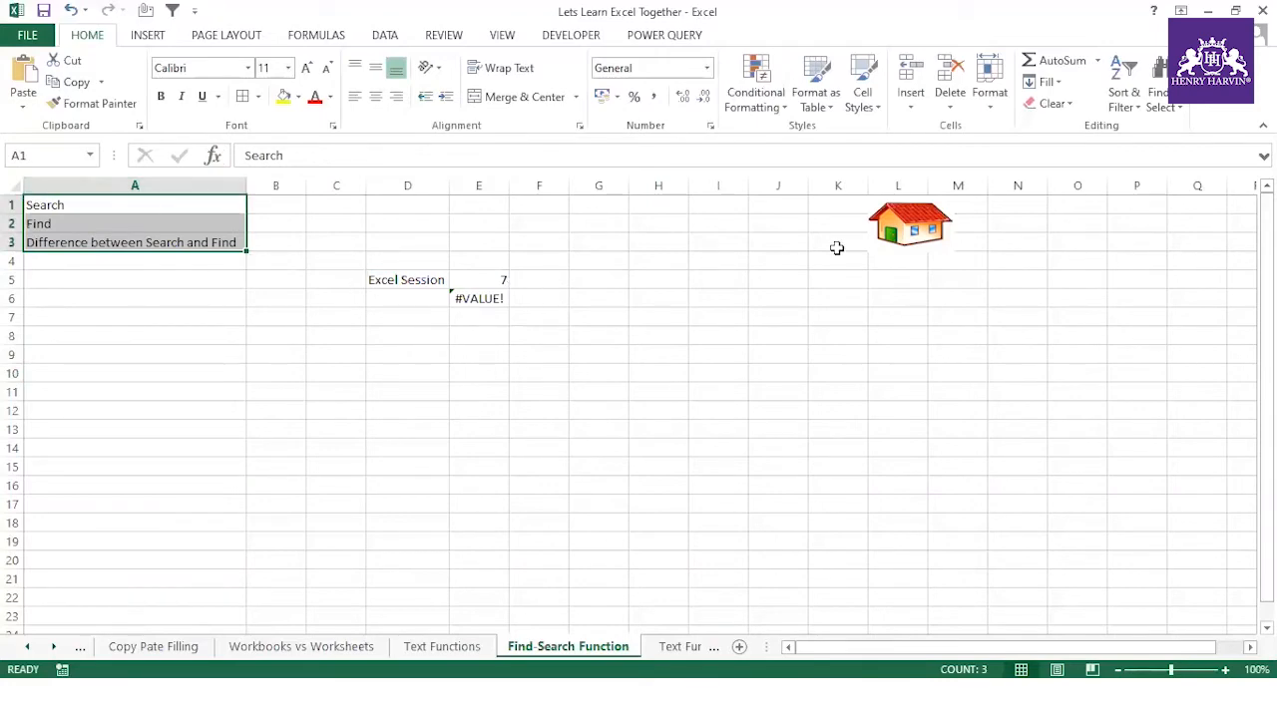
- Return to the Index sheet and mark Find/Search Function as covered with a check mark in G15
left_click(914, 225)
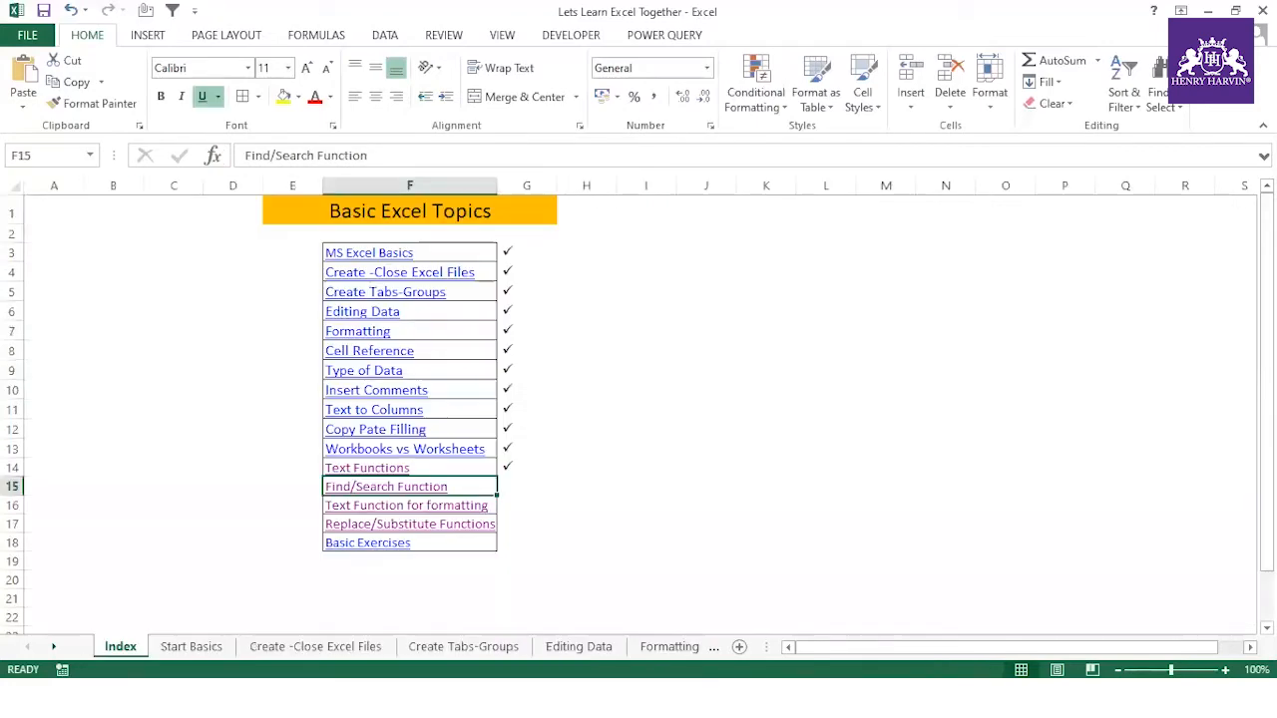
left_click(511, 487)
type("ü")
key("Return")
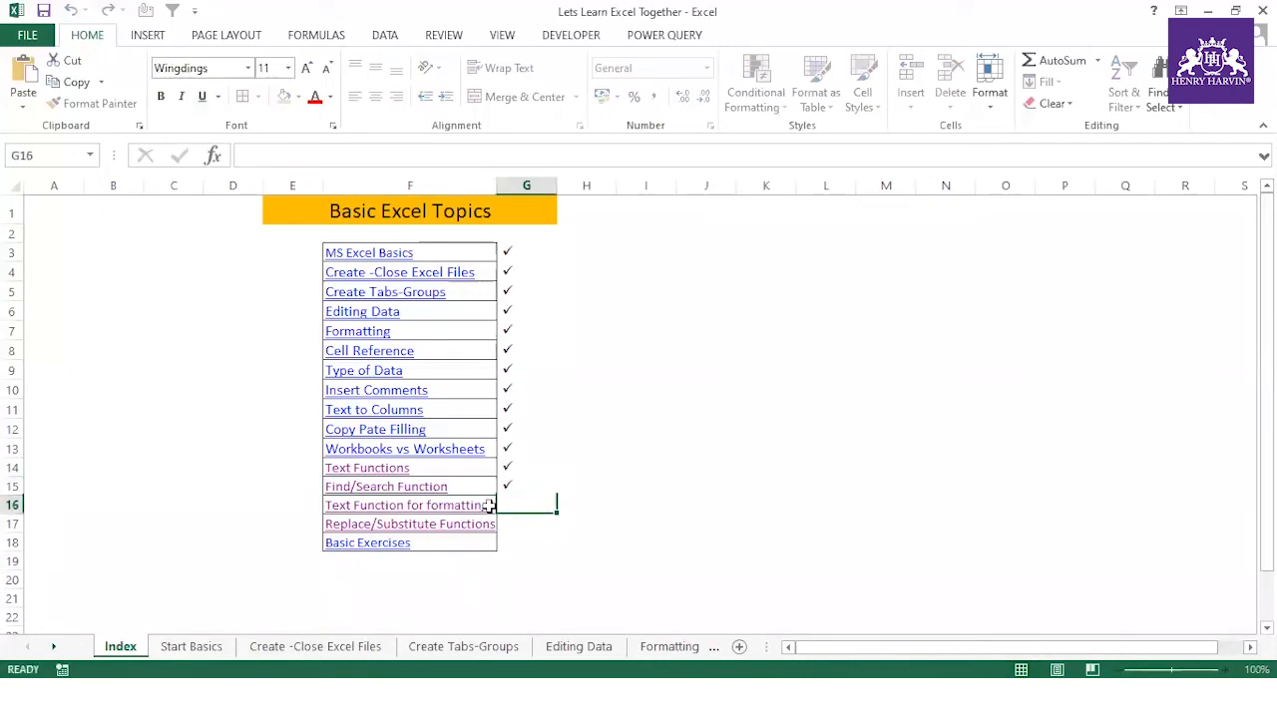
- Open the Text Function for formatting topic from the index and fit column A to its contents
left_click(457, 506)
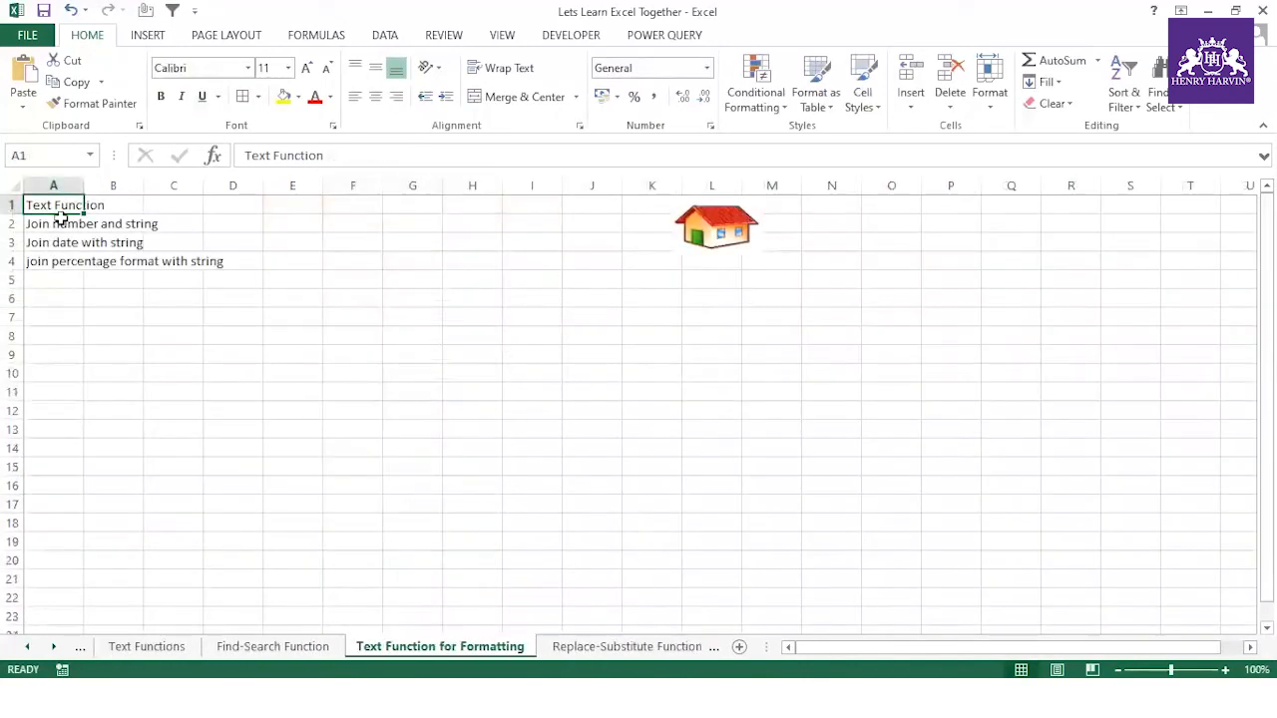
double_click(83, 186)
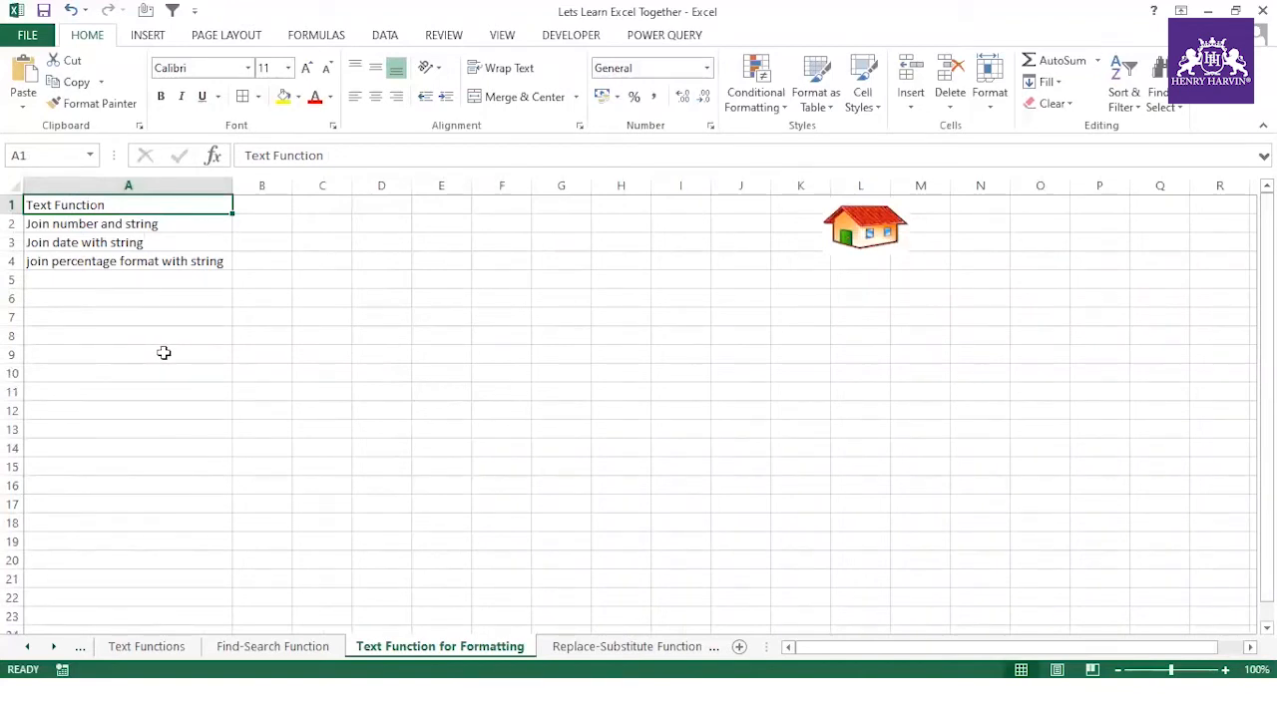
- Enter 123456789 in E3 and widen column E slightly
left_click(427, 239)
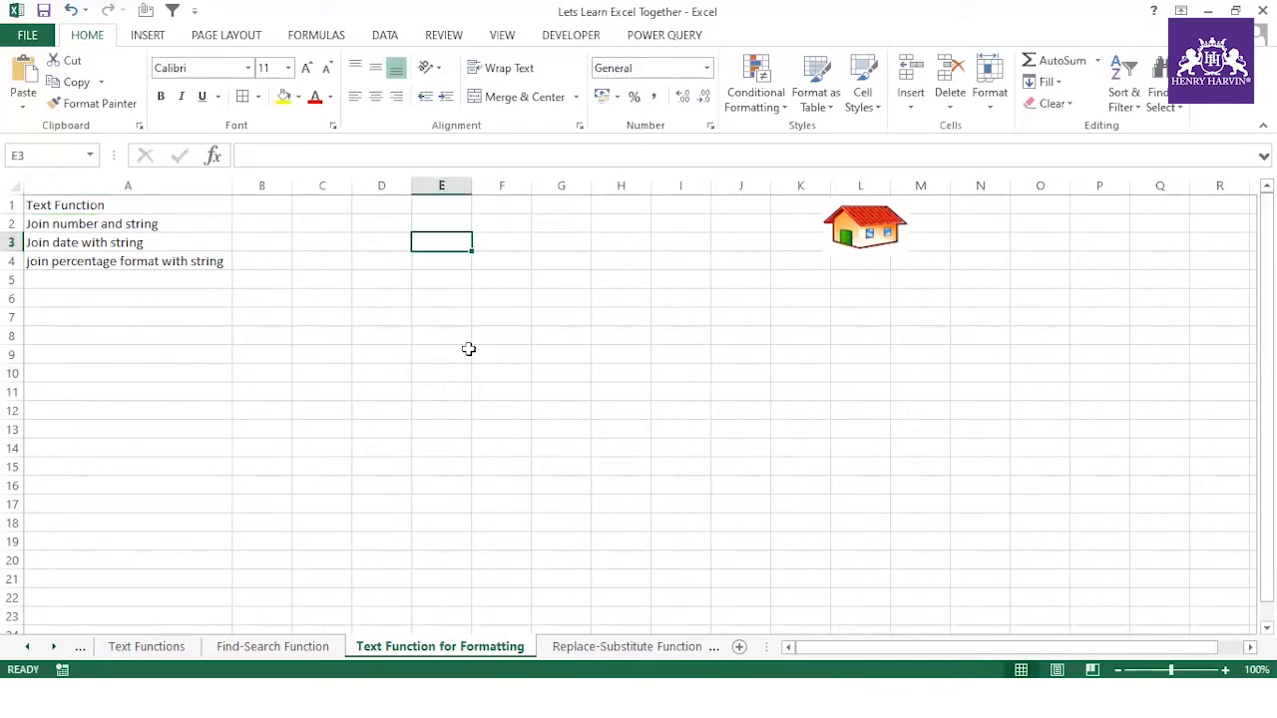
type("123456789")
left_click(454, 354)
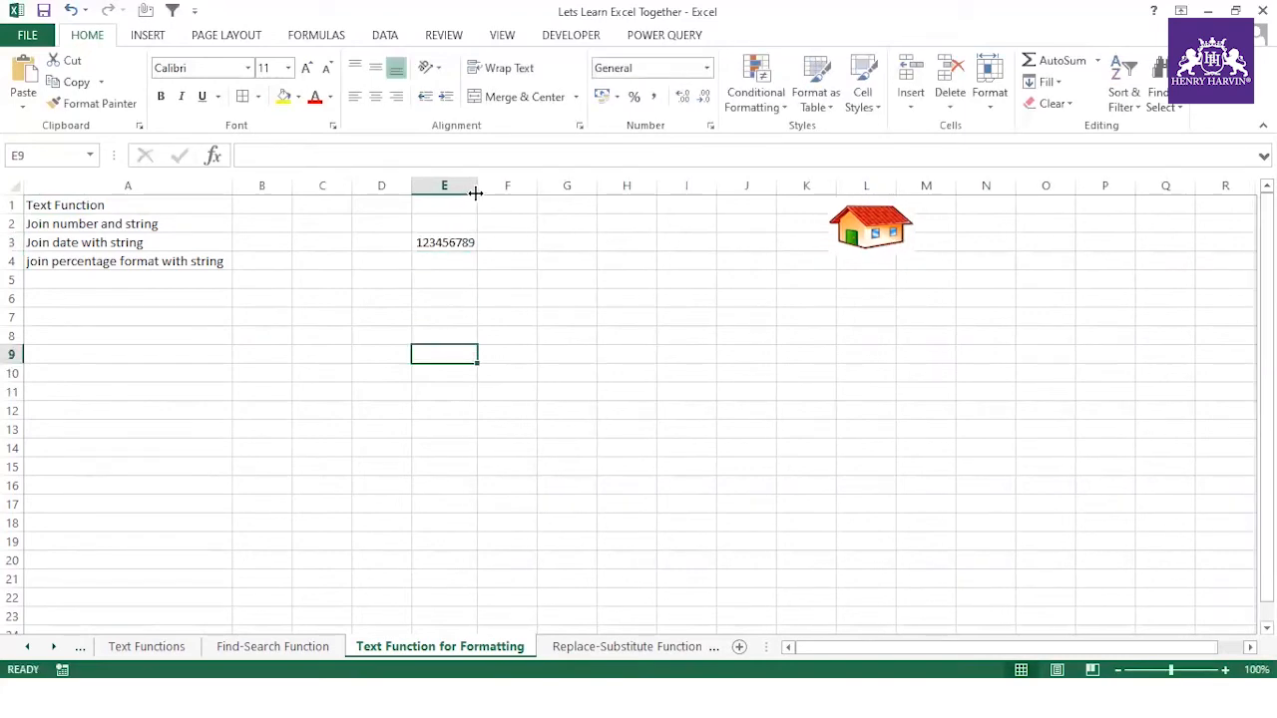
left_click_drag(474, 193, 485, 257)
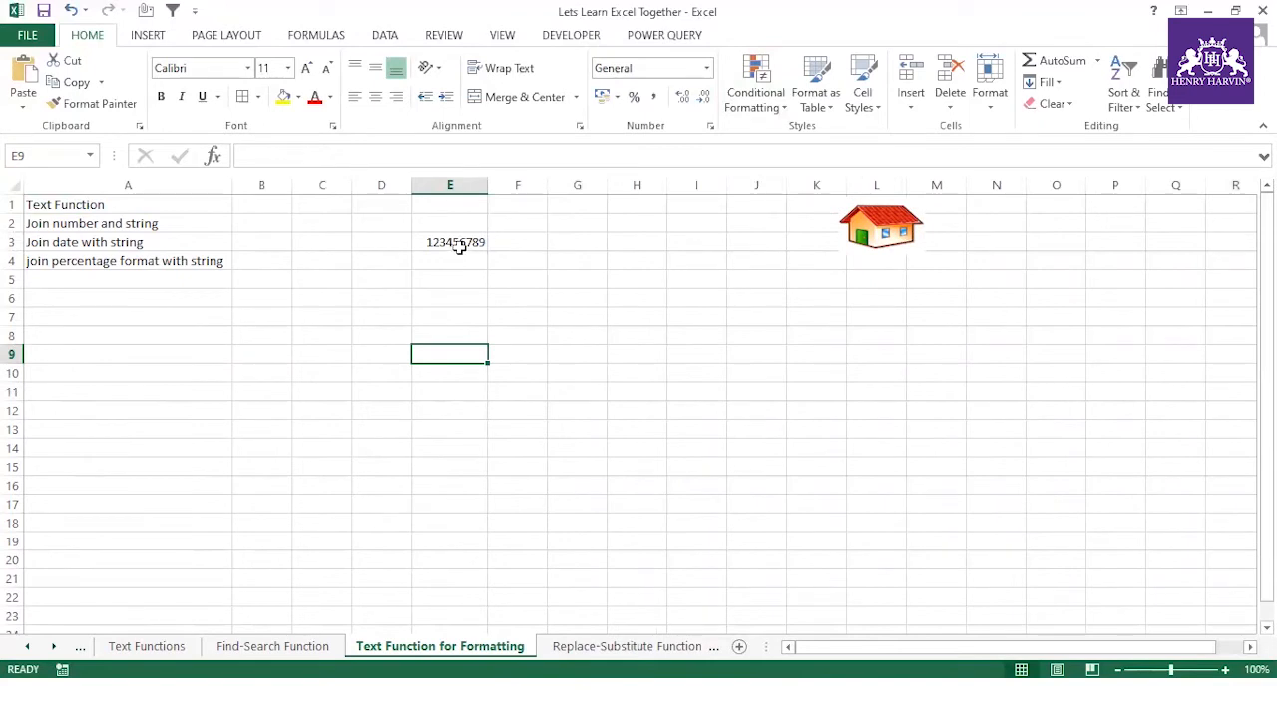
left_click(459, 245)
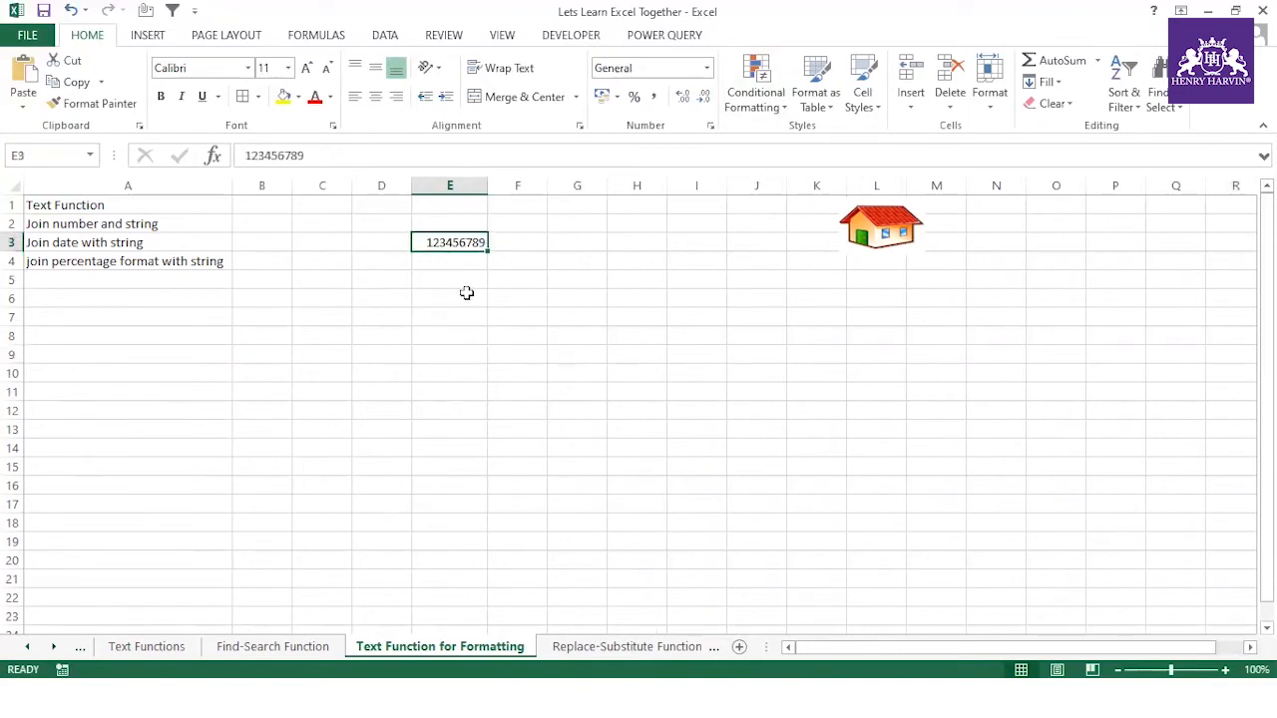
- Enter the sample format 123-456-789 in F2 and fit column F to its contents
left_click(516, 226)
type("1")
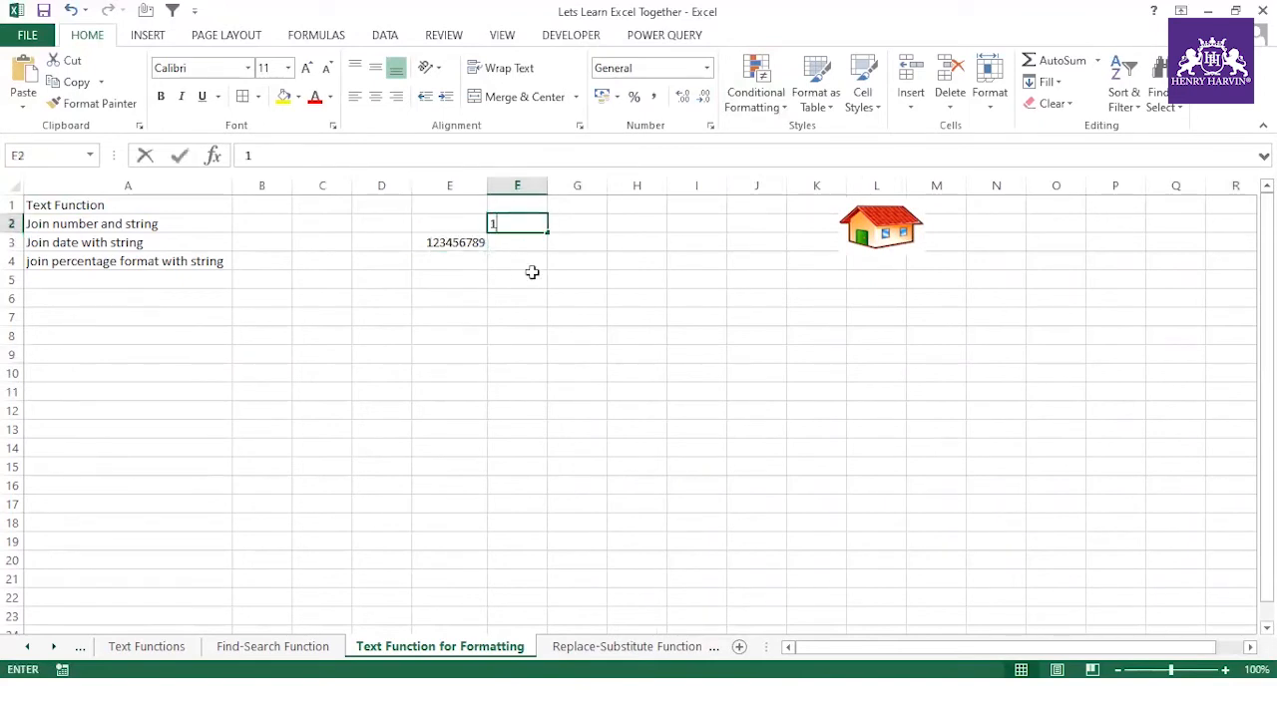
type("23-456")
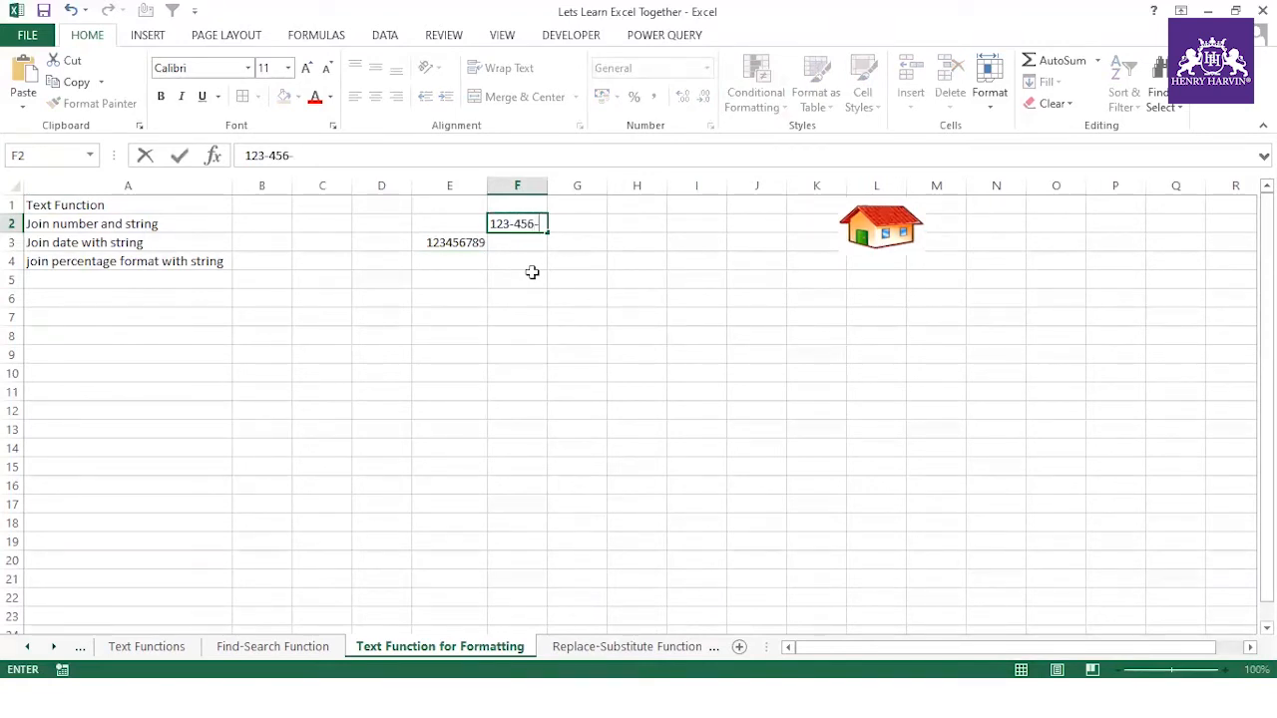
type("-789")
left_click(532, 271)
double_click(547, 185)
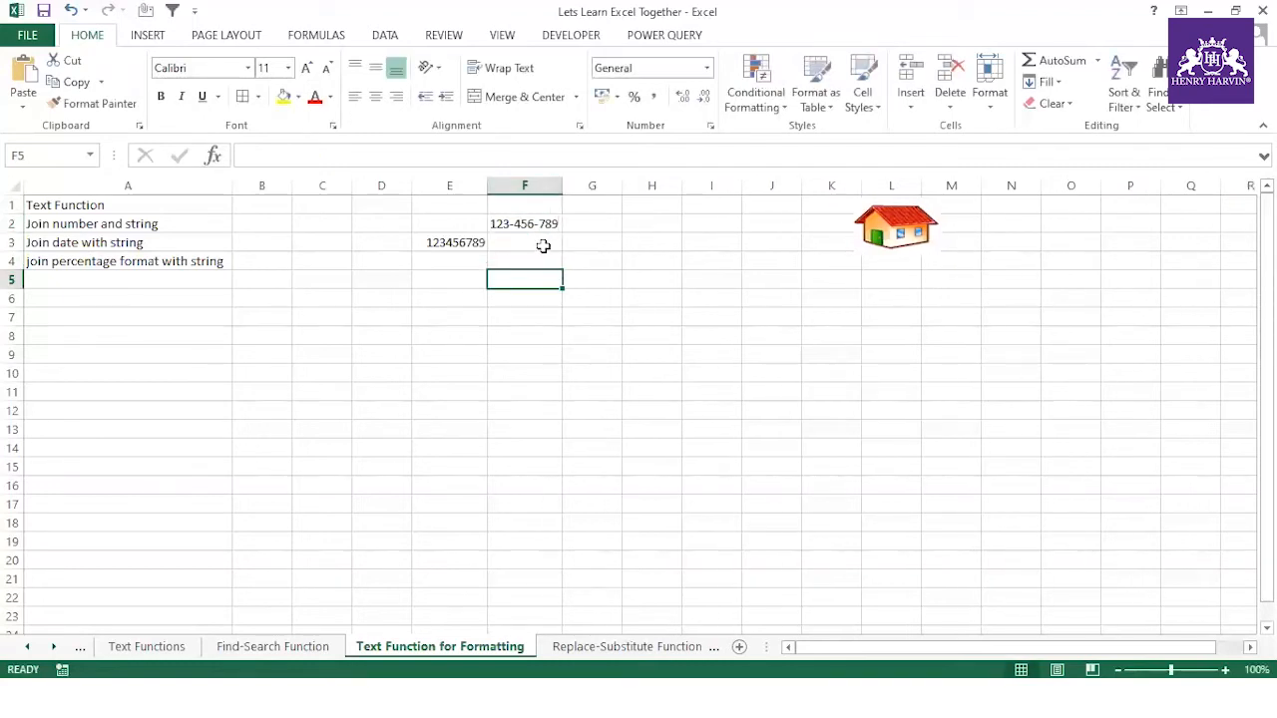
- Fill the number in E3 down through E15
left_click(466, 242)
left_click_drag(488, 251, 484, 477)
left_click(496, 486)
left_click(526, 530)
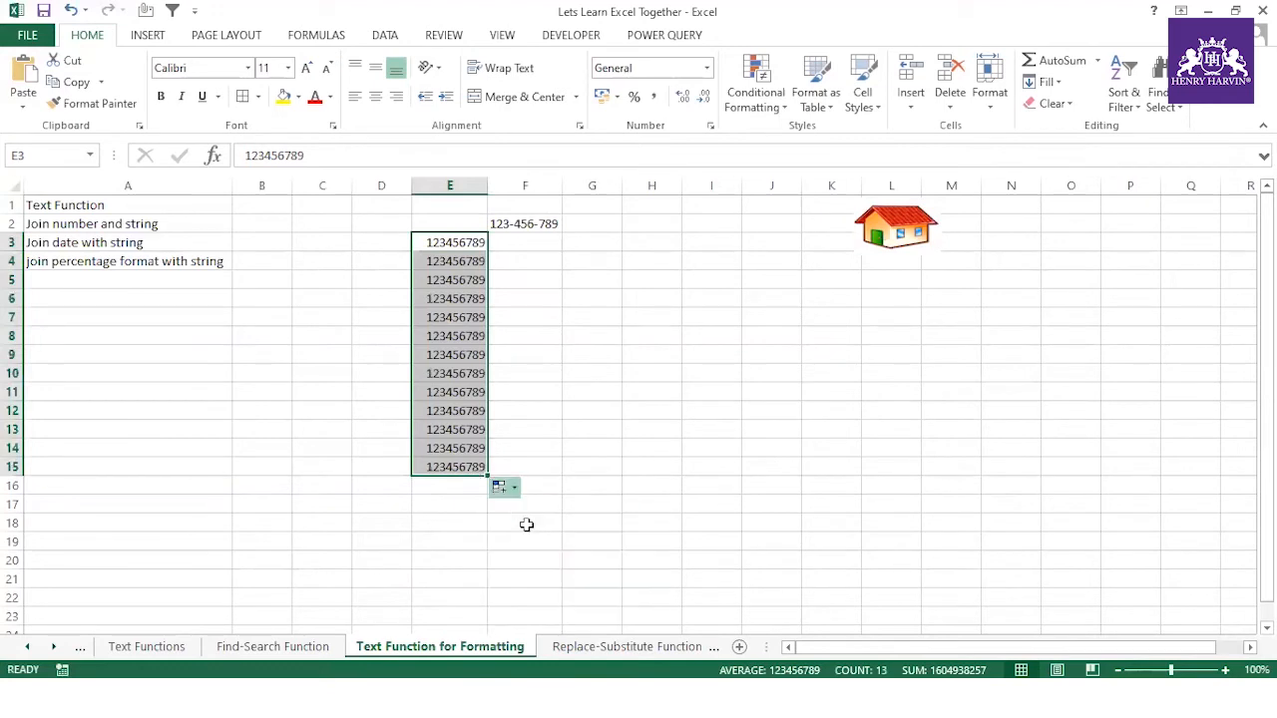
- Undo the copied fill below E3, then fill E3 down through E15 again as an incrementing series
left_click(541, 400)
key("ctrl+z")
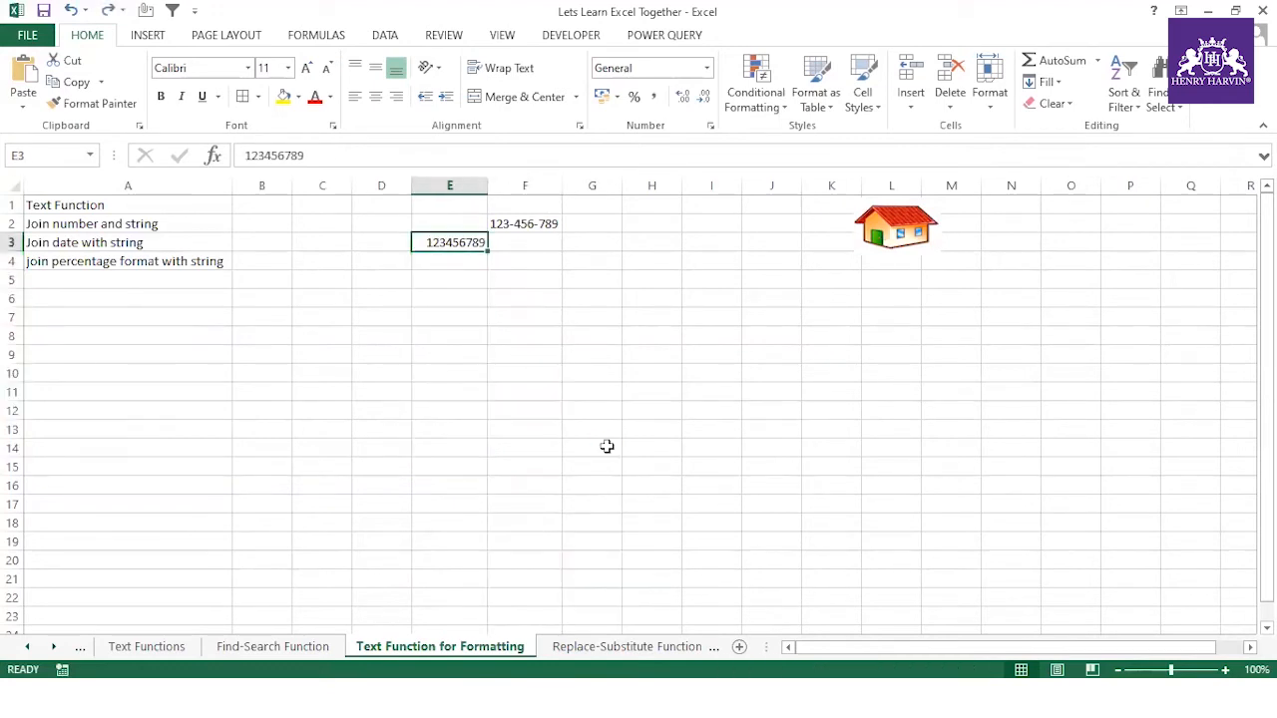
left_click_drag(487, 251, 491, 476)
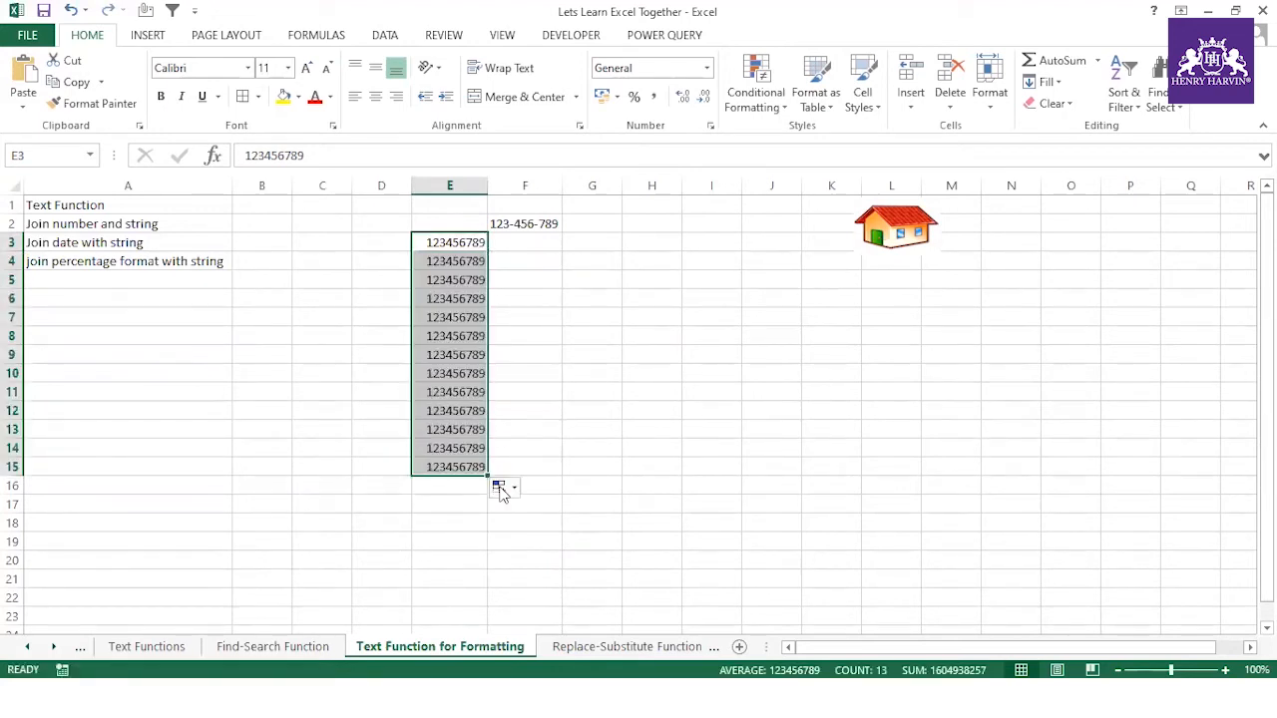
left_click(513, 491)
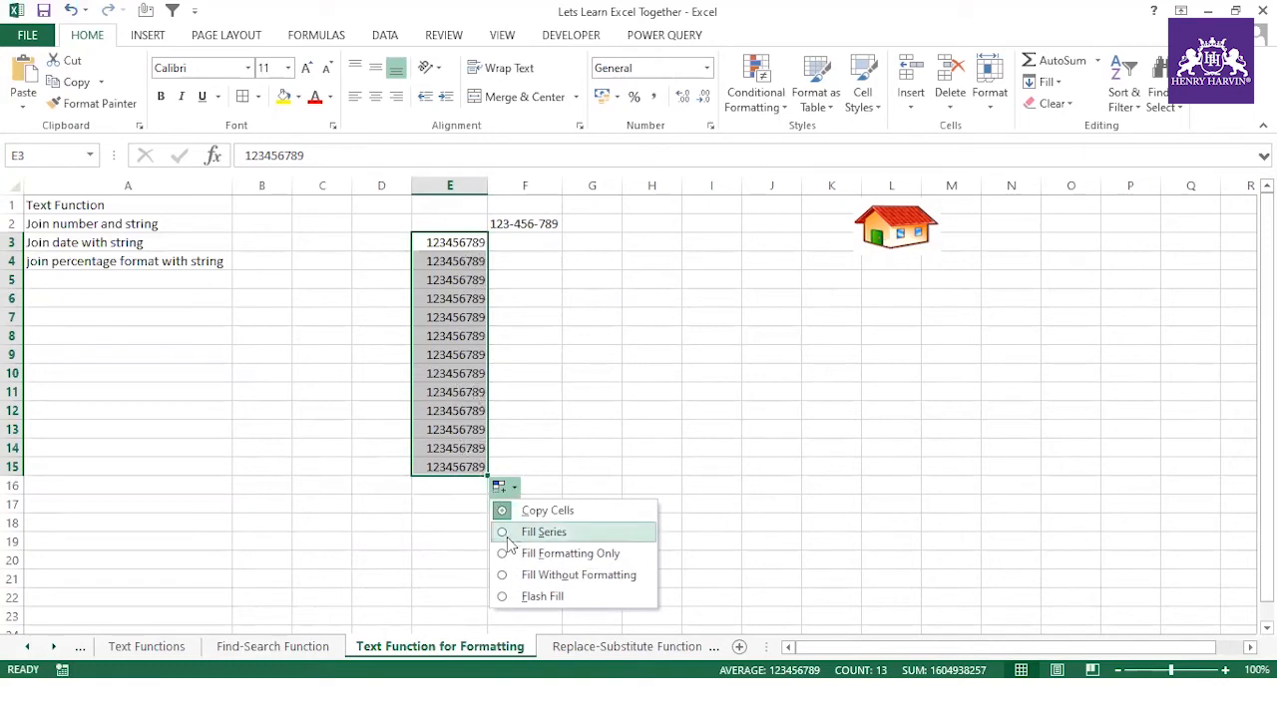
left_click(508, 534)
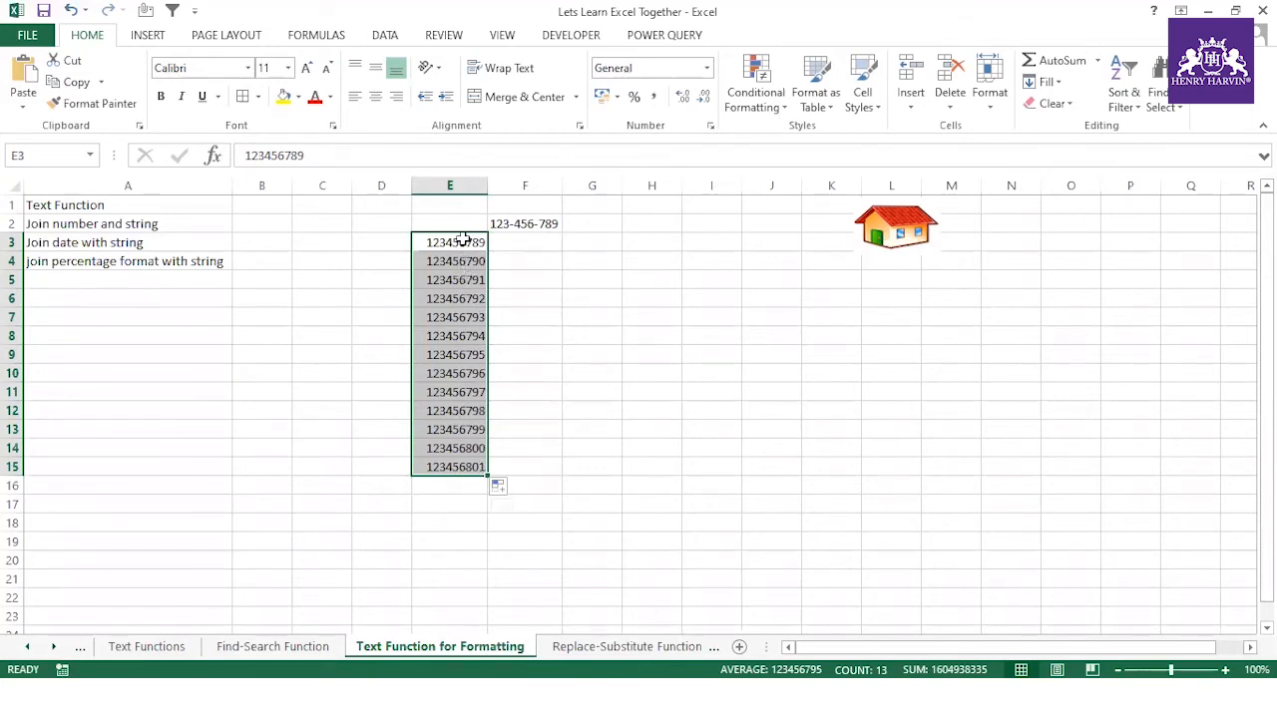
left_click_drag(464, 240, 462, 466)
left_click(574, 368)
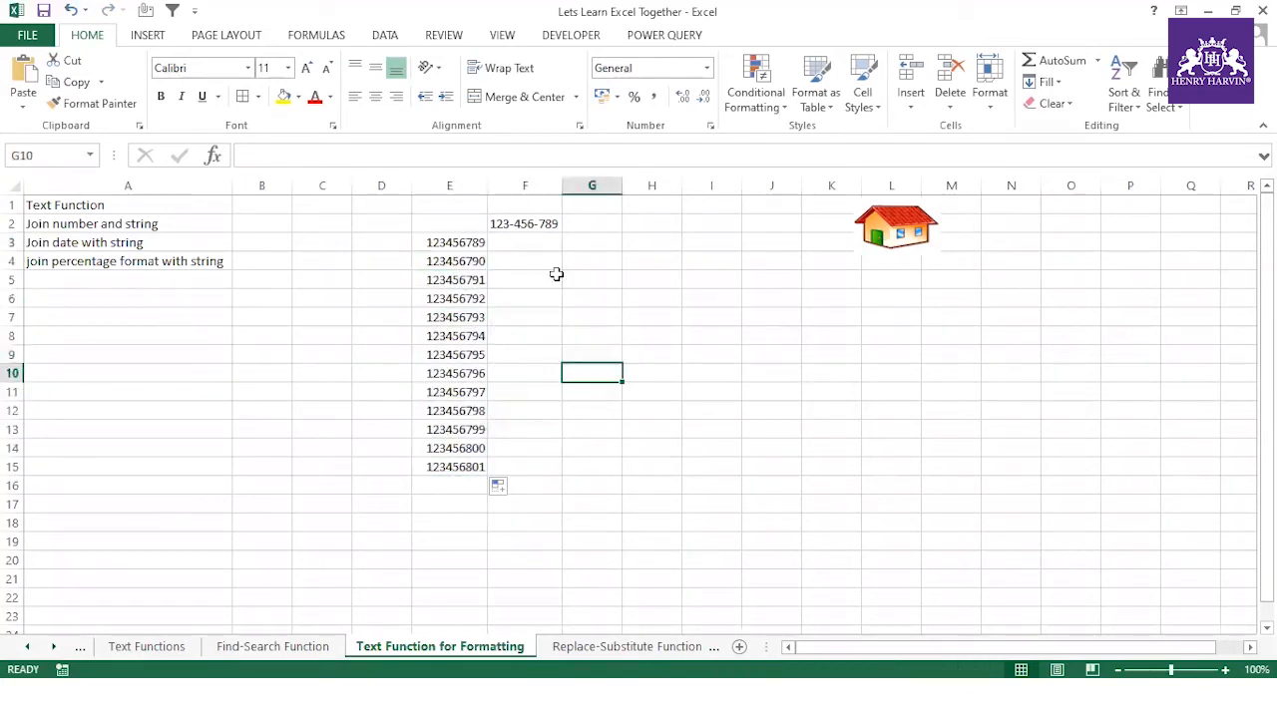
- Enter the formula =TEXT(E3,"###-###-###") in F3 to reproduce the sample format in F2
left_click(531, 224)
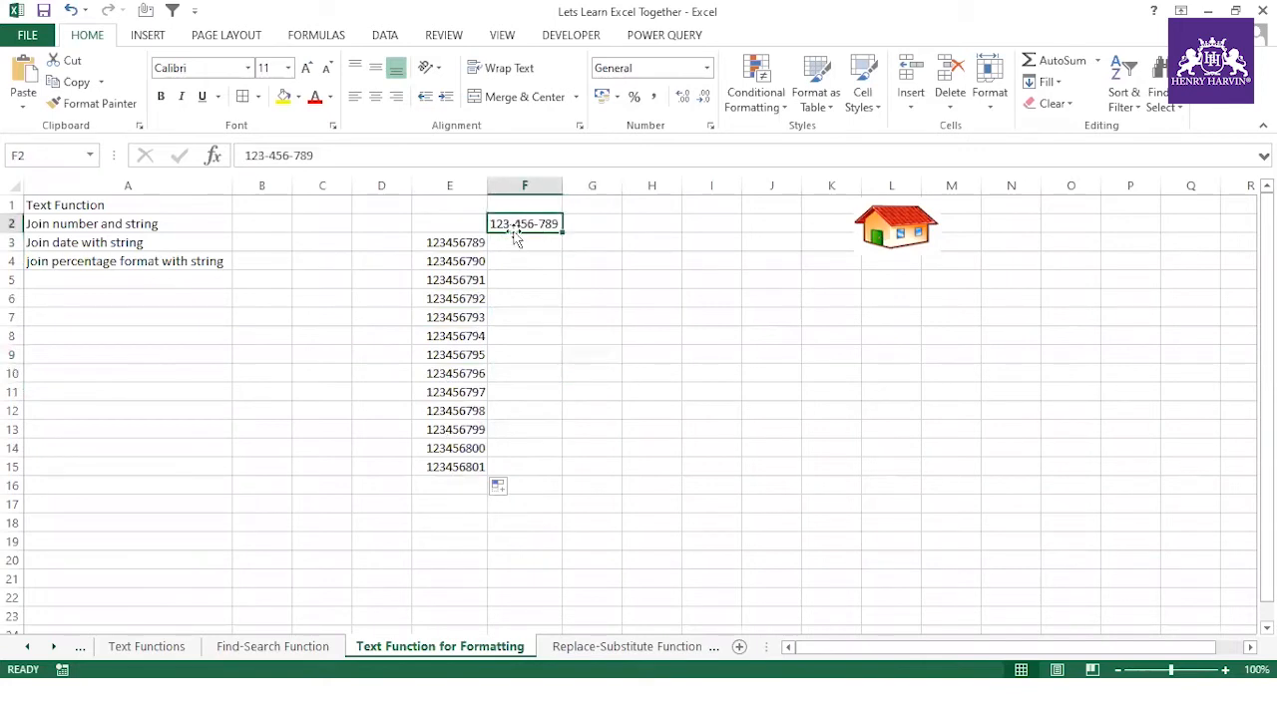
left_click_drag(471, 242, 458, 467)
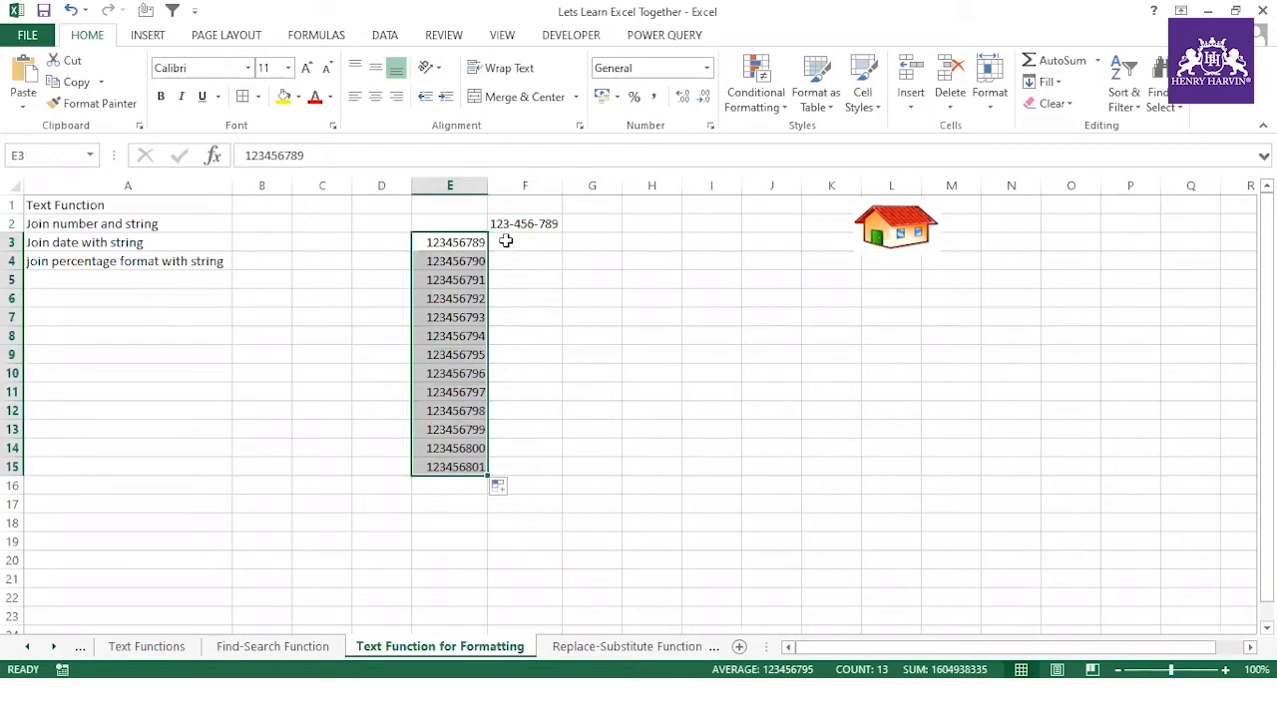
left_click(506, 242)
type("=text(")
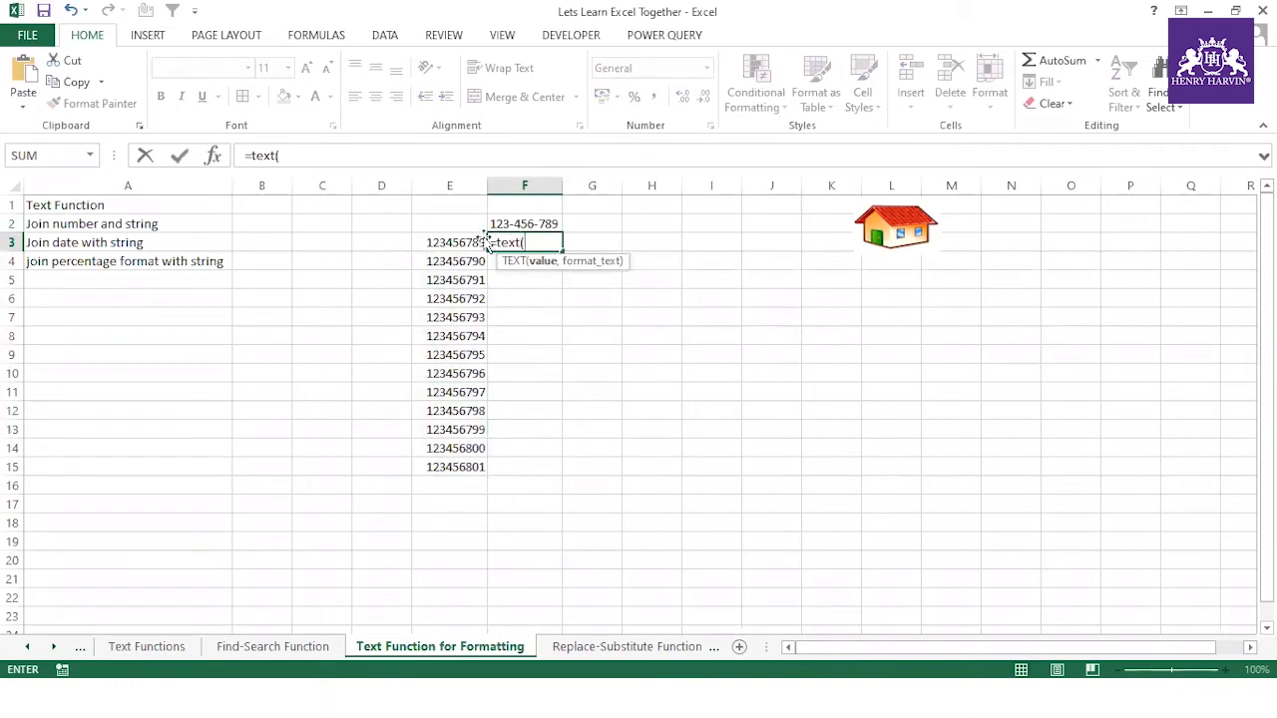
left_click(467, 241)
type(",")
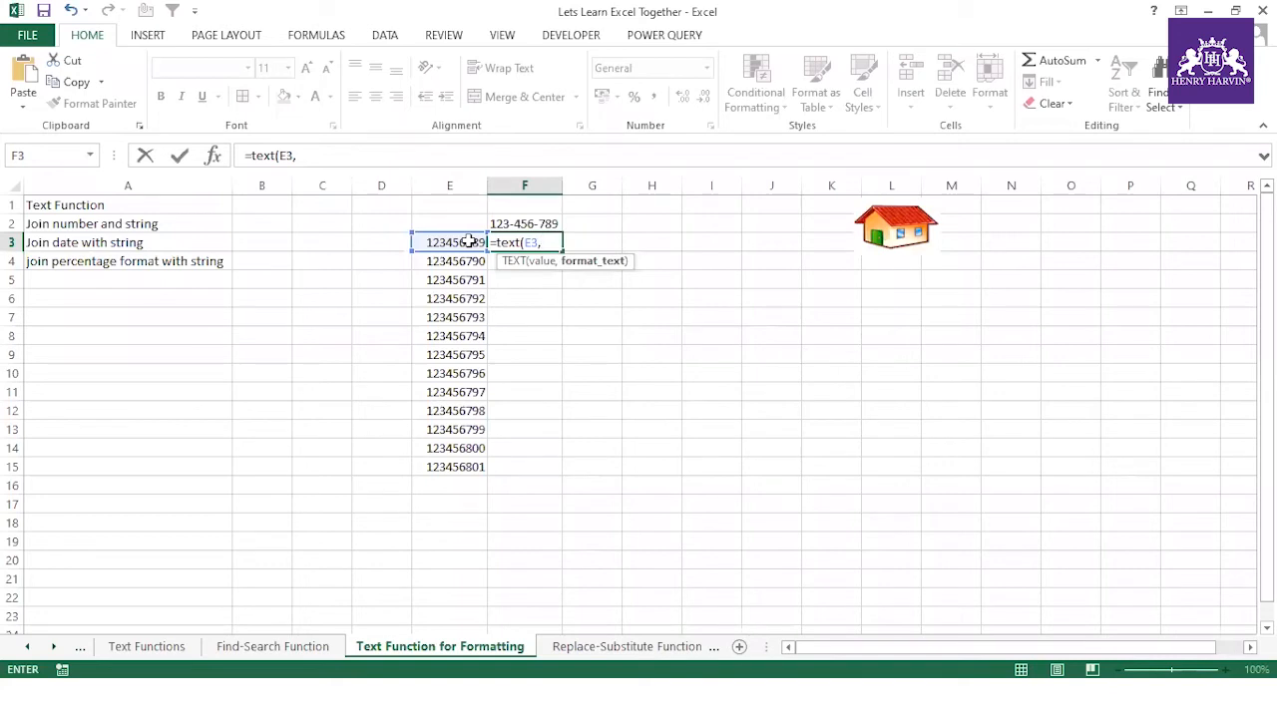
type("#-###-###")
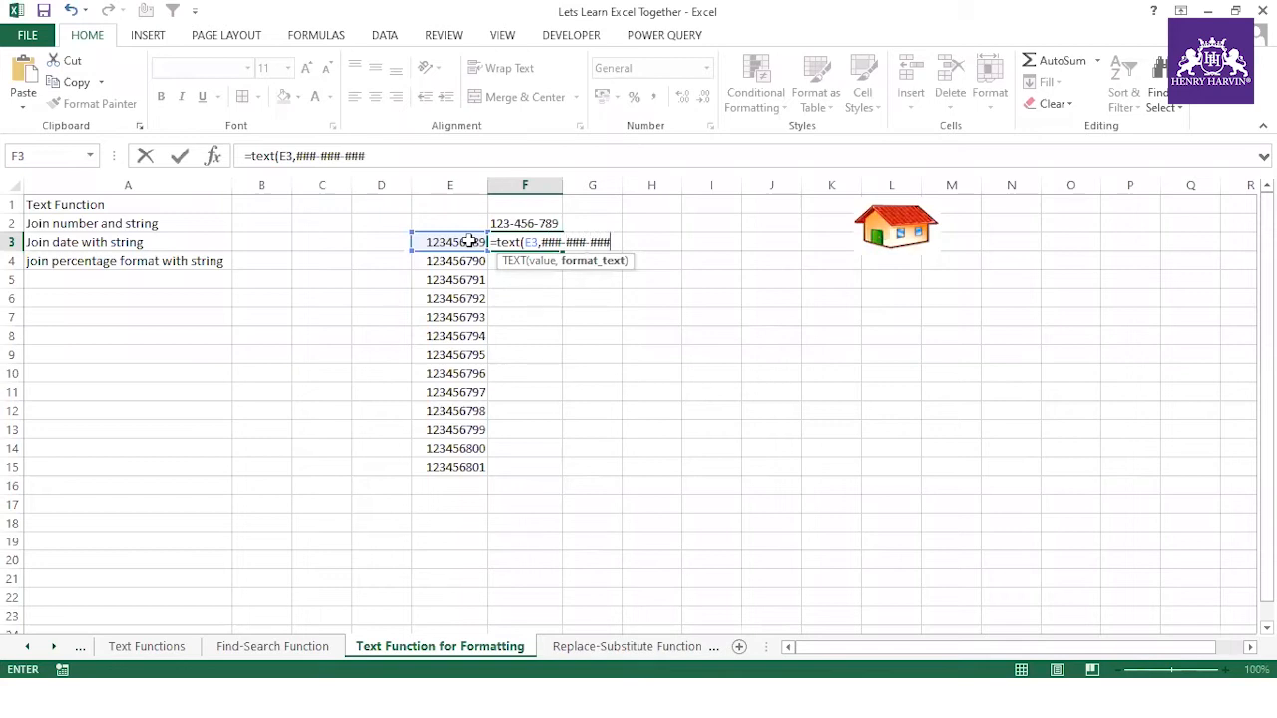
left_click(471, 160)
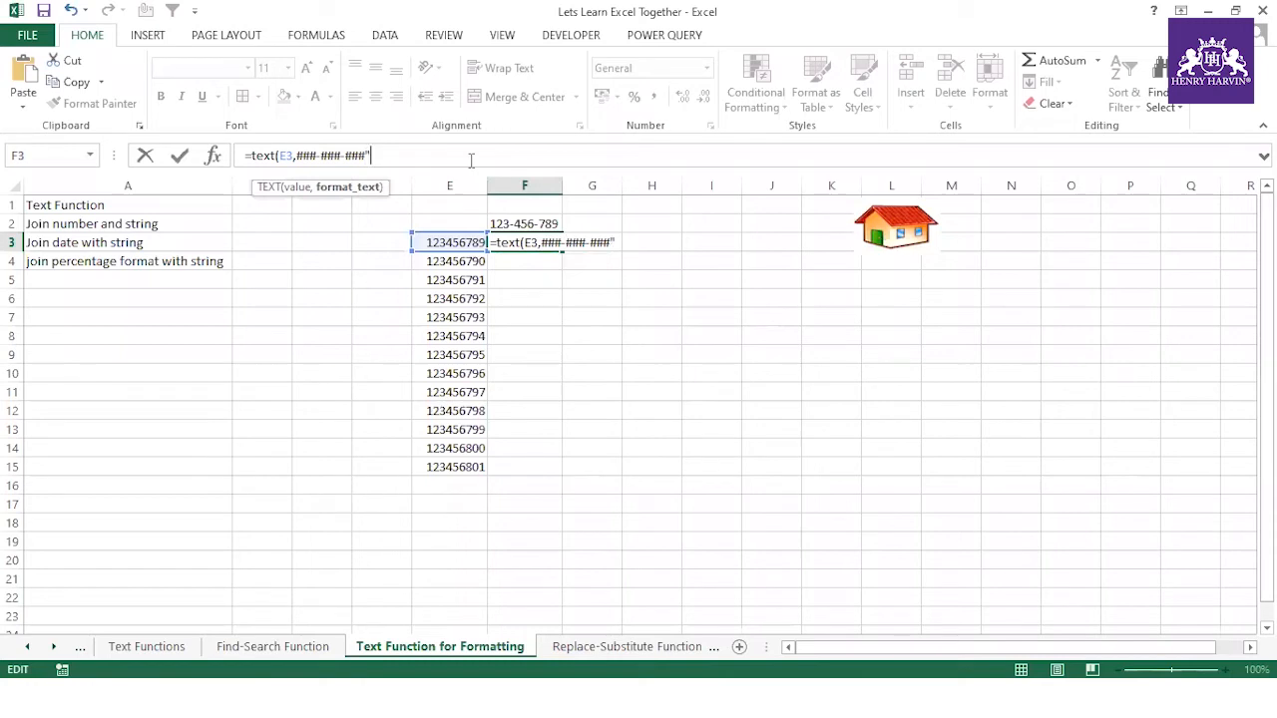
left_click(296, 156)
type("\"")
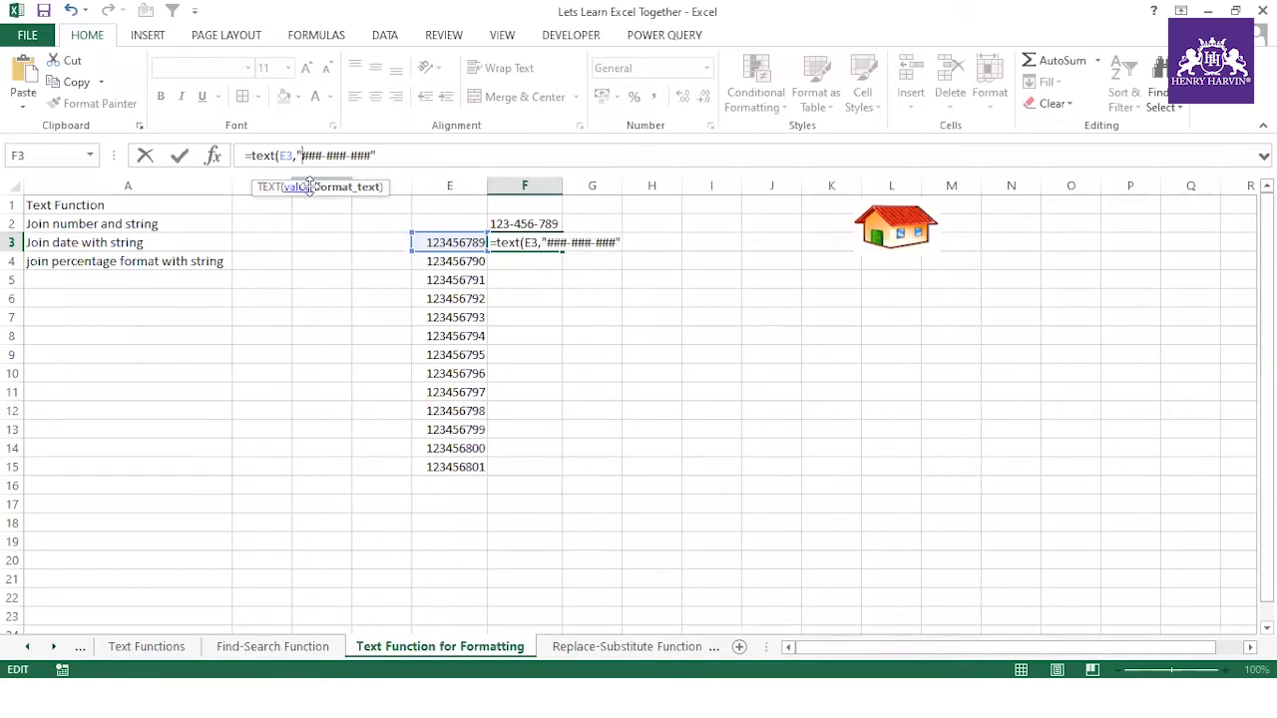
left_click(405, 154)
key("Return")
- Fill the TEXT formula in F3 down through F15 beside the numbers in column E
left_click(556, 245)
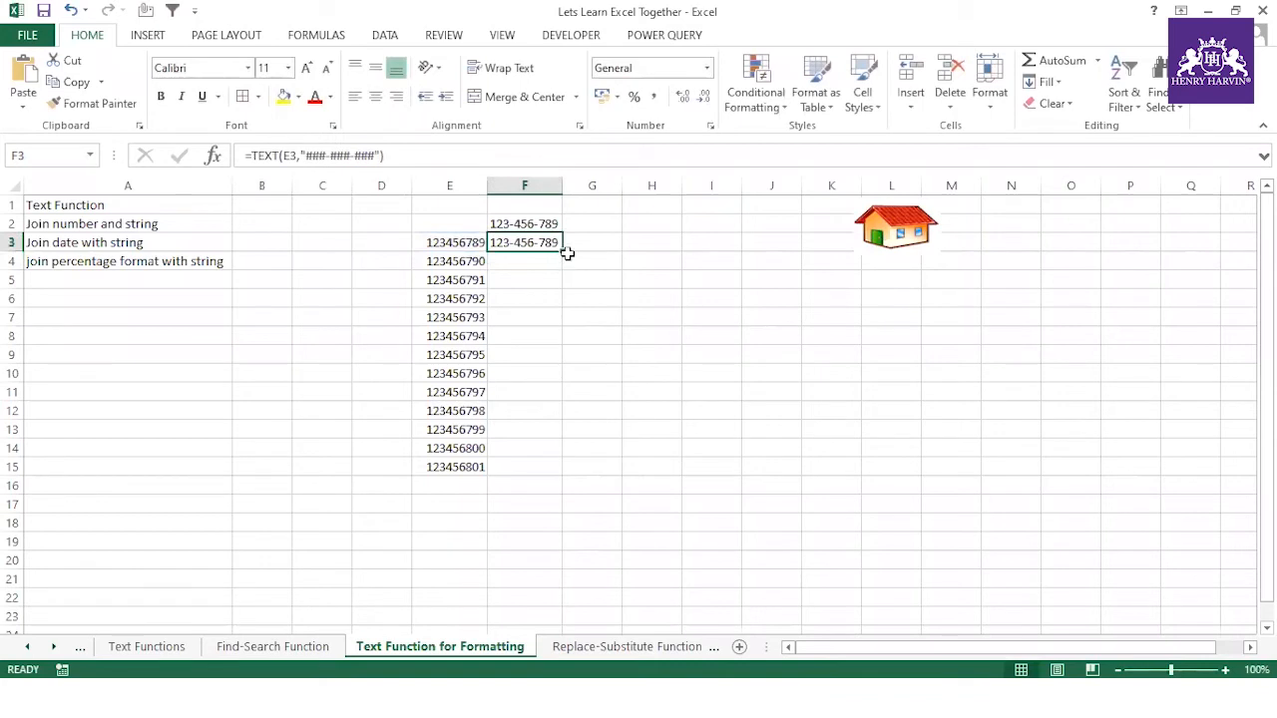
double_click(563, 254)
left_click_drag(468, 244, 469, 468)
left_click(519, 392)
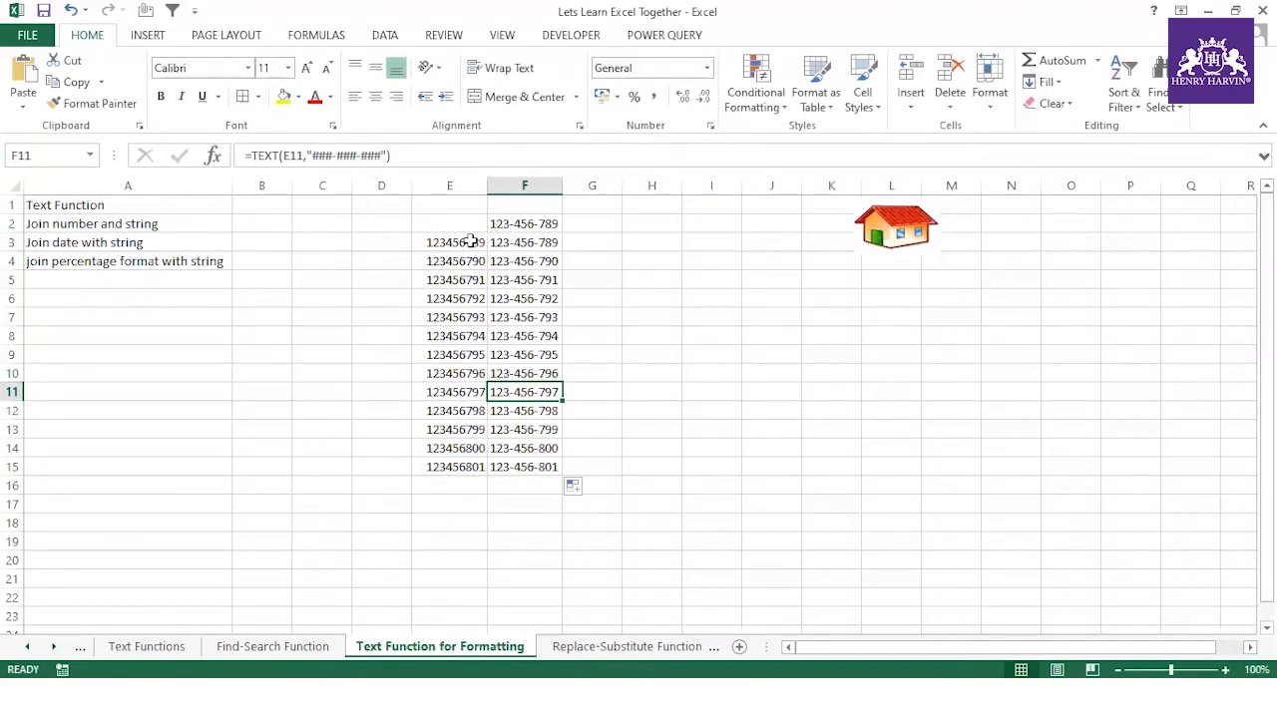
- Examine the TEXT formulas down column F and compare them with the source numbers in column E
left_click(501, 242)
left_click(509, 336)
left_click(511, 410)
left_click(509, 299)
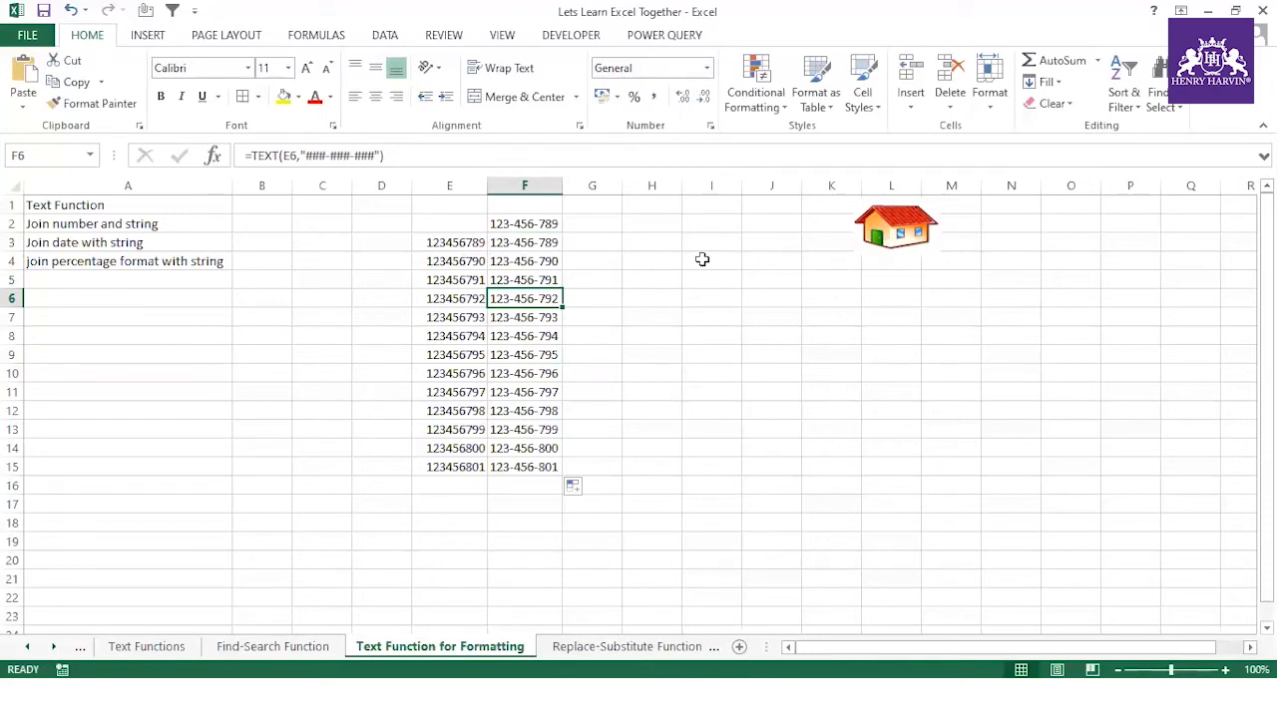
left_click(527, 242)
key("Down")
key("Down")
key("Down")
key("Down")
left_click(523, 356)
left_click(514, 393)
left_click(505, 429)
left_click(513, 352)
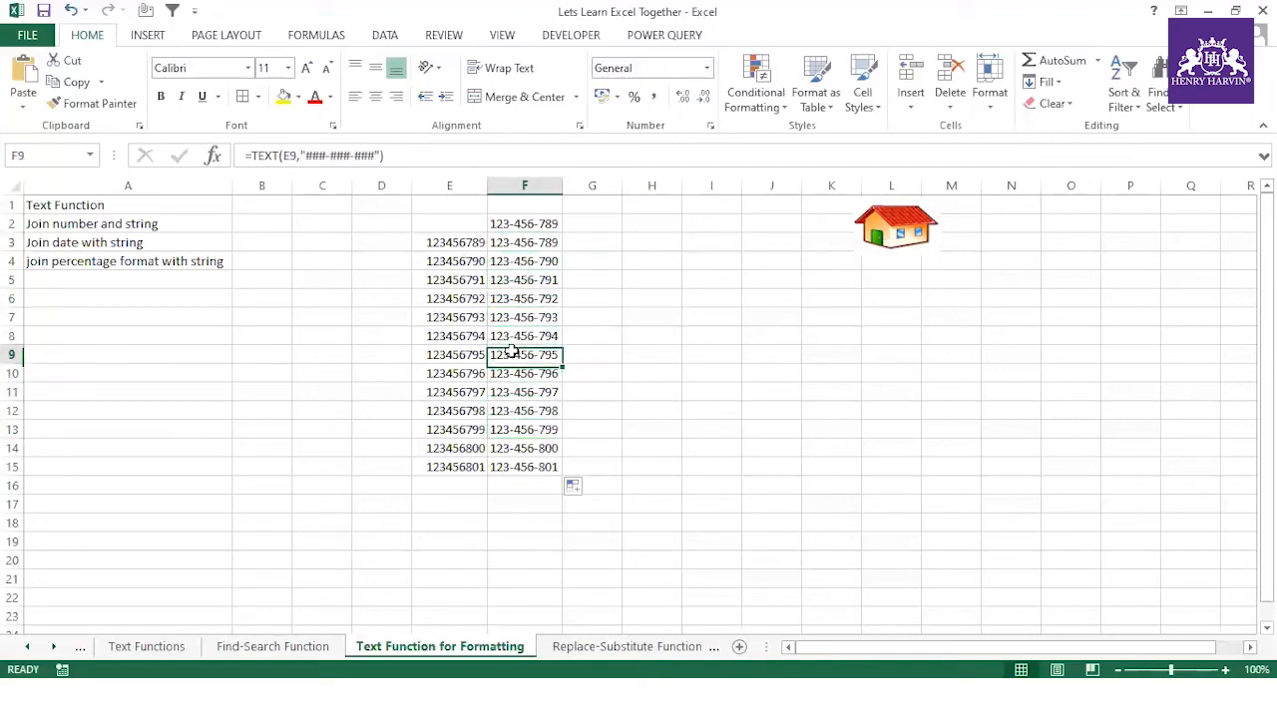
left_click(464, 243)
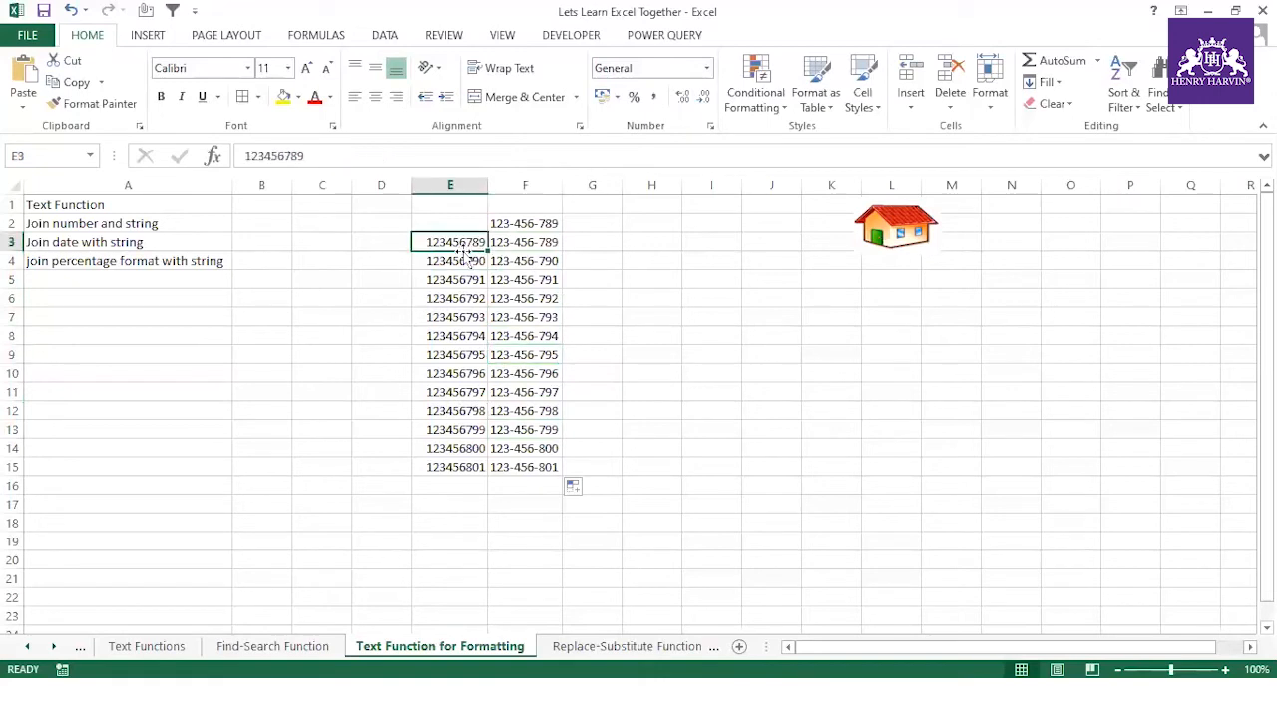
left_click(539, 243)
left_click(540, 298)
left_click(517, 354)
left_click(513, 391)
left_click(518, 317)
left_click(526, 372)
left_click(525, 392)
left_click(526, 336)
left_click(530, 373)
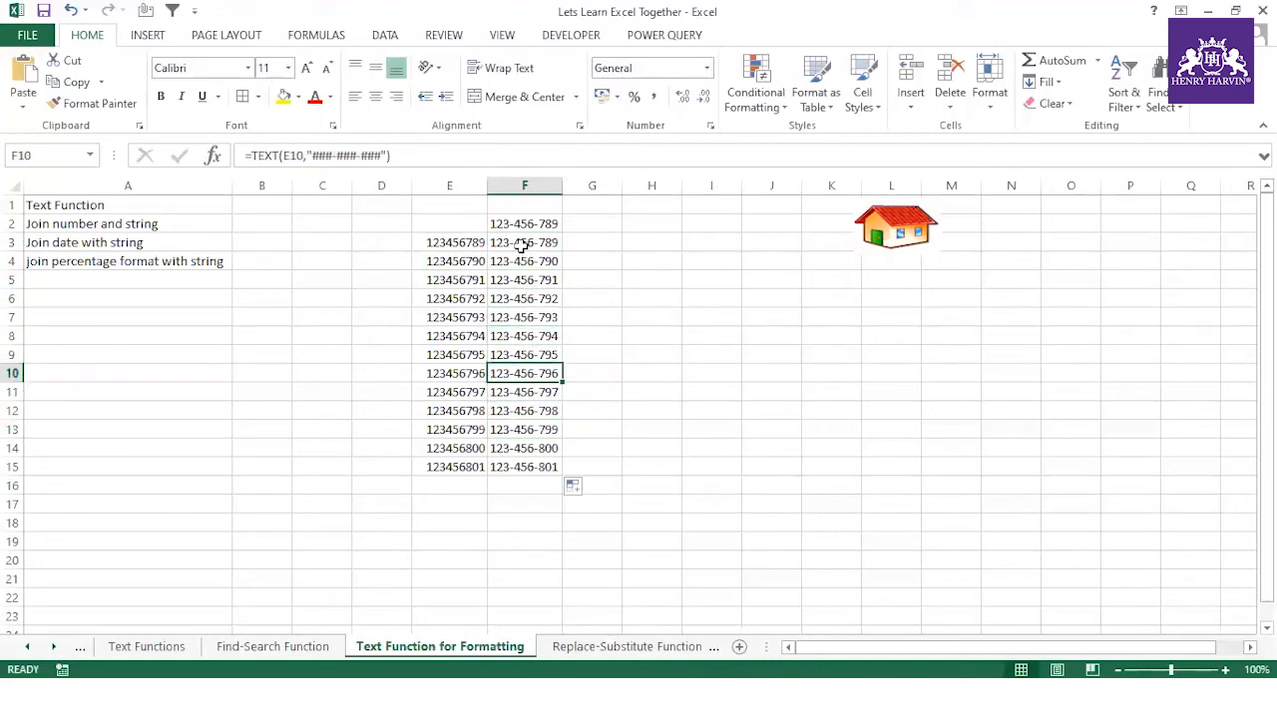
left_click(521, 245)
left_click(523, 299)
left_click(525, 373)
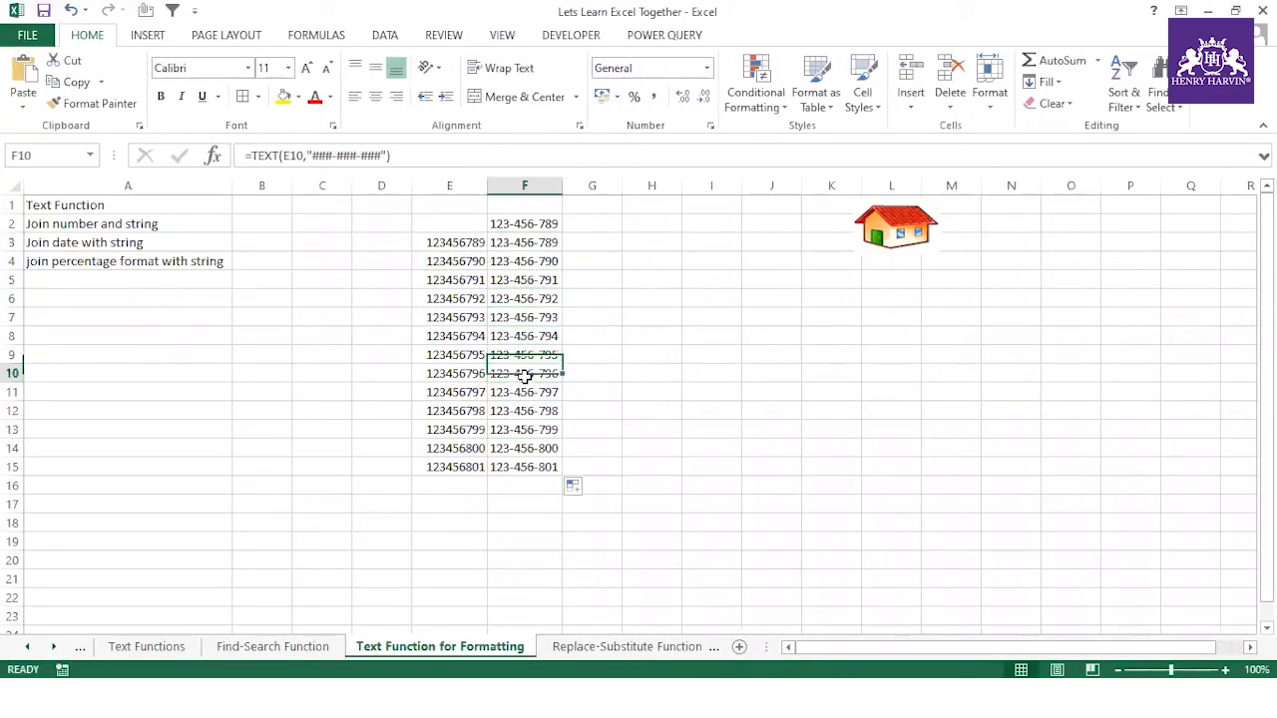
left_click(450, 246)
- Enter the test formula =F3*2 in G3 and inspect it to check whether the formatted value can be calculated
left_click(583, 249)
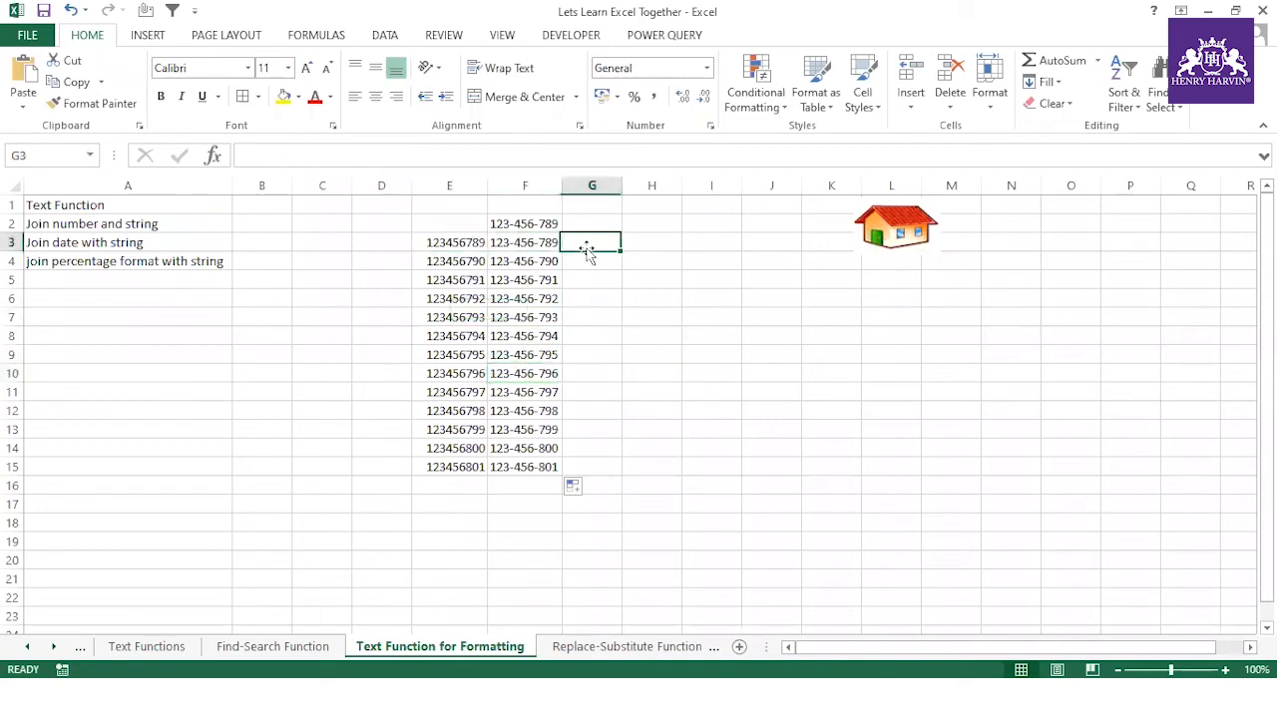
type("=")
left_click(514, 243)
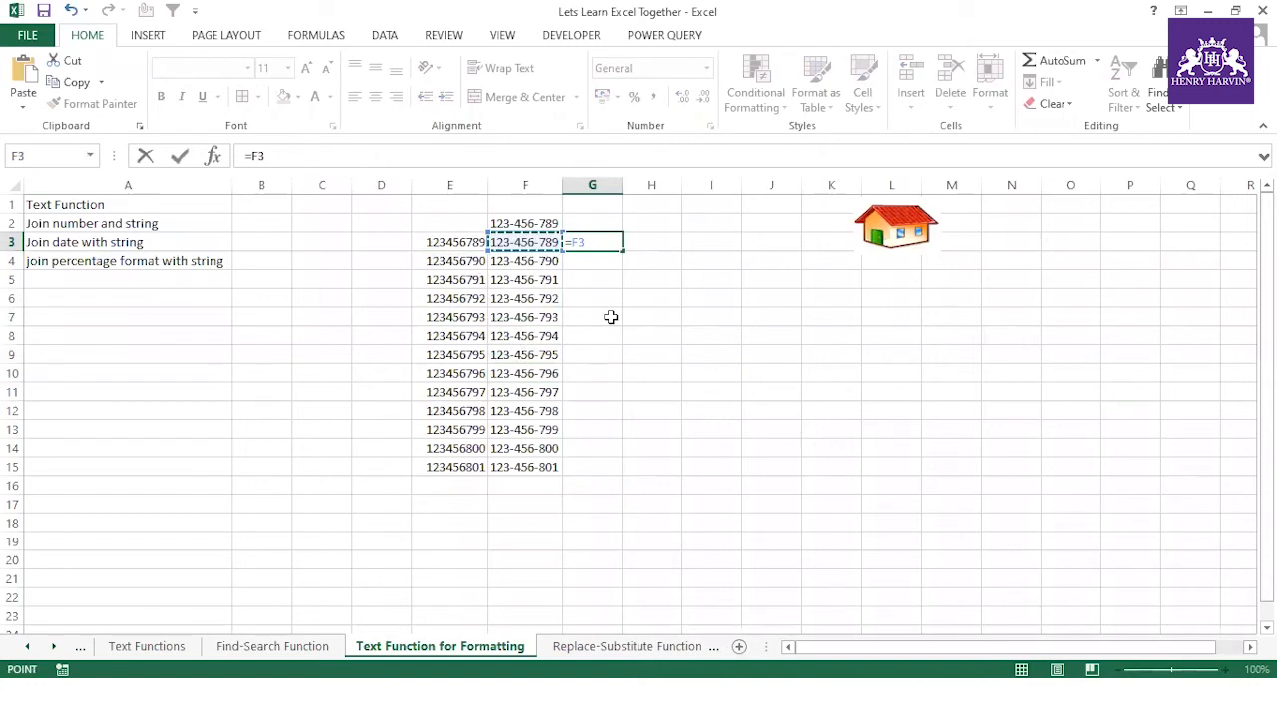
type("*")
key("Return")
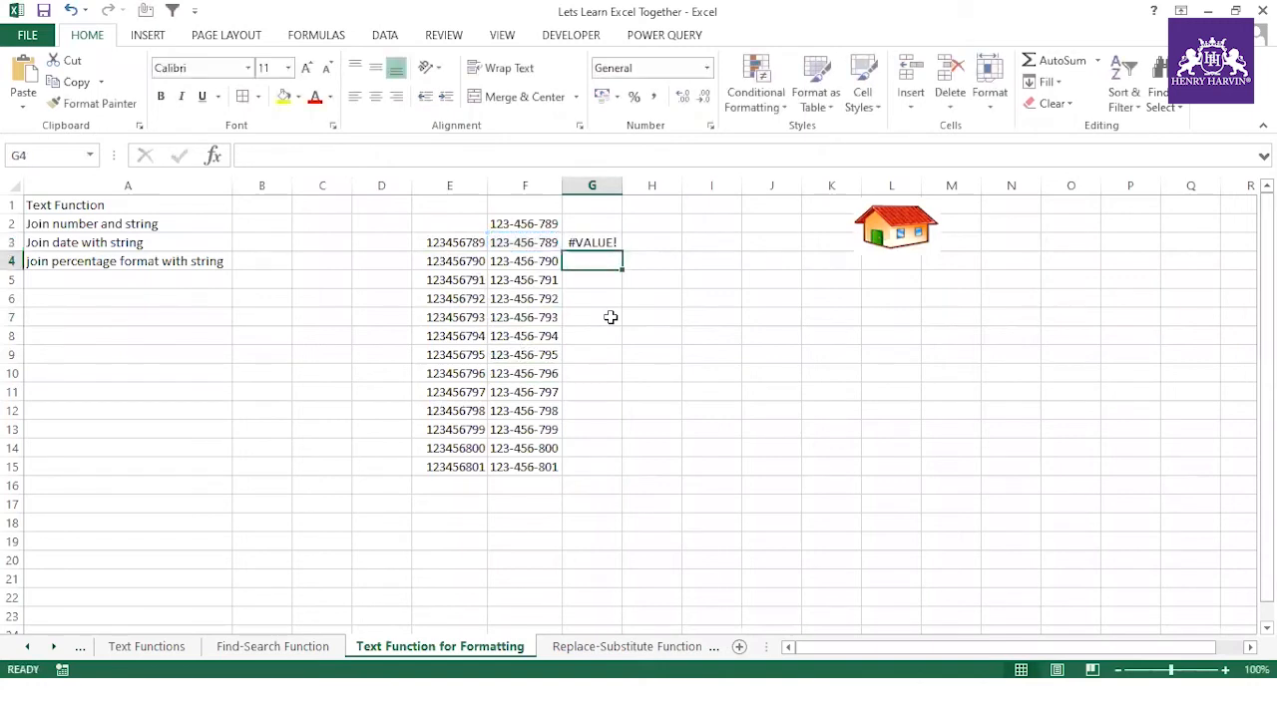
left_click(606, 242)
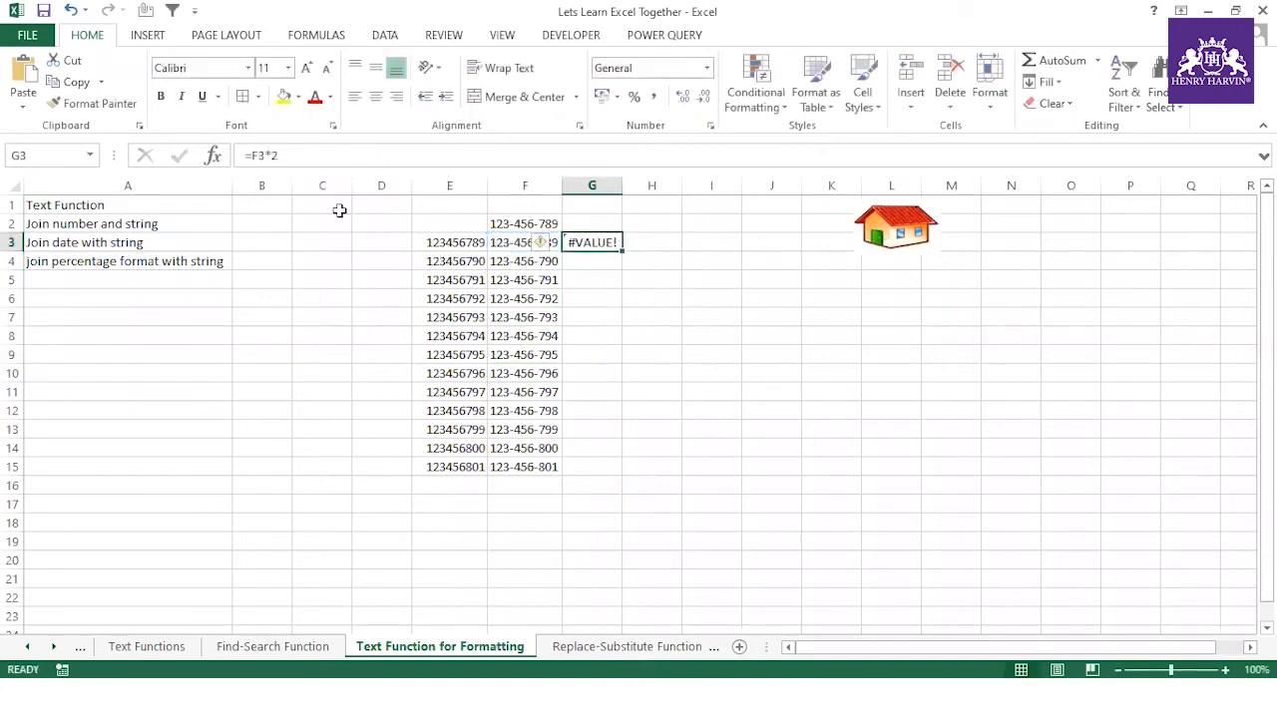
left_click(252, 155)
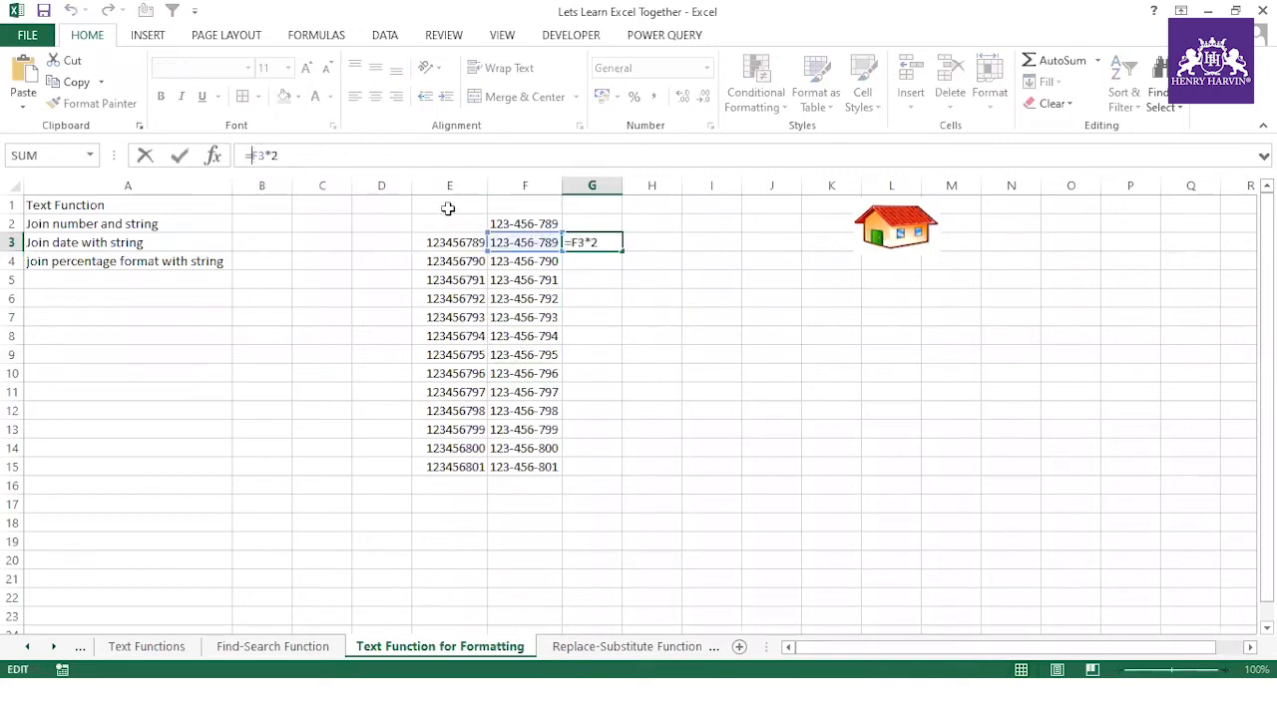
key("Escape")
left_click(596, 280)
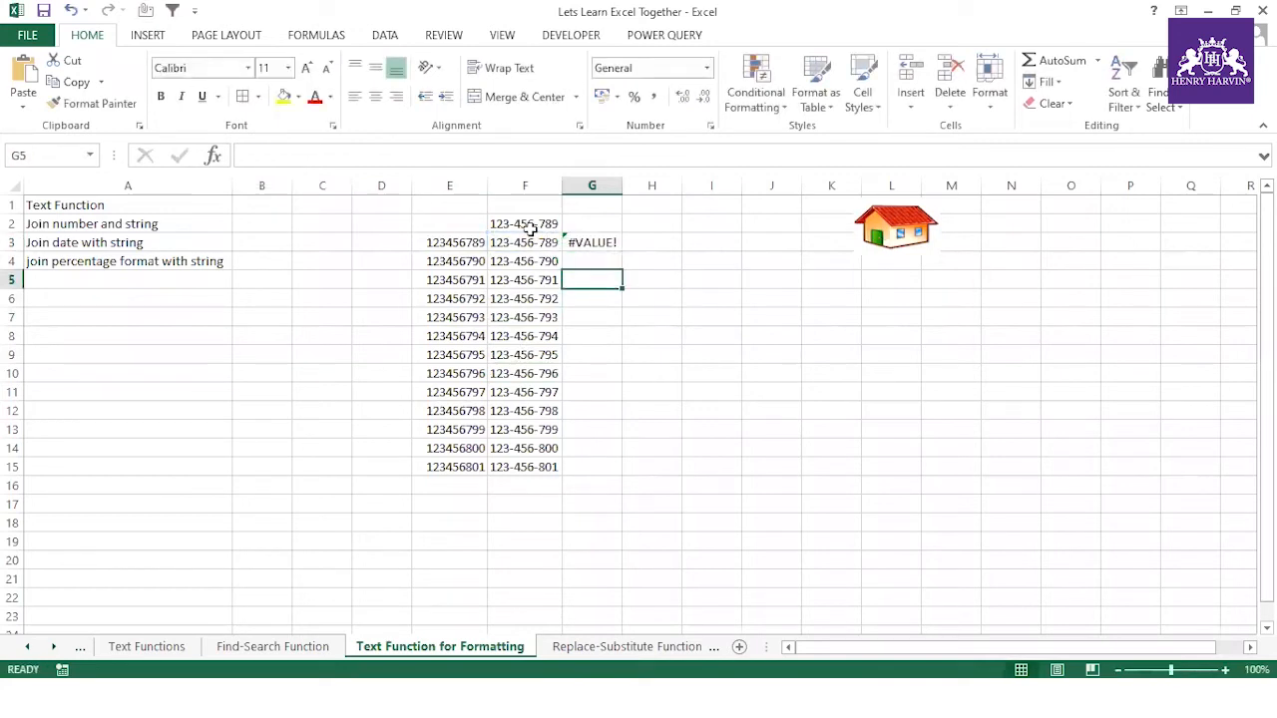
- Clear the test formula by deleting the contents of column G
left_click(518, 242)
left_click(578, 188)
key("Delete")
left_click(657, 353)
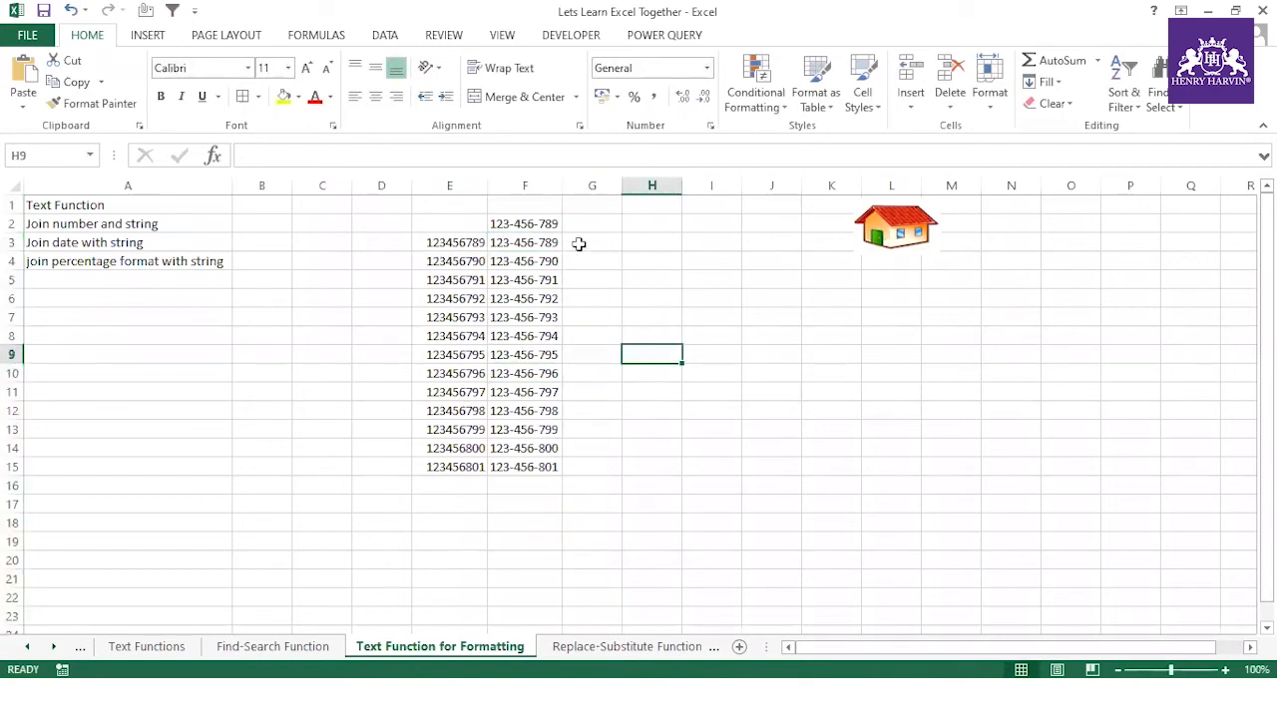
- Review the formatted results and their formulas in column F between rows 3 and 14
left_click(547, 242)
left_click(529, 317)
left_click(524, 354)
left_click(524, 410)
left_click(524, 354)
left_click(524, 298)
left_click(525, 261)
left_click(524, 373)
left_click(525, 448)
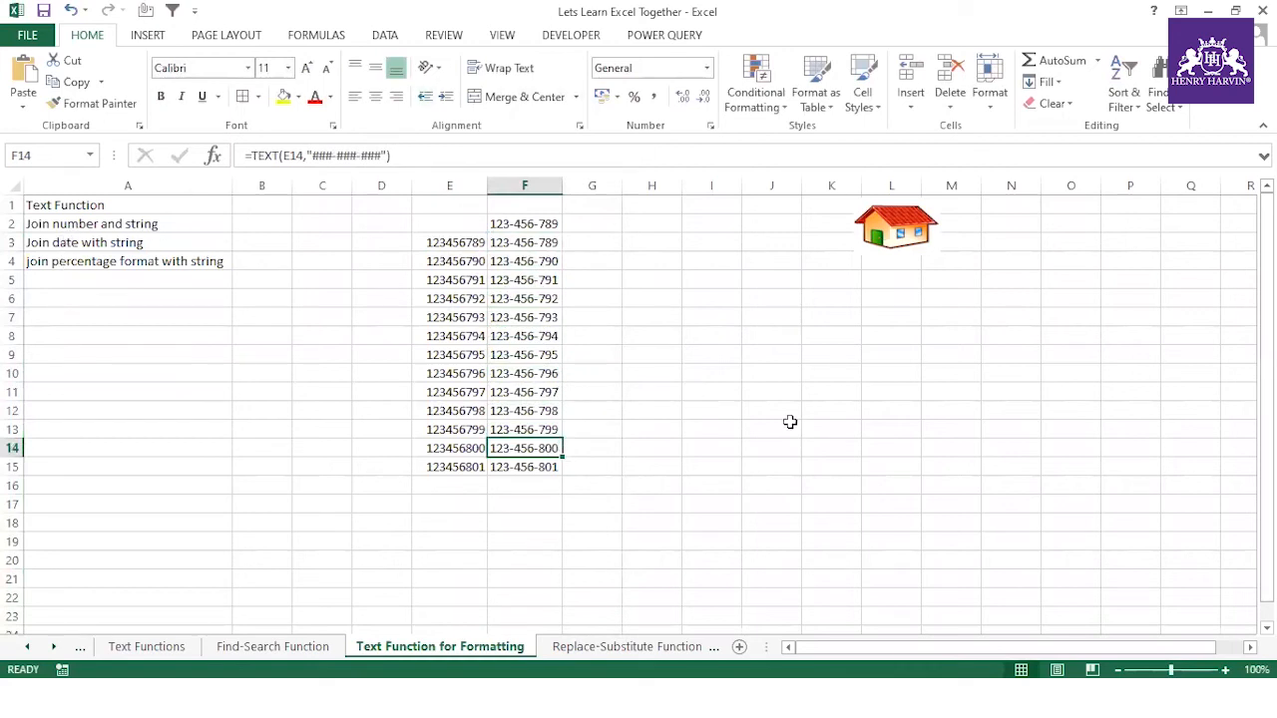
- Enter the sample number 123 in H6
left_click(647, 298)
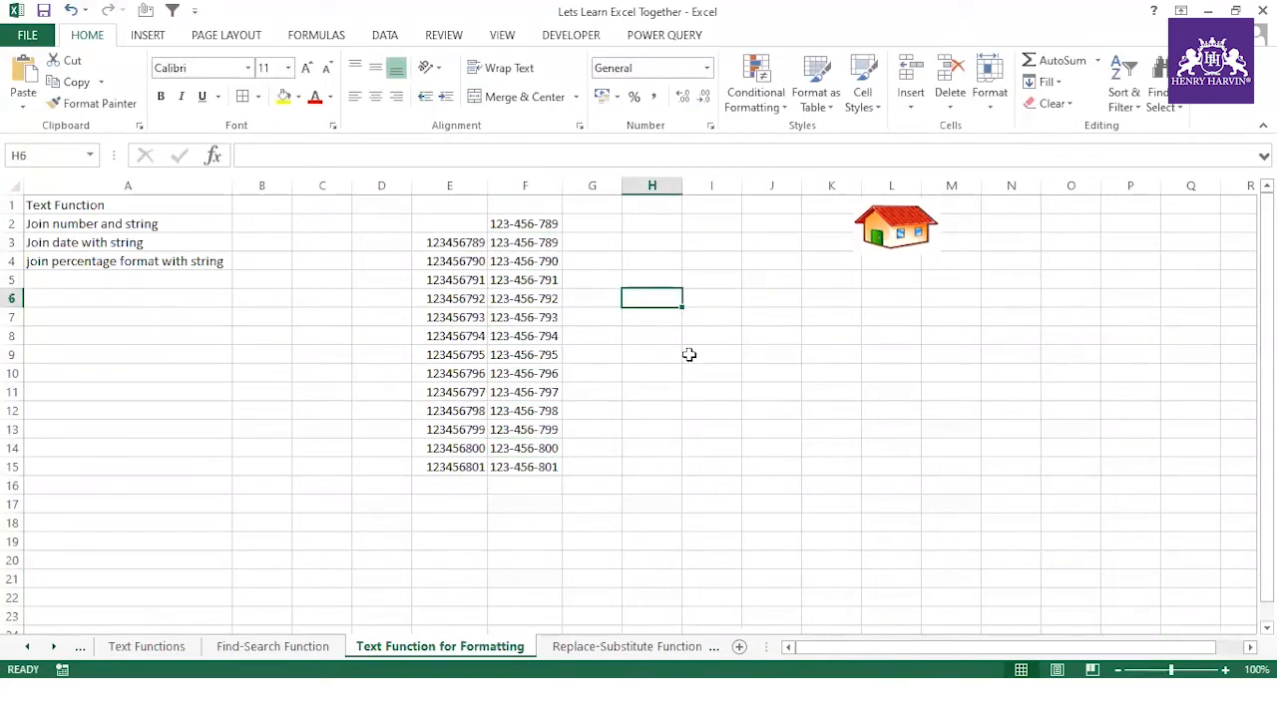
type("1234")
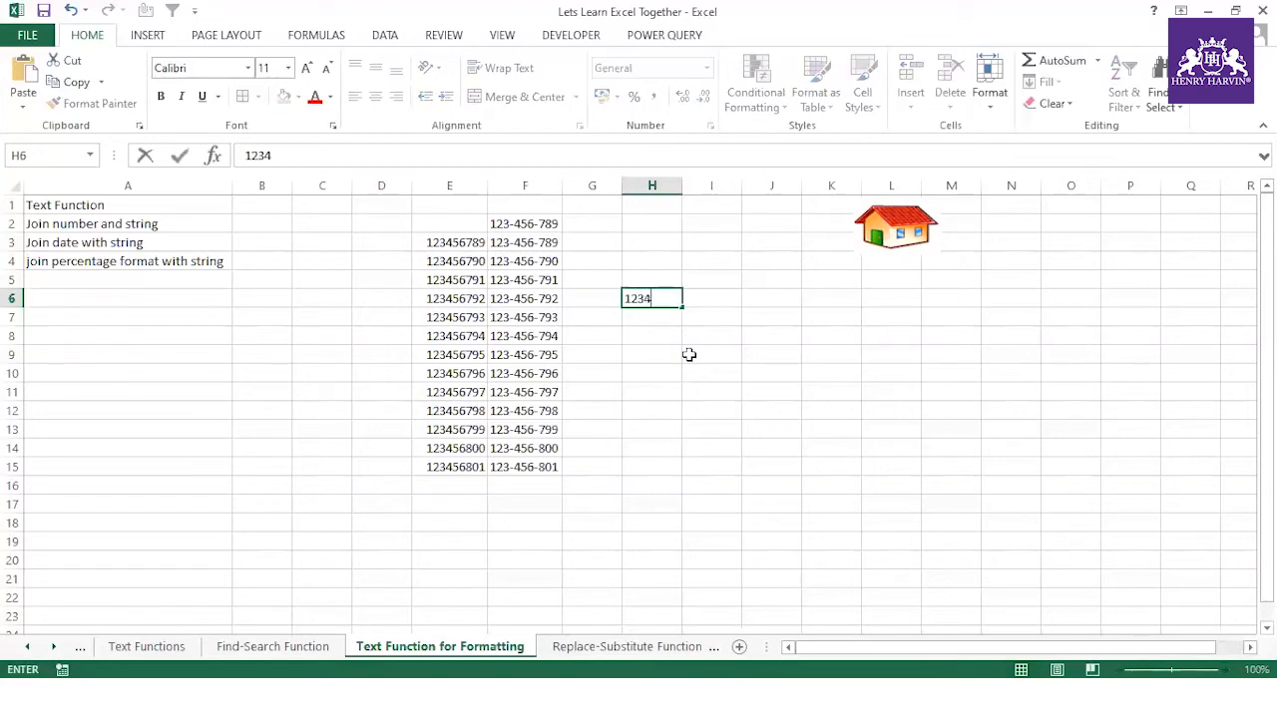
left_click(785, 369)
left_click(693, 299)
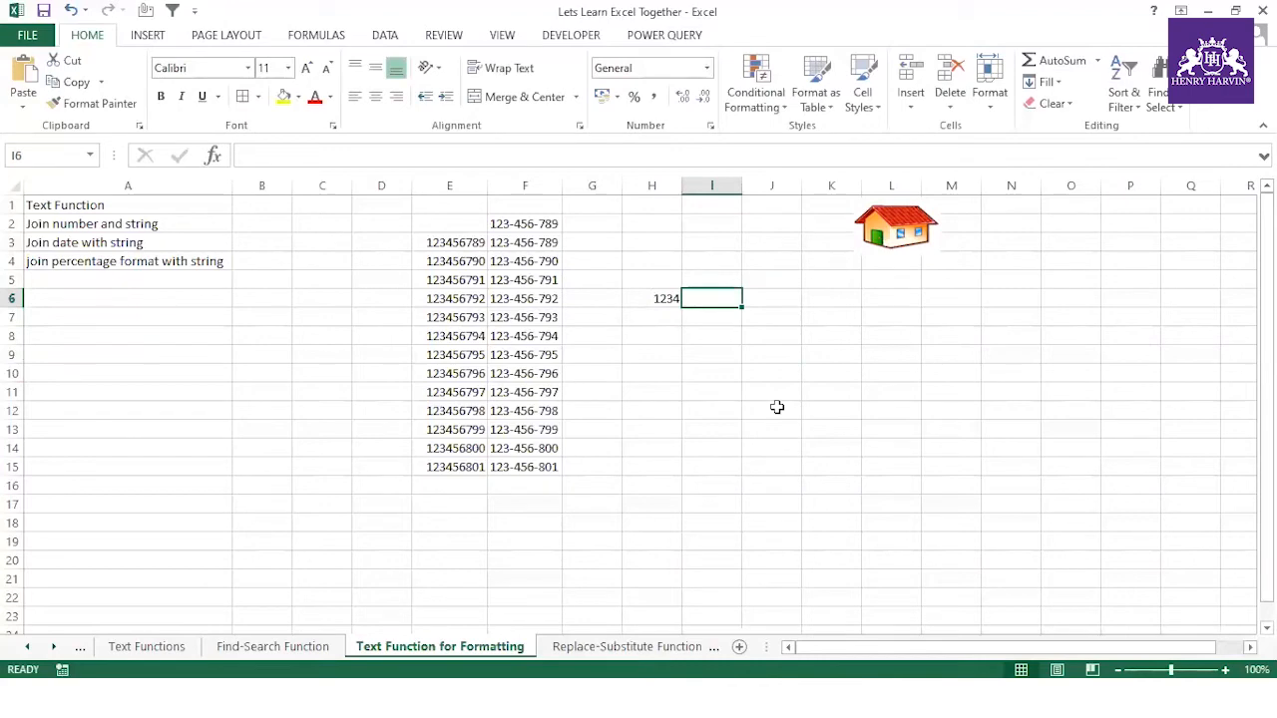
left_click(663, 298)
key("F2")
key("BackSpace")
left_click(680, 380)
left_click(716, 298)
- Fill H6 down through H14 as an incrementing series
left_click(662, 296)
left_click_drag(684, 306, 682, 456)
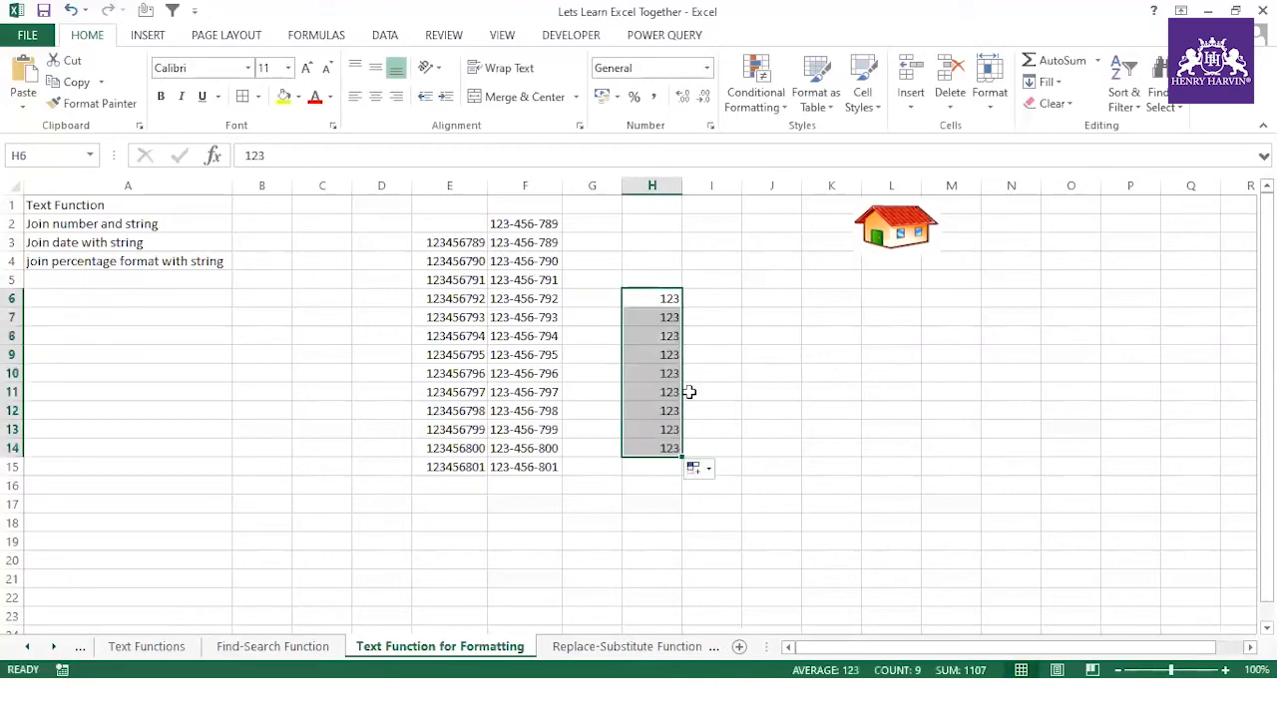
left_click(693, 464)
left_click(729, 510)
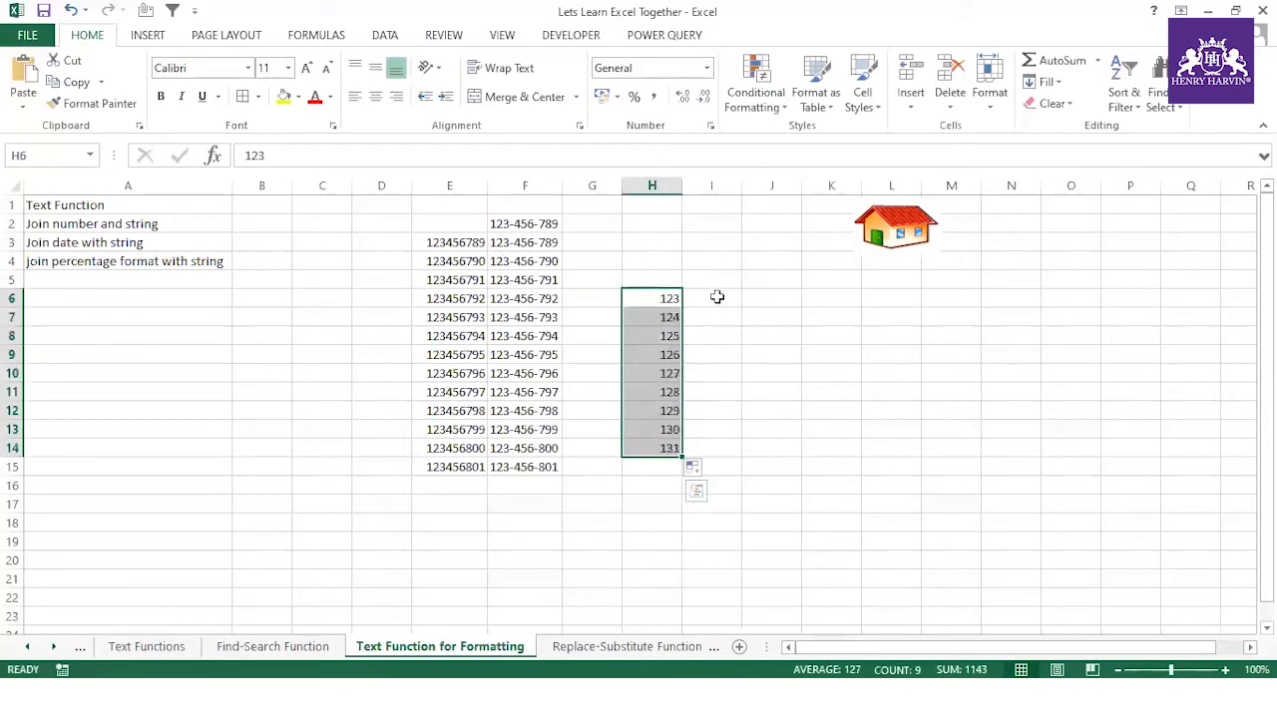
left_click(716, 296)
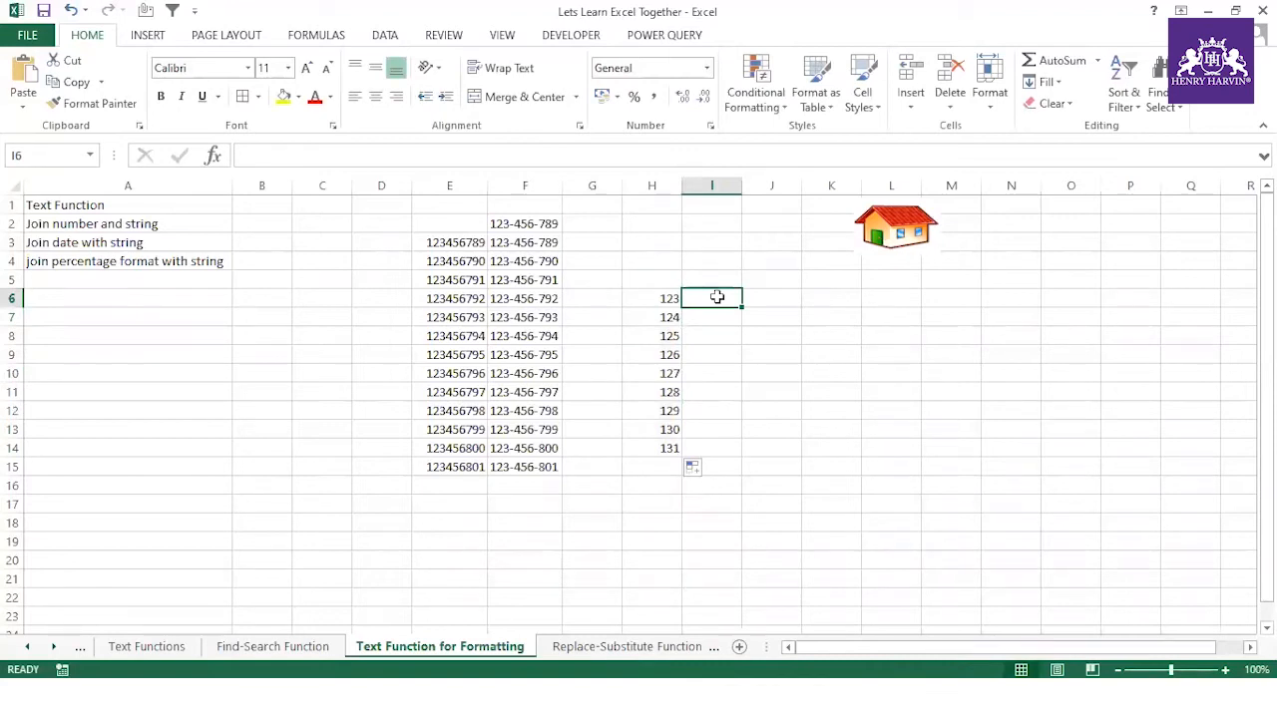
left_click(715, 316)
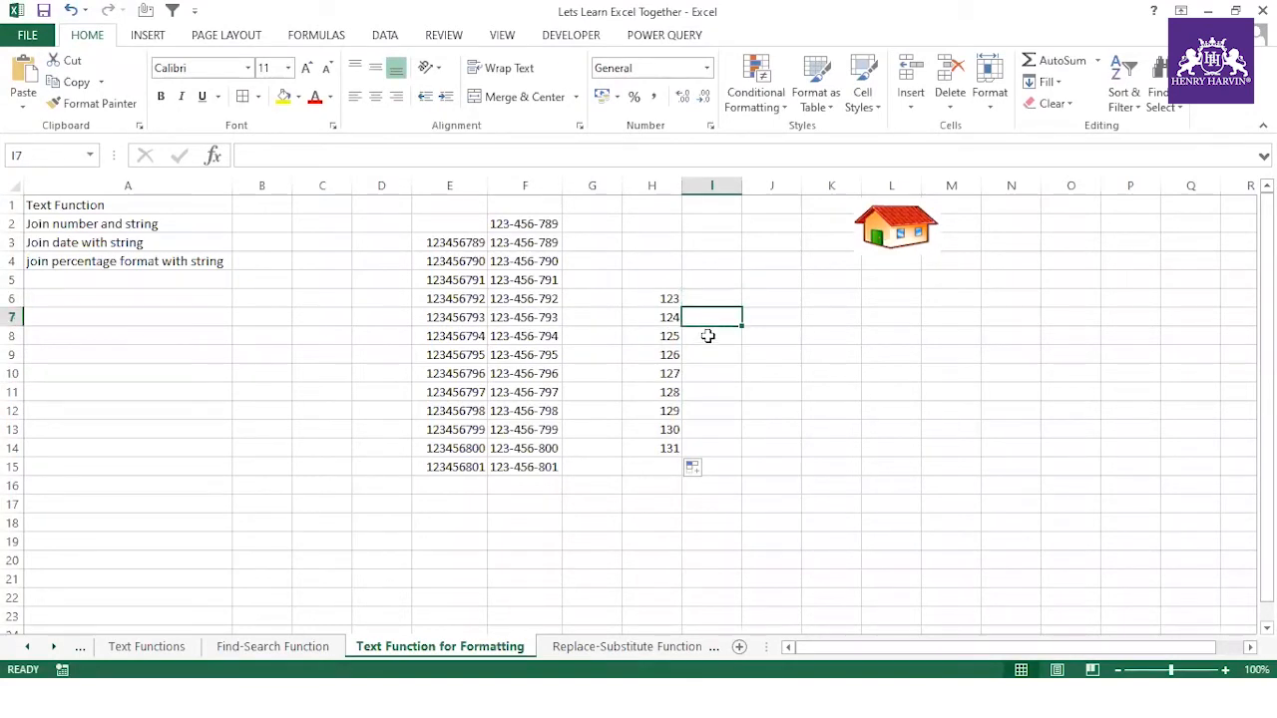
left_click(707, 336)
left_click(708, 445)
left_click_drag(713, 299, 715, 445)
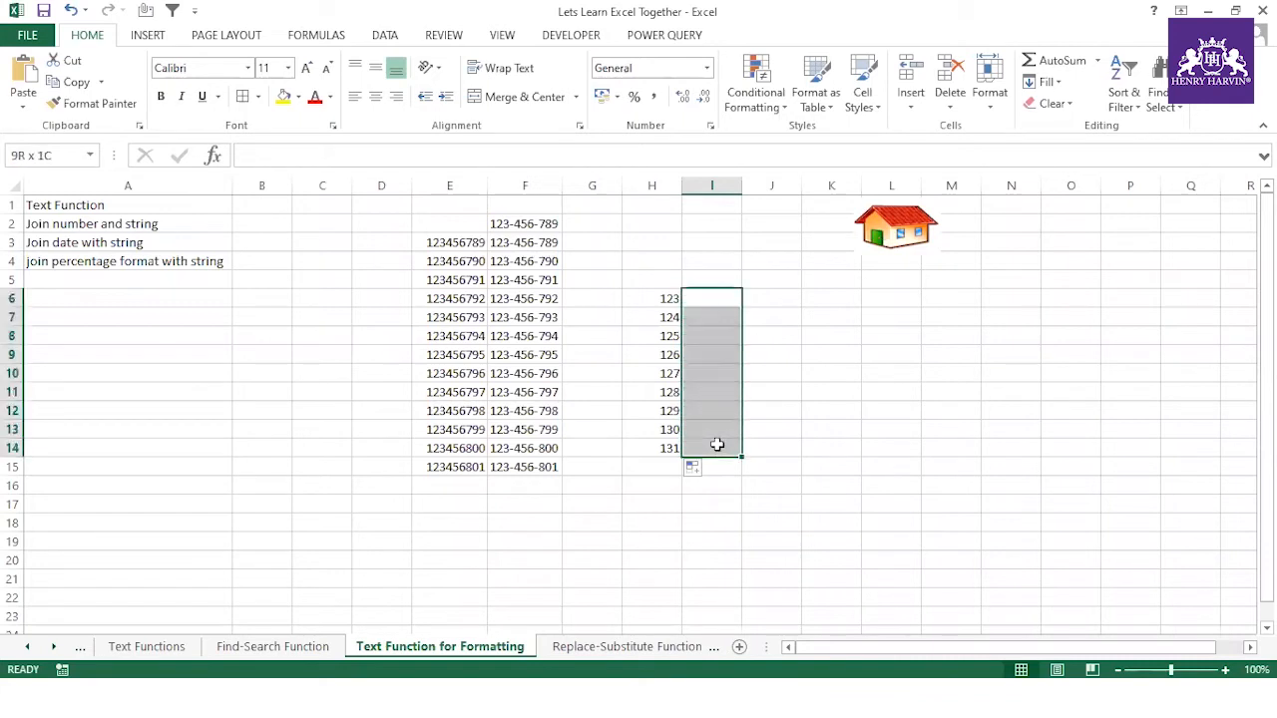
left_click(666, 296)
- Enter a formula in I6 that joins the text "I scored " with the number in H6
left_click(702, 295)
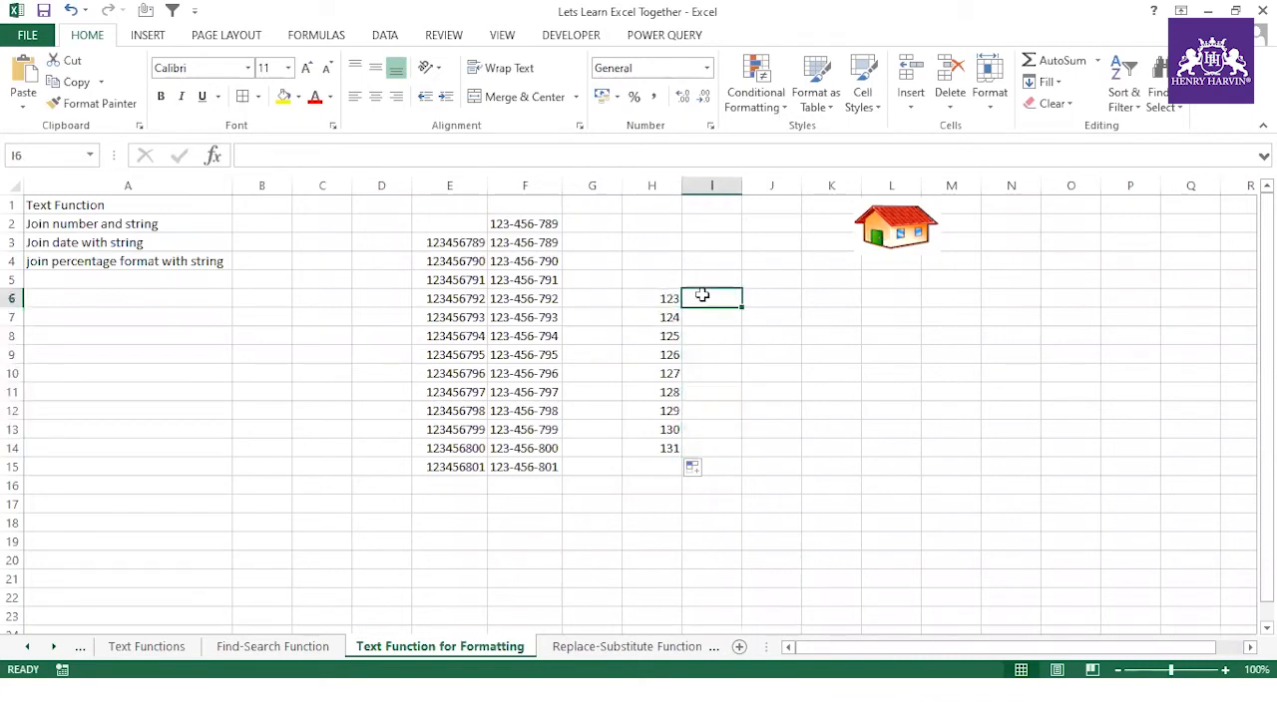
type("=\"")
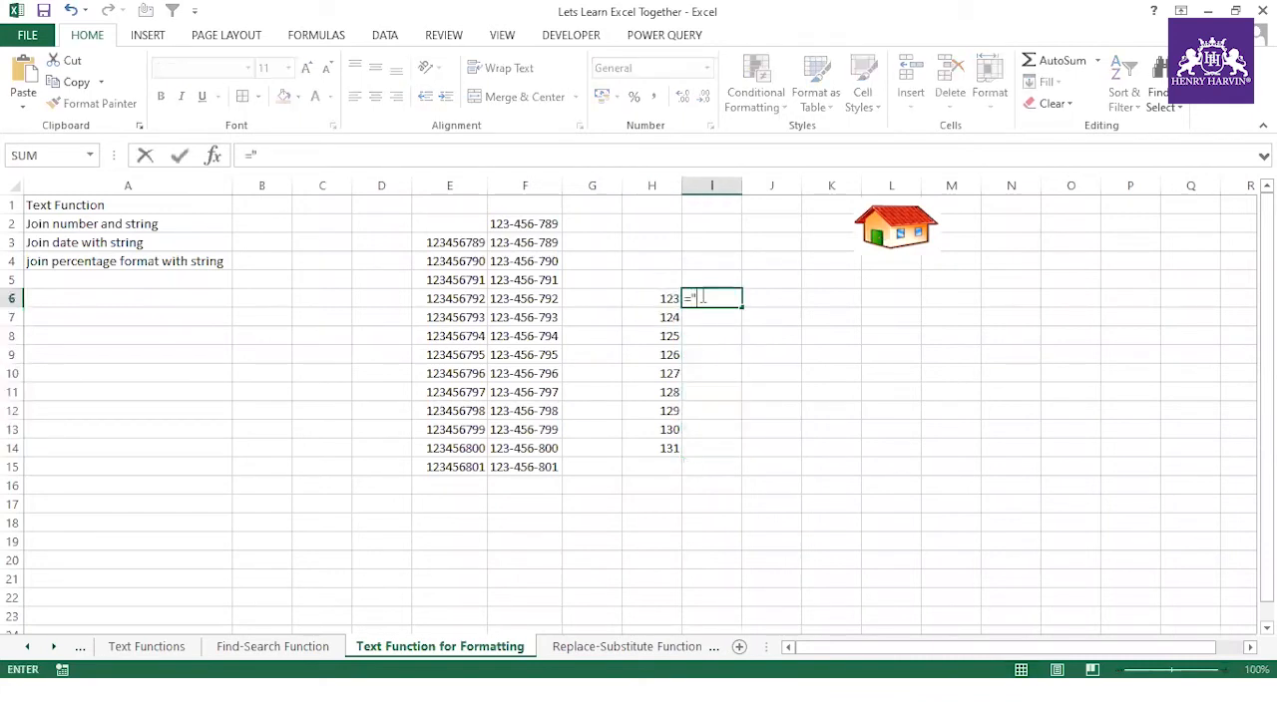
type("I scored")
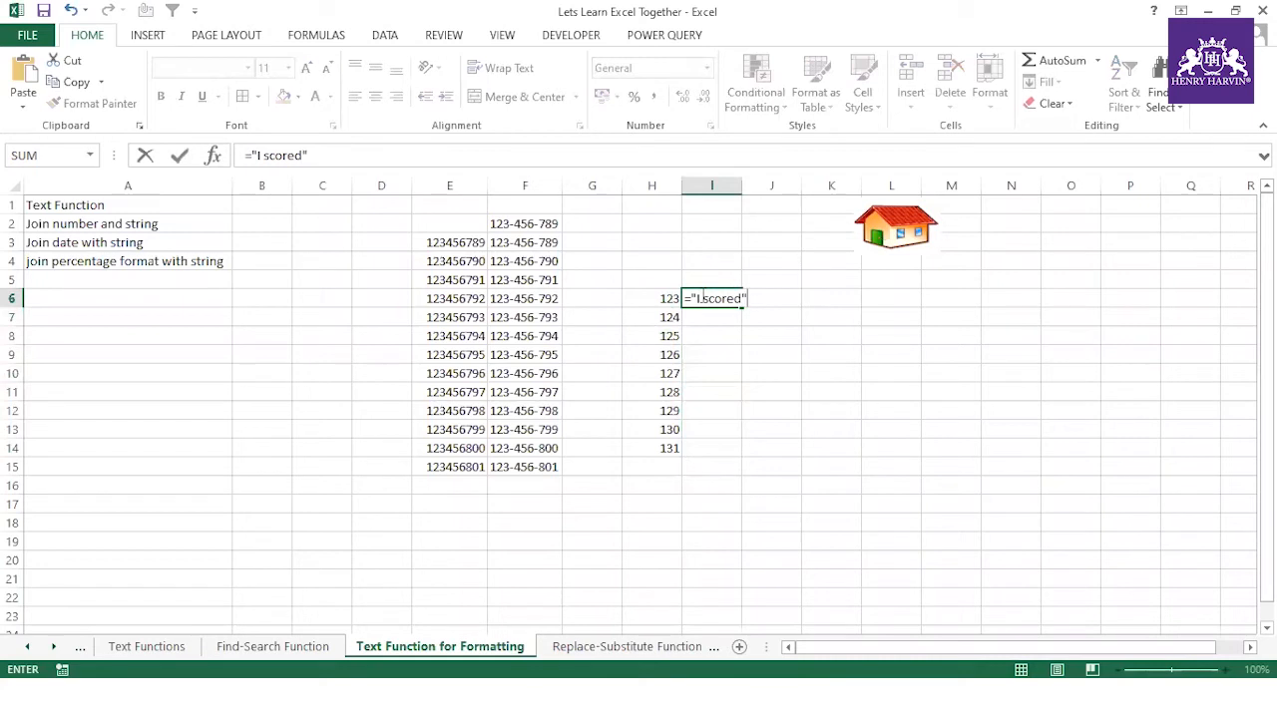
type("\" &")
left_click(662, 298)
key("Return")
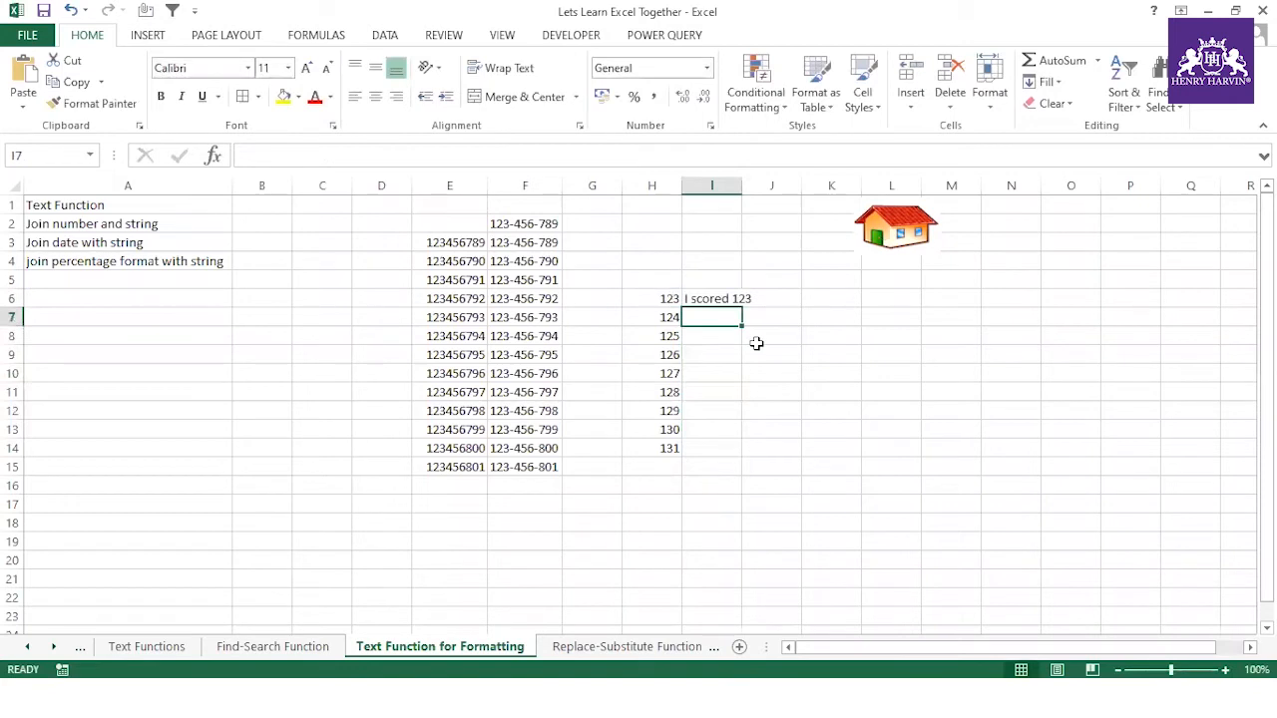
- Fill the I6 formula down through I14 and autofit the width of column I
left_click(728, 299)
double_click(741, 308)
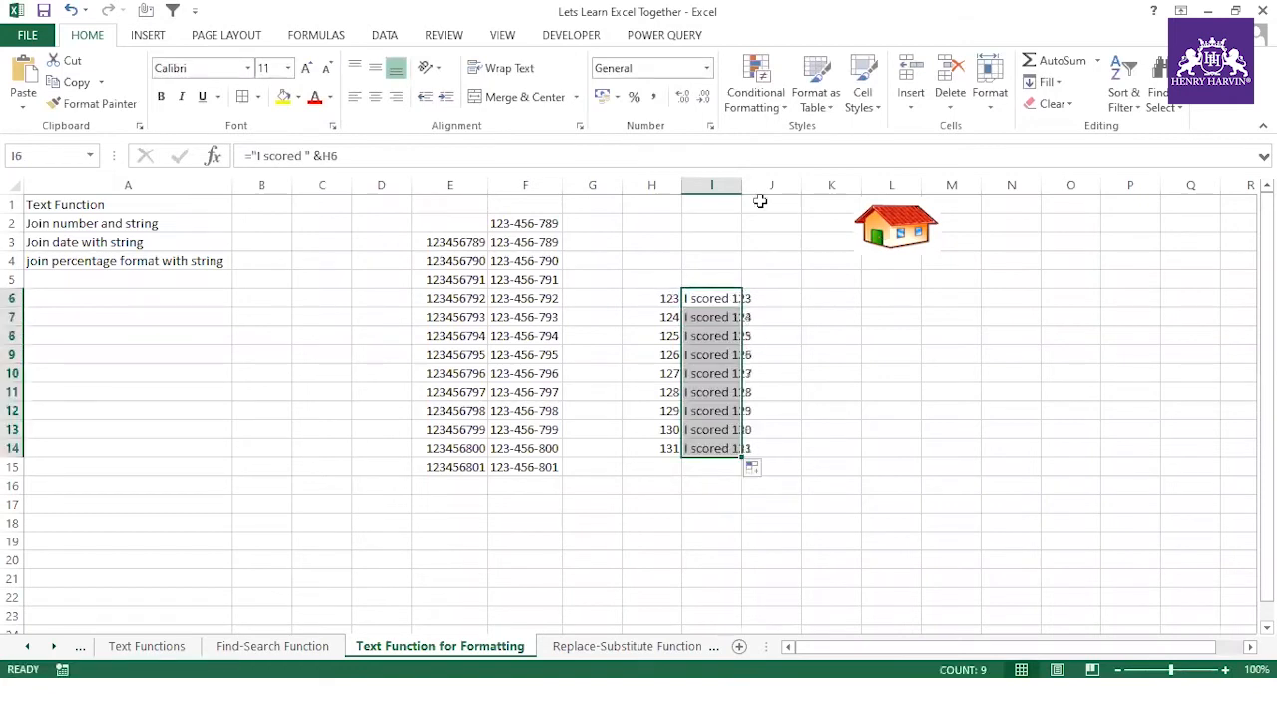
double_click(742, 186)
- Review the joined score texts and their formulas in column I against the numbers in column H
left_click(672, 298)
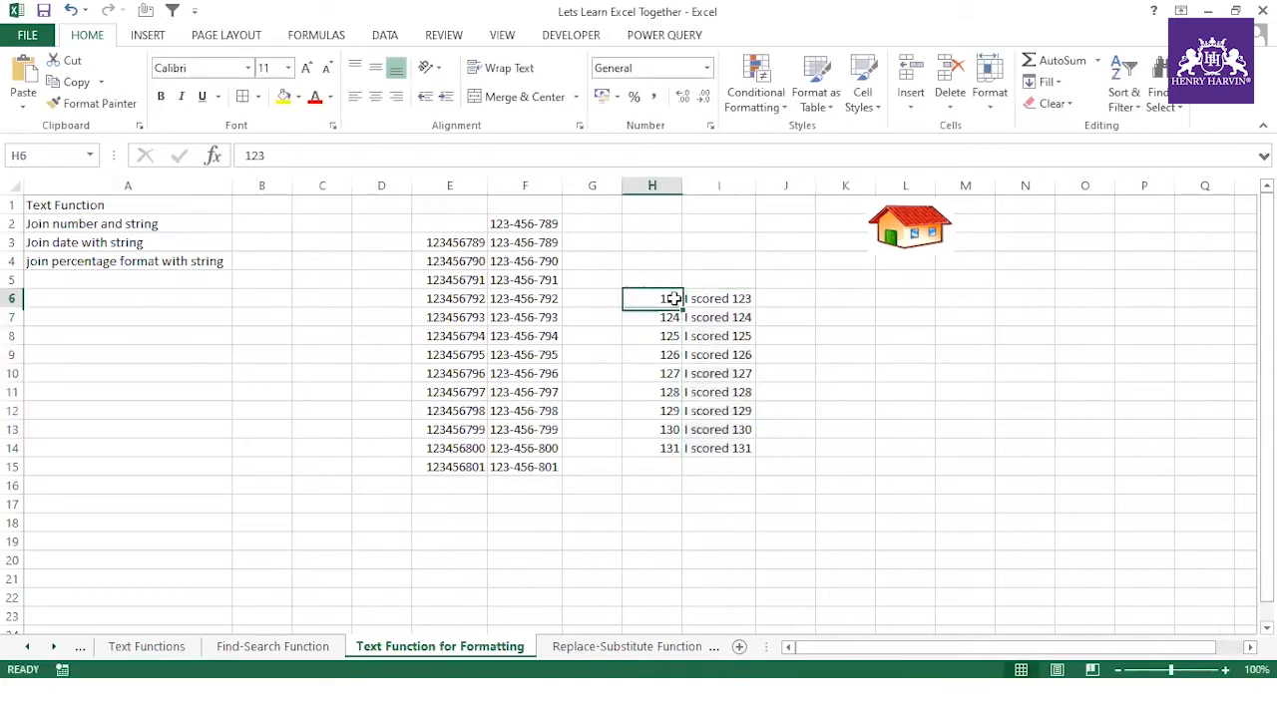
left_click(707, 298)
left_click(698, 431)
left_click(712, 393)
left_click(709, 315)
left_click(712, 280)
left_click(719, 409)
left_click(721, 340)
left_click(723, 317)
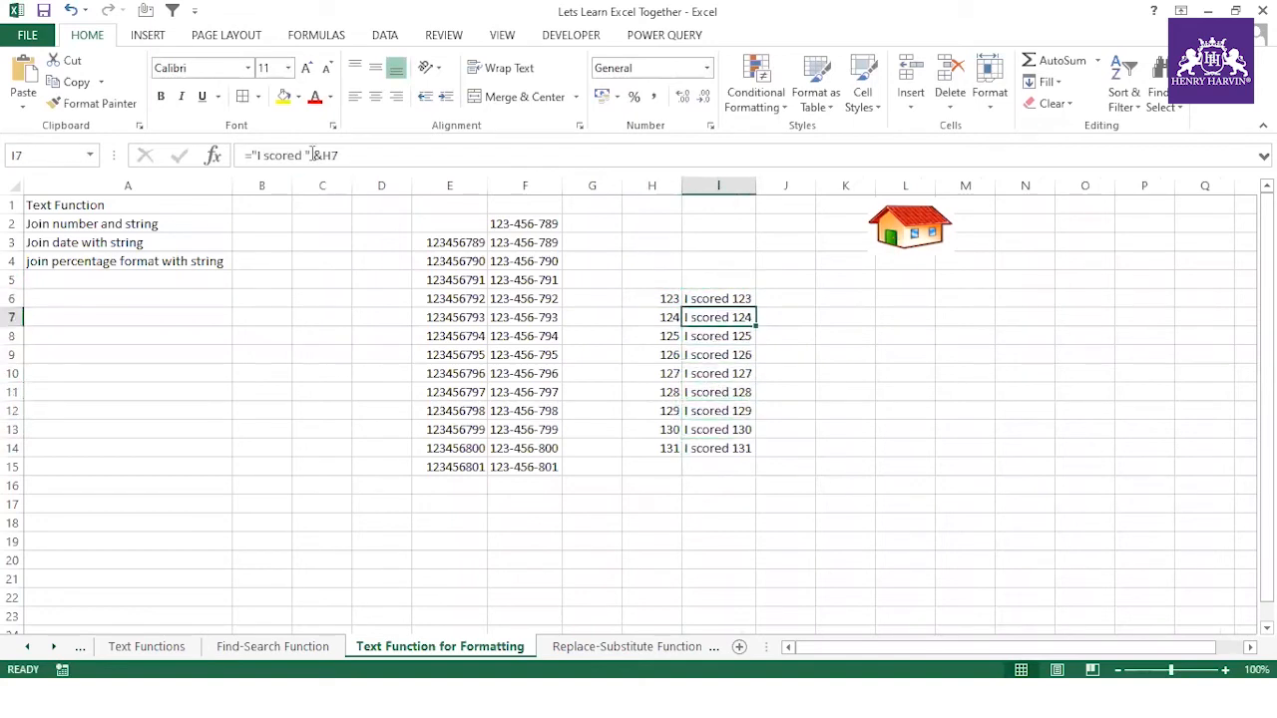
left_click(722, 373)
- Insert the current date 26-11-2020 in J6 and fill it down through J14 as a daily series
left_click(794, 297)
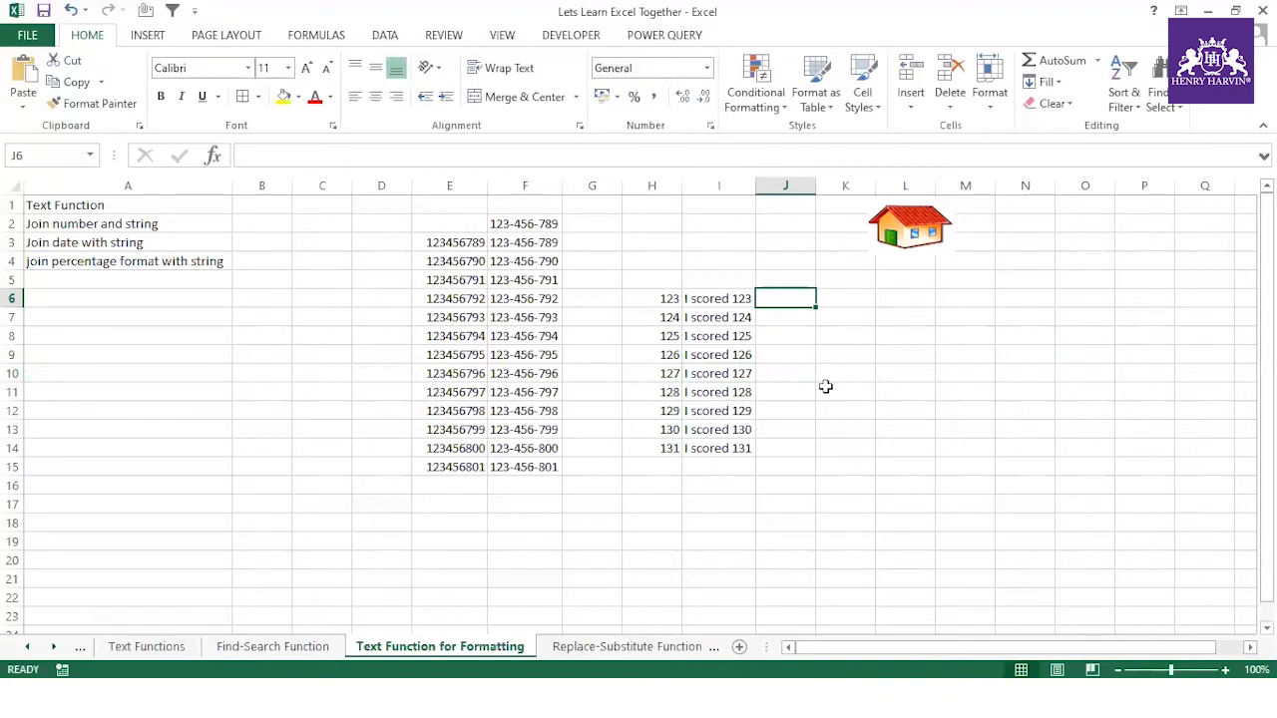
key("ctrl+semicolon")
left_click(825, 389)
left_click(798, 297)
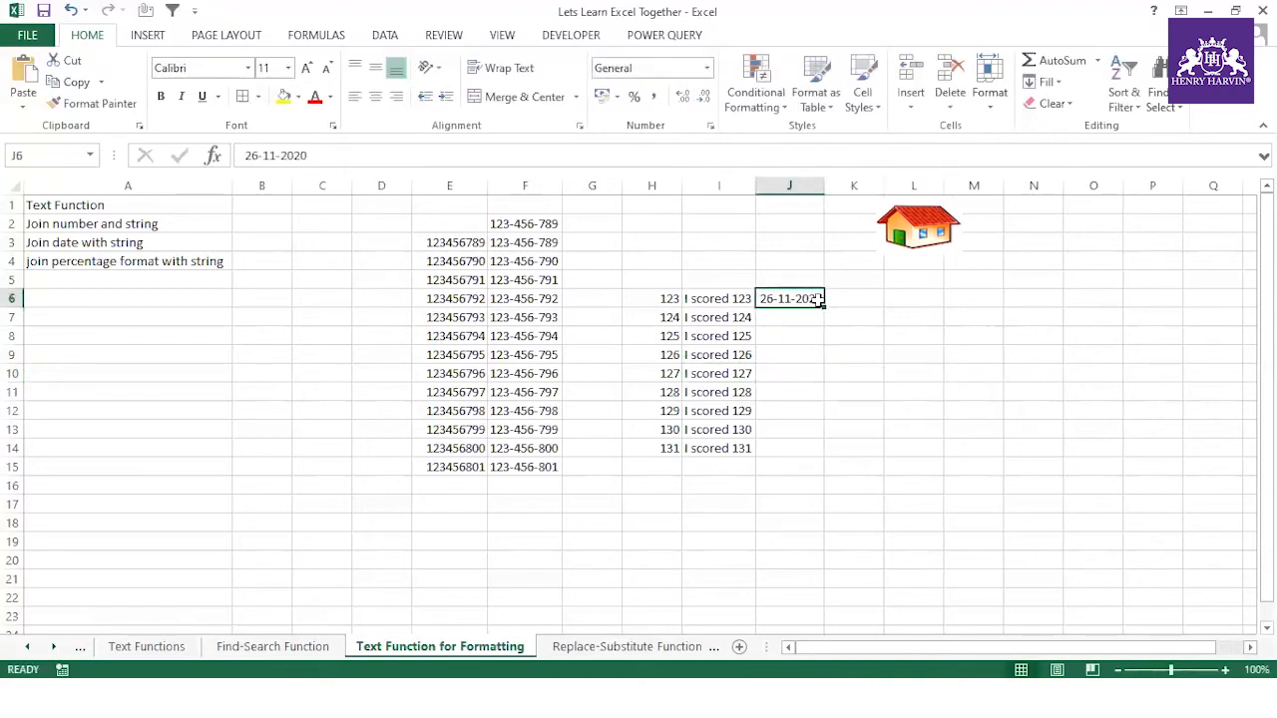
left_click_drag(822, 307, 816, 451)
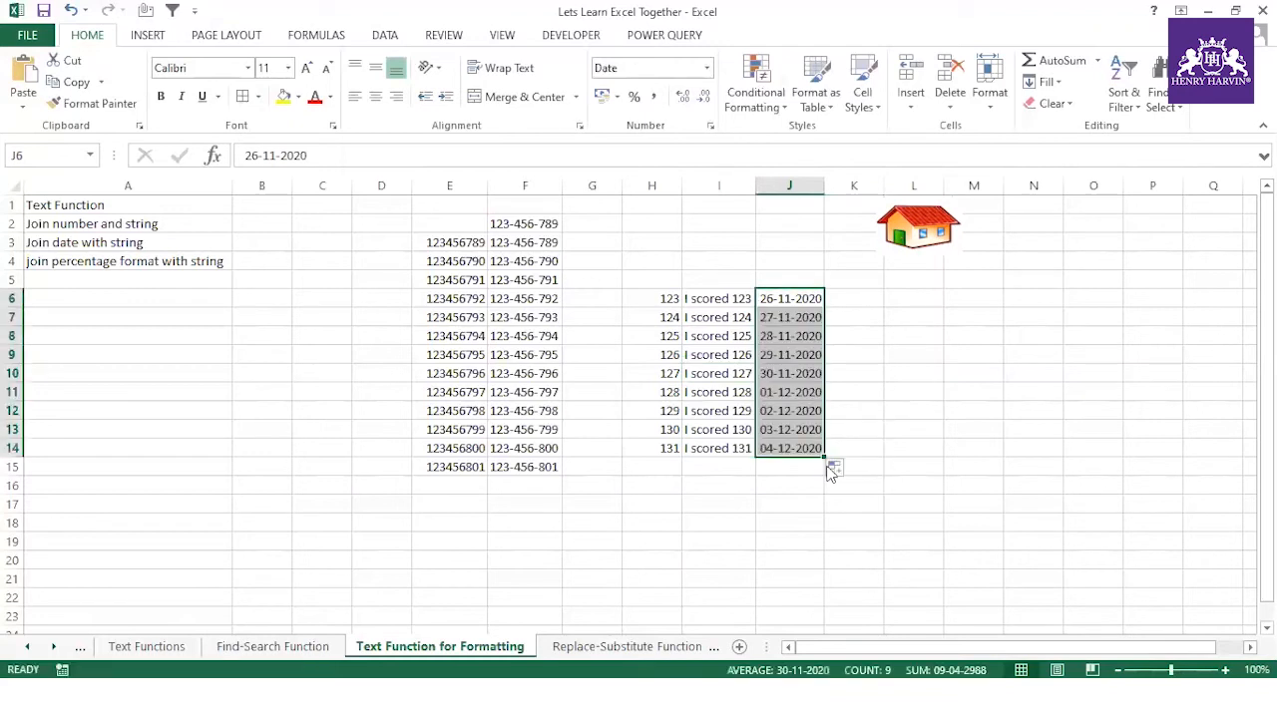
- Enter a formula in K6 that joins the text "Payment is due on " with the date in J6
left_click(884, 396)
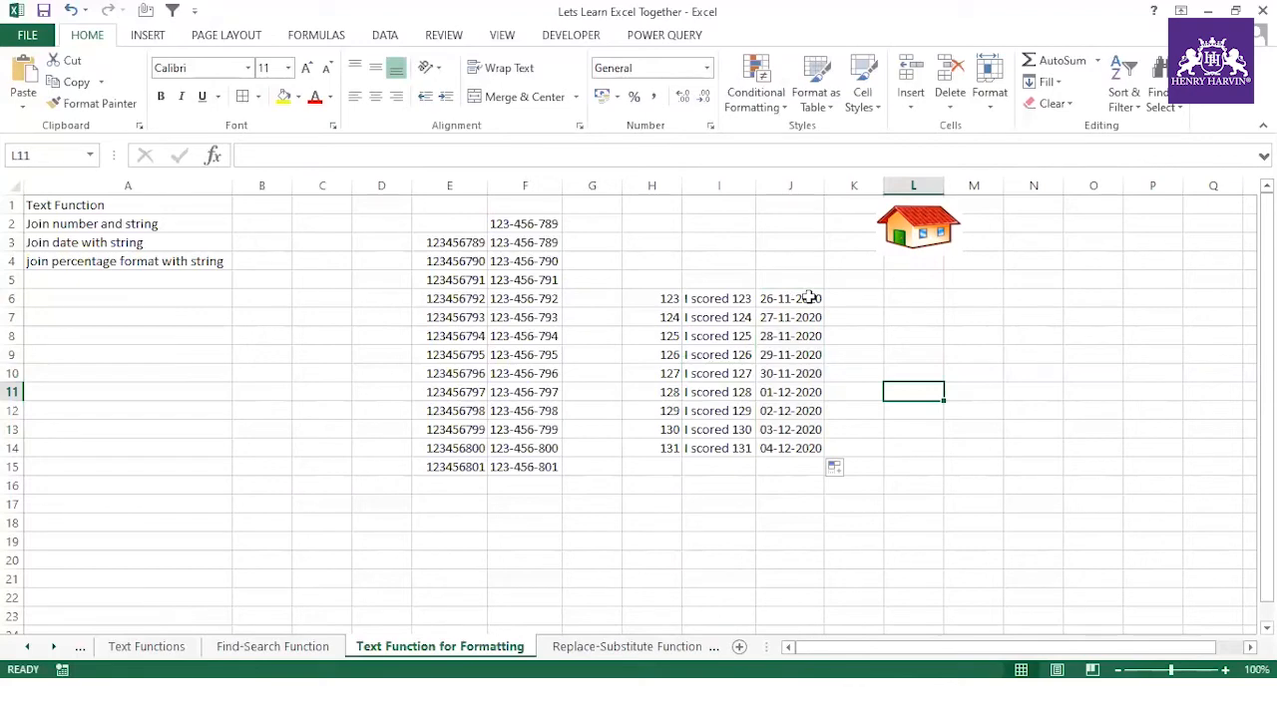
left_click(808, 297)
left_click(843, 297)
left_click(791, 297)
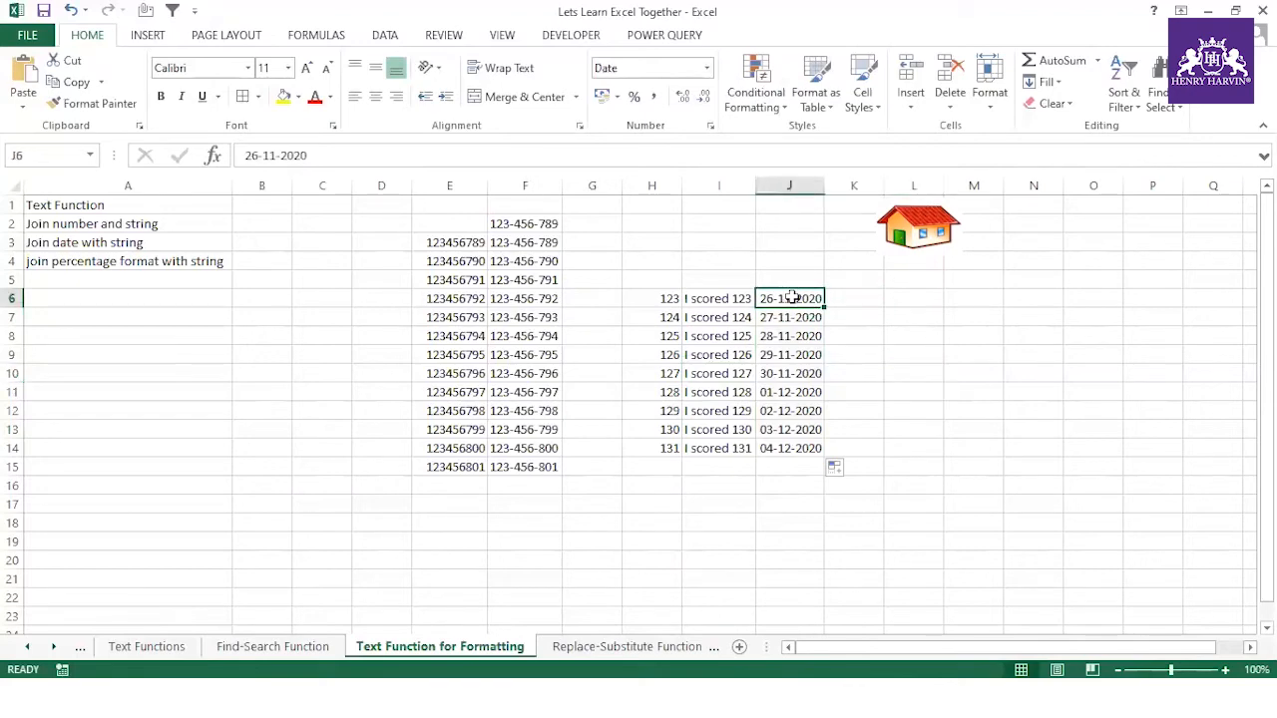
left_click(853, 301)
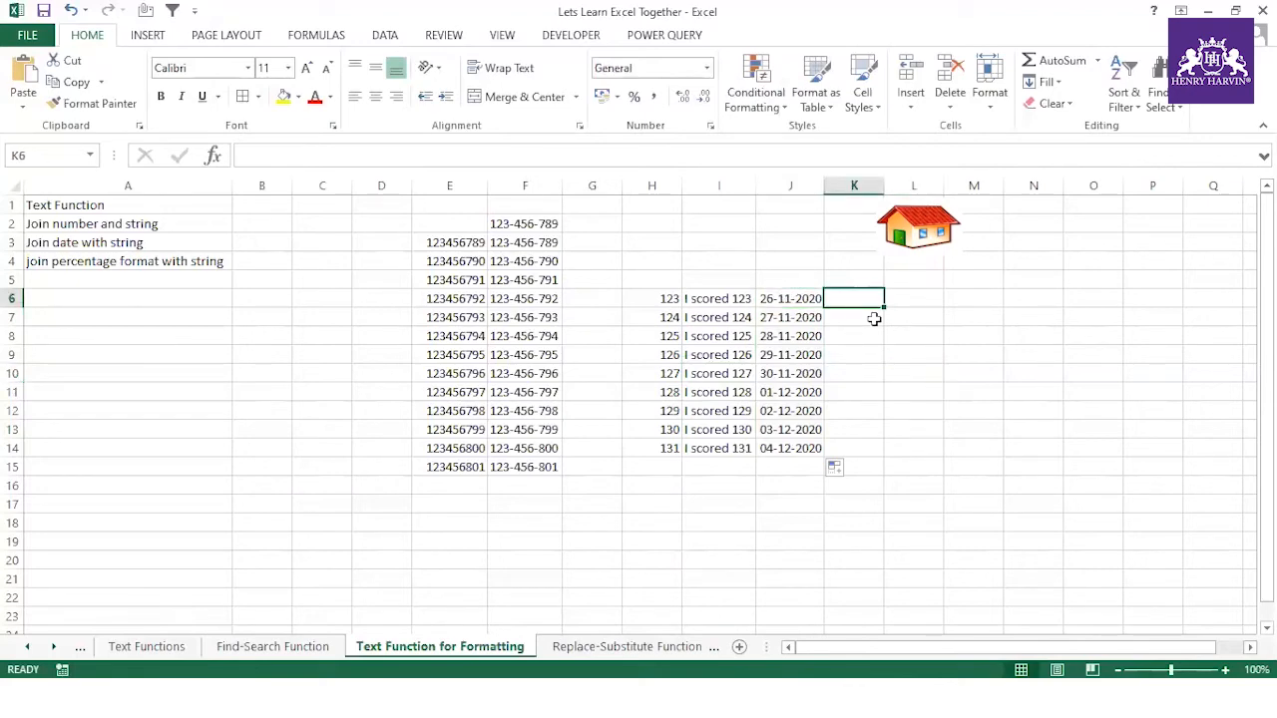
type("=\"Payment is due on")
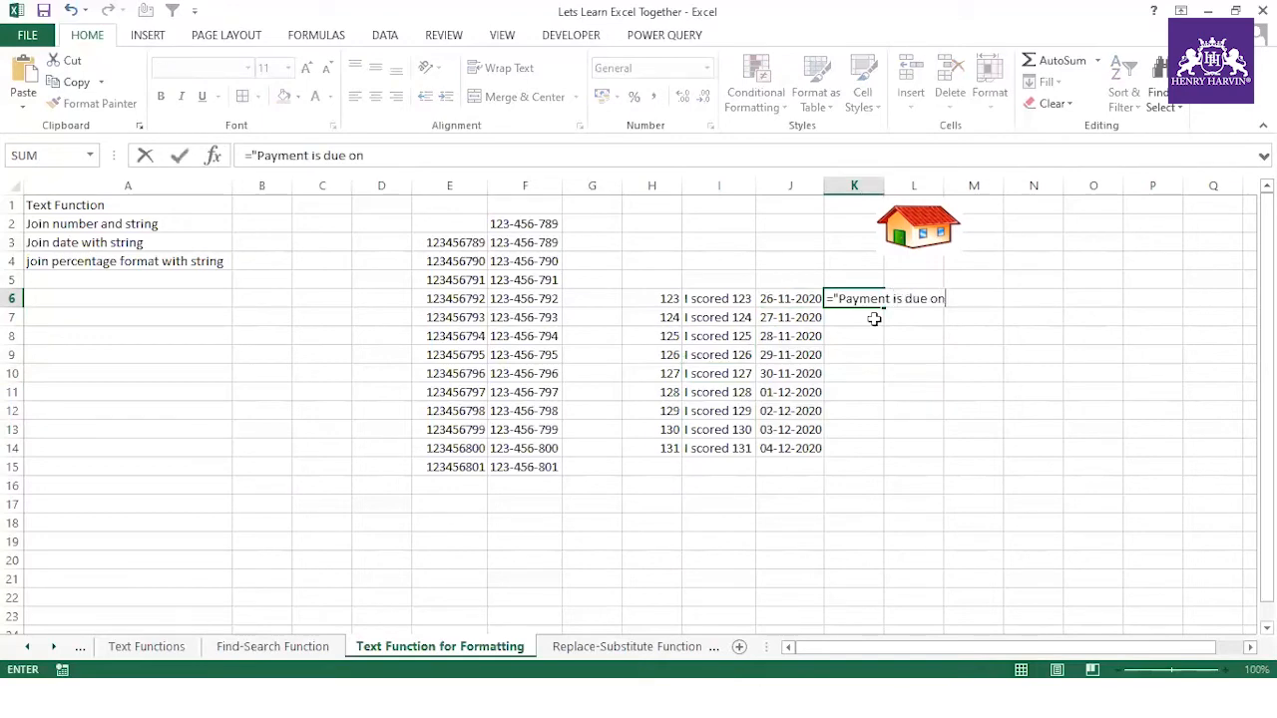
type(" \" &")
left_click(793, 300)
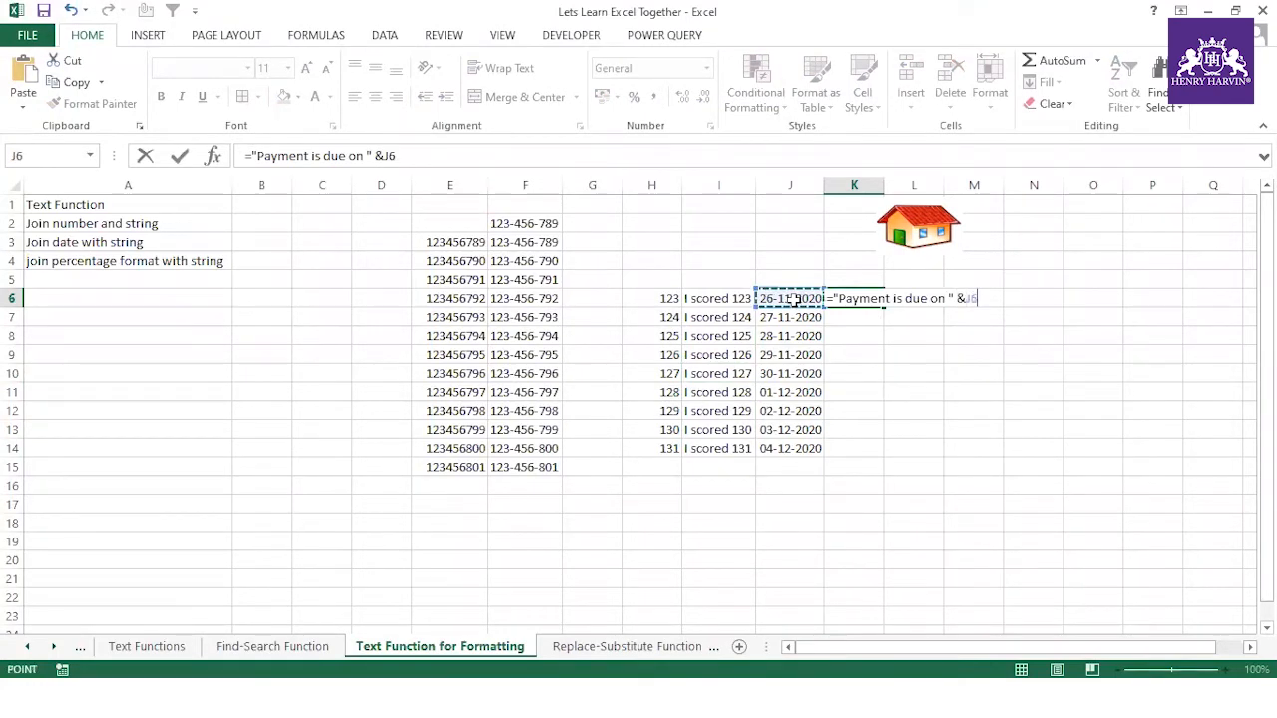
key("Return")
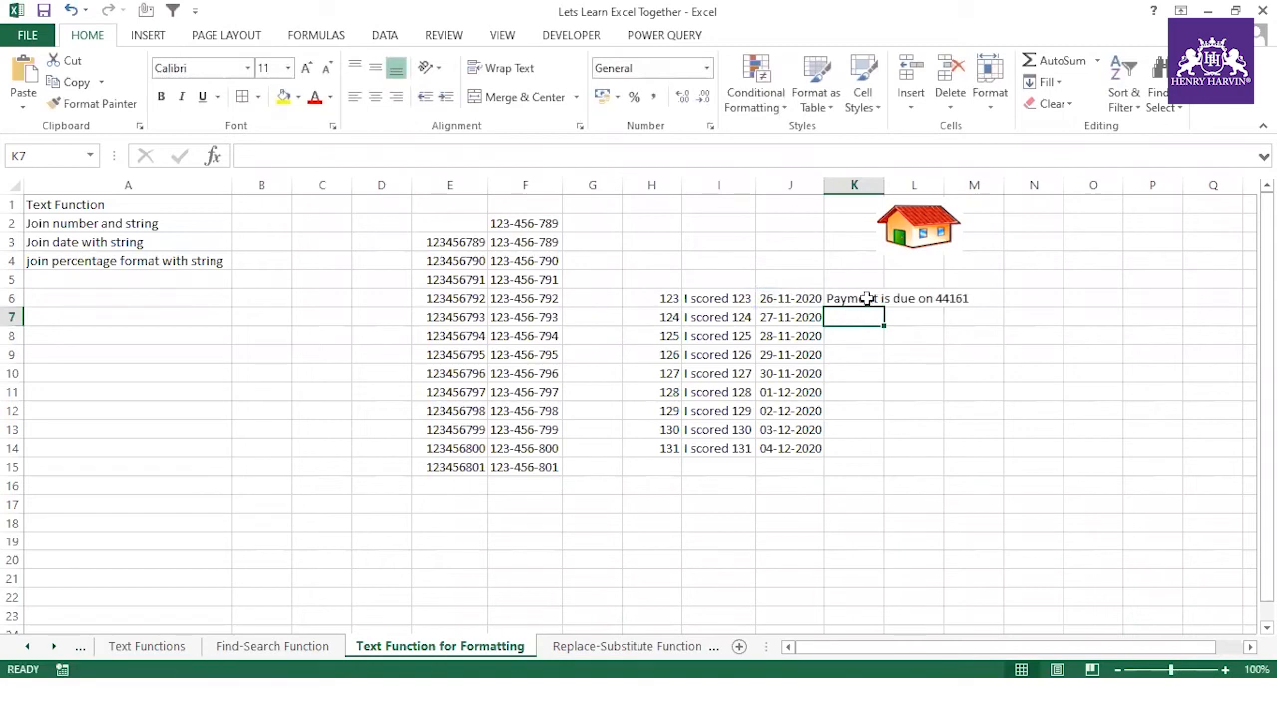
- Fill the K6 formula down through K14 and autofit the width of column K
left_click(865, 299)
double_click(883, 307)
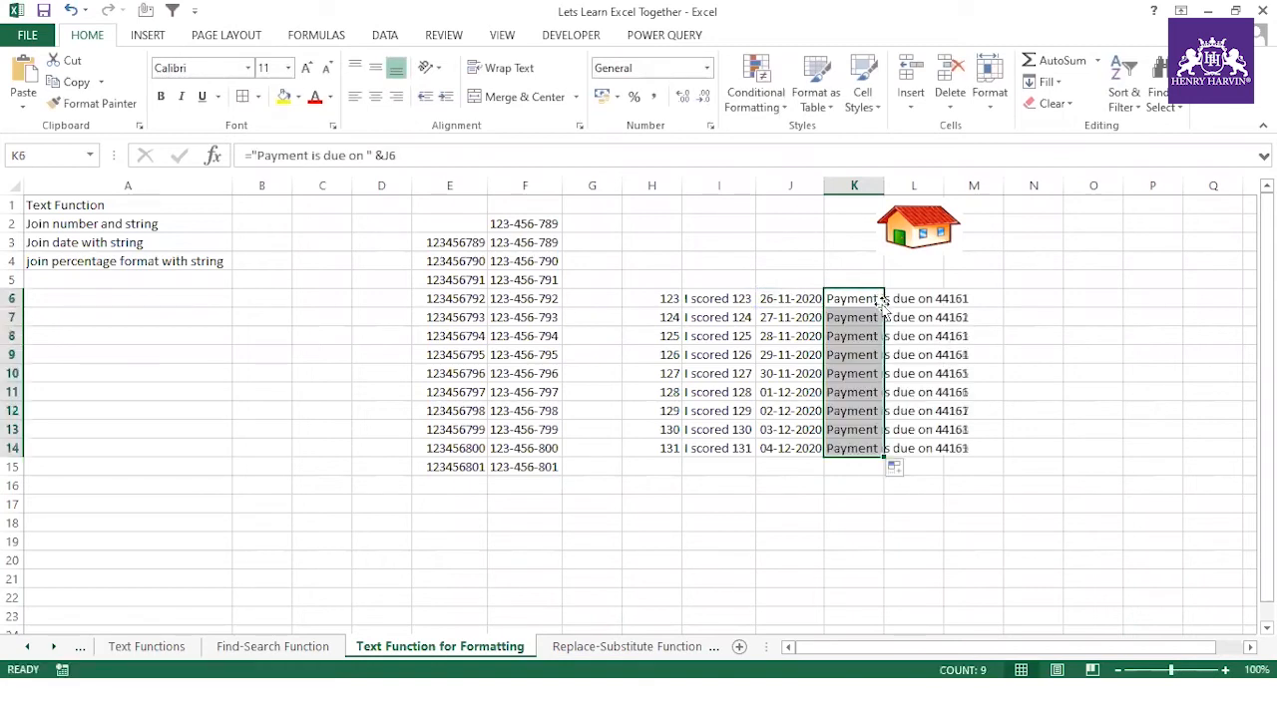
double_click(896, 177)
- Examine how the dates from column J appear in the payment texts and formulas of K6 to K14
key("shift+Up")
key("shift+Up")
key("shift+Up")
key("shift+Up")
left_click_drag(910, 299, 907, 449)
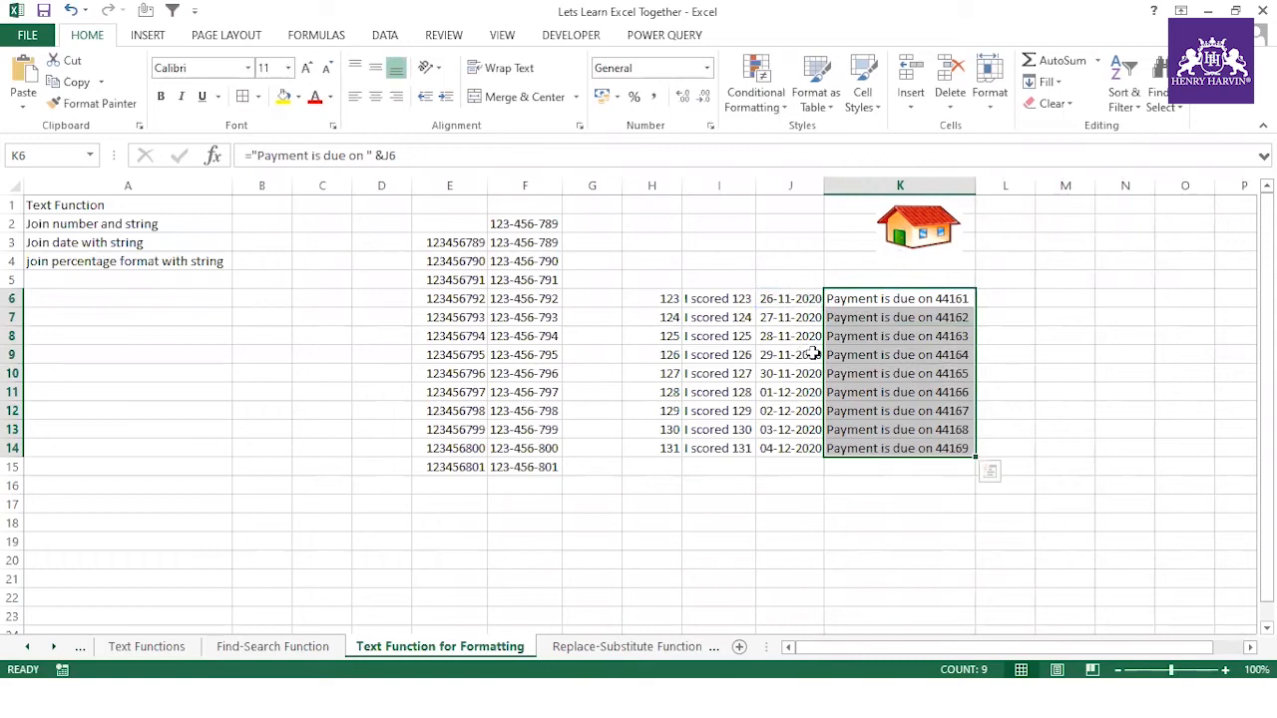
left_click(875, 300)
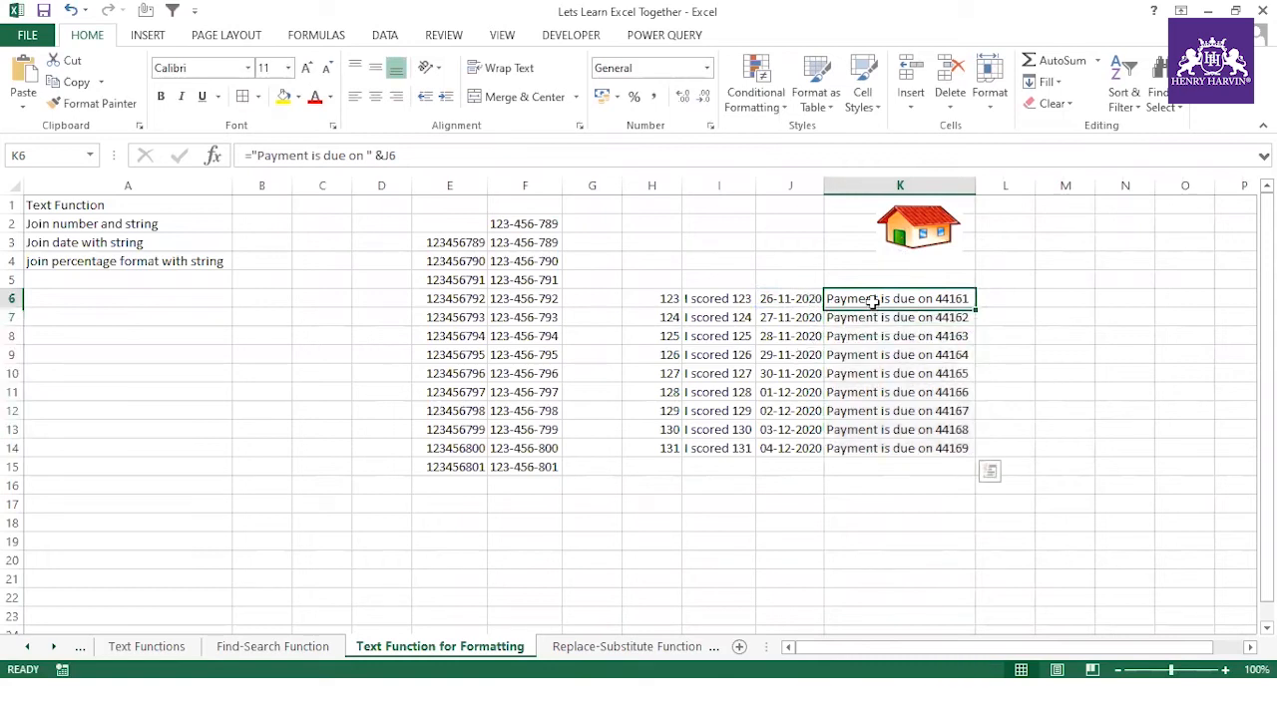
left_click(875, 359)
left_click(881, 394)
left_click(879, 445)
left_click(886, 389)
left_click(891, 333)
left_click(895, 299)
left_click(887, 354)
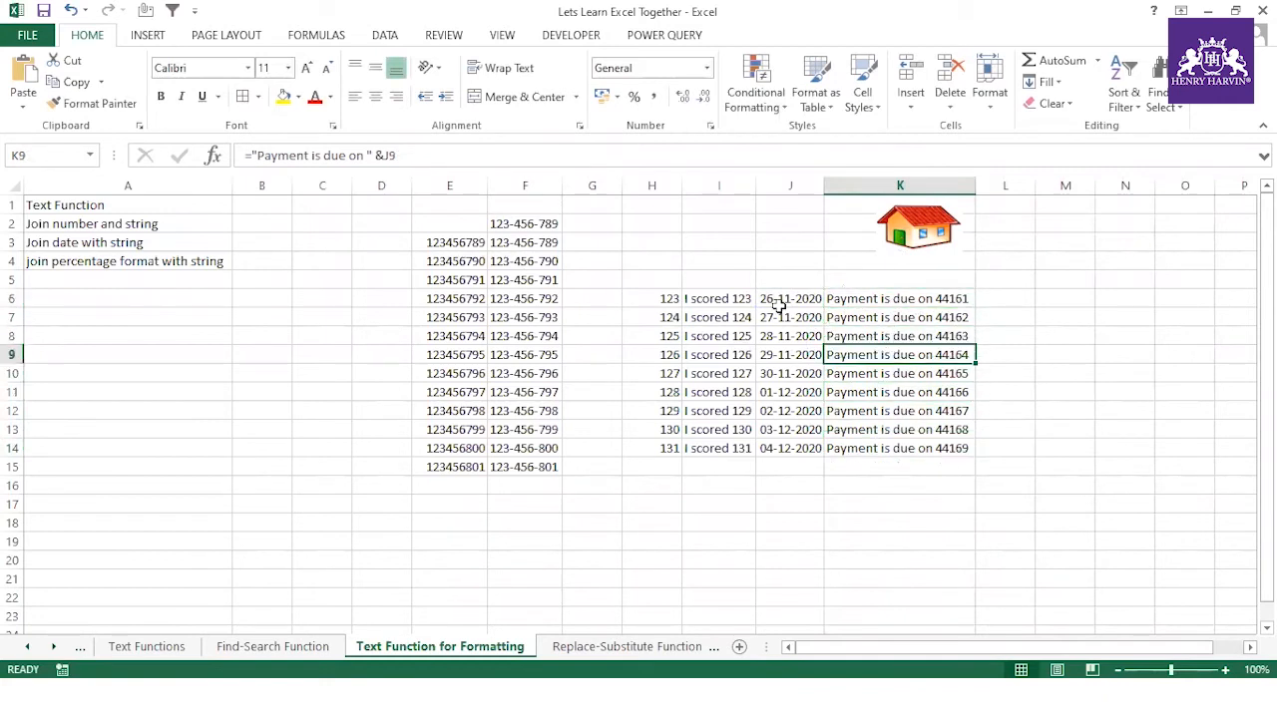
left_click(922, 299)
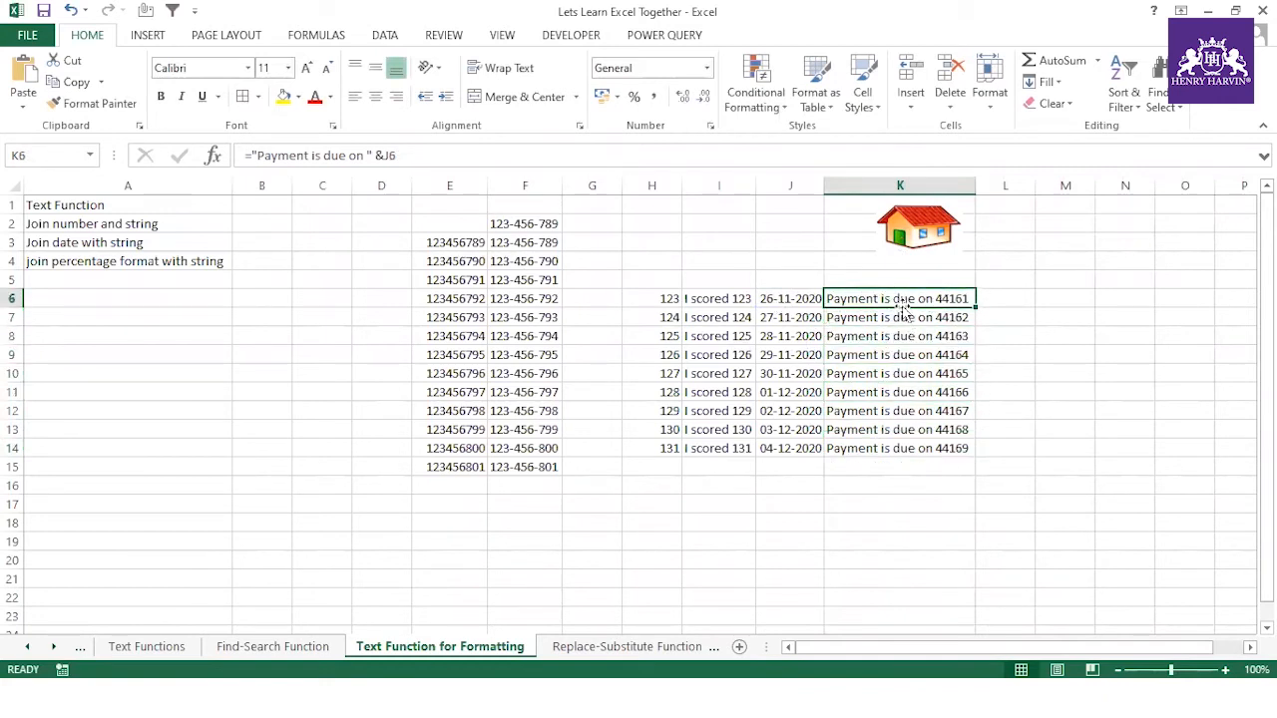
left_click(863, 373)
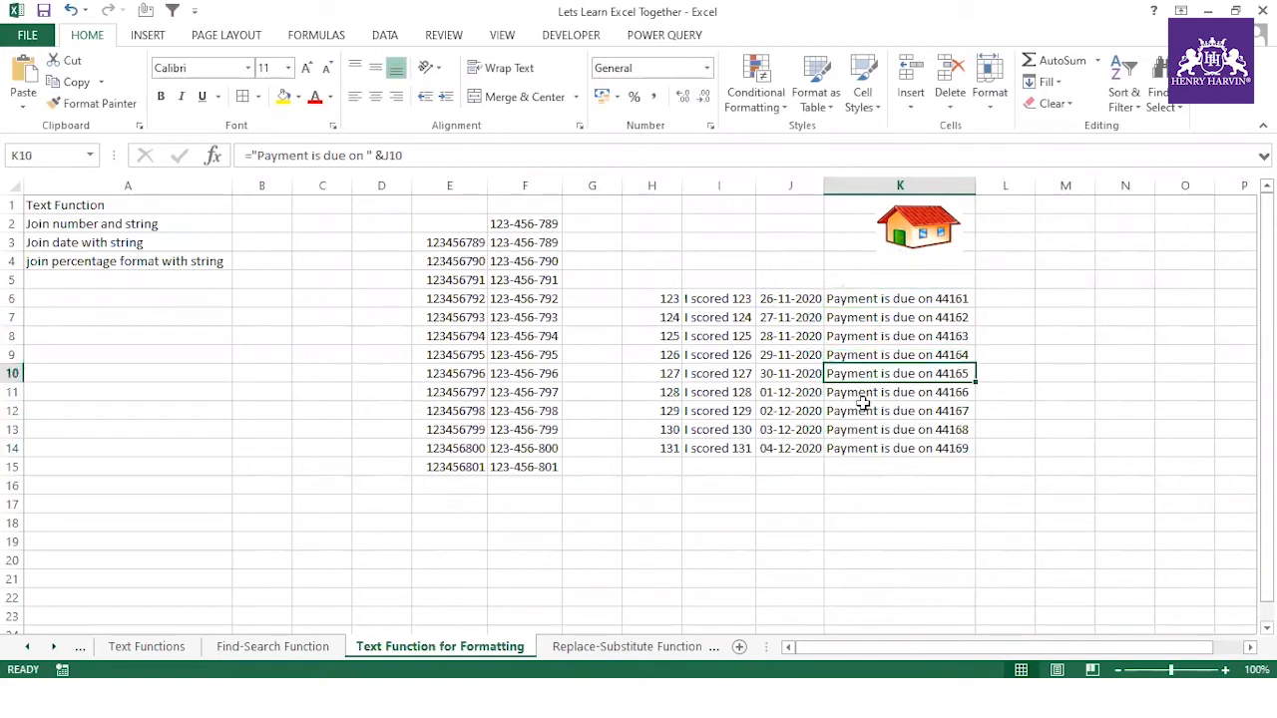
left_click(860, 411)
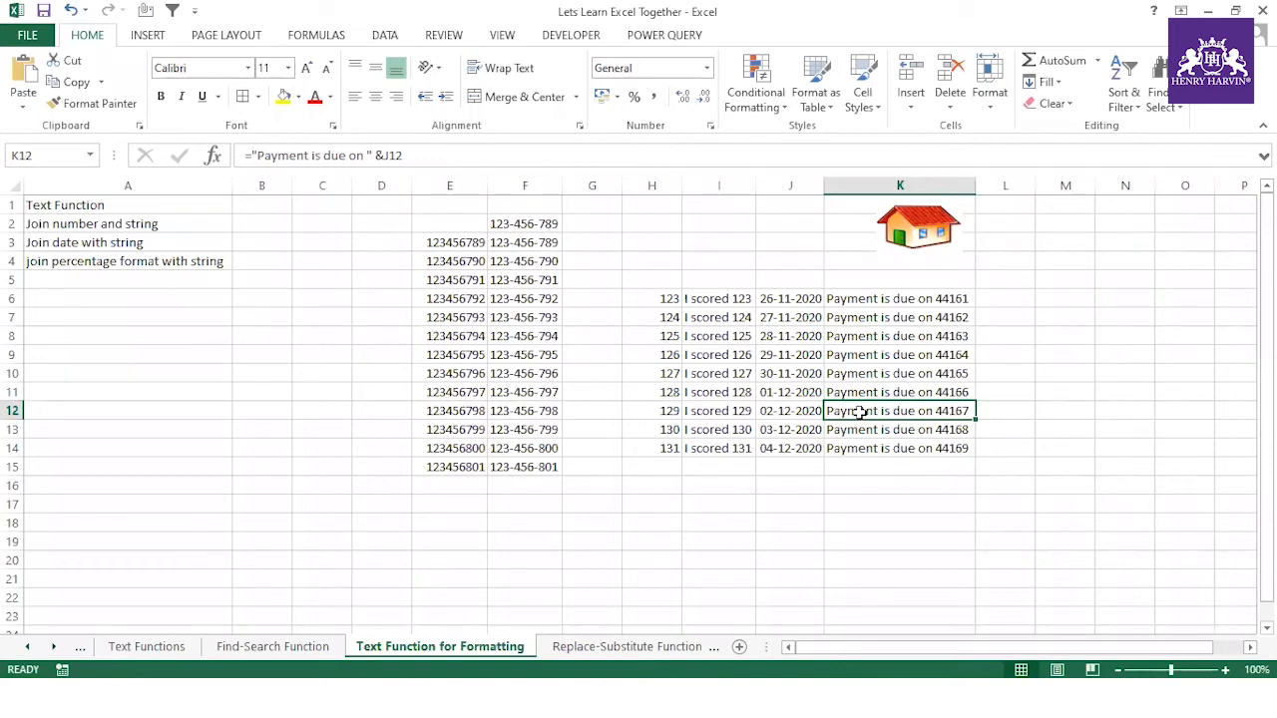
- Enter 1900 in B9 as a reference year for explaining date serial numbers
left_click(131, 389)
left_click(274, 354)
type("1900")
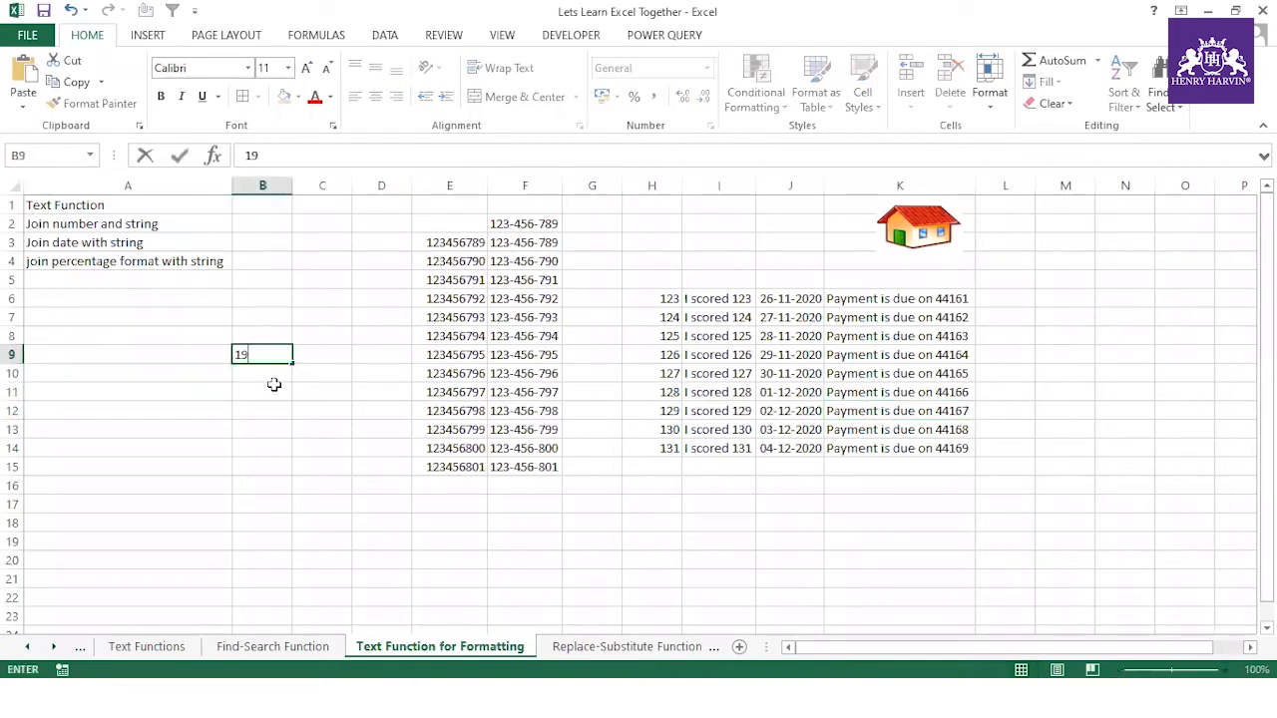
left_click(298, 417)
left_click(264, 354)
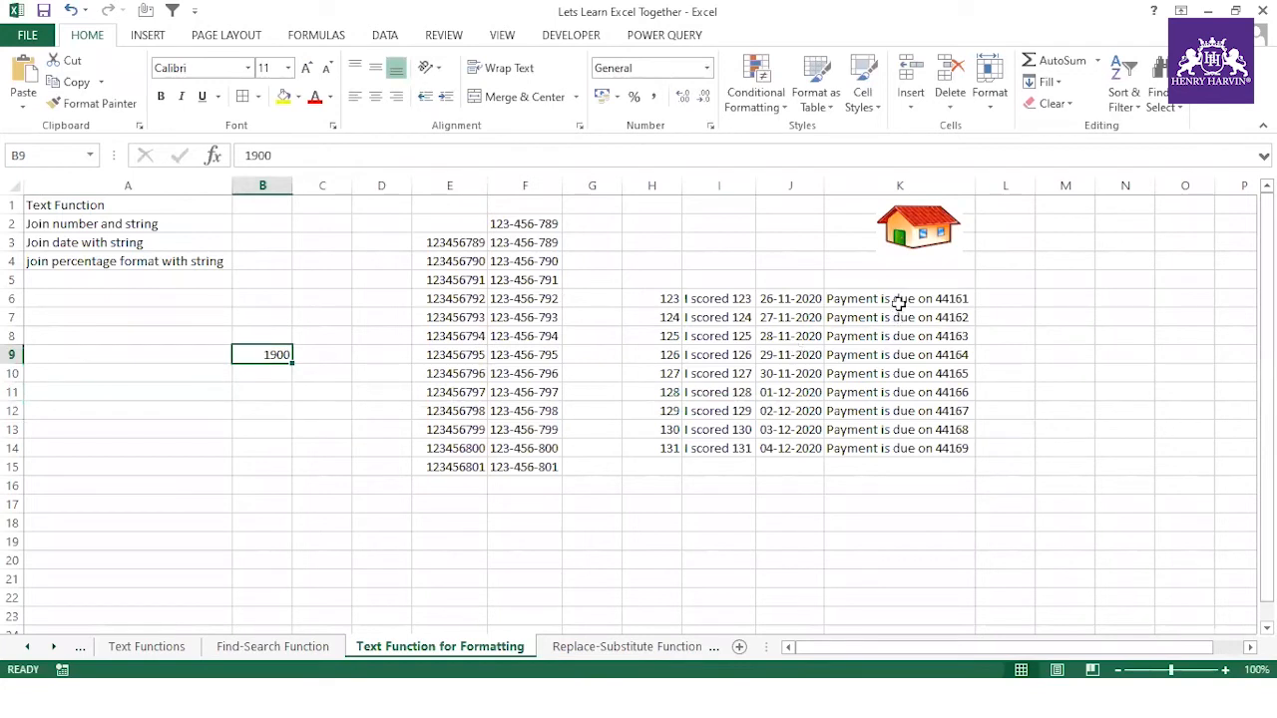
- Wrap the J11 reference in the K11 payment formula in a TEXT function with the format "dd-mm-yyyy"
left_click_drag(897, 304, 913, 449)
left_click(905, 373)
left_click(910, 296)
left_click(909, 338)
left_click(908, 393)
left_click(385, 155)
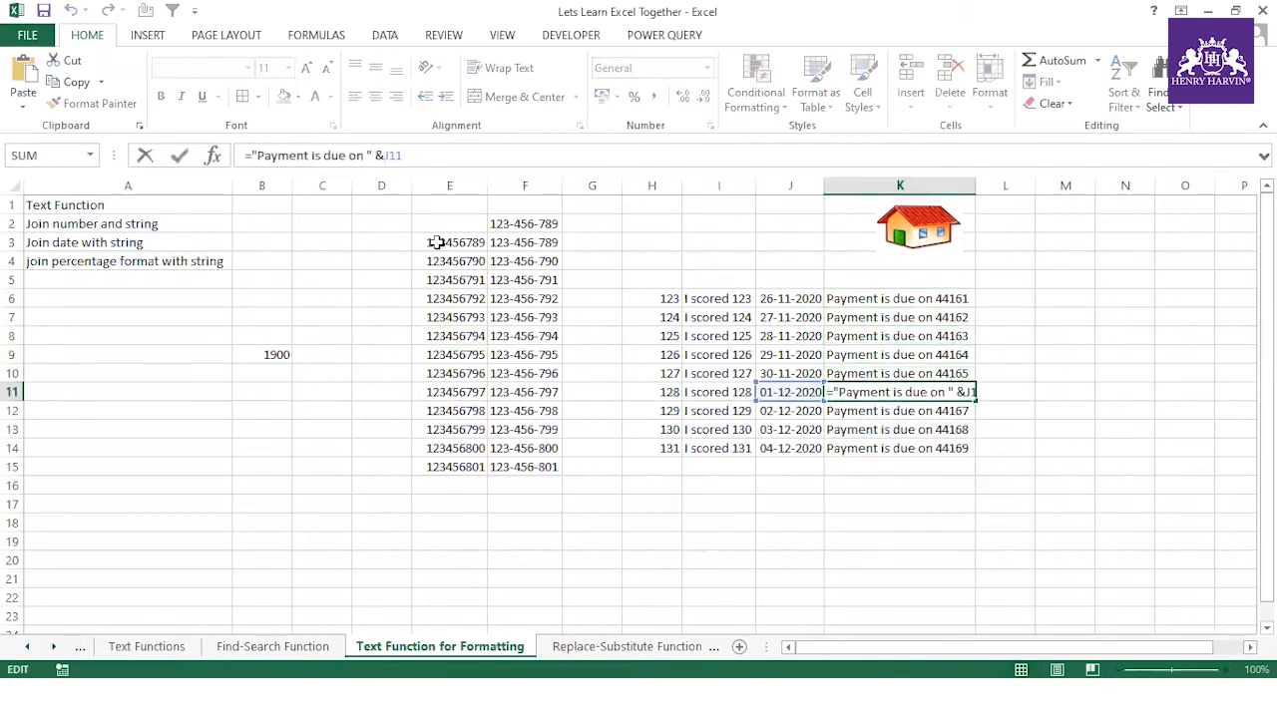
type("text")
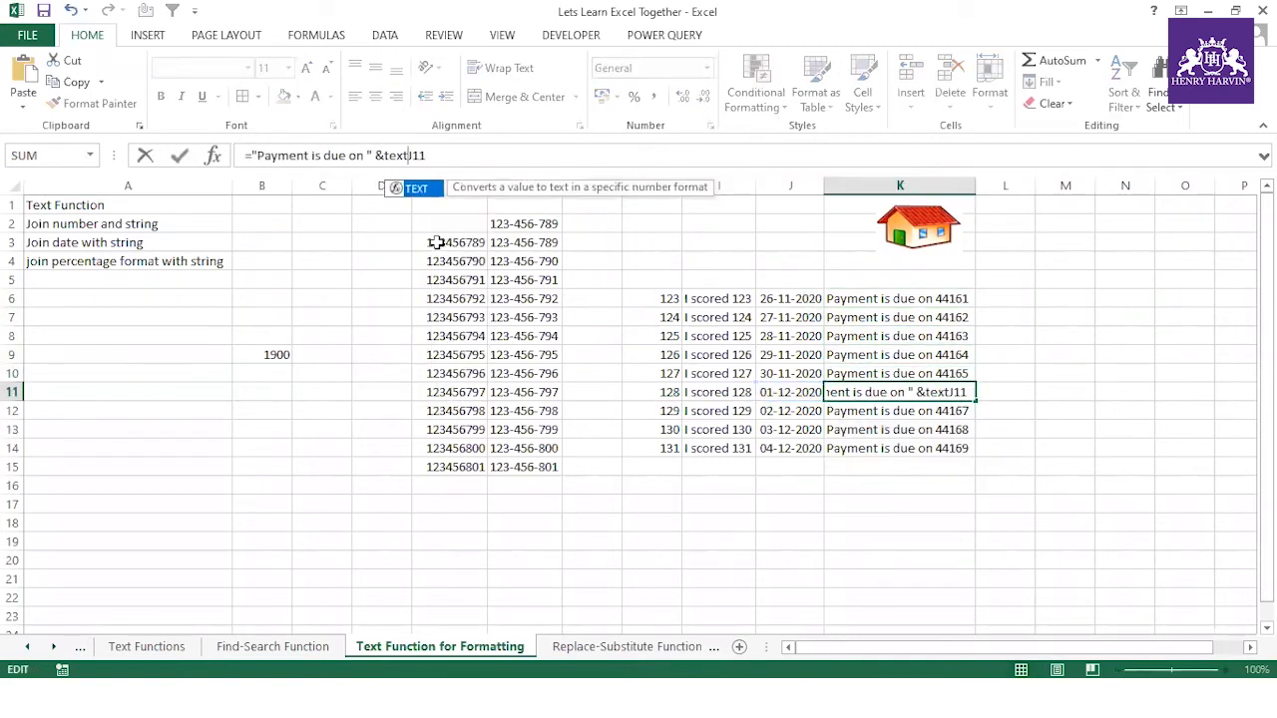
type("(")
type(",\"dd")
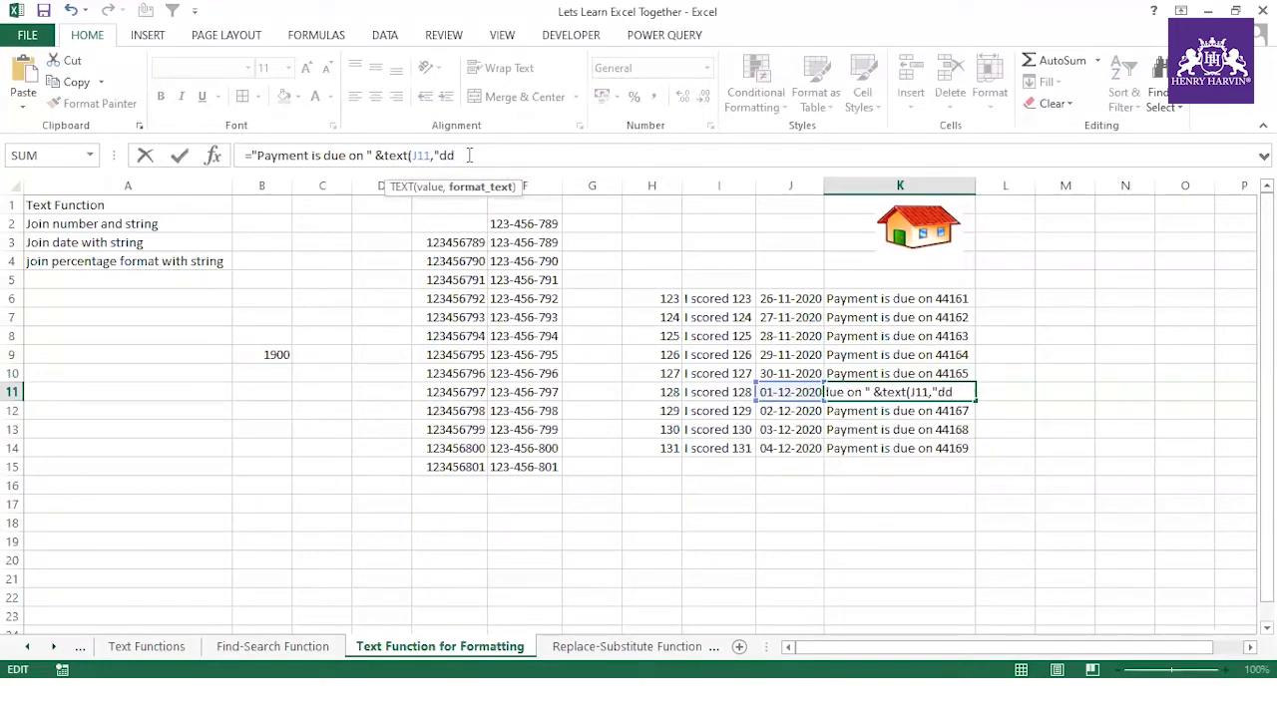
type("-mm")
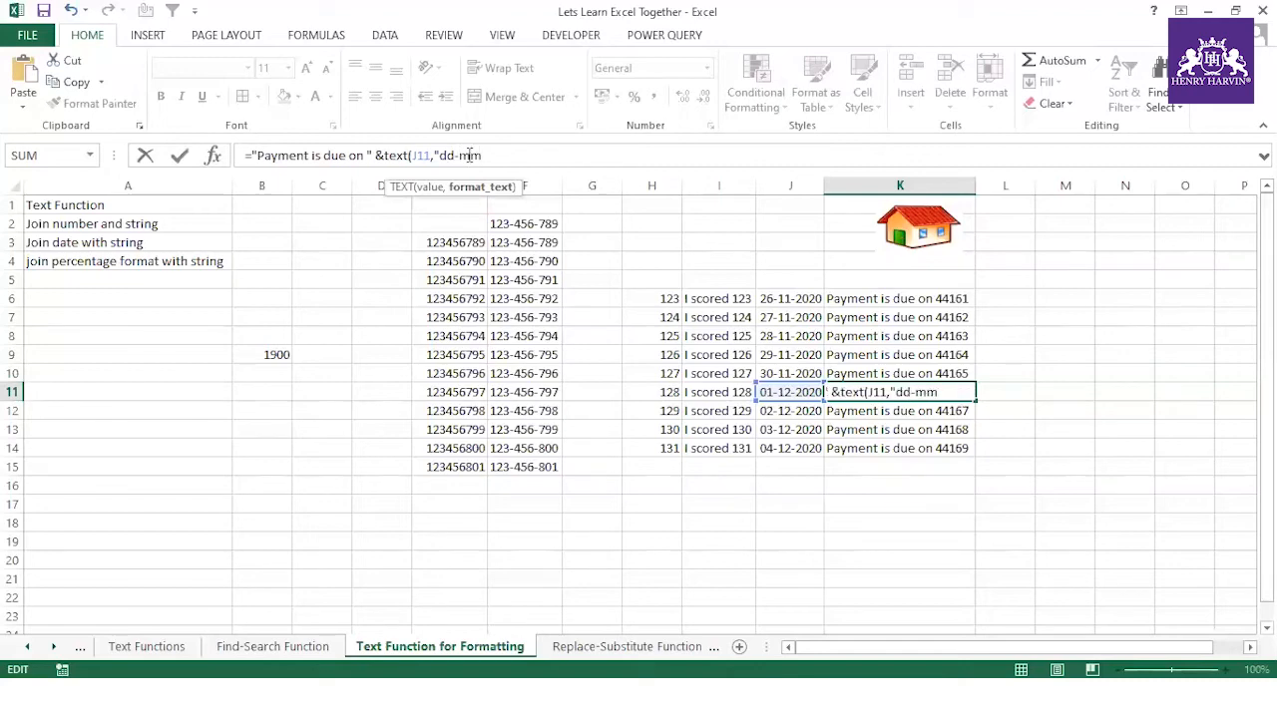
type("-yyyy\")")
key("Return")
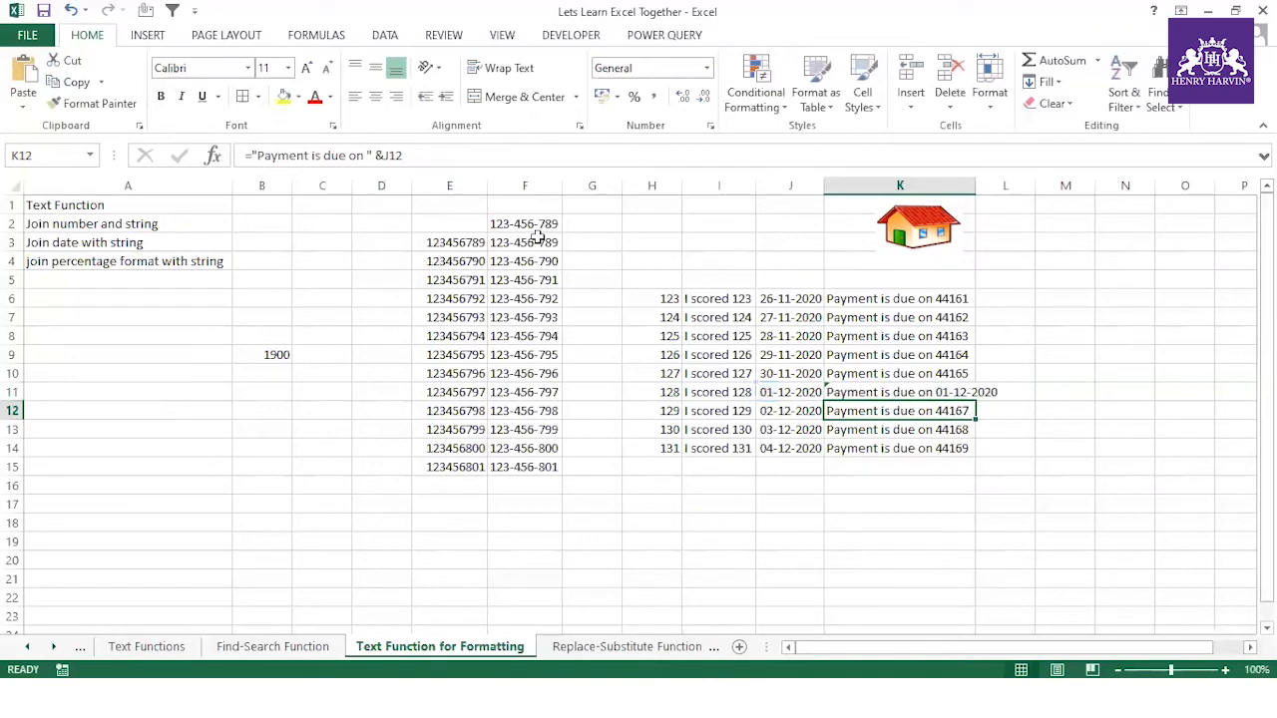
- Copy the K11 TEXT payment formula to K6, autofit column K and fill the formula down through K14
left_click(952, 388)
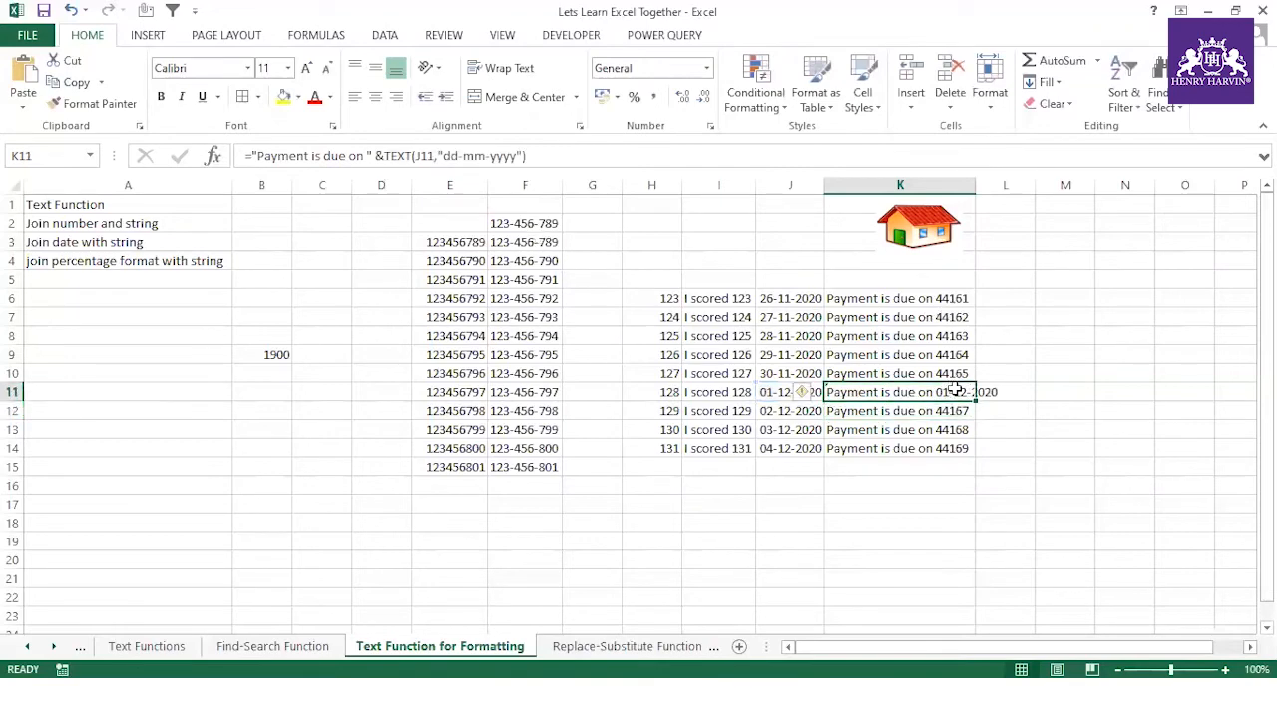
key("ctrl+c")
left_click(952, 298)
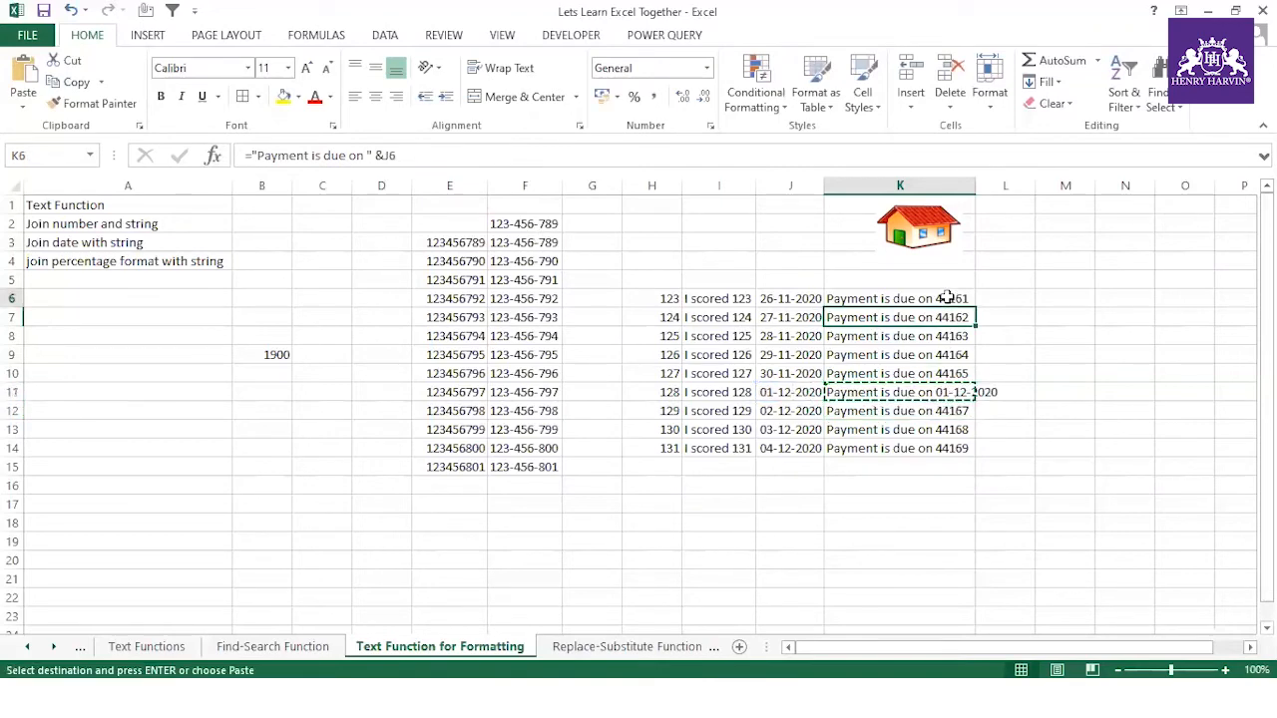
key("ctrl+v")
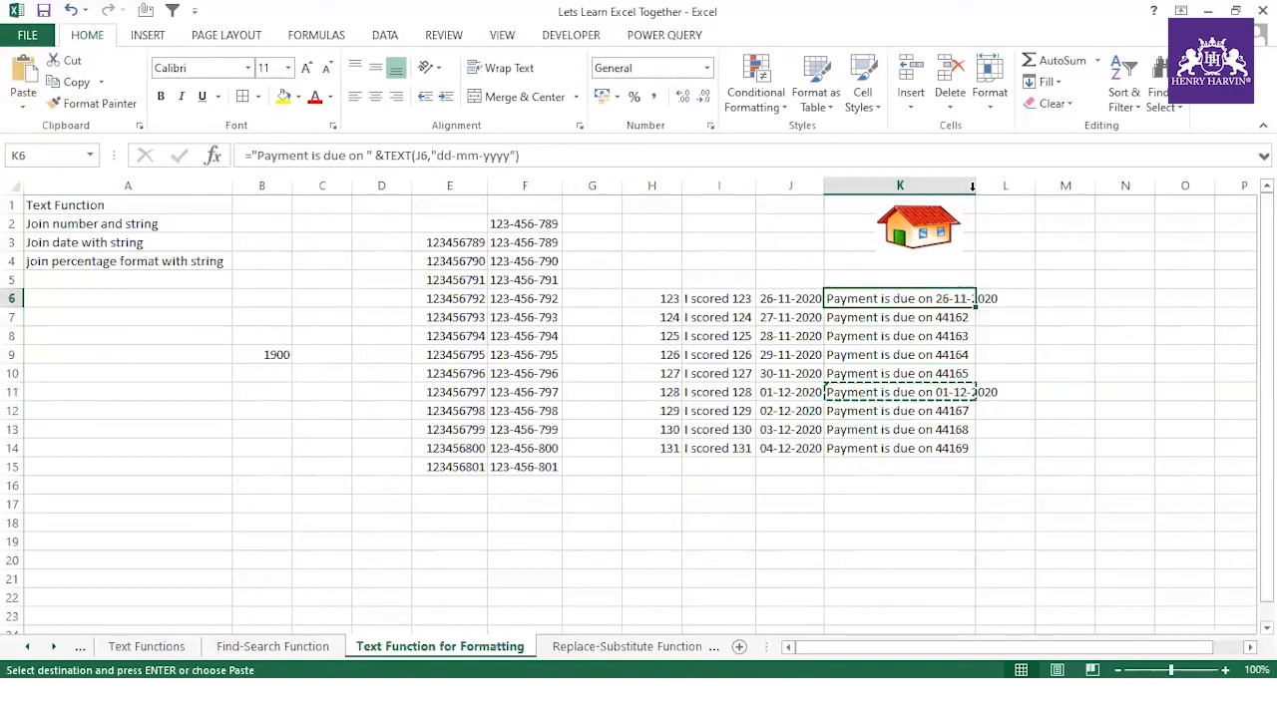
double_click(975, 186)
double_click(1006, 306)
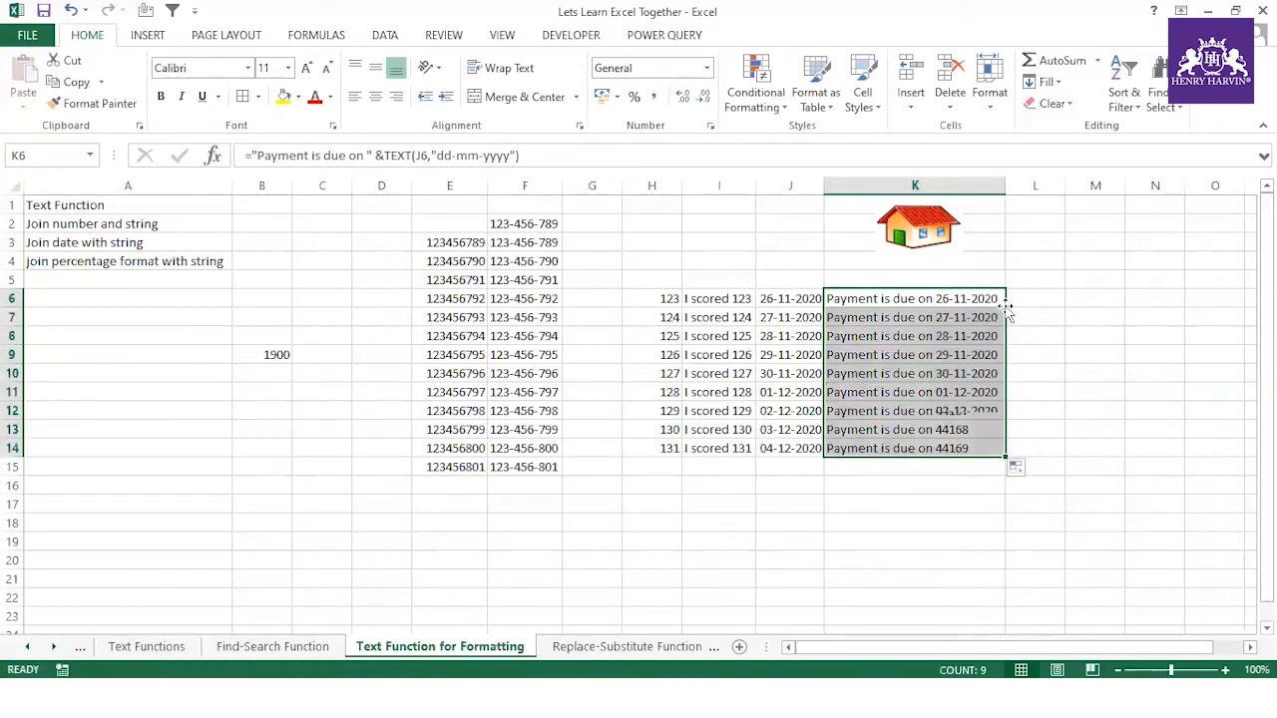
- Examine the TEXT formulas and the formatted dates in the payment texts of column K
left_click(891, 357)
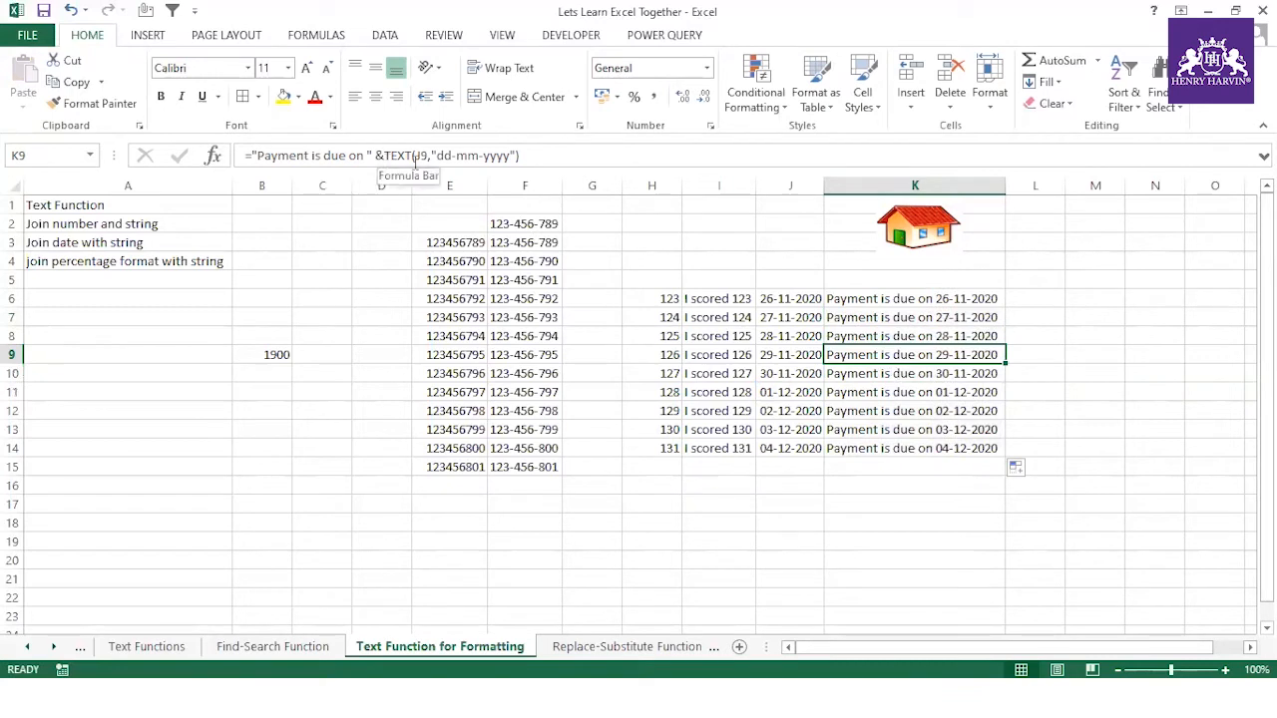
left_click(870, 435)
left_click(884, 410)
left_click(887, 392)
left_click(890, 357)
left_click(886, 319)
left_click(867, 398)
left_click(869, 410)
left_click(874, 429)
left_click(876, 447)
left_click(878, 392)
left_click(879, 354)
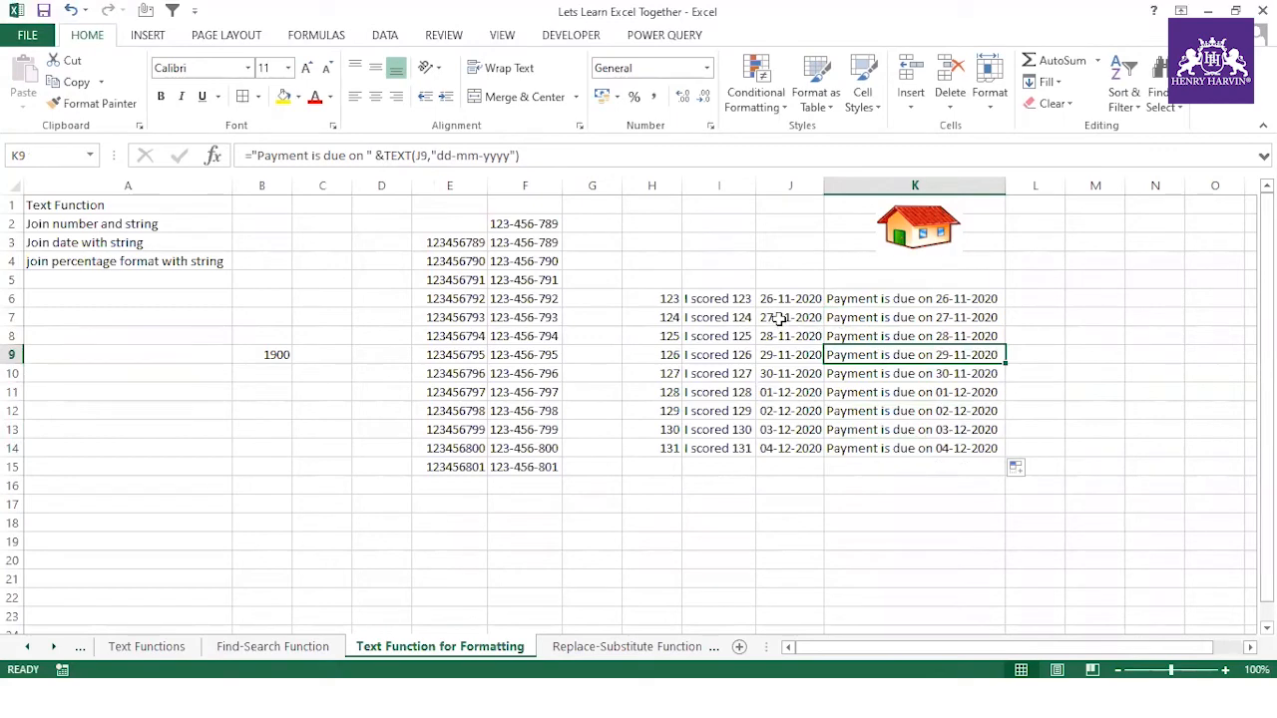
- Enter the sample percentages 20% in D17 and 30% in D18 for the percentage-with-string example
left_click(97, 261)
scroll(299, 429, "down", 2)
left_click(362, 377)
left_click(370, 396)
type("20")
type("6")
key("BackSpace")
type("%")
key("Return")
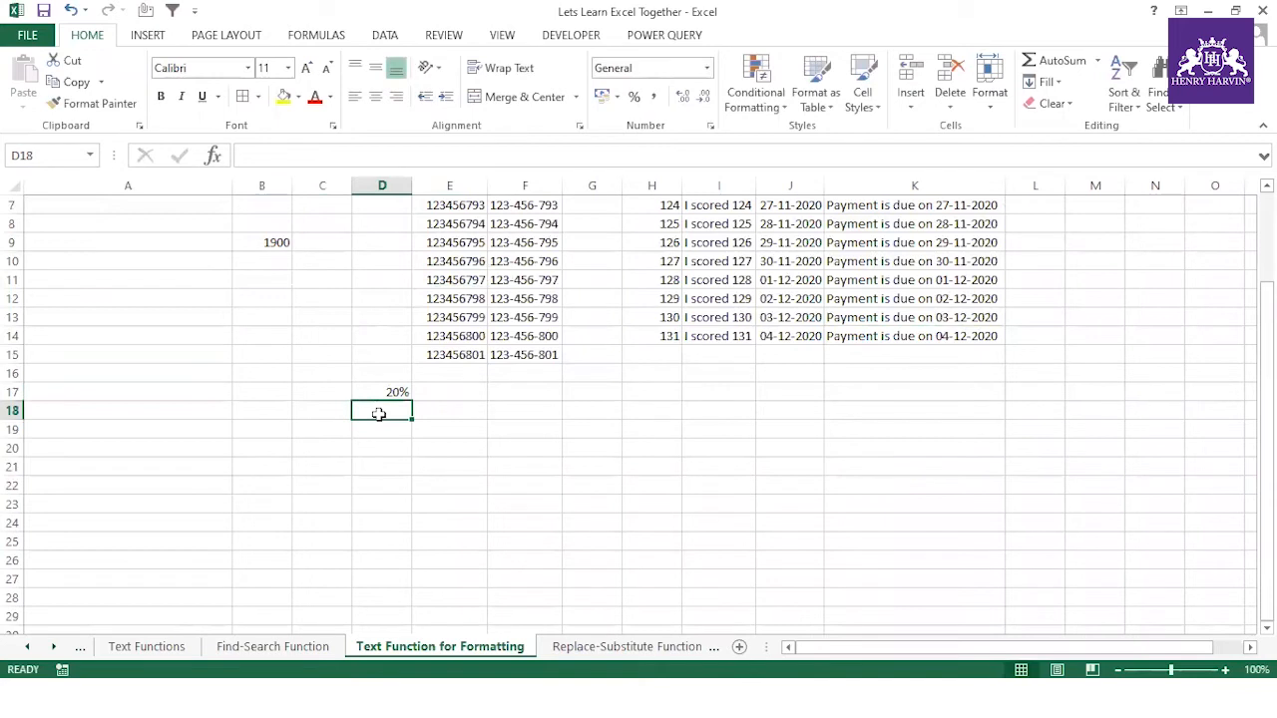
type("30%")
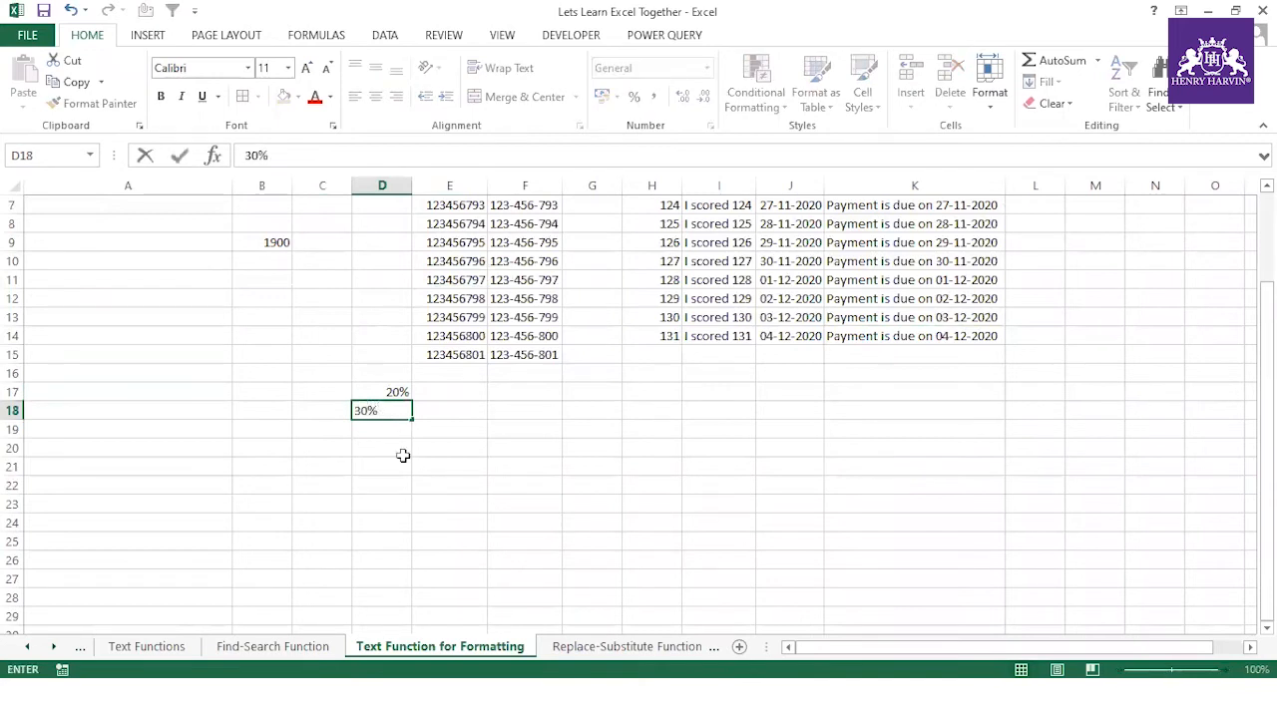
left_click(399, 507)
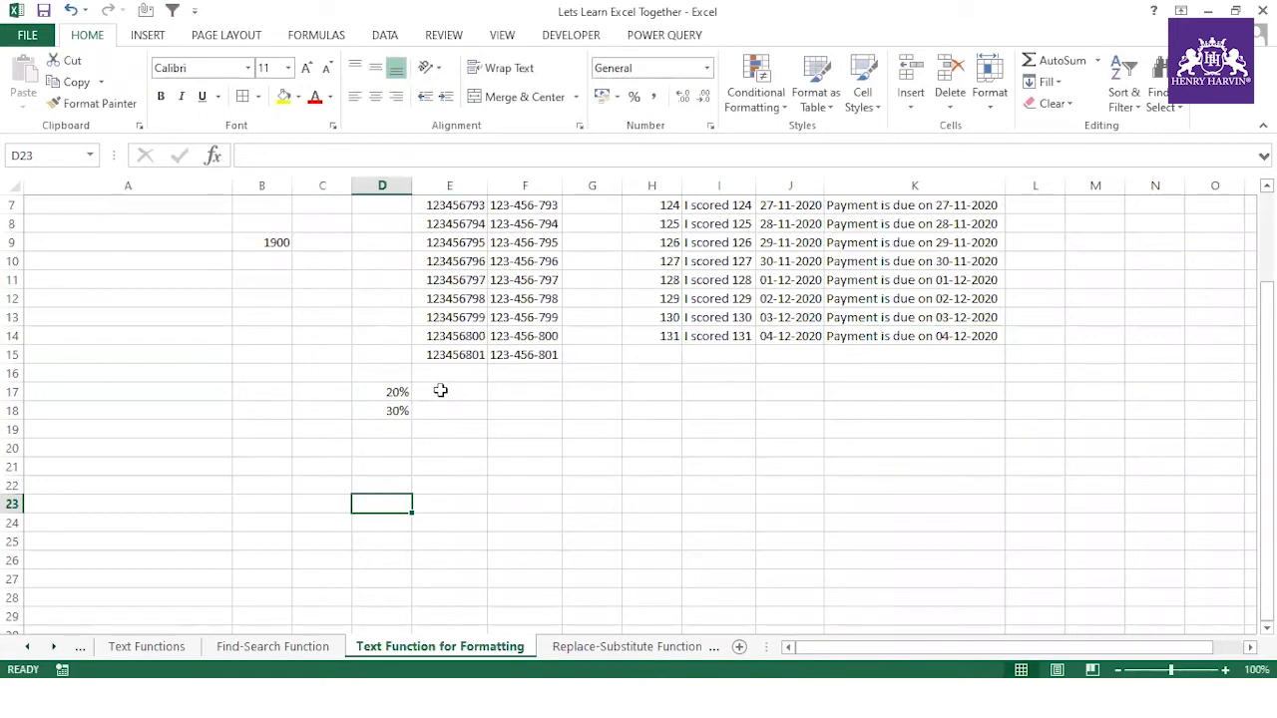
- Enter a formula in E17 that joins the text "You can avail the discount " with D17
left_click(440, 390)
type("=")
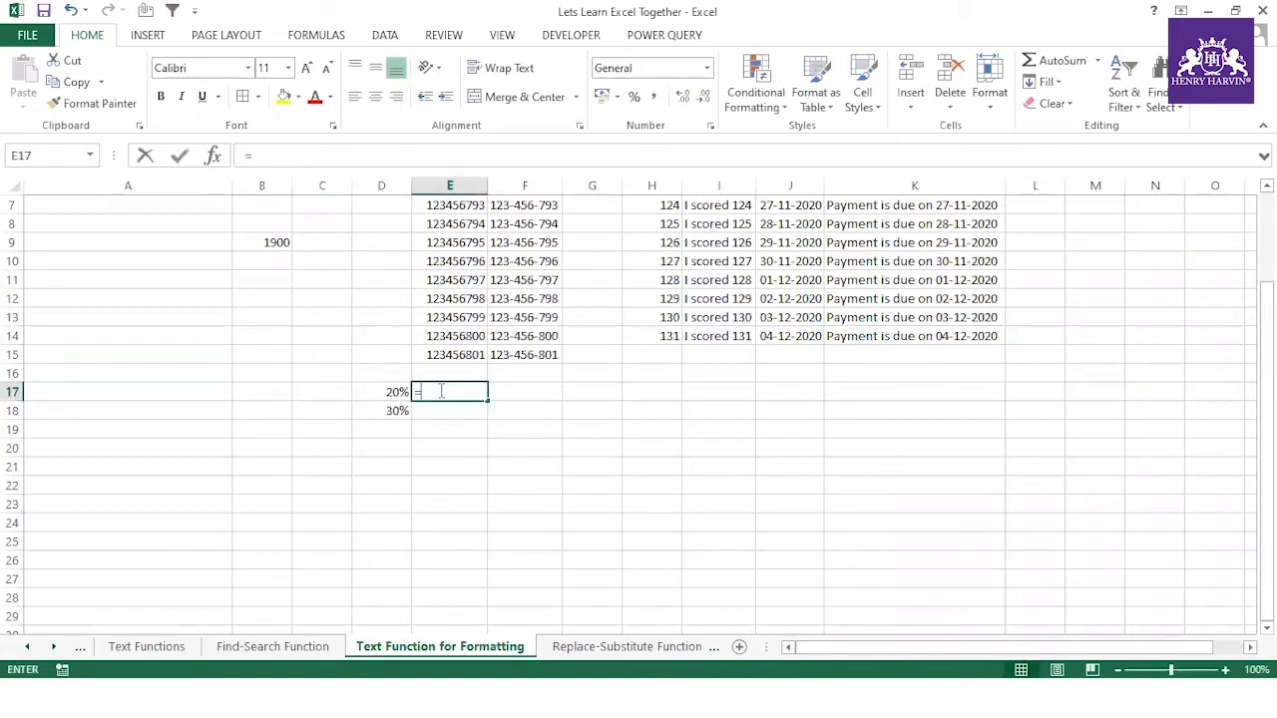
type("\"Yo")
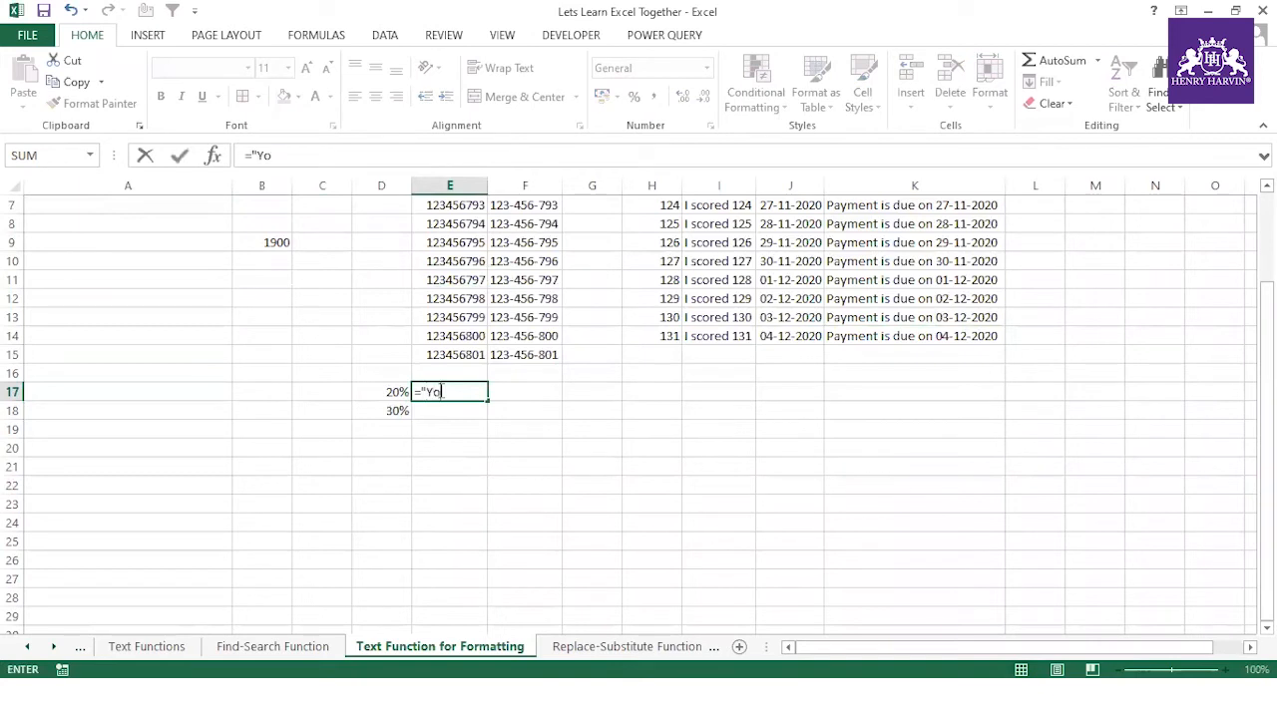
type("u can avail the discount")
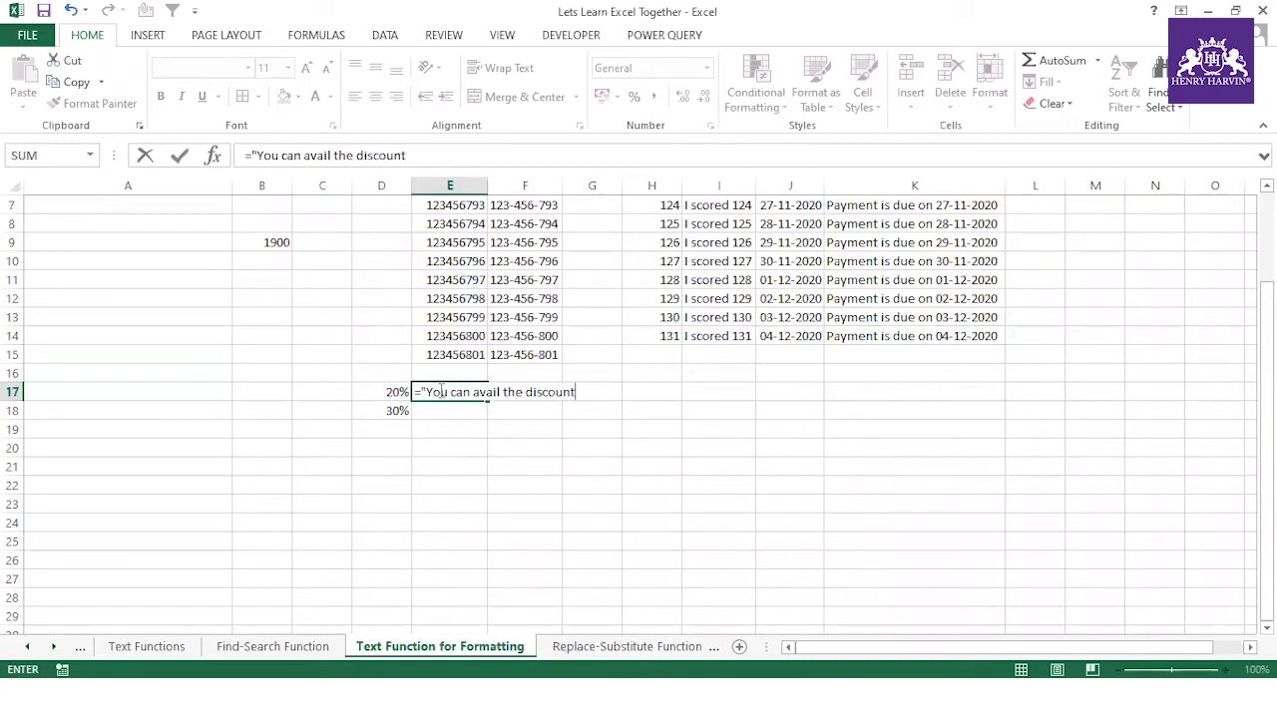
type(" \" &")
left_click(384, 392)
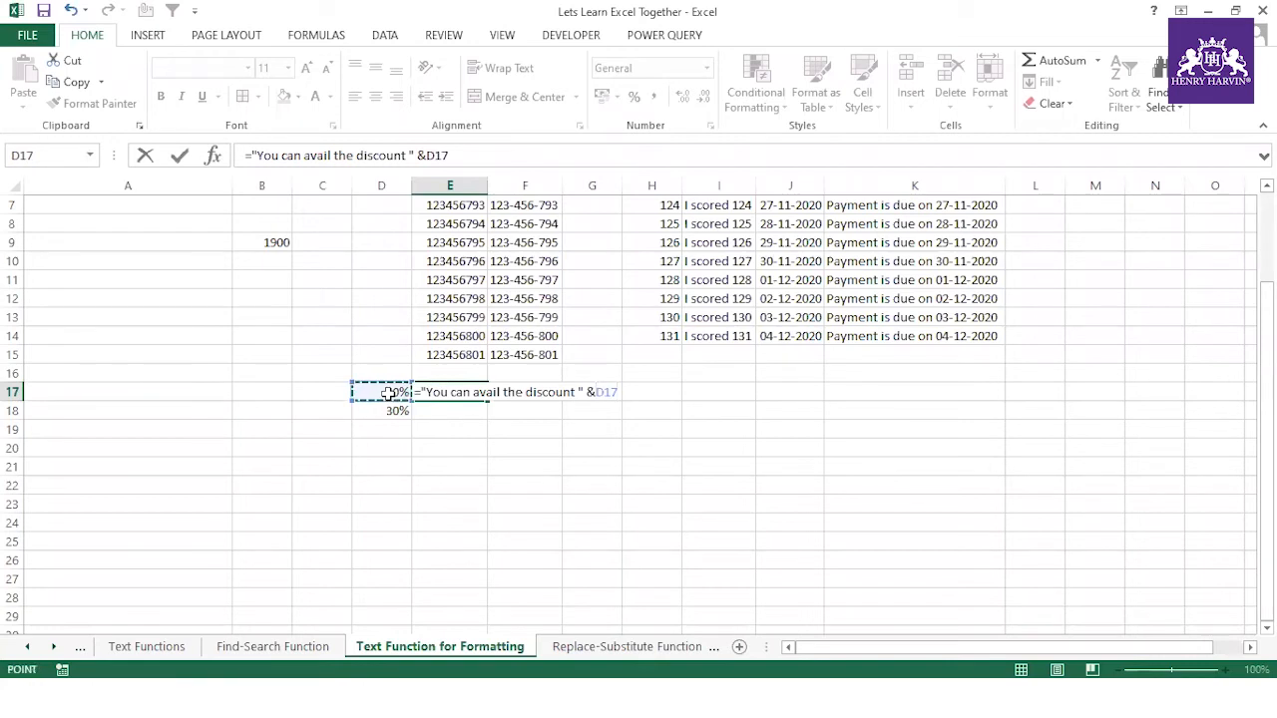
key("Return")
- Fill the E17 discount formula down to E18, autofit column E and check both joined texts
left_click(444, 392)
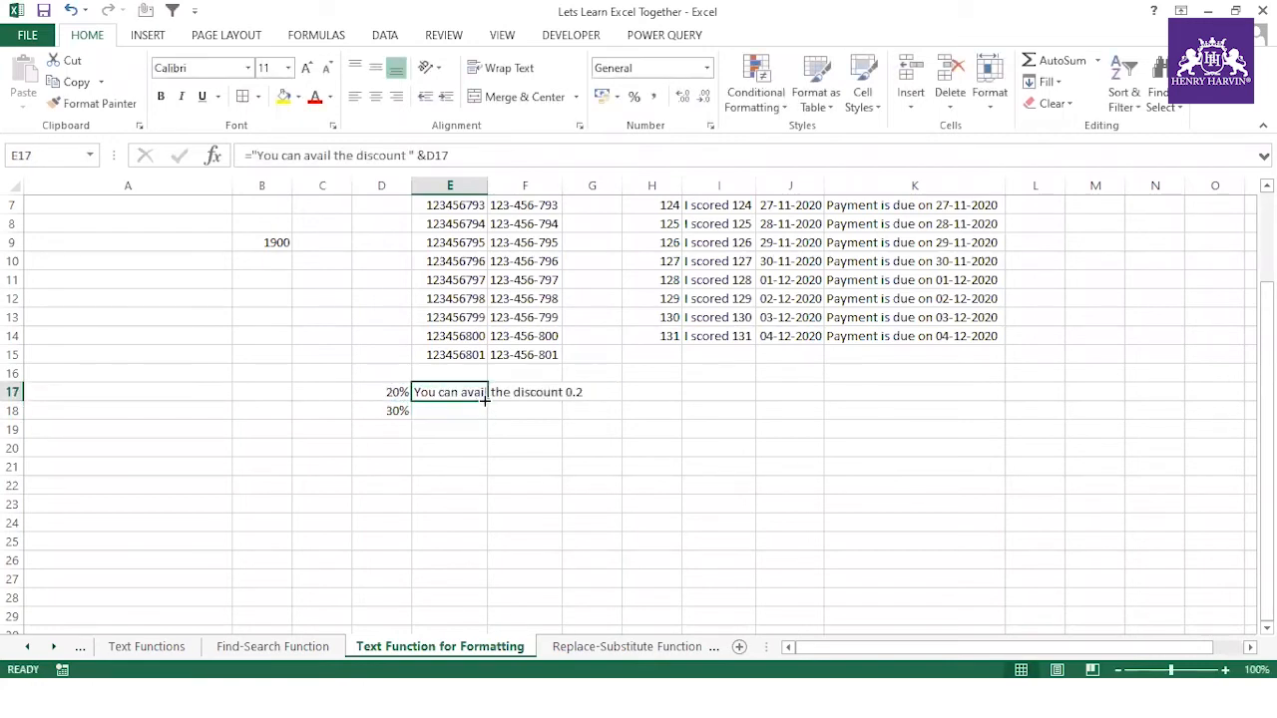
double_click(485, 401)
double_click(487, 185)
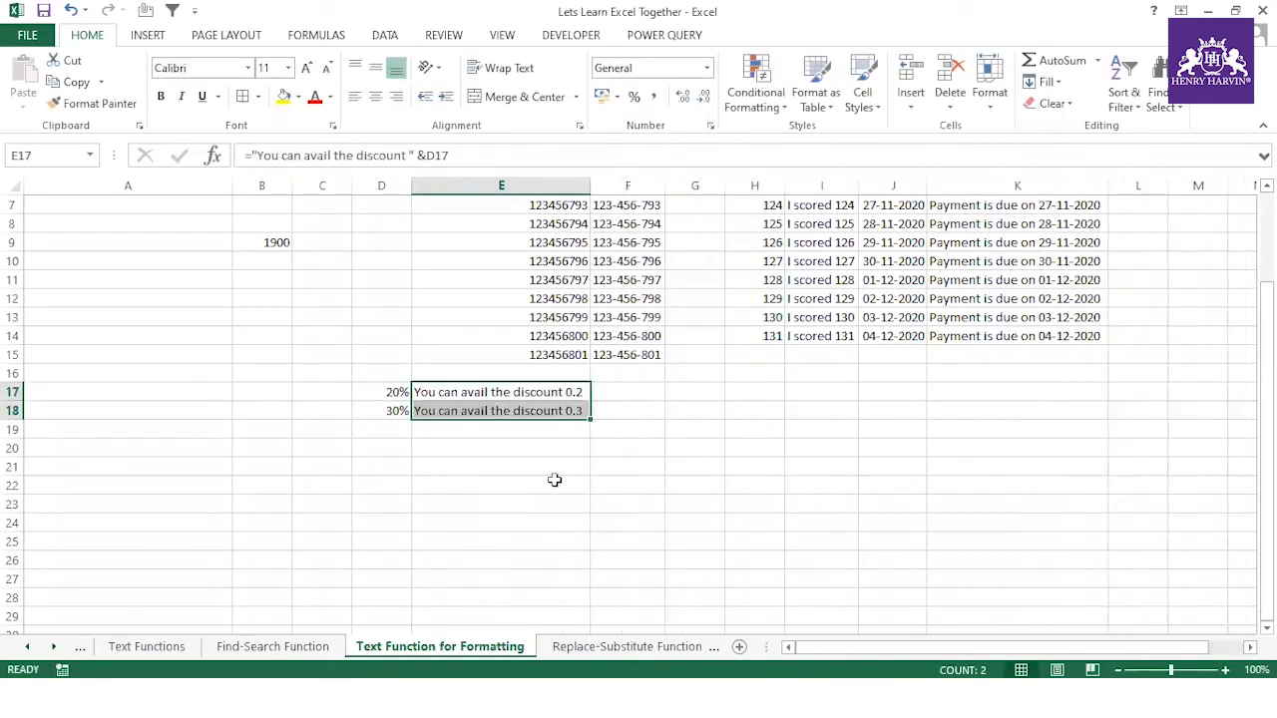
left_click(579, 392)
left_click(573, 409)
left_click(575, 391)
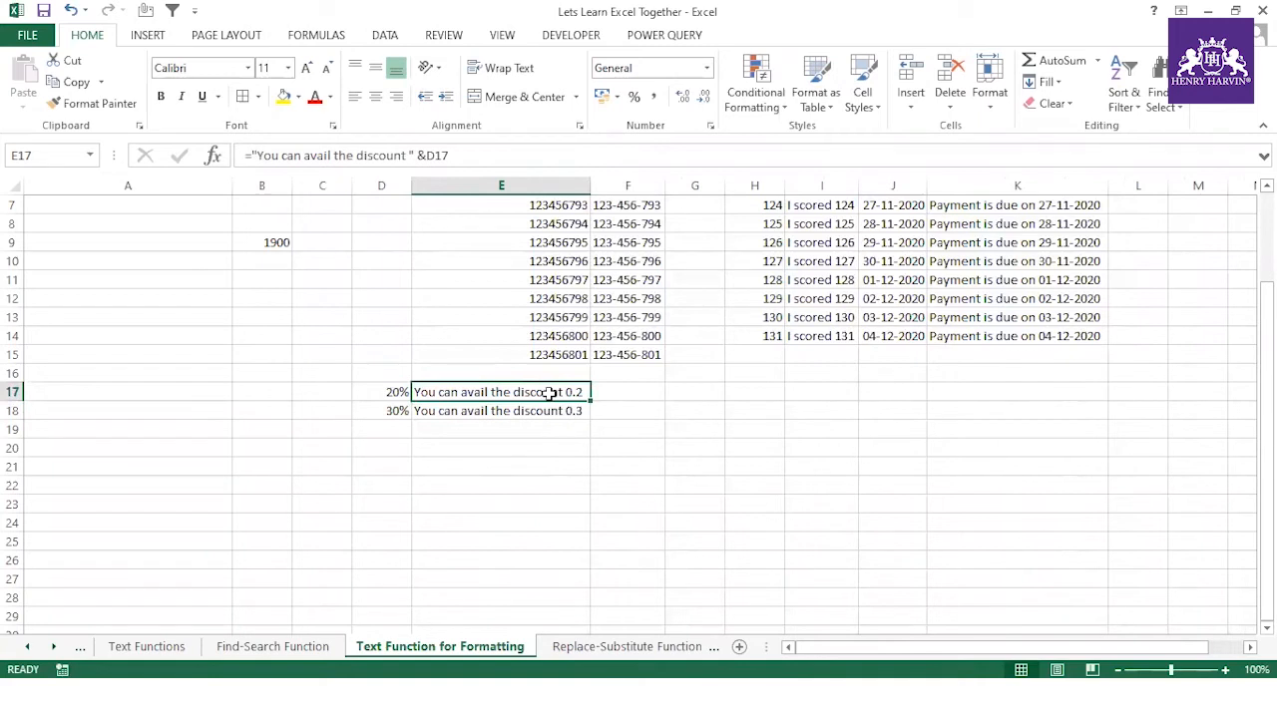
left_click(503, 409)
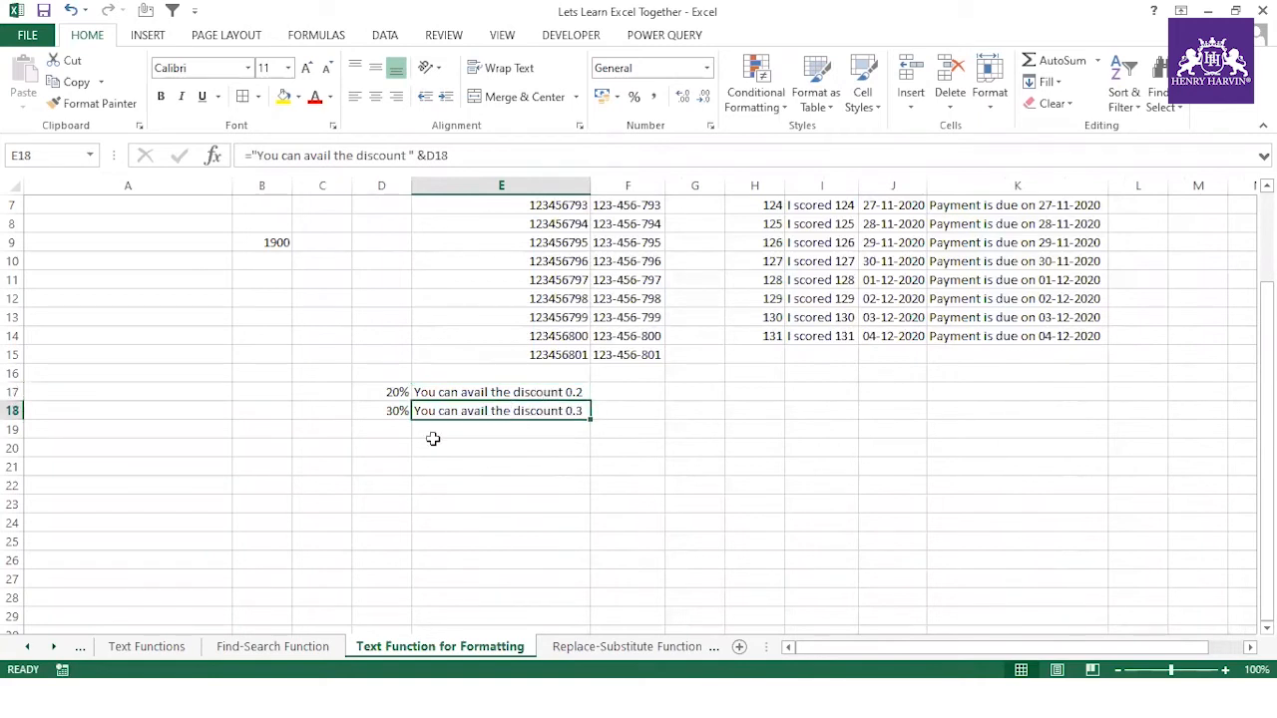
- Wrap the D17 reference in the E17 discount formula in a TEXT function with the format "0%"
left_click(565, 393)
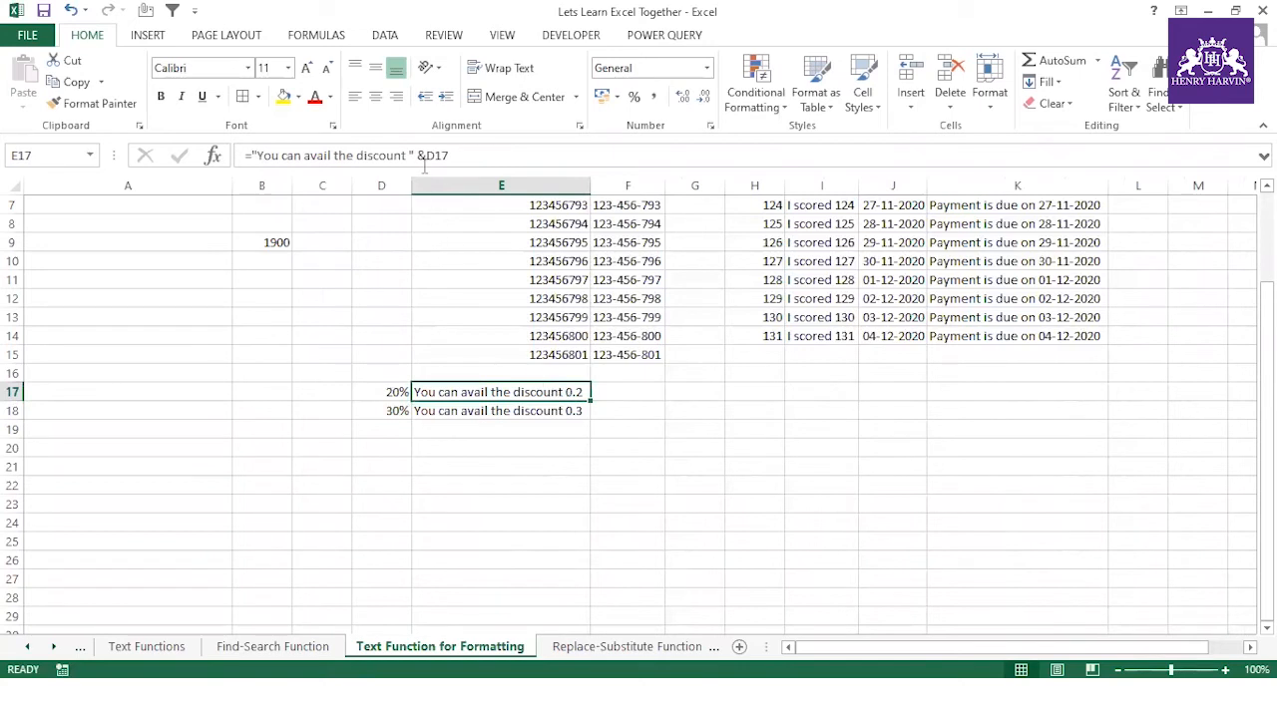
left_click(423, 156)
type("text")
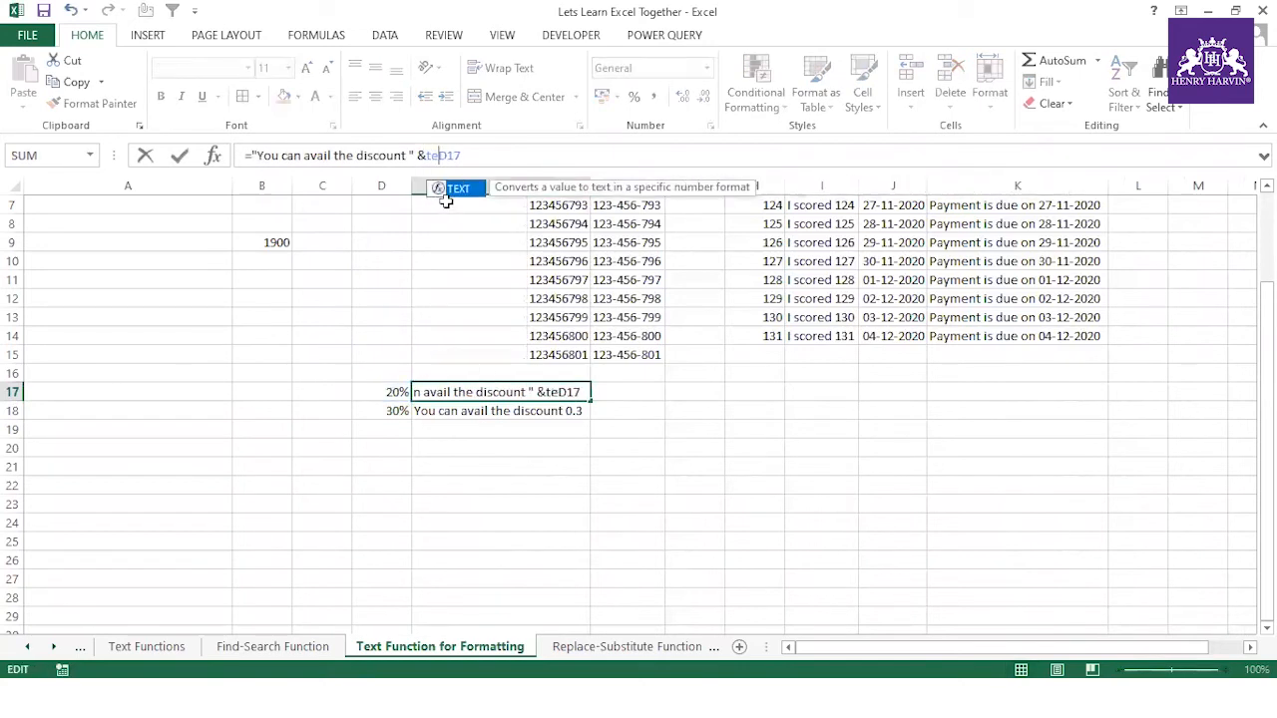
type("(")
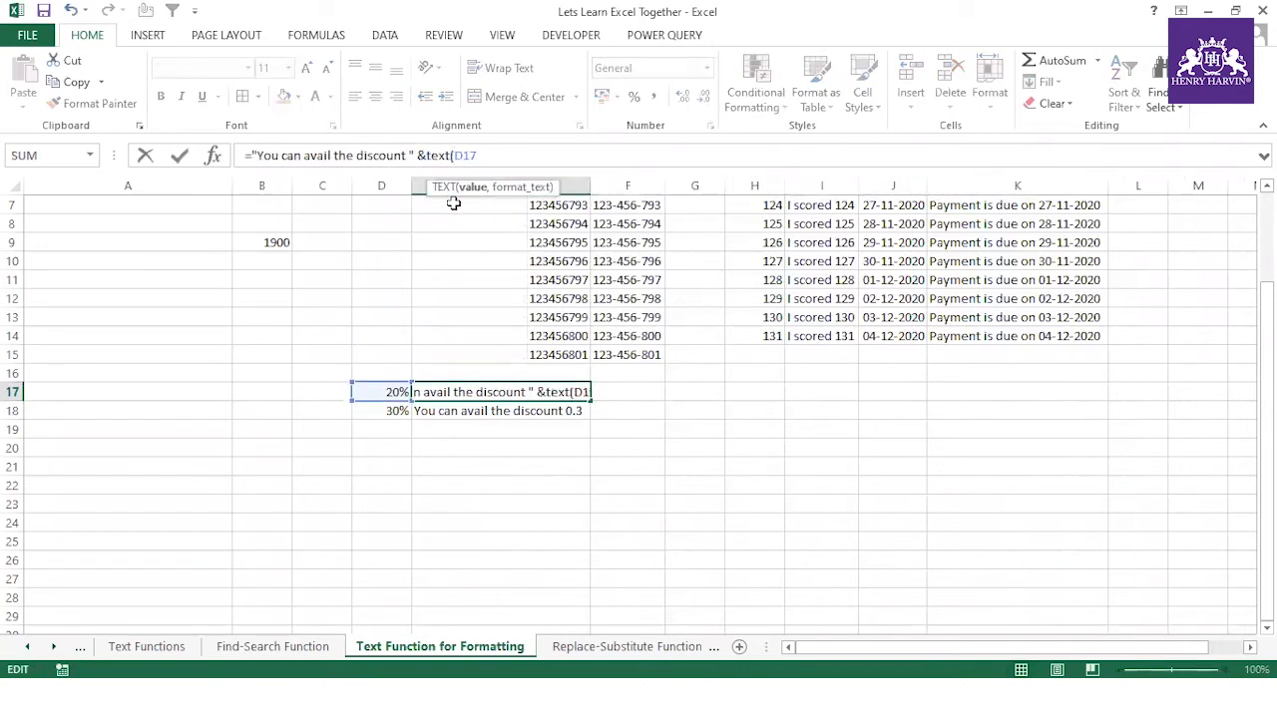
type(",0")
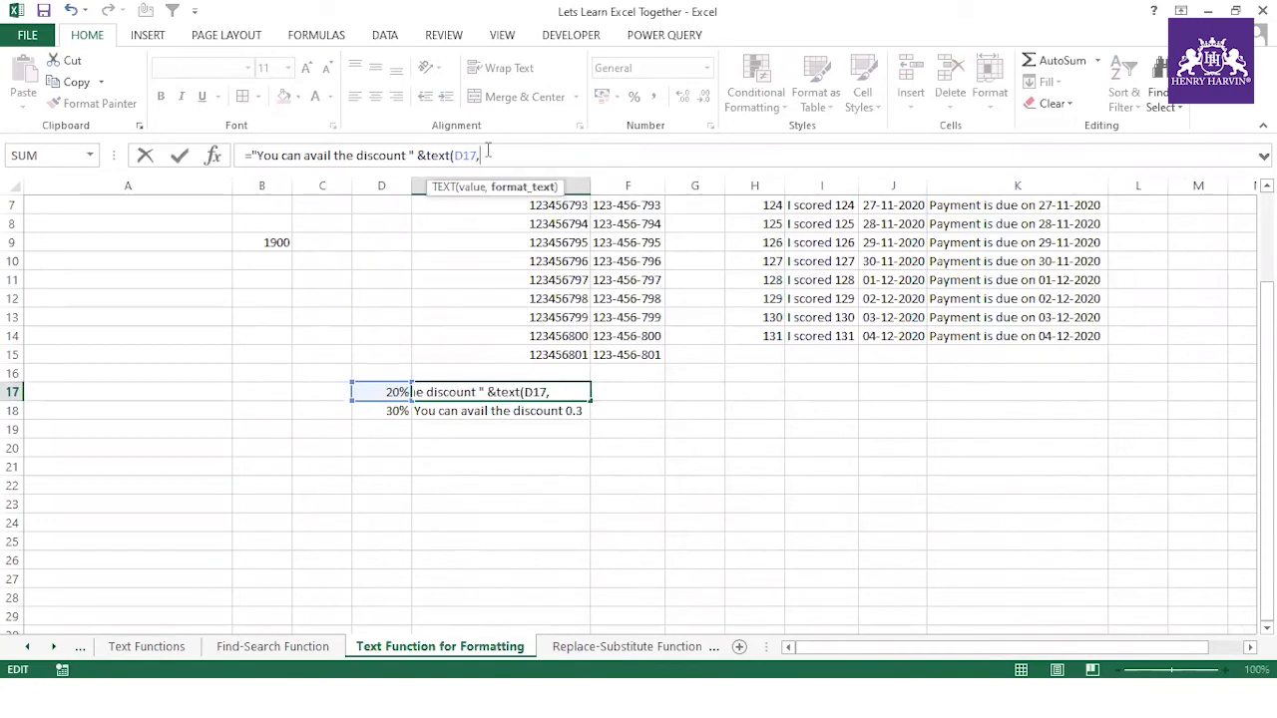
key("BackSpace")
type("\"0%\"")
key("Return")
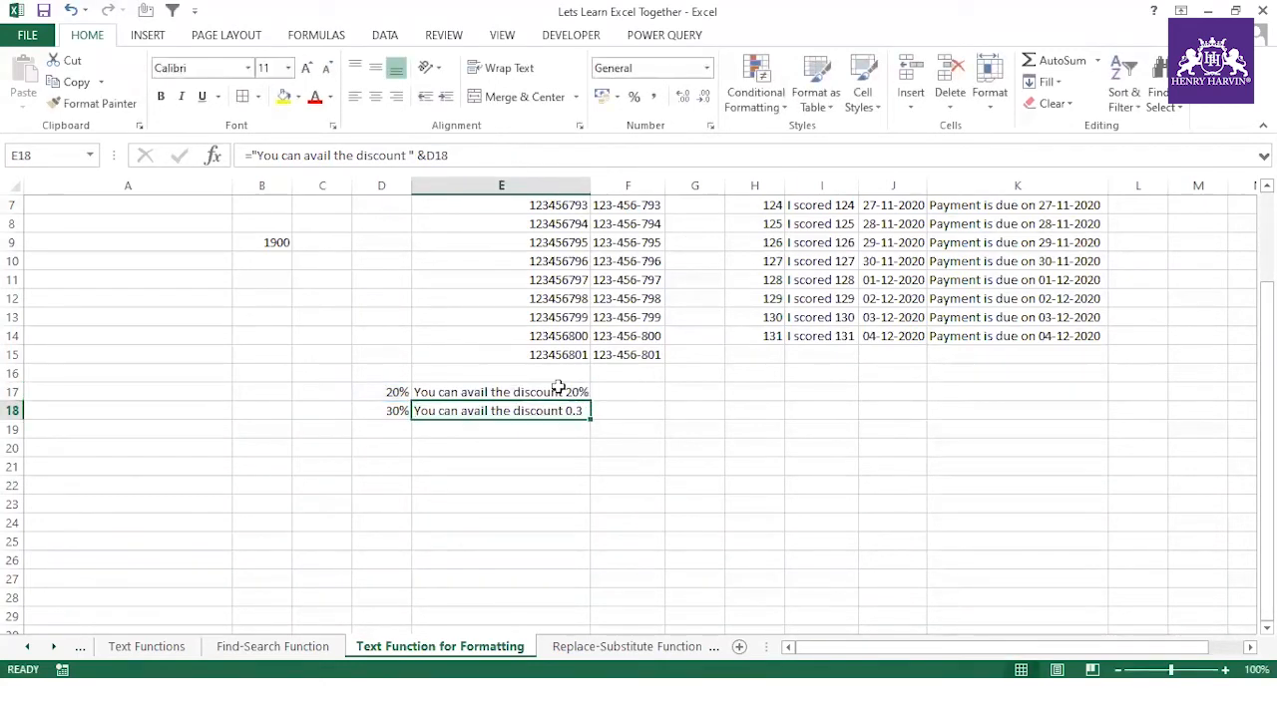
- Fill the TEXT version of the E17 discount formula down to E18 and check both cells
left_click(558, 388)
left_click_drag(590, 405, 588, 411)
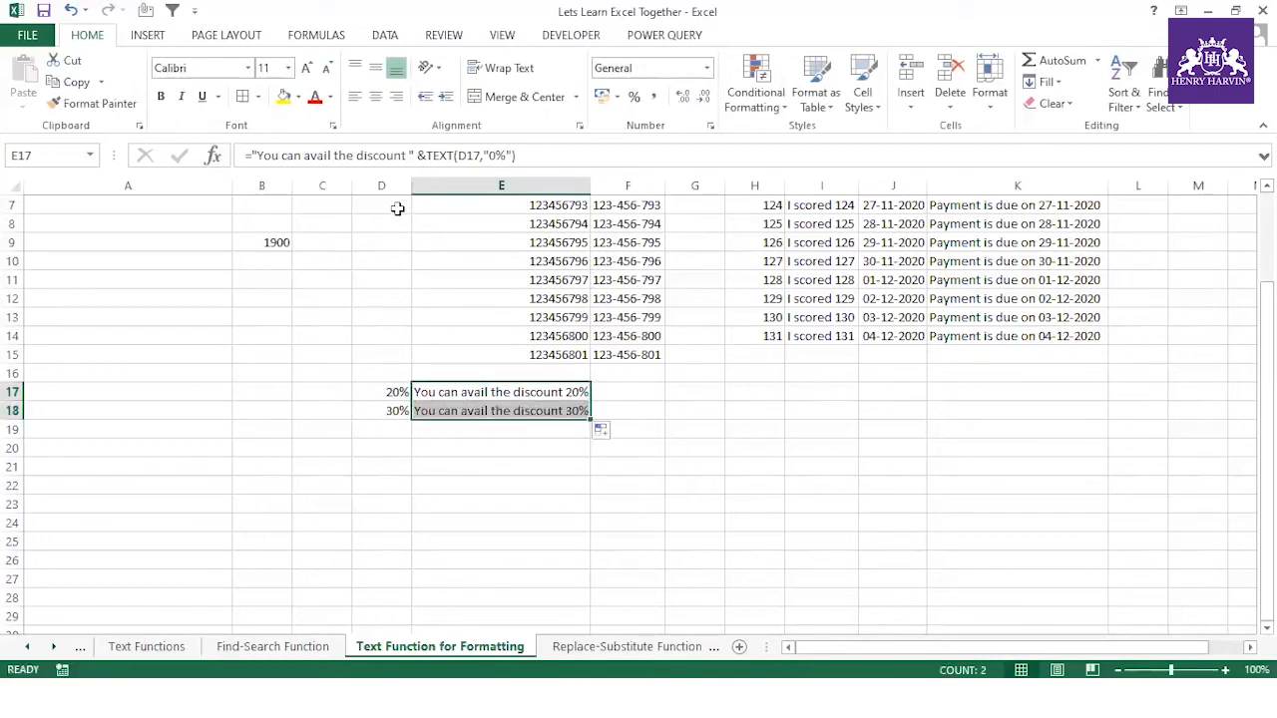
left_click(443, 395)
left_click(448, 409)
- Change the percentage in D18 to 10% and check the discount text in E18
left_click(394, 410)
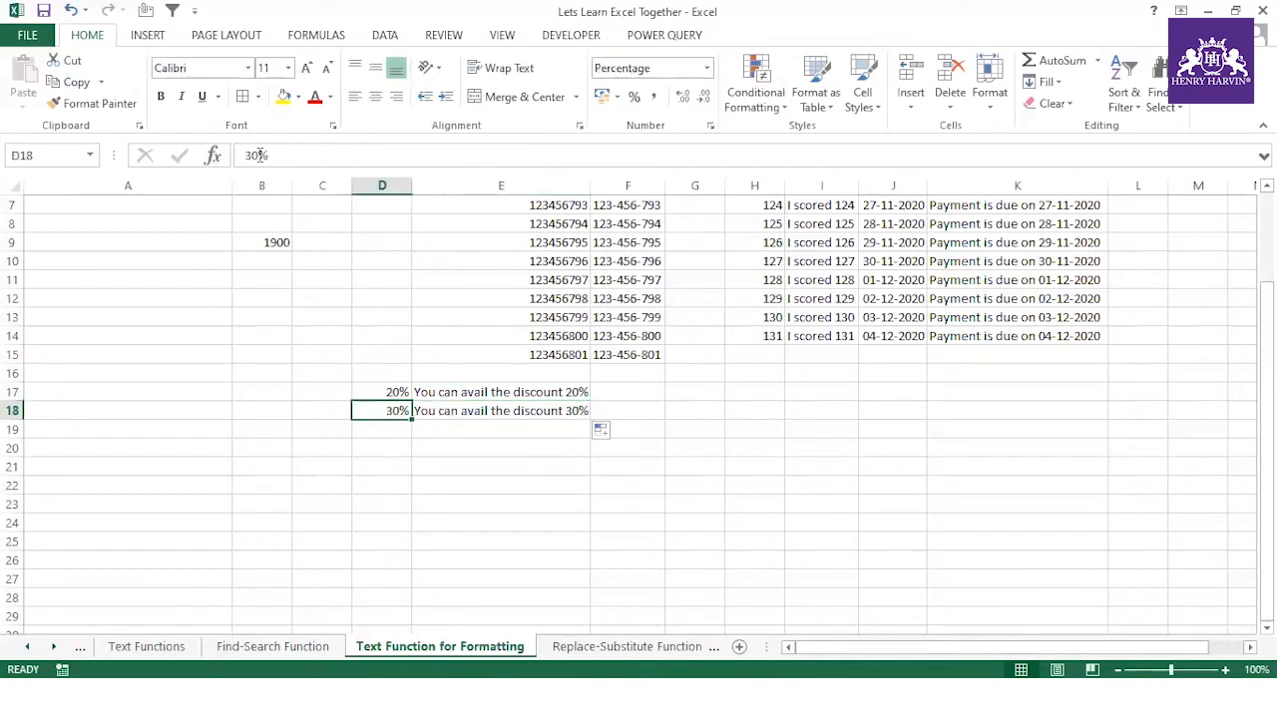
left_click_drag(246, 156, 245, 155)
type("1")
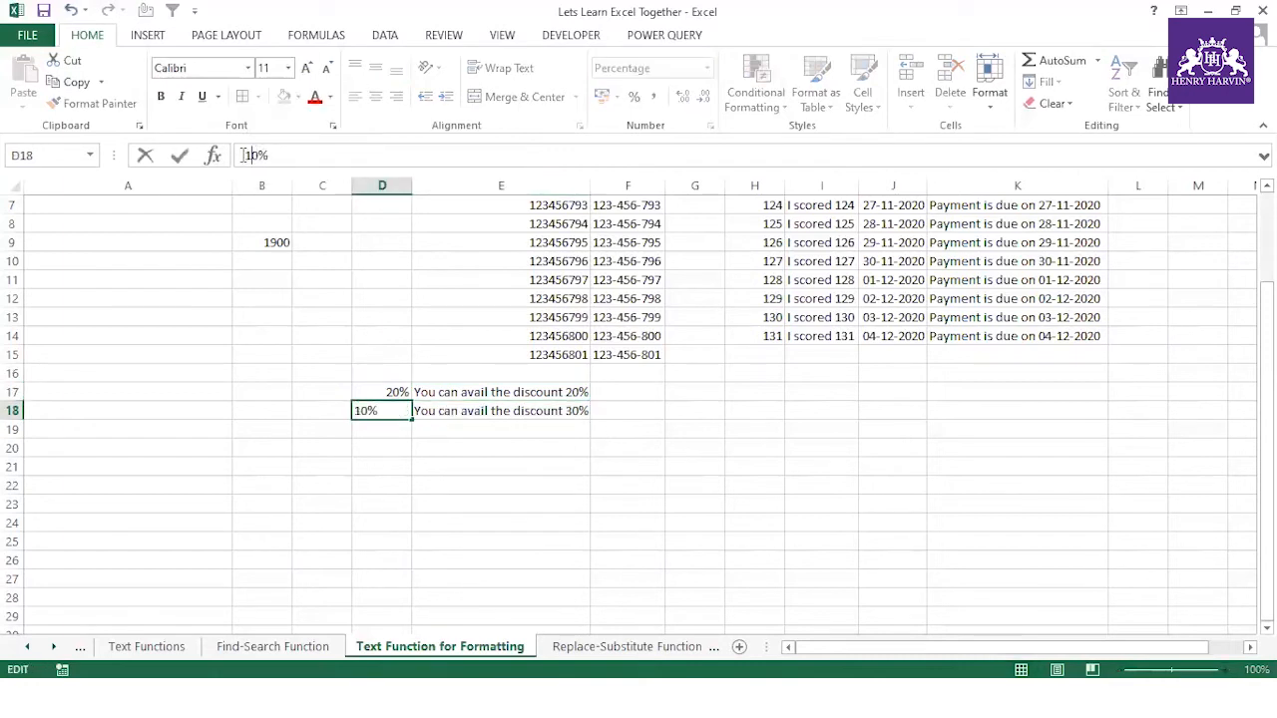
key("Return")
left_click(635, 502)
left_click(497, 414)
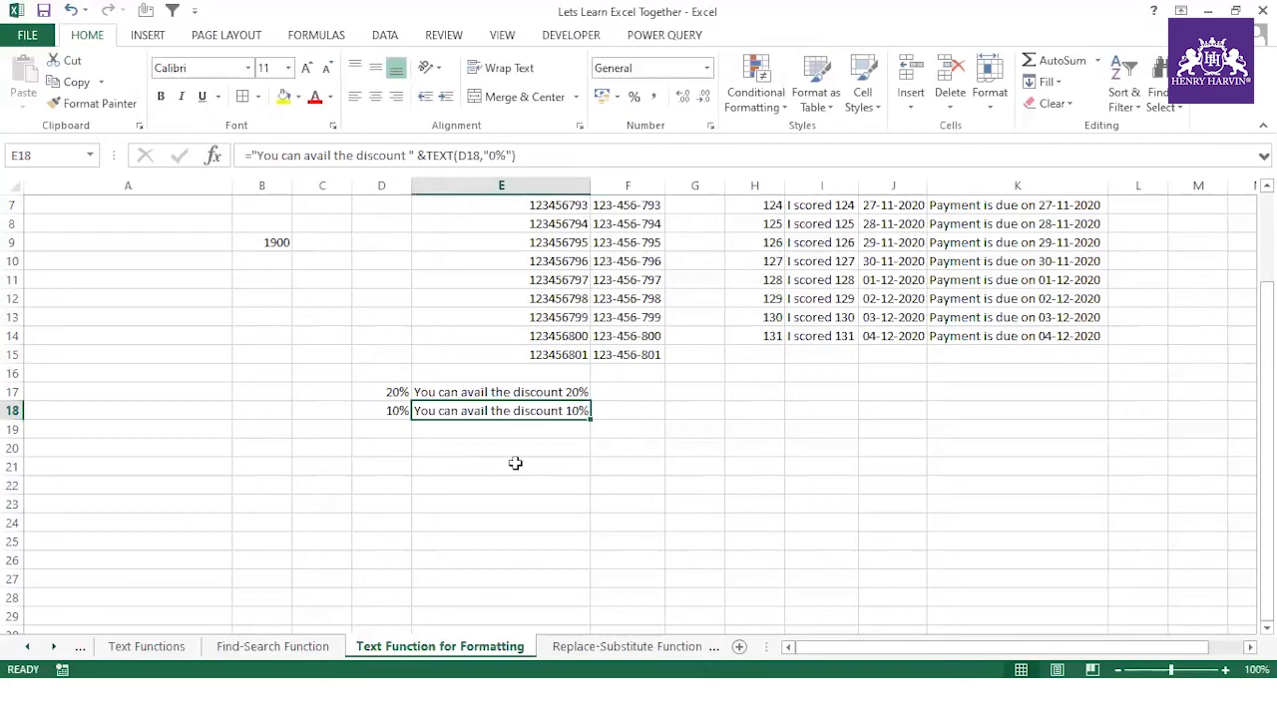
- Review the finished examples, return to the Index sheet and tick off the "Text Function for formatting" topic in G16
left_click_drag(402, 393, 429, 411)
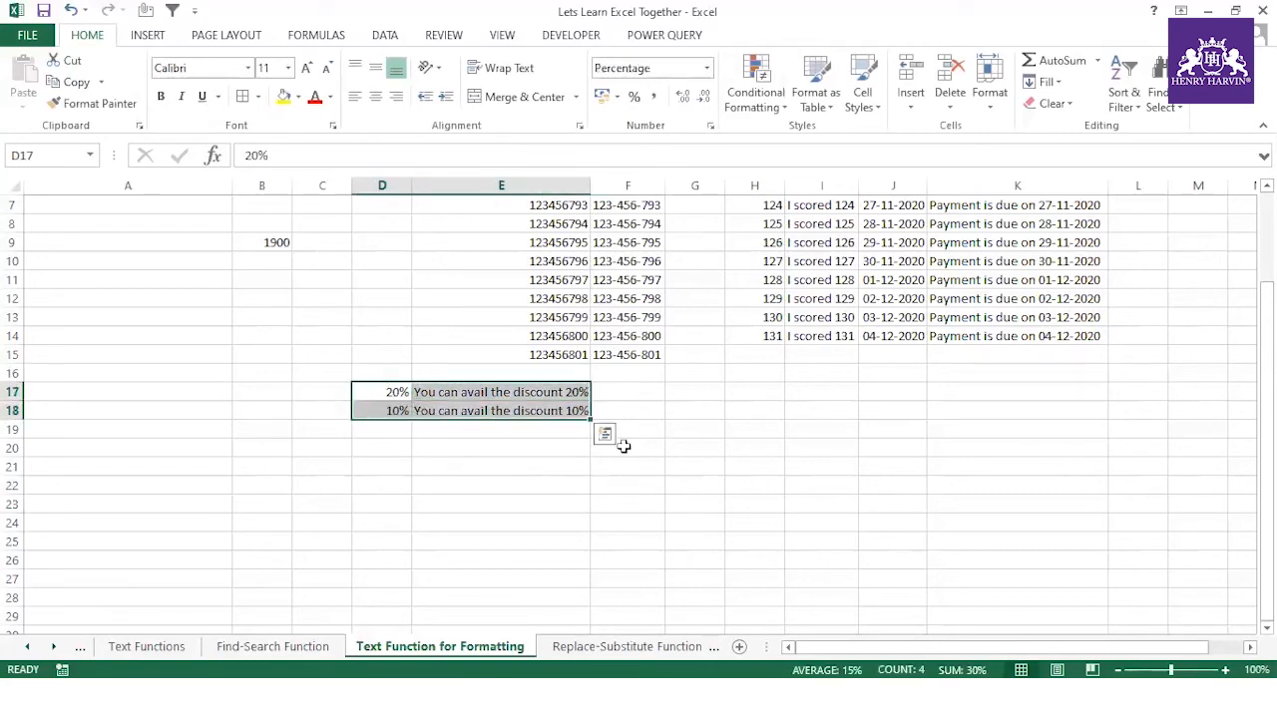
scroll(647, 503, "up", 2)
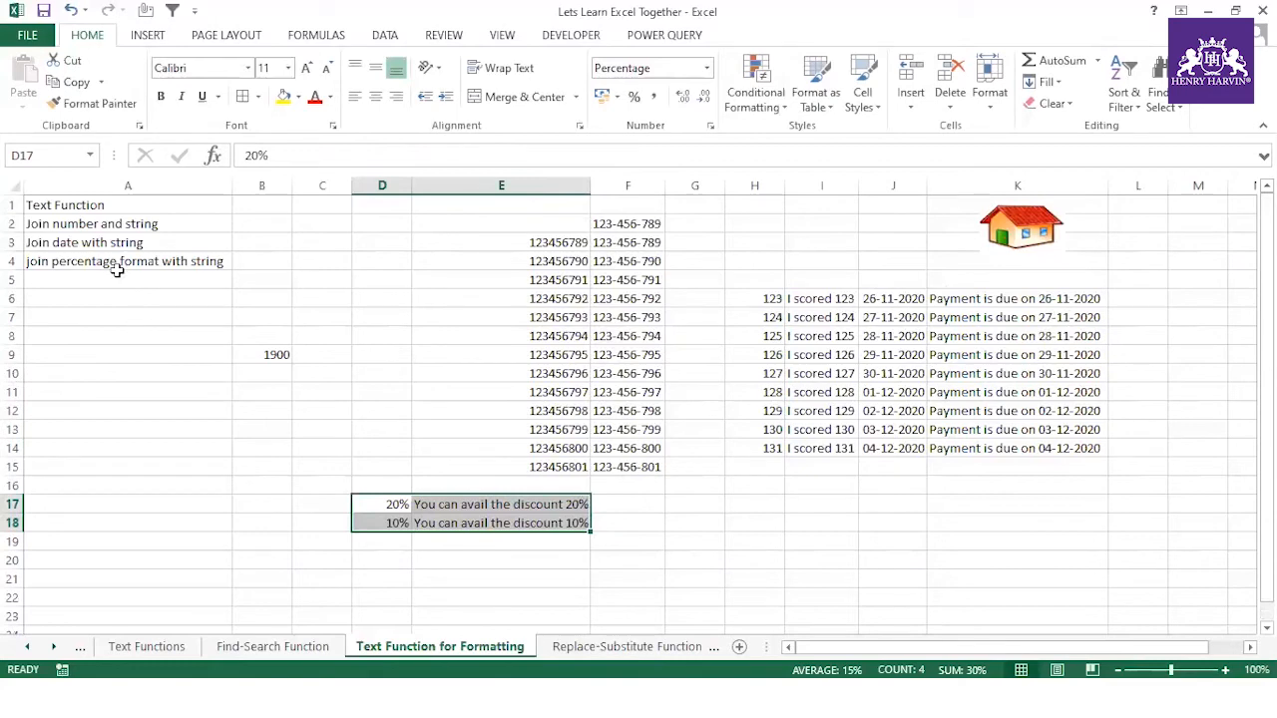
left_click_drag(100, 206, 112, 262)
left_click(155, 331)
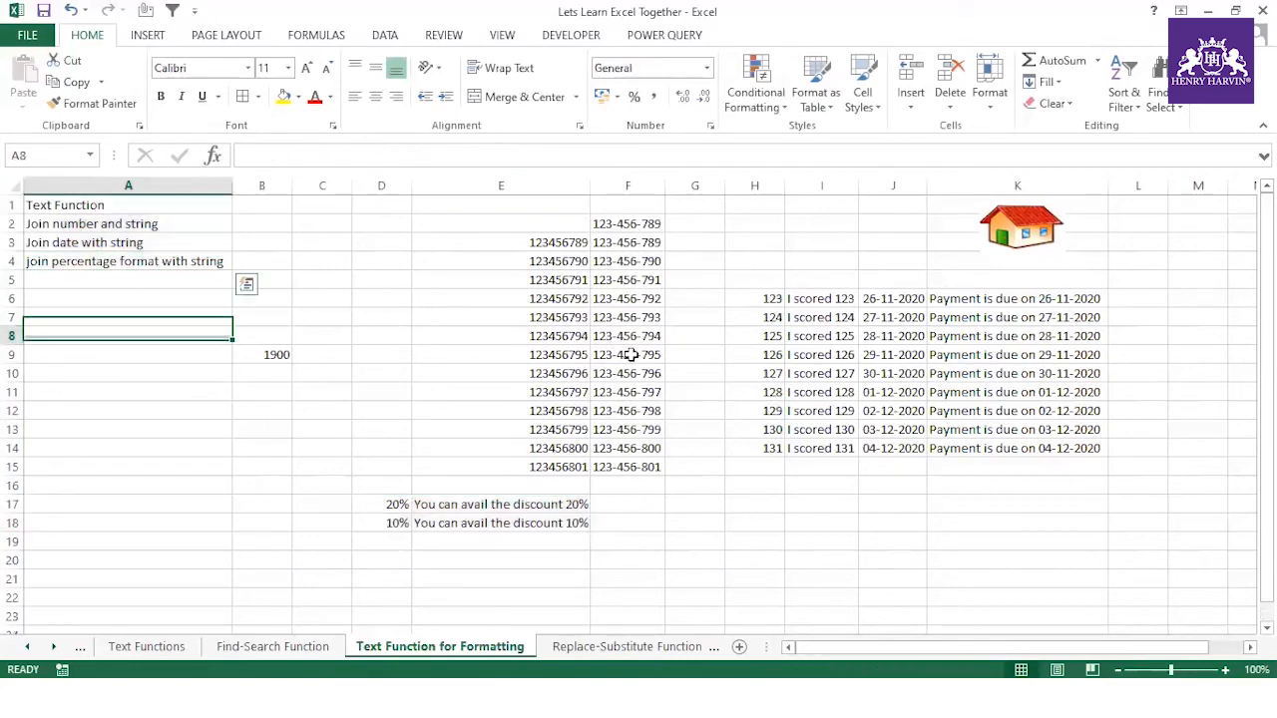
left_click(1006, 239)
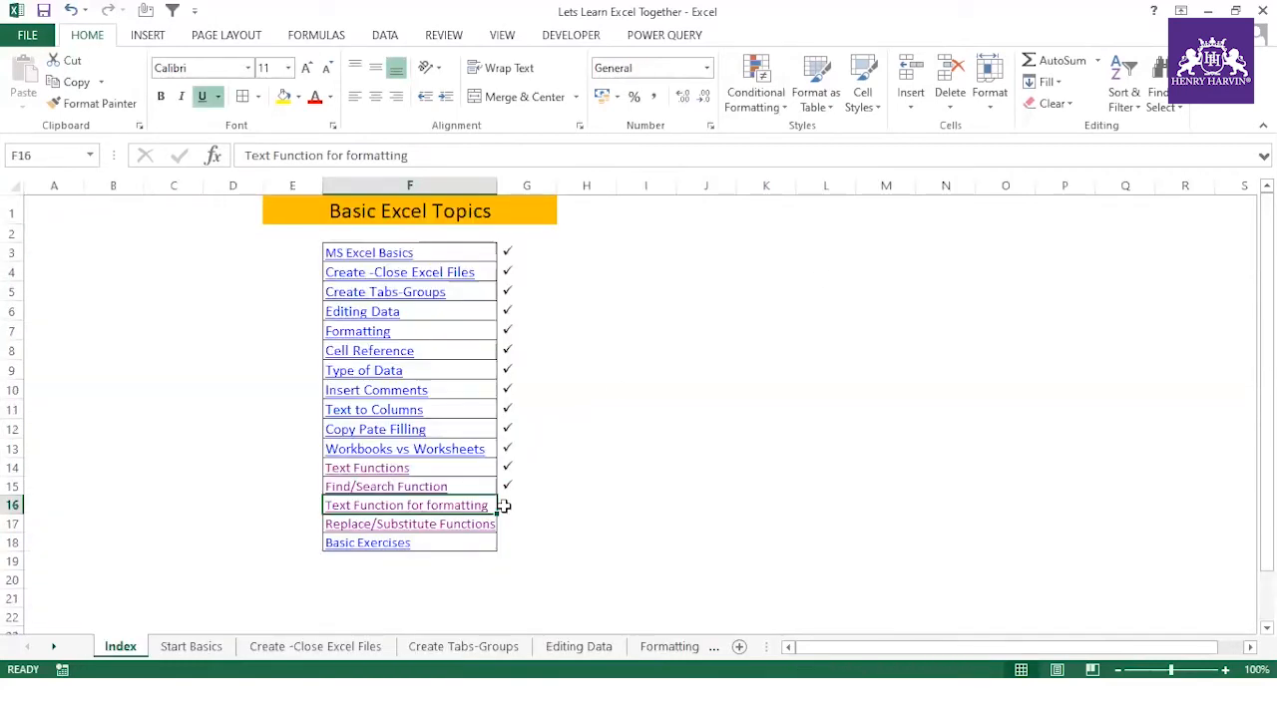
double_click(507, 507)
left_click(507, 523)
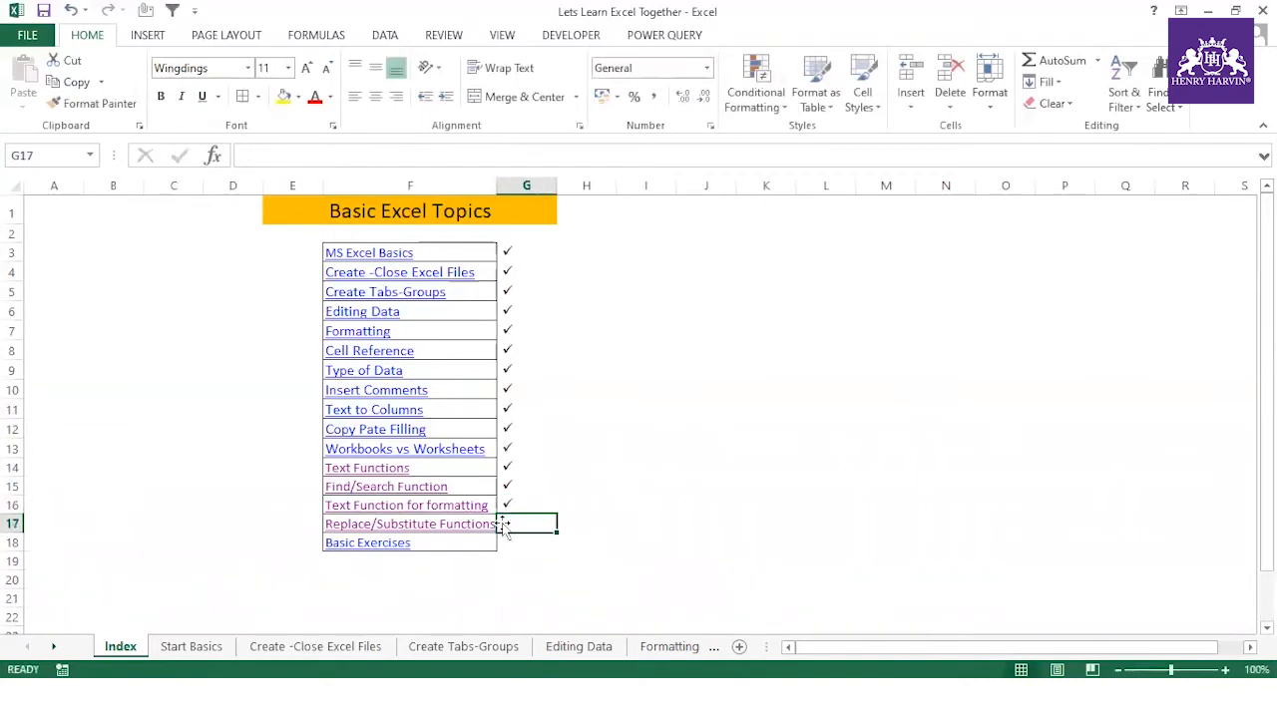
- Open the Replace/Substitute Functions topic from the index and widen column A slightly to fit its headings
left_click(474, 526)
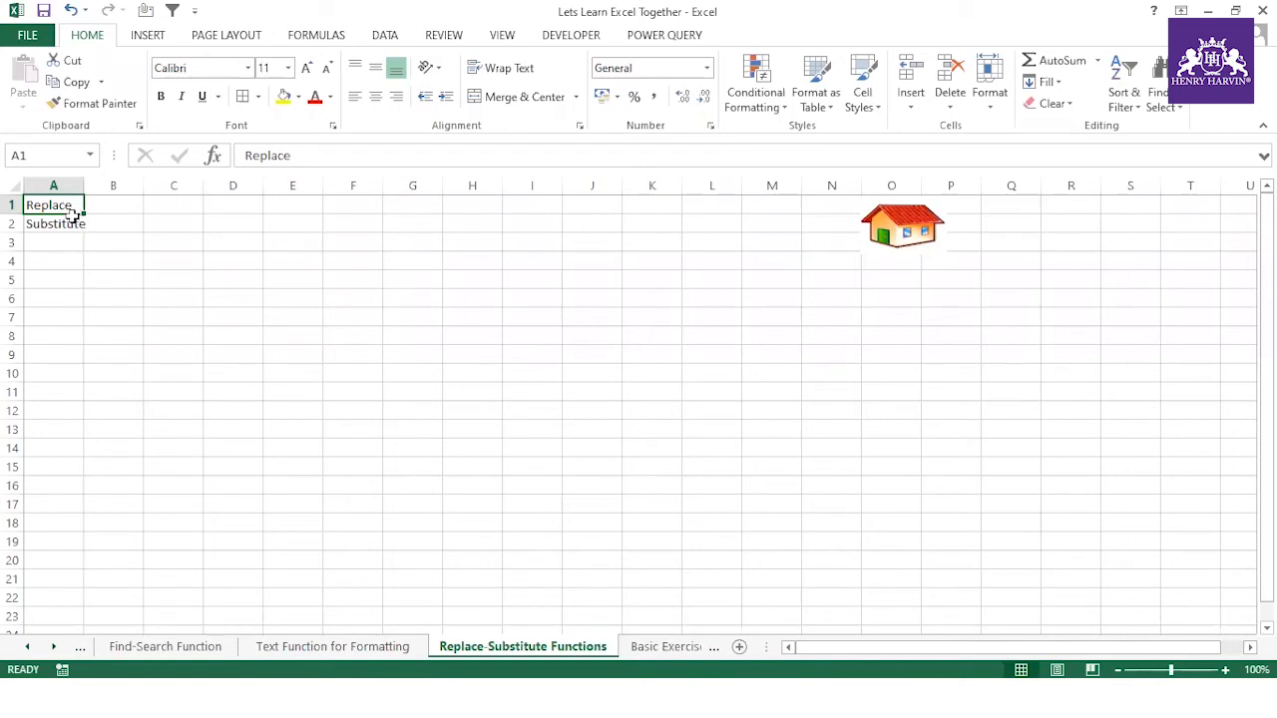
left_click(99, 285)
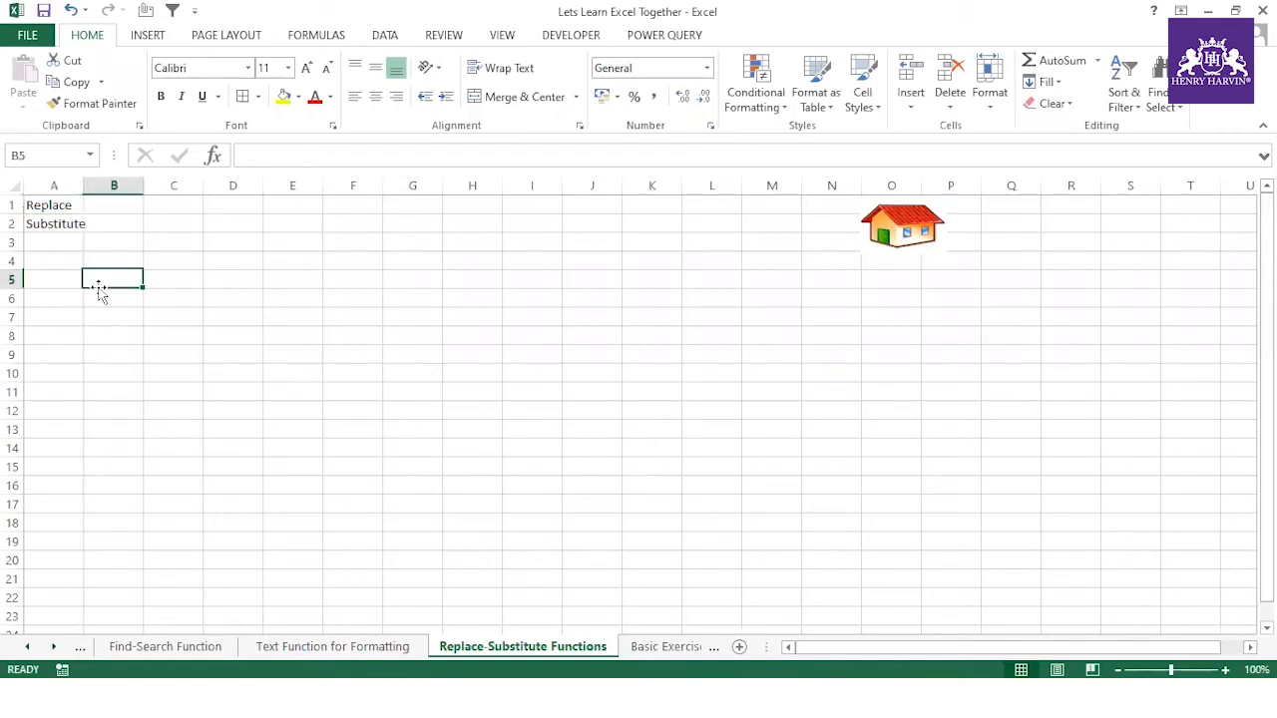
left_click(74, 224)
left_click(130, 297)
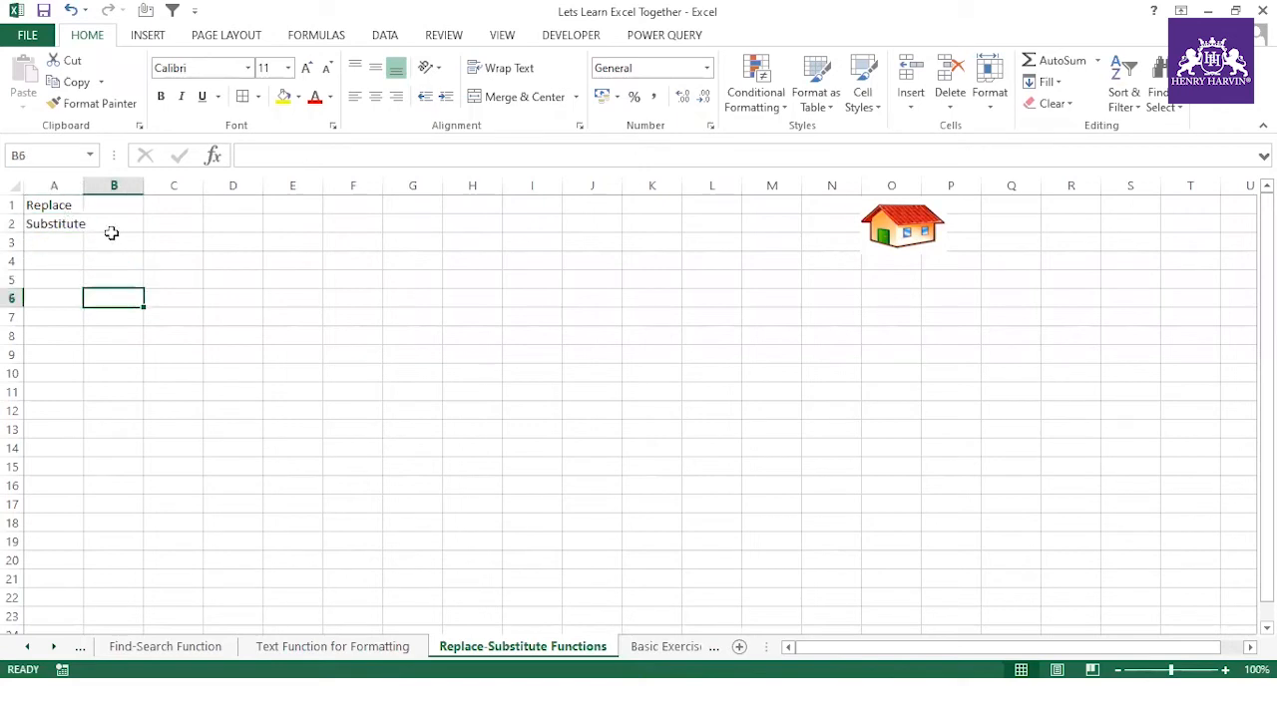
left_click_drag(88, 186, 94, 186)
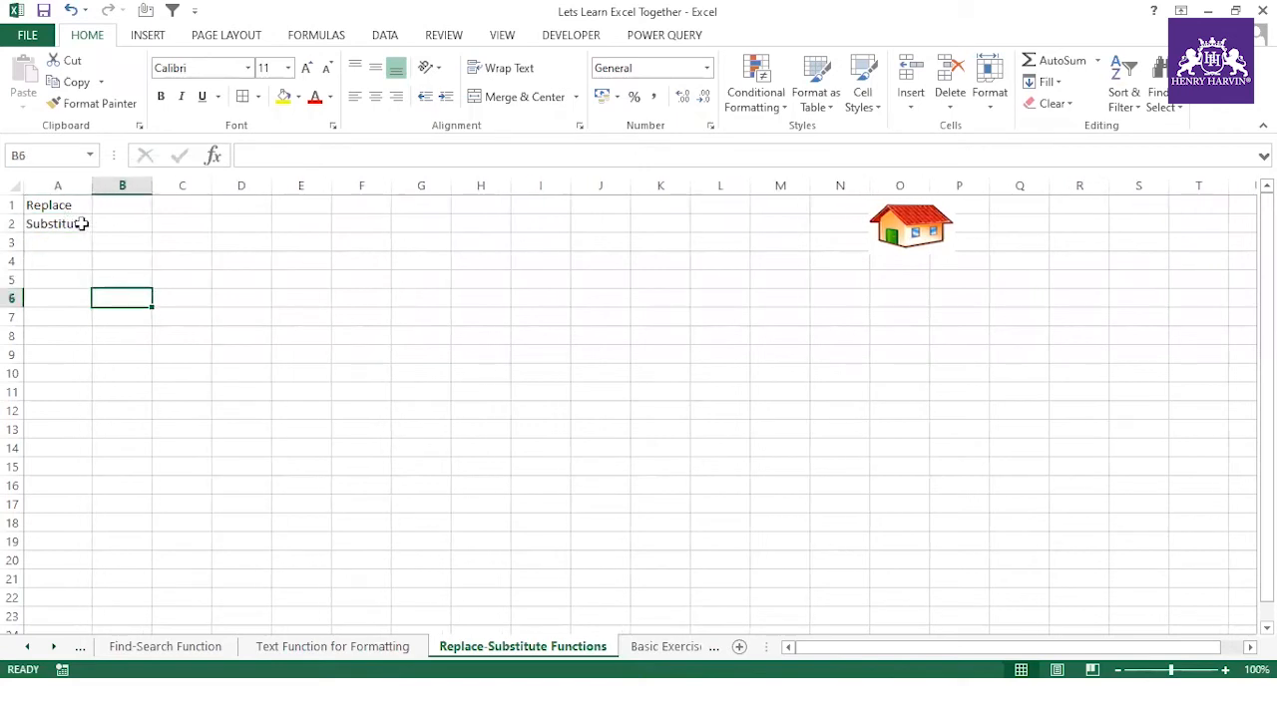
- Enter the sample text ABCD in cell F2
left_click(83, 224)
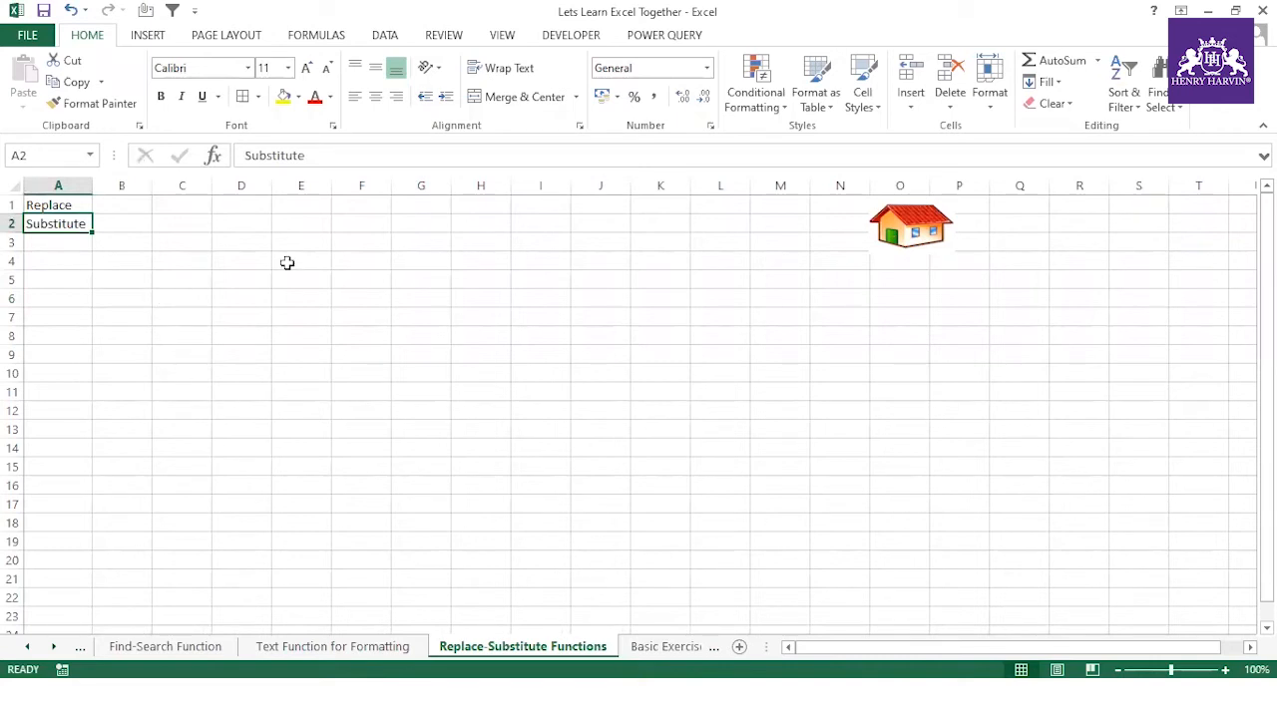
left_click(356, 224)
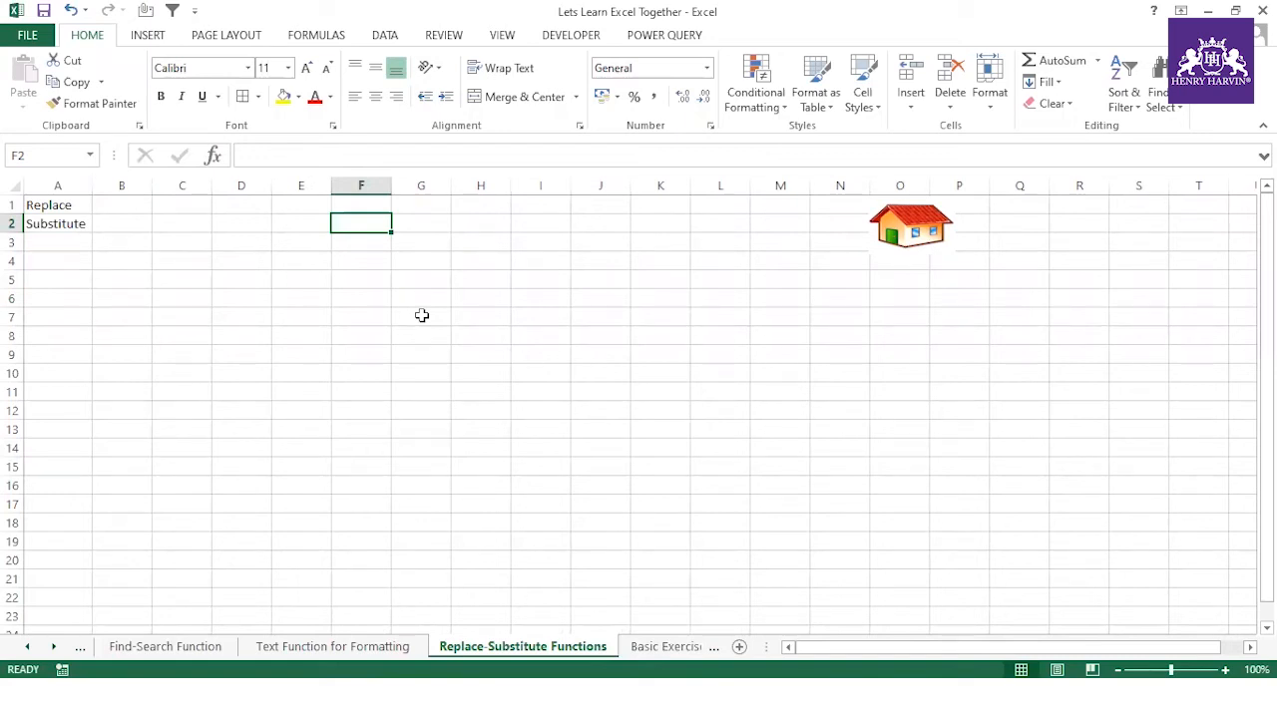
type("ABCD")
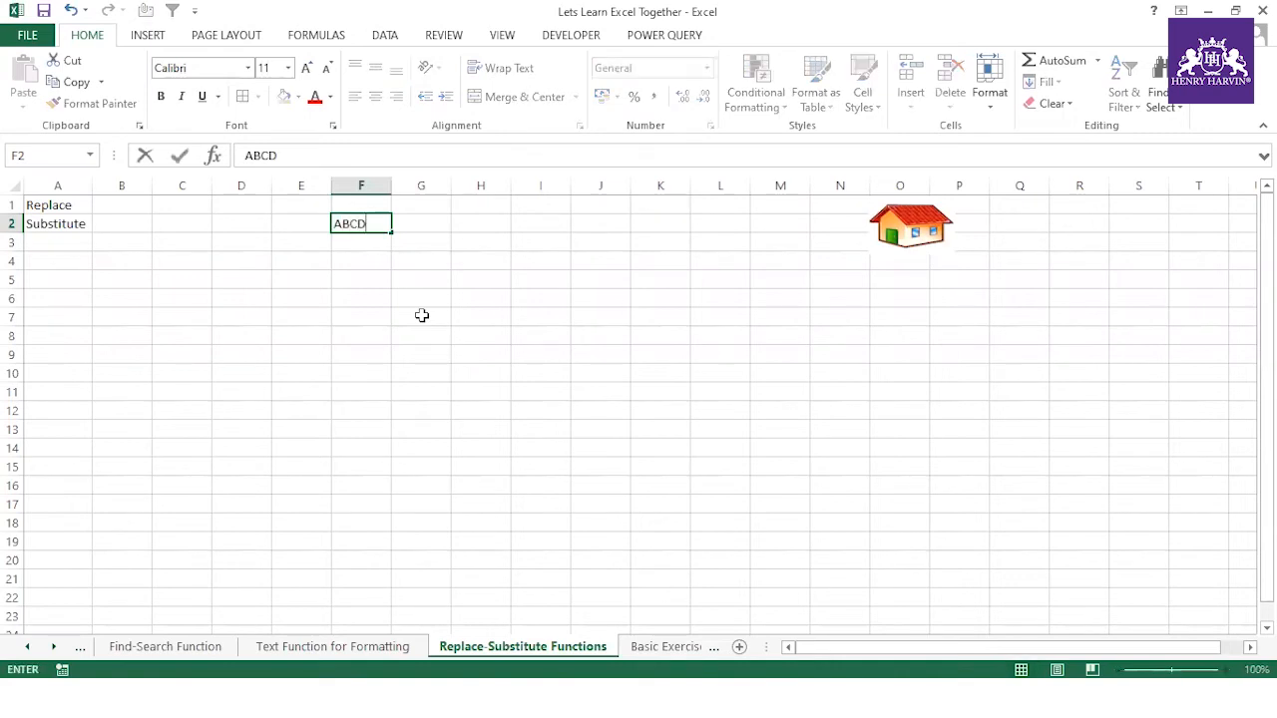
left_click(422, 315)
- Add an asterisk wildcard before and after the text in F2 so that it reads *ABCD*
left_click(357, 224)
left_click(245, 156)
type("*")
left_click(304, 159)
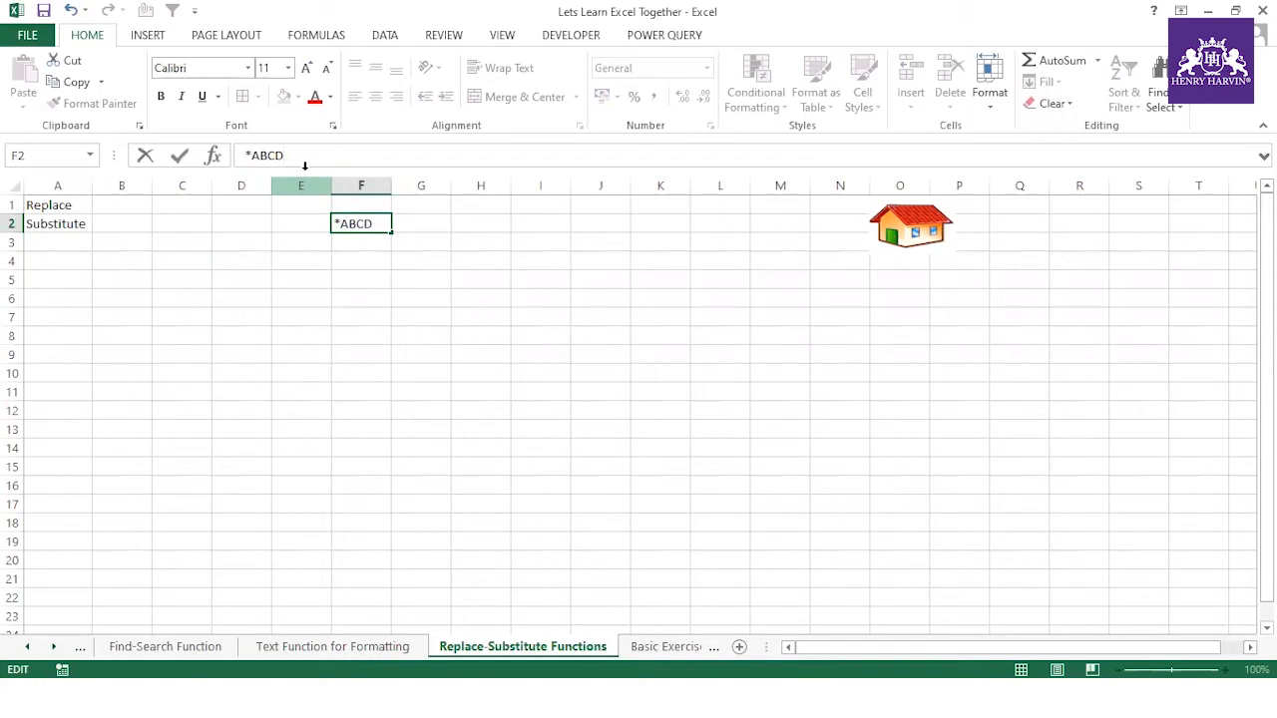
type("*")
left_click(467, 311)
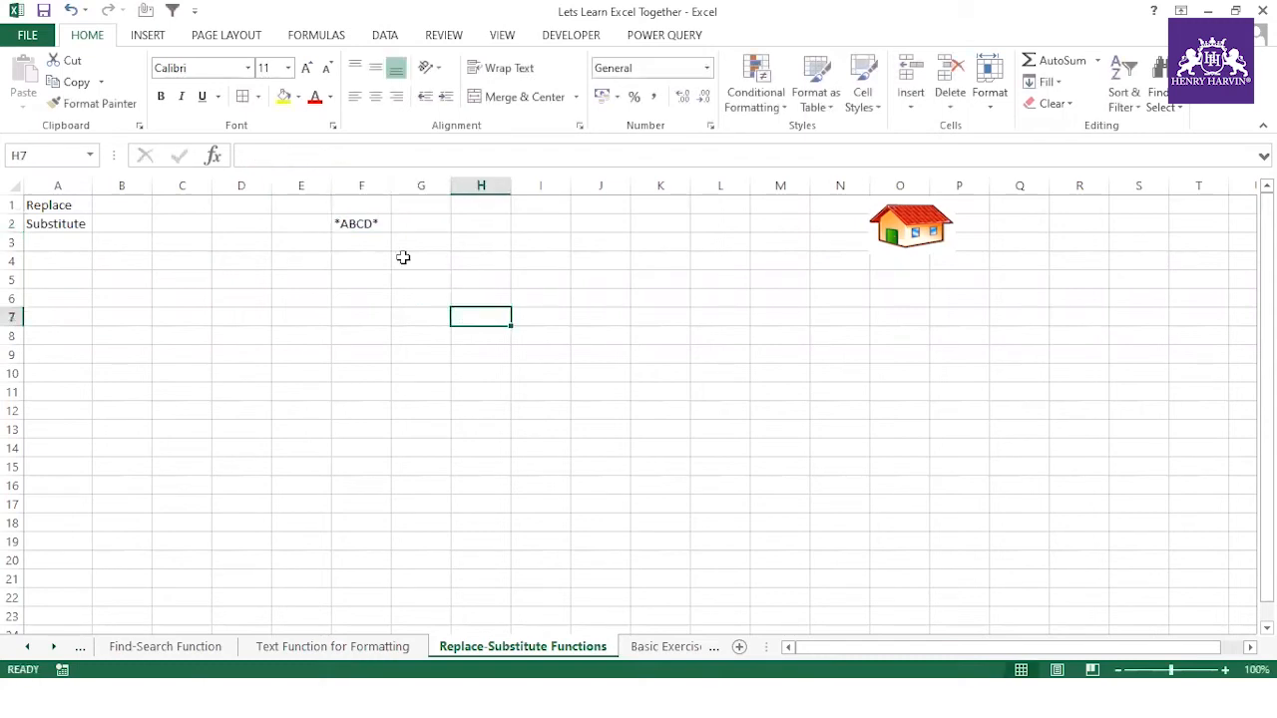
- Examine the wildcard pattern in F2, highlighting its full content including both asterisks
left_click(359, 223)
left_click_drag(245, 155, 299, 155)
left_click(382, 297)
left_click(359, 223)
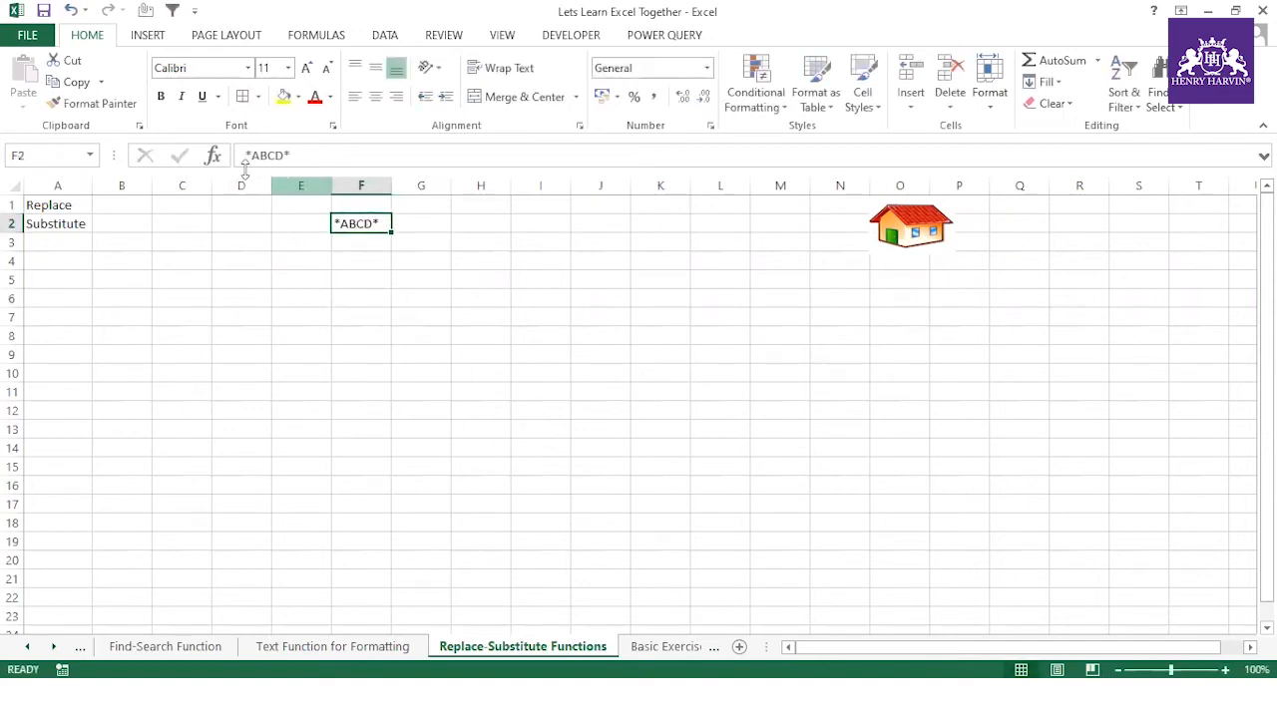
left_click_drag(242, 155, 291, 155)
left_click(355, 278)
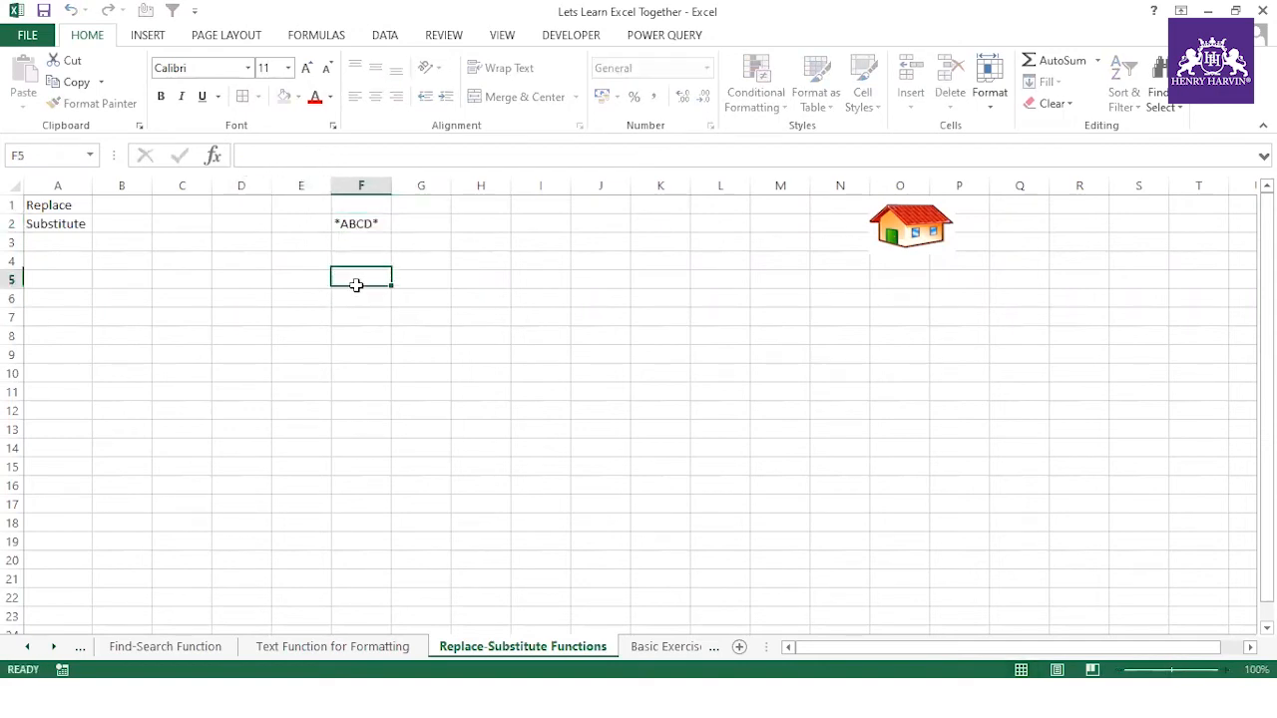
left_click(357, 226)
left_click_drag(243, 156, 299, 155)
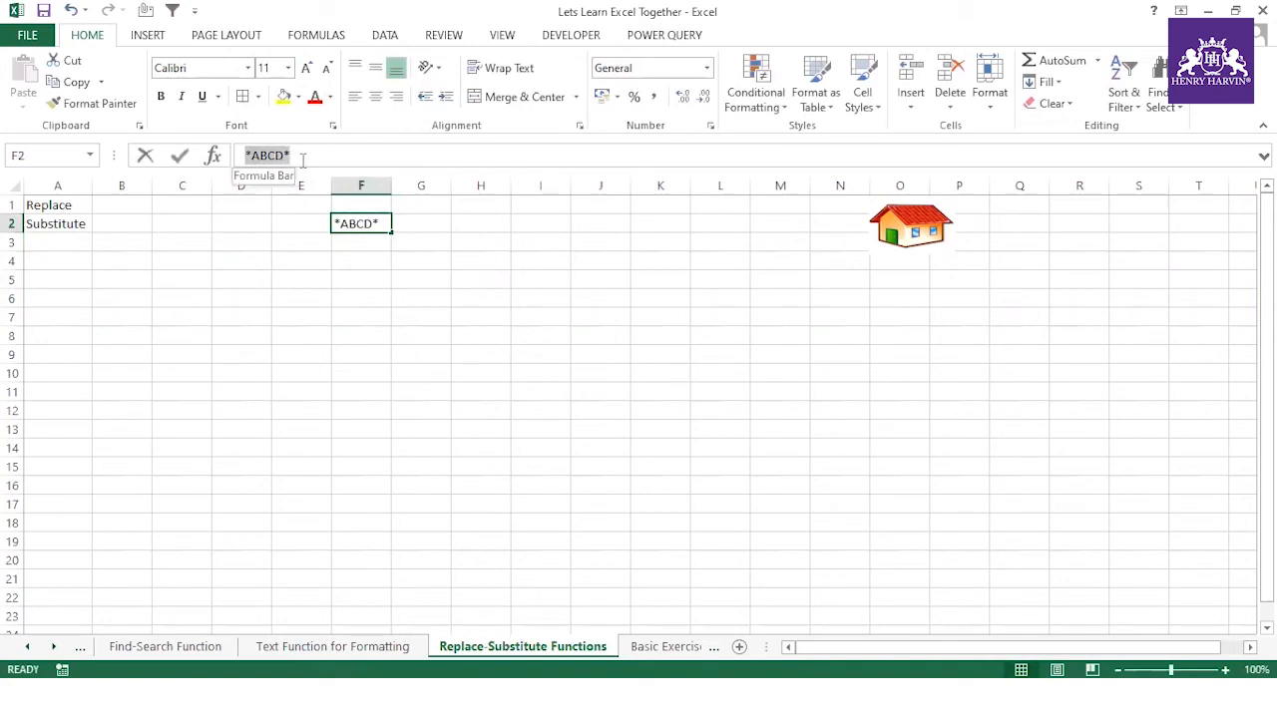
left_click(395, 283)
left_click(361, 224)
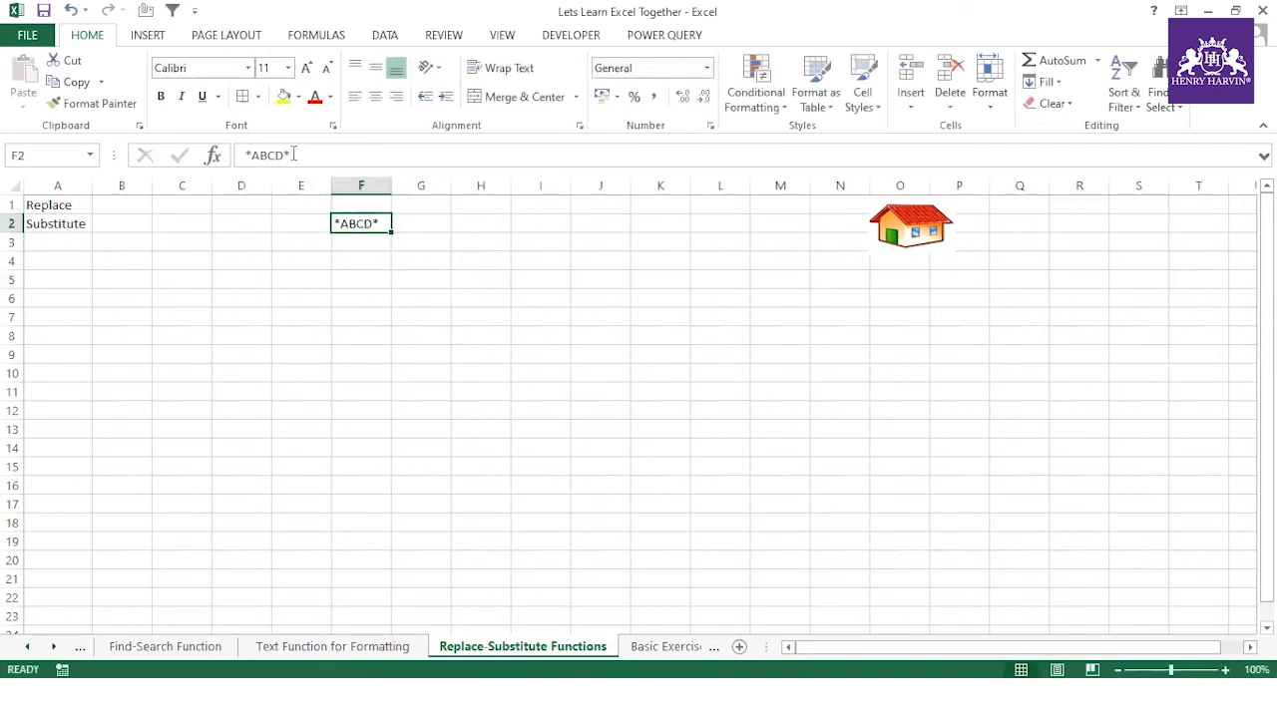
left_click_drag(293, 156, 241, 155)
left_click(305, 256)
- Enter the wildcard examples *CAT in cell F3 and CAT* in cell F4
left_click(347, 243)
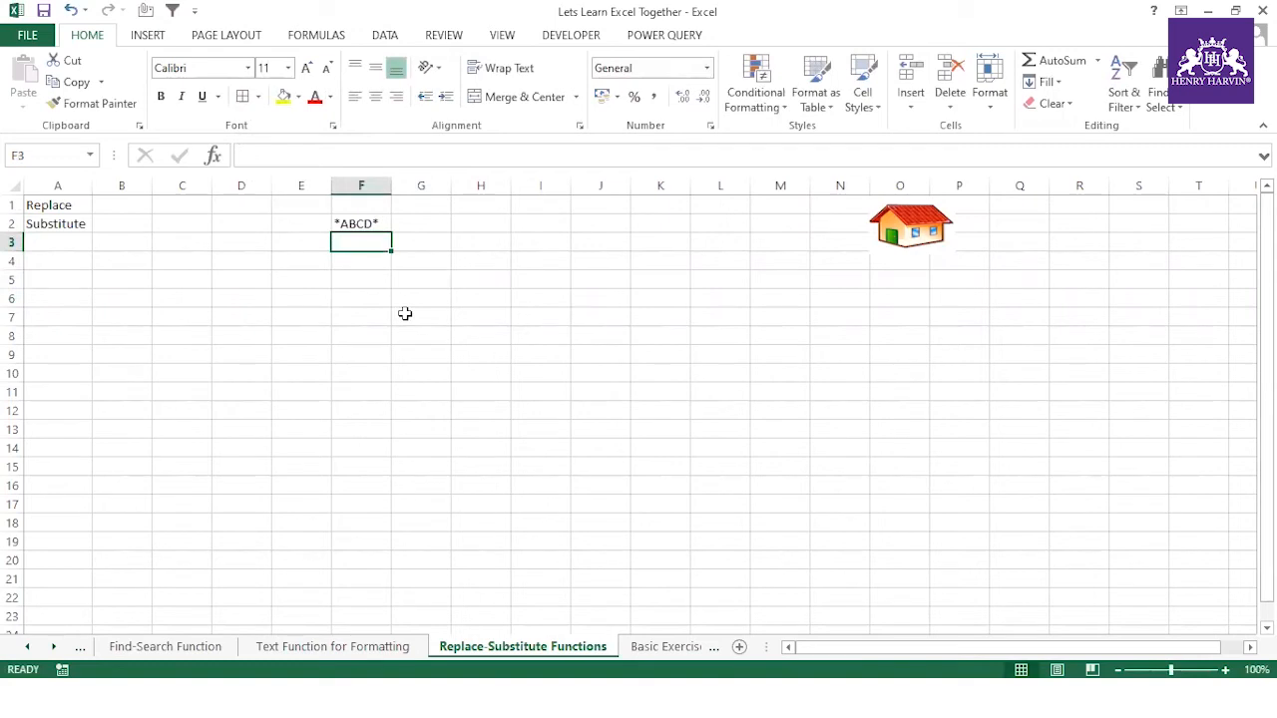
type("*CAT")
left_click(405, 313)
left_click(367, 251)
key("Down")
type("CAT")
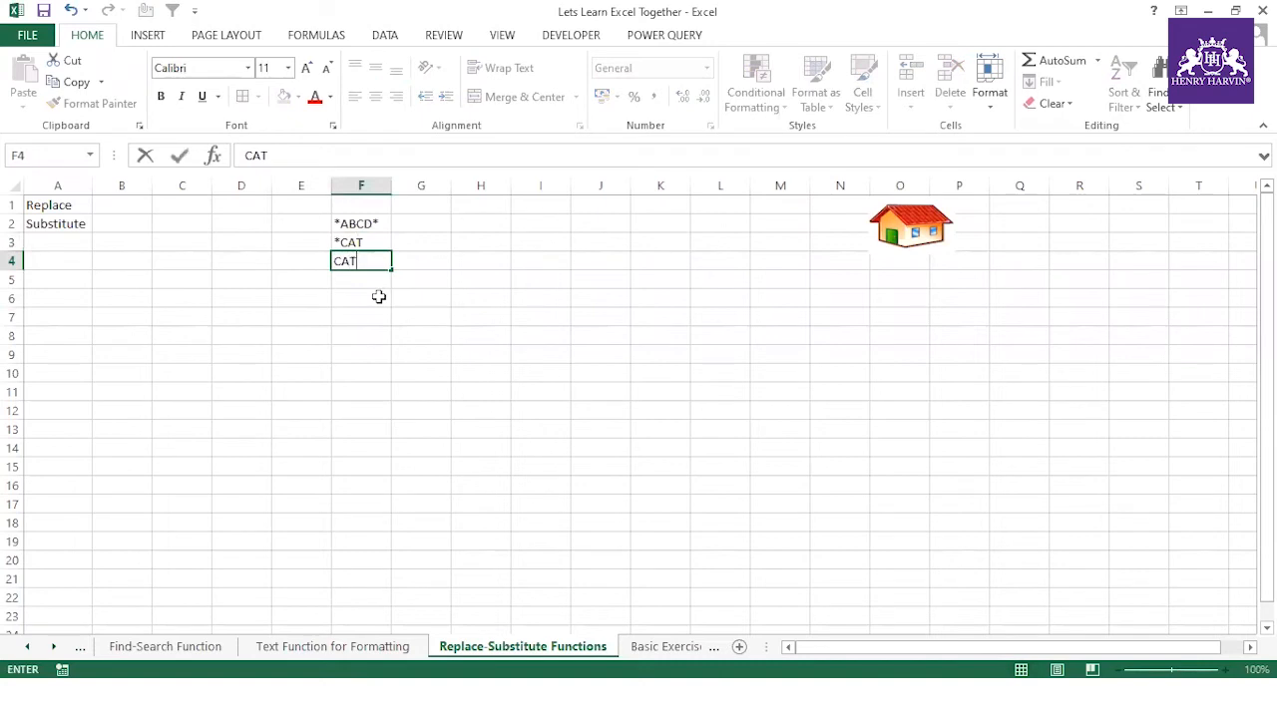
type("*")
left_click(351, 298)
- Compare the asterisk's position in the wildcard patterns in F4, F3 and F2
left_click(354, 260)
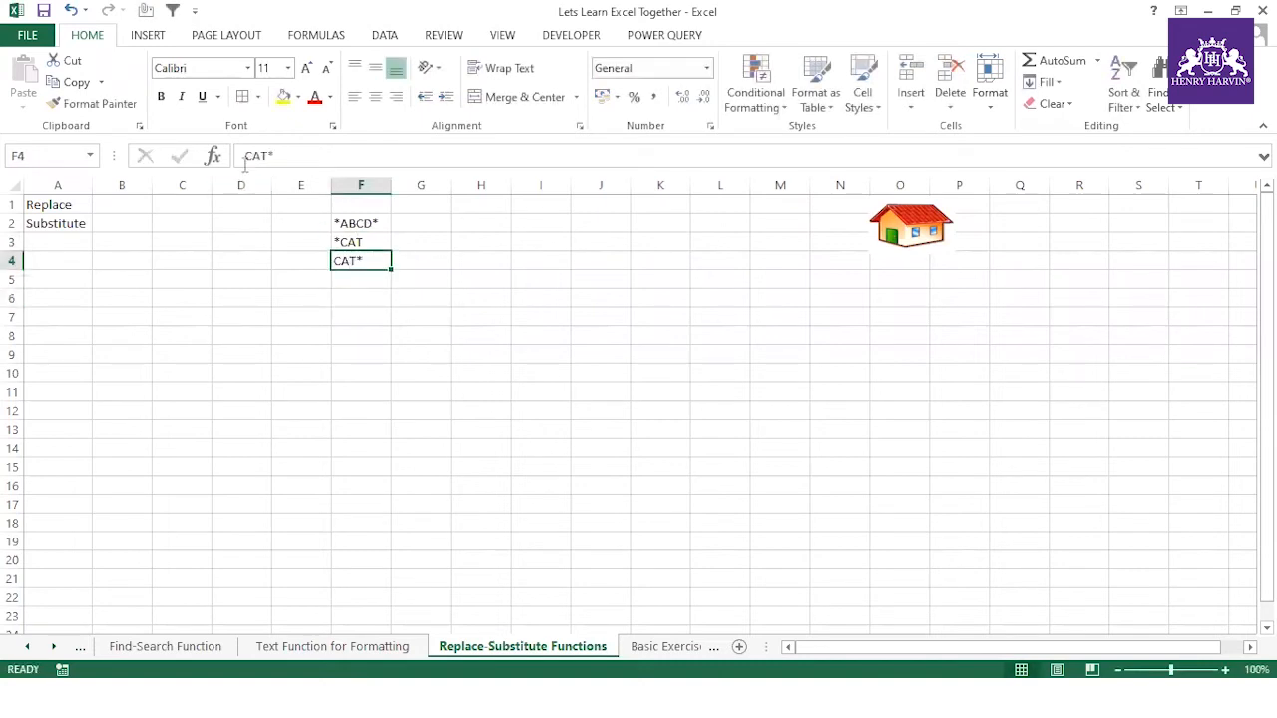
left_click(355, 242)
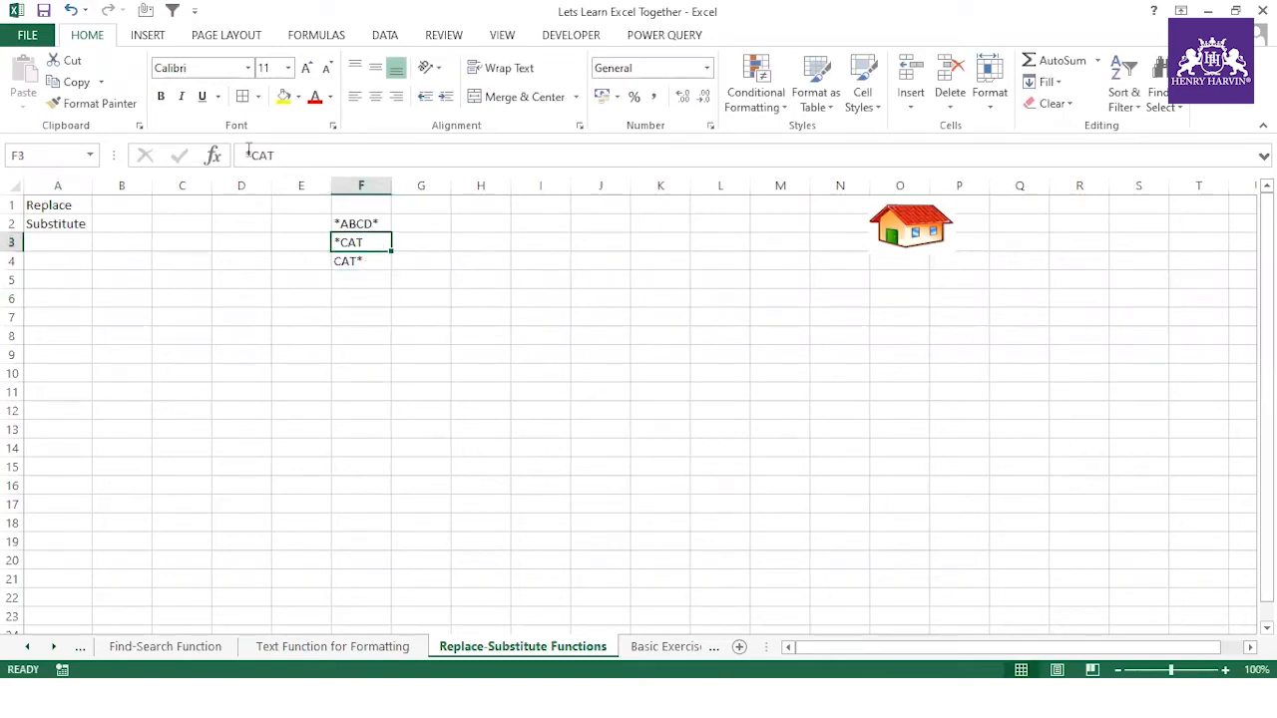
left_click_drag(278, 155, 240, 218)
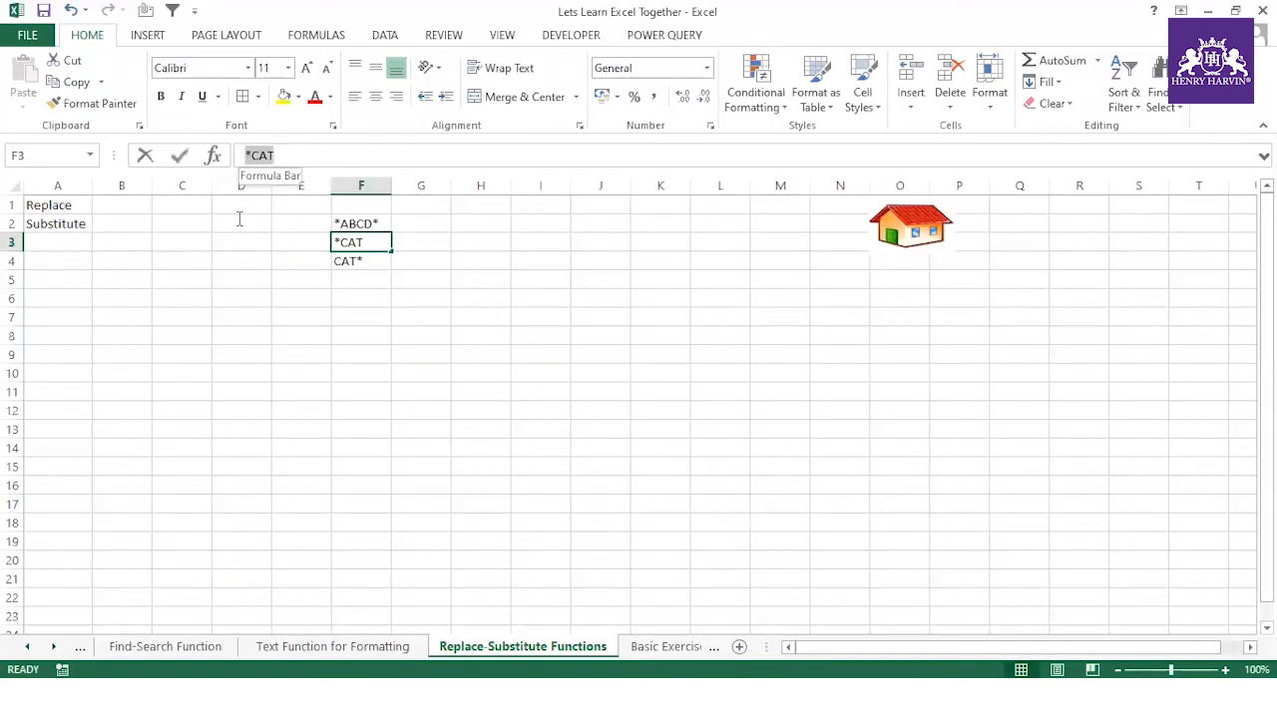
left_click(301, 298)
left_click(347, 263)
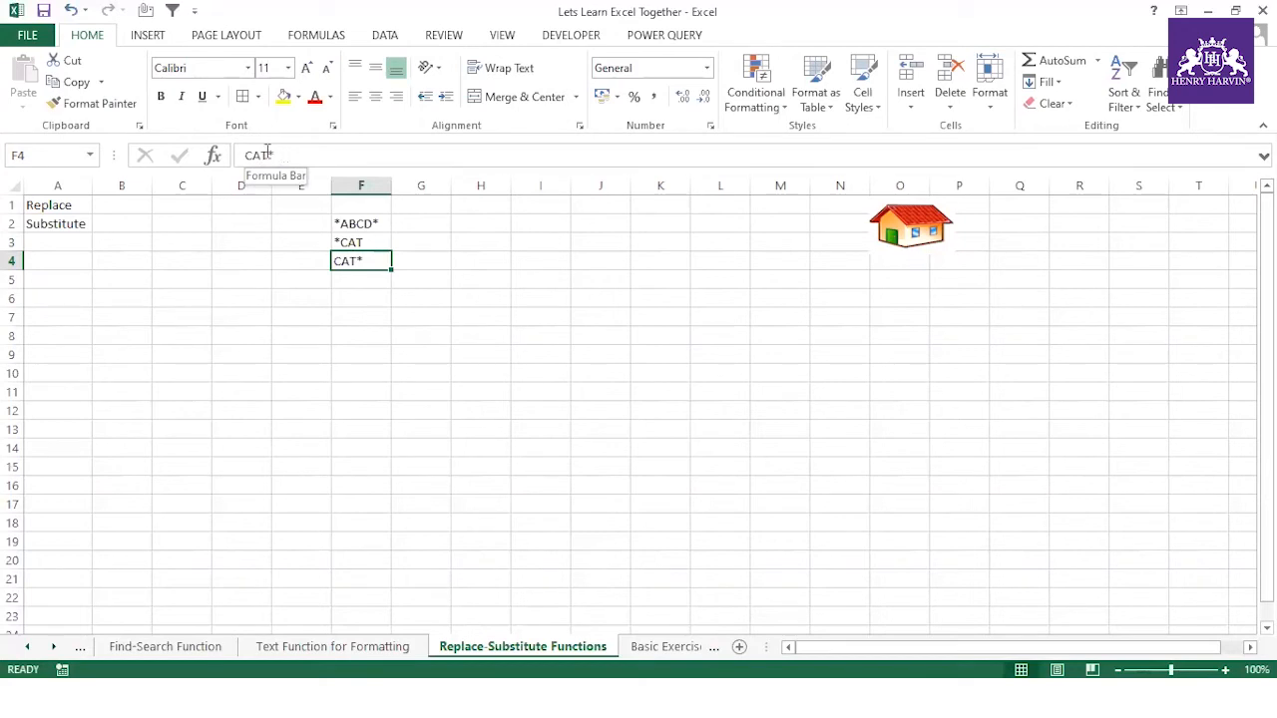
left_click(285, 372)
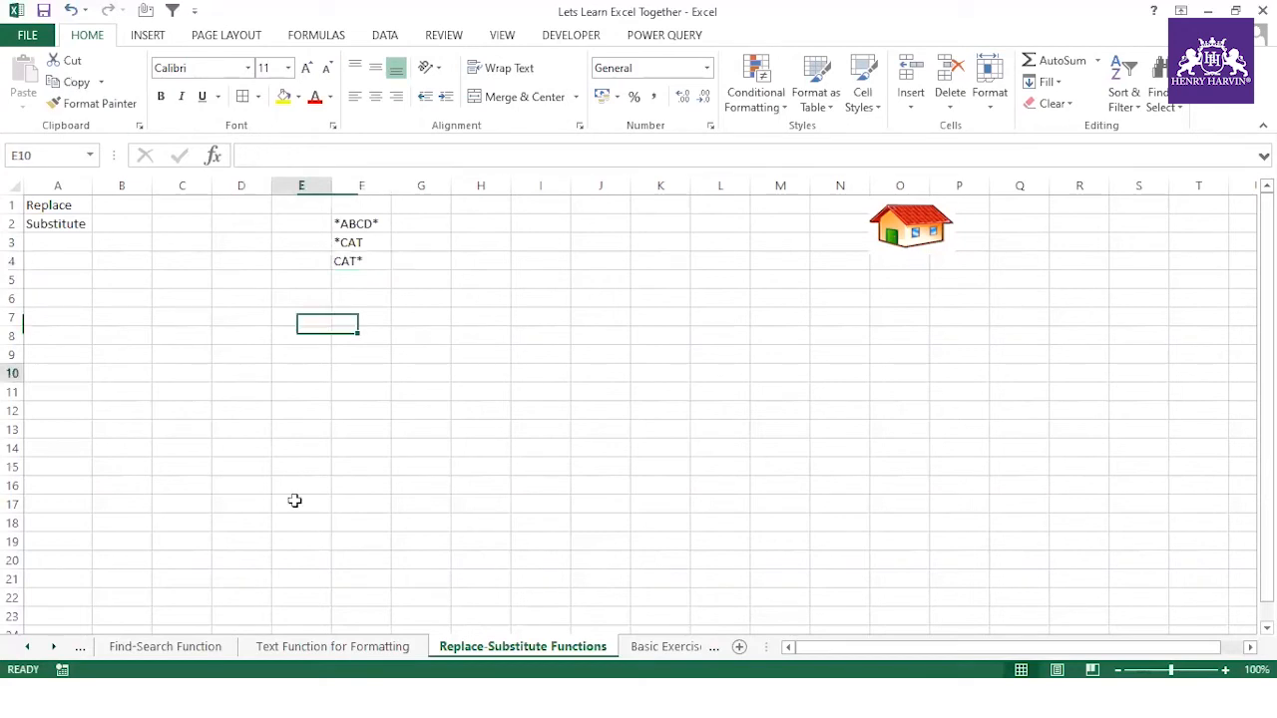
left_click(372, 222)
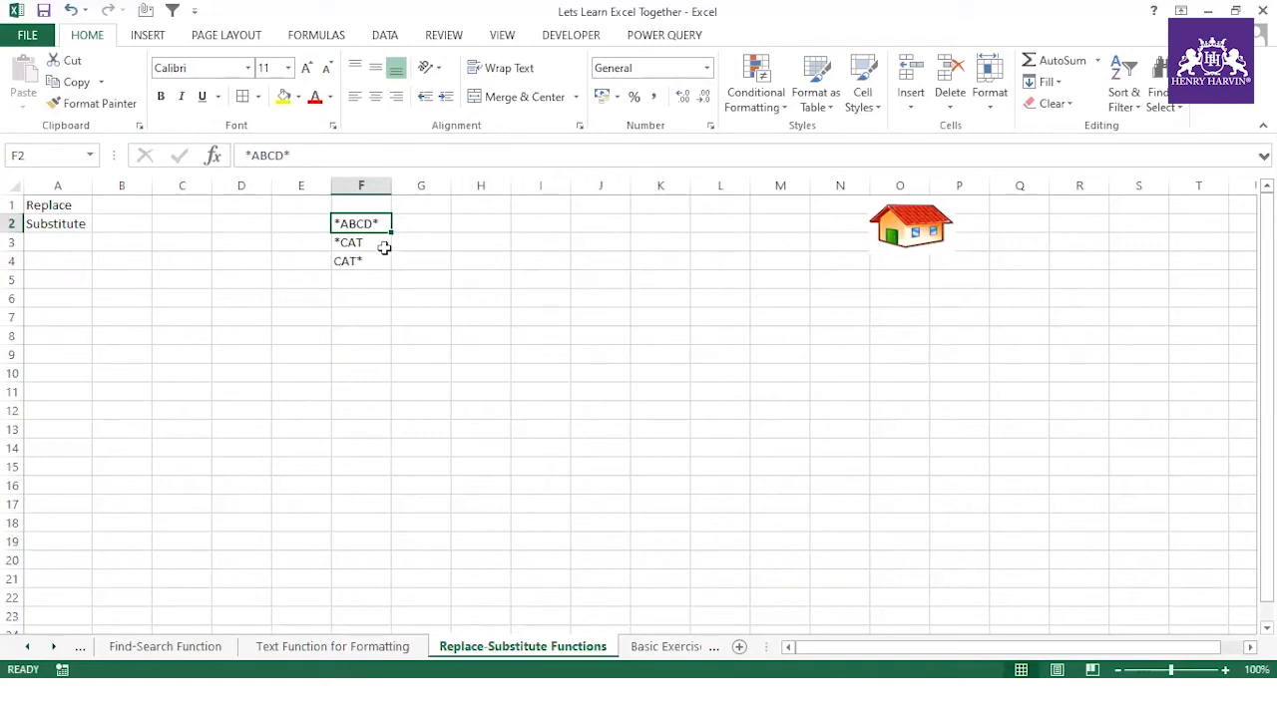
- Enter the wildcard pattern ?* in cell F5
left_click(361, 279)
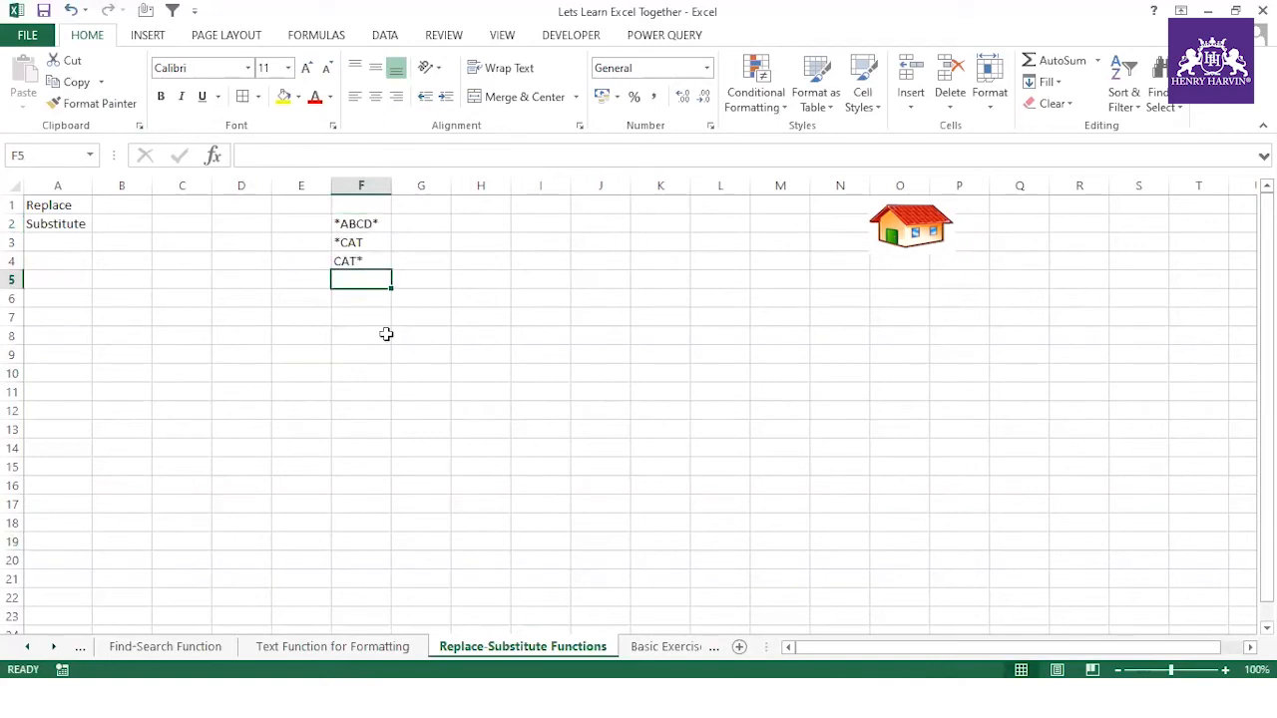
type("?")
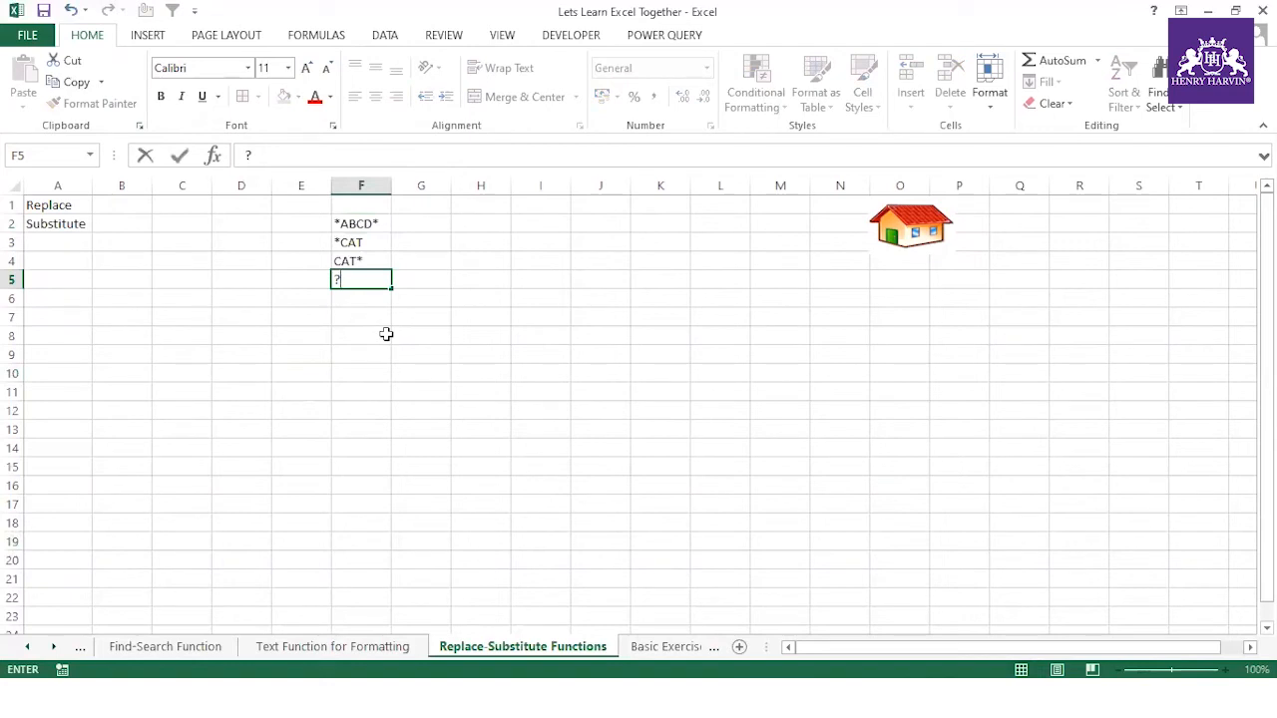
type("*")
left_click(386, 334)
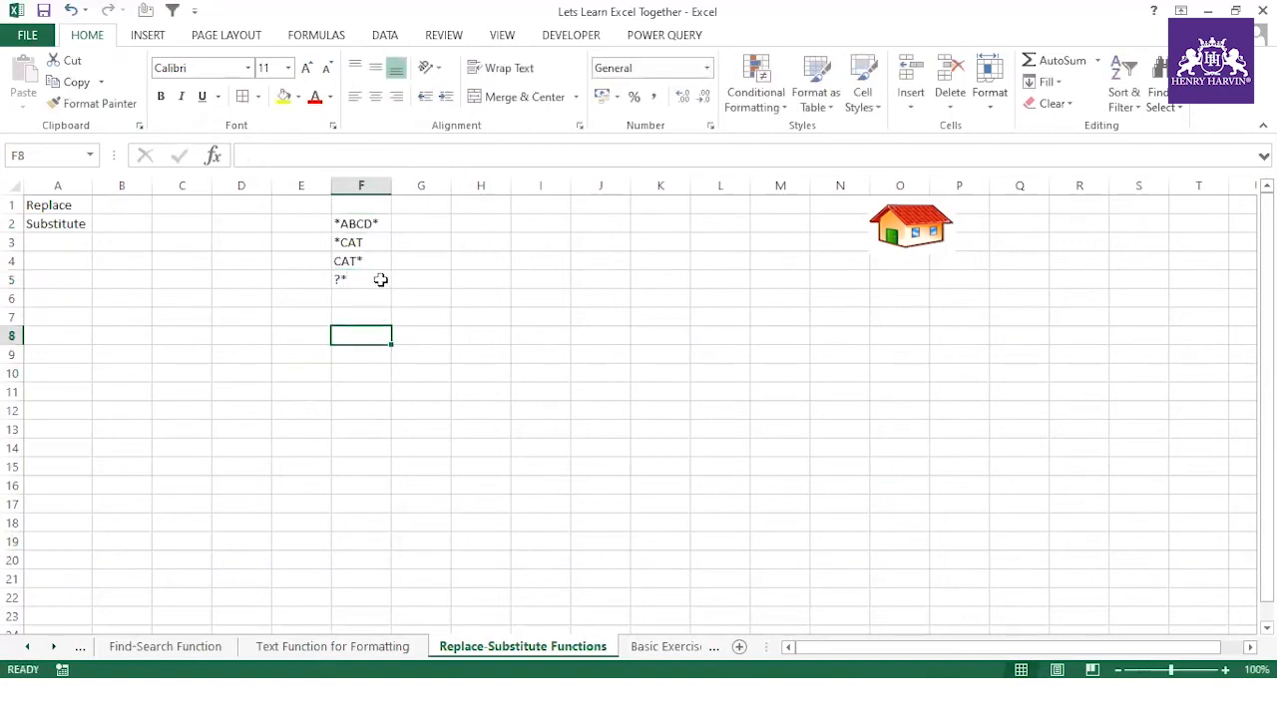
- Describe the F5 pattern in cell G5 as "at least one character"
left_click(379, 277)
left_click(408, 280)
type("at")
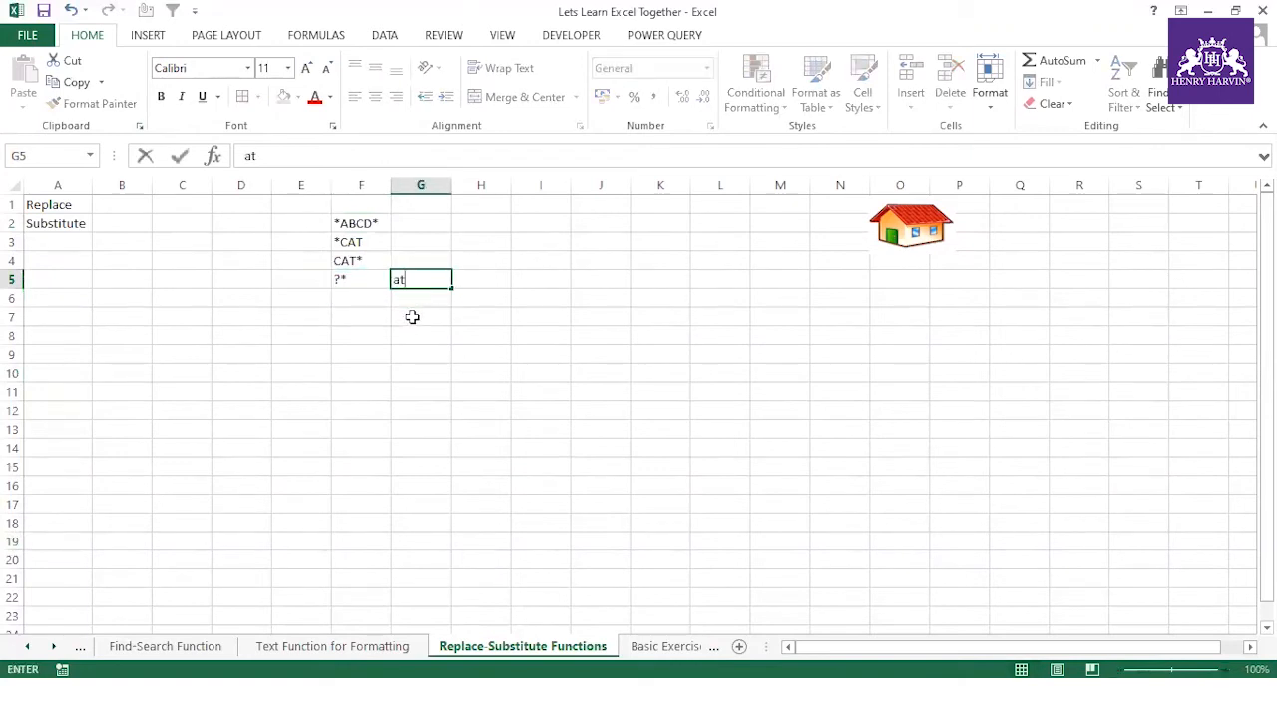
type(" least one cha")
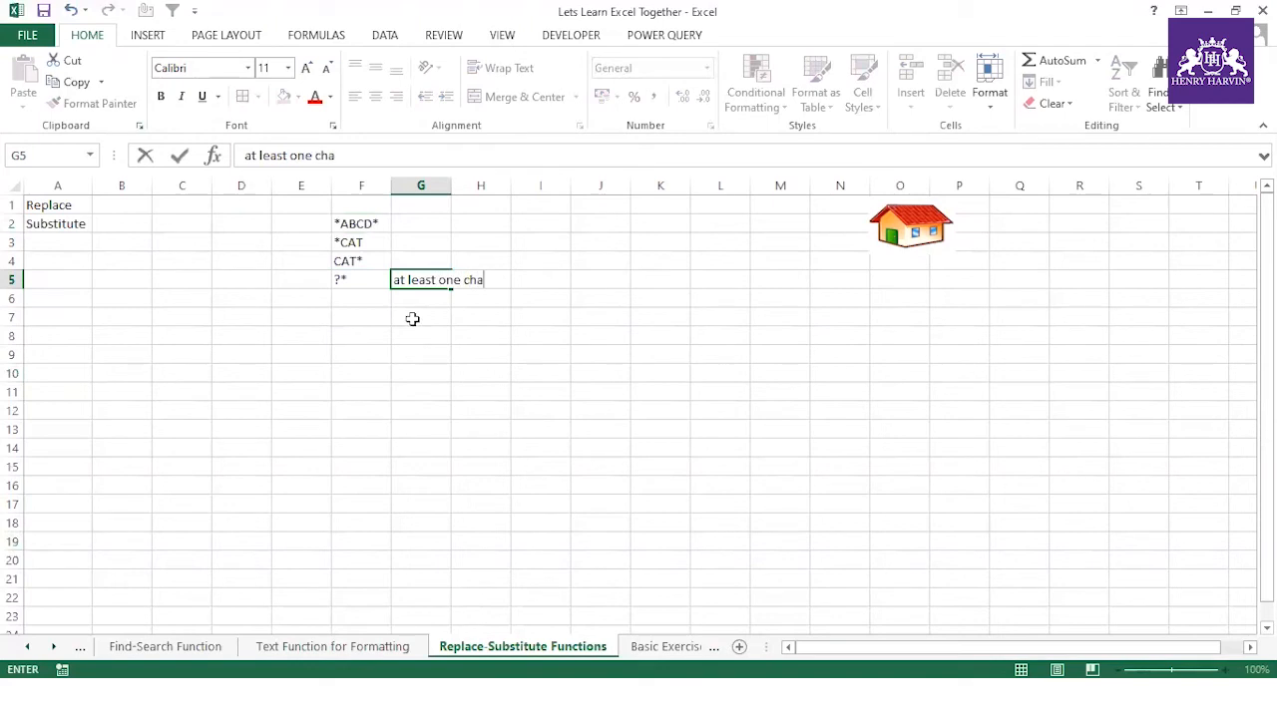
type("racter")
key("Return")
left_click(367, 284)
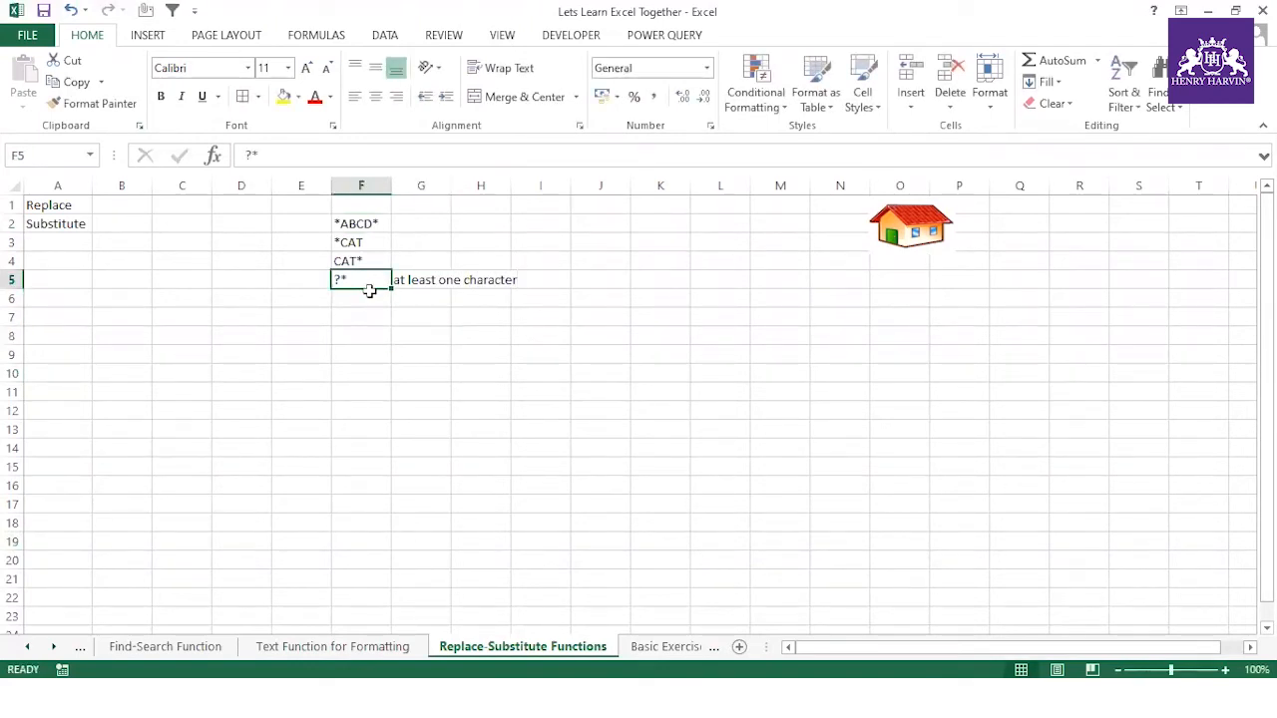
- Enter *? in F6 with the description "any number of characters" in G6, and autofit column G
left_click(357, 299)
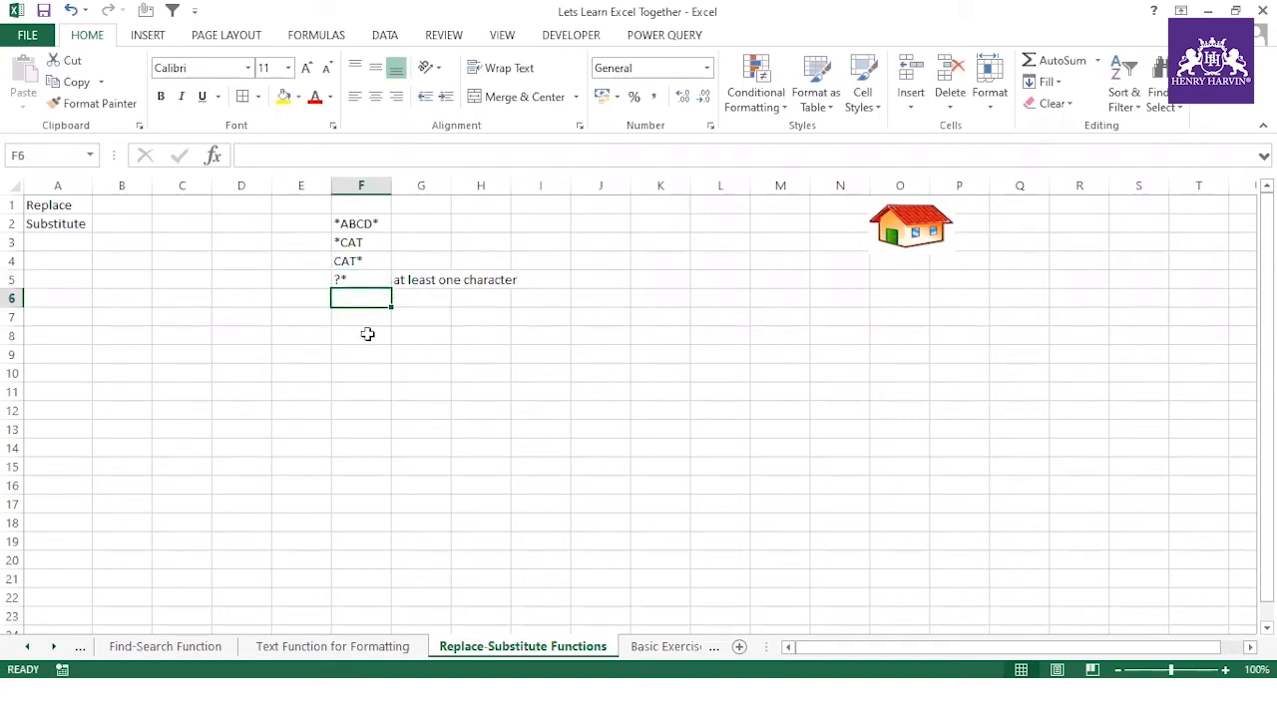
type("*?")
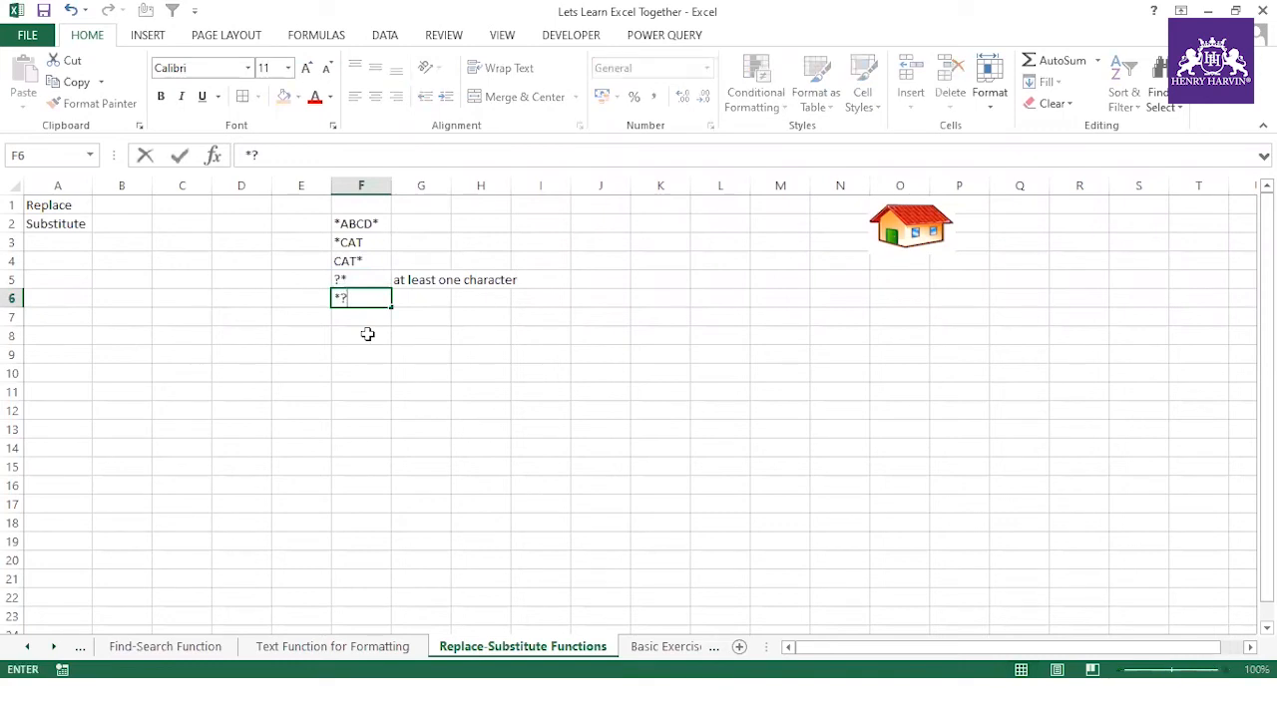
left_click(413, 299)
type("an")
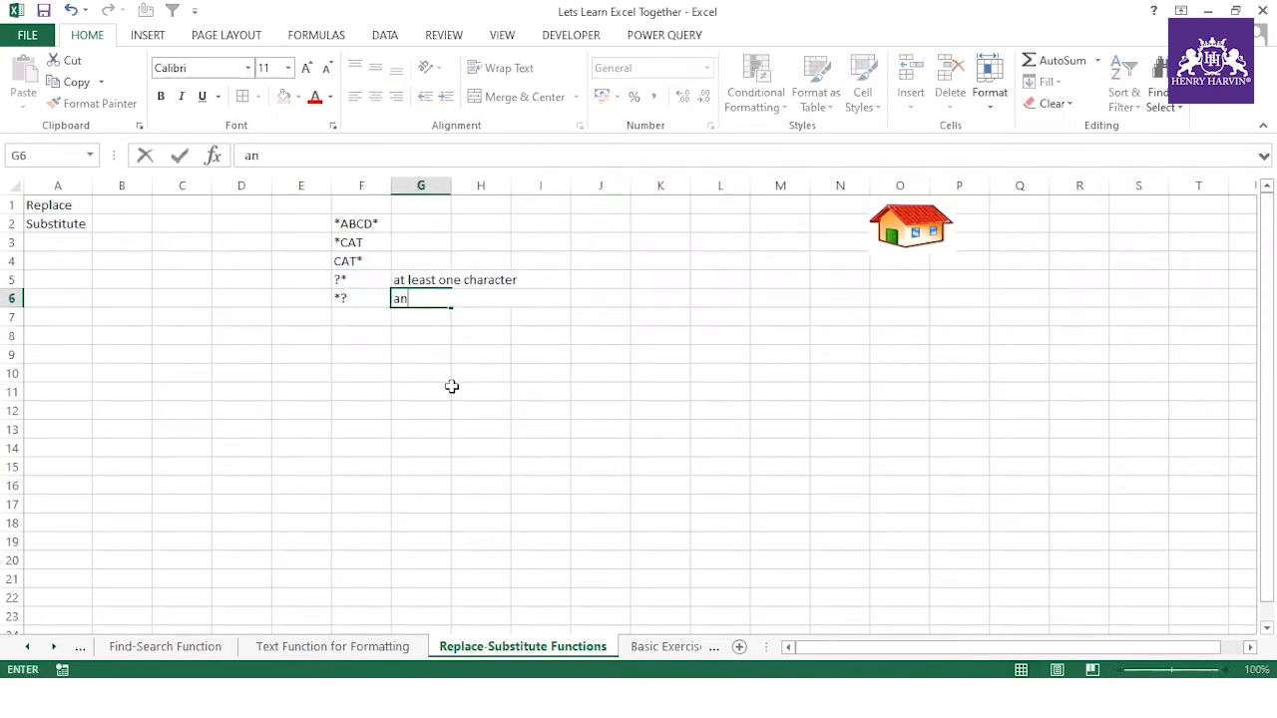
type("y number of characters")
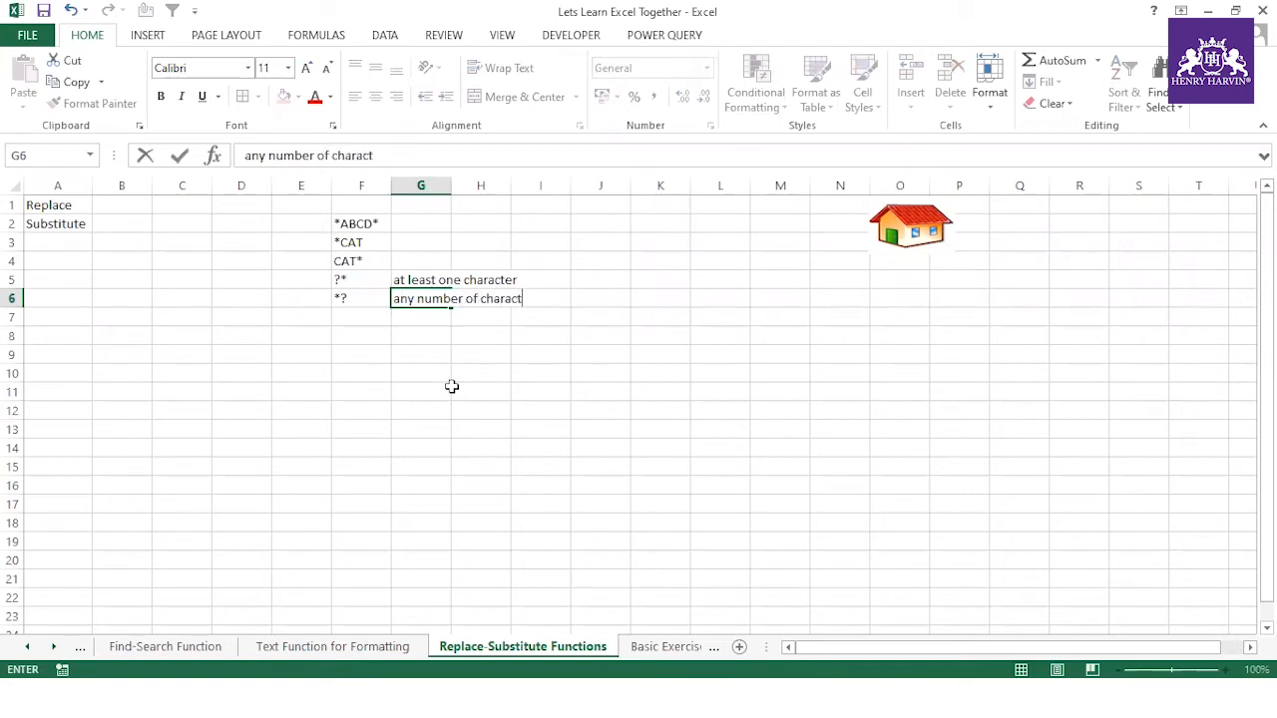
left_click(445, 389)
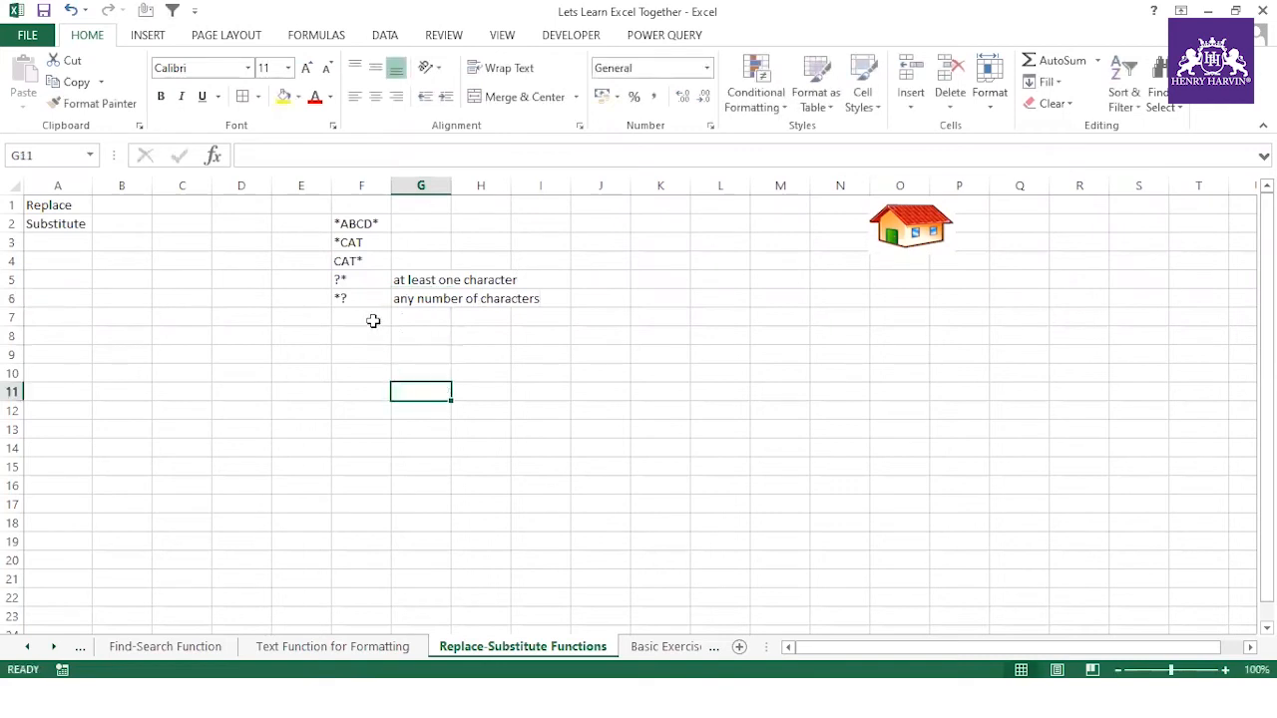
double_click(450, 185)
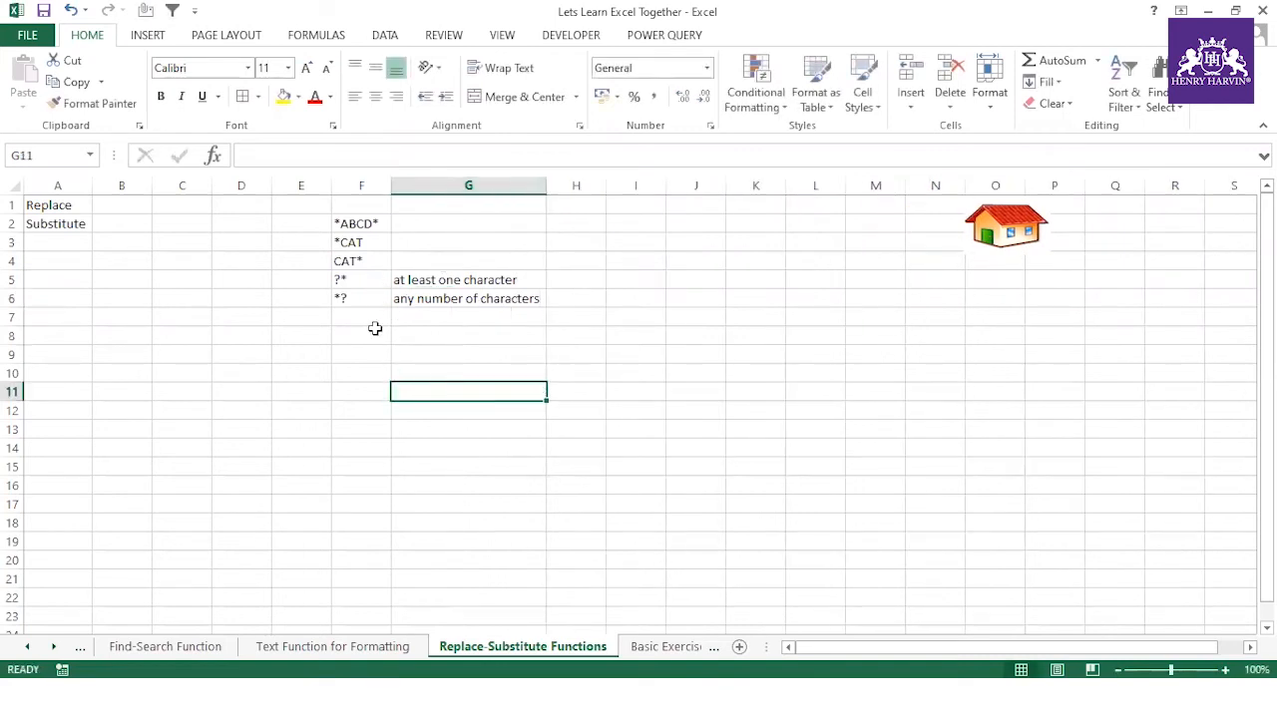
- Enter the wildcard pattern ???-???-??? in F7 and autofit column F to its content
left_click(373, 317)
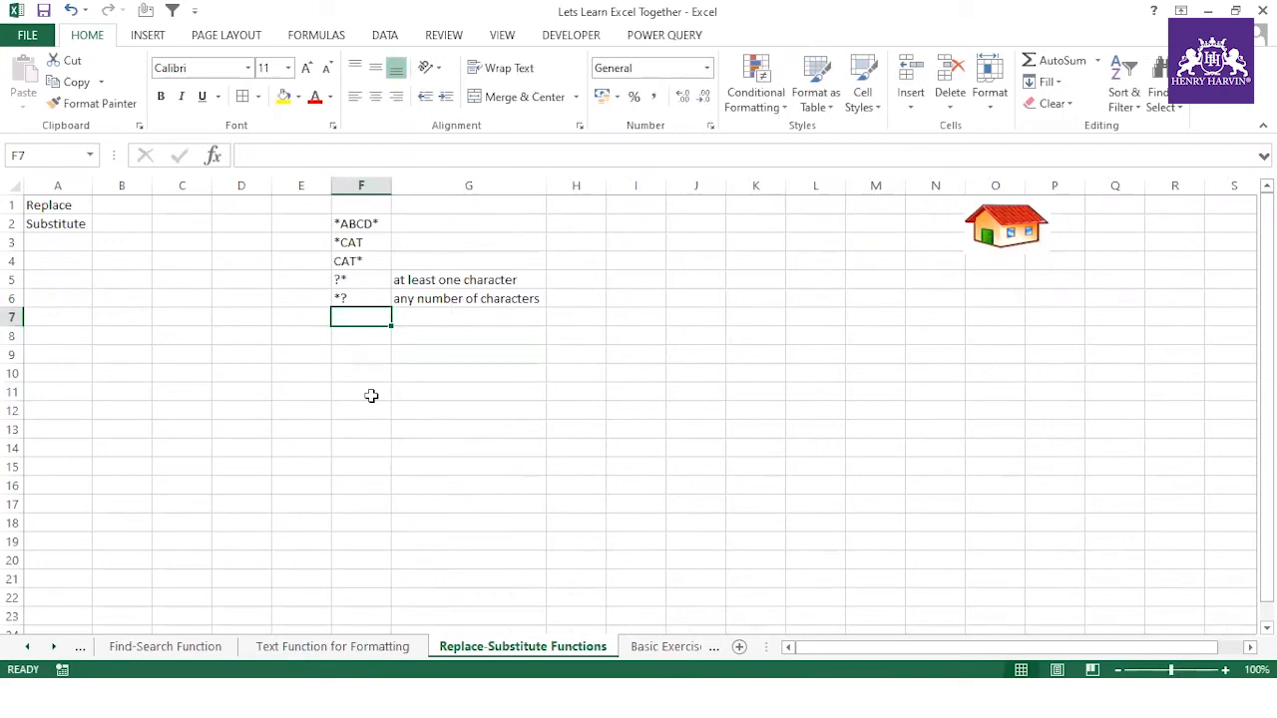
type("??")
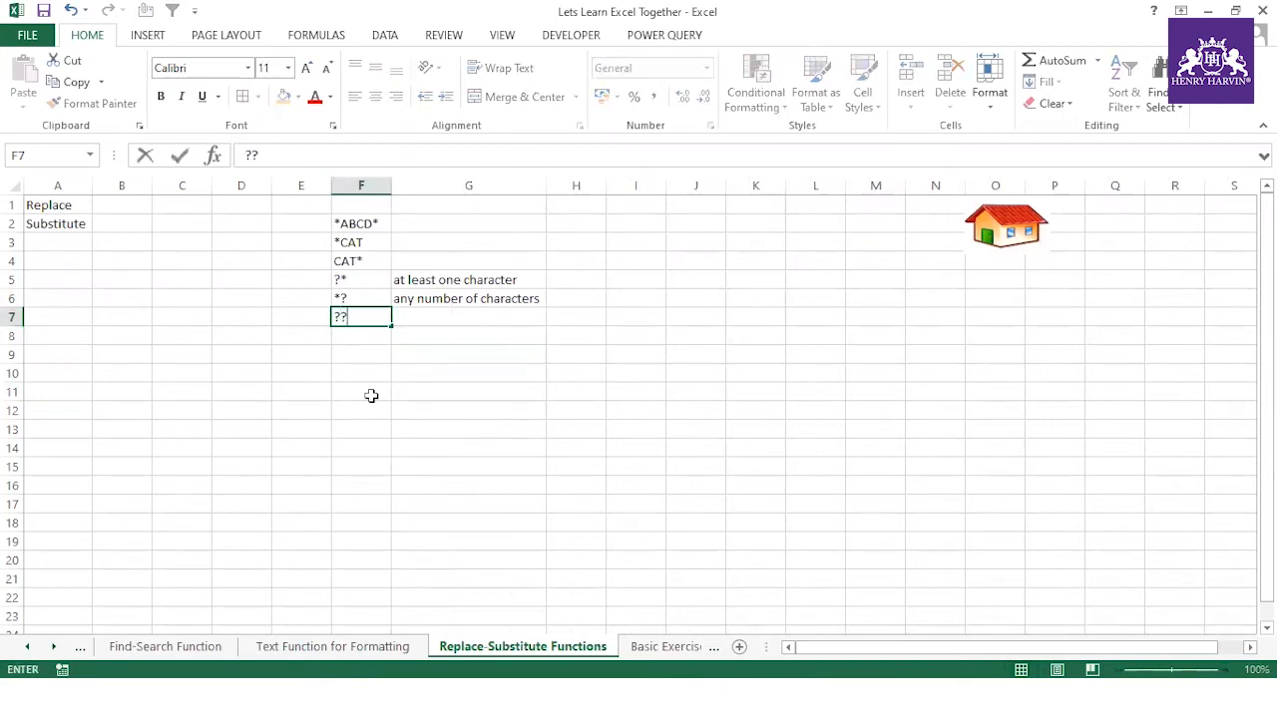
type("?-???-???")
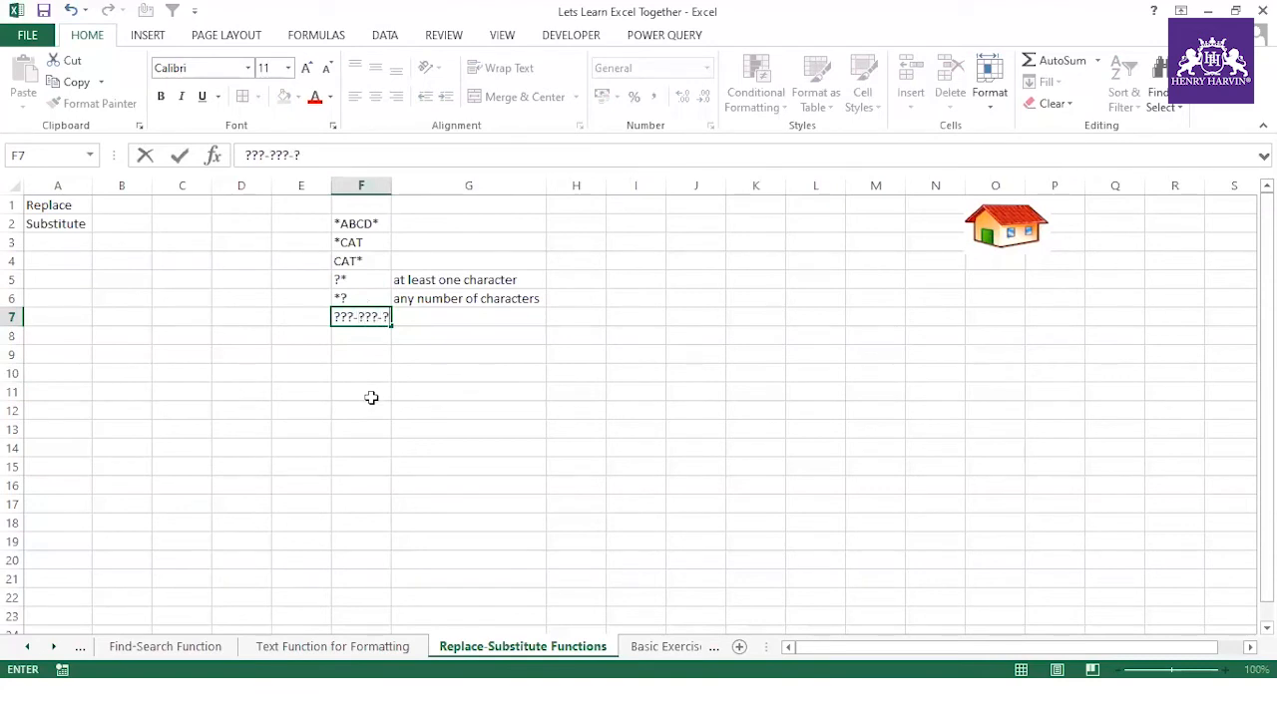
left_click(380, 407)
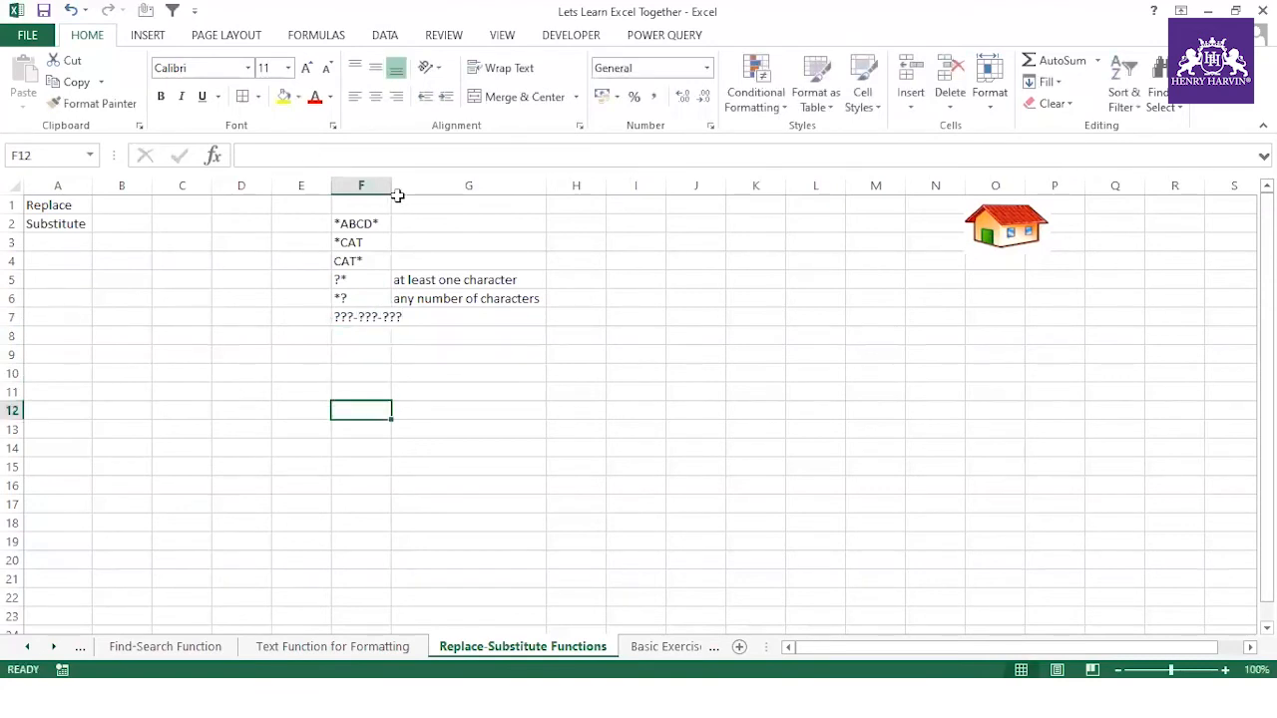
double_click(391, 187)
left_click(391, 317)
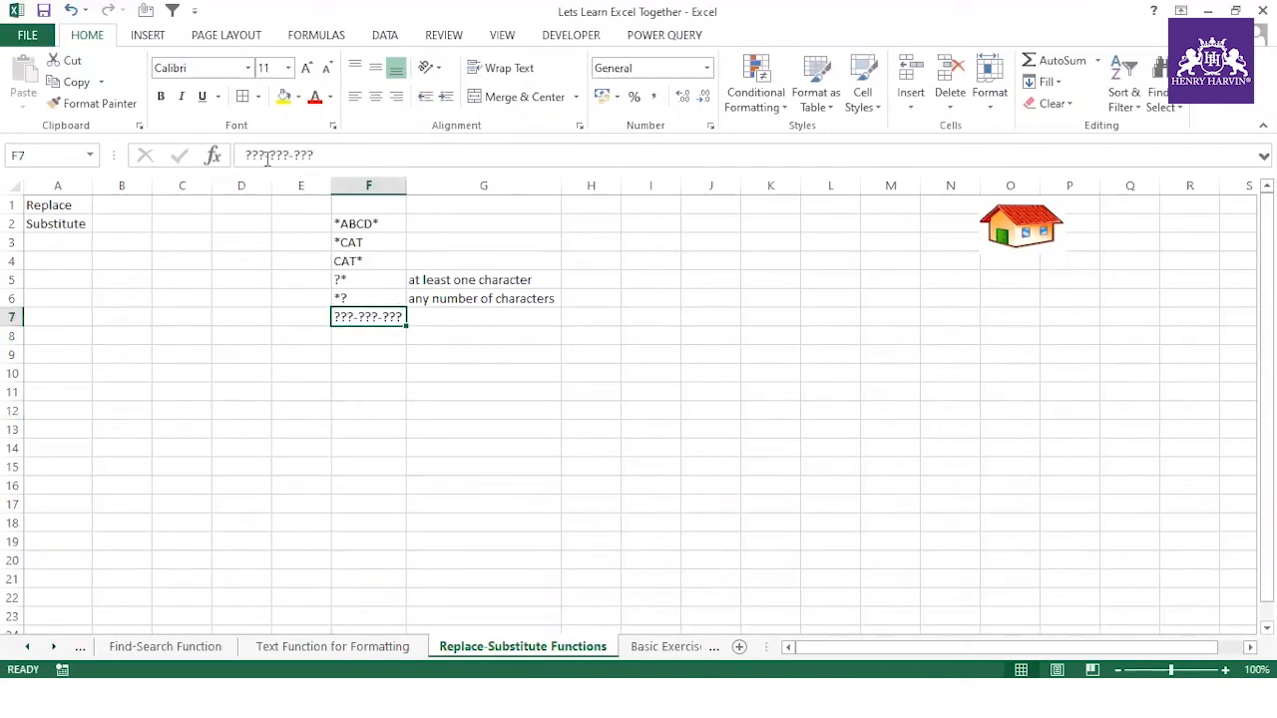
left_click(428, 373)
left_click(380, 315)
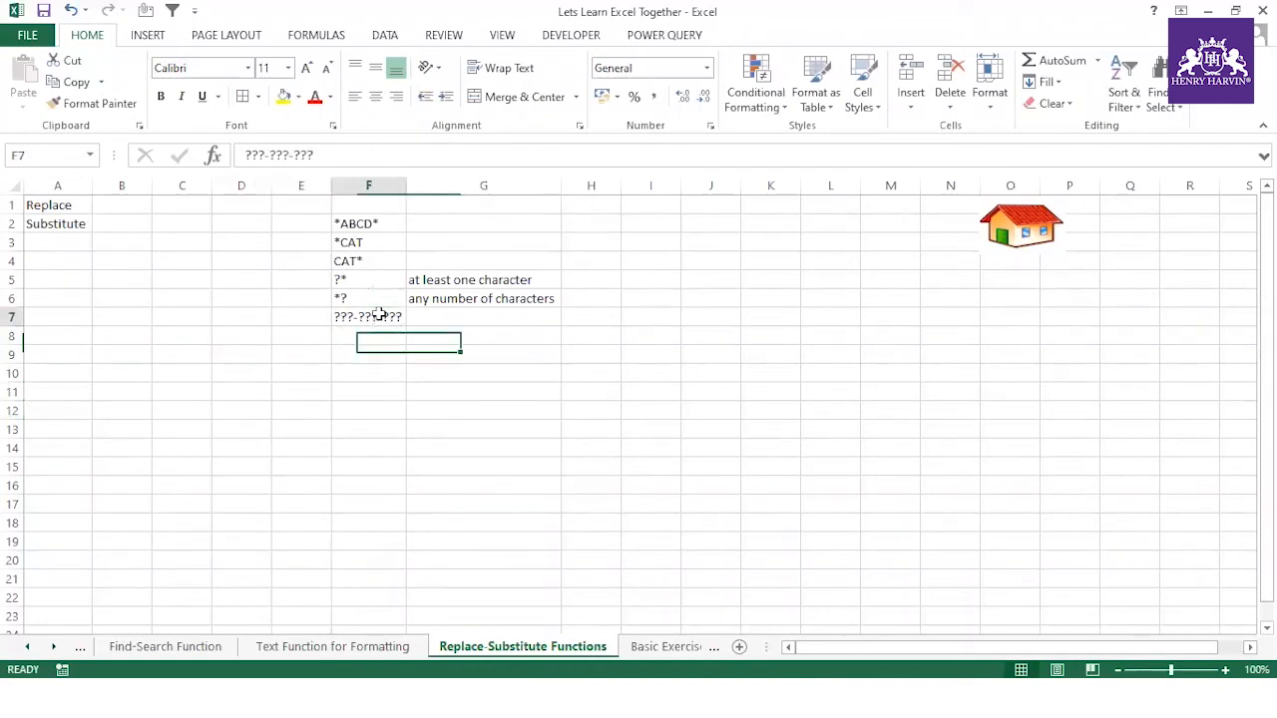
left_click_drag(365, 225, 480, 312)
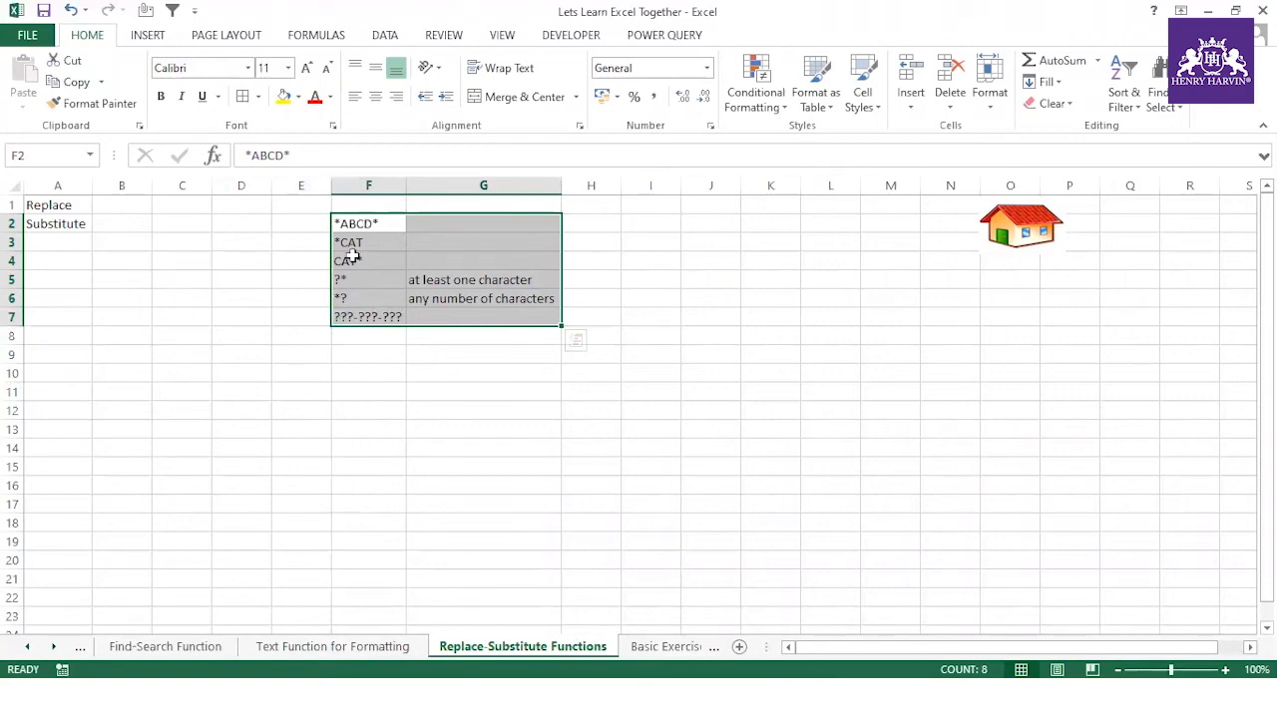
left_click(68, 206)
left_click(84, 223)
left_click(199, 330)
left_click(376, 420)
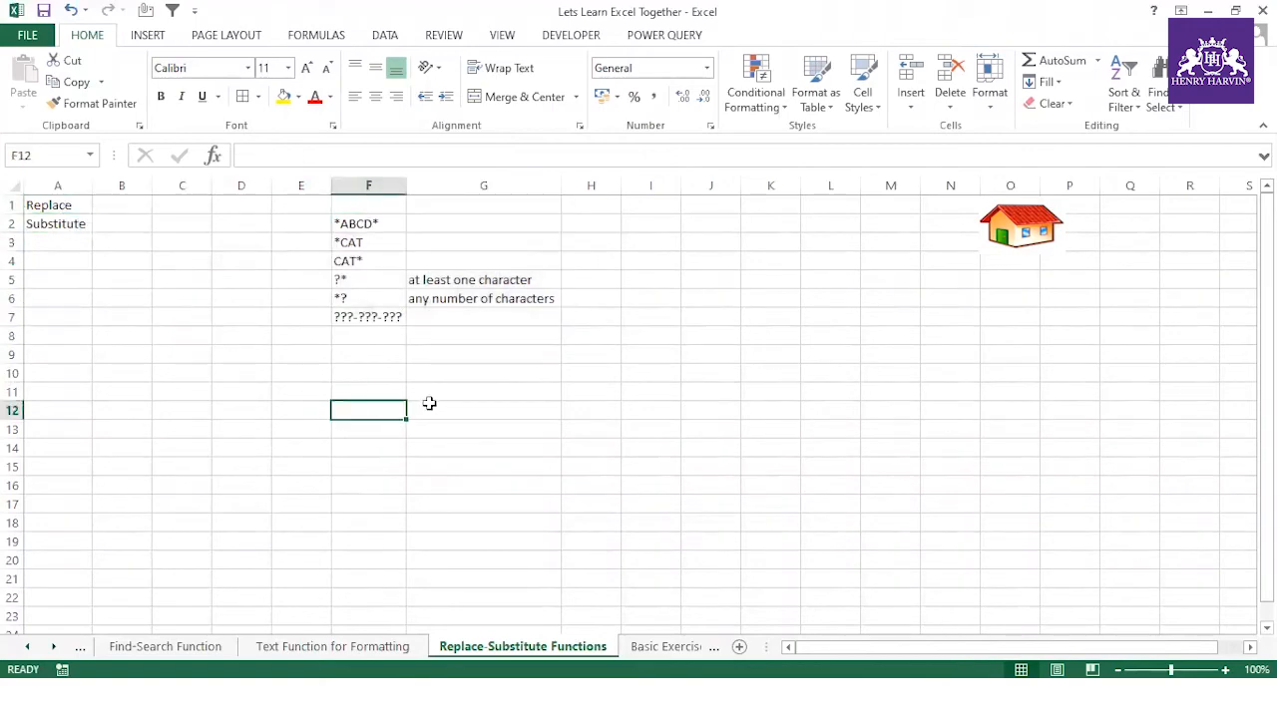
- Enter a sample first and last name separated by a space in E11 and widen column E to fit it
scroll(393, 403, "down", 1)
left_click(282, 337)
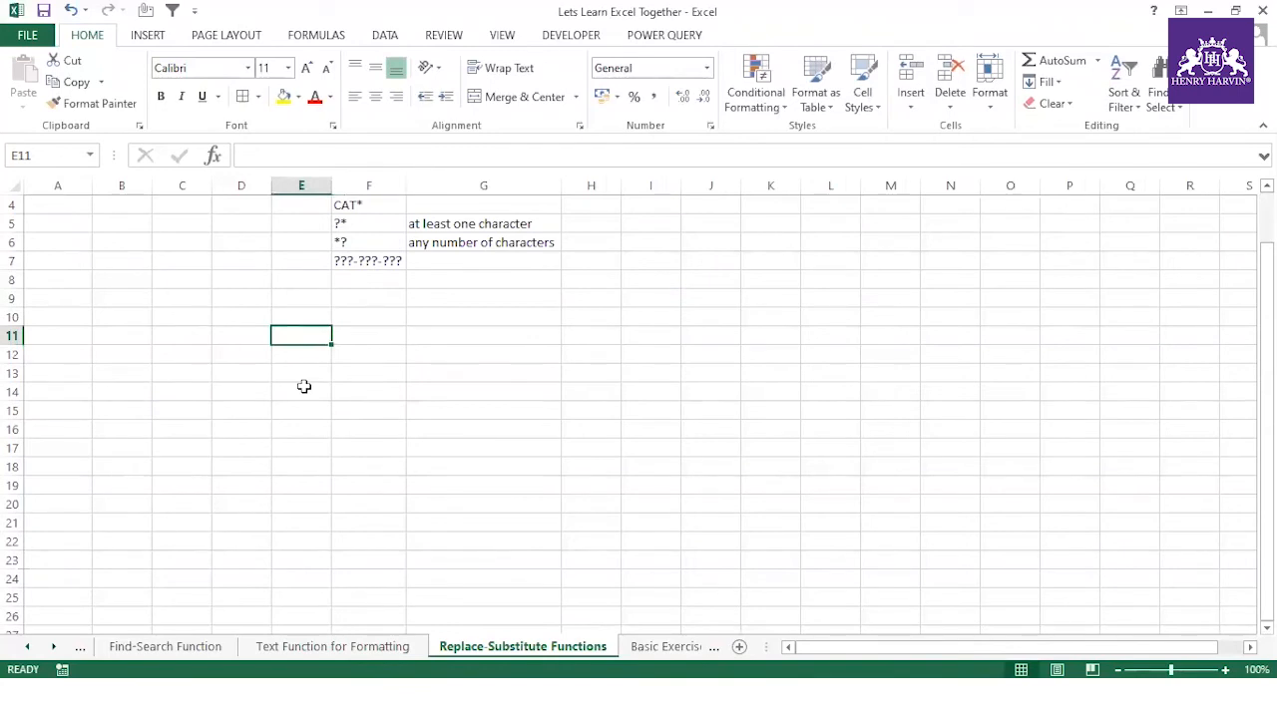
type("A")
key("BackSpace")
type("M")
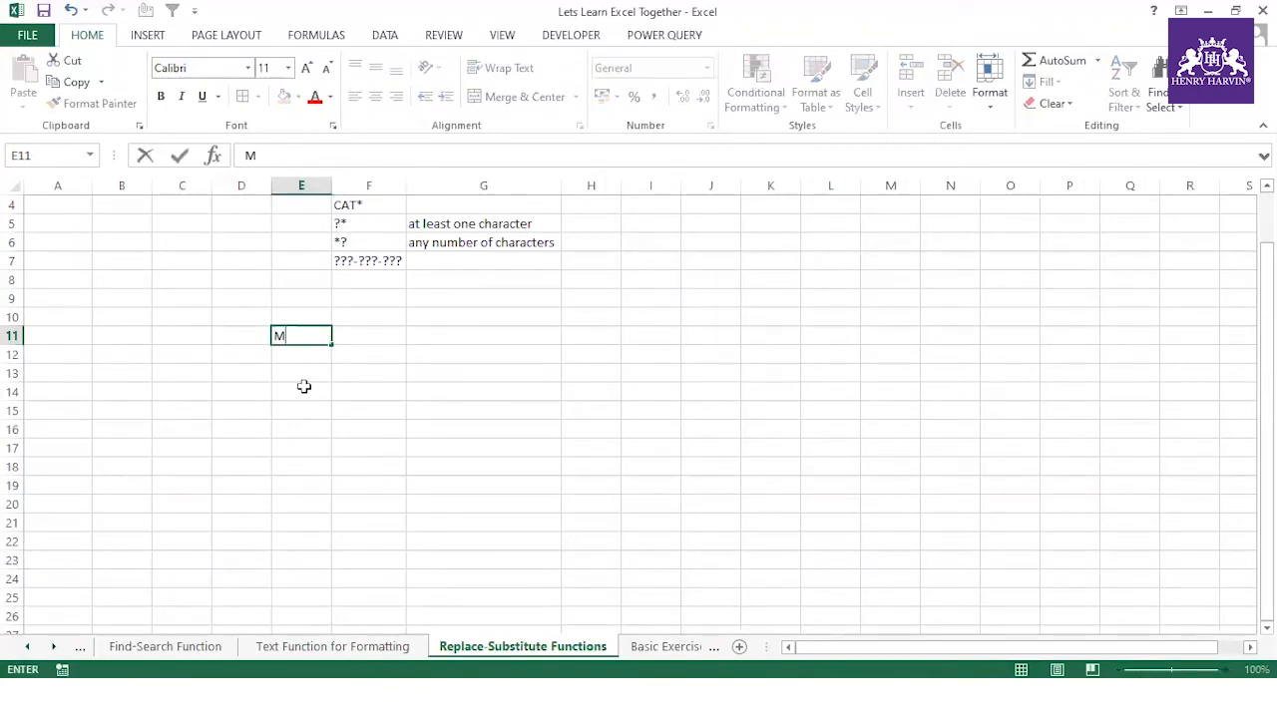
type("athieu")
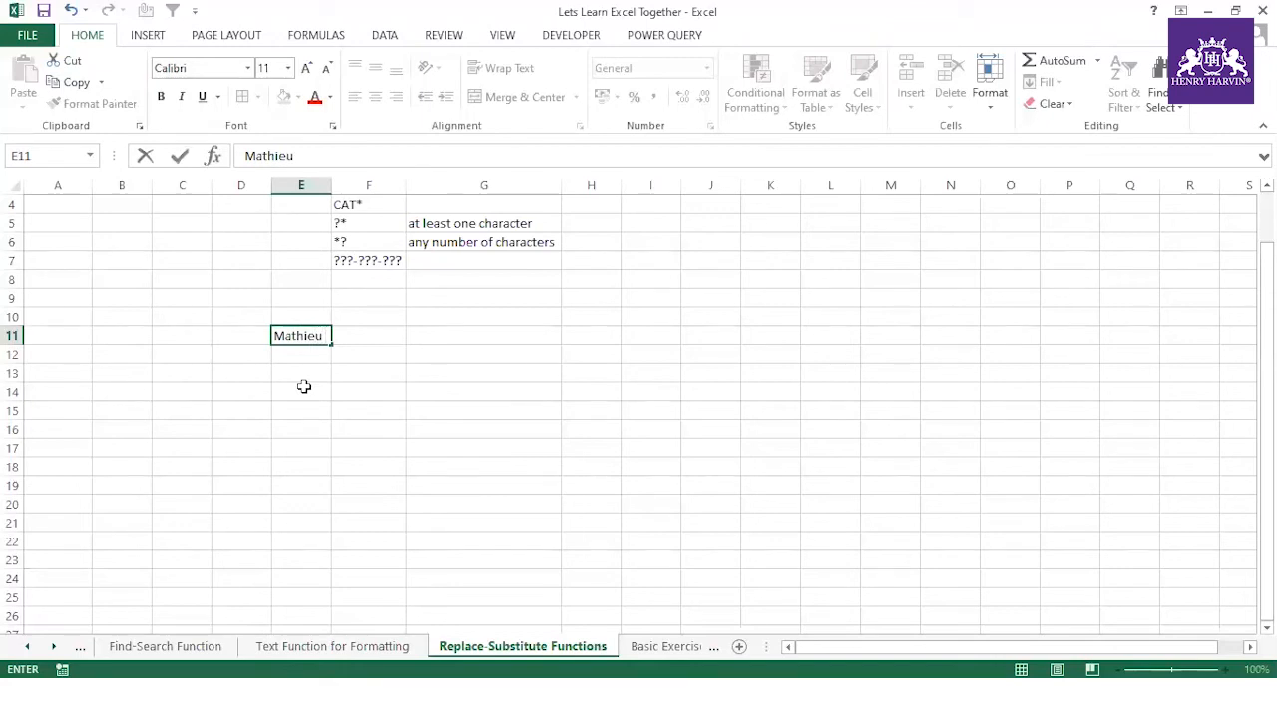
type(" John")
left_click(345, 396)
left_click_drag(331, 186, 357, 185)
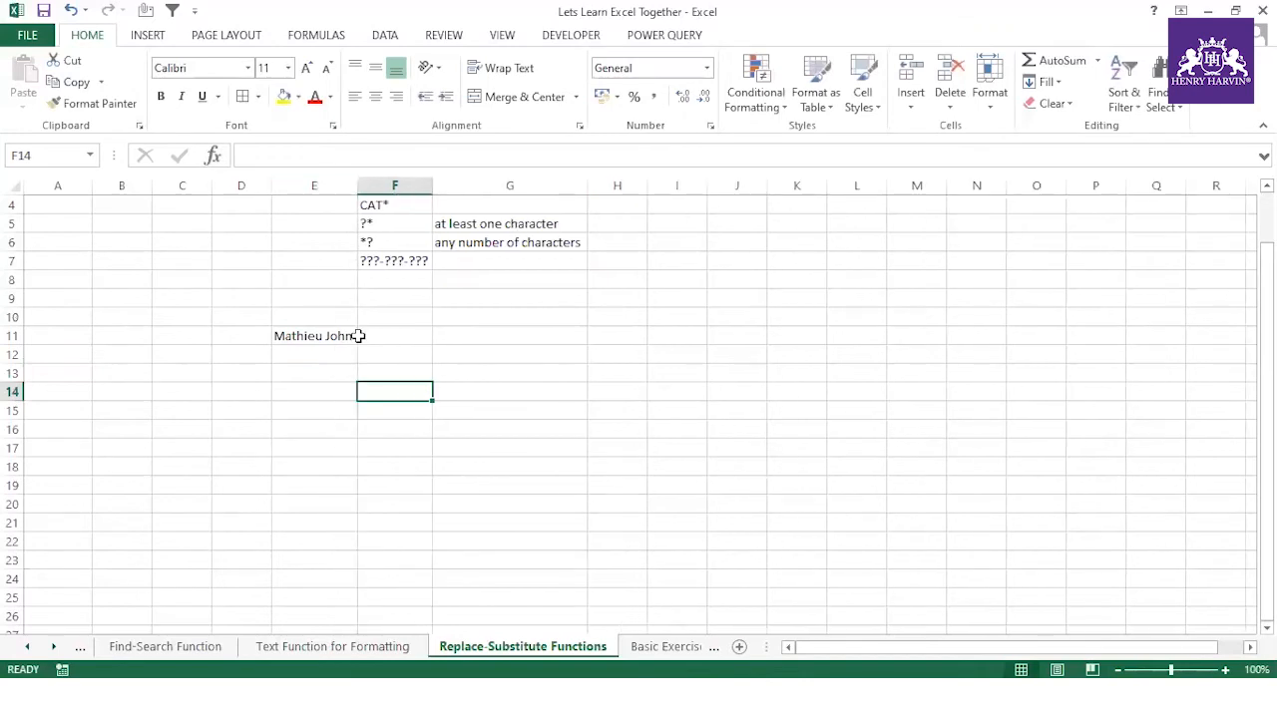
left_click(352, 336)
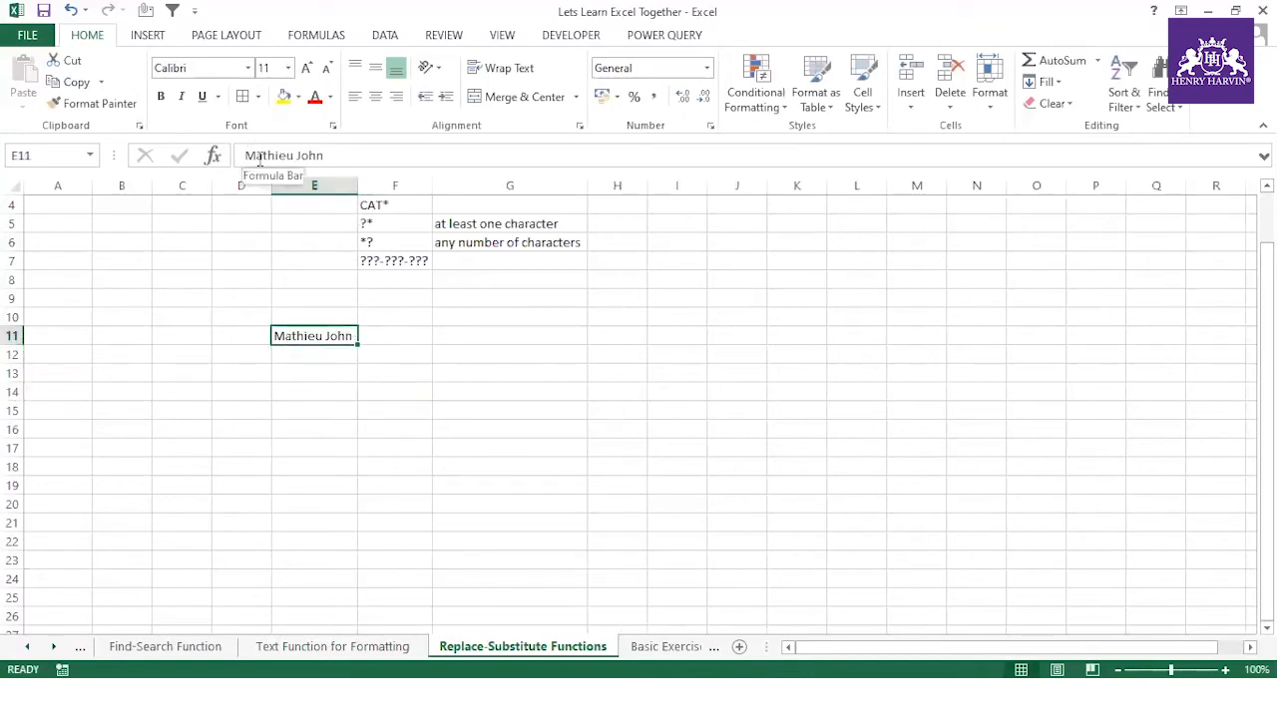
- Enter the second sample text ABC DEF in cell E12
left_click(315, 358)
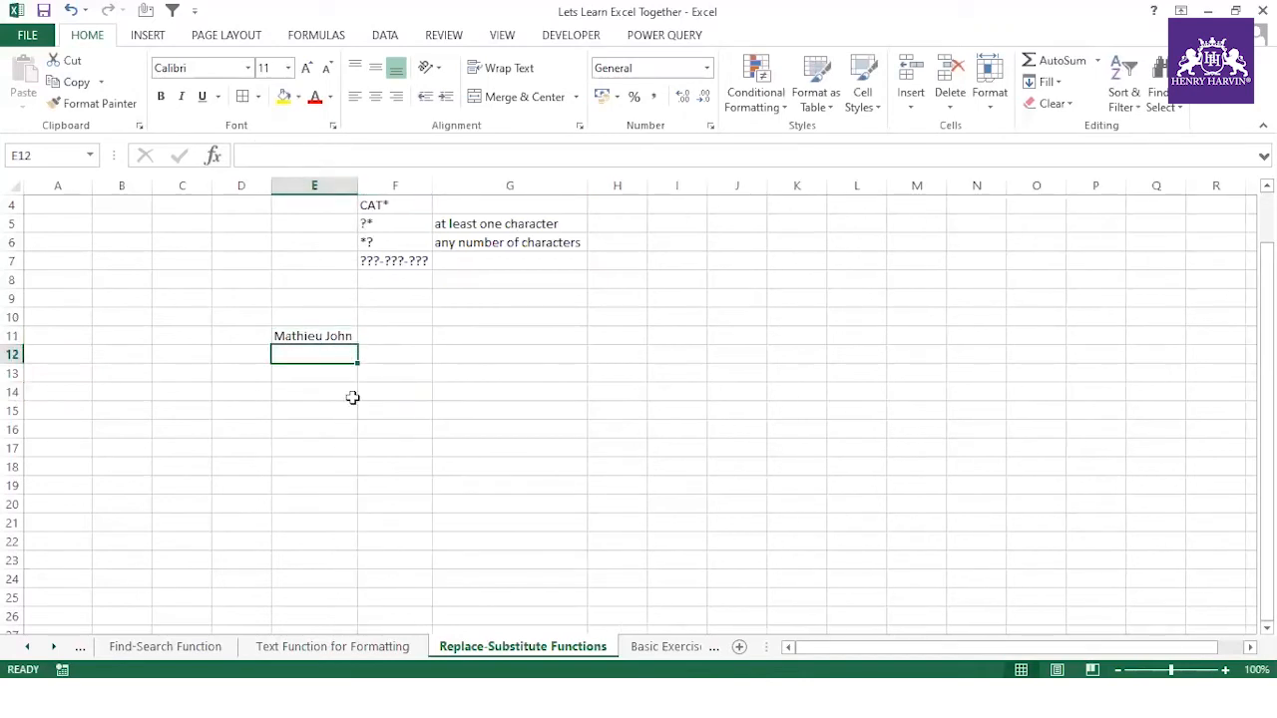
type("ABC")
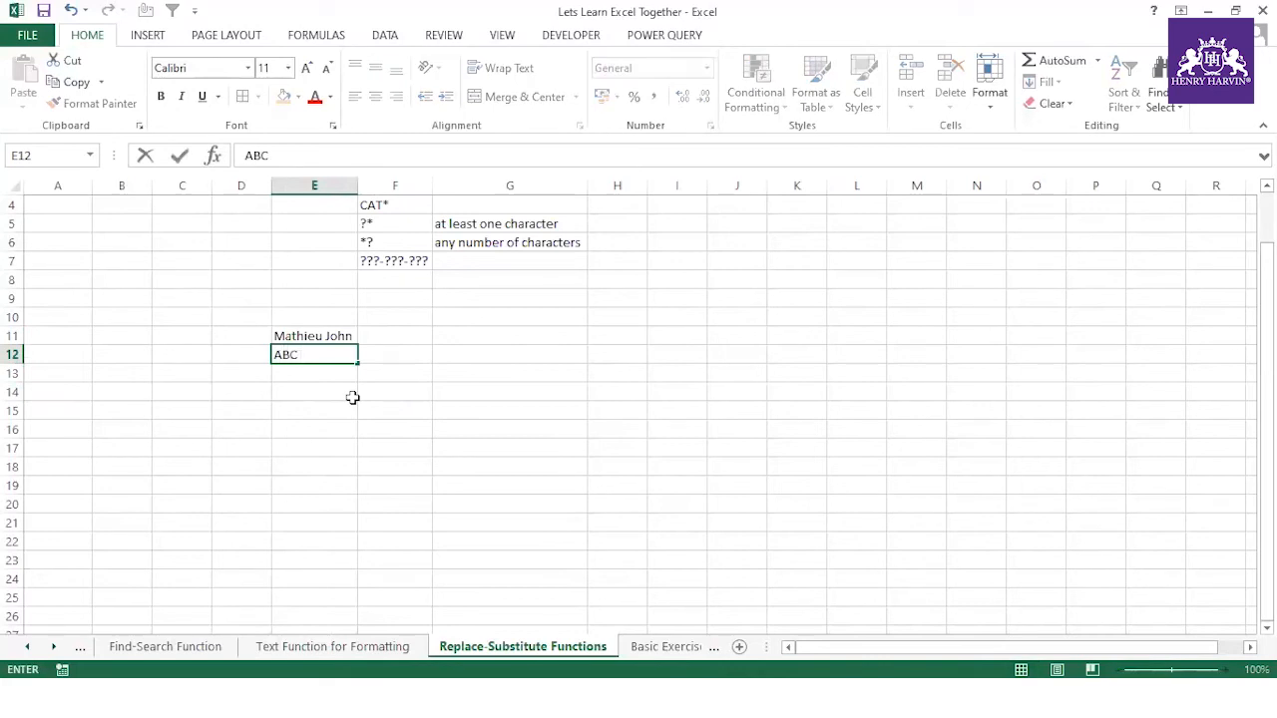
type(" DEF")
left_click(278, 390)
left_click_drag(323, 336, 324, 356)
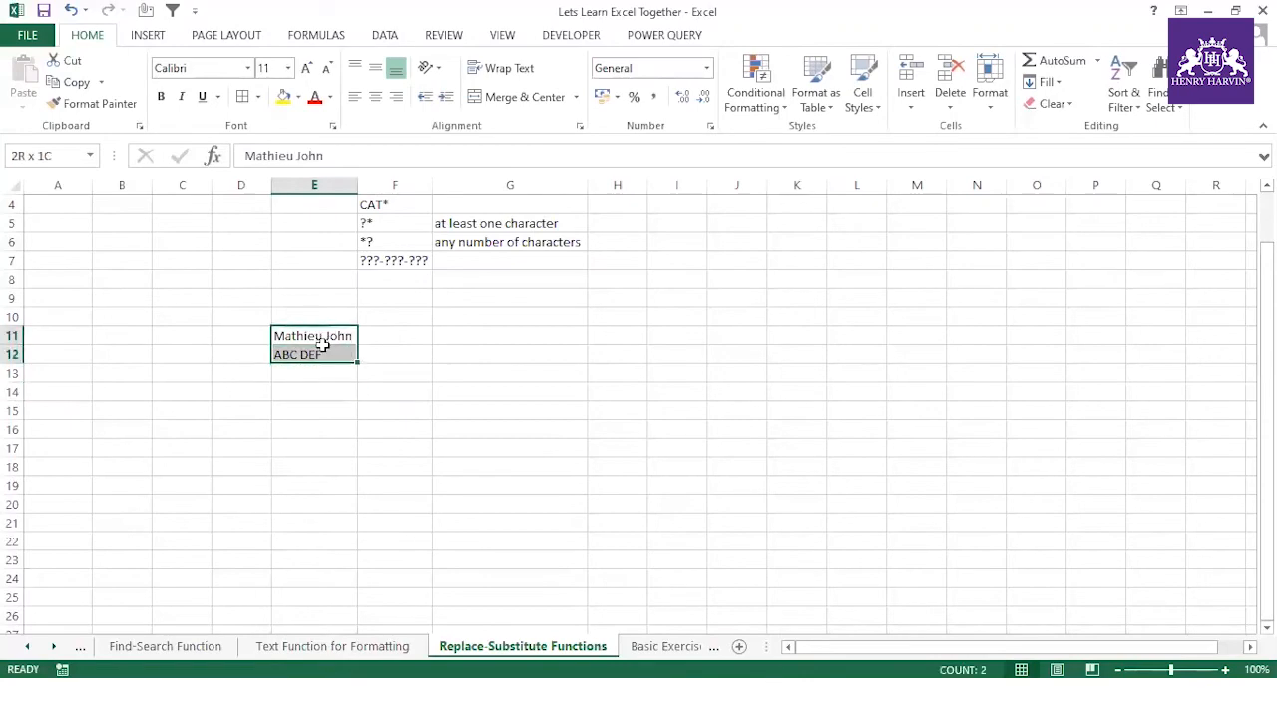
left_click(330, 393)
- Insert a | character after the first word in both E11 and E12, and widen column E slightly
scroll(344, 411, "up", 1)
left_click(329, 392)
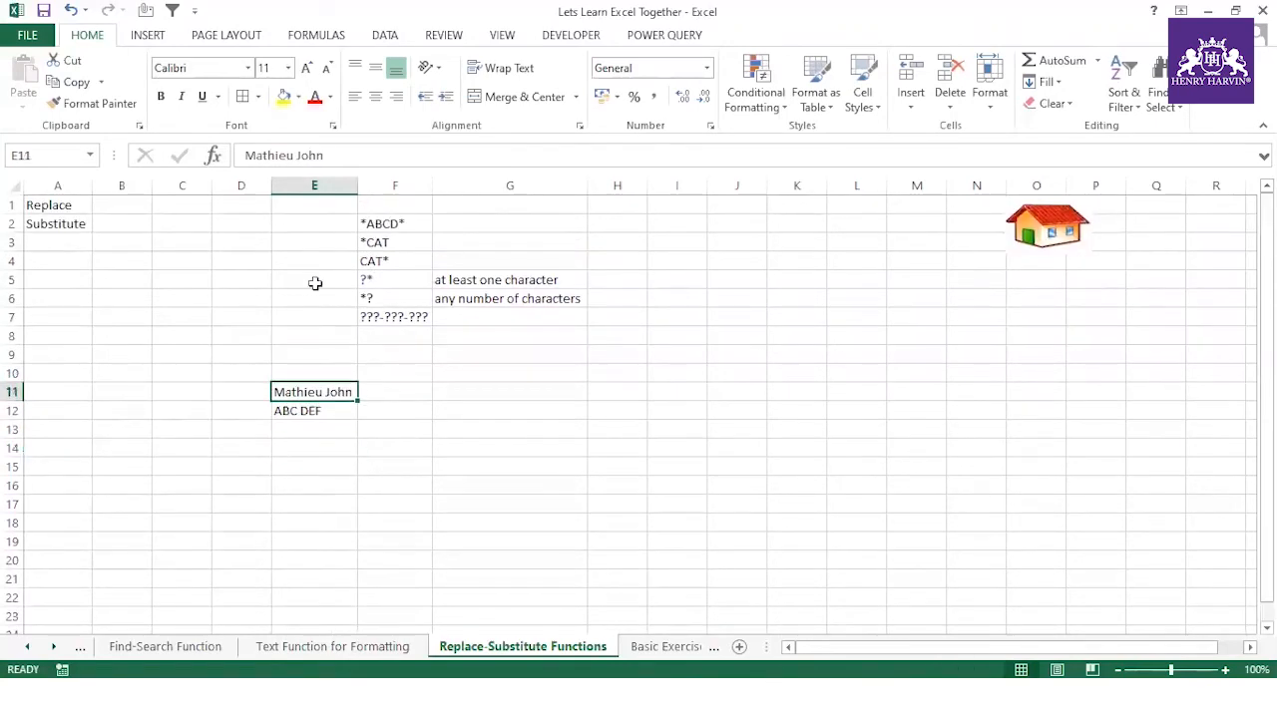
left_click(285, 156)
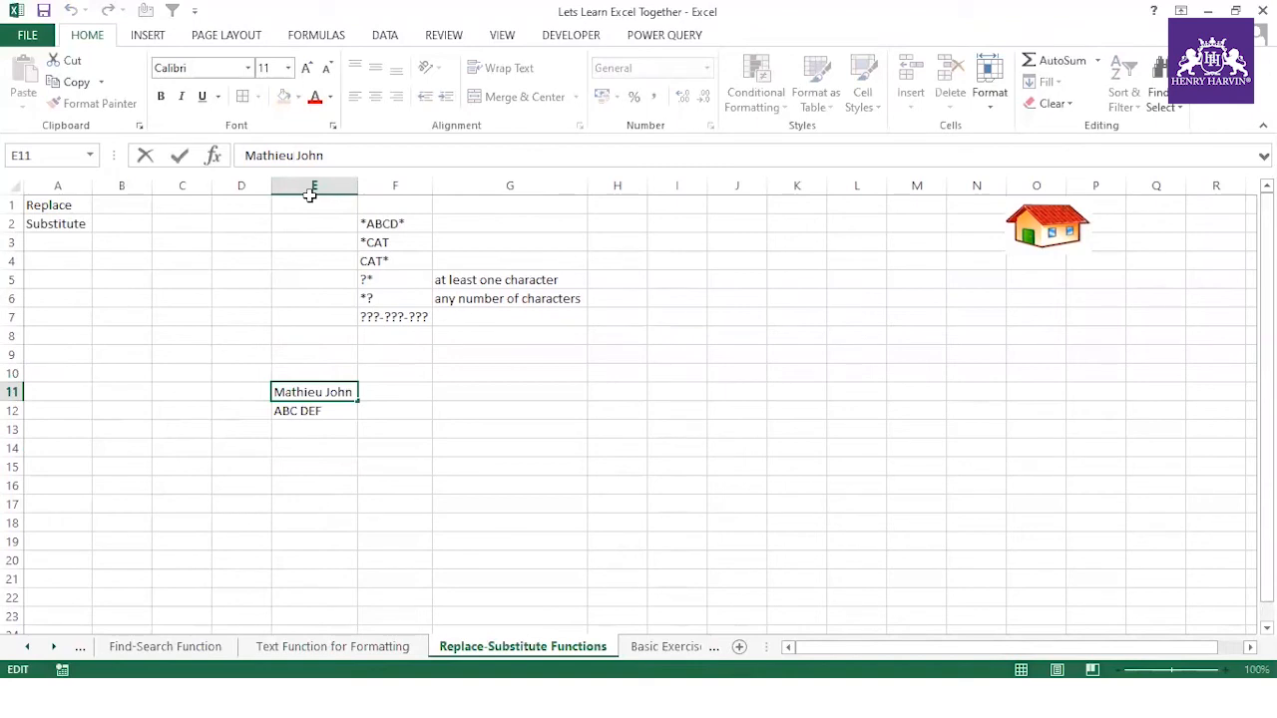
type("?")
key("BackSpace")
type("|")
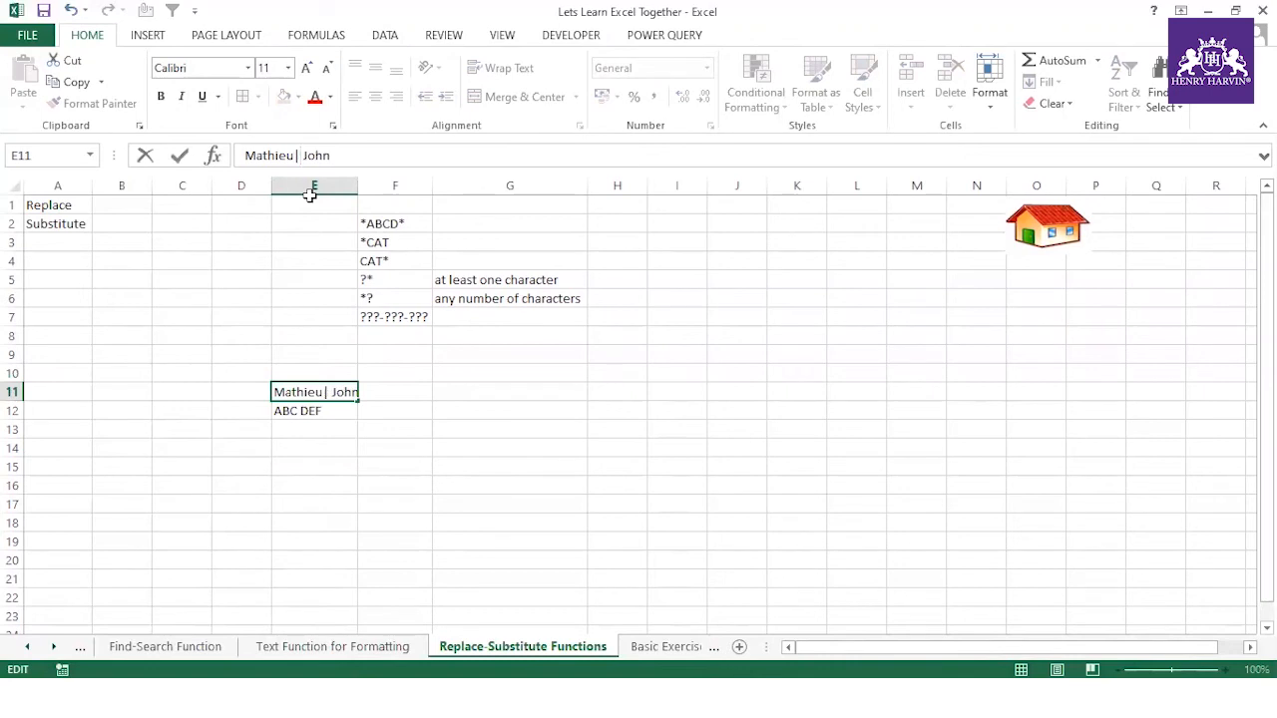
left_click(308, 410)
left_click(271, 156)
type("|")
left_click(356, 485)
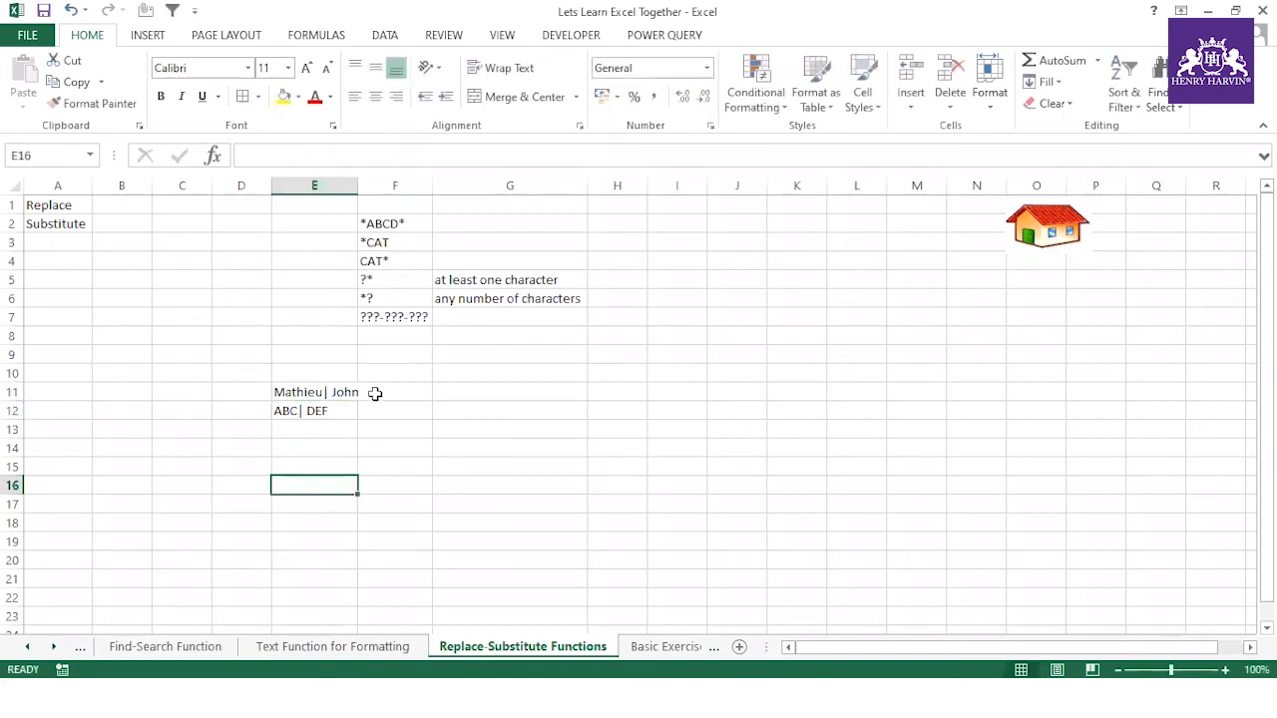
left_click_drag(358, 186, 370, 186)
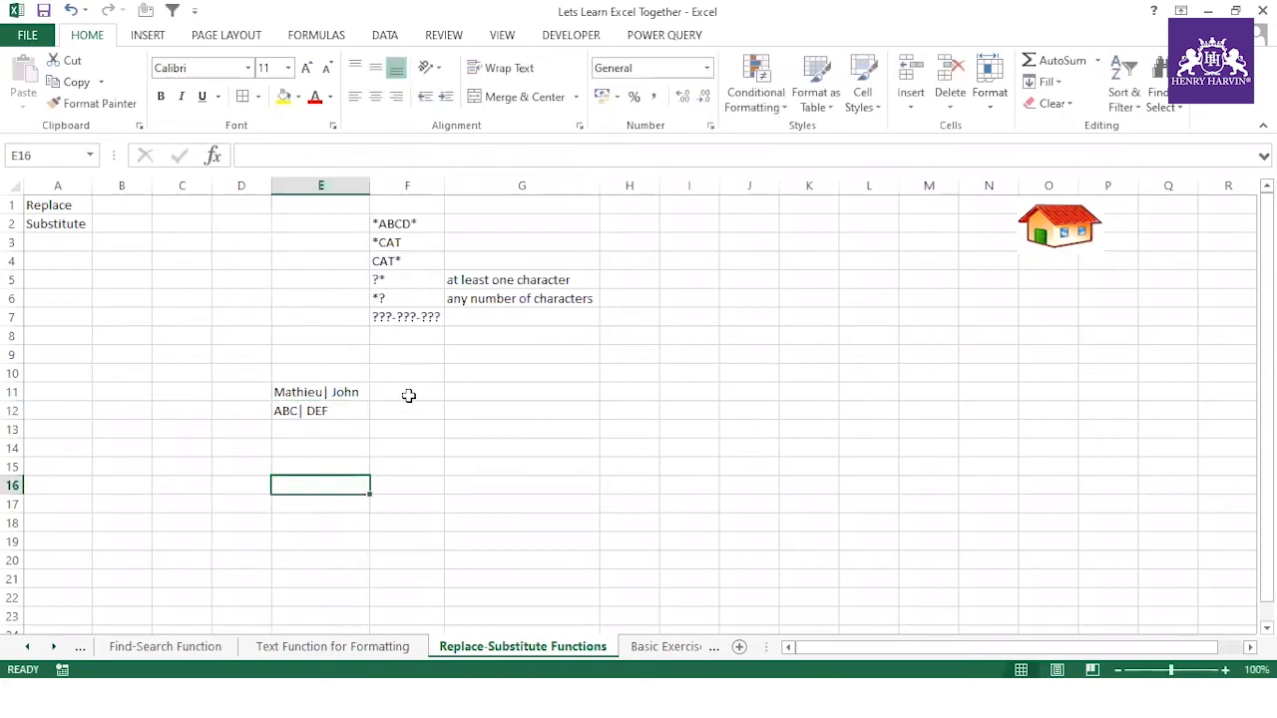
- Enter the formula =SUBSTITUTE(E11,"|"," ") in F11 to replace the pipe with a space
left_click(408, 395)
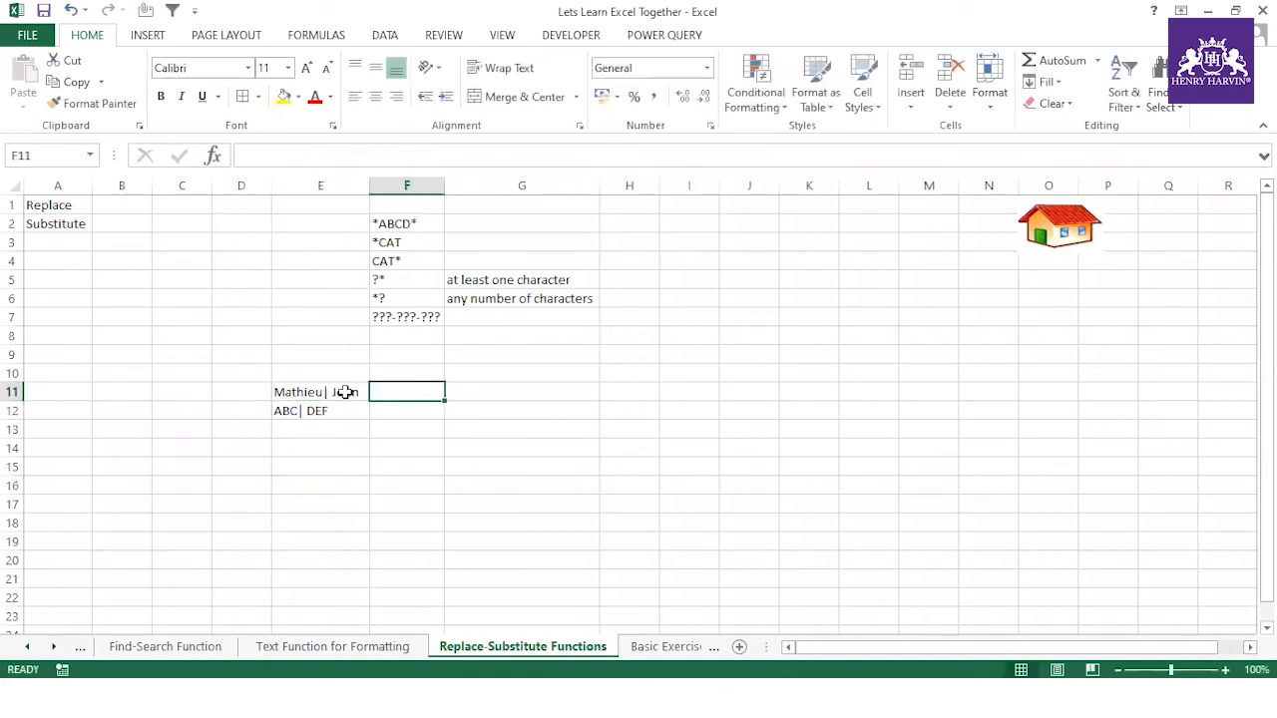
left_click(407, 444)
left_click(409, 389)
type("=")
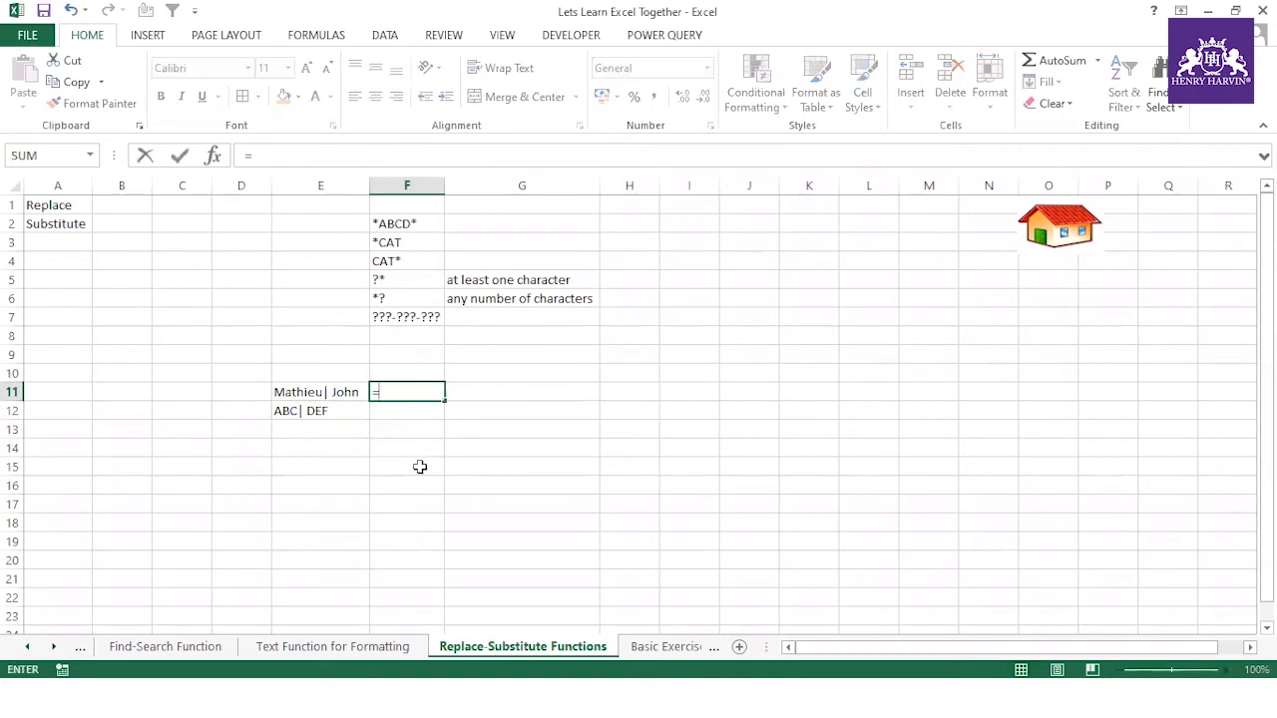
type("sub")
double_click(413, 413)
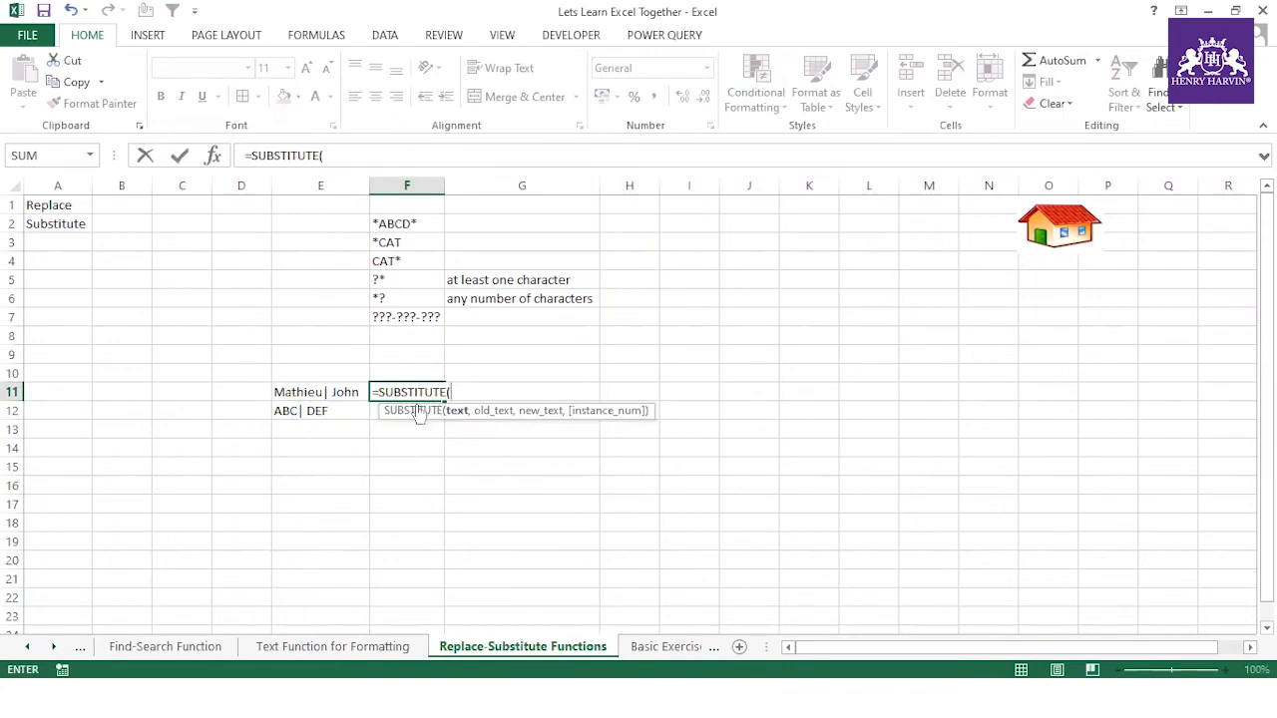
left_click(326, 391)
type(",")
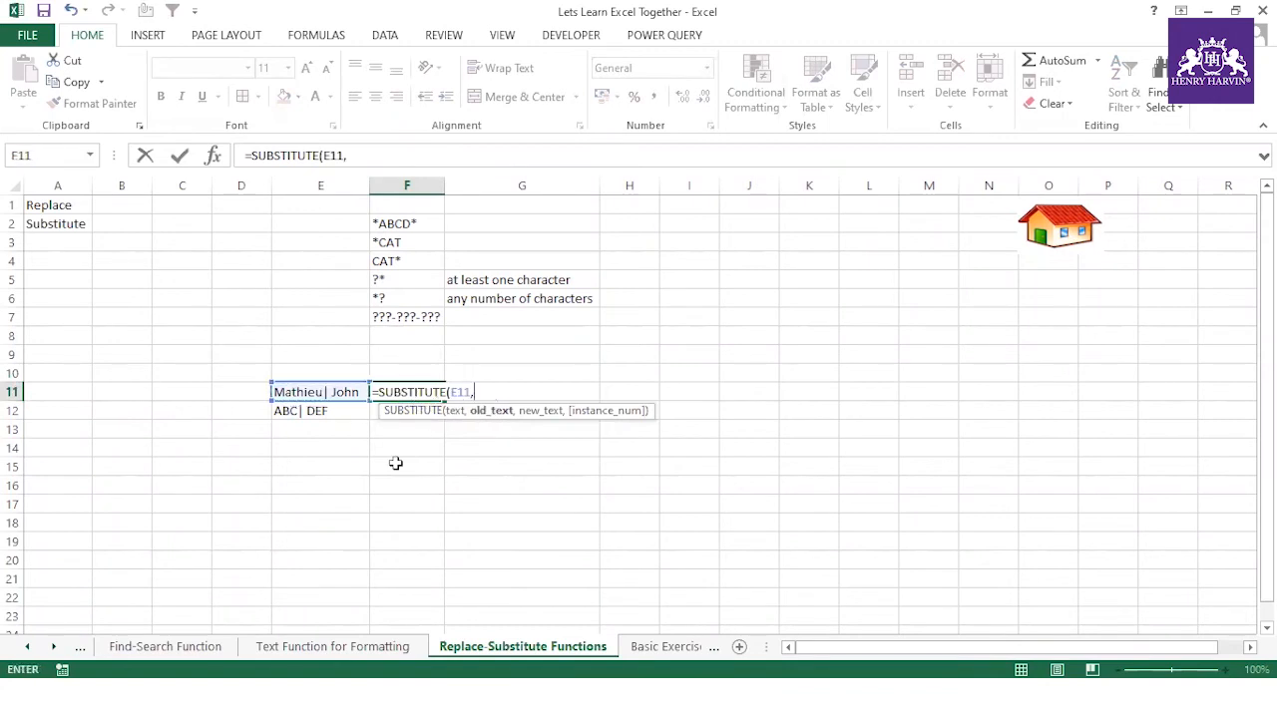
type("\"|\",\"")
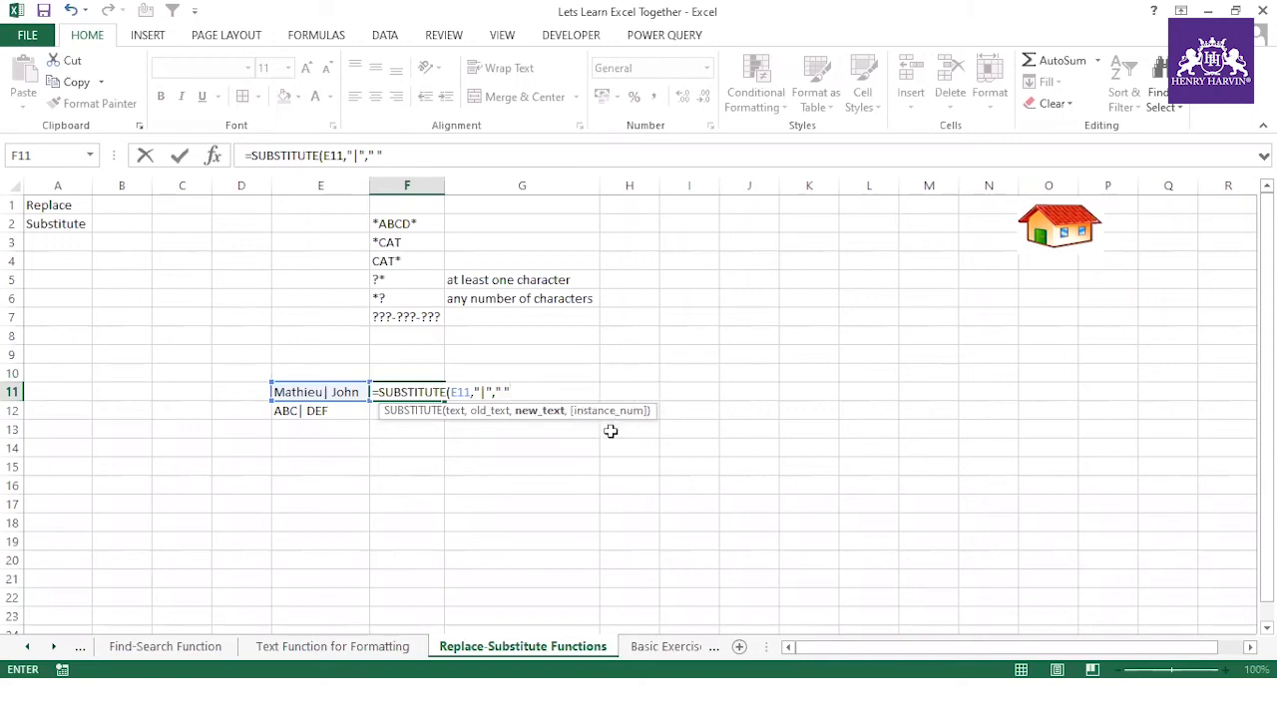
key("Return")
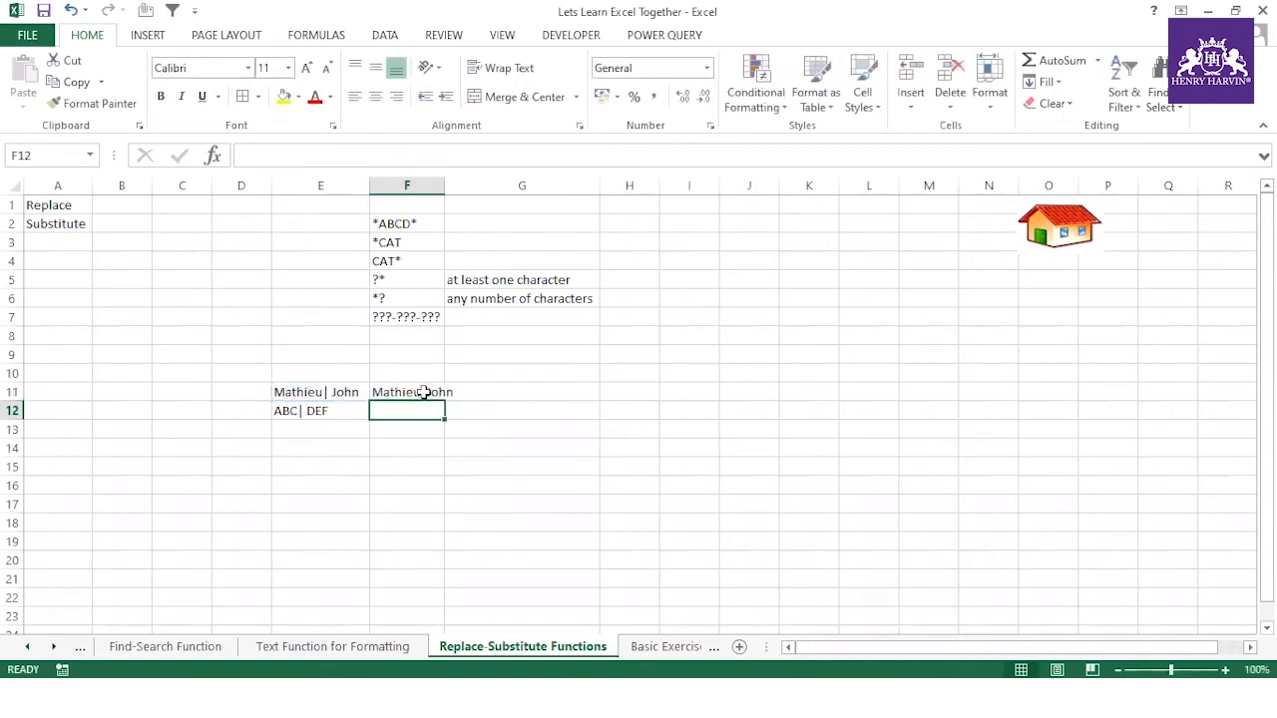
- Autofit column F and fill the SUBSTITUTE formula from F11 down to F12
left_click(422, 391)
double_click(445, 185)
left_click_drag(458, 400, 415, 412)
left_click(461, 484)
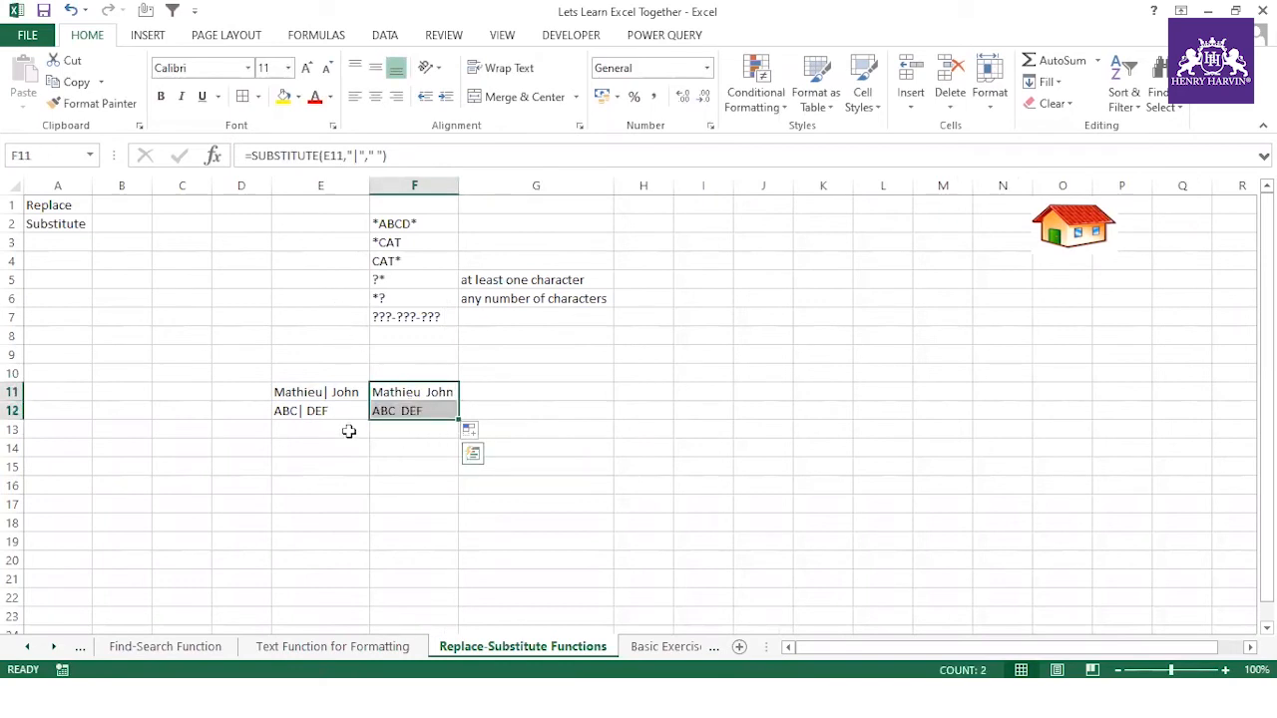
- Append a second | at the end of the name in E11 and check the formula result in F11
left_click(332, 391)
left_click(333, 410)
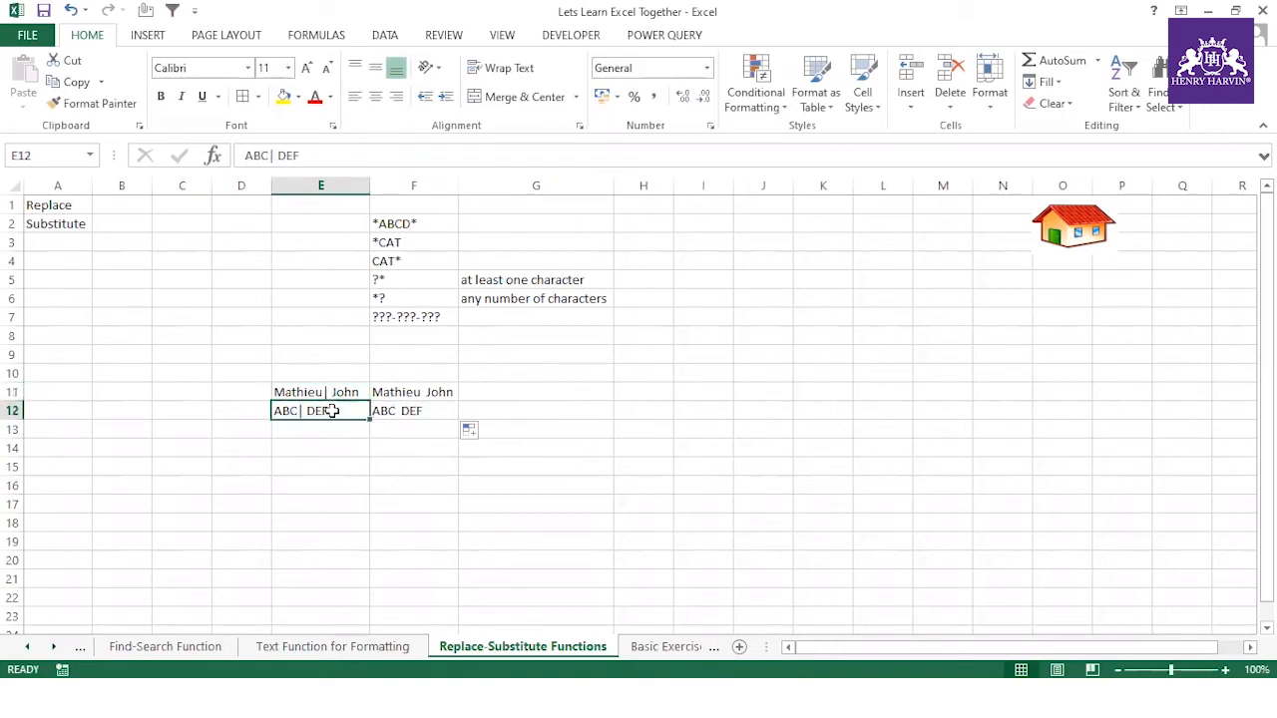
left_click(333, 391)
left_click(339, 157)
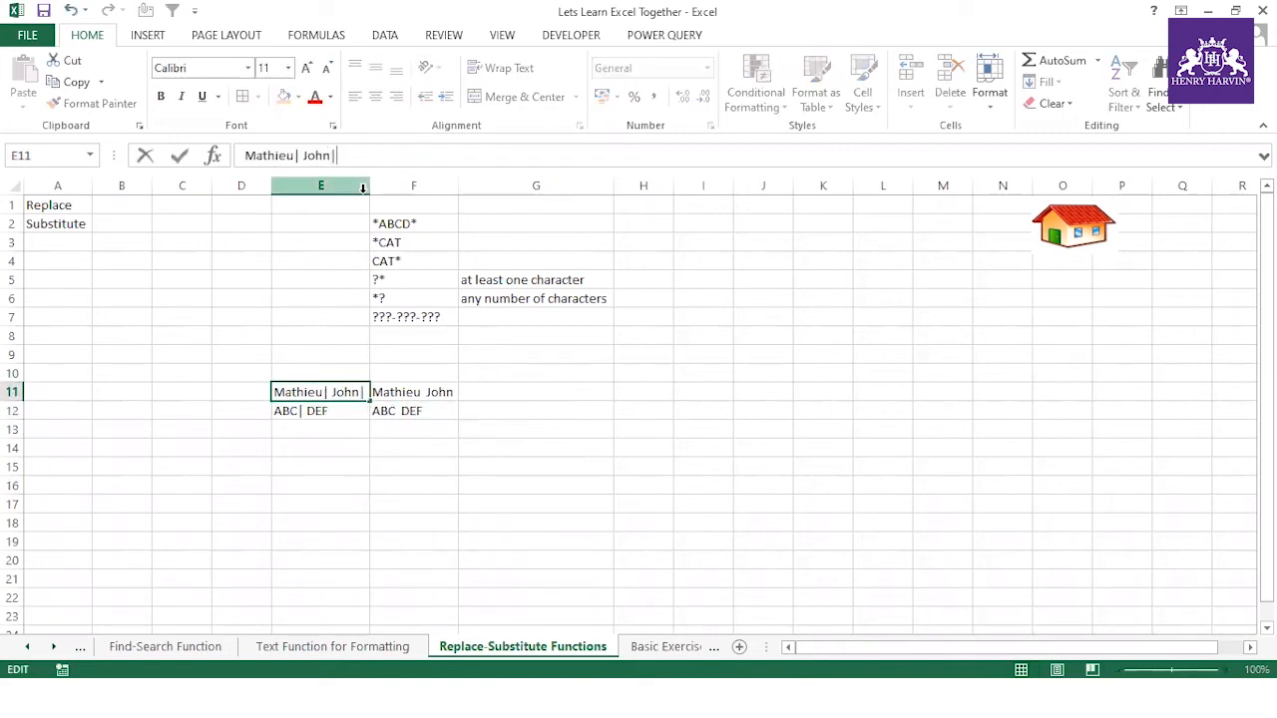
key("Return")
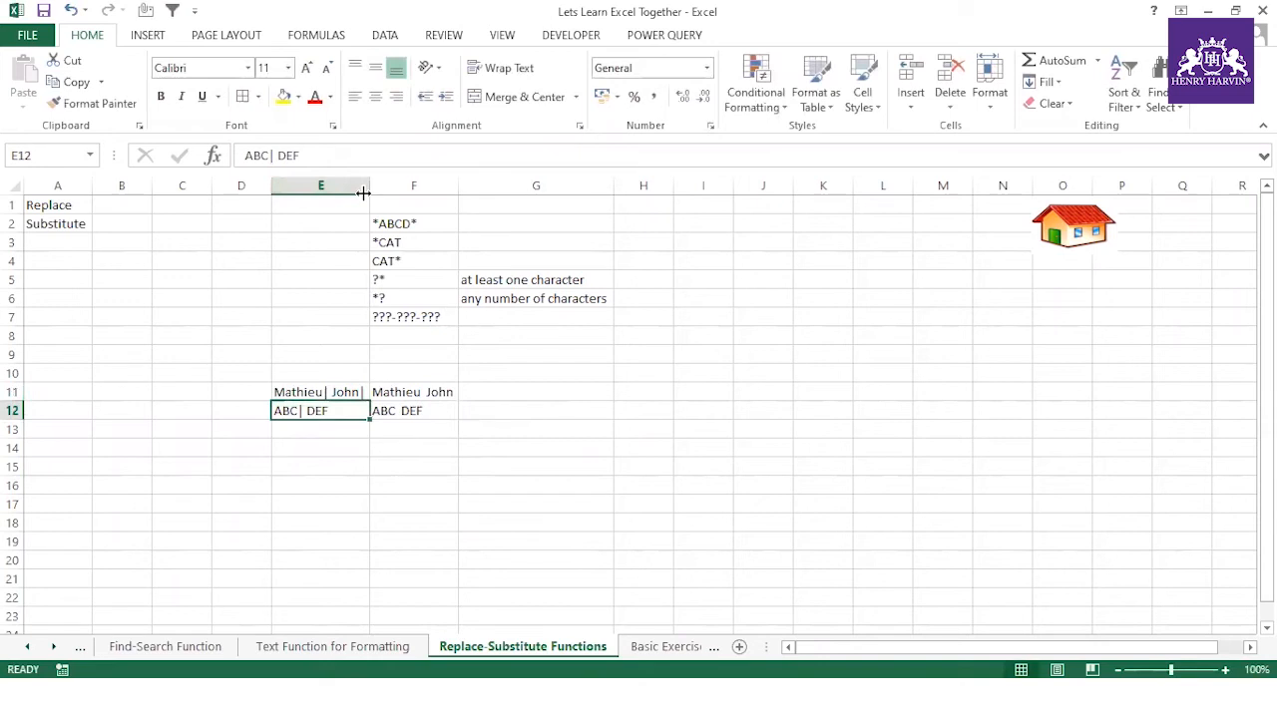
left_click(414, 390)
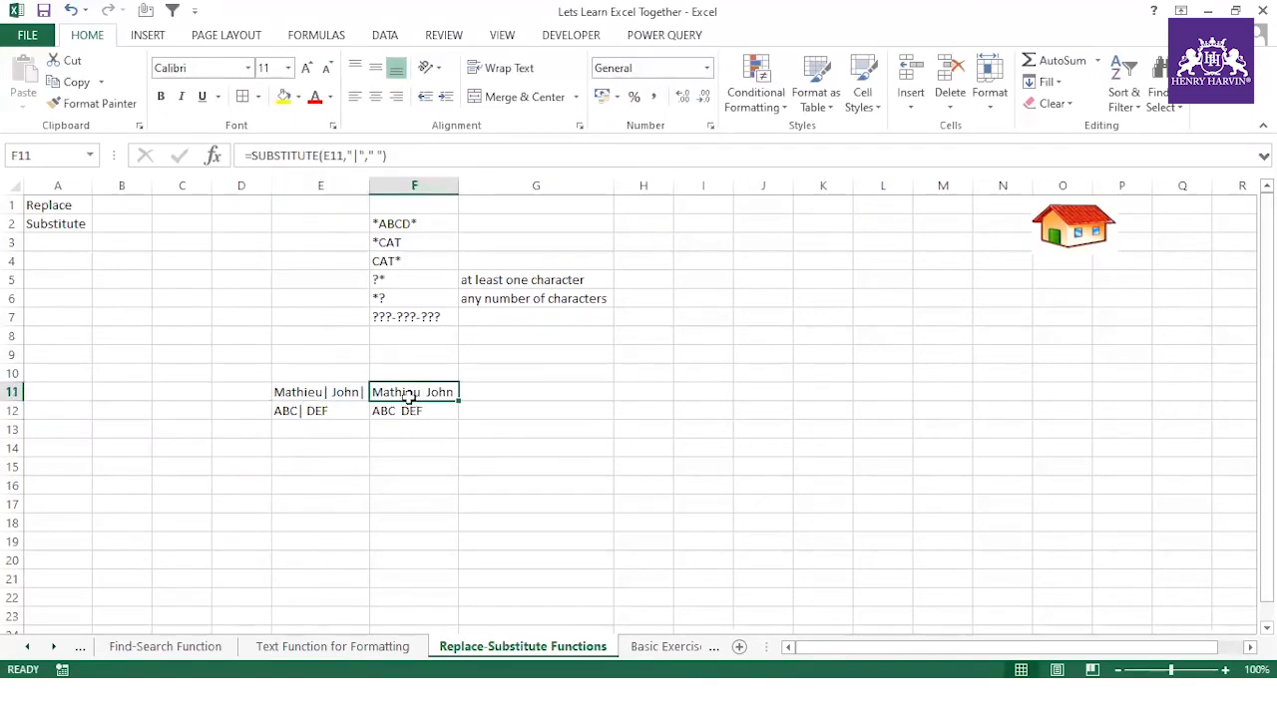
left_click(342, 391)
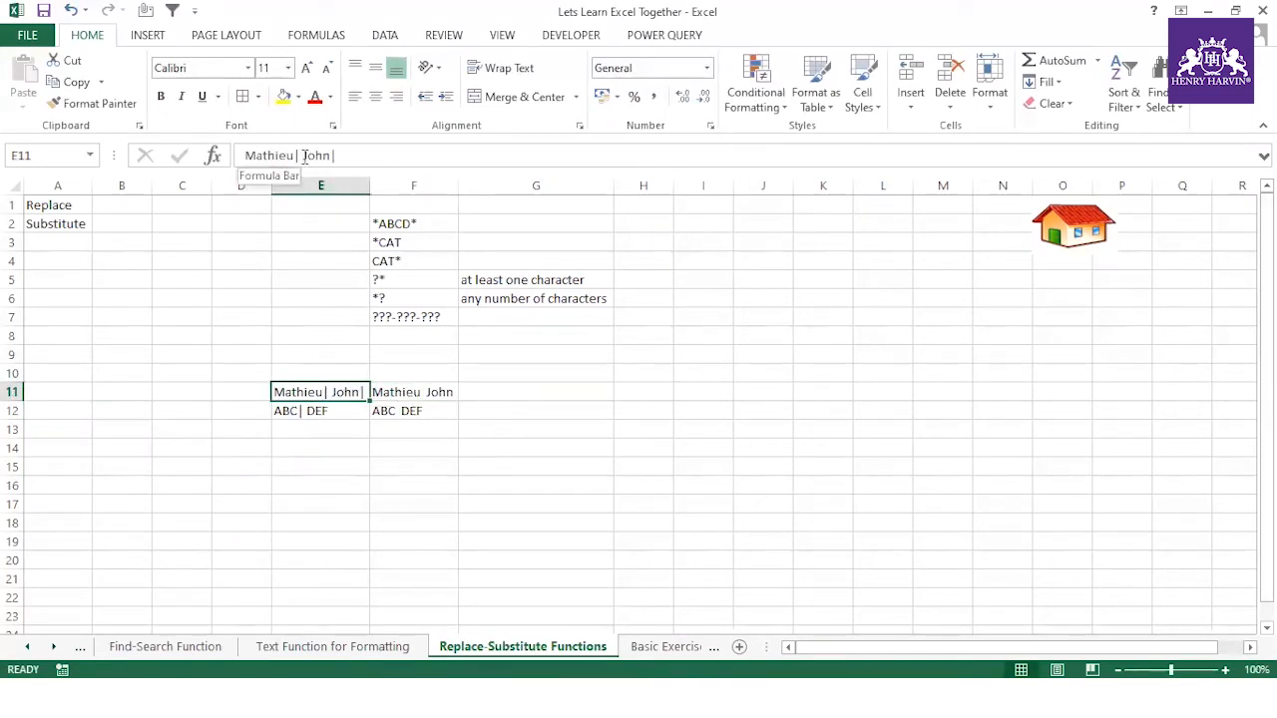
left_click(412, 390)
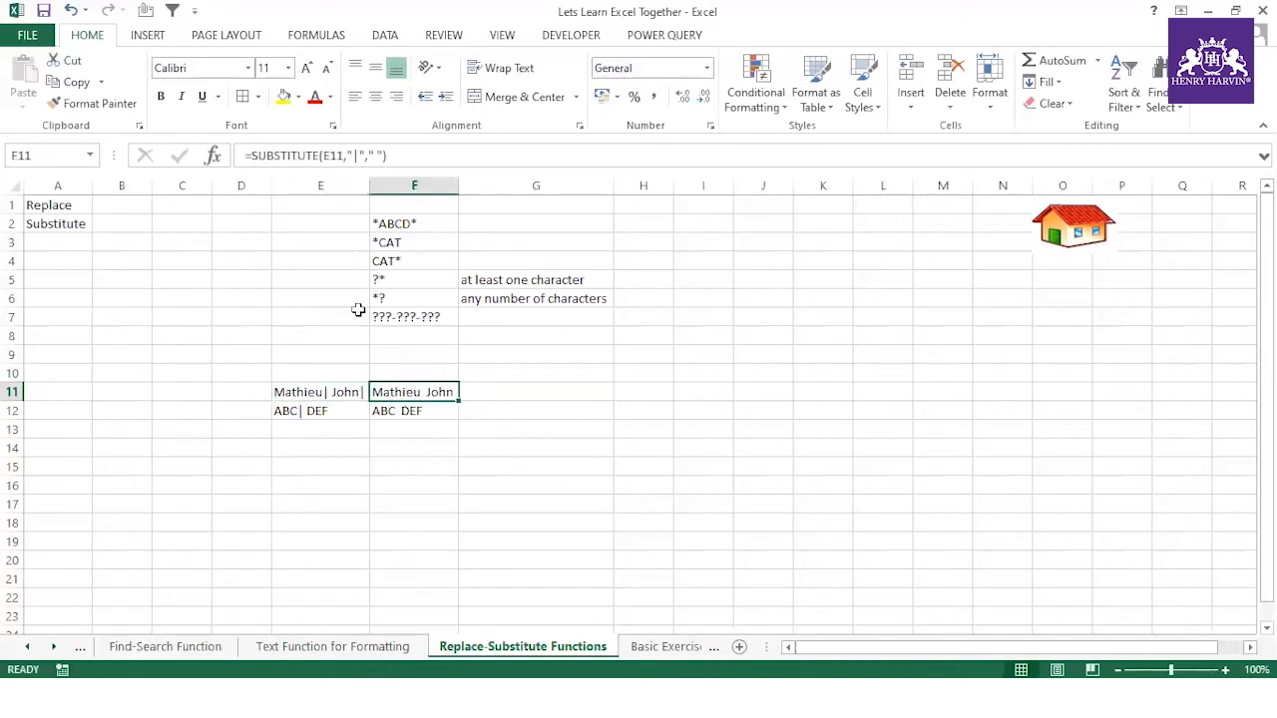
- Append |||| to the end of the text in E12
double_click(335, 411)
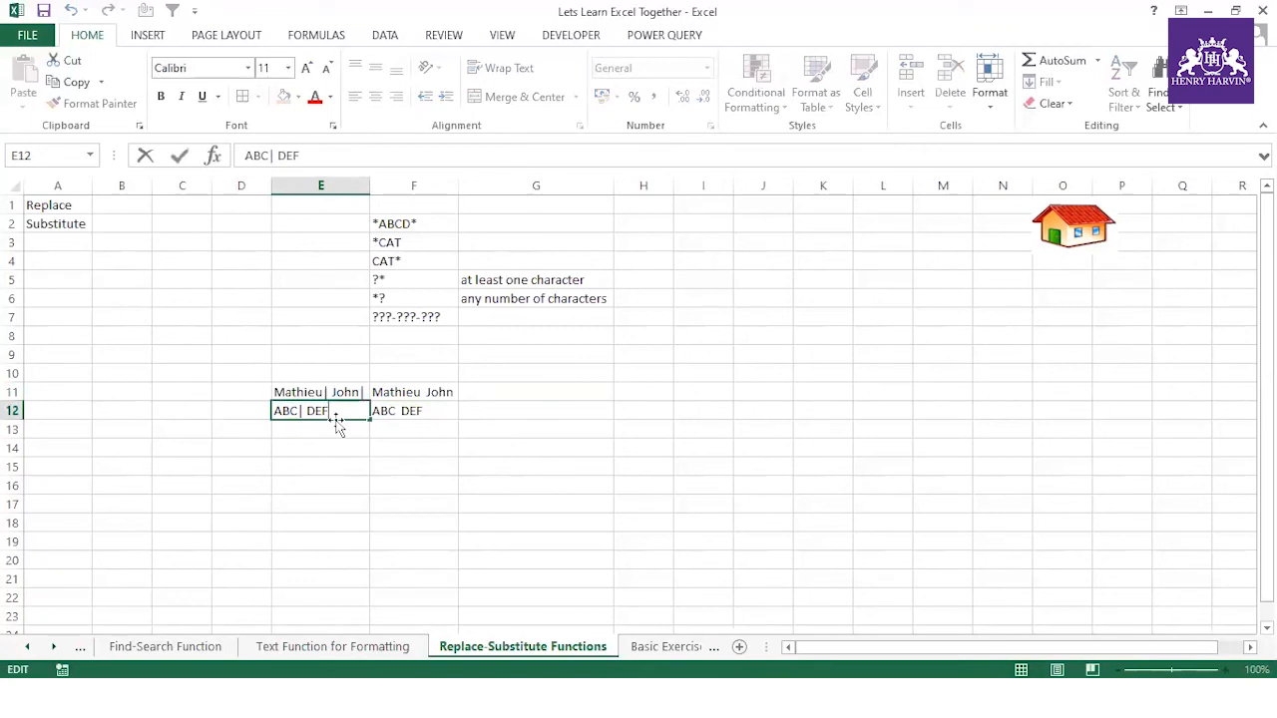
type("||||")
key("Return")
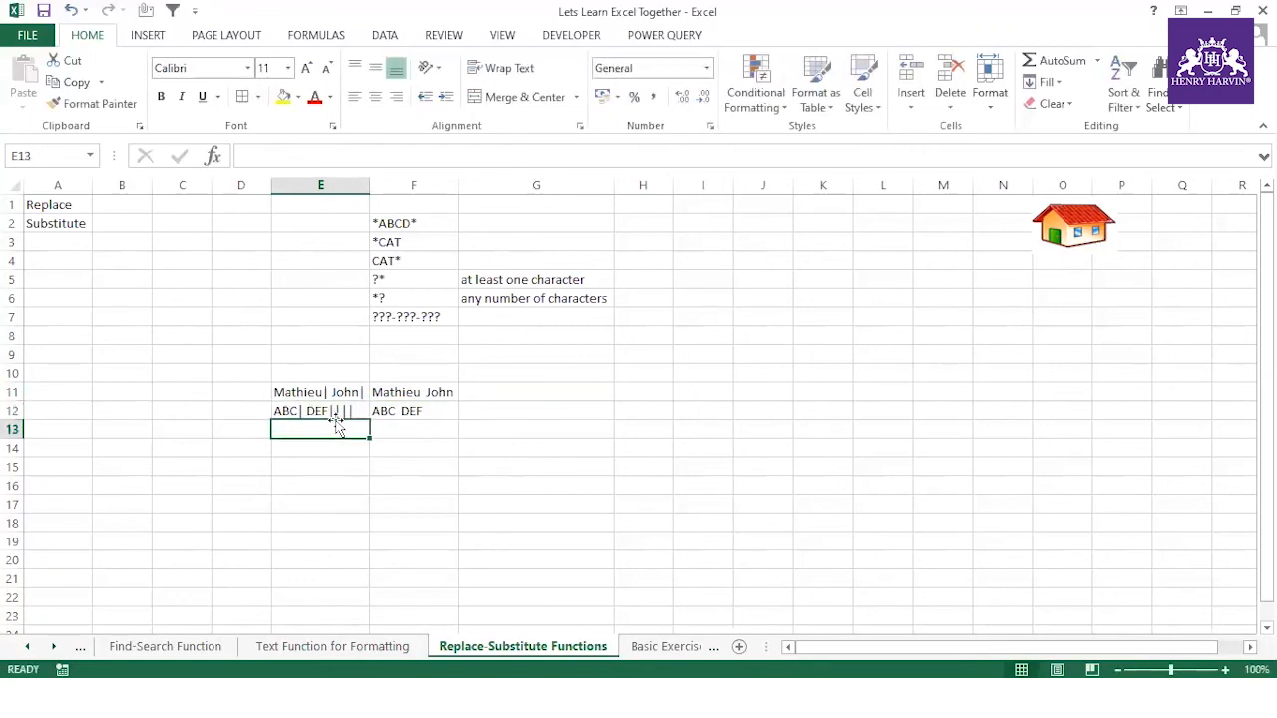
- Compare the piped text in E12 with the SUBSTITUTE results in F11 and F12
left_click(357, 410)
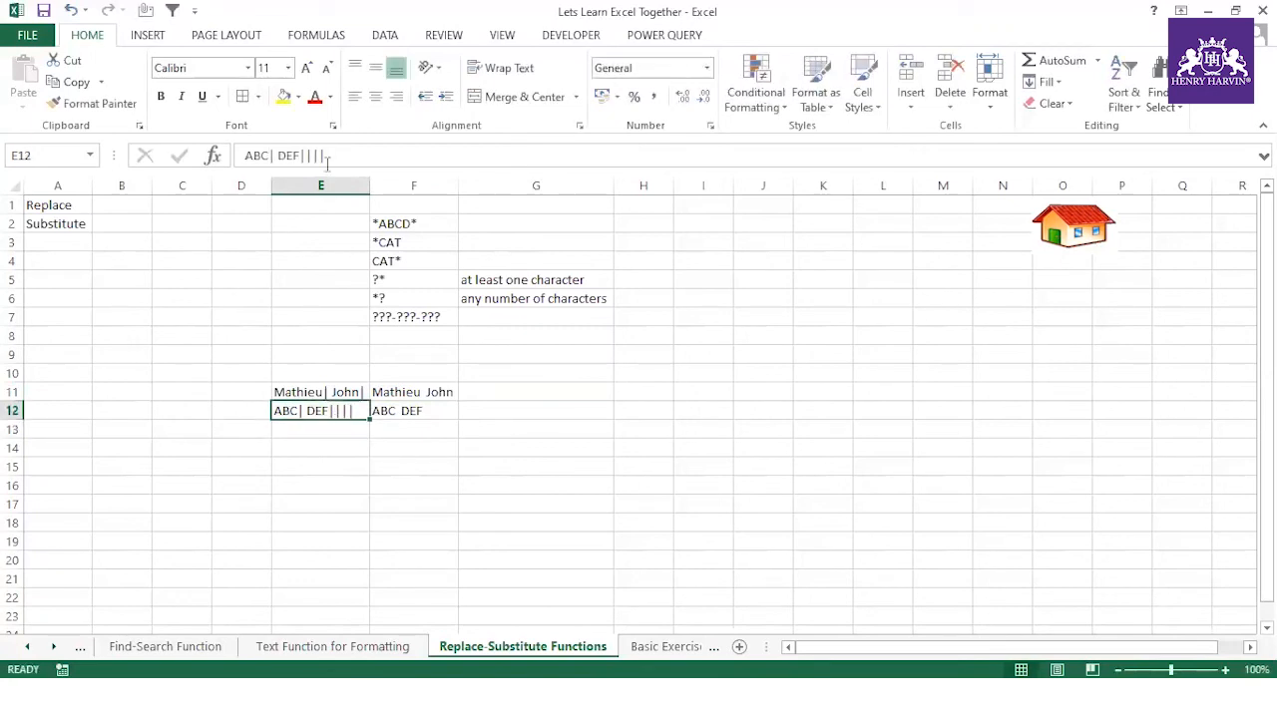
left_click(413, 410)
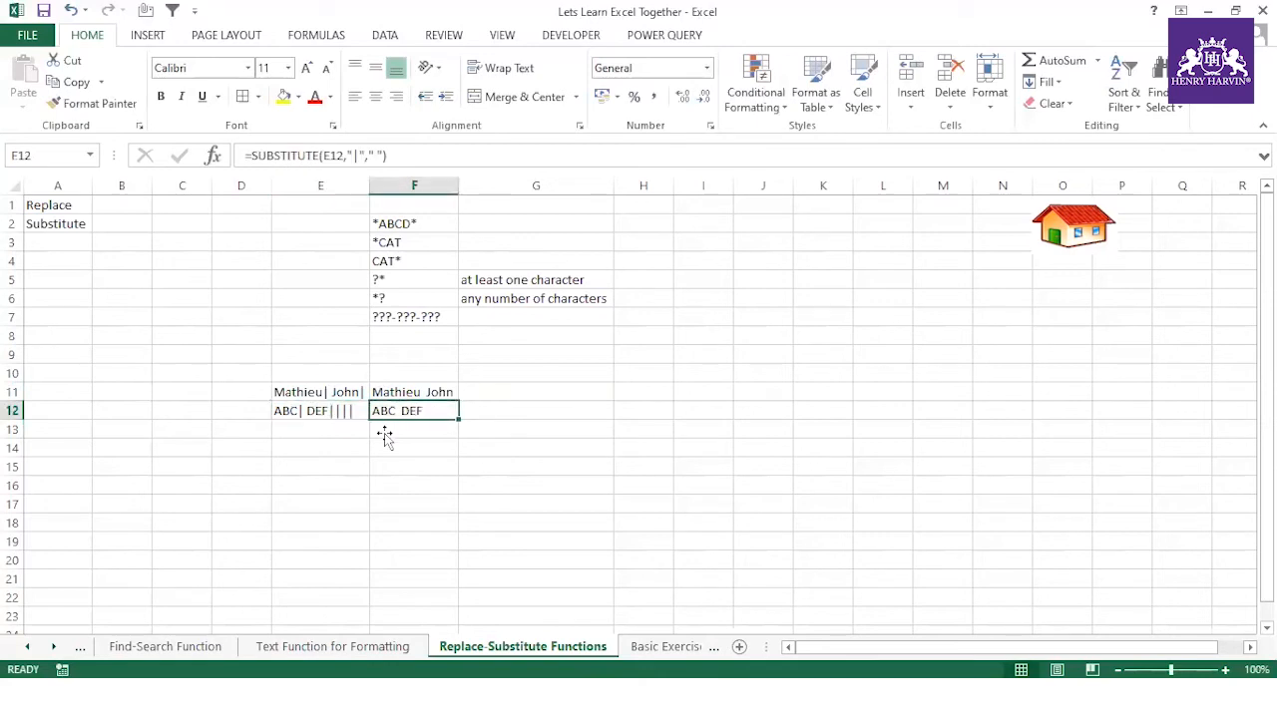
left_click(408, 392)
left_click(412, 410)
left_click(411, 395)
left_click(411, 412)
left_click(416, 396)
left_click(416, 410)
- Highlight the Substitute label in A2 with a yellow fill
left_click(53, 219)
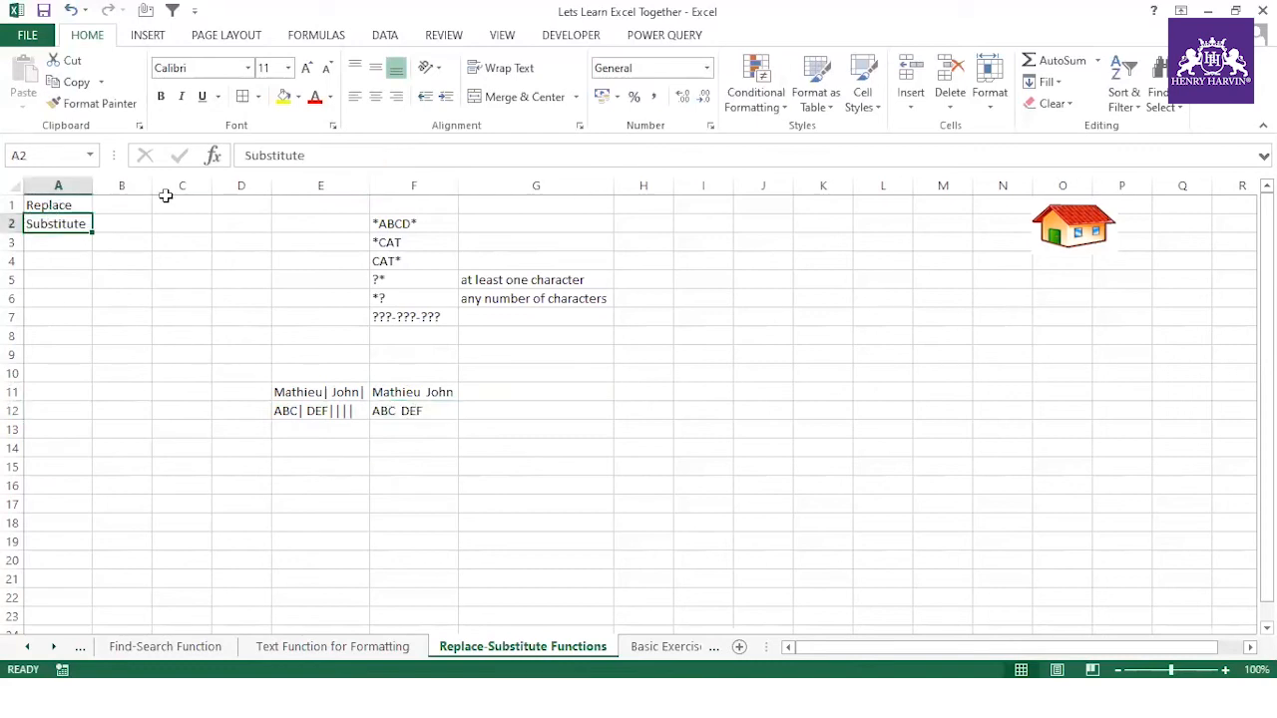
left_click(284, 96)
left_click(75, 206)
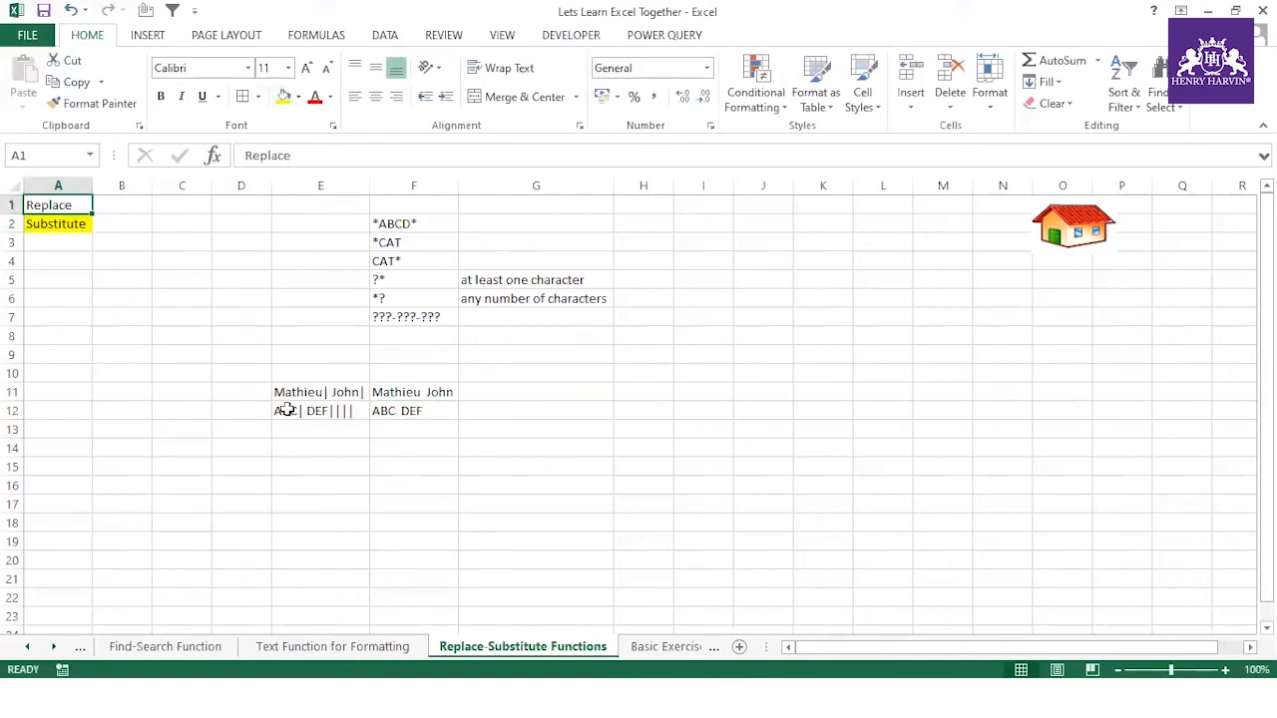
left_click(337, 486)
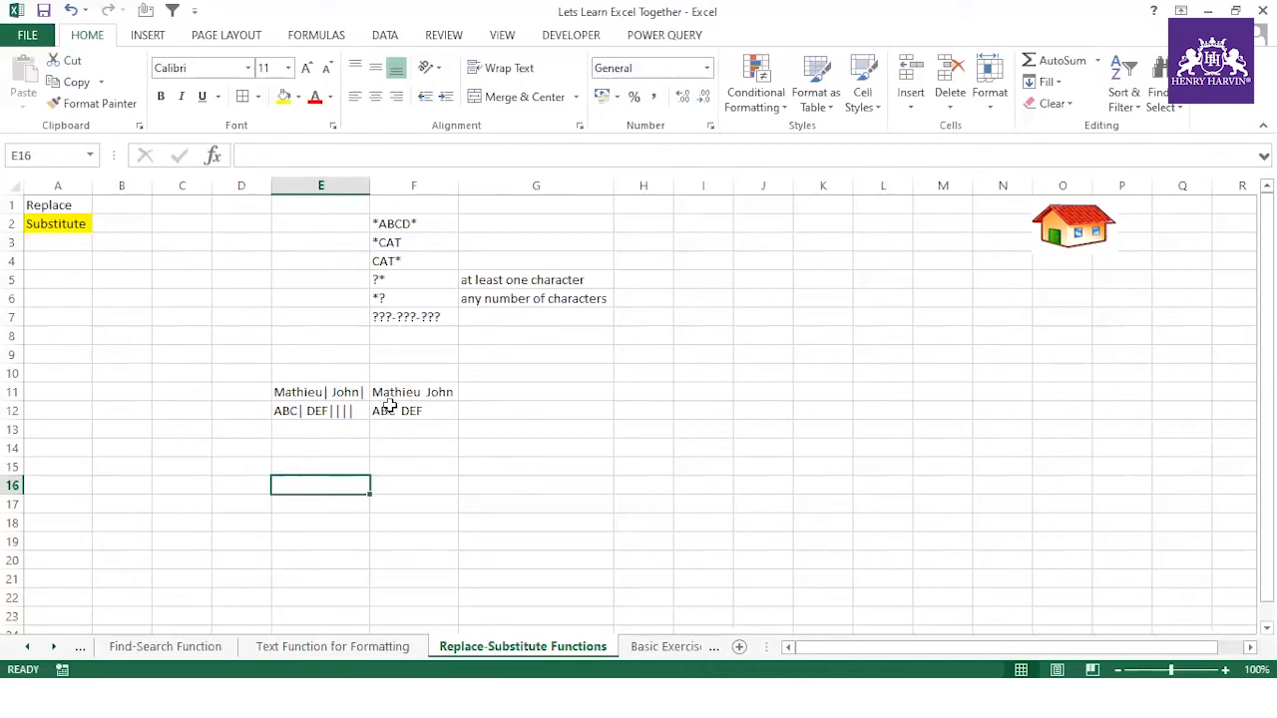
- Enter the sample code ABC-54879 in cell E16
left_click(337, 395)
left_click(327, 488)
type("ABC")
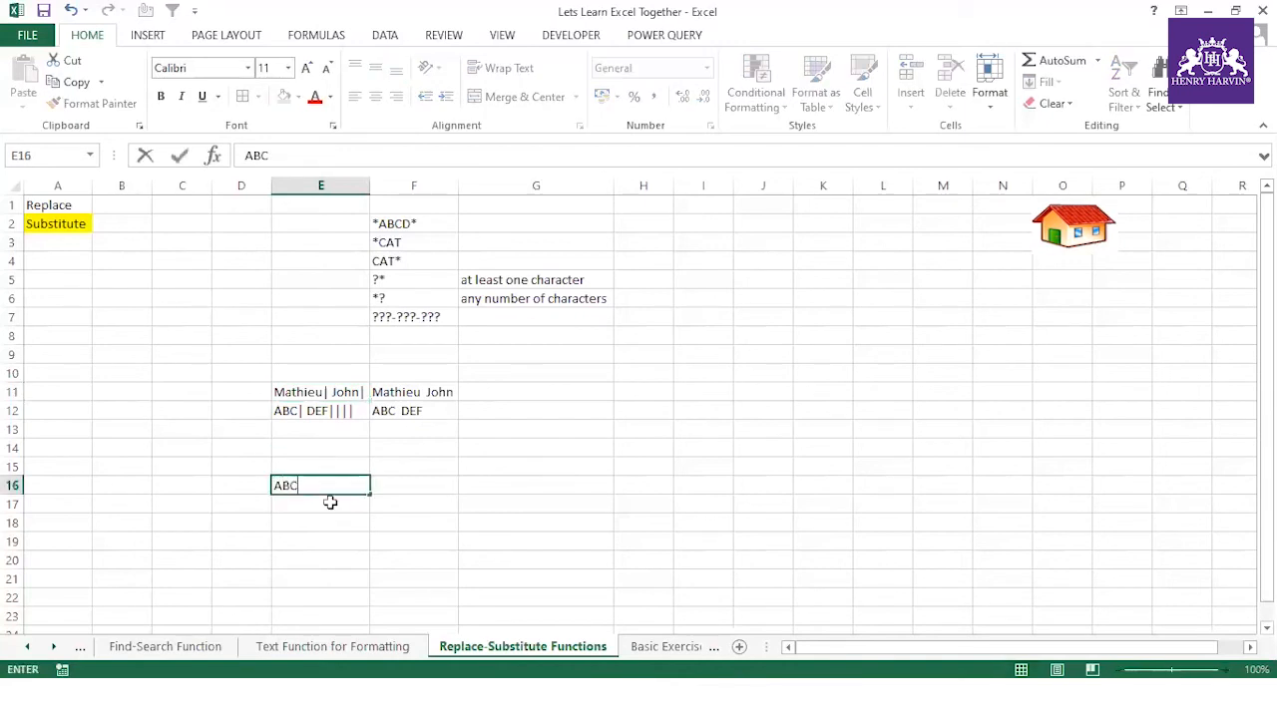
type("-54879")
key("Return")
left_click(405, 486)
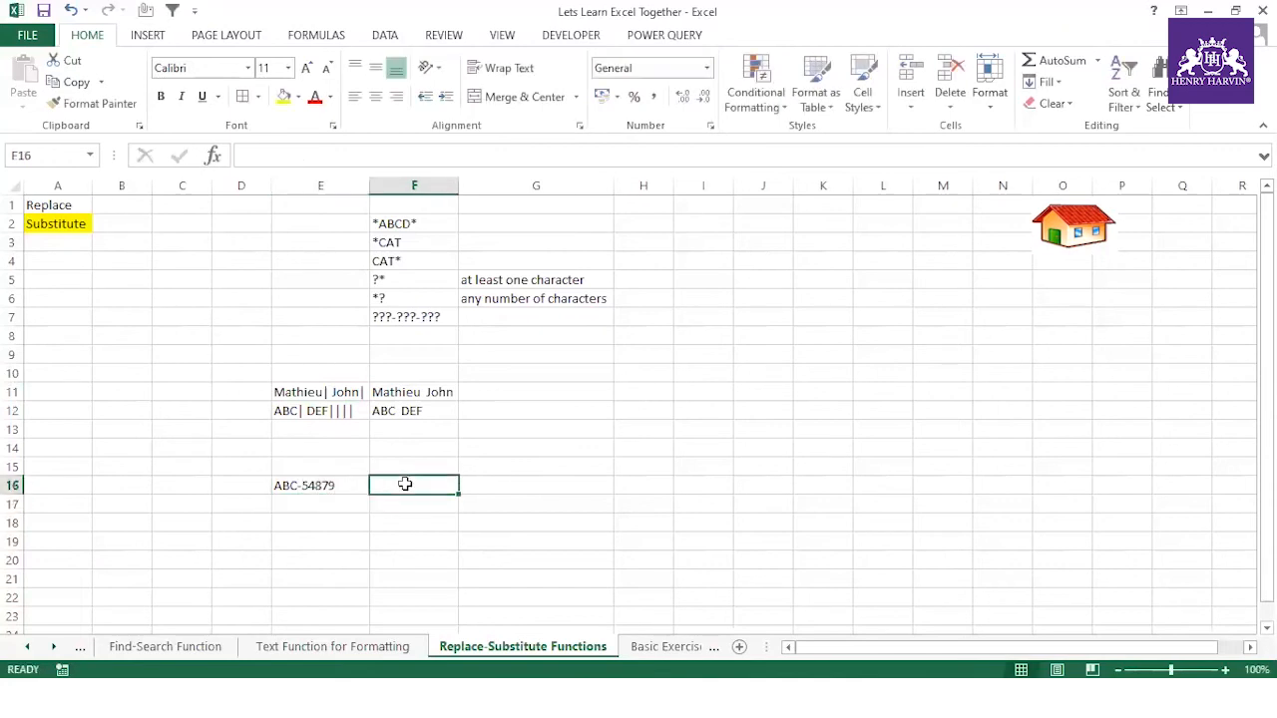
- Examine the ABC- prefix and the number part of the code in E16 without changing it
left_click(319, 486)
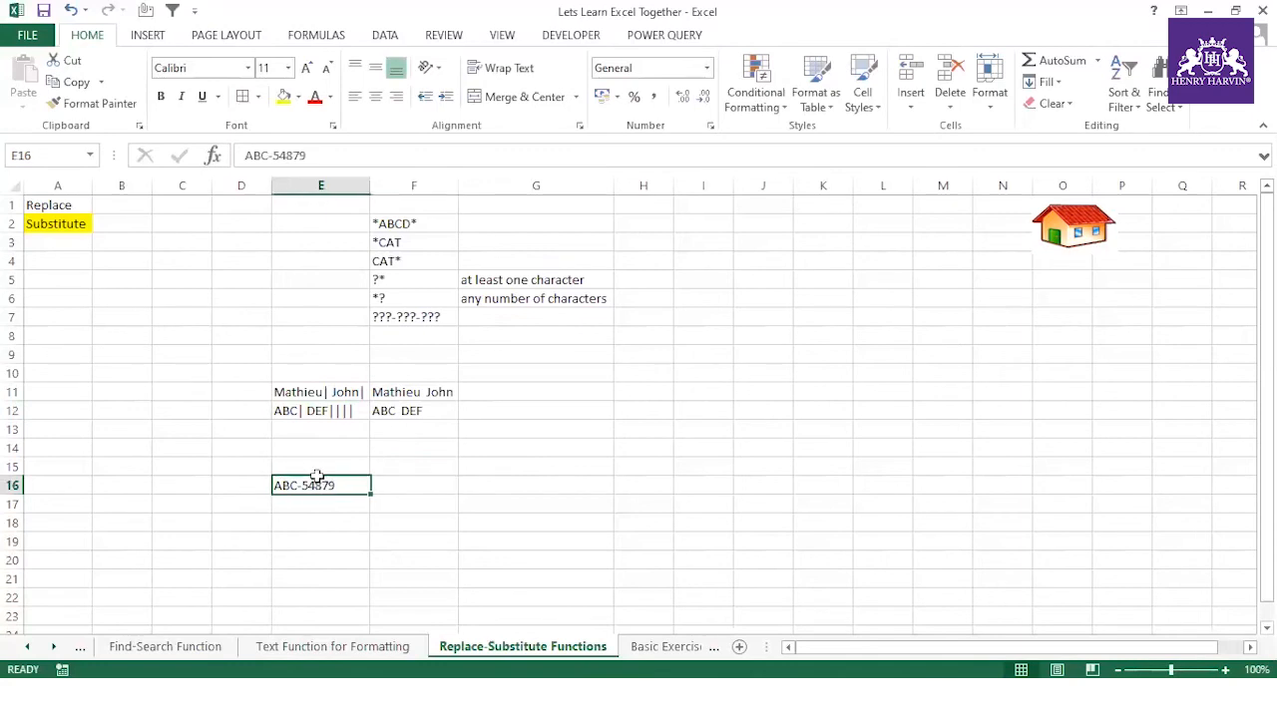
double_click(274, 157)
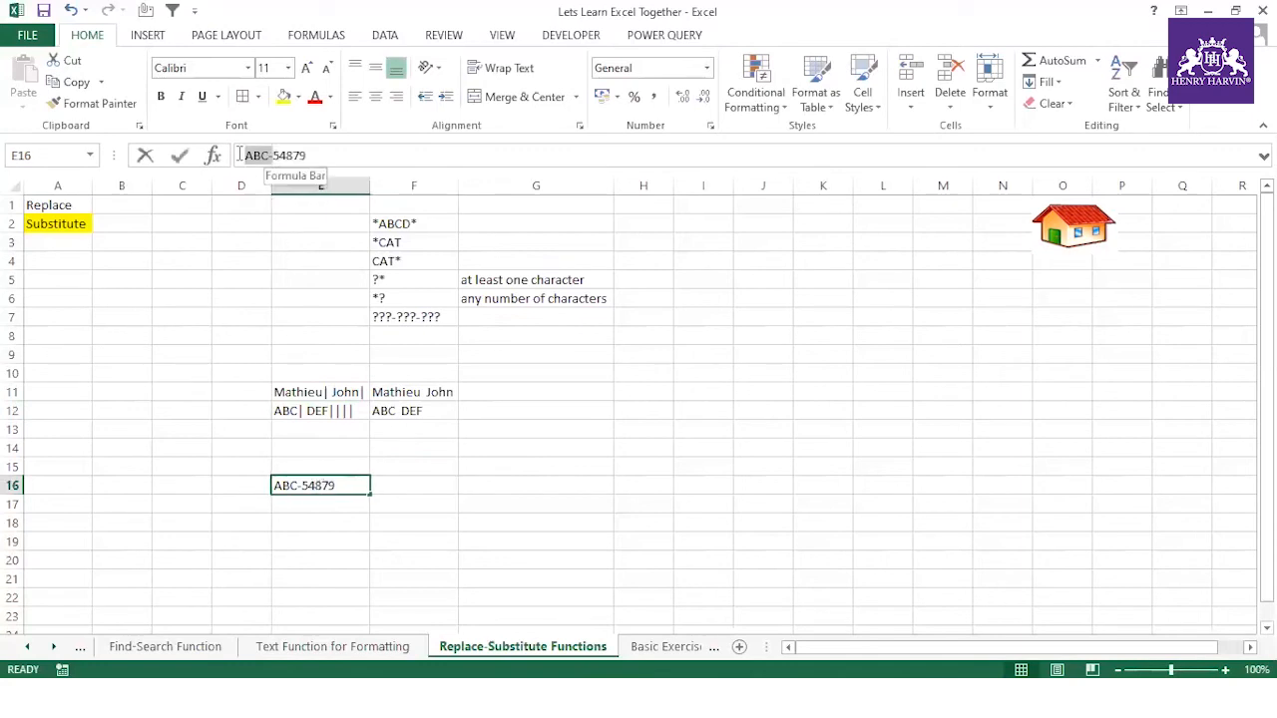
key("Escape")
left_click(322, 503)
left_click(325, 488)
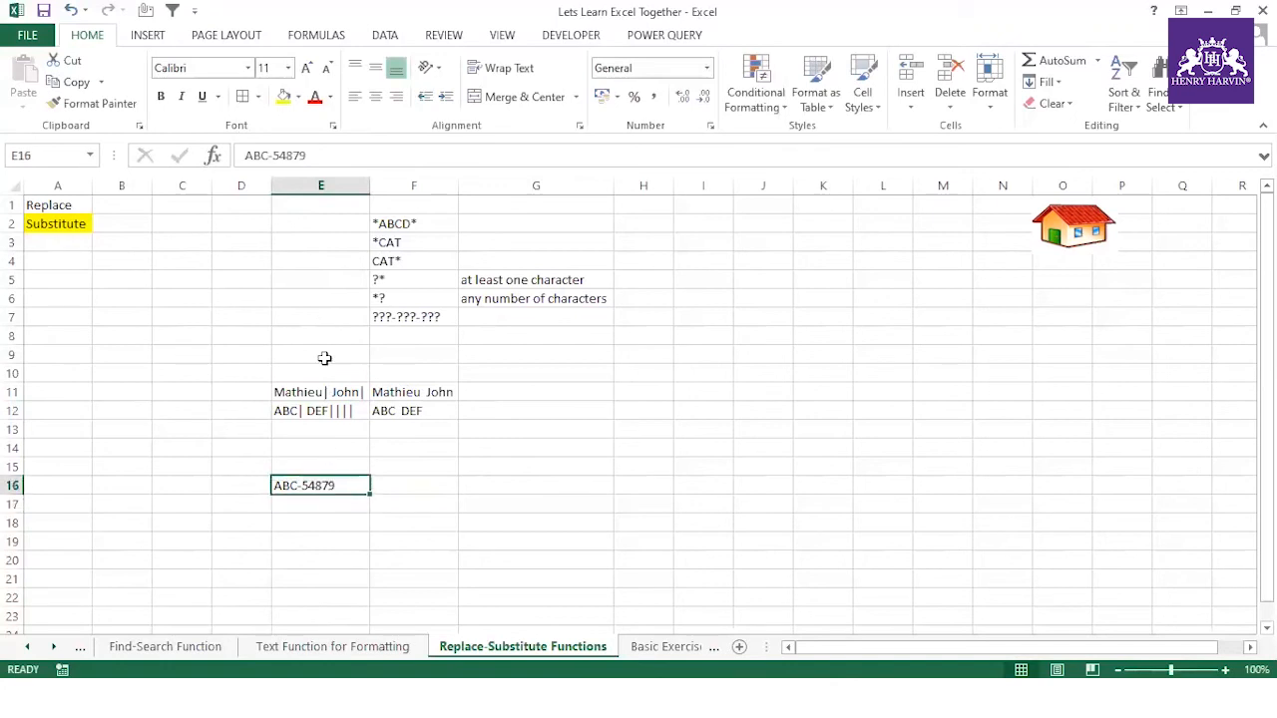
left_click(273, 160)
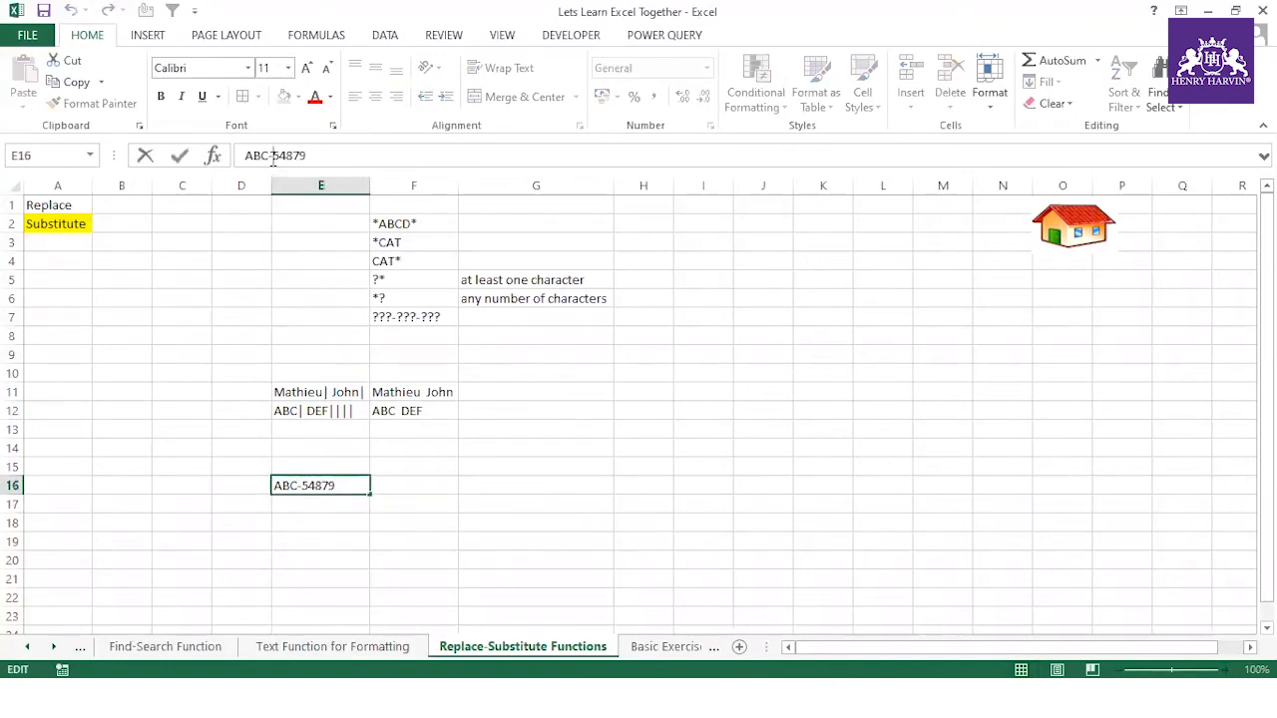
left_click_drag(273, 159, 347, 159)
key("Escape")
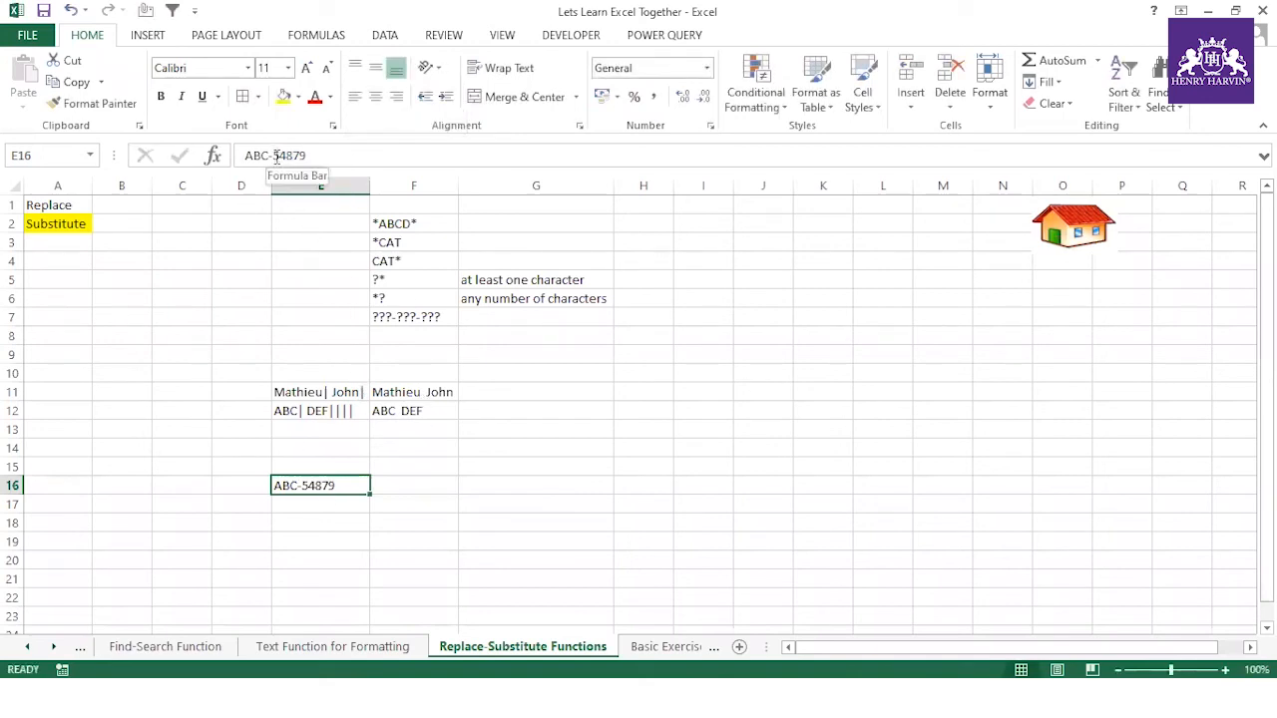
- Enter =REPLACE("ABC-",1,4,"") in F16 and check the cell's result
left_click(411, 480)
type("=")
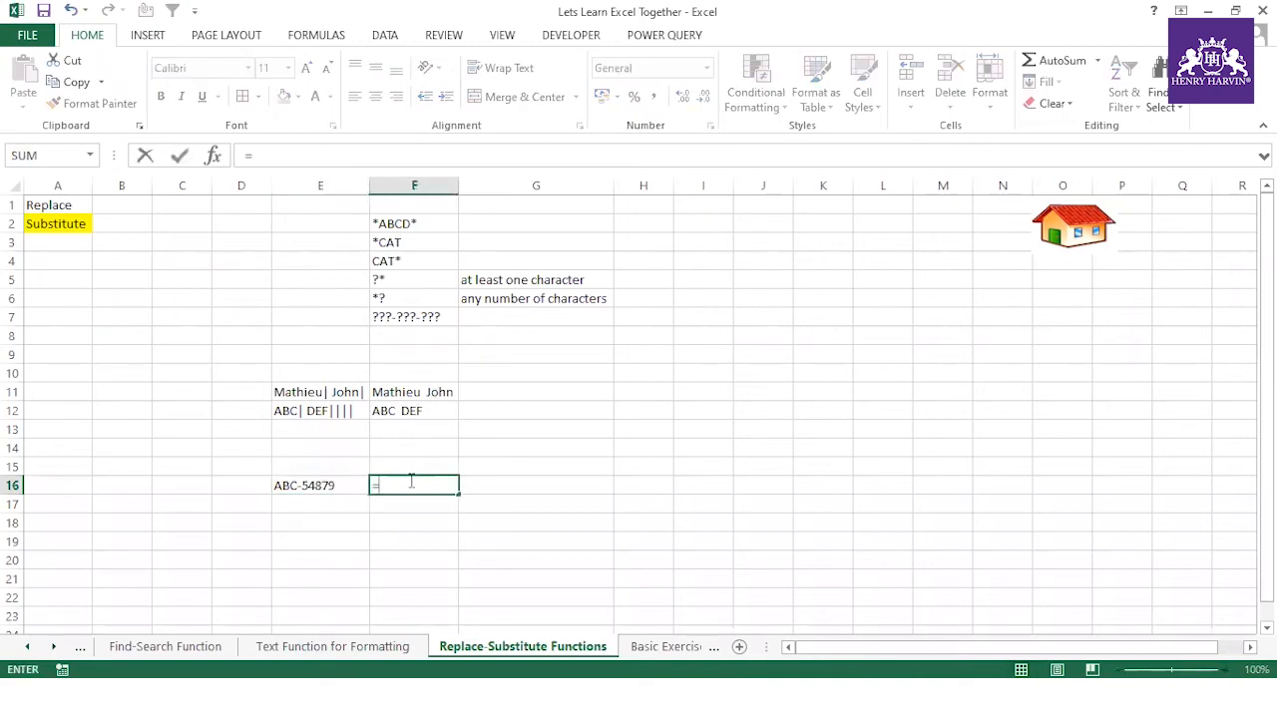
type("replace")
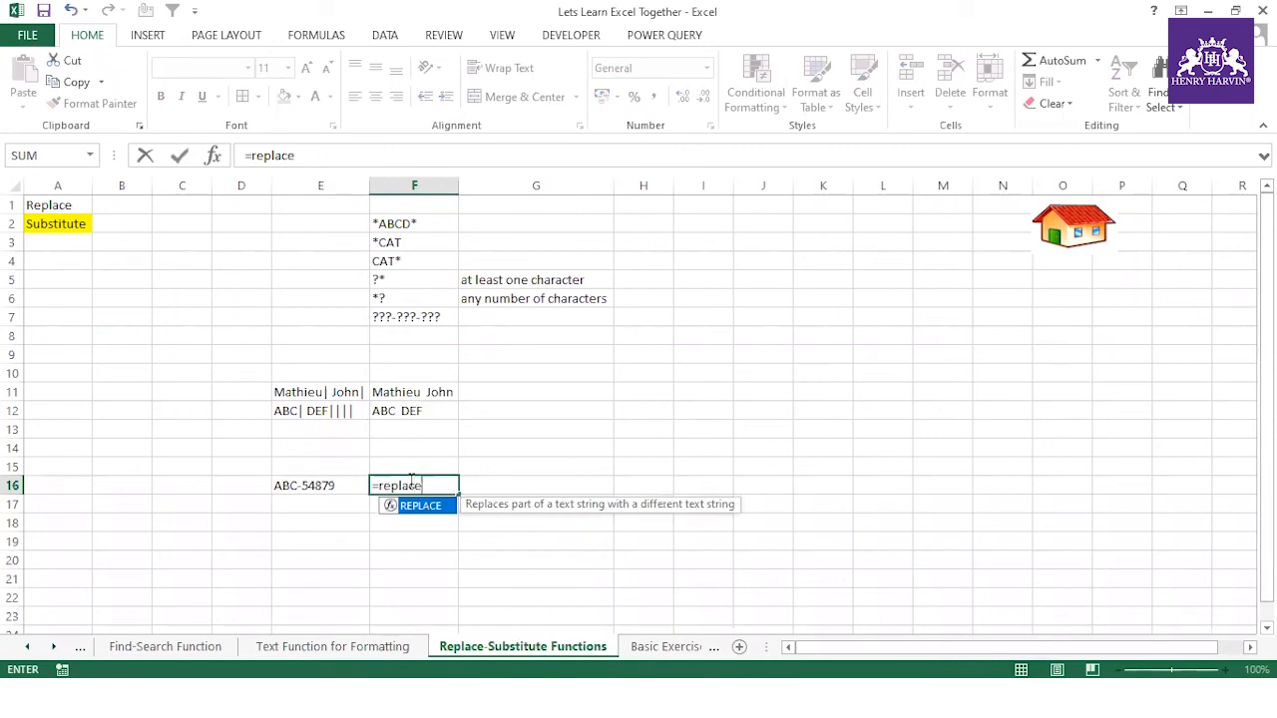
type("(")
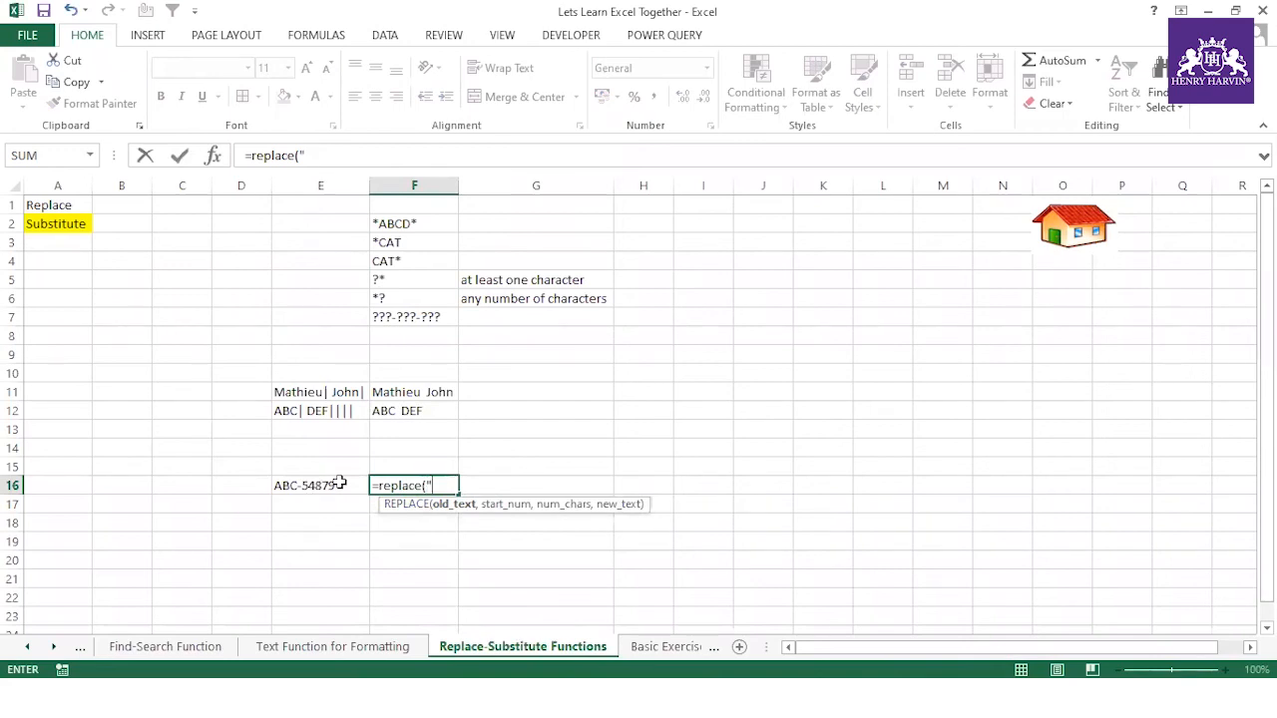
type("ABC-")
type(",")
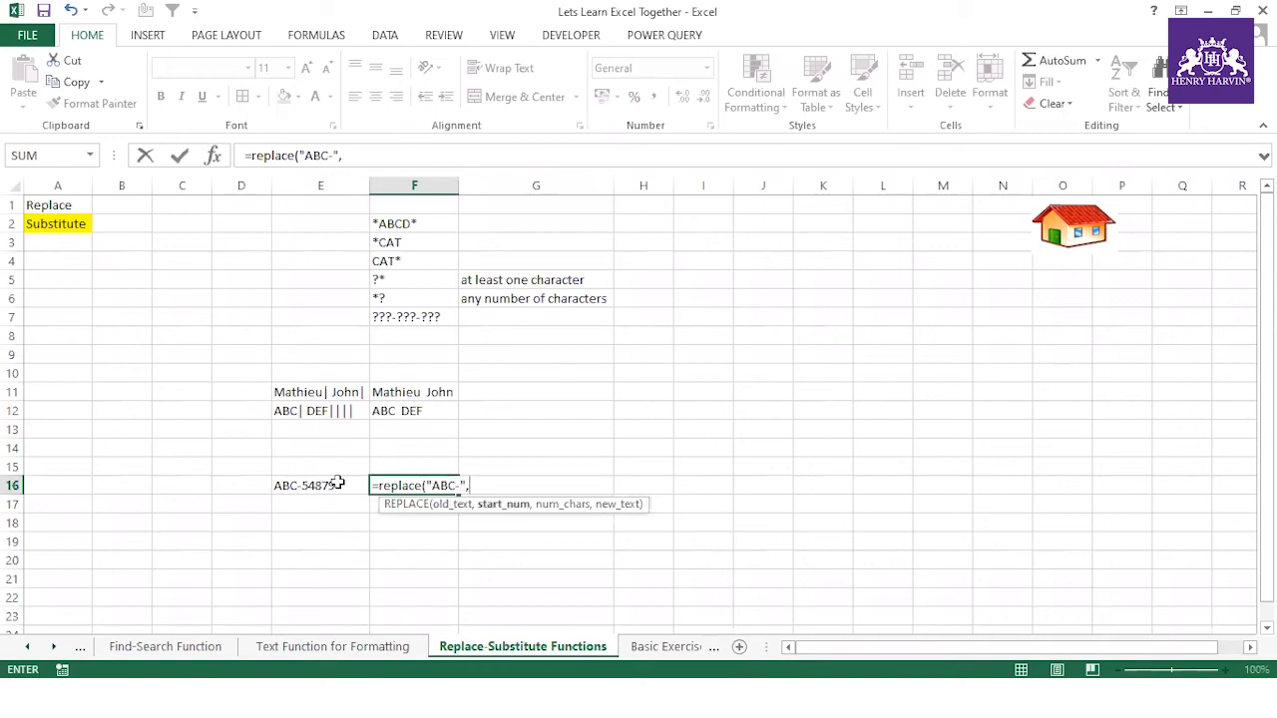
type("1,")
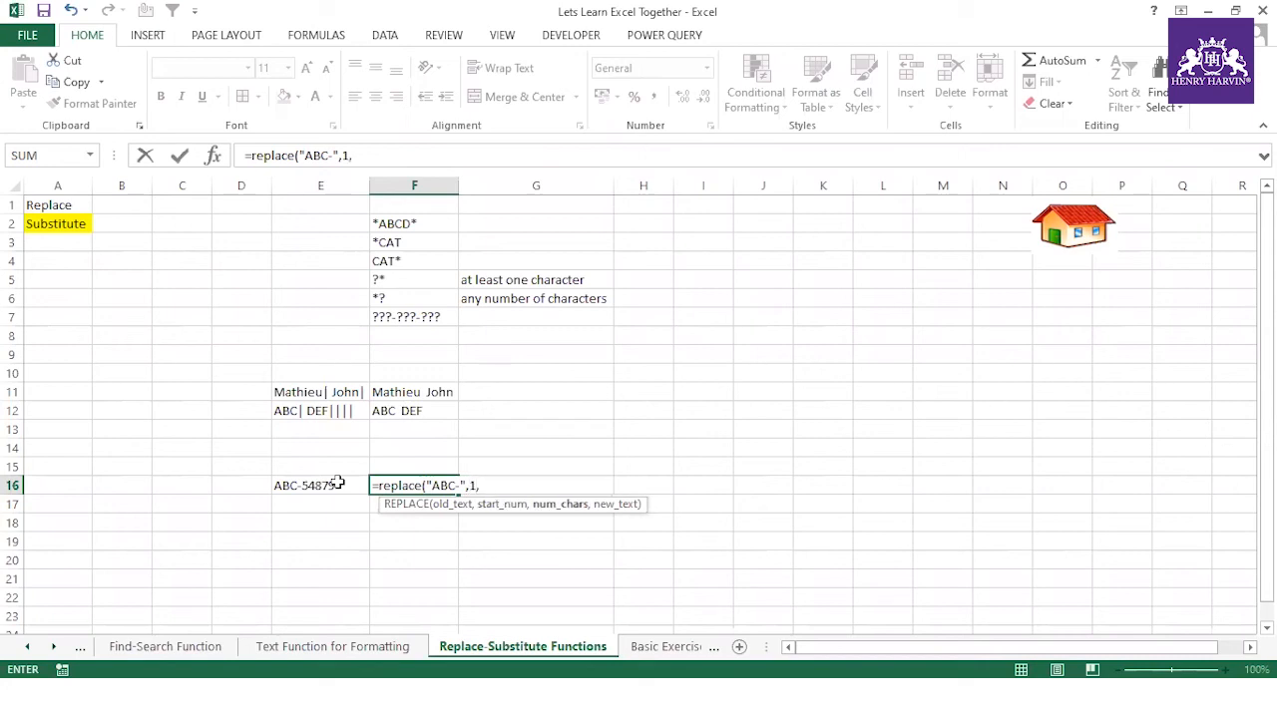
type("4,\"\")")
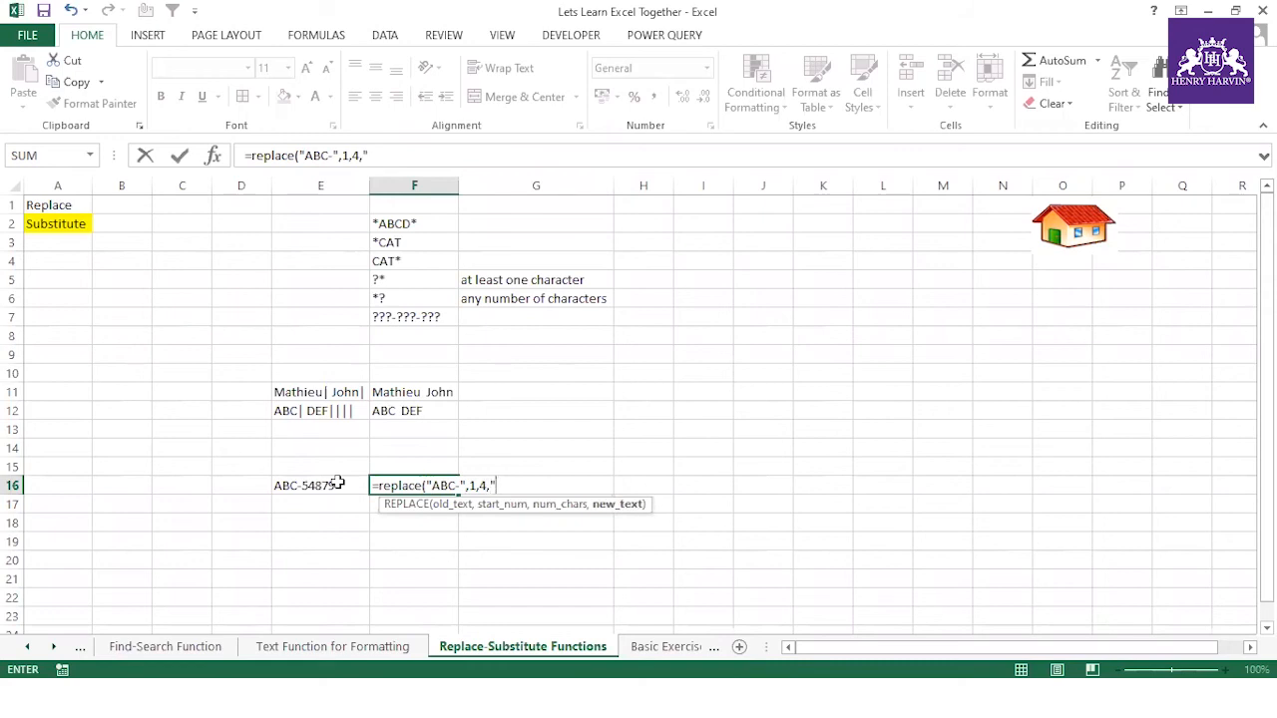
key("Return")
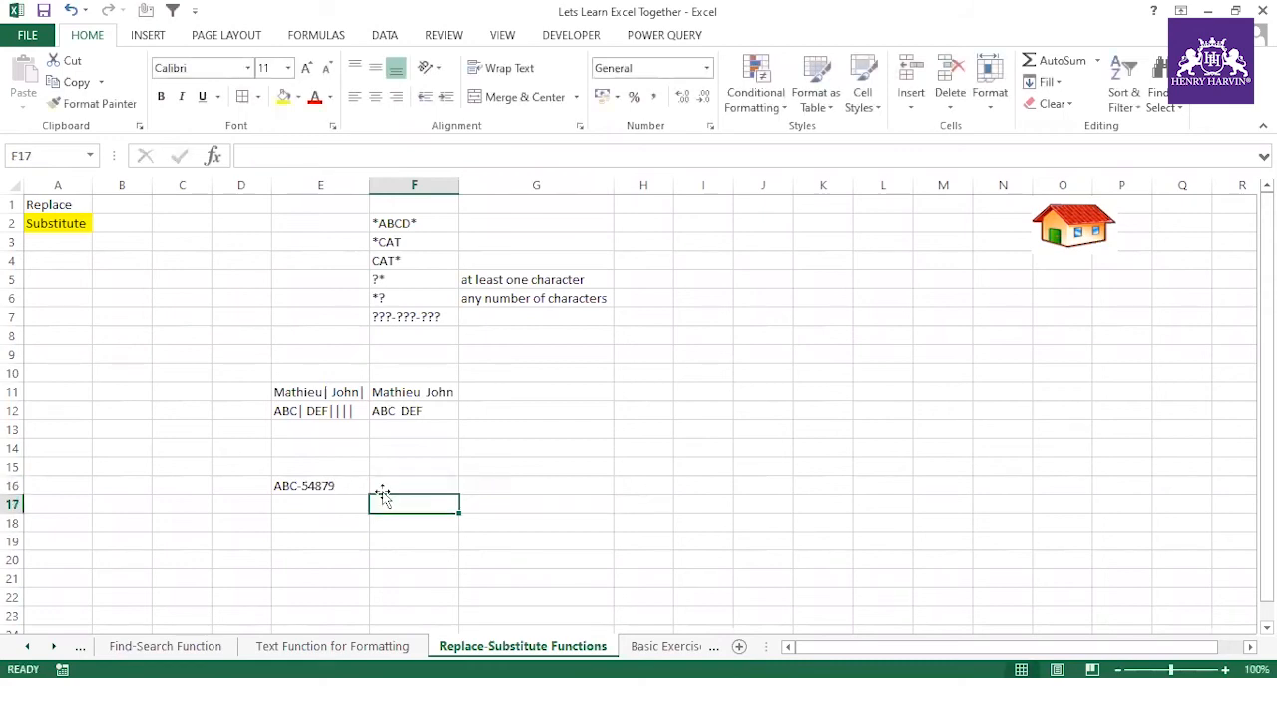
left_click(411, 469)
left_click(407, 484)
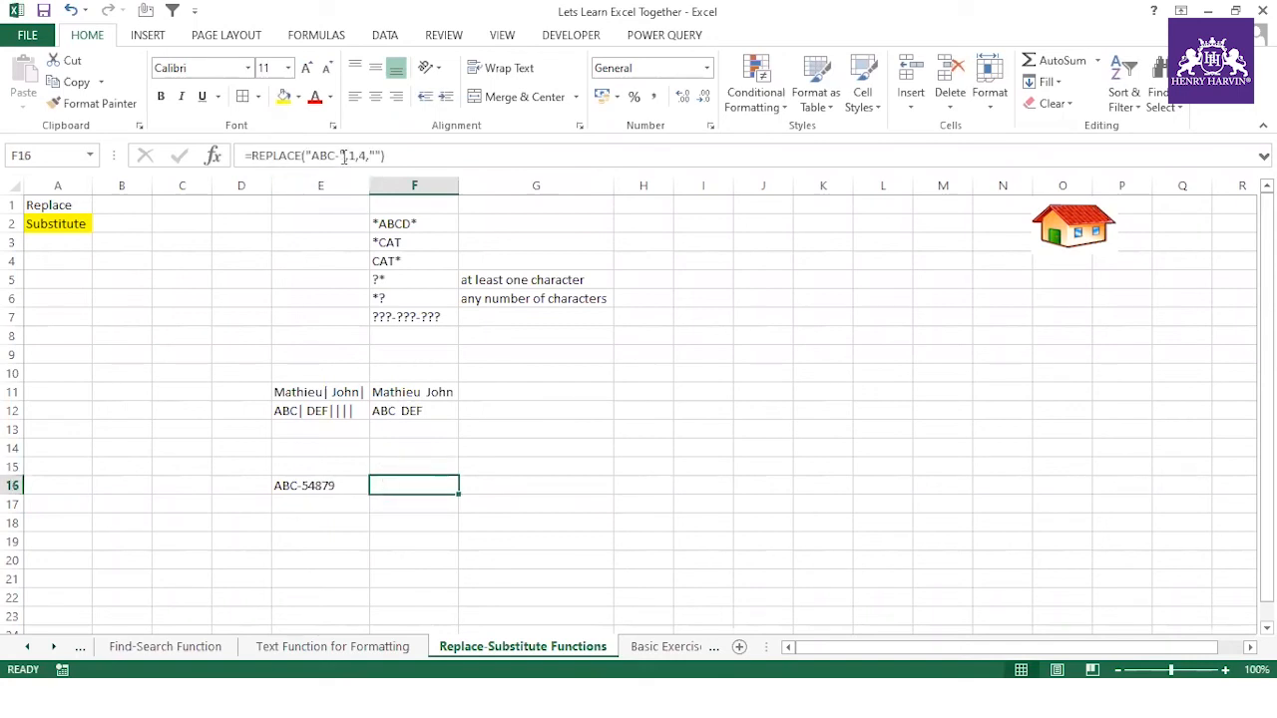
- Enter =REPLACE(E16,1,4,"") in G16 to strip the first four characters from the code in E16
left_click(490, 476)
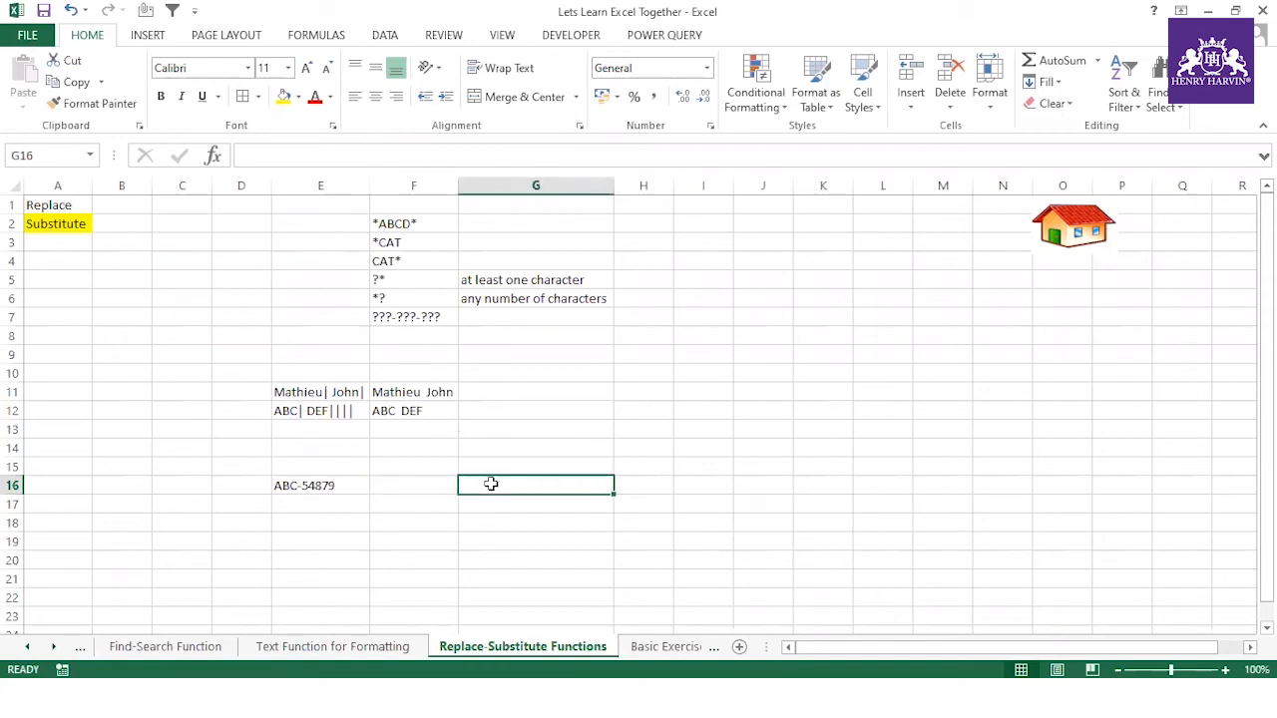
type("=replace(")
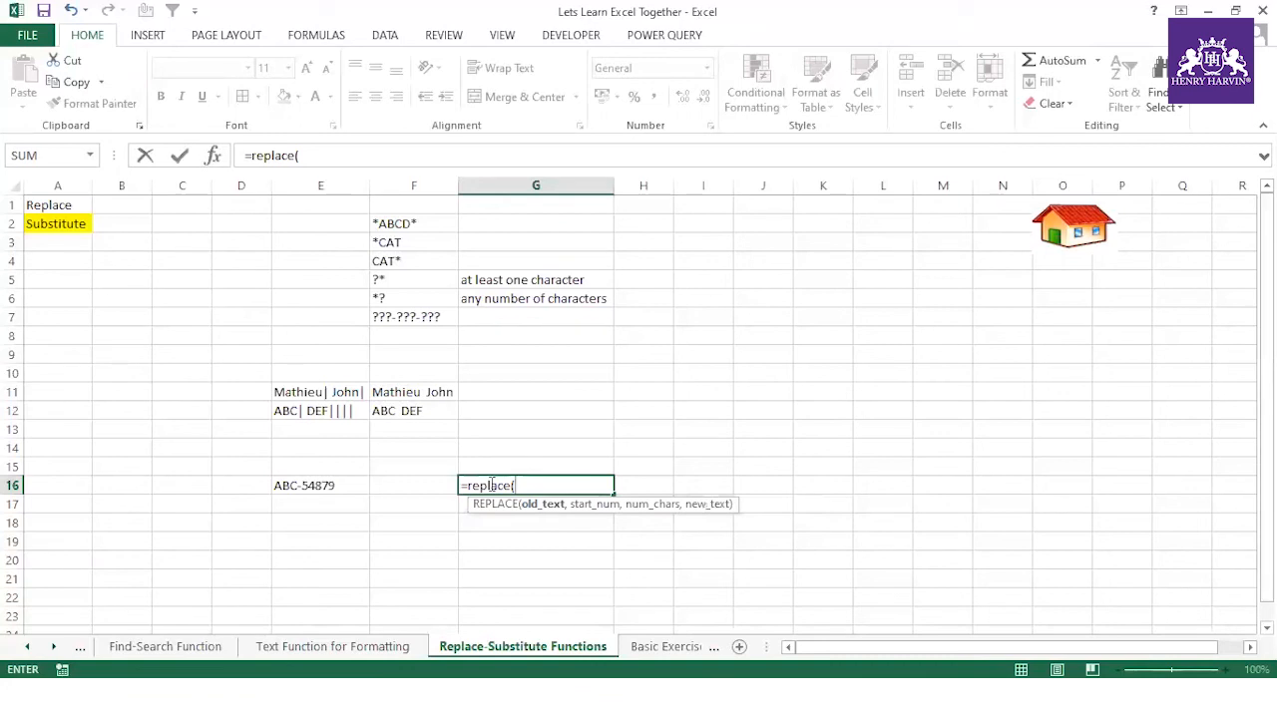
left_click(343, 486)
type(",")
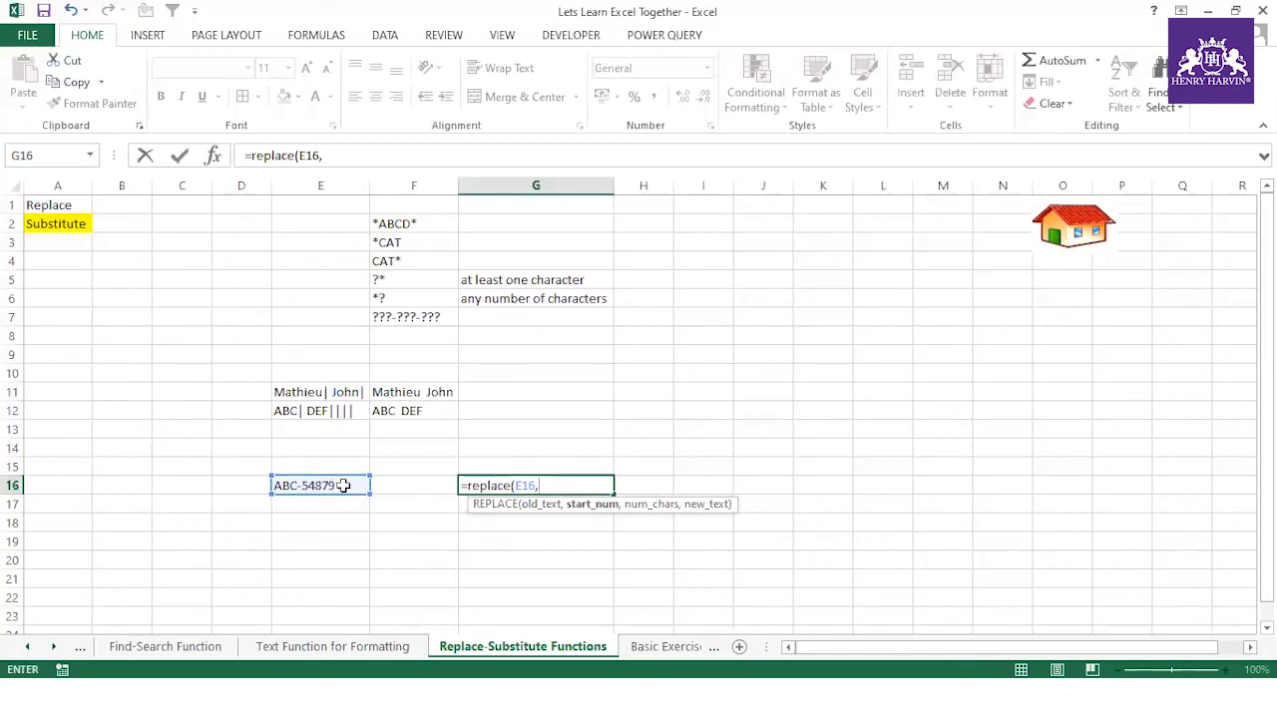
type("1,")
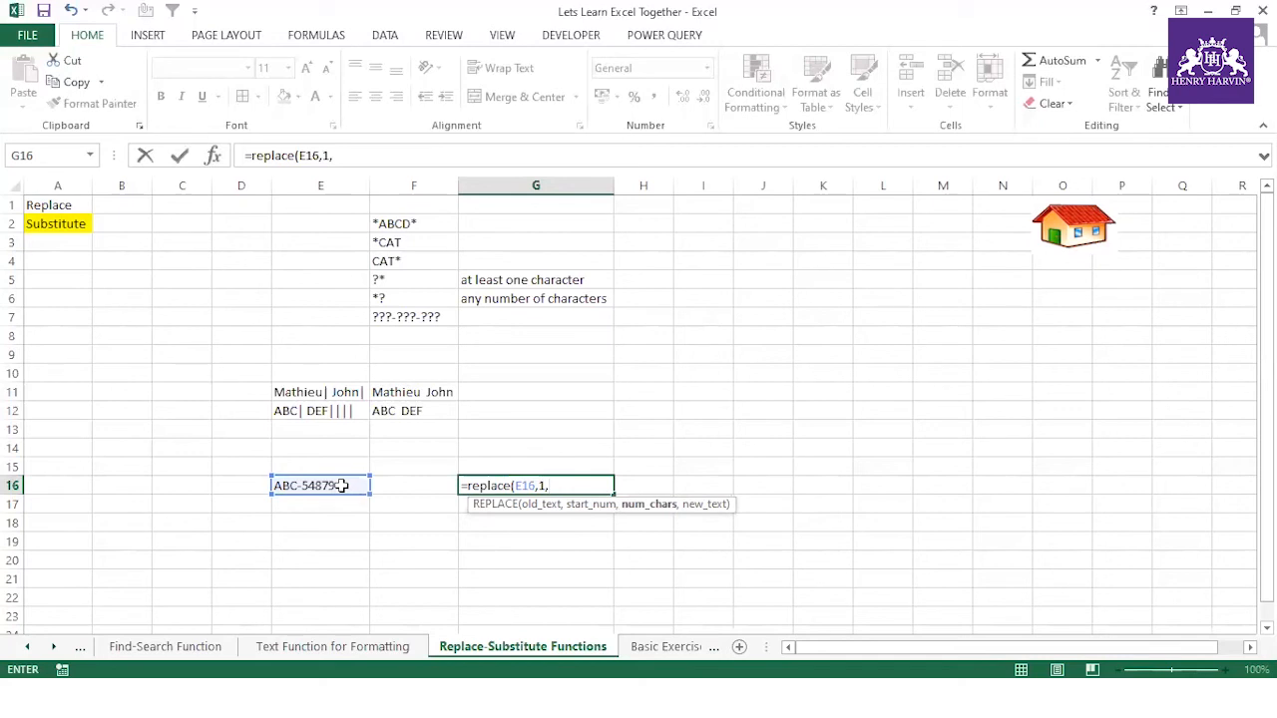
type("4,\"\")")
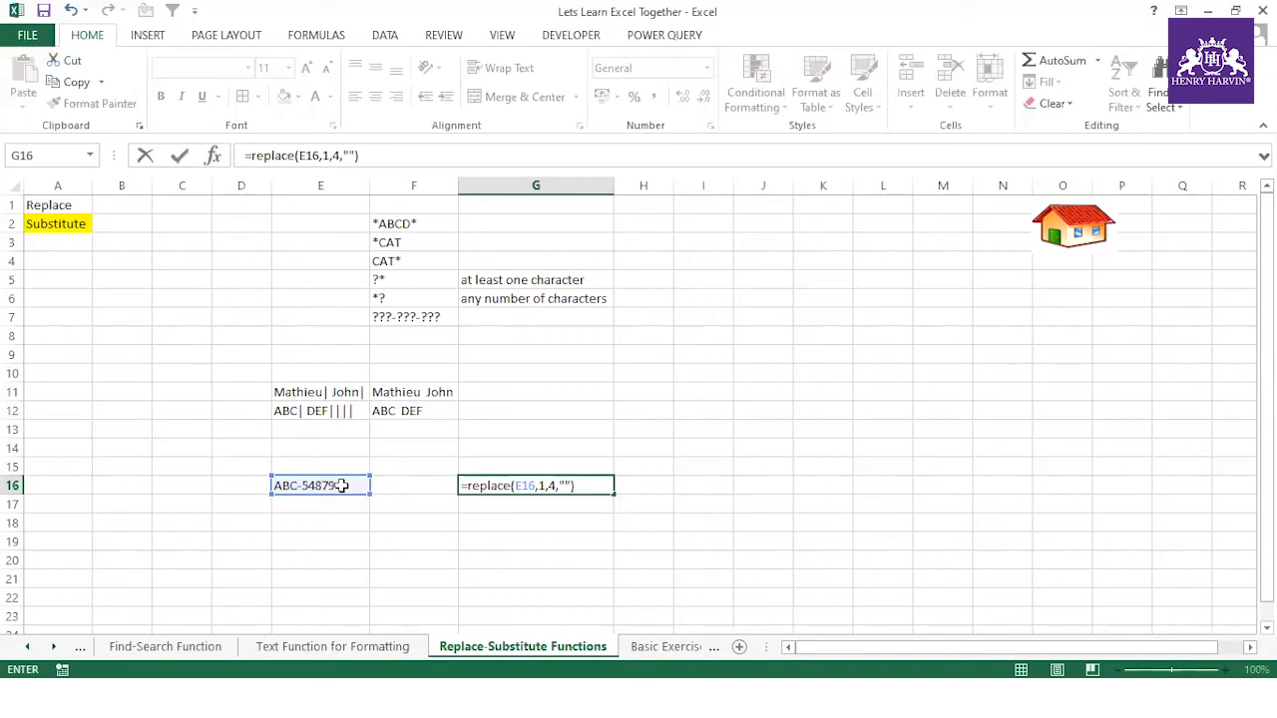
key("Return")
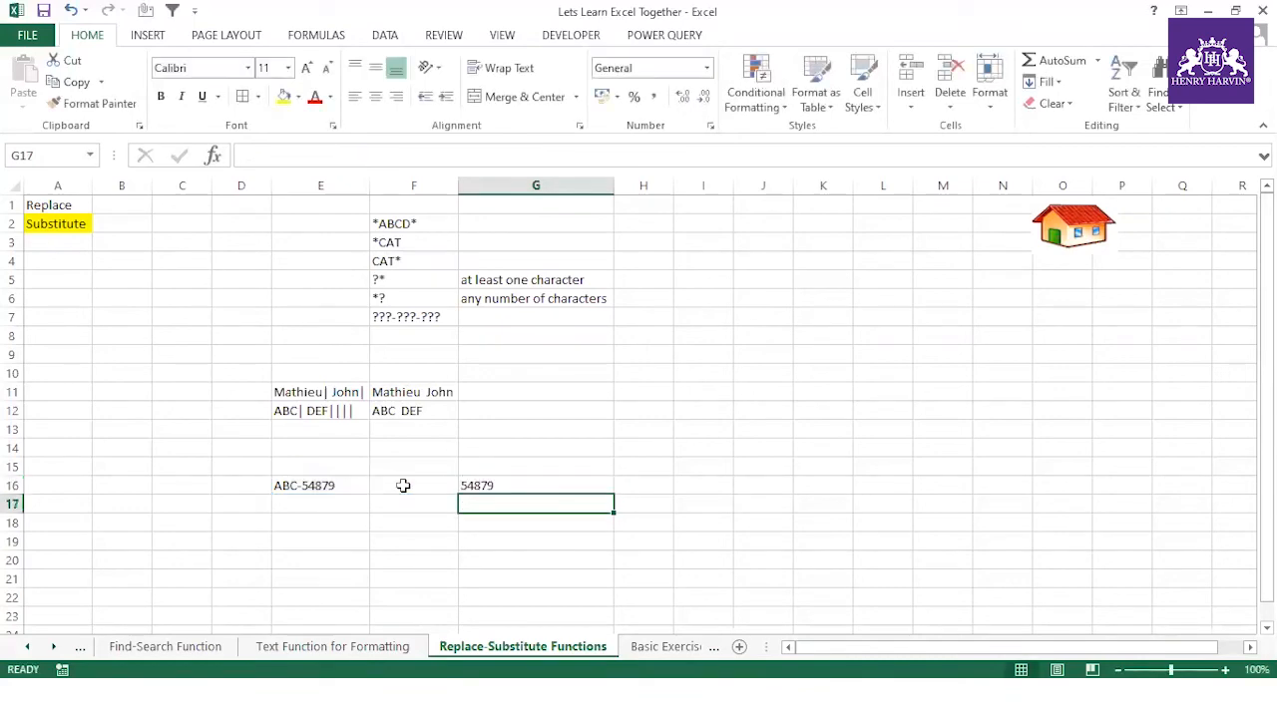
- Compare the REPLACE formulas in G16 and F16 with the SUBSTITUTE formula in F11
left_click(478, 485)
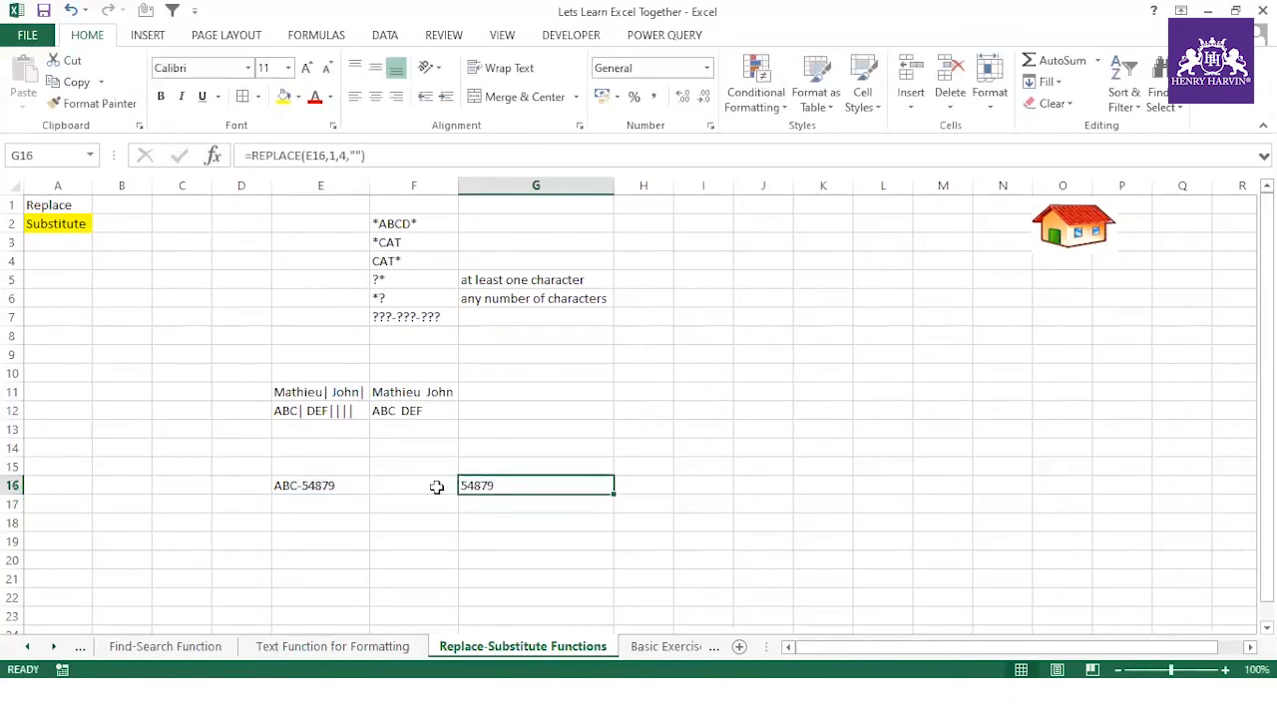
left_click(436, 487)
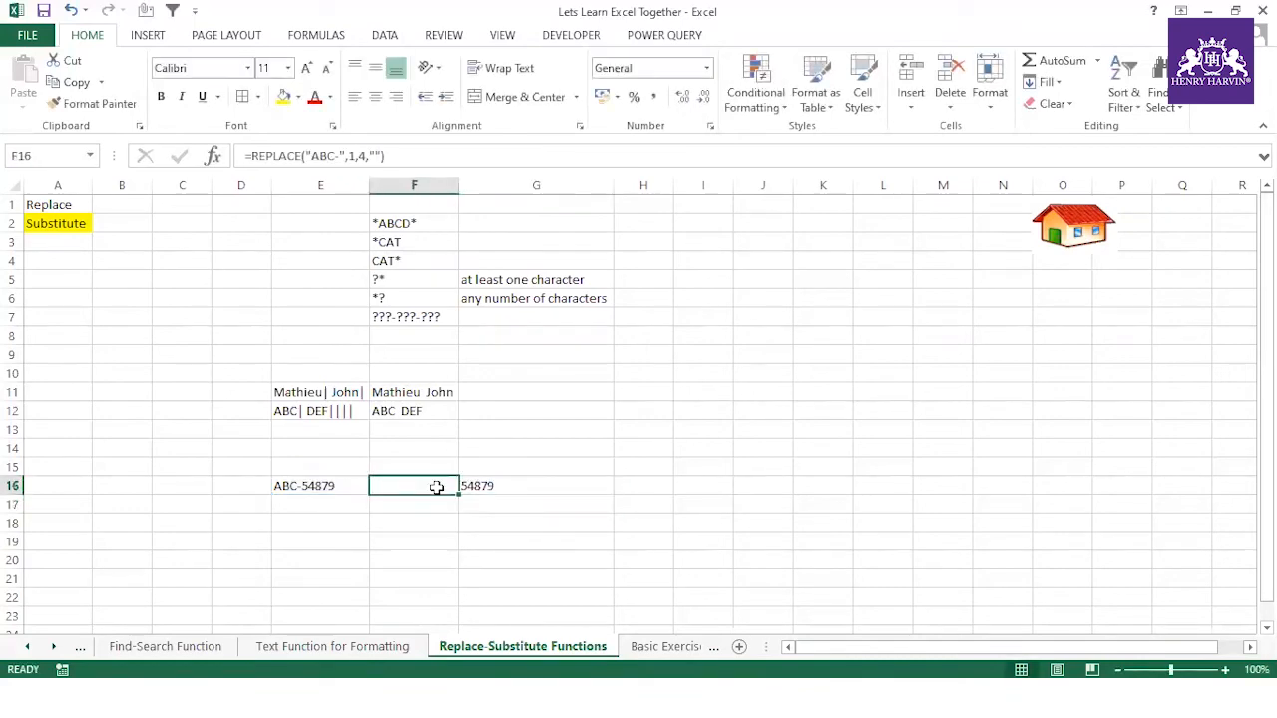
left_click(330, 156)
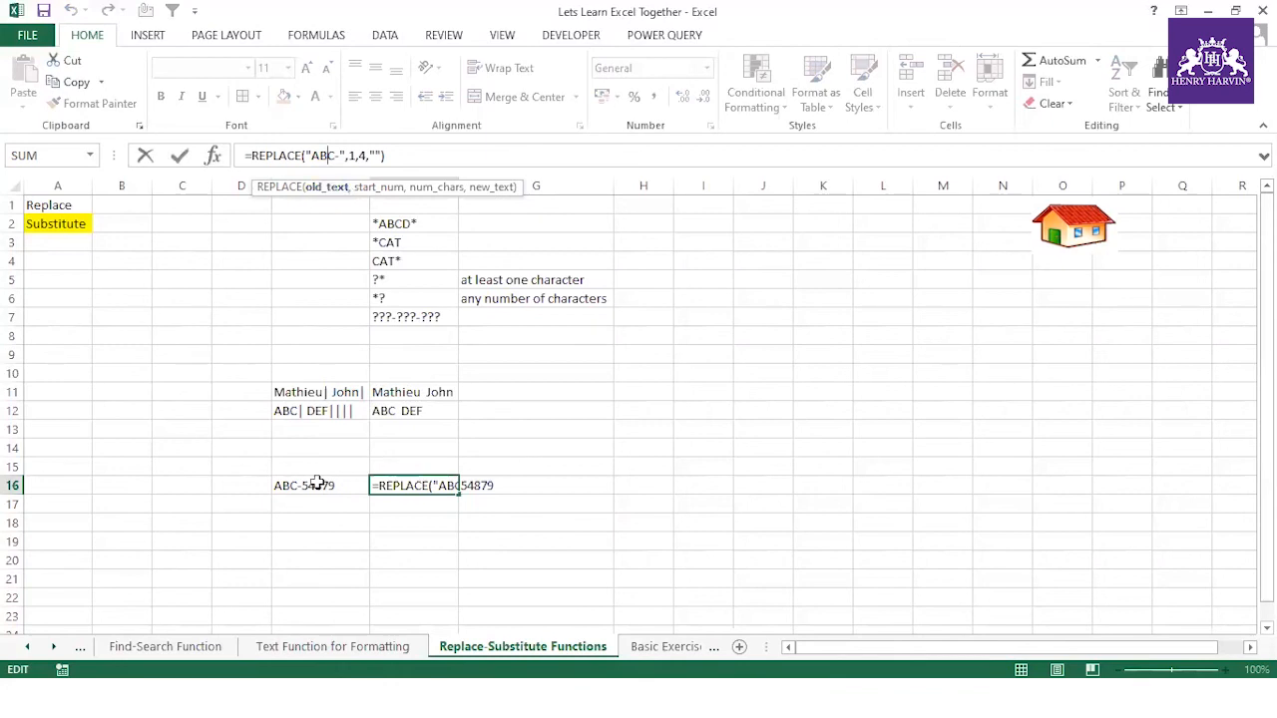
key("ctrl+Return")
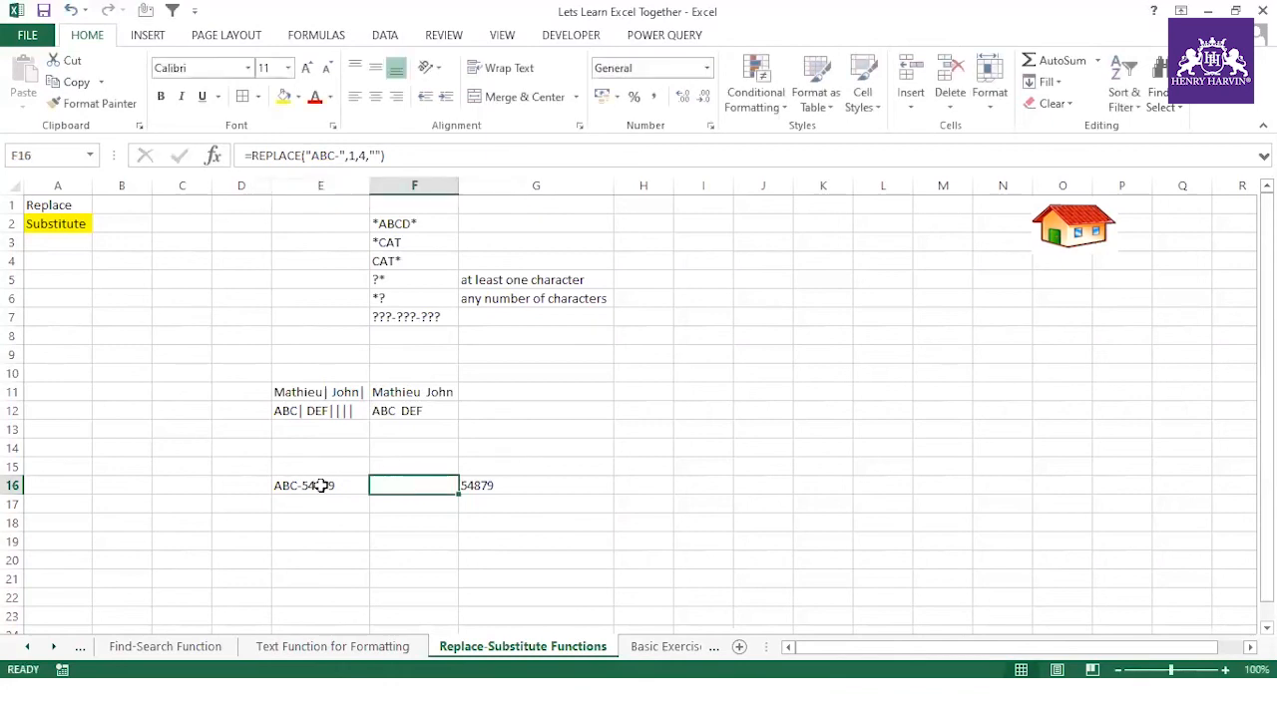
left_click(384, 393)
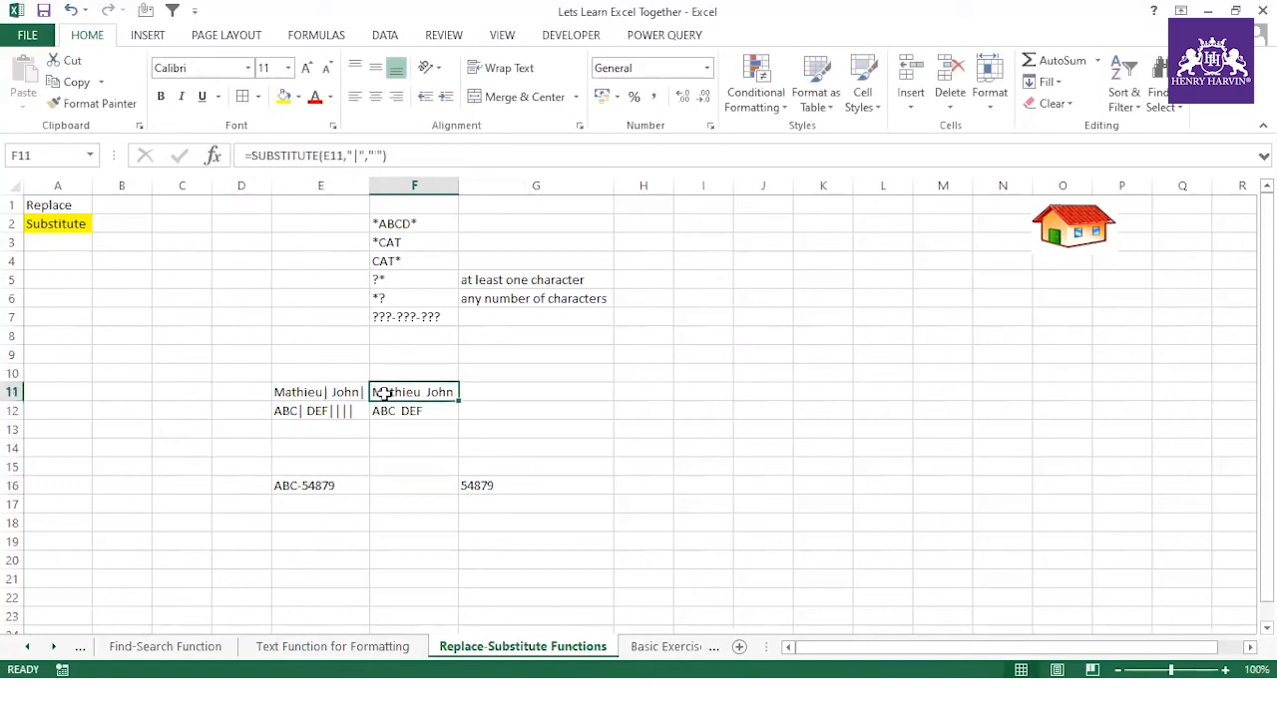
left_click(345, 155)
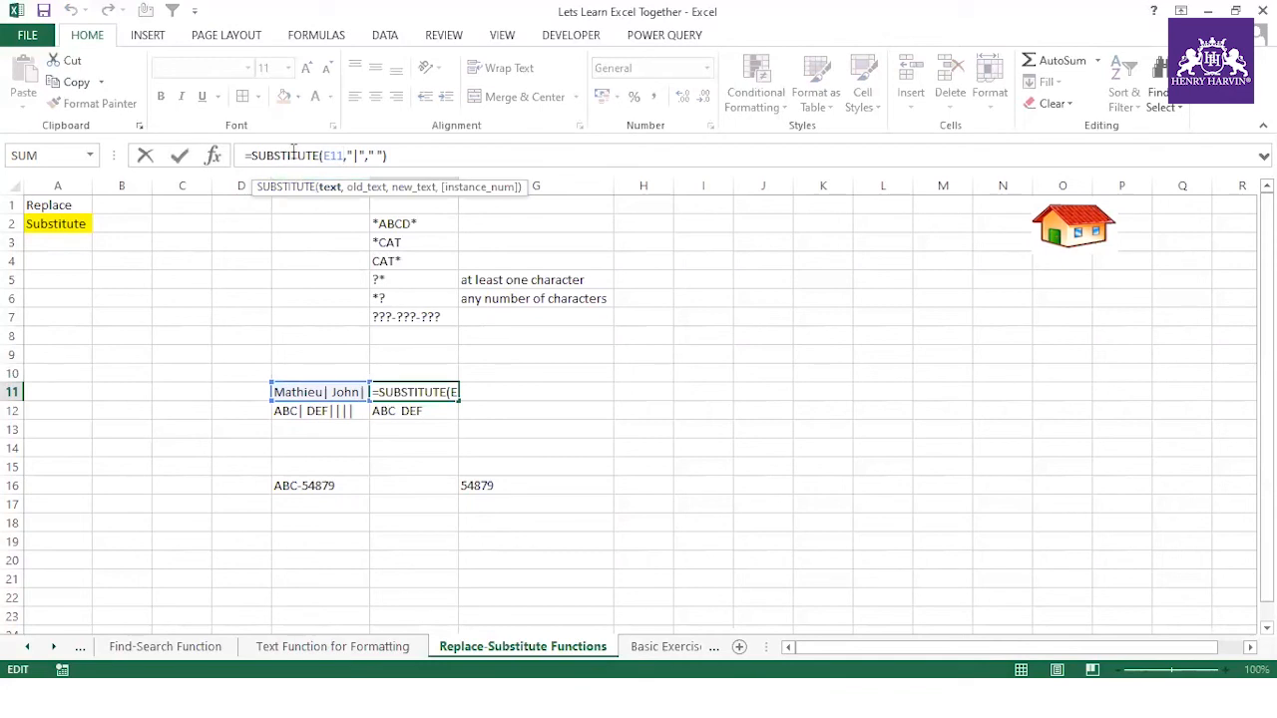
key("ctrl+Return")
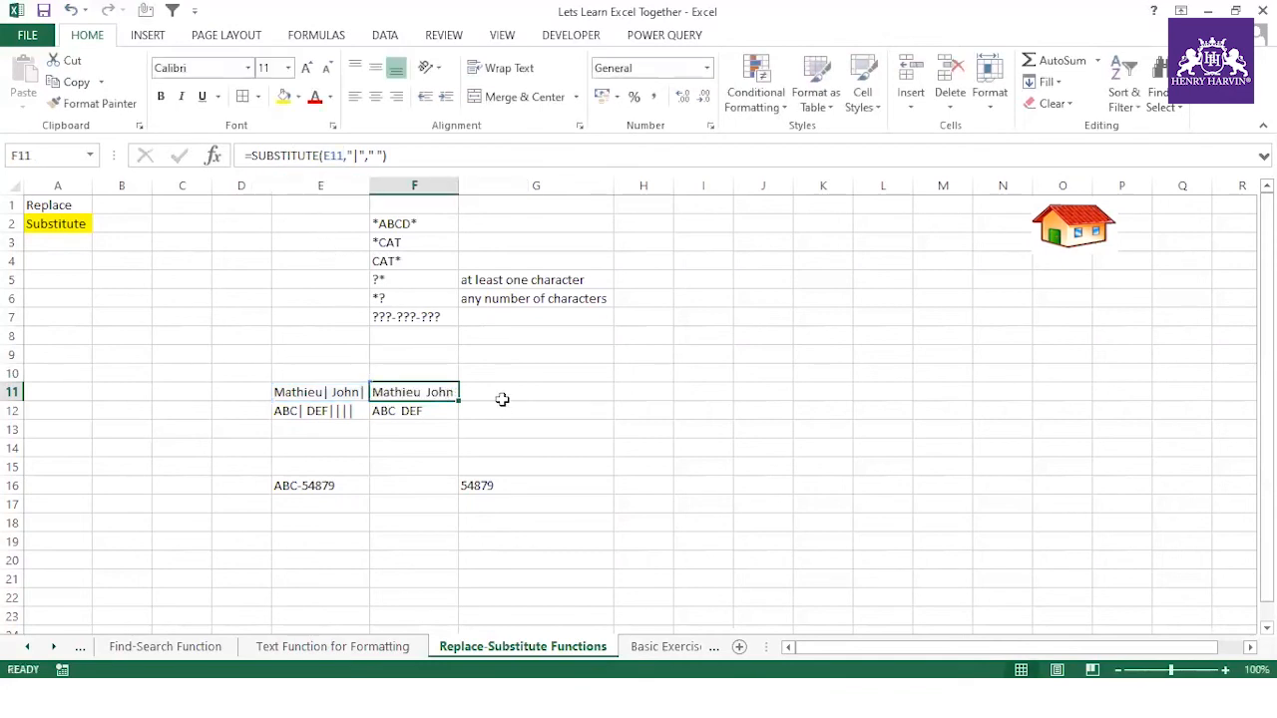
- Start a SUBSTITUTE formula in H11 to review its arguments, leaving the cell empty
left_click(498, 392)
left_click(666, 394)
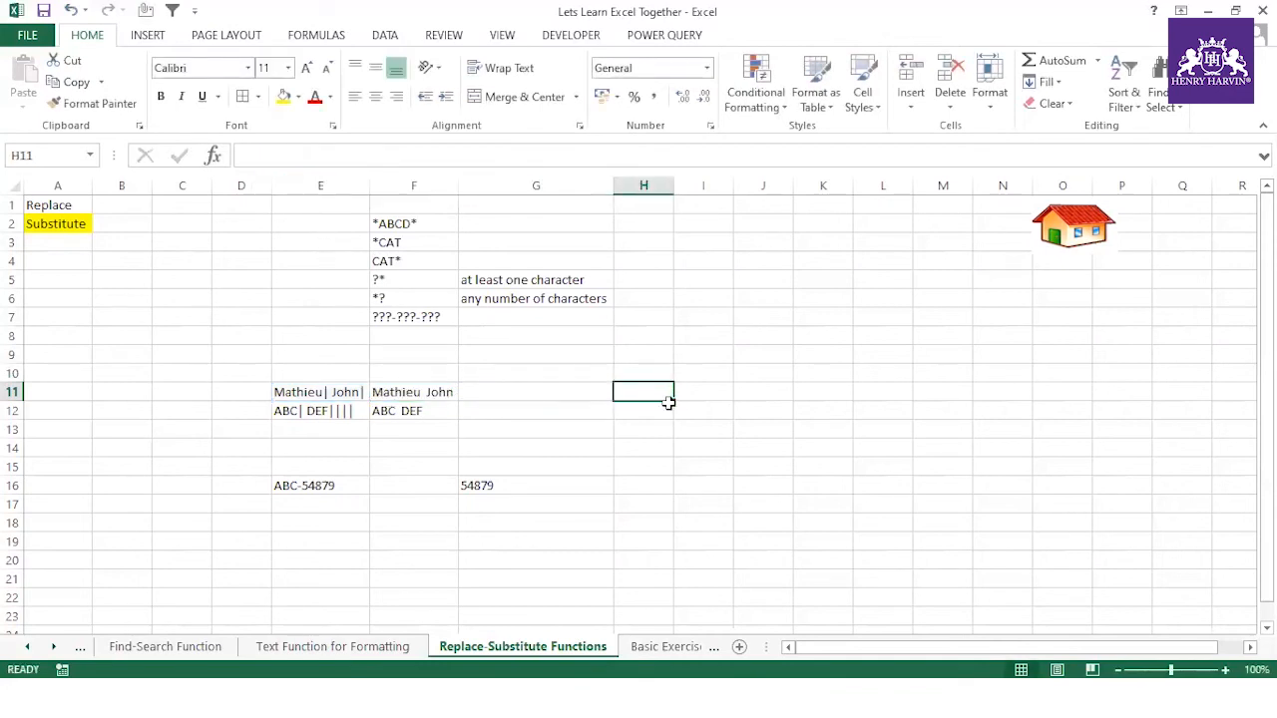
type("=sub")
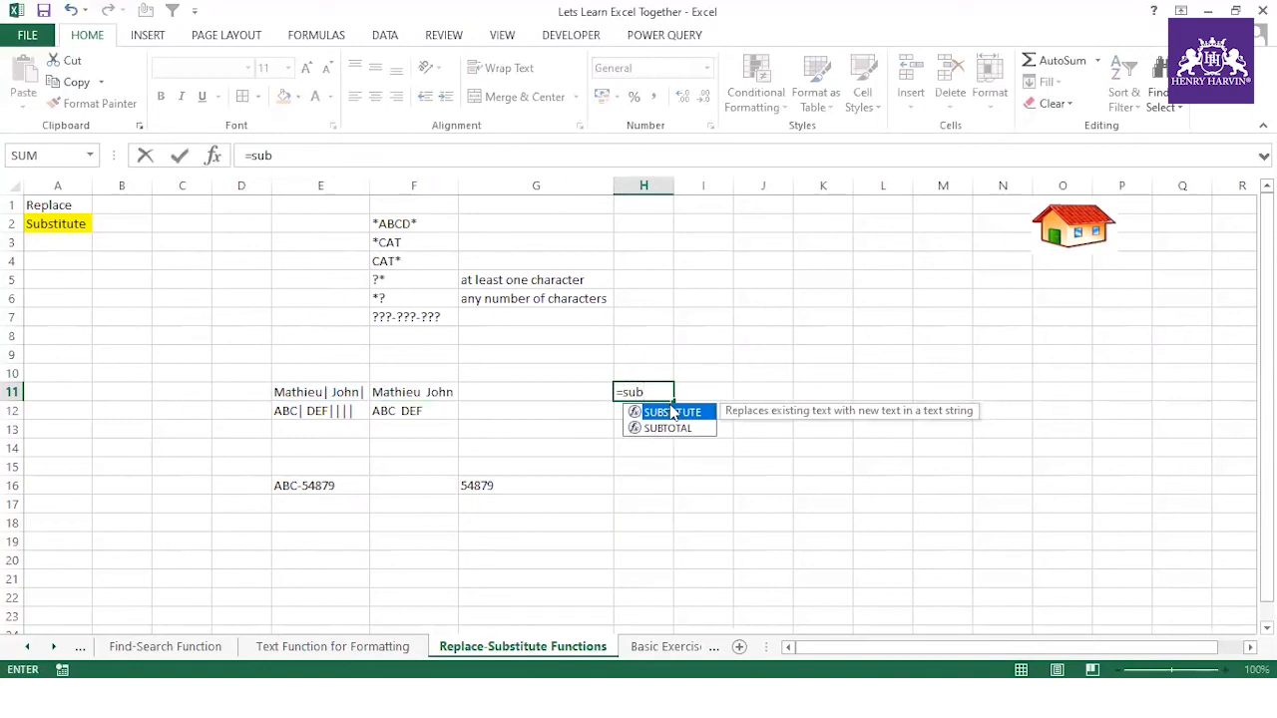
double_click(668, 413)
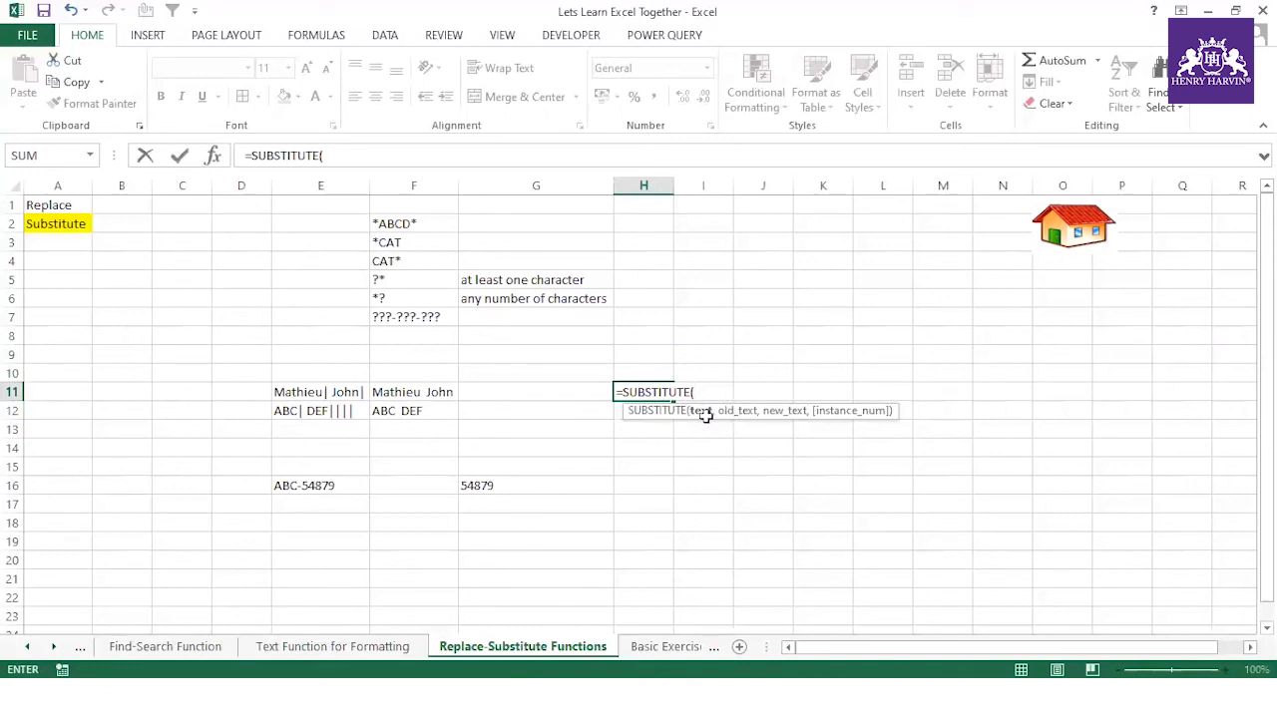
key("Escape")
- Enter =REPLACE(E16,1,4,"") in H16 and compare it with the formula in F16
left_click(634, 488)
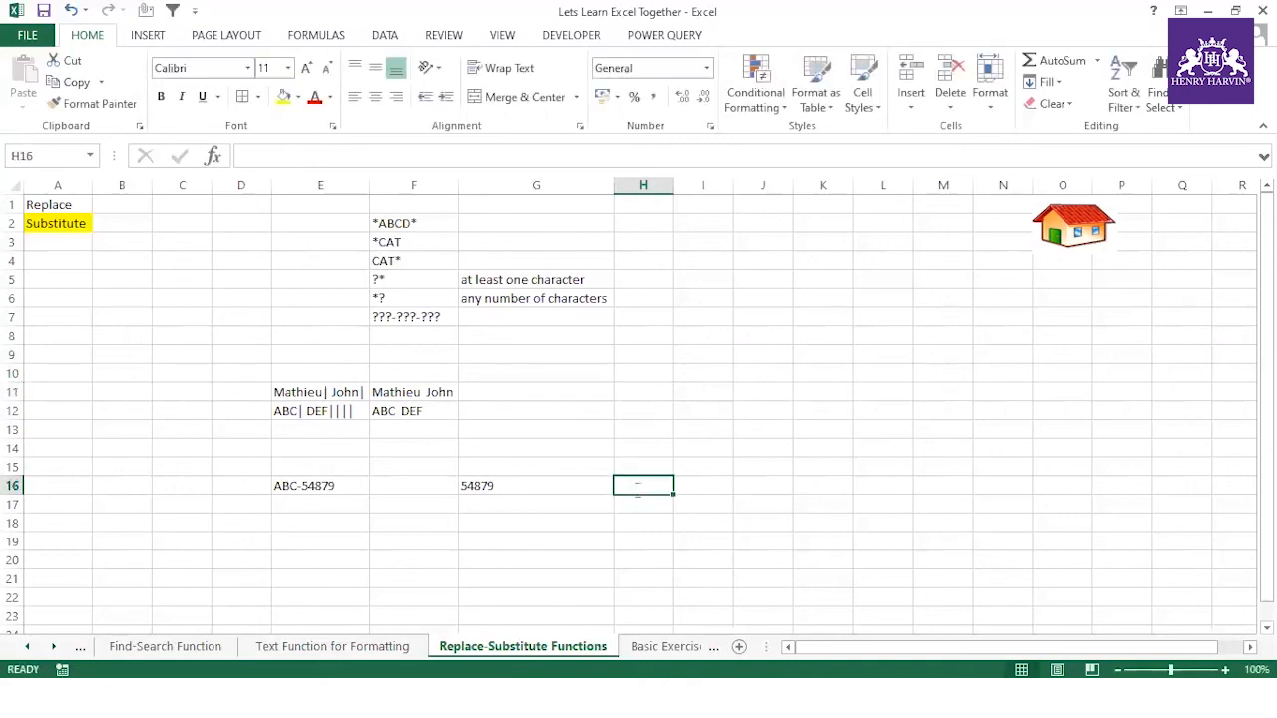
type("=replace(")
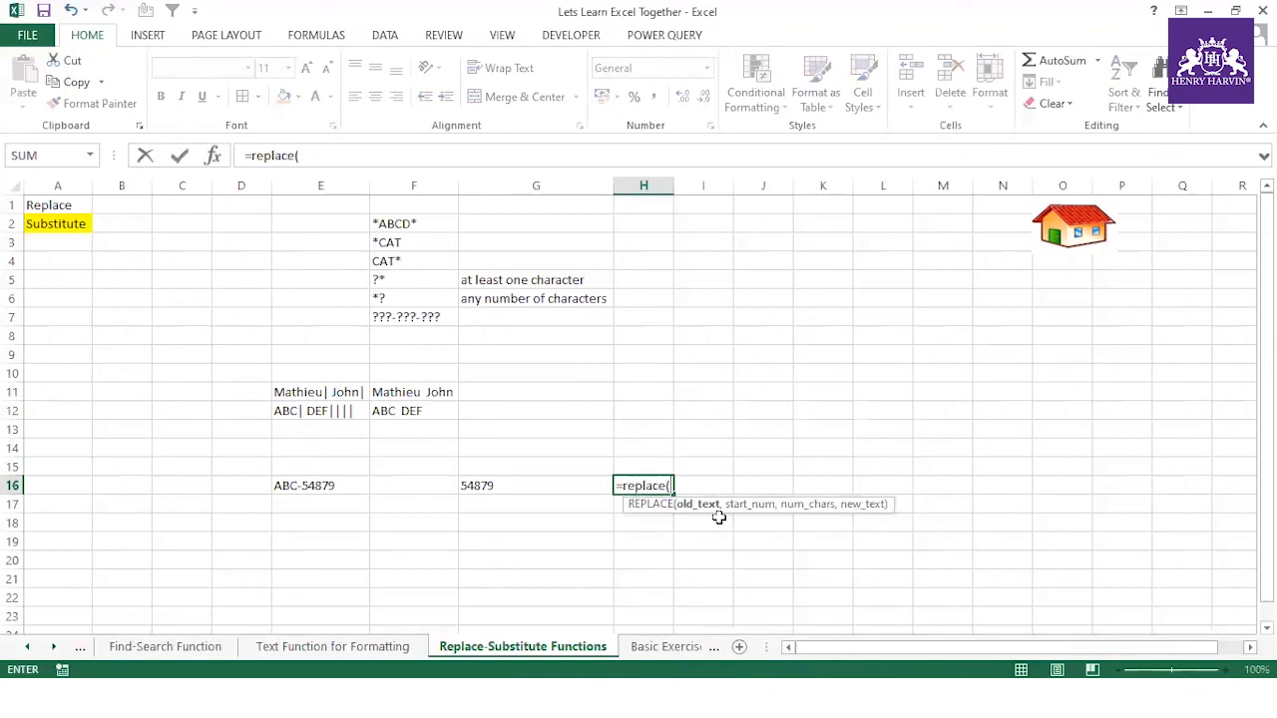
left_click(317, 485)
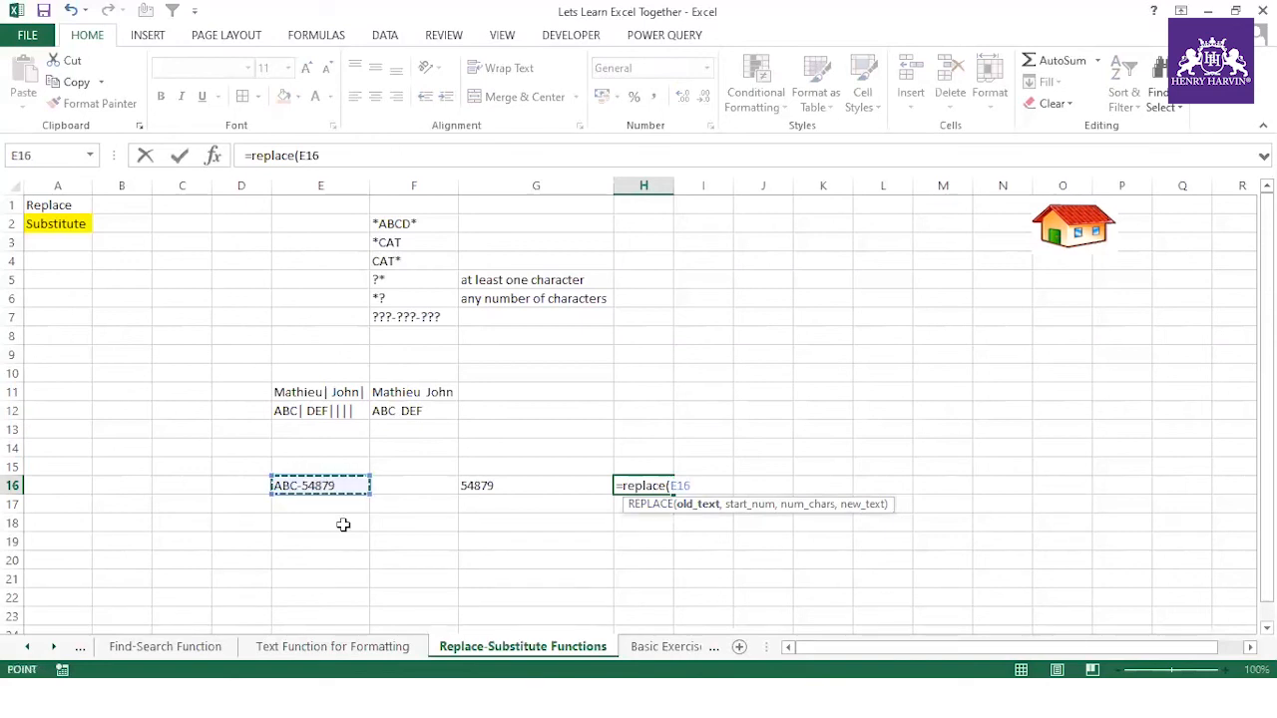
type(",")
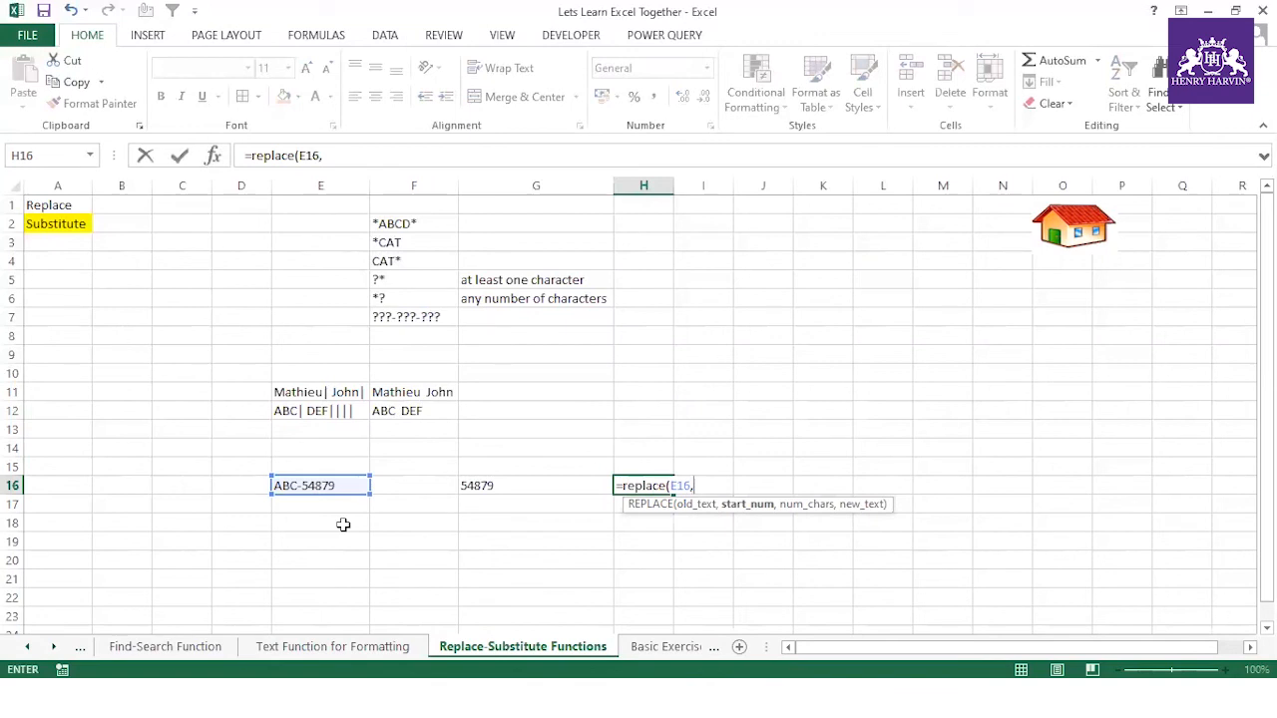
type("1,")
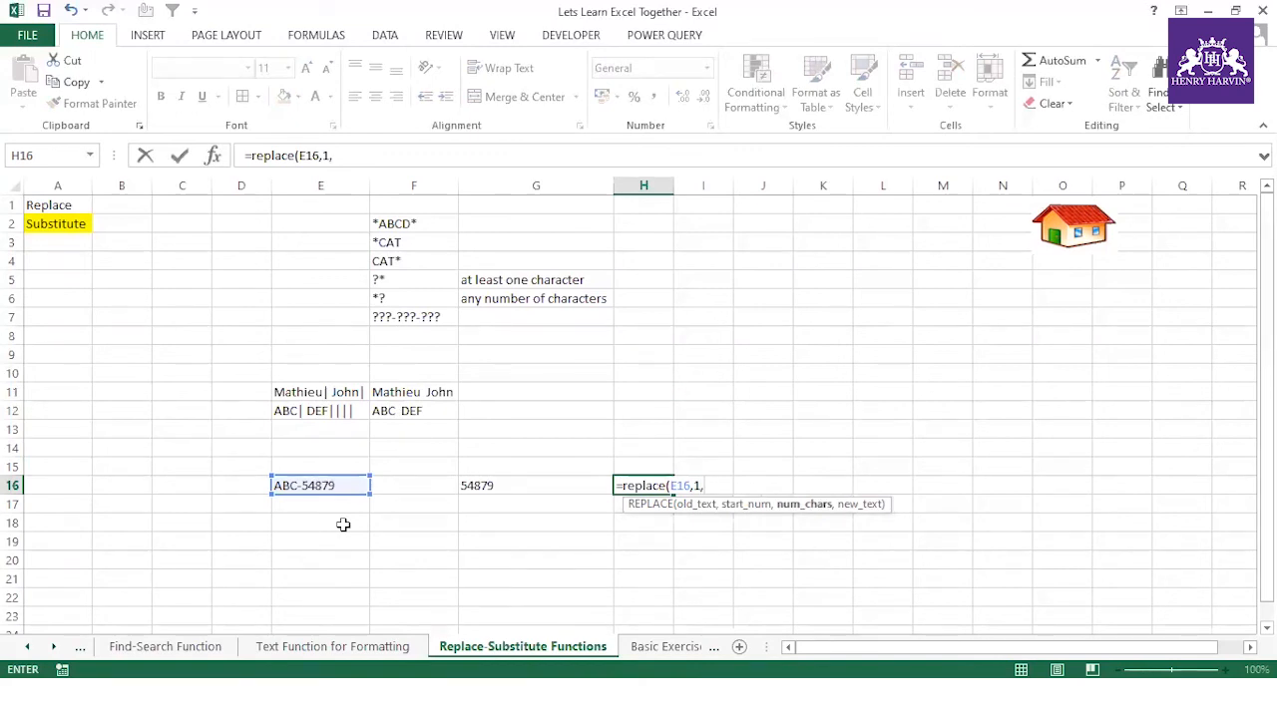
type("4,")
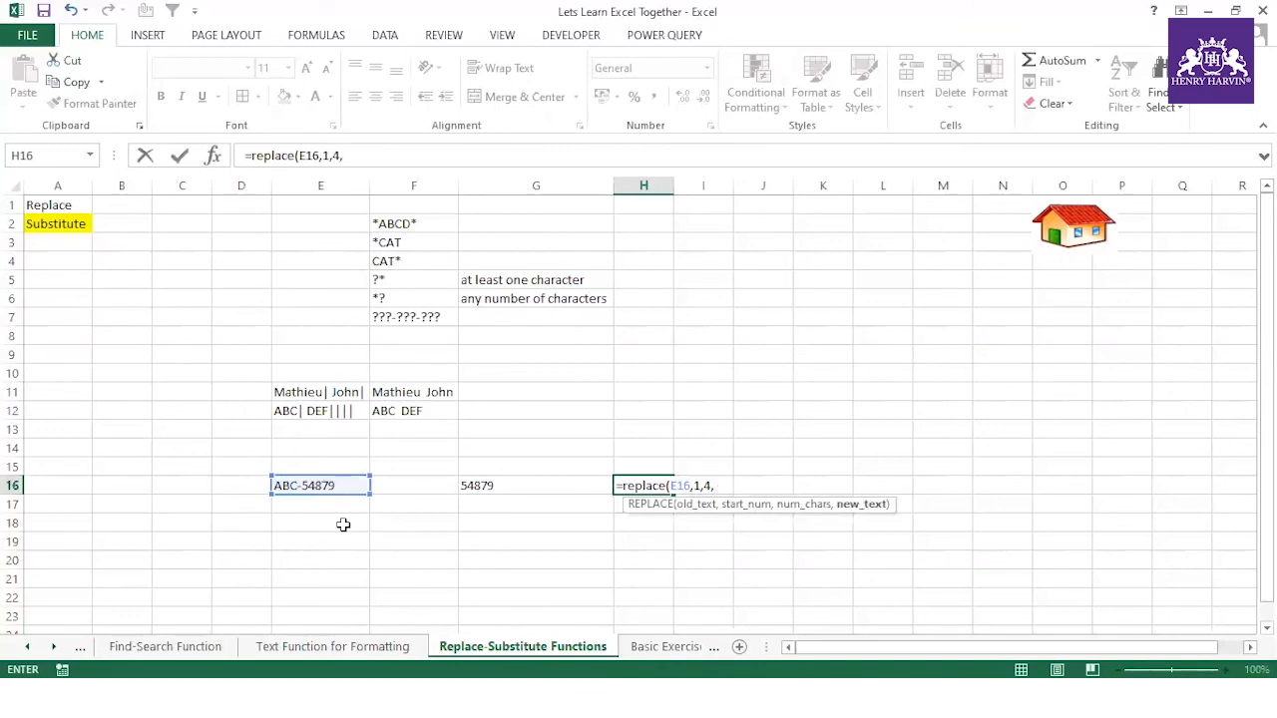
type("\"\"")
key("Return")
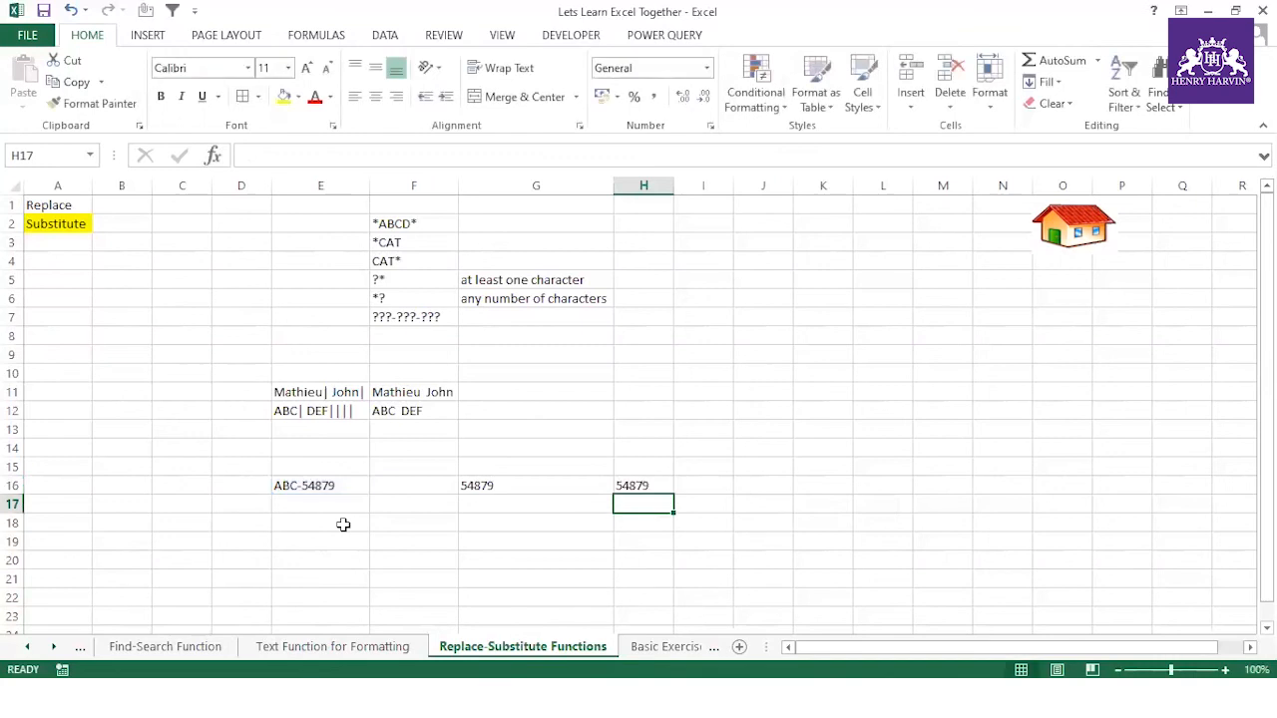
left_click(628, 485)
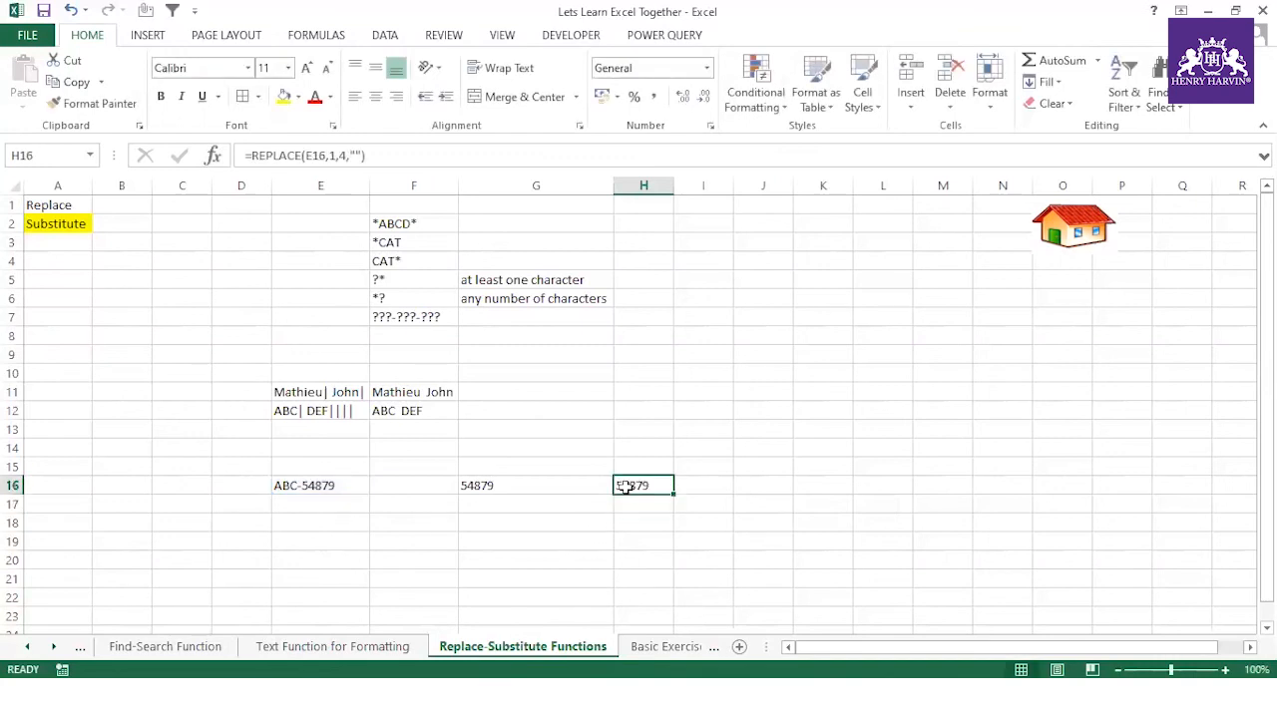
left_click(426, 489)
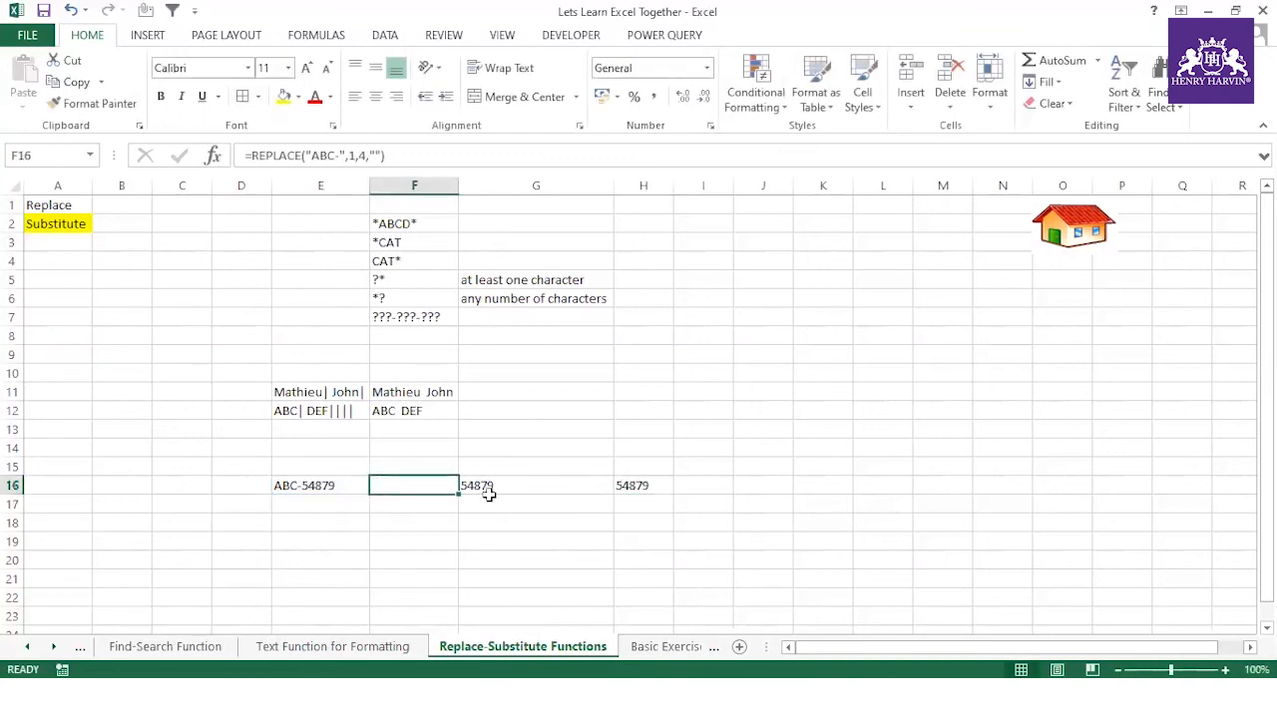
- Fill the Replace label in A1 with yellow and switch to the Find-Search Function sheet
left_click(60, 203)
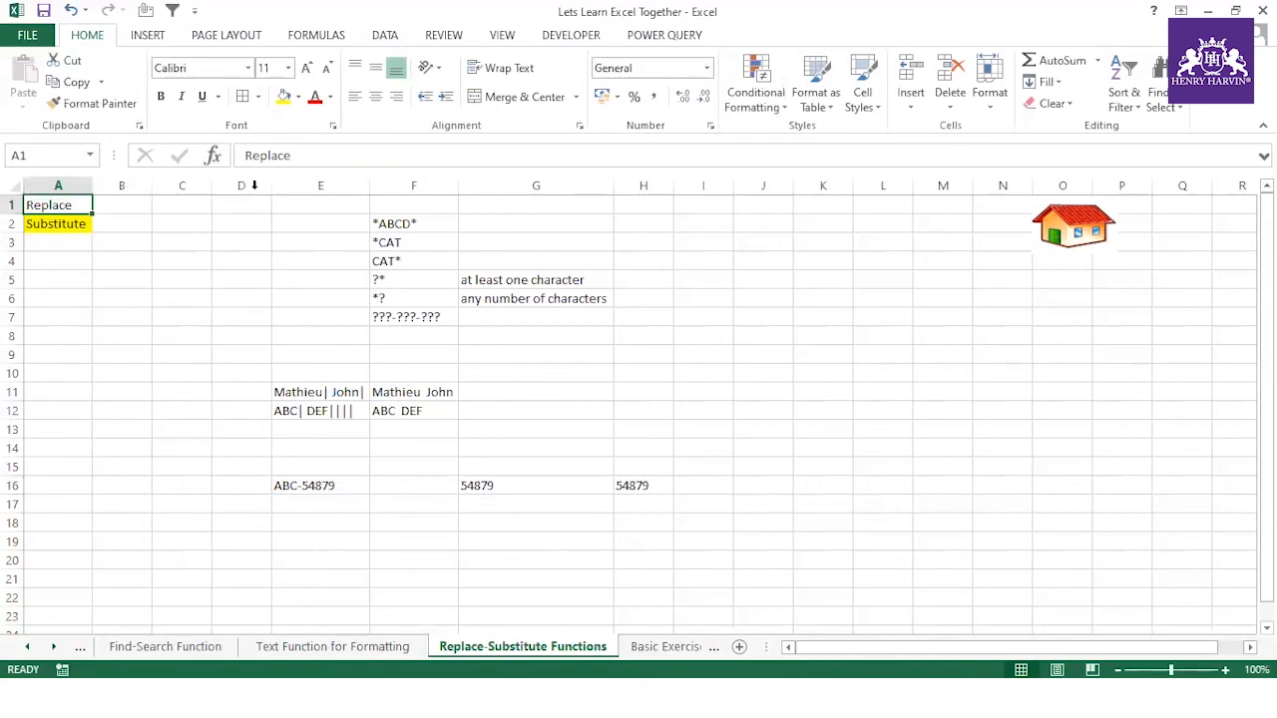
left_click(286, 98)
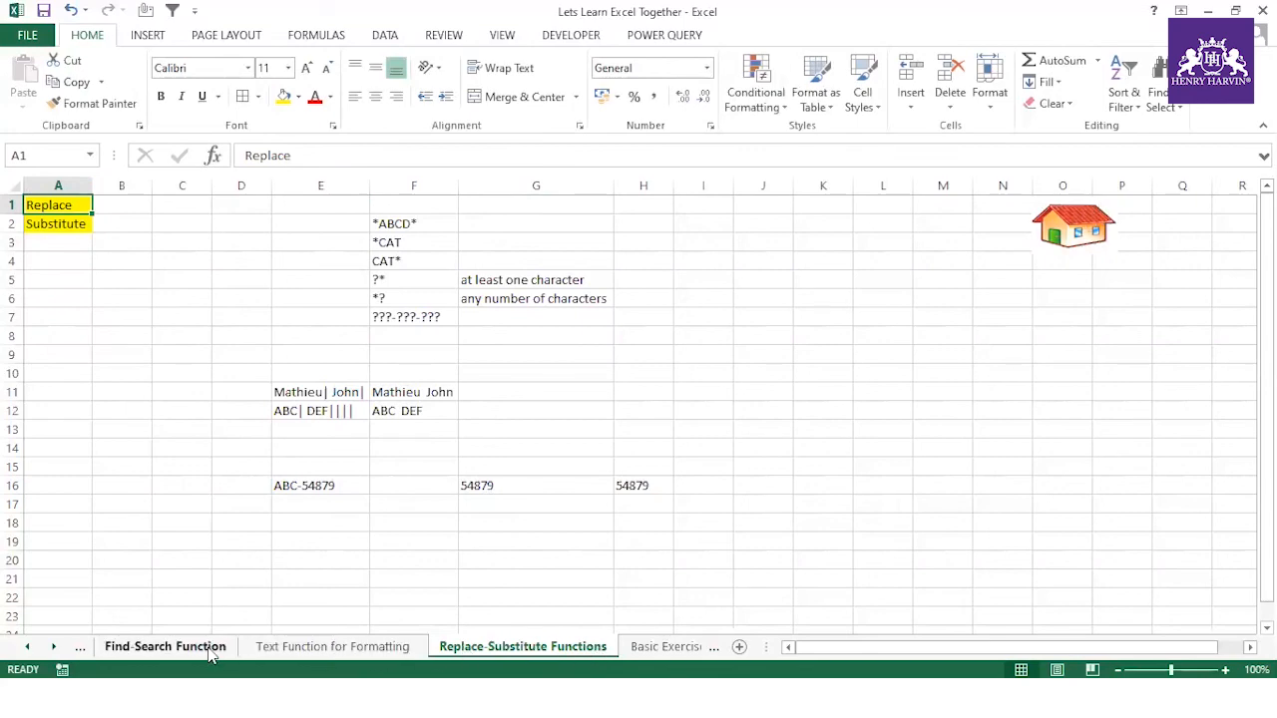
left_click(166, 646)
left_click(284, 403)
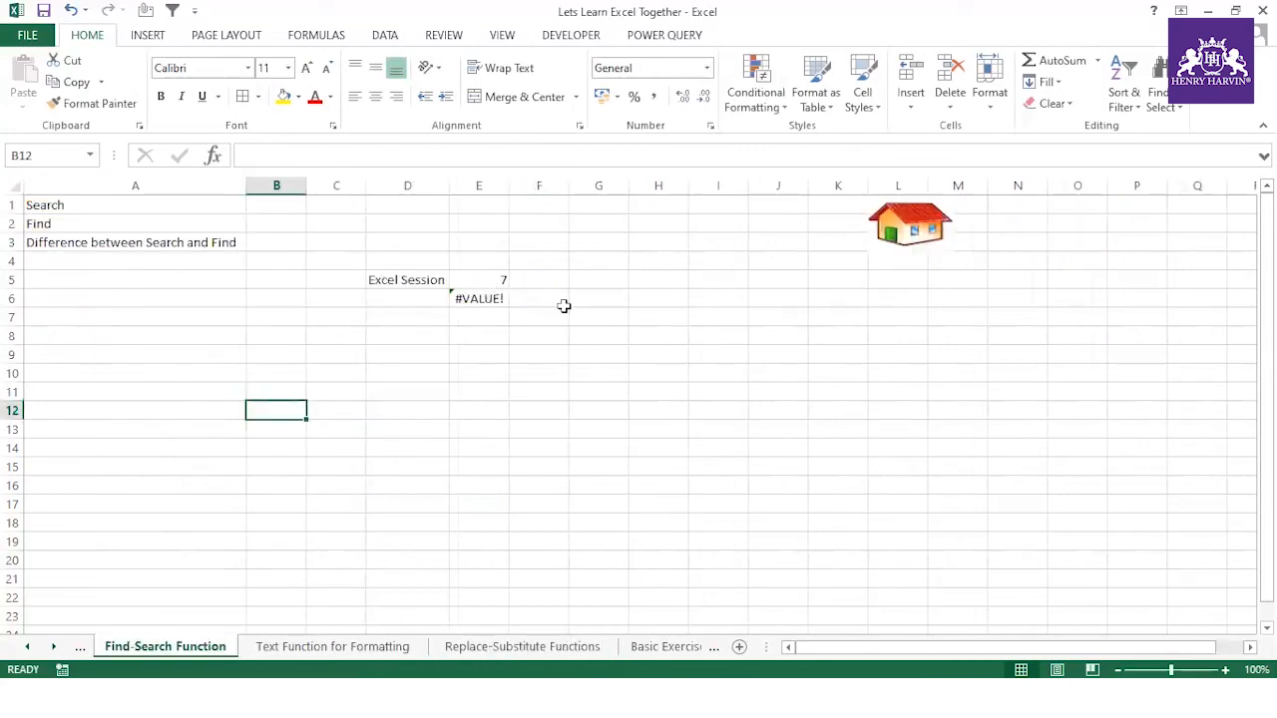
- Enter the label "Wilcard characters" in G9 and autofit column G to it
left_click(618, 356)
type("W")
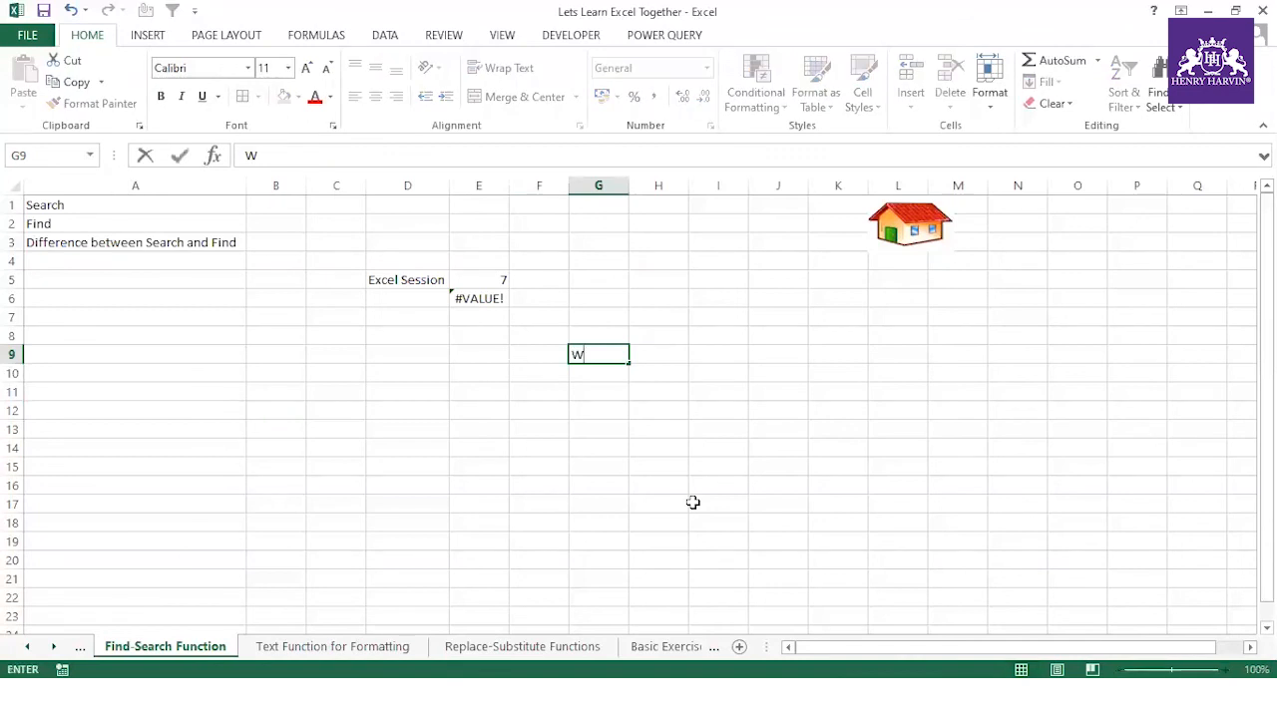
type("ilcard characters")
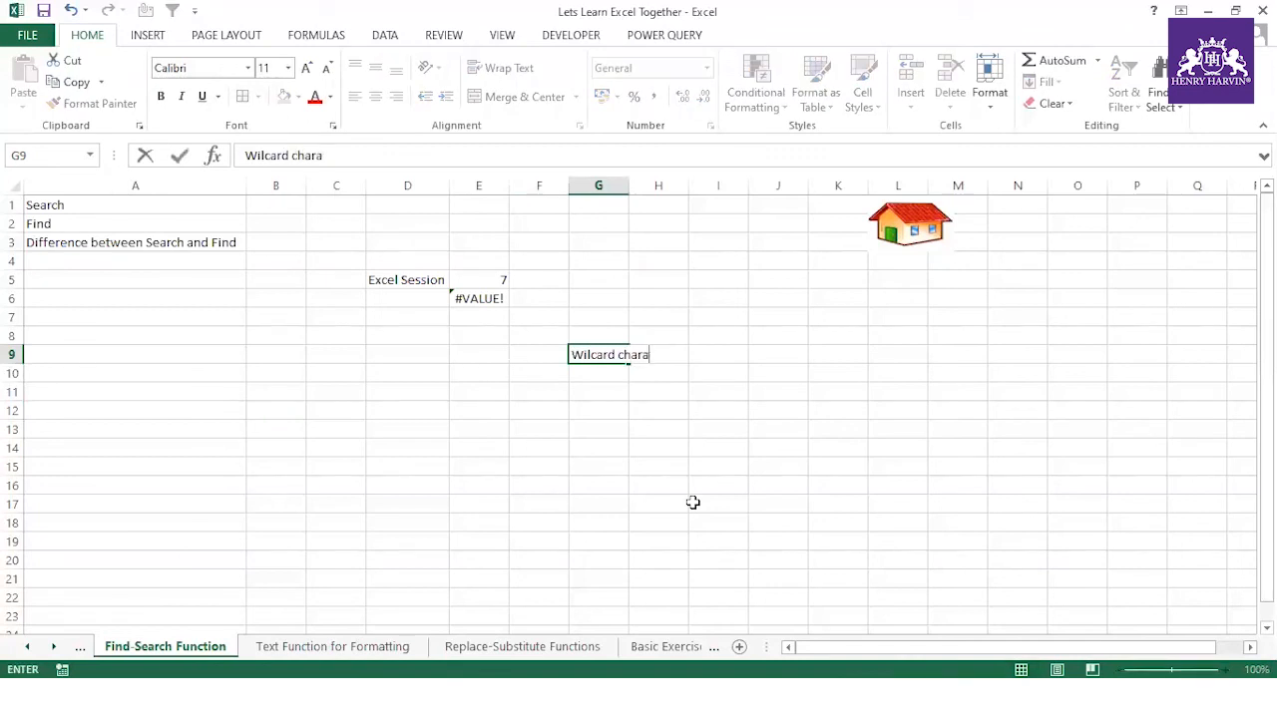
left_click(597, 503)
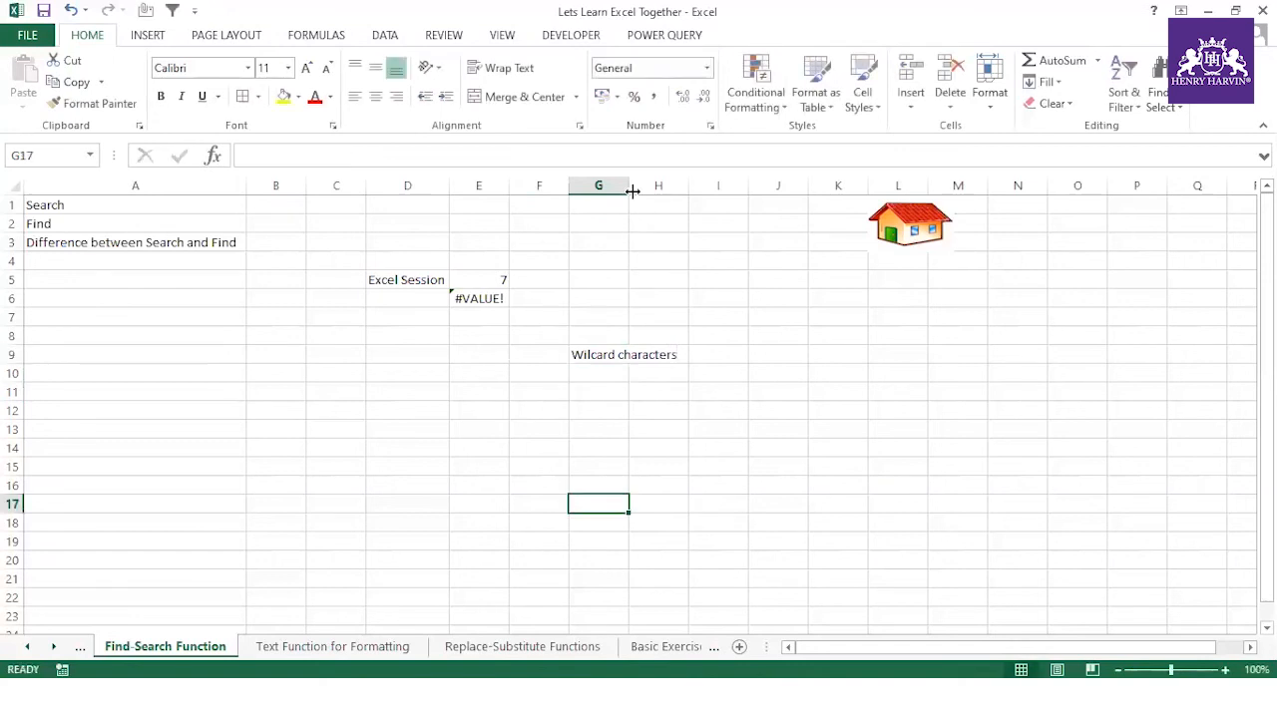
double_click(628, 185)
left_click(646, 359)
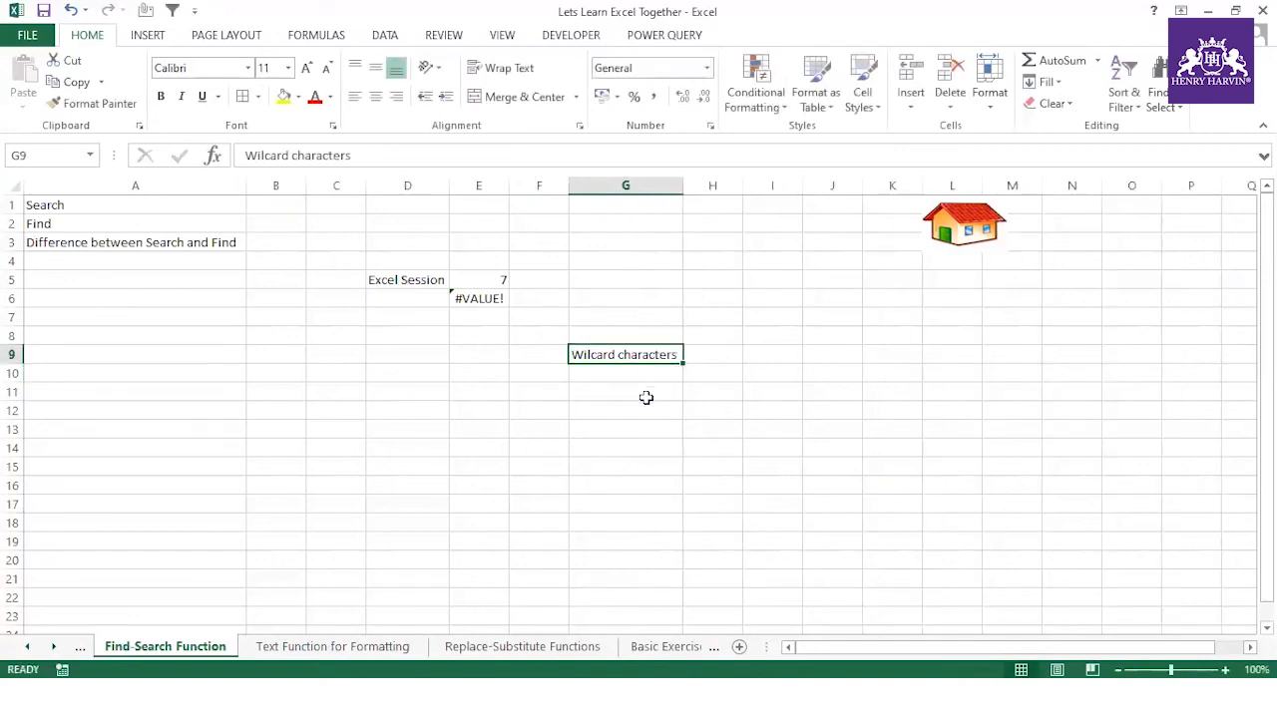
- Enter the sample texts ABC, tre, ert, def and fgh in cells D11 to D15
left_click(444, 391)
type("ABC")
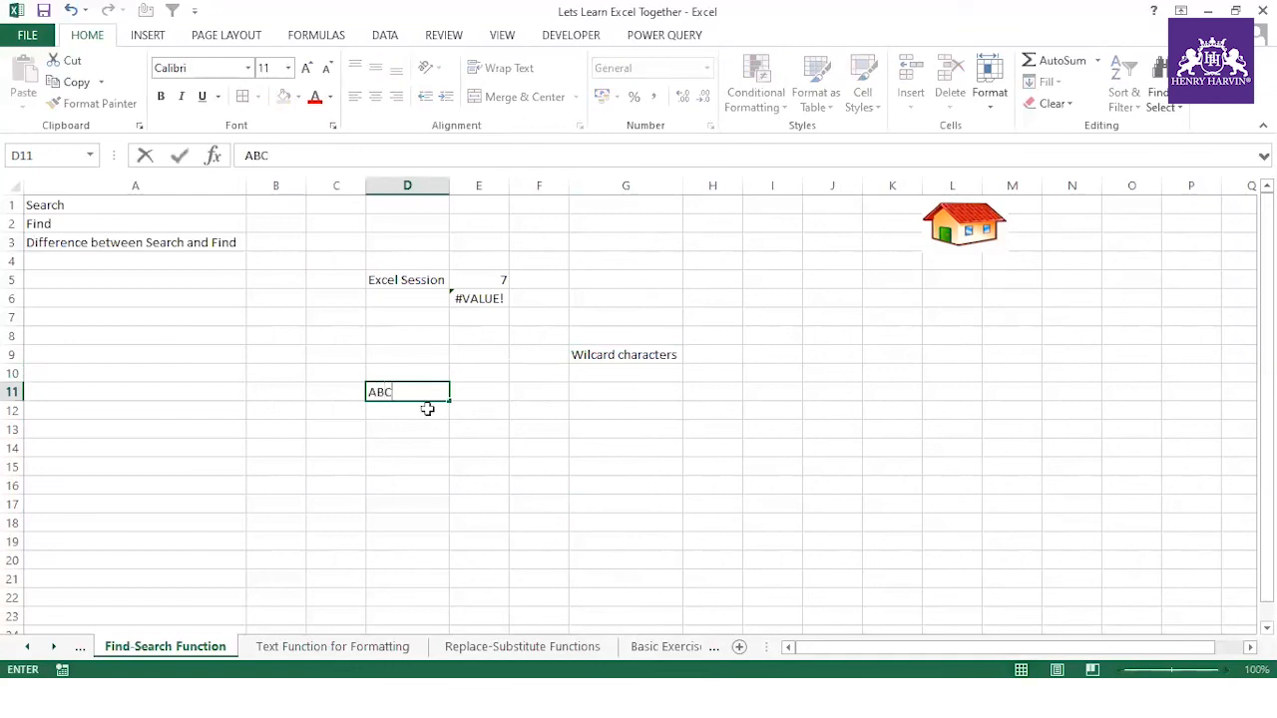
left_click(427, 409)
type("tre")
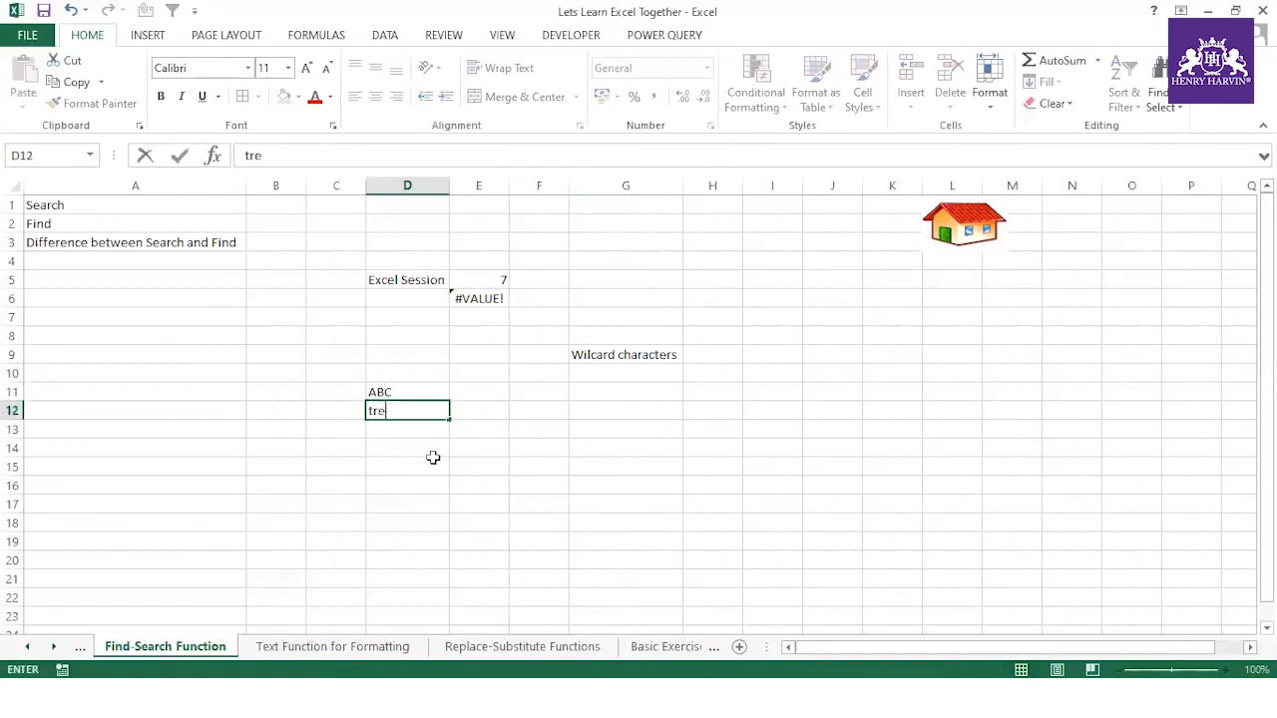
left_click(405, 425)
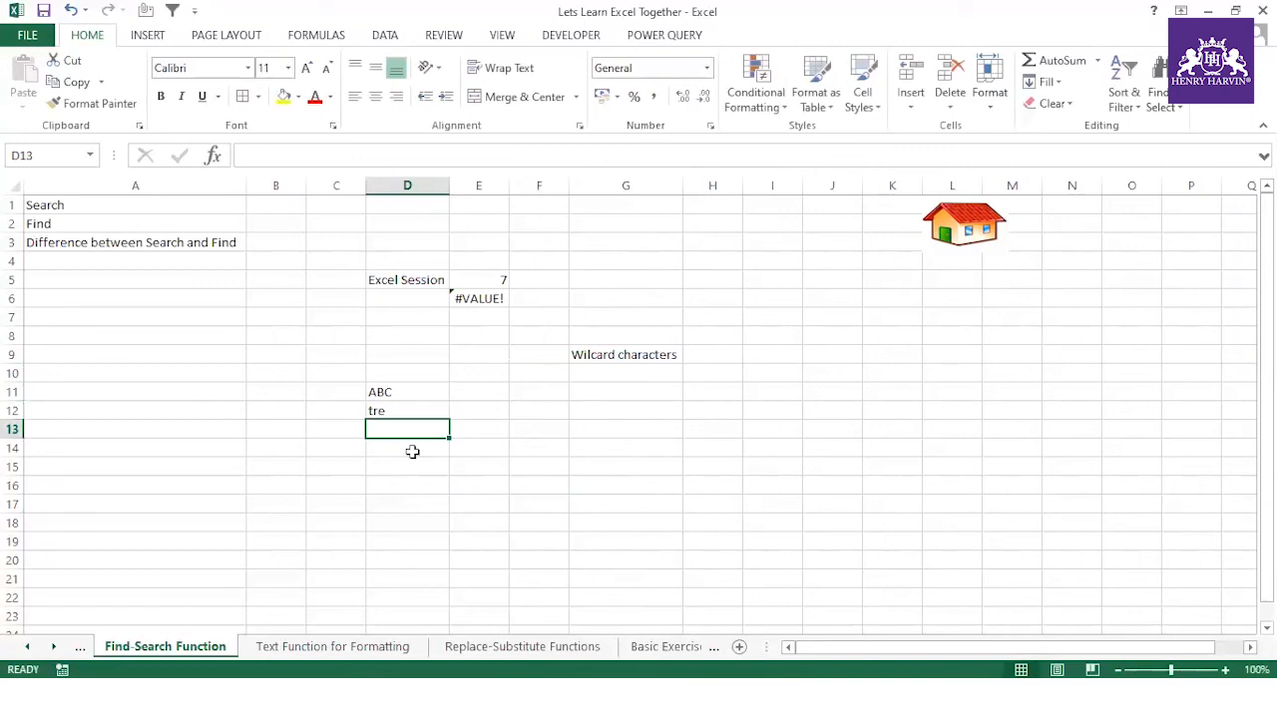
type("ert")
left_click(411, 447)
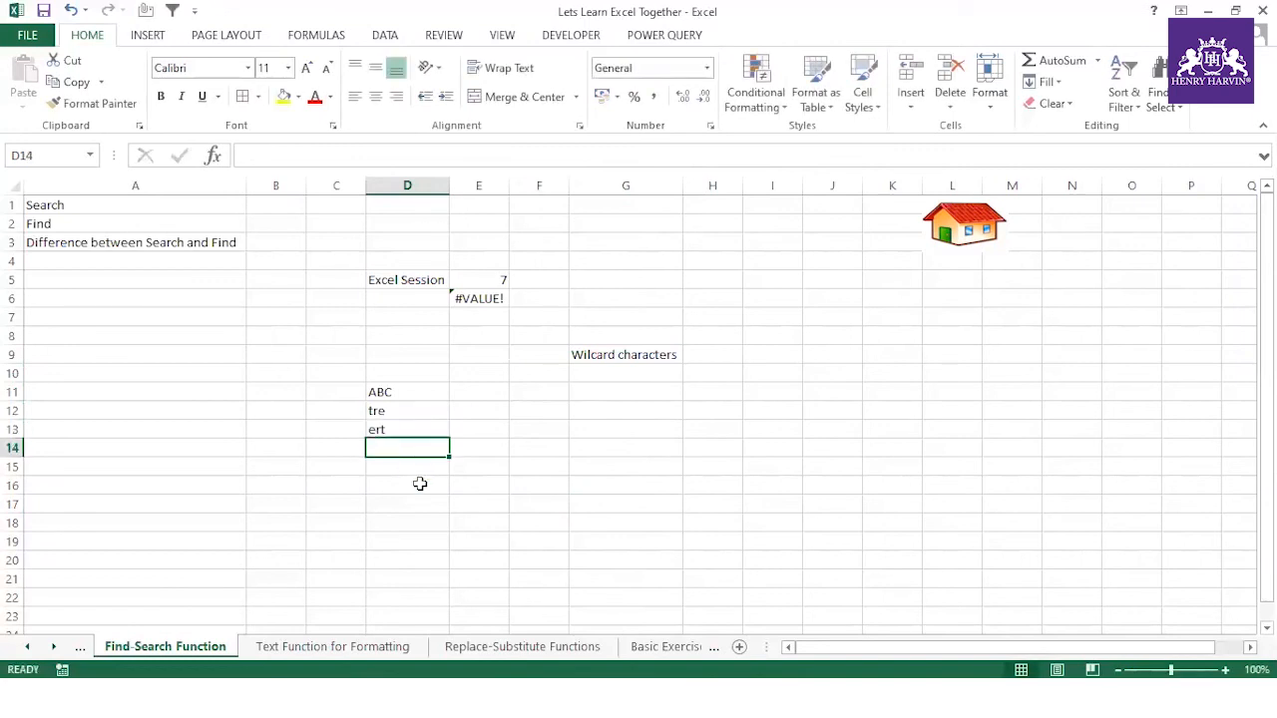
type("def")
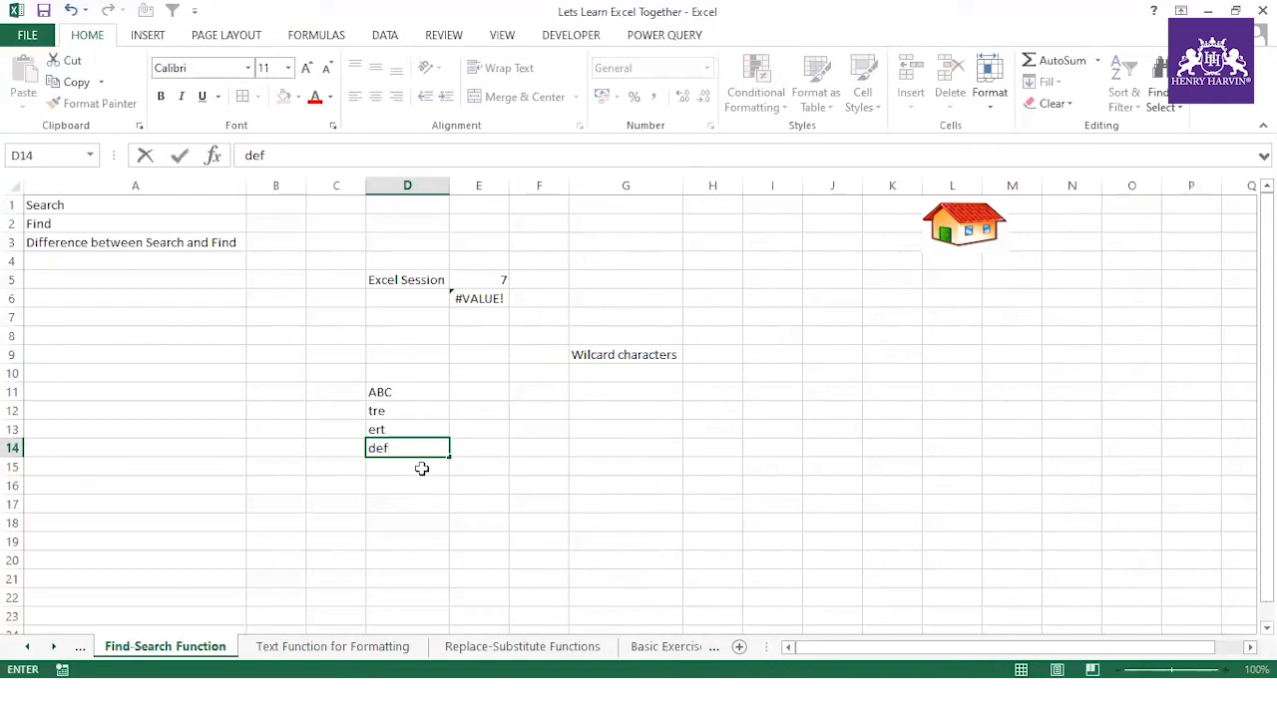
left_click(422, 468)
type("fgh")
left_click(425, 554)
- Leave D16 blank and enter adrf in D17 as the last sample text
left_click(419, 488)
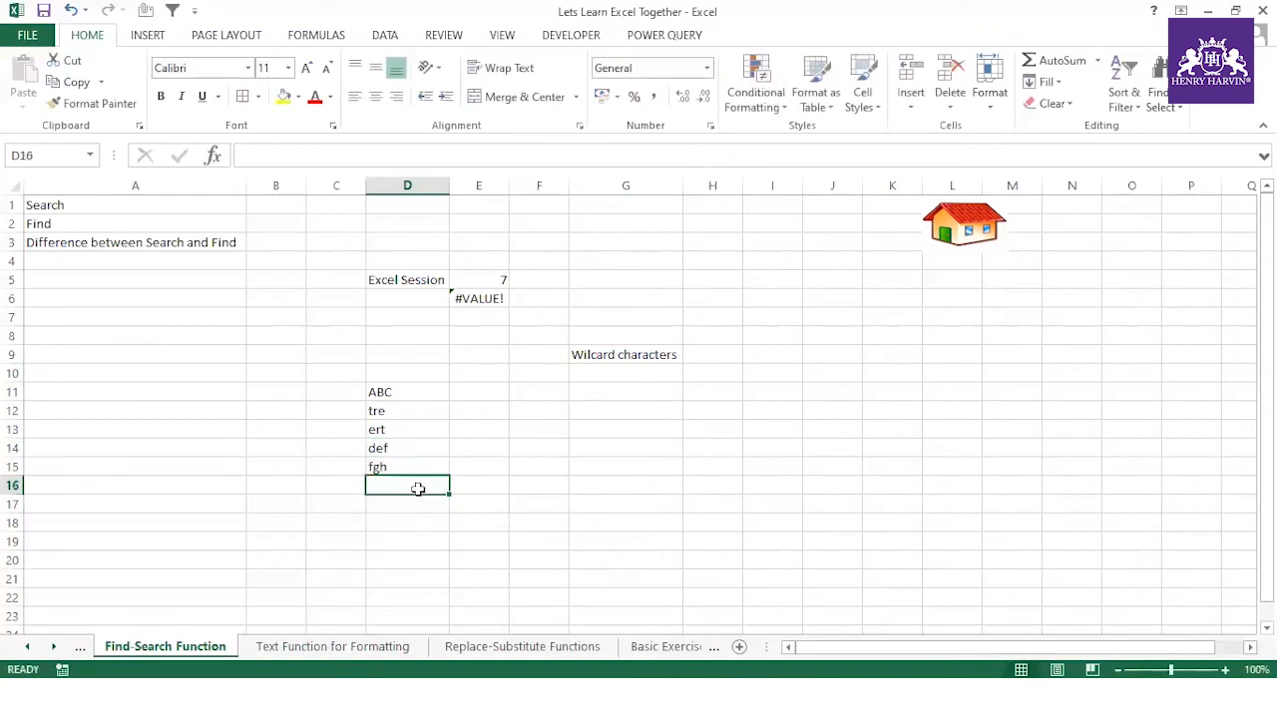
left_click(413, 500)
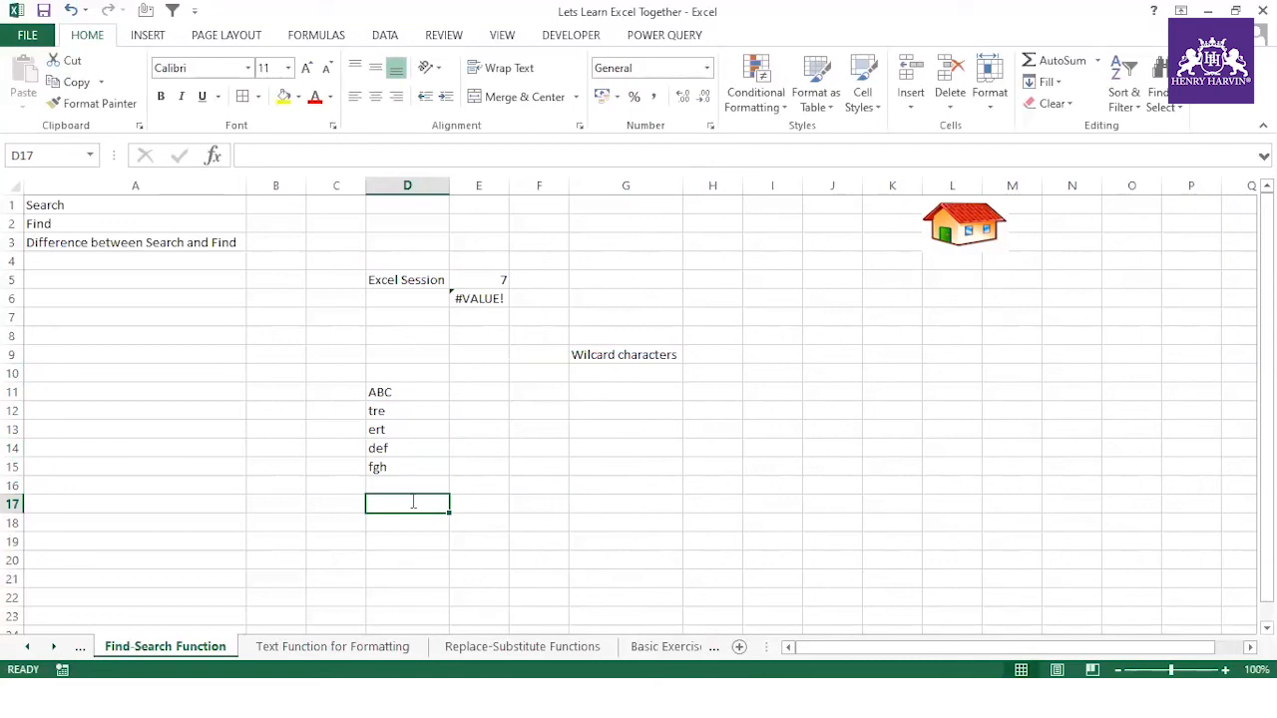
type("adrf")
left_click(412, 553)
- Apply all borders to the sample list in D11:D17, including the blank cell
left_click_drag(422, 399, 418, 506)
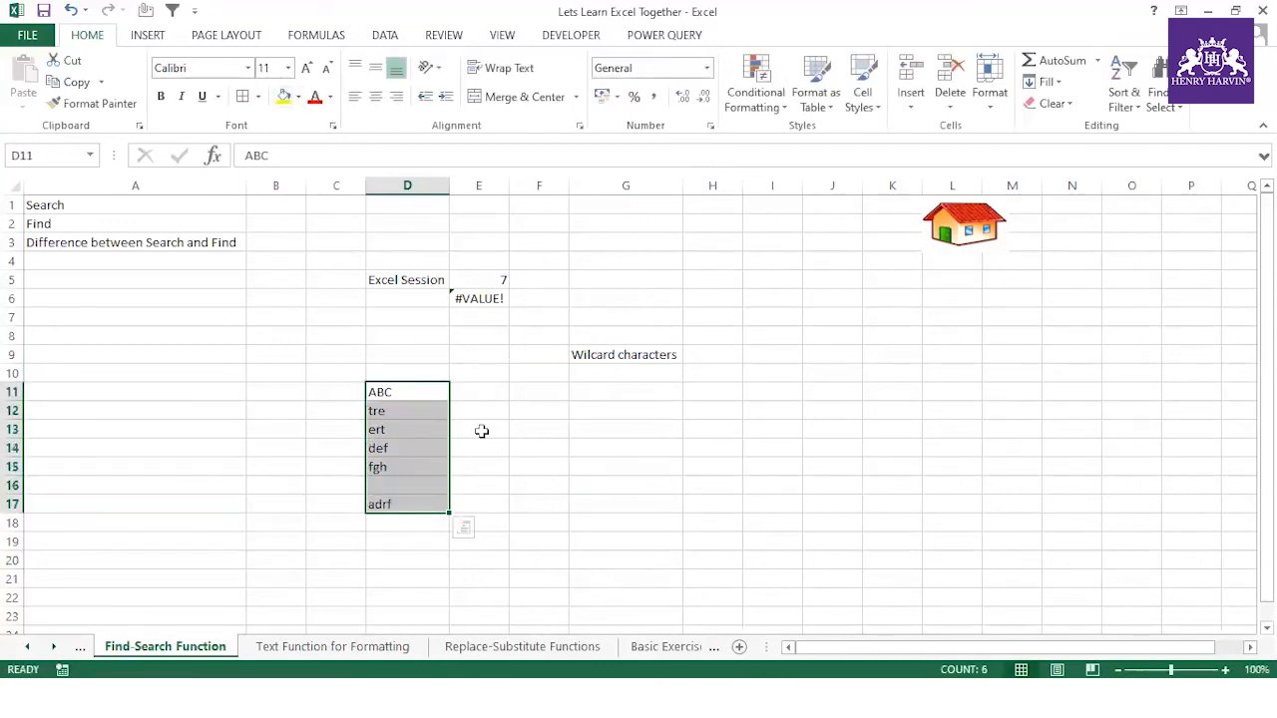
key("alt+h")
key("b")
key("a")
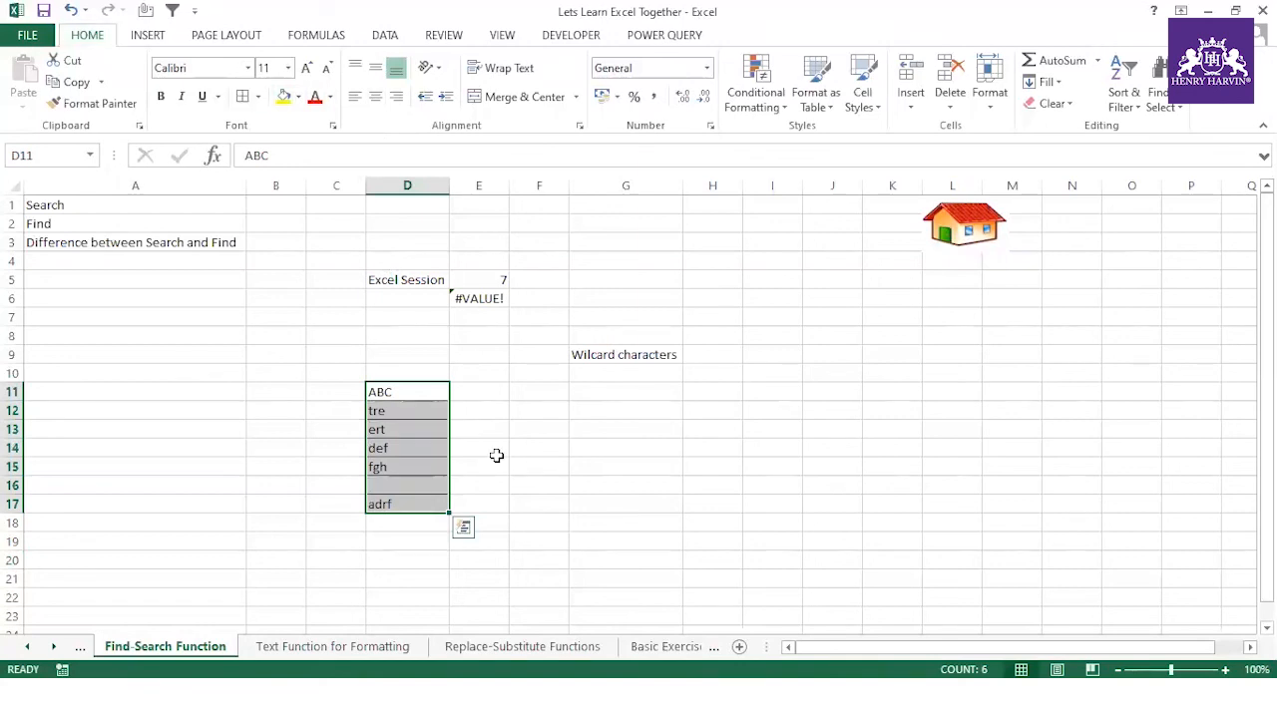
- Note the border shortcut as ALT+H+B+A in B9 and autofit column B to the text
left_click(290, 358)
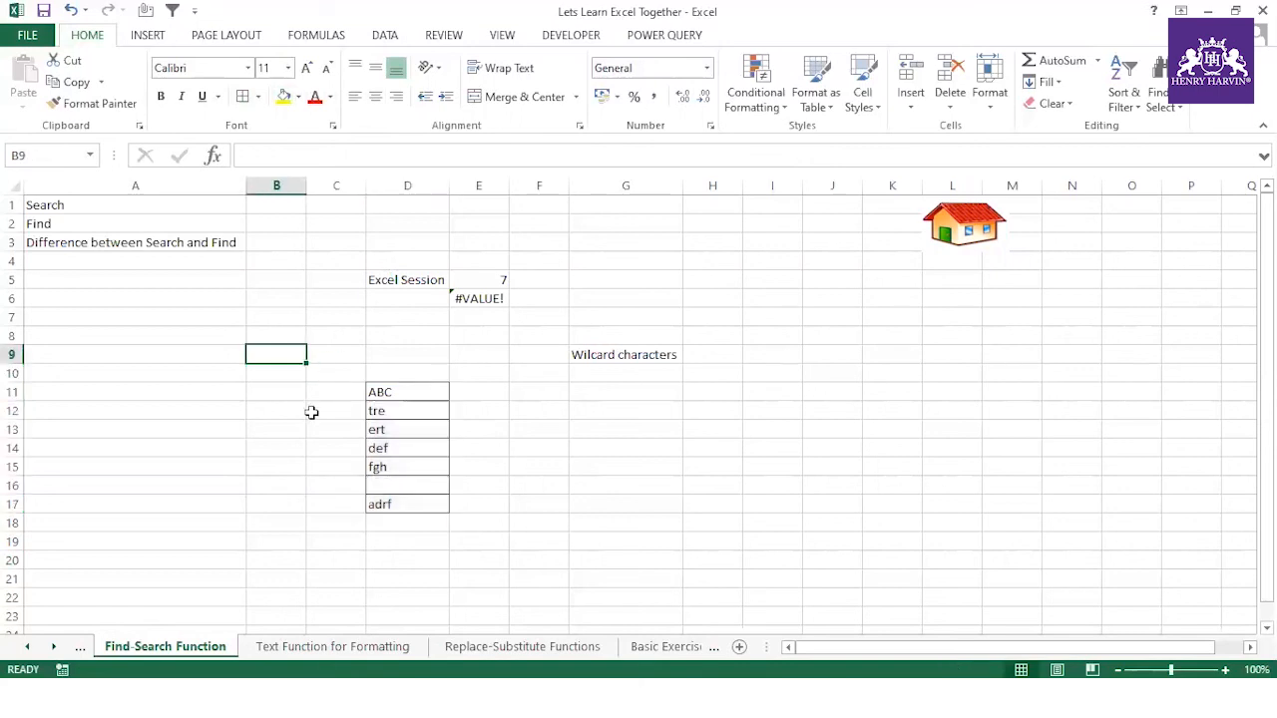
type("ALT+")
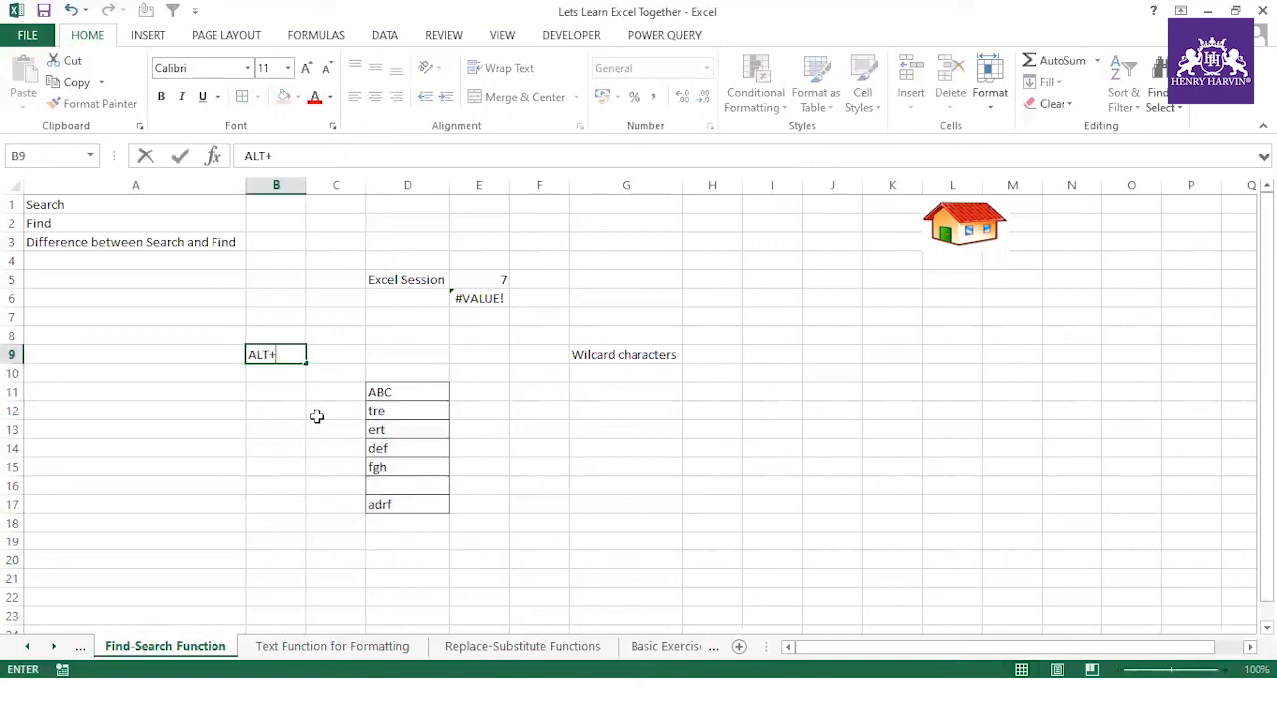
type("H+B+A")
left_click(288, 409)
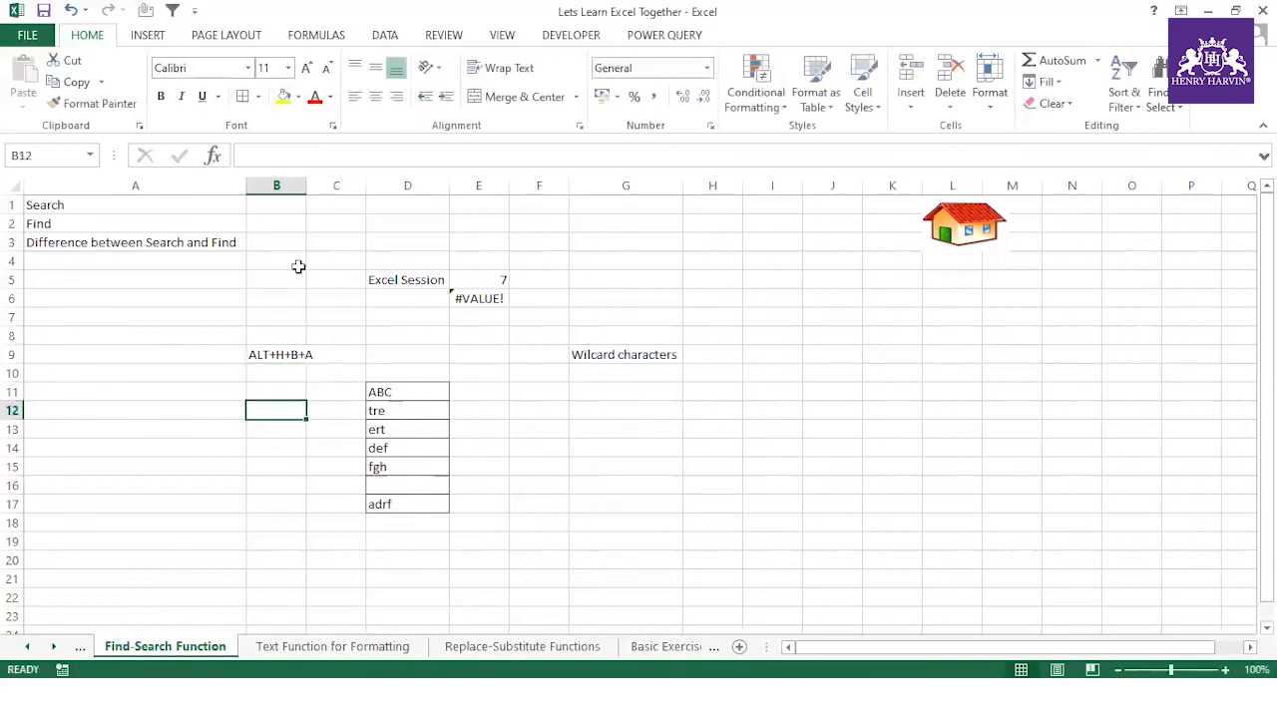
double_click(307, 186)
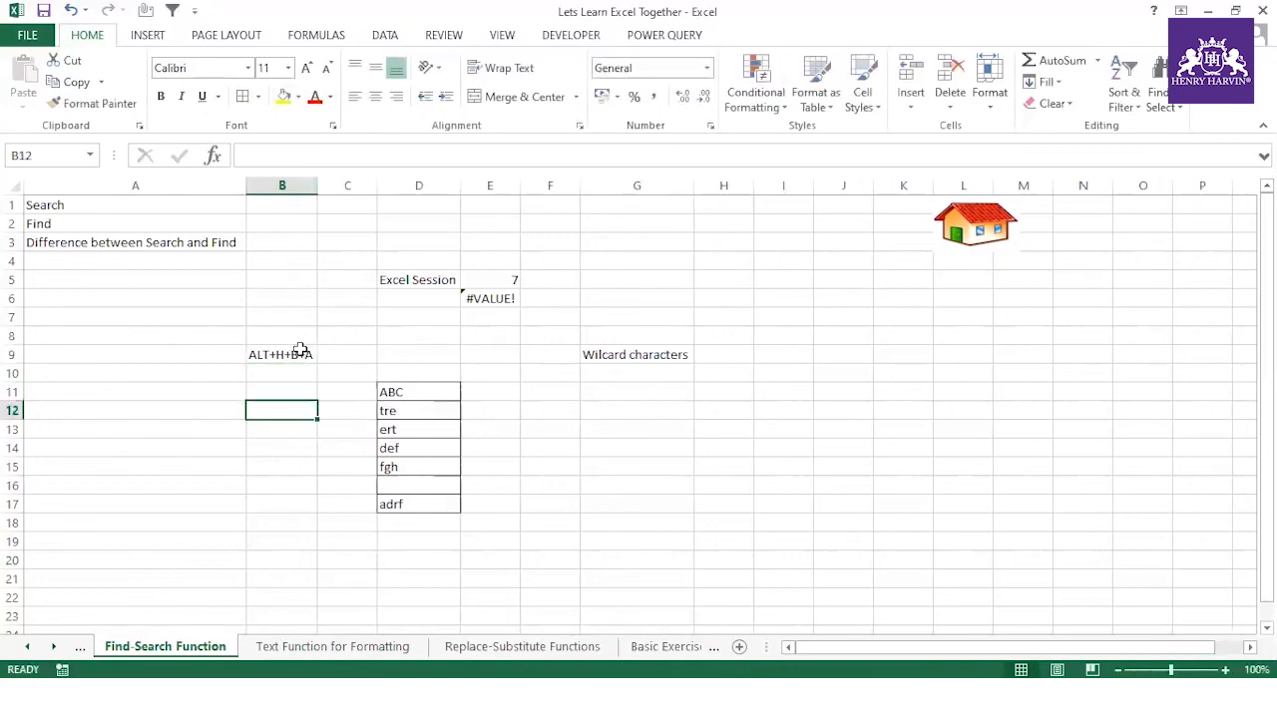
left_click_drag(407, 385, 407, 507)
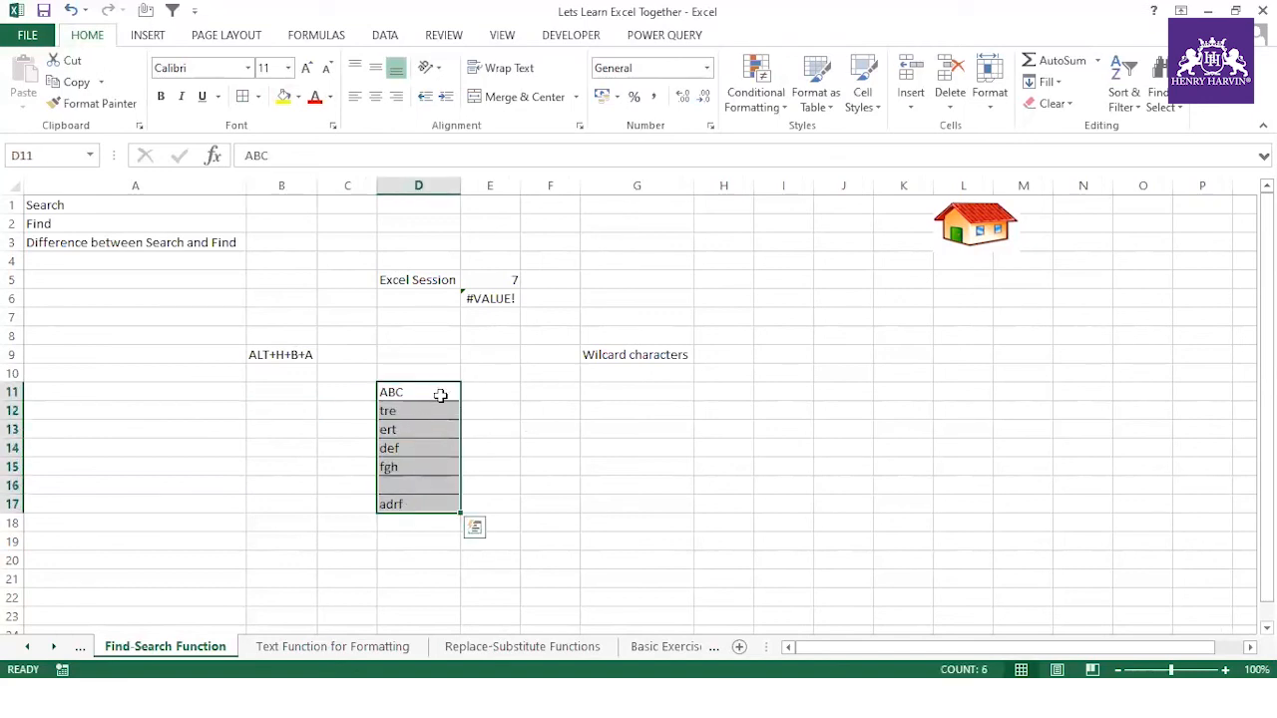
left_click_drag(437, 393, 448, 502)
left_click_drag(414, 392, 428, 504)
- Enter =SEARCH("?*",D11:D17) in E14 to look for entries with at least one character
left_click(499, 448)
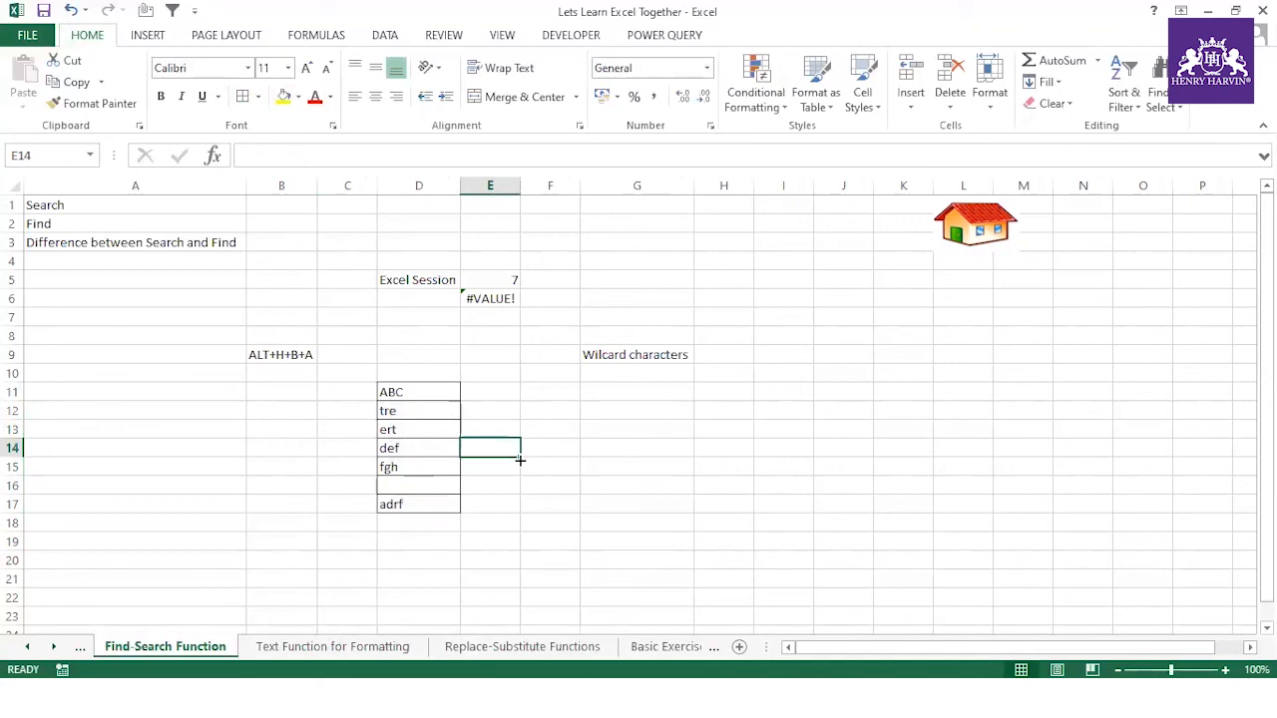
type("=search(")
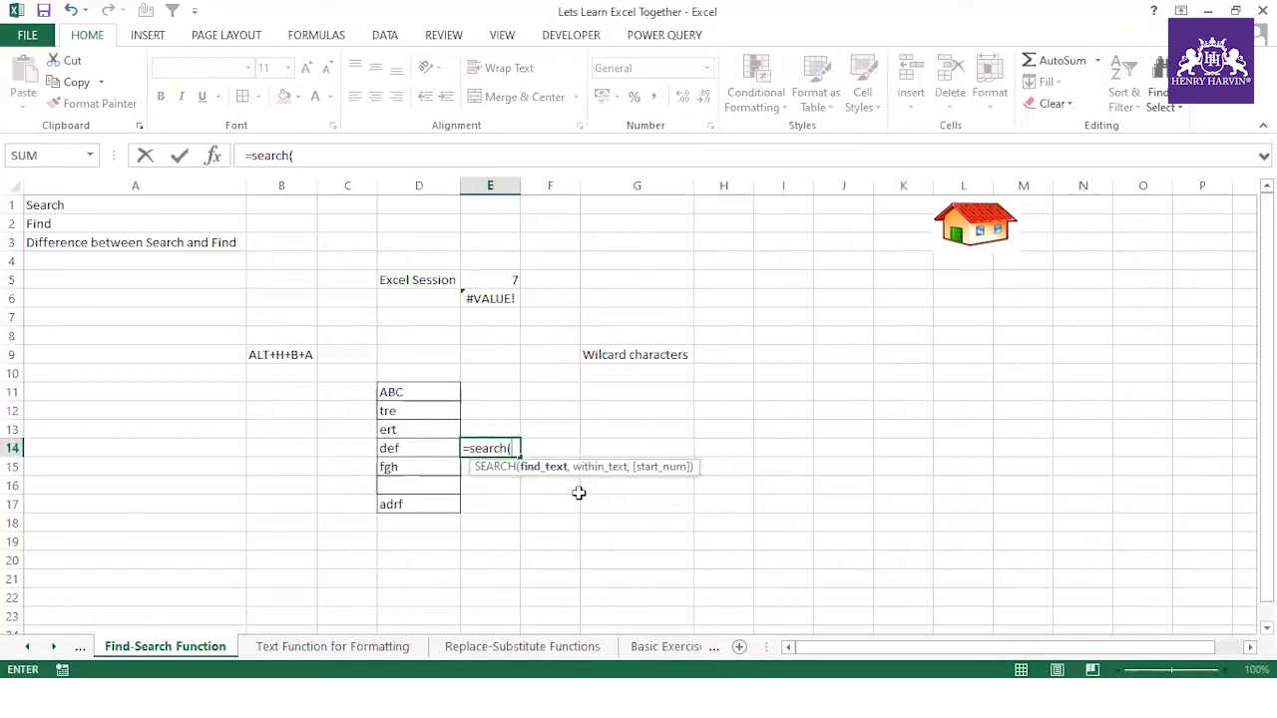
type("\"")
type("/")
type("*")
type("\"")
type(",")
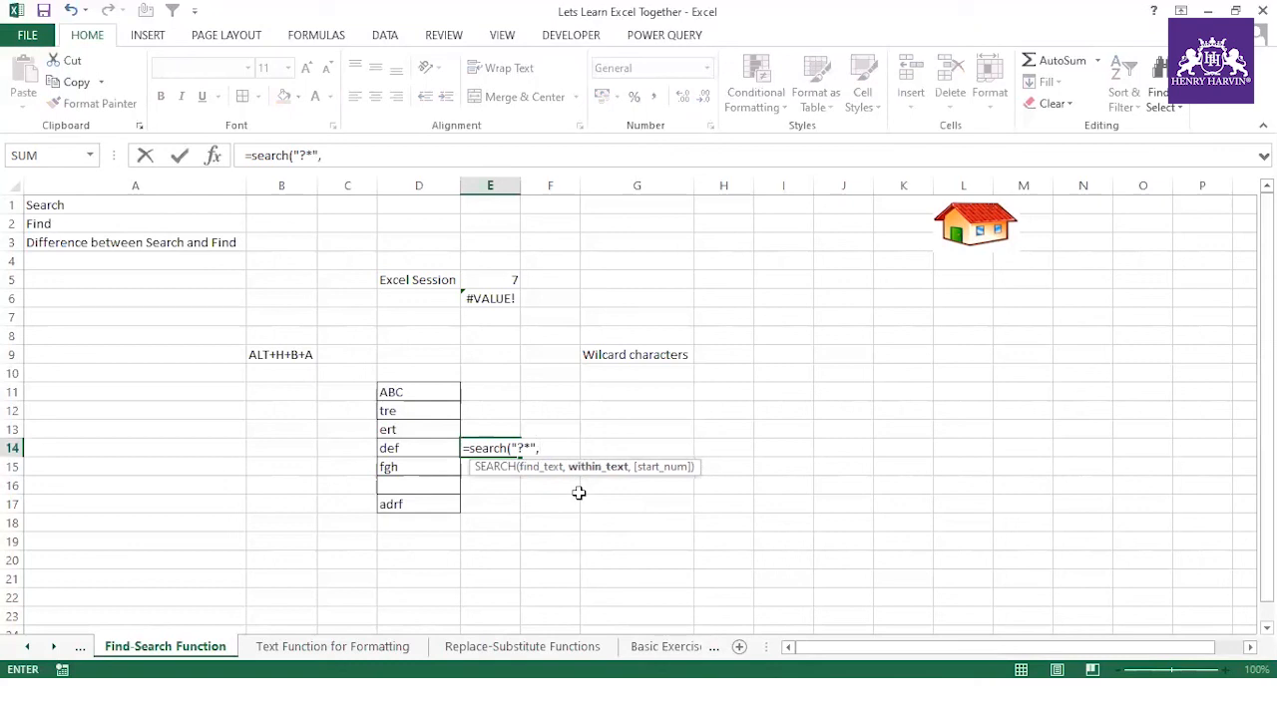
left_click(405, 388)
left_click_drag(405, 388, 412, 502)
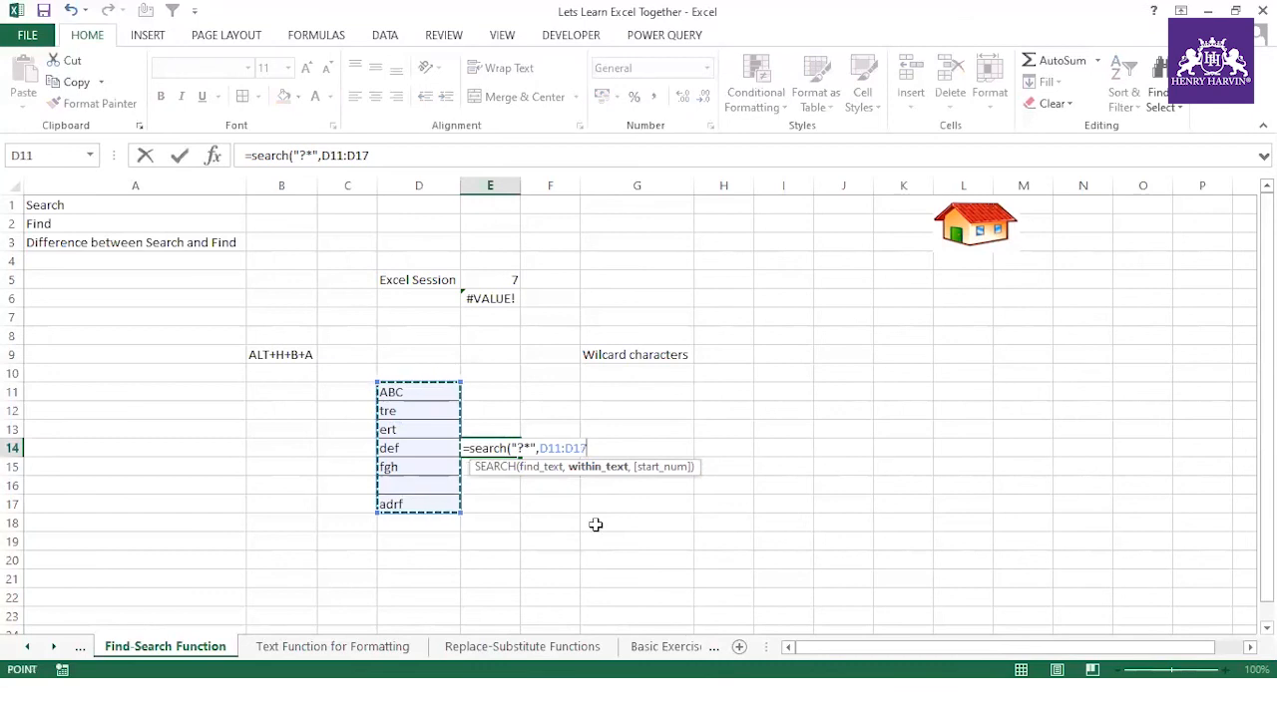
key("Return")
- Evaluate the SEARCH expression inside E14 to inspect the array it returns for D11:D17, keeping the original formula
left_click(488, 447)
left_click_drag(251, 156, 394, 150)
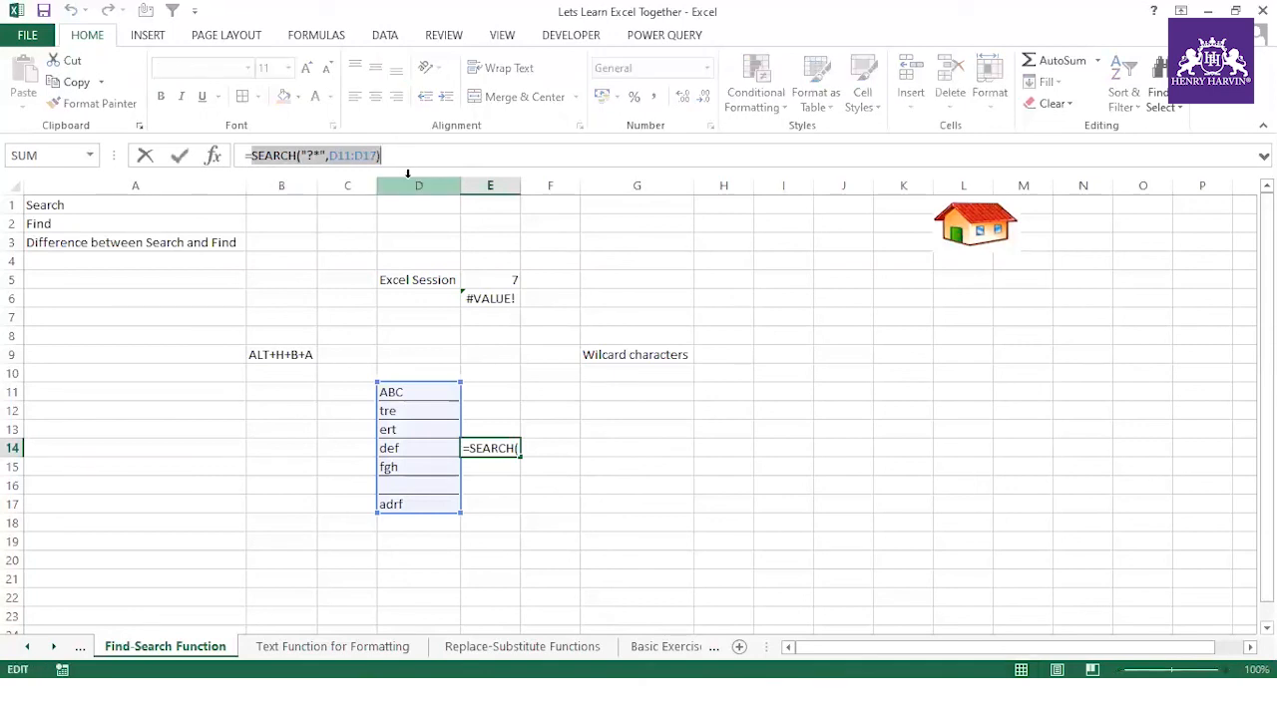
key("F9")
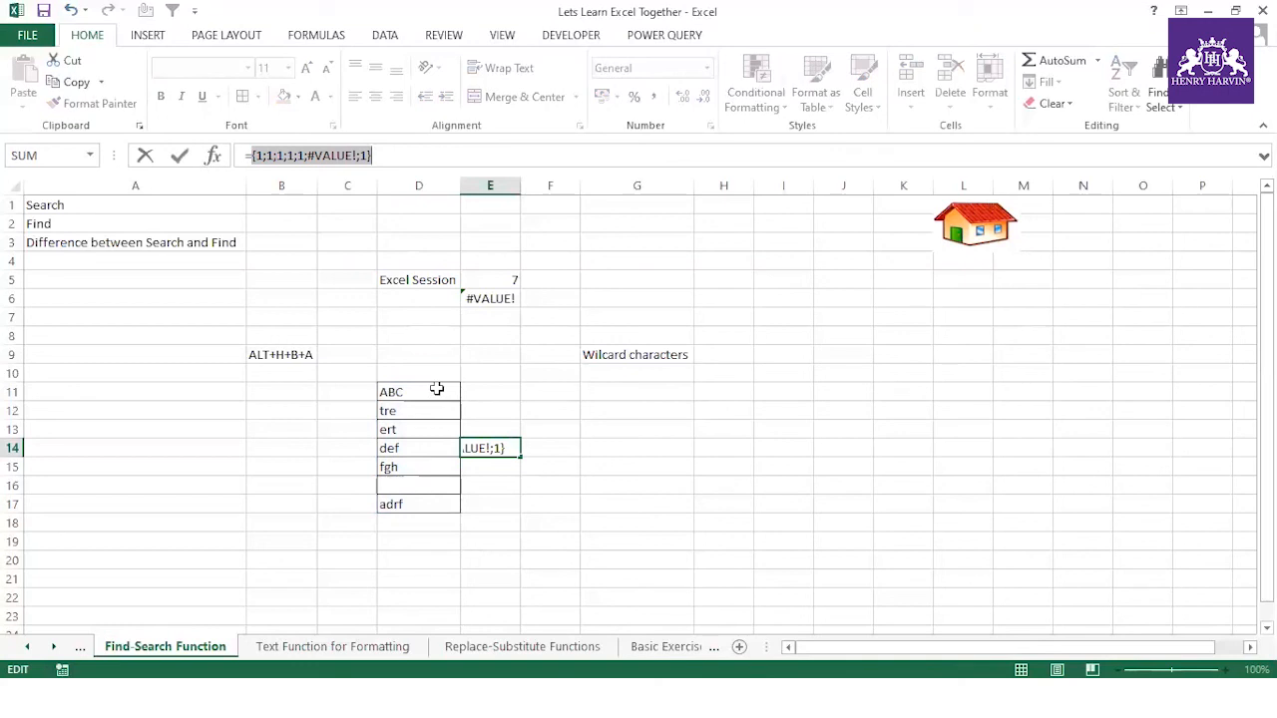
key("Escape")
left_click(510, 483)
left_click(499, 447)
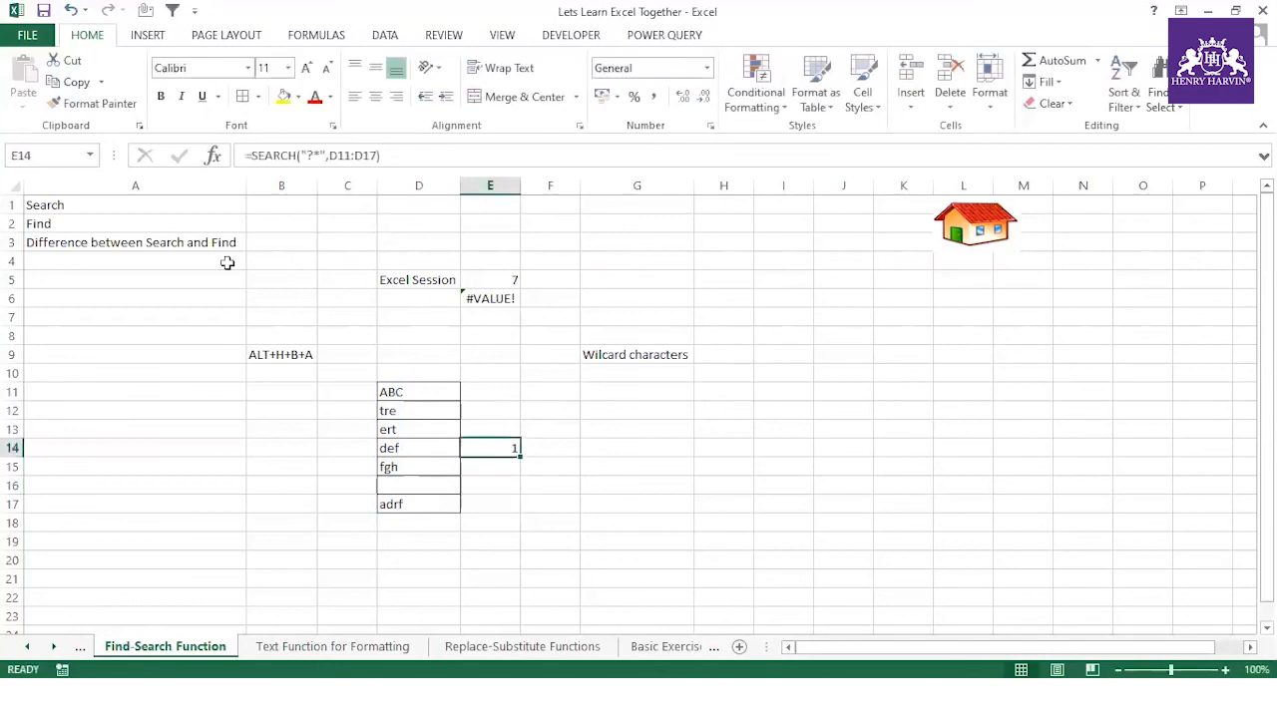
- Try wrapping the E14 formula in SUMPRODUCT as =SUMPRODUCT(SEARCH("?*",D11:D17))
left_click(251, 151)
type("sumpr")
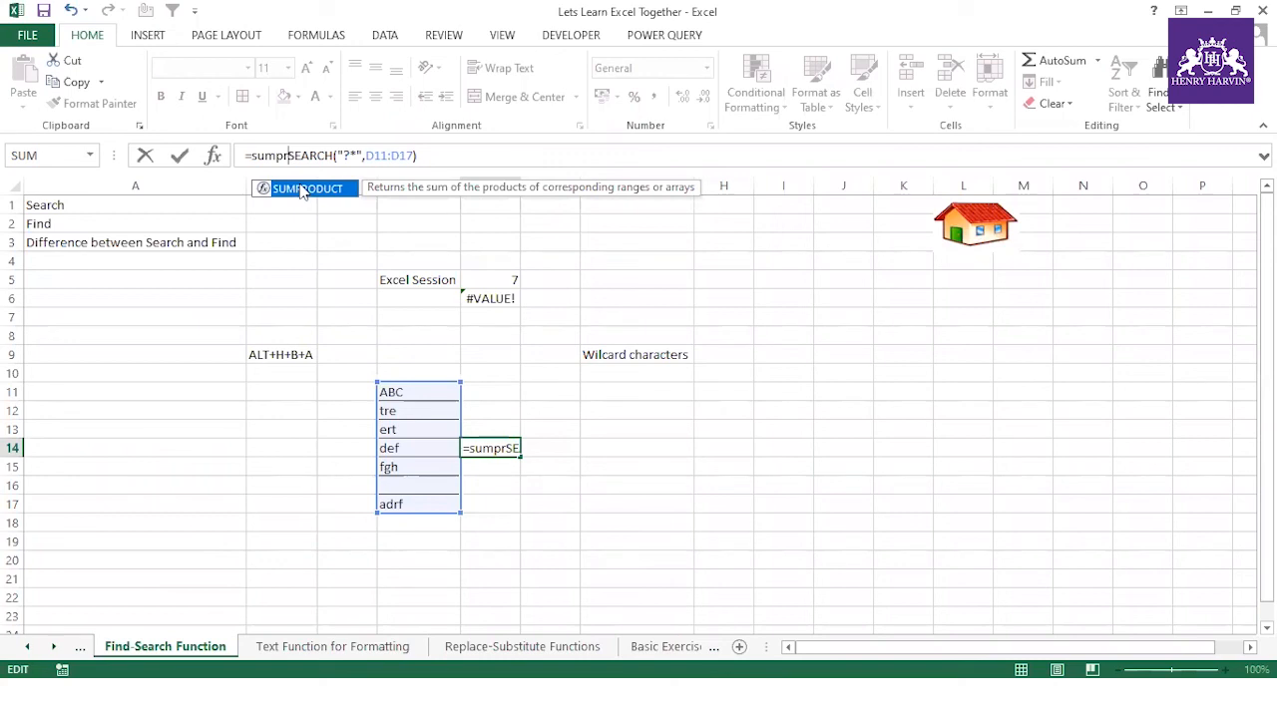
double_click(297, 189)
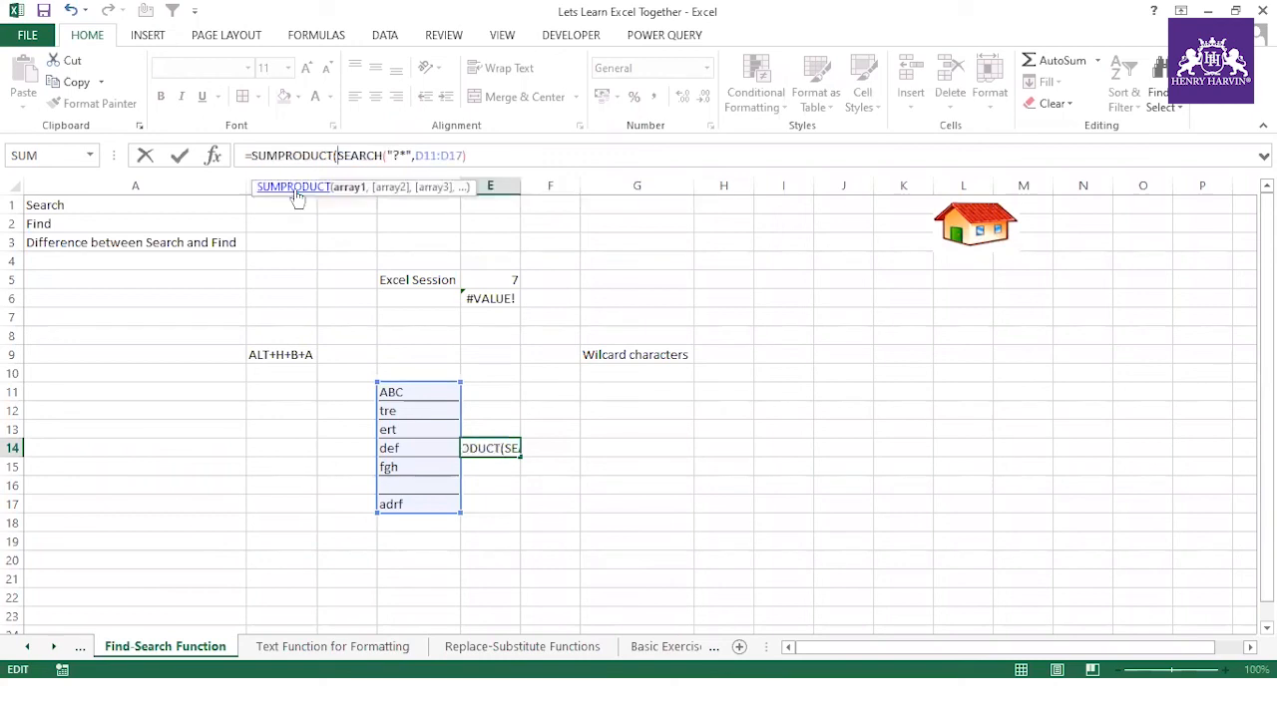
left_click(464, 156)
type(")")
key("Return")
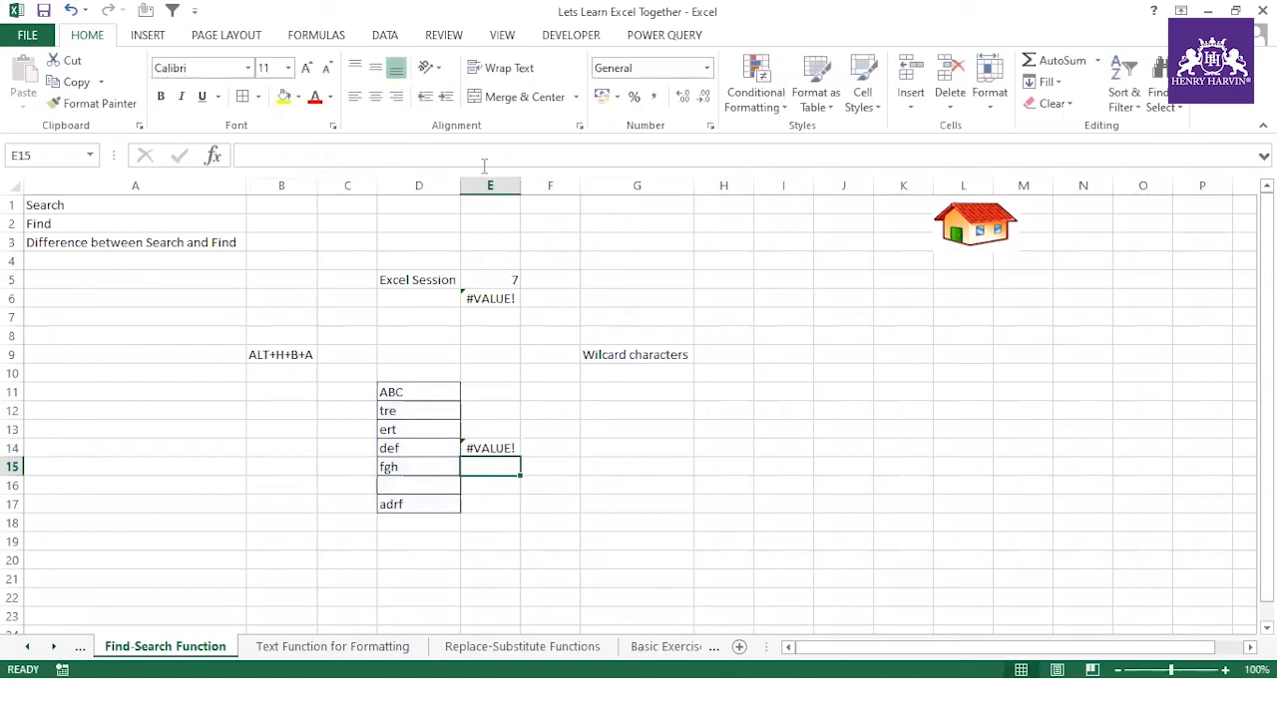
left_click(483, 443)
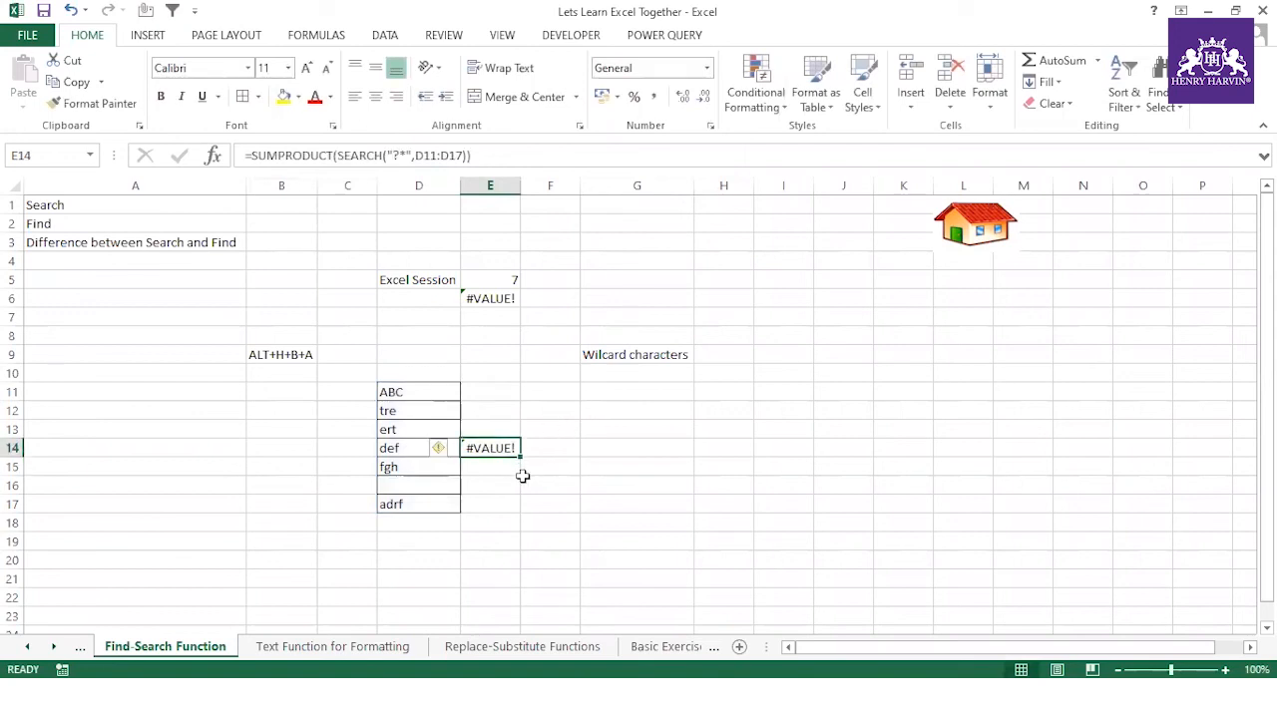
left_click(524, 480)
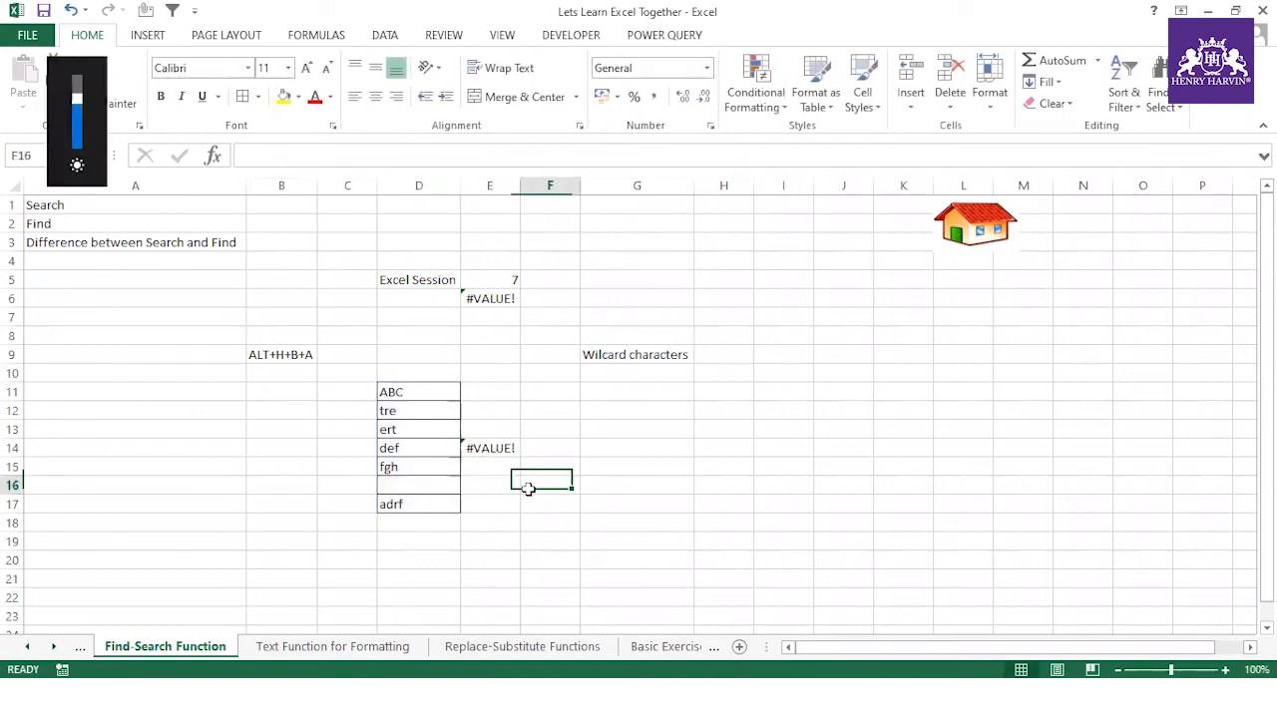
left_click(497, 454)
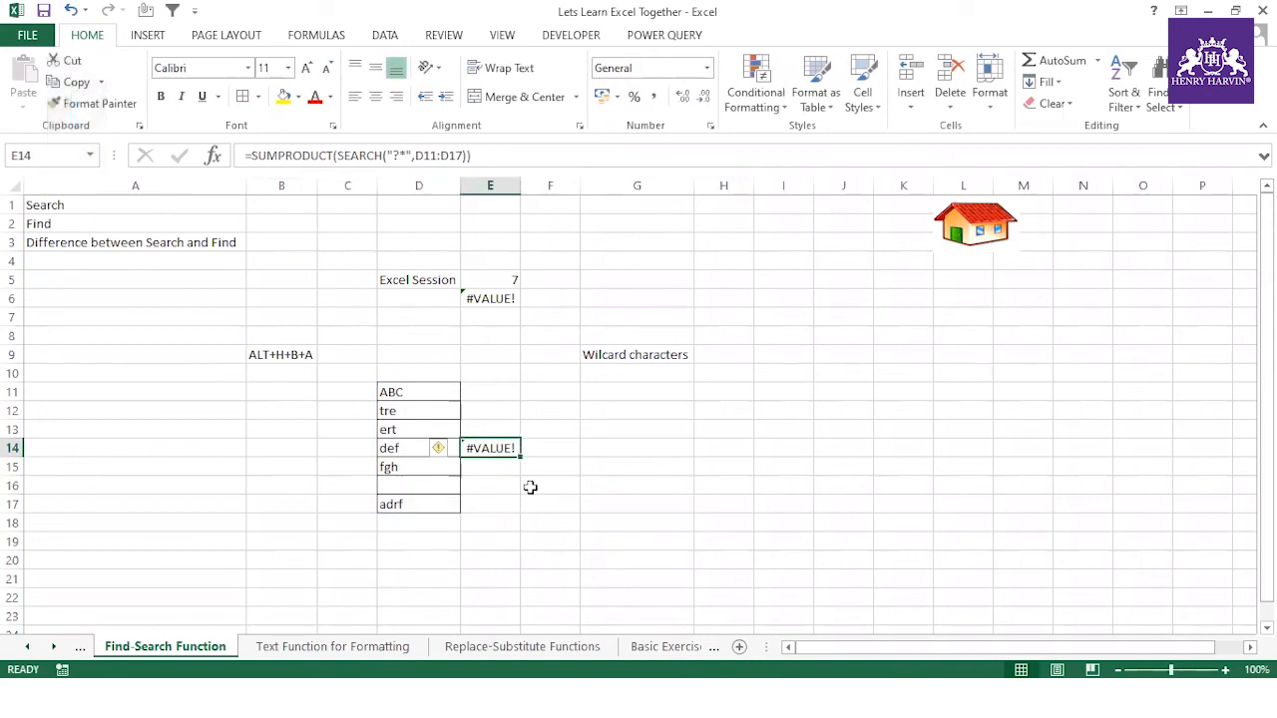
key("F2")
key("Escape")
left_click(530, 487)
left_click(519, 448)
key("F2")
left_click(589, 538)
- Remove the SUMPRODUCT wrapper from E14 so the formula is =SEARCH("?*",D11:D17)
left_click(487, 451)
left_click_drag(339, 155, 250, 154)
key("BackSpace")
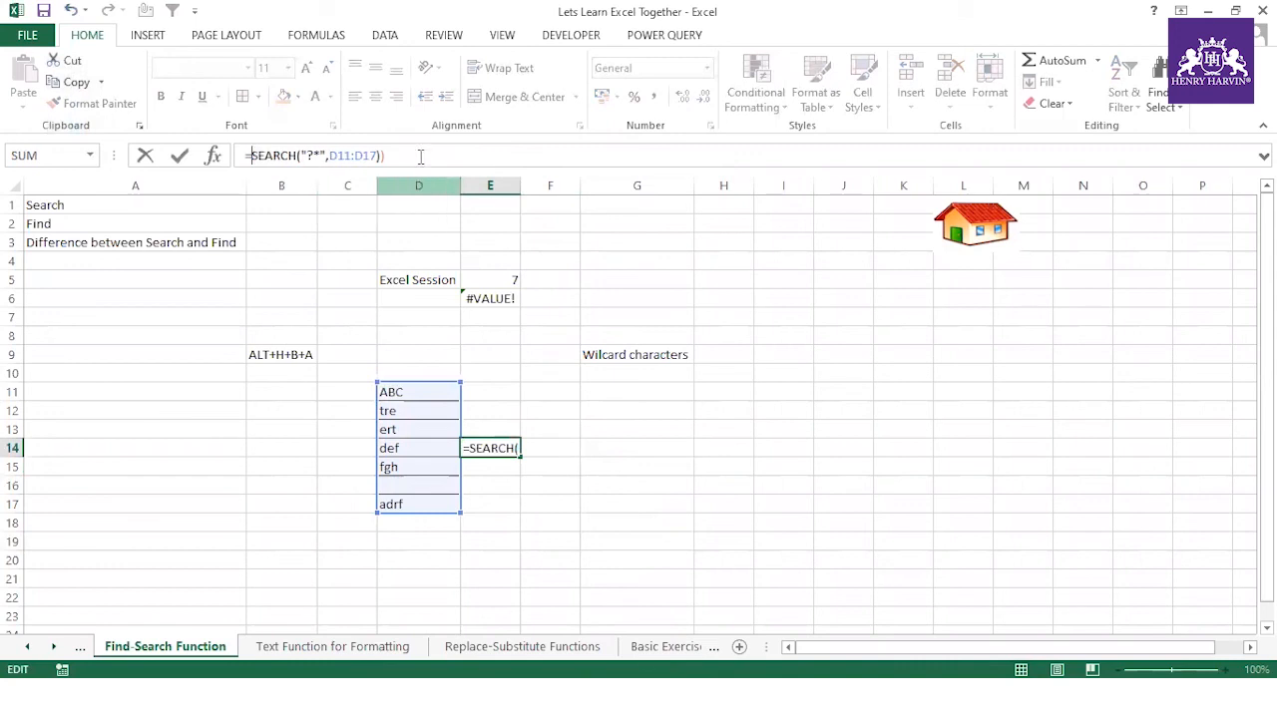
key("End")
key("Return")
left_click(504, 446)
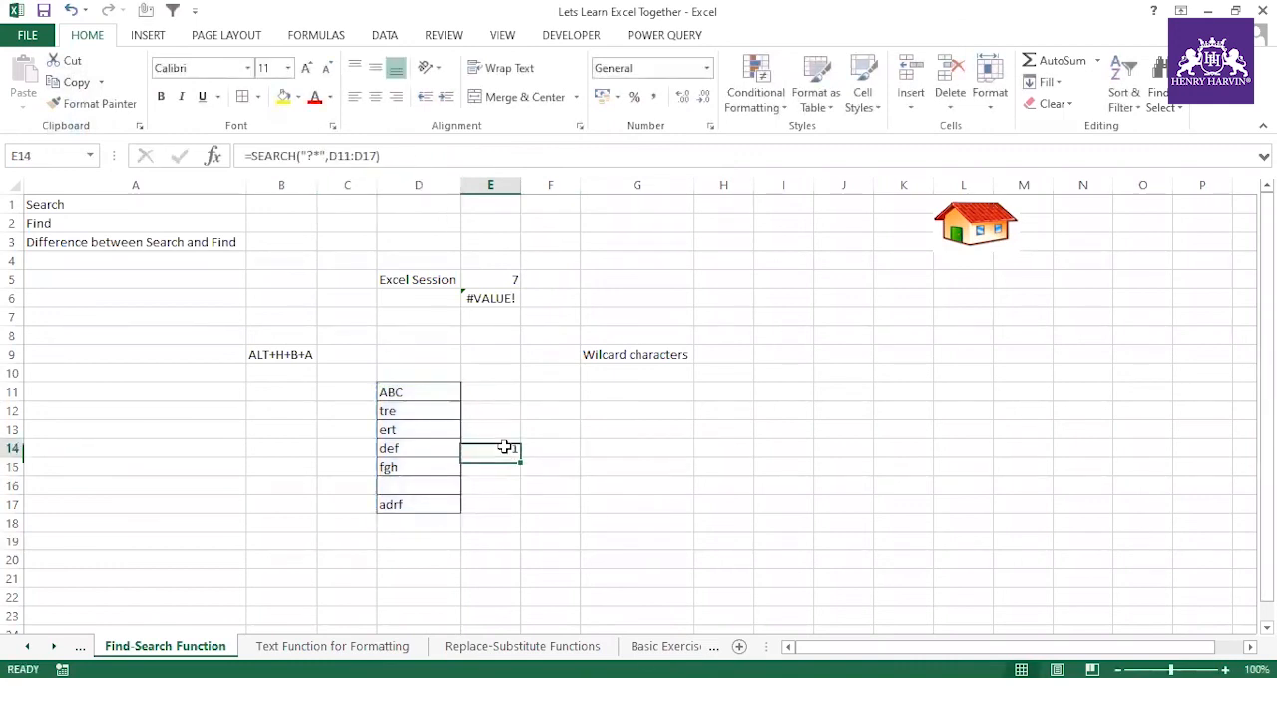
left_click_drag(251, 156, 396, 159)
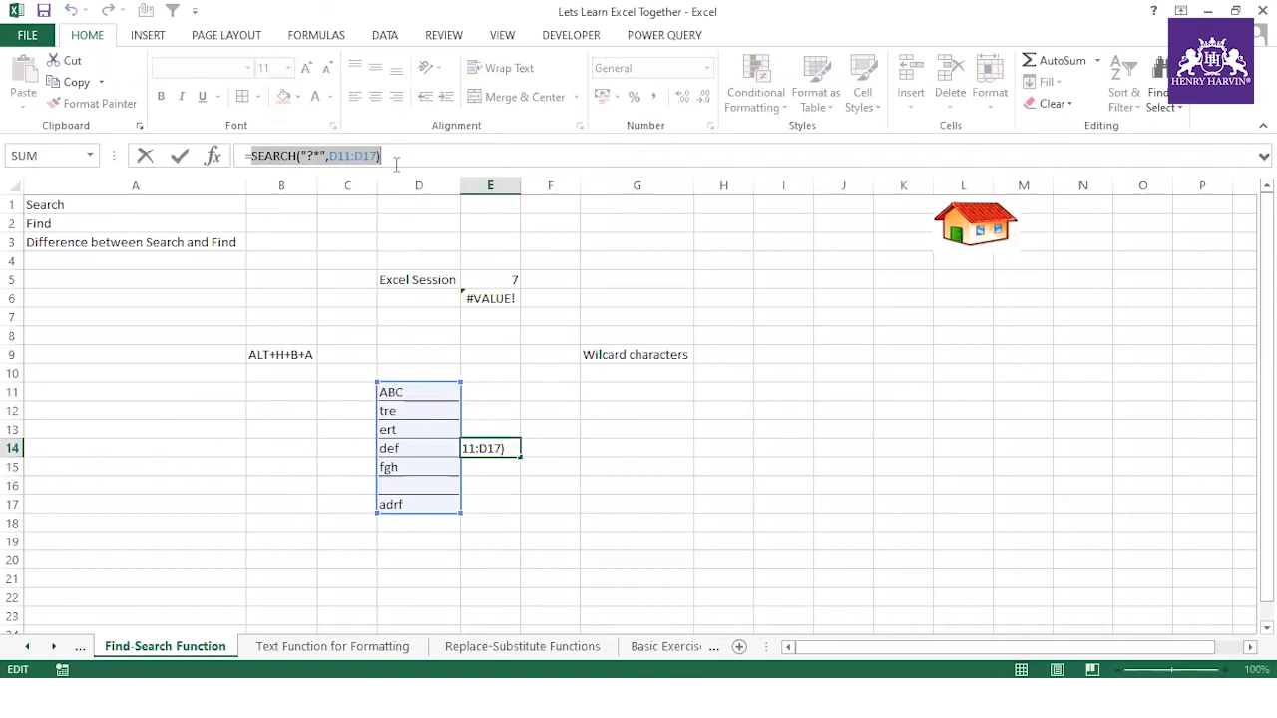
key("Escape")
left_click(557, 447)
- Wrap the E14 formula in ISNUMBER as =ISNUMBER(SEARCH("?*",D11:D17))
left_click(504, 440)
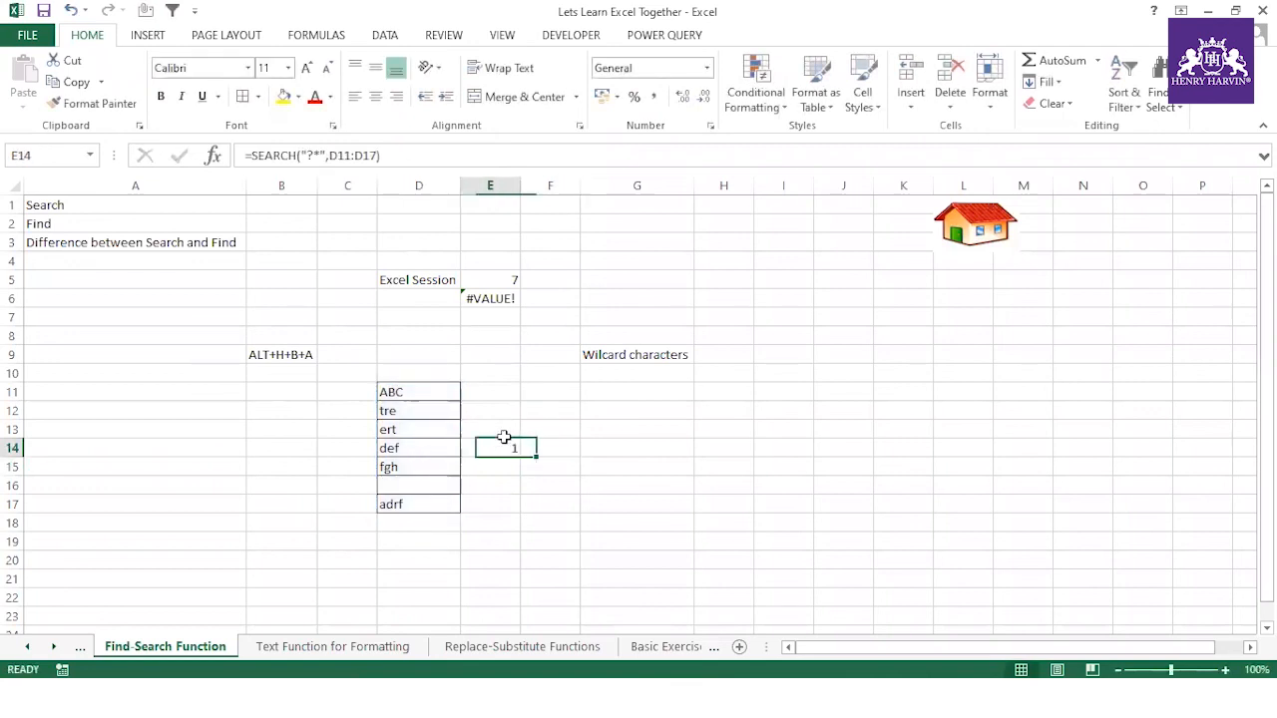
left_click(251, 157)
type("isnumber")
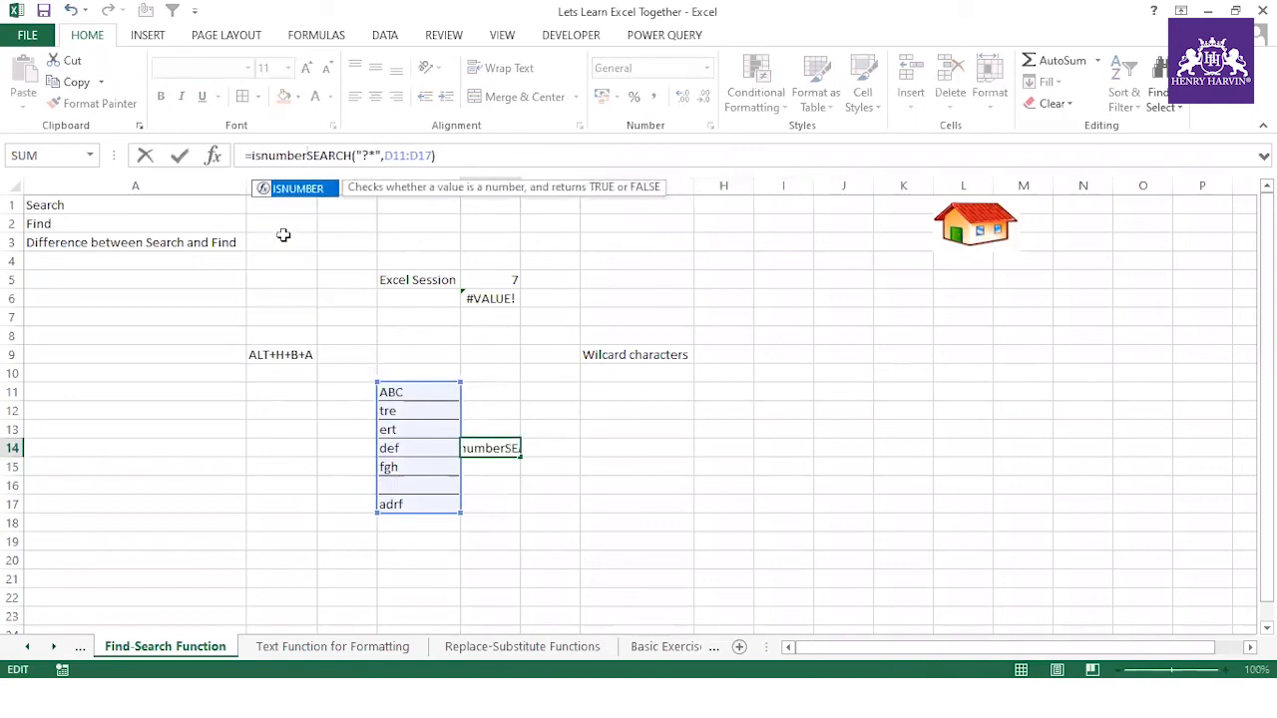
double_click(293, 188)
type(")")
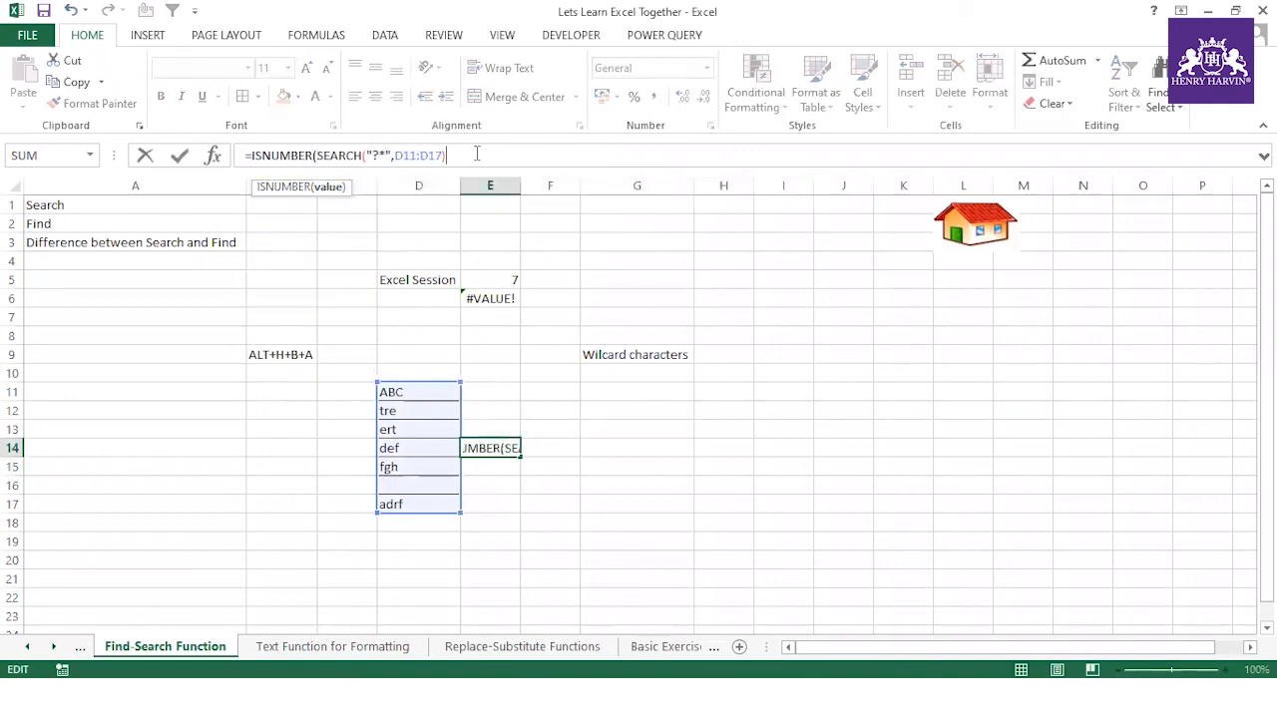
type(")")
key("Return")
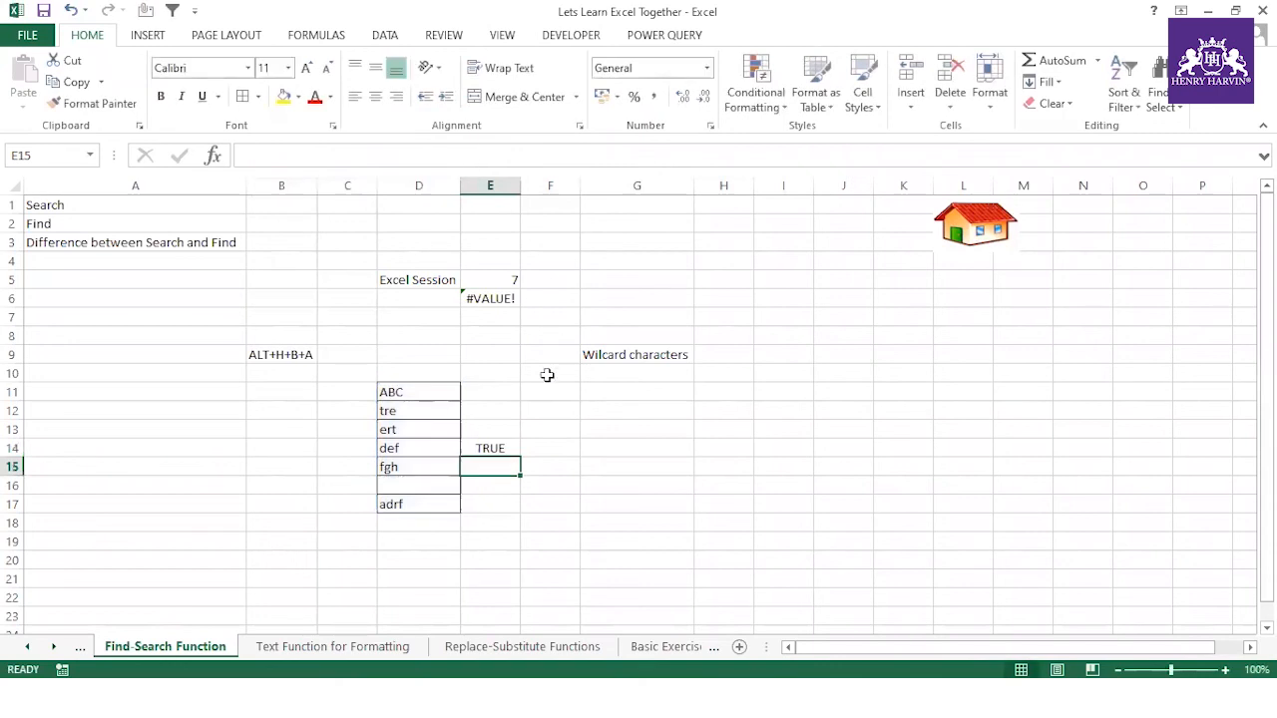
- Evaluate the ISNUMBER expression in E14 to inspect its array of logical values, keeping the formula
left_click(499, 450)
left_click_drag(250, 156, 475, 161)
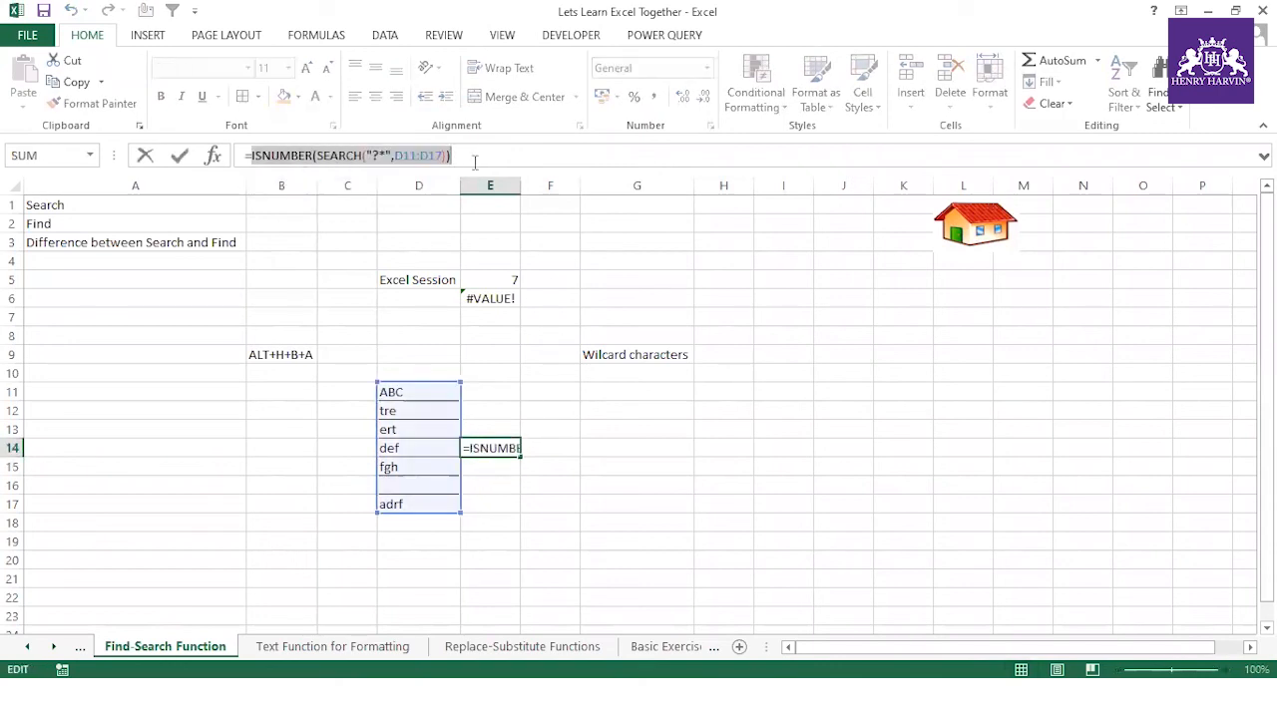
key("F9")
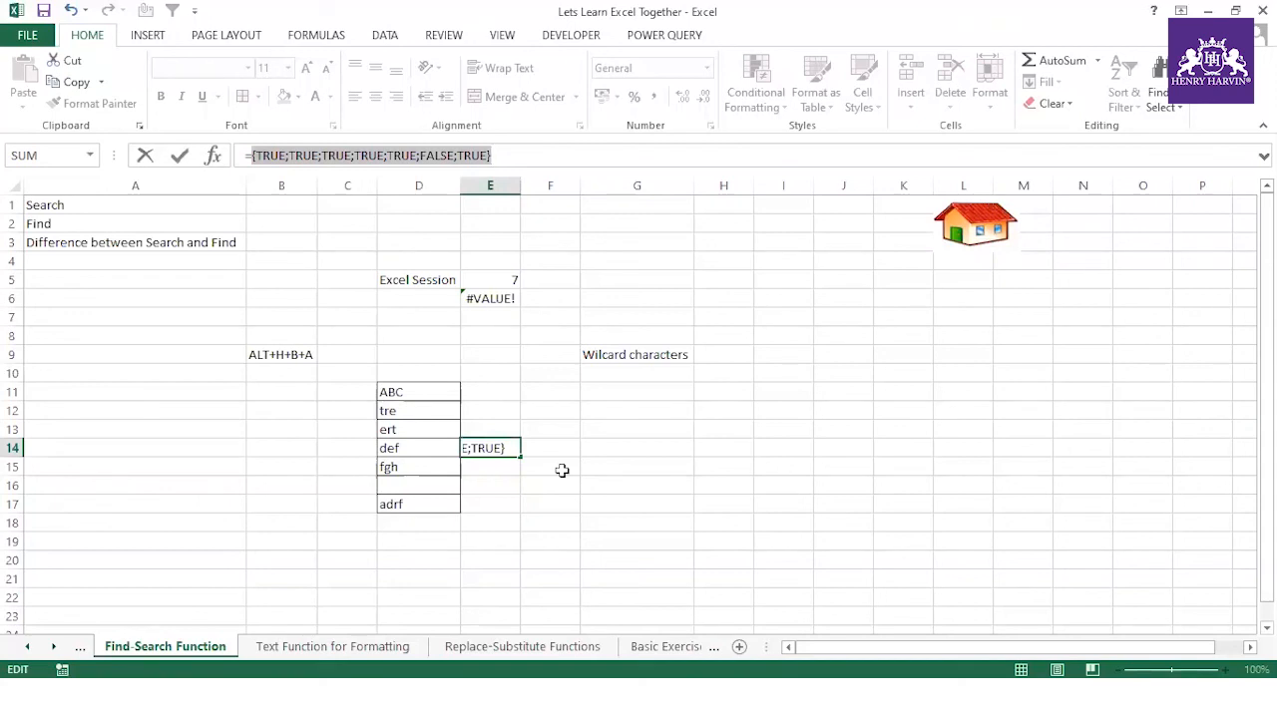
key("Escape")
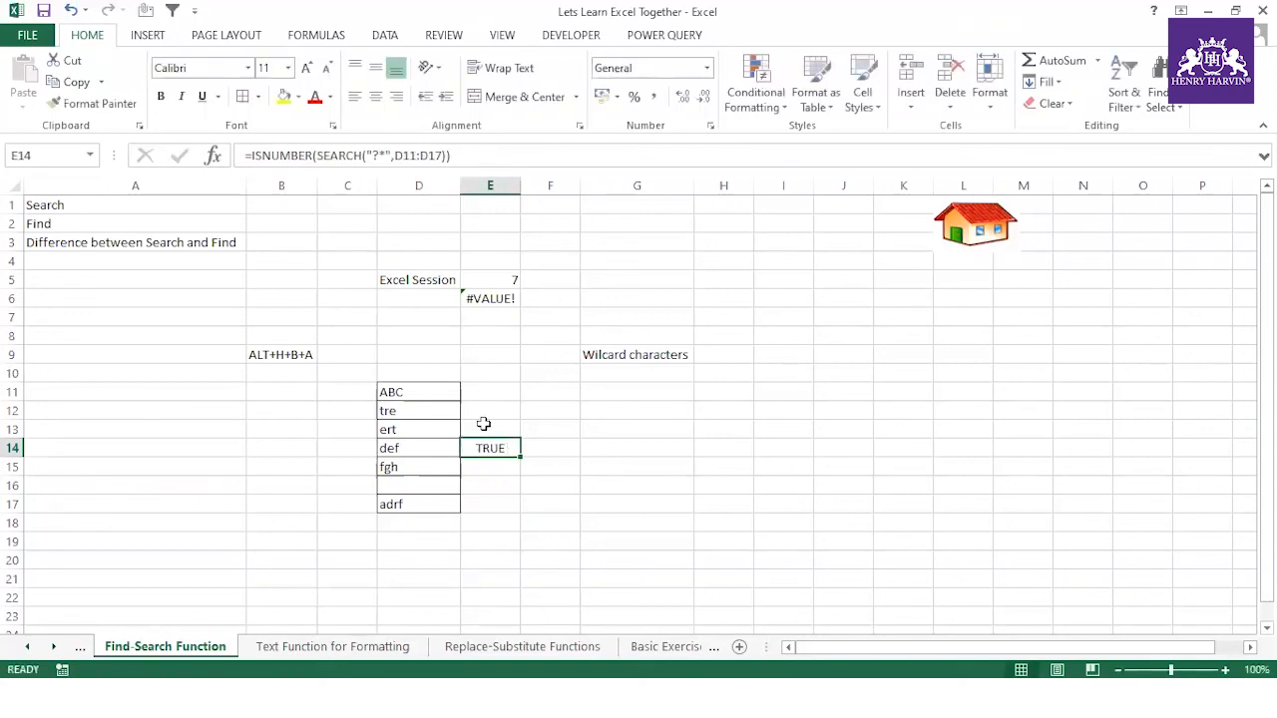
- Convert the logical values in E14 to numbers with a double minus: =(--ISNUMBER(SEARCH("?*",D11:D17)))
left_click(251, 156)
type("(--")
left_click(507, 151)
type(")")
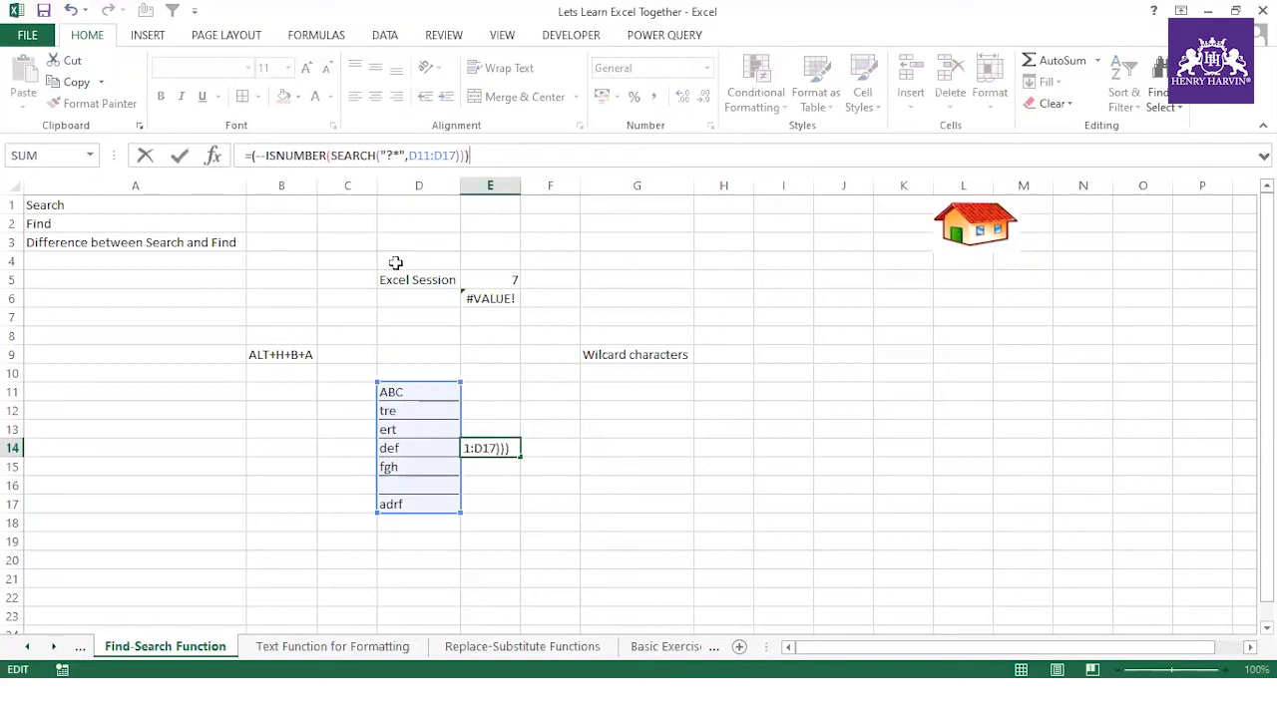
key("Return")
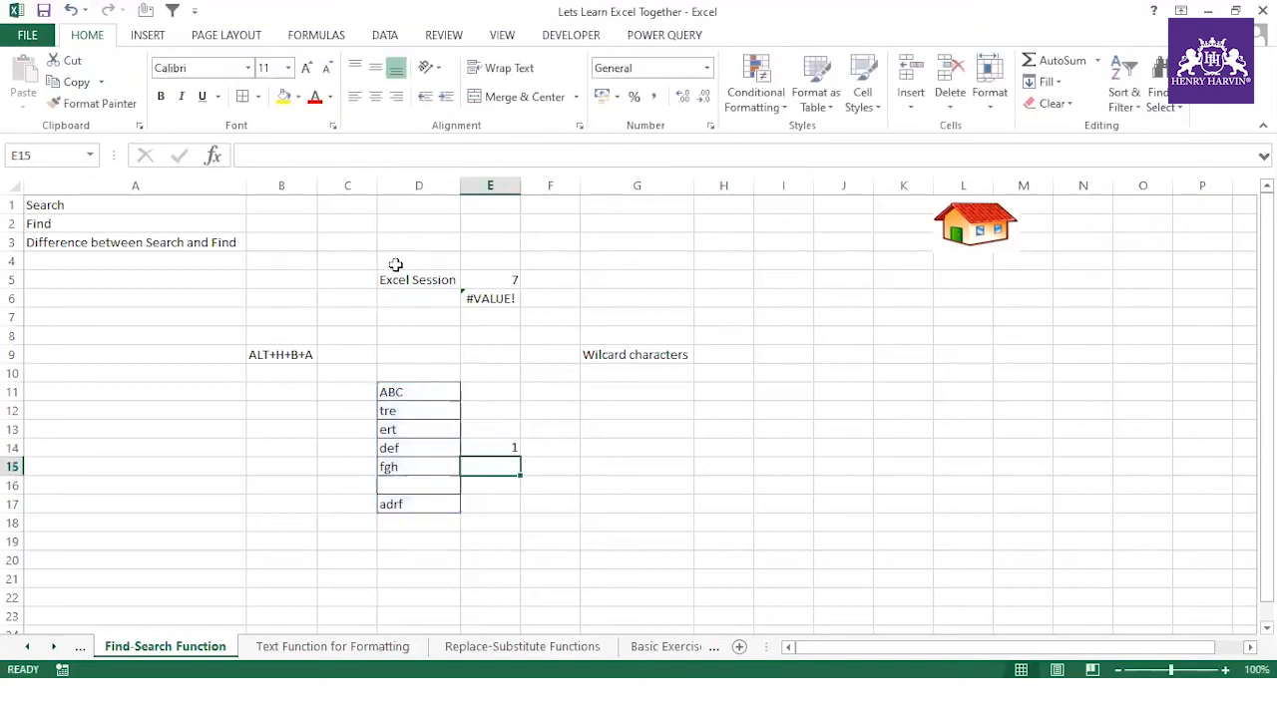
- Evaluate the double-minus expression in E14 to inspect its array of ones and zeros, keeping the formula
left_click(507, 449)
left_click_drag(251, 156, 539, 161)
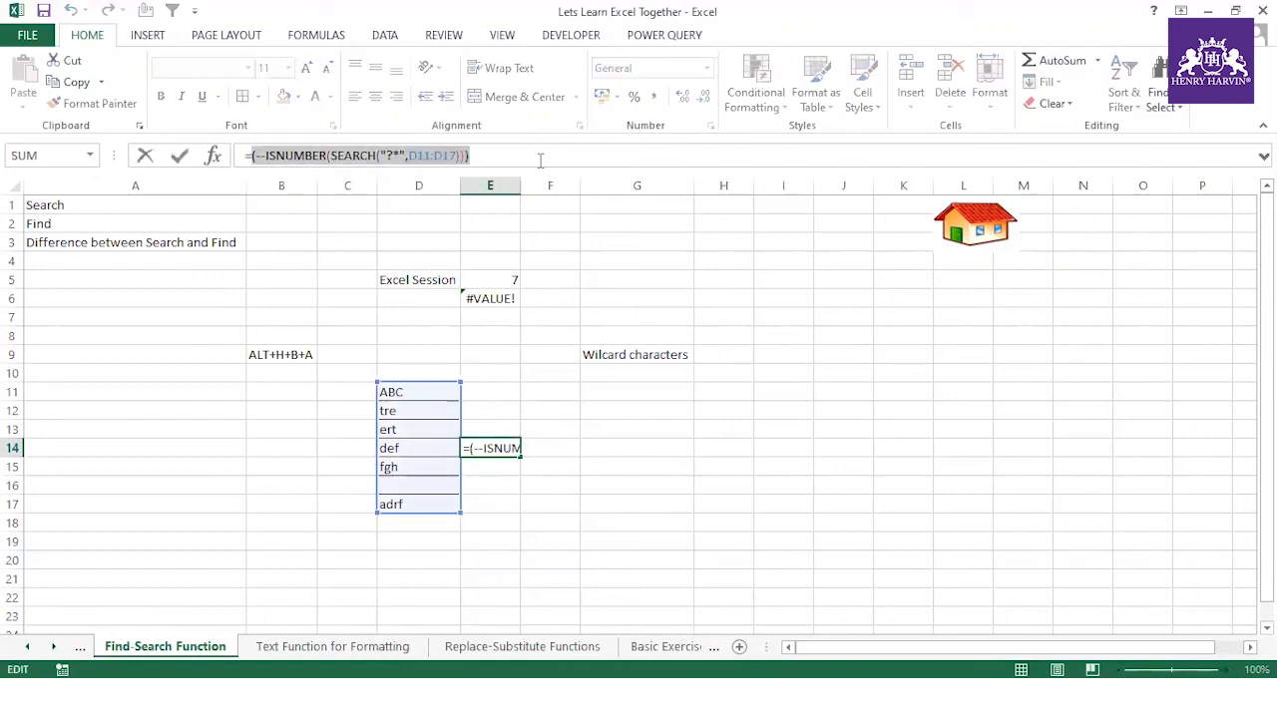
key("F9")
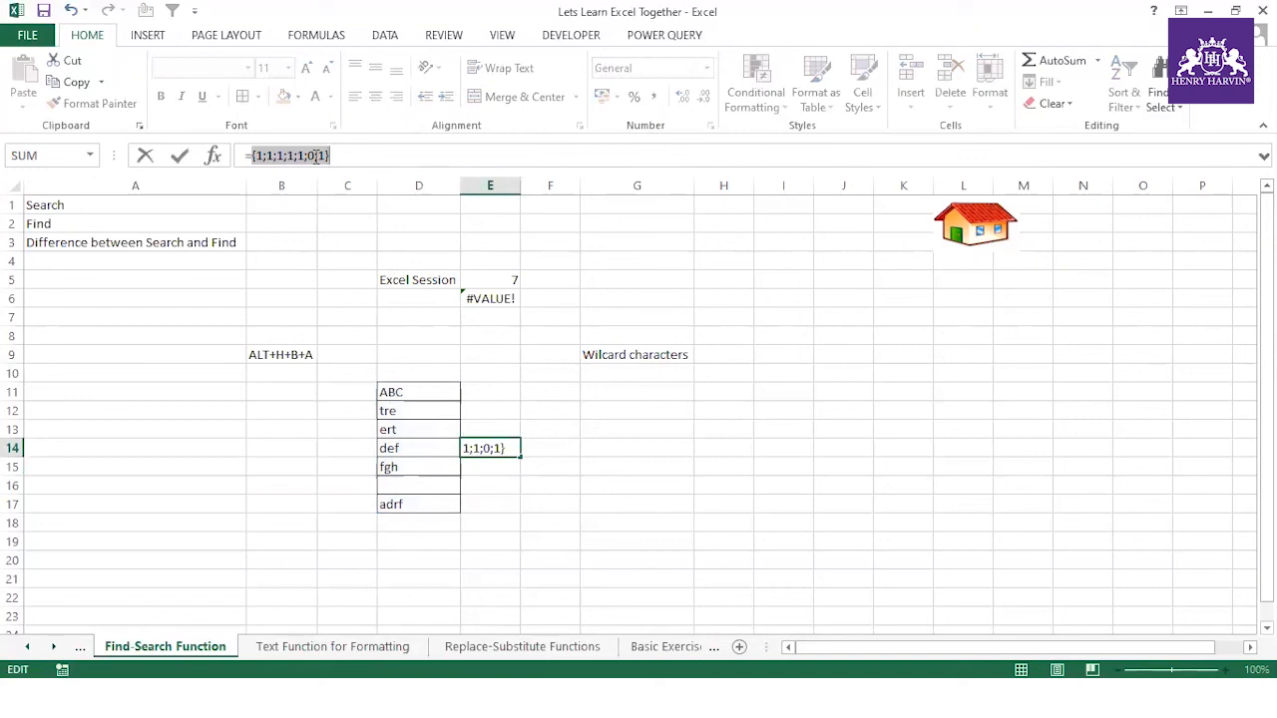
key("Escape")
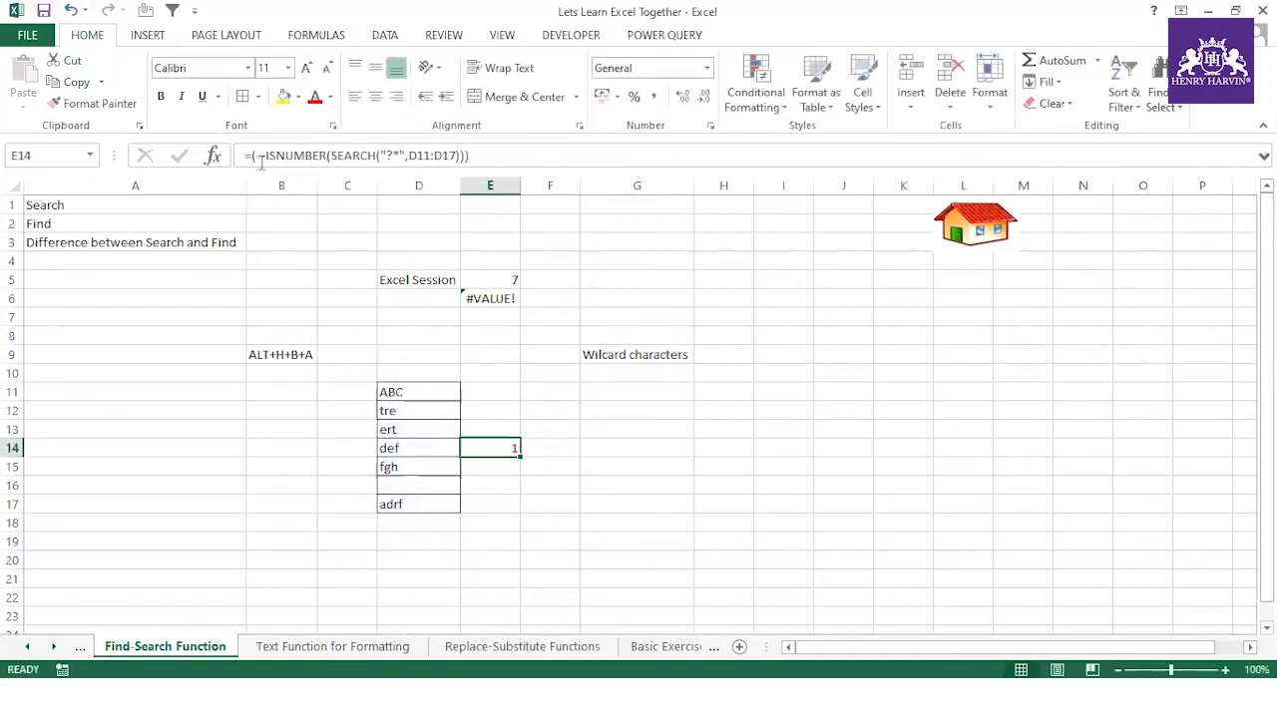
- Count the non-blank entries in E14 with =SUMPRODUCT(--ISNUMBER(SEARCH("?*",D11:D17)))
left_click(252, 156)
type("s")
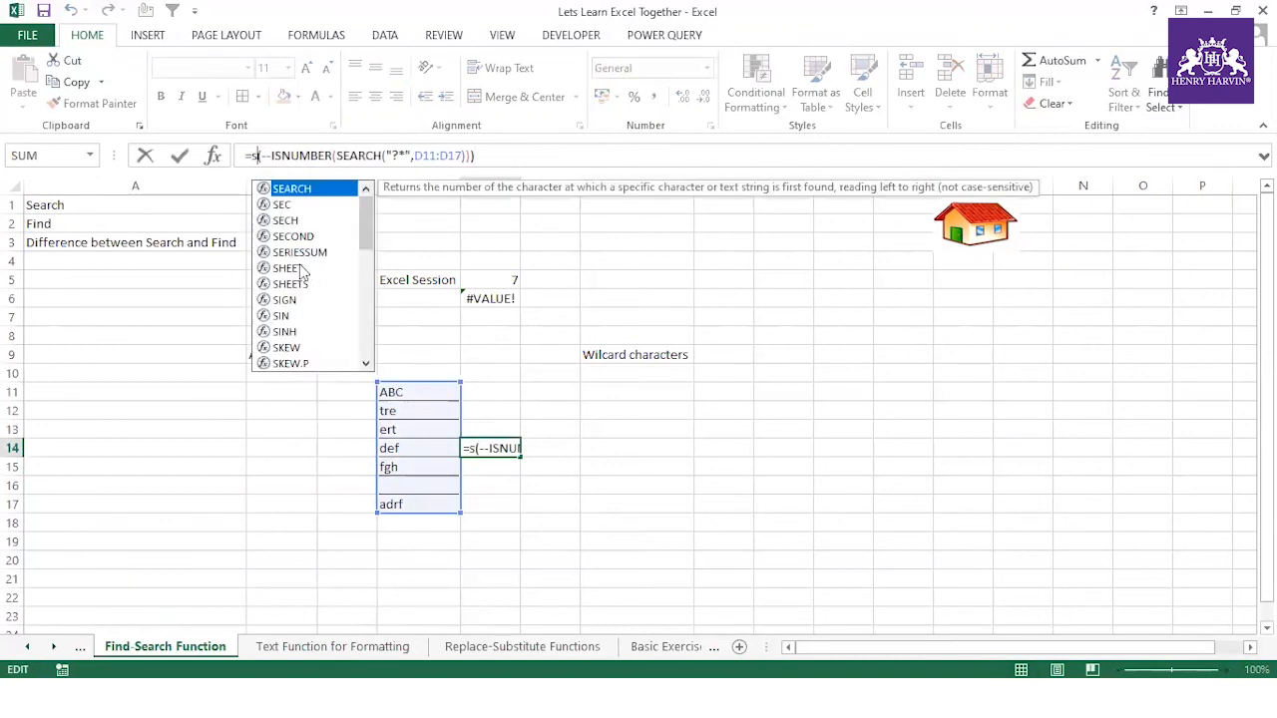
type("um")
left_click(305, 254)
double_click(304, 254)
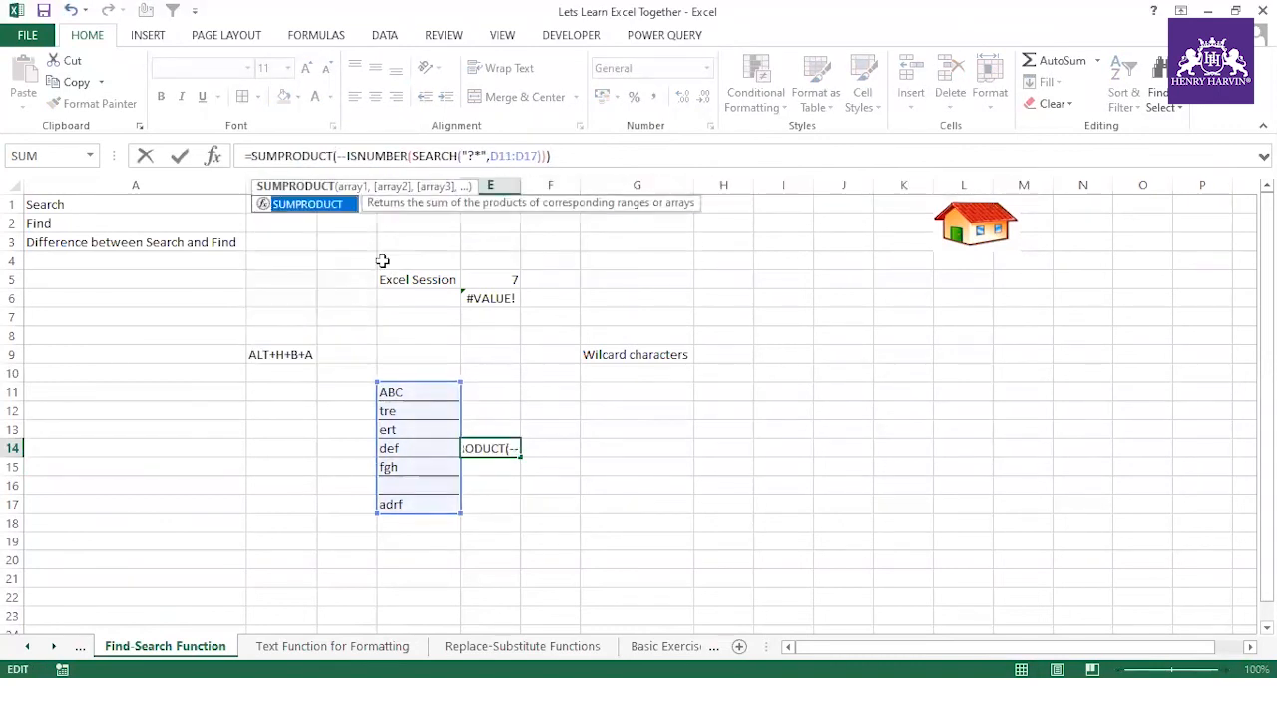
key("Return")
left_click(504, 448)
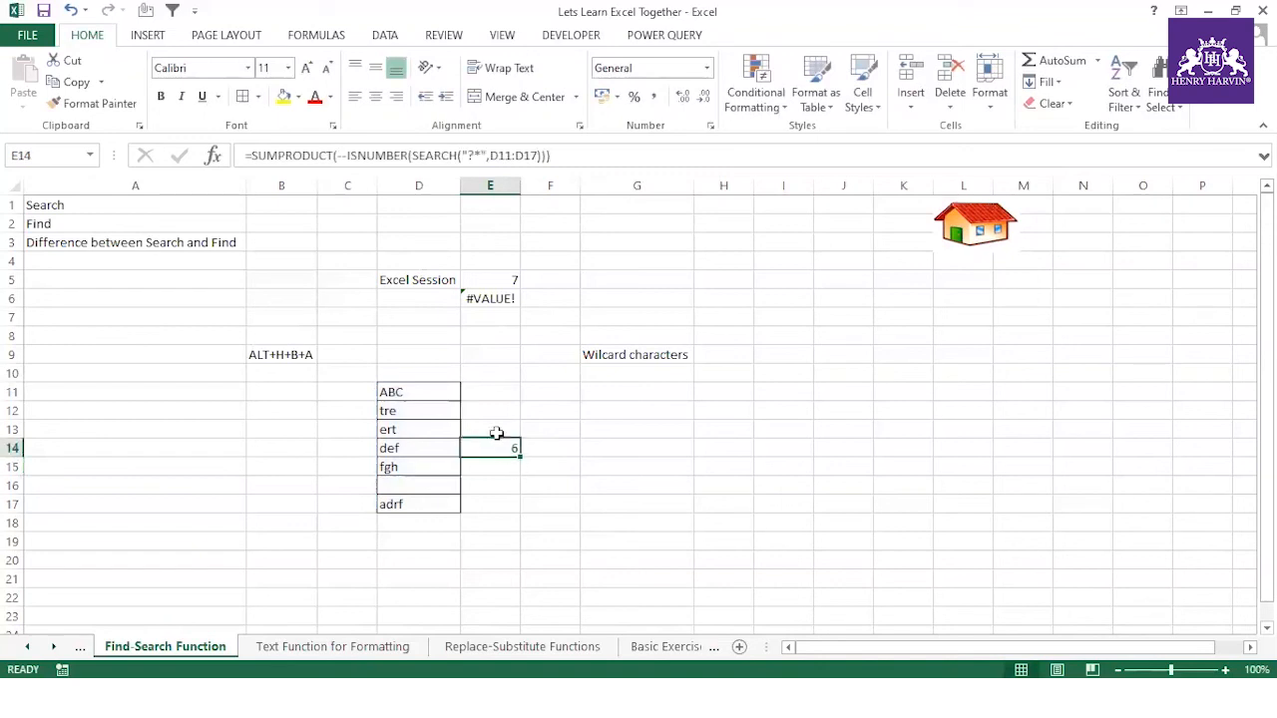
- Check the filled cells D11:D15 and D17 against the count in E14
left_click_drag(422, 392, 418, 465)
left_click(407, 502)
left_click_drag(398, 392, 398, 469)
left_click(389, 503)
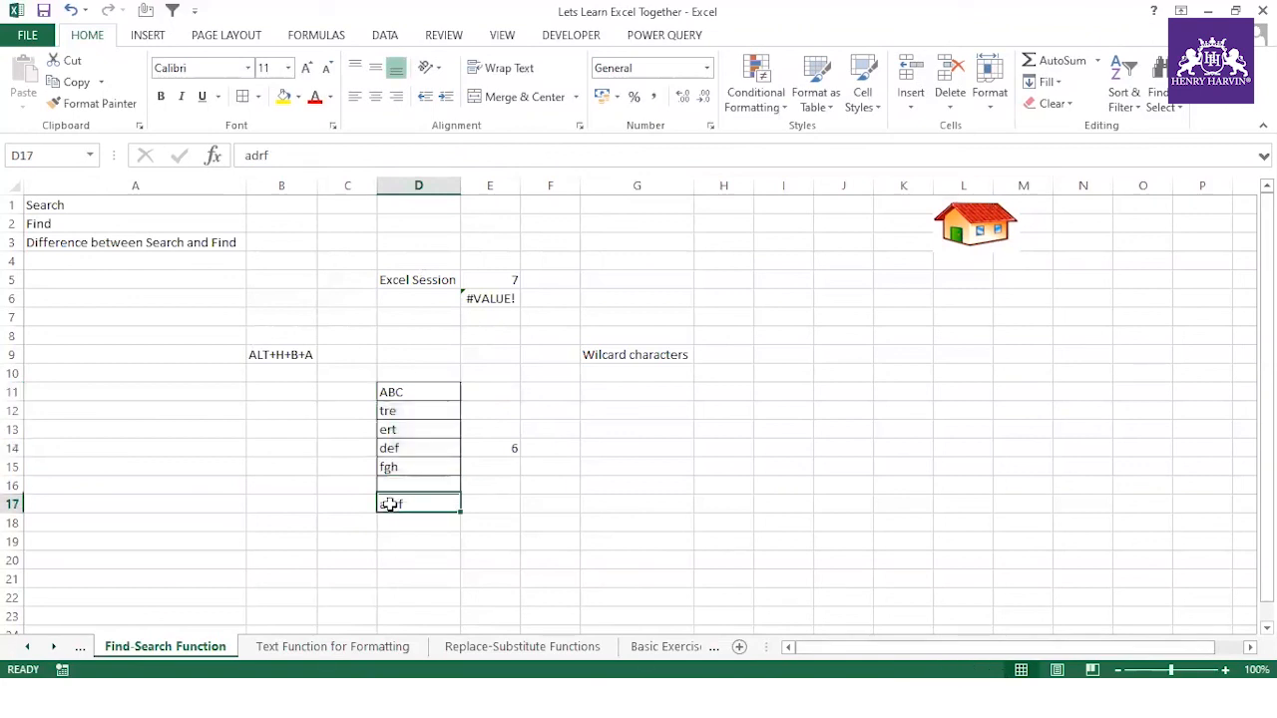
left_click(509, 449)
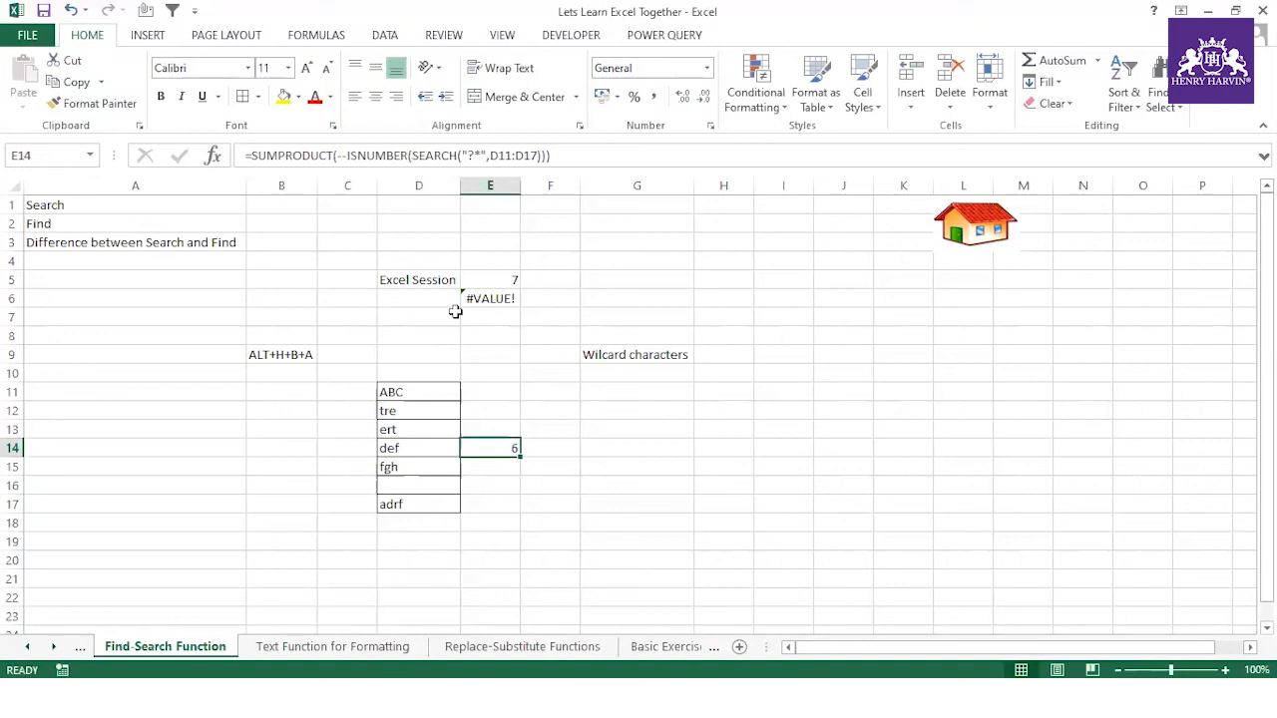
left_click(299, 354)
left_click(336, 371)
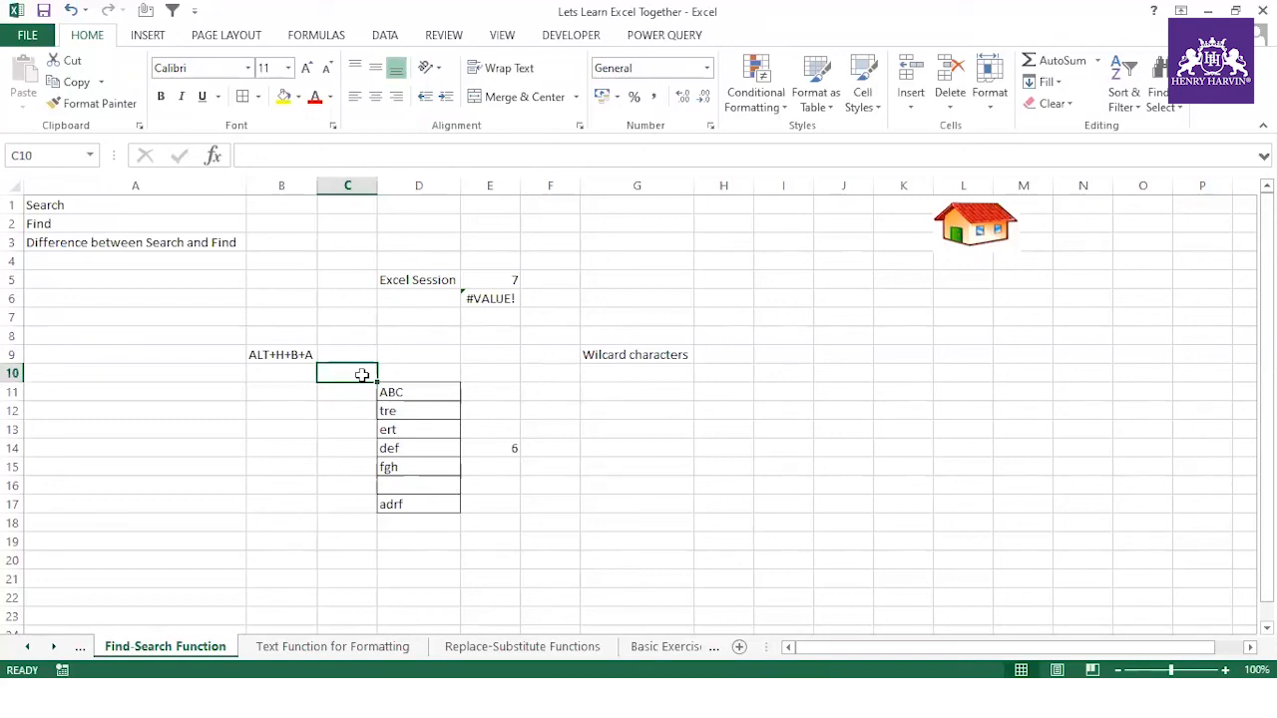
left_click(275, 354)
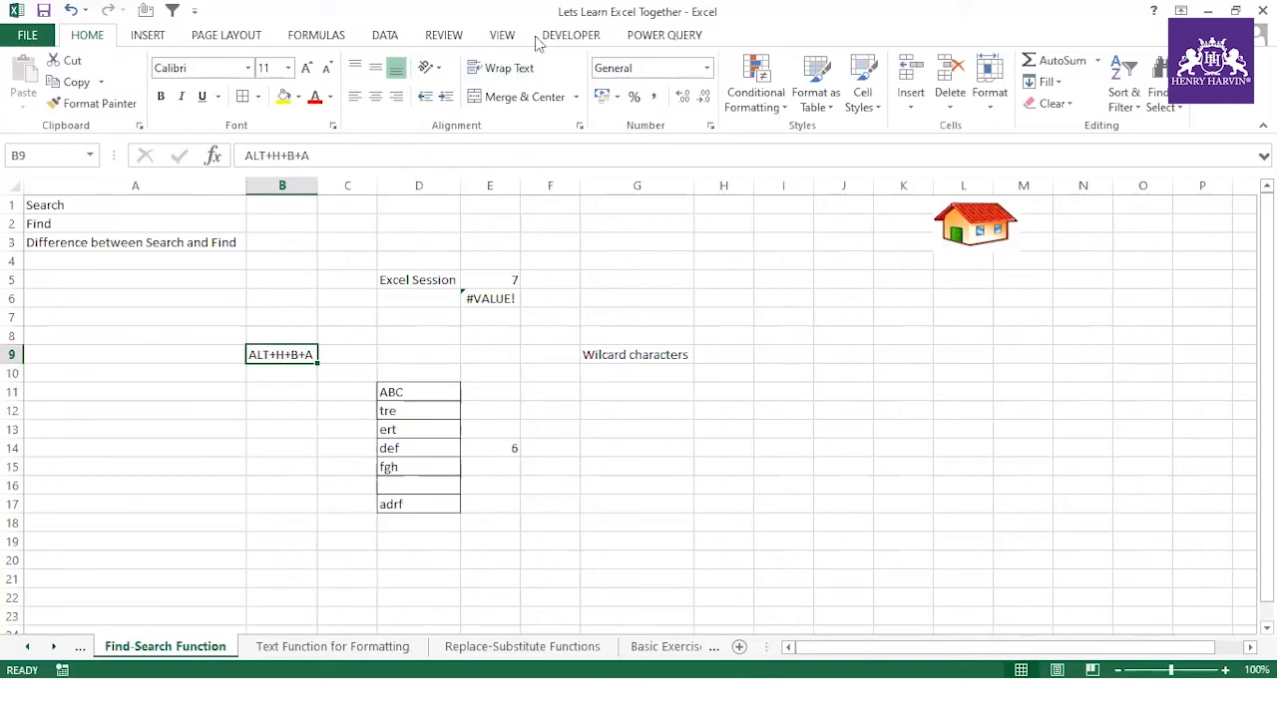
left_click(309, 37)
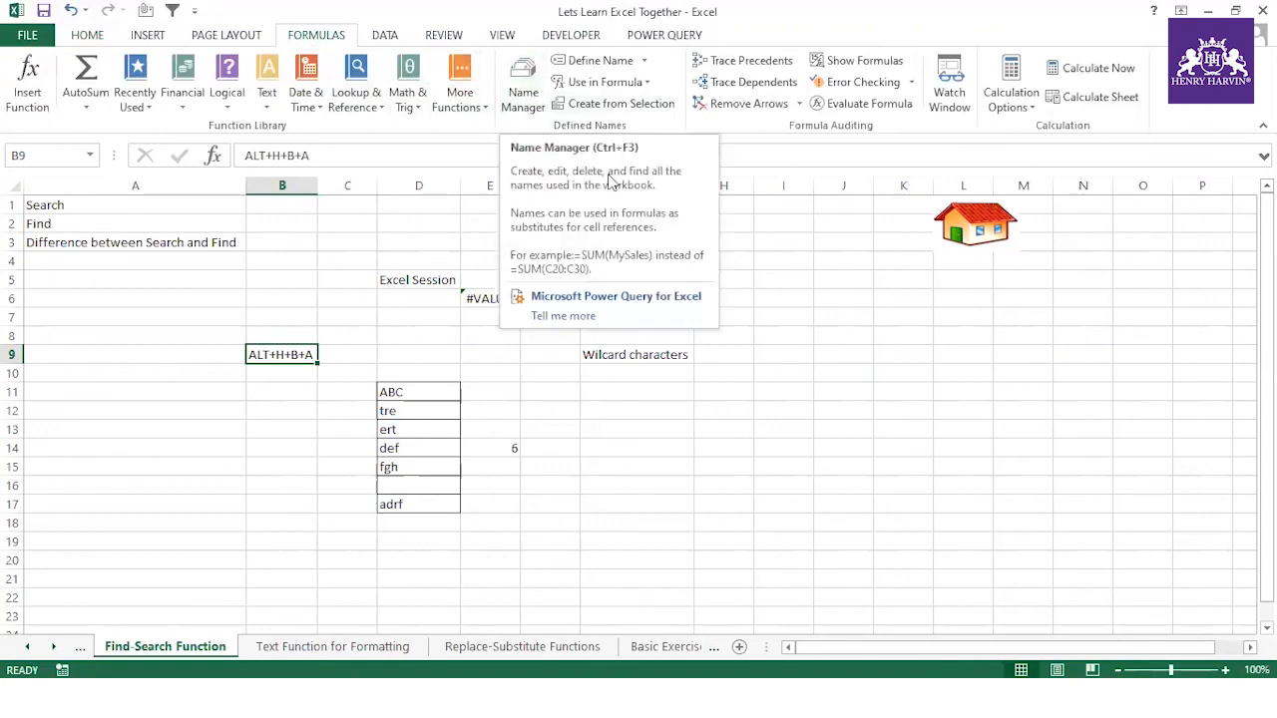
- Insert a new worksheet before the Find-Search Function sheet and return to that sheet
left_click(578, 413)
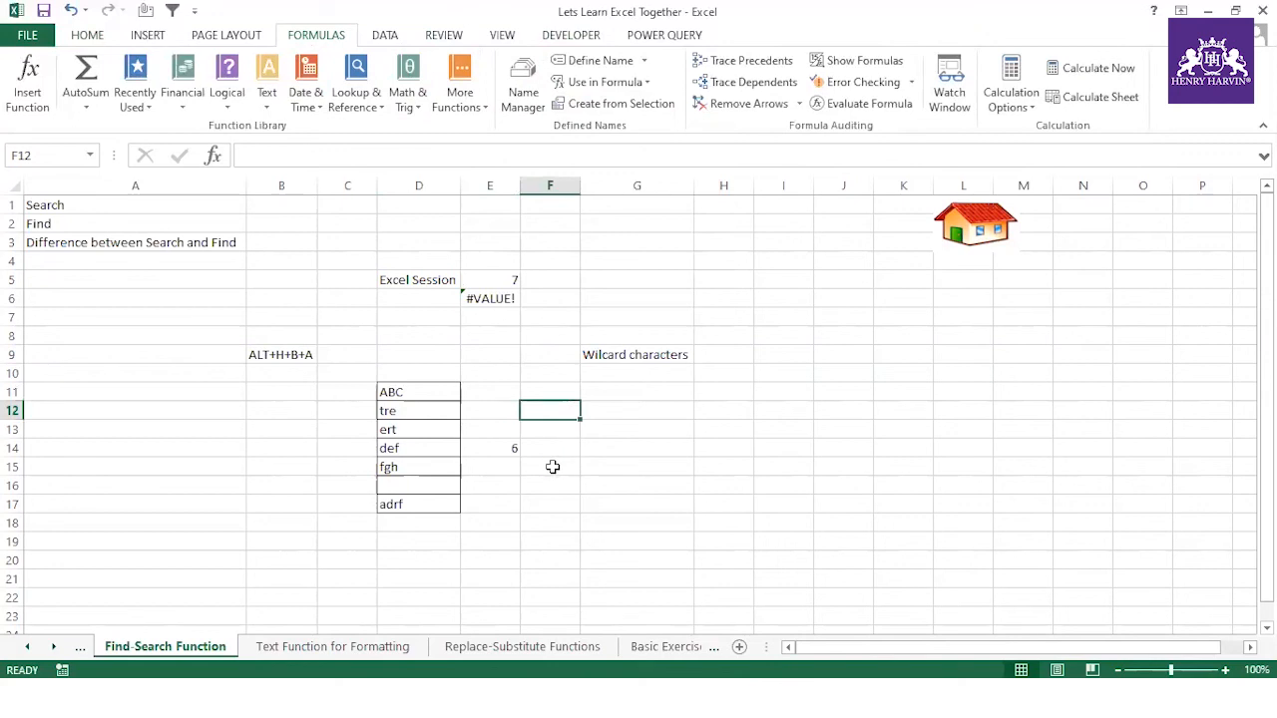
key("shift+F11")
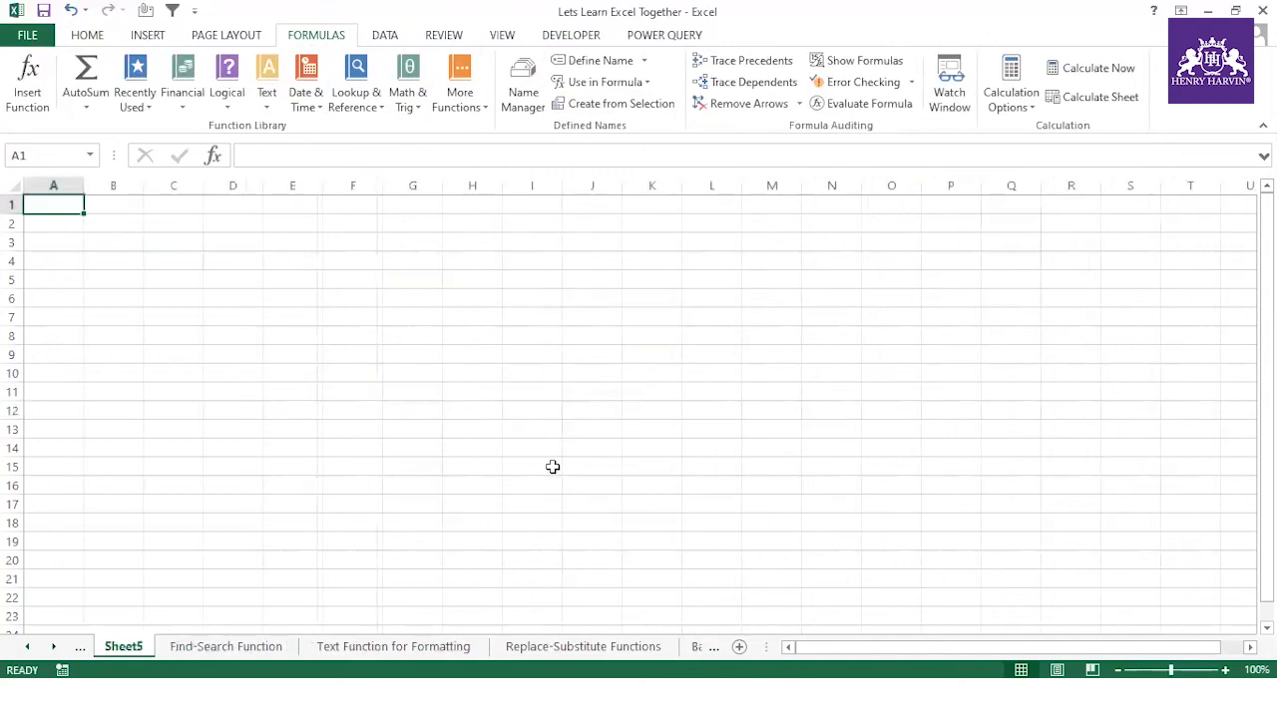
left_click(229, 646)
- Add a comment to cell G15 on the Find-Search Function sheet without entering any text
left_click(686, 469)
key("shift+F2")
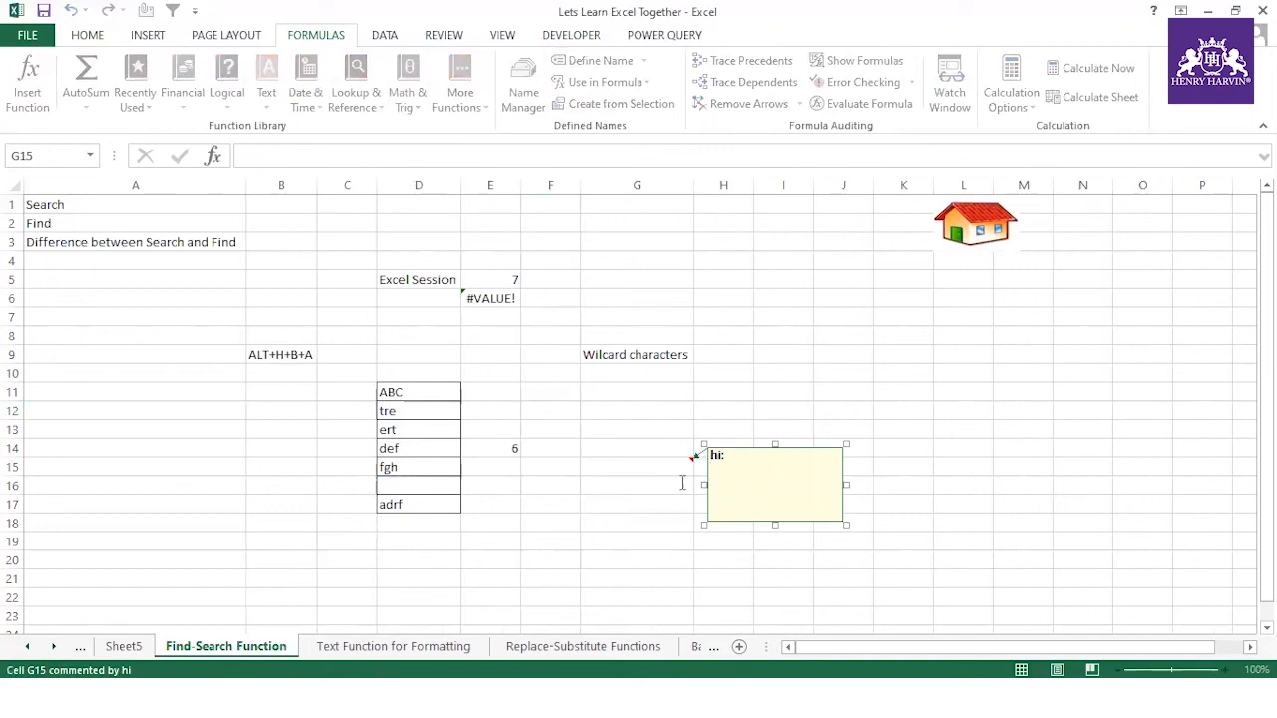
left_click(671, 432)
left_click(660, 464)
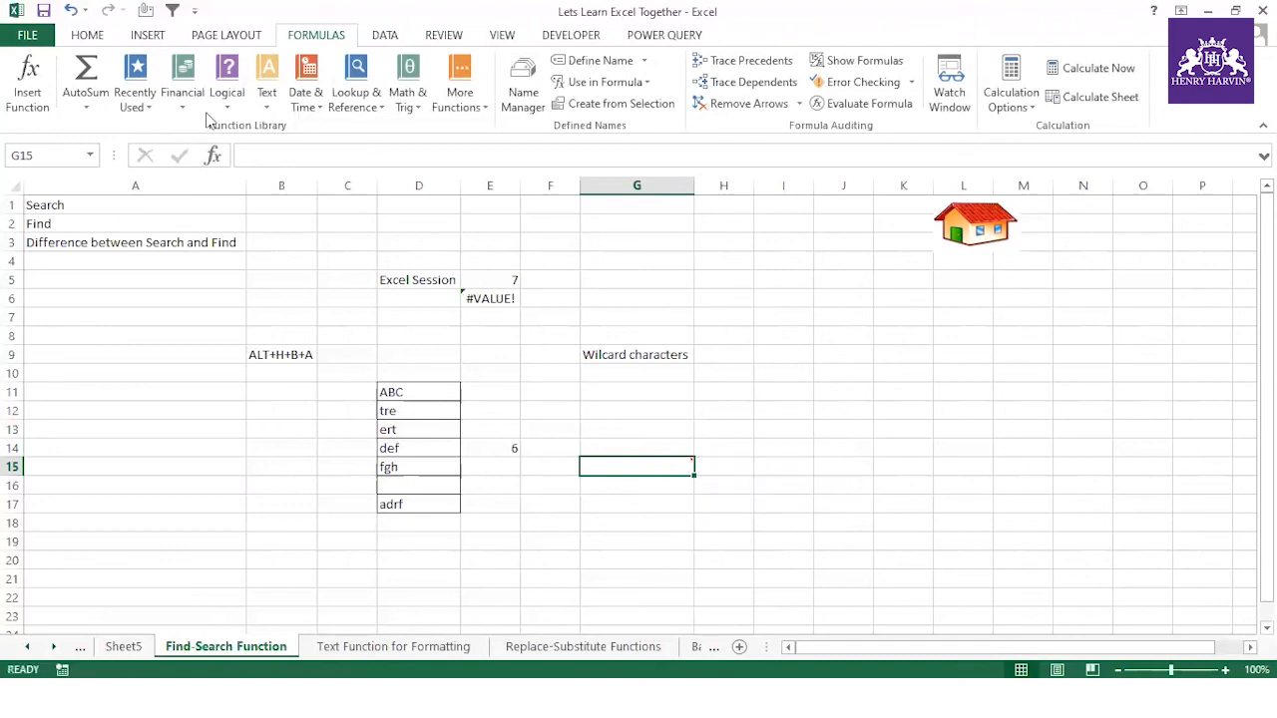
- Go back to the Index sheet and enter the check mark character ü in G17 beside Replace/Substitute Functions
left_click(86, 35)
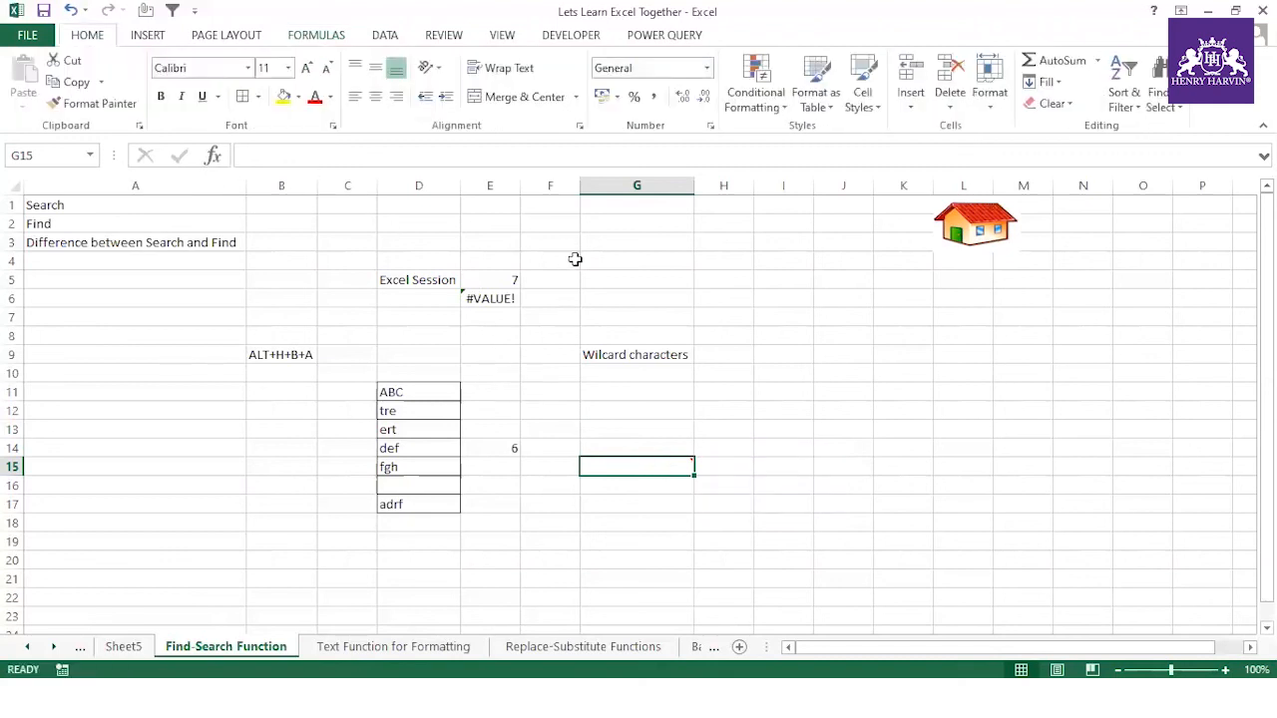
left_click(970, 225)
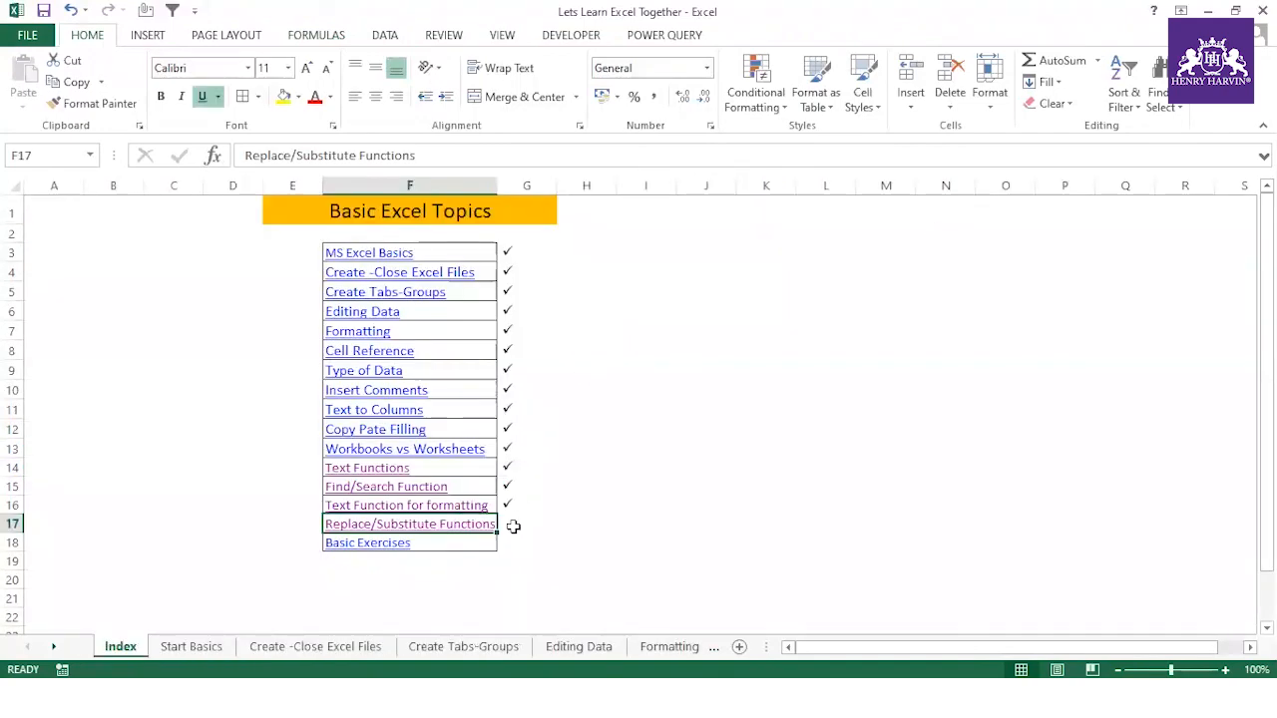
left_click(516, 526)
type("ü")
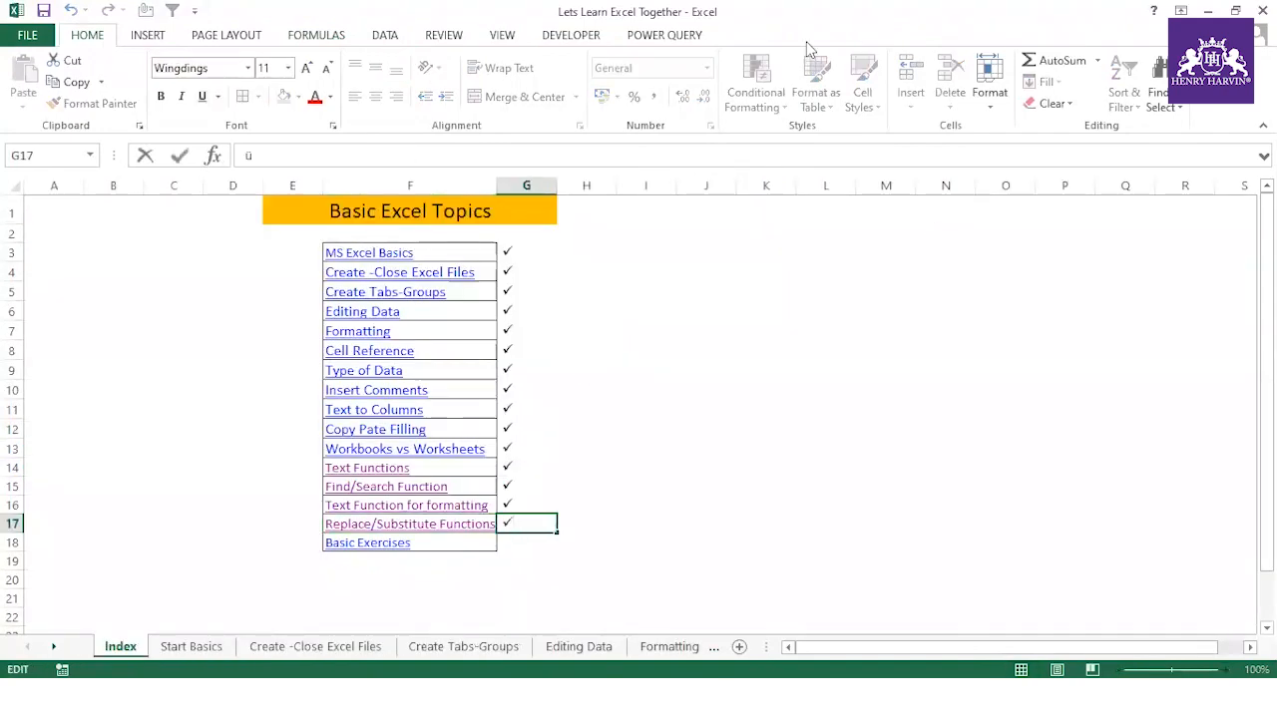